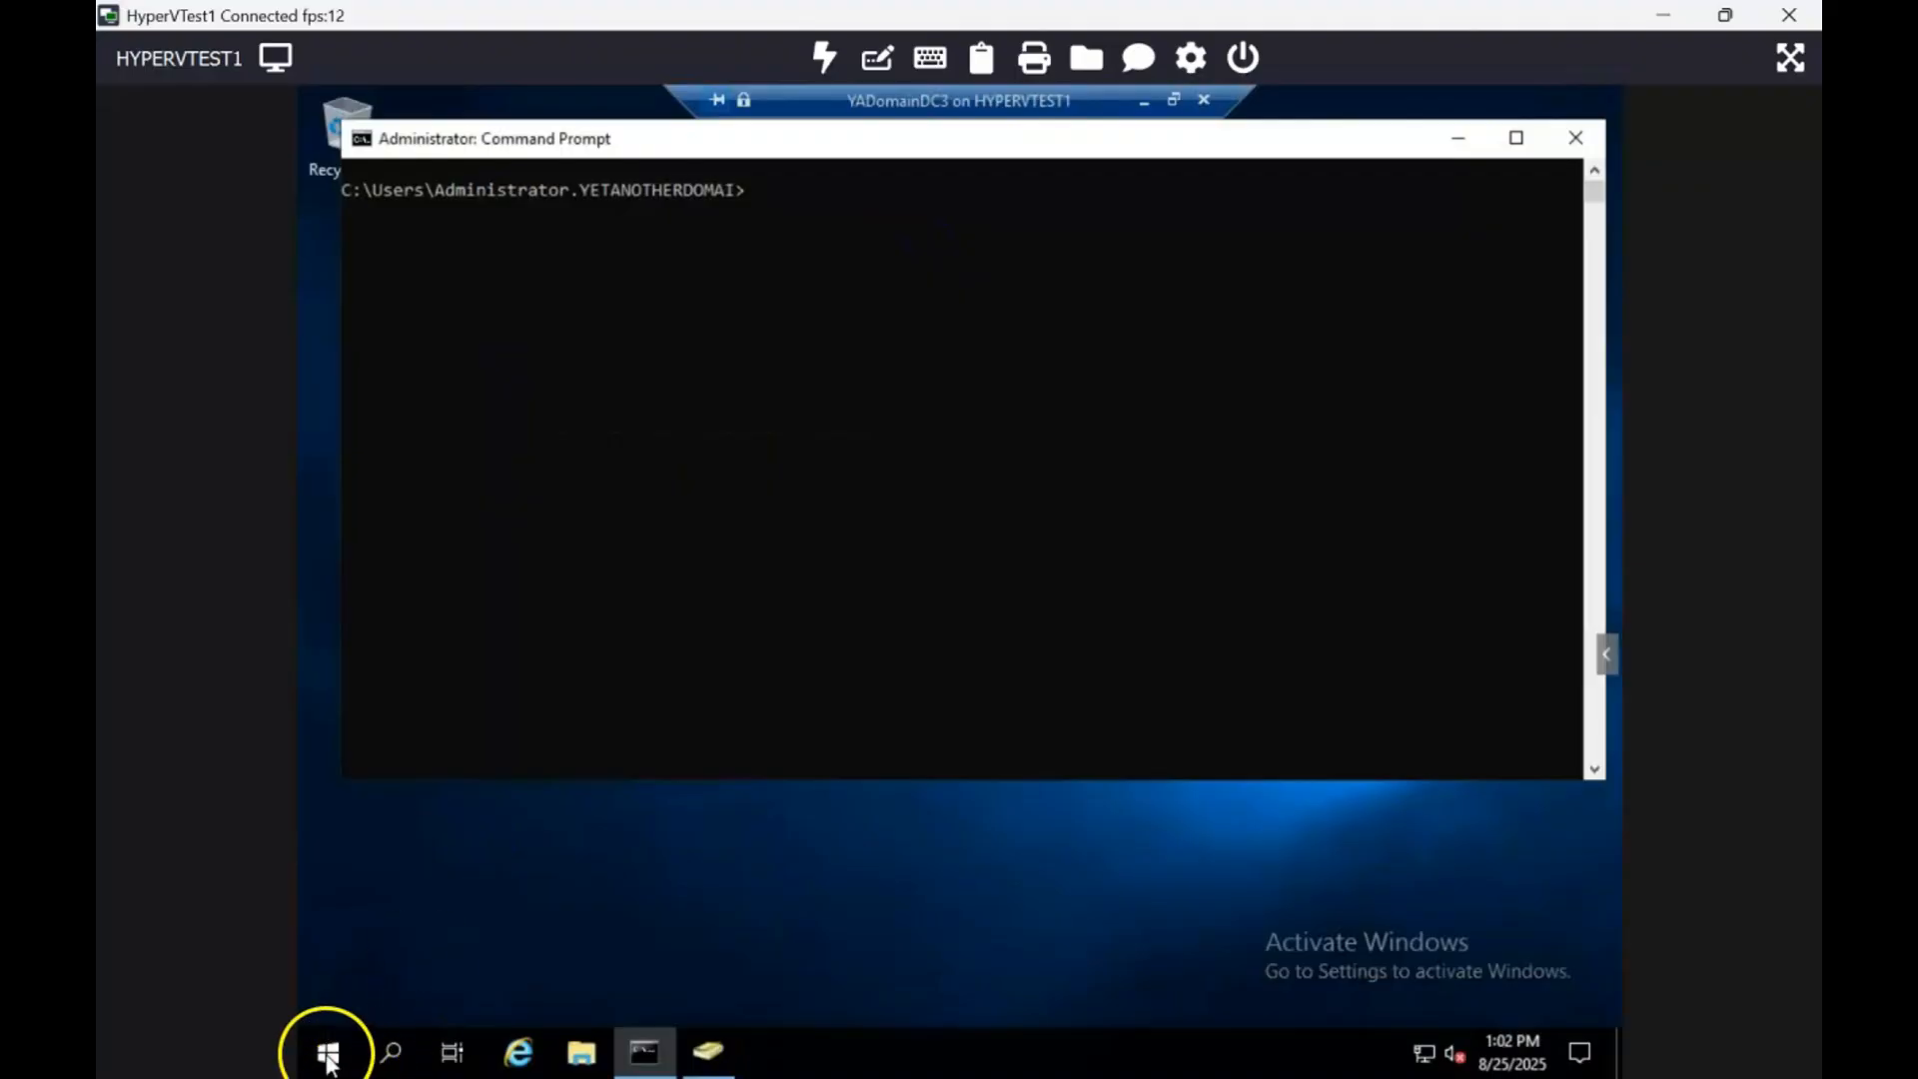
# Step: Look over the three listed domain controllers, select YADOMAINDC2-205, and switch back to the Command Prompt
pyautogui.click(710, 1051)
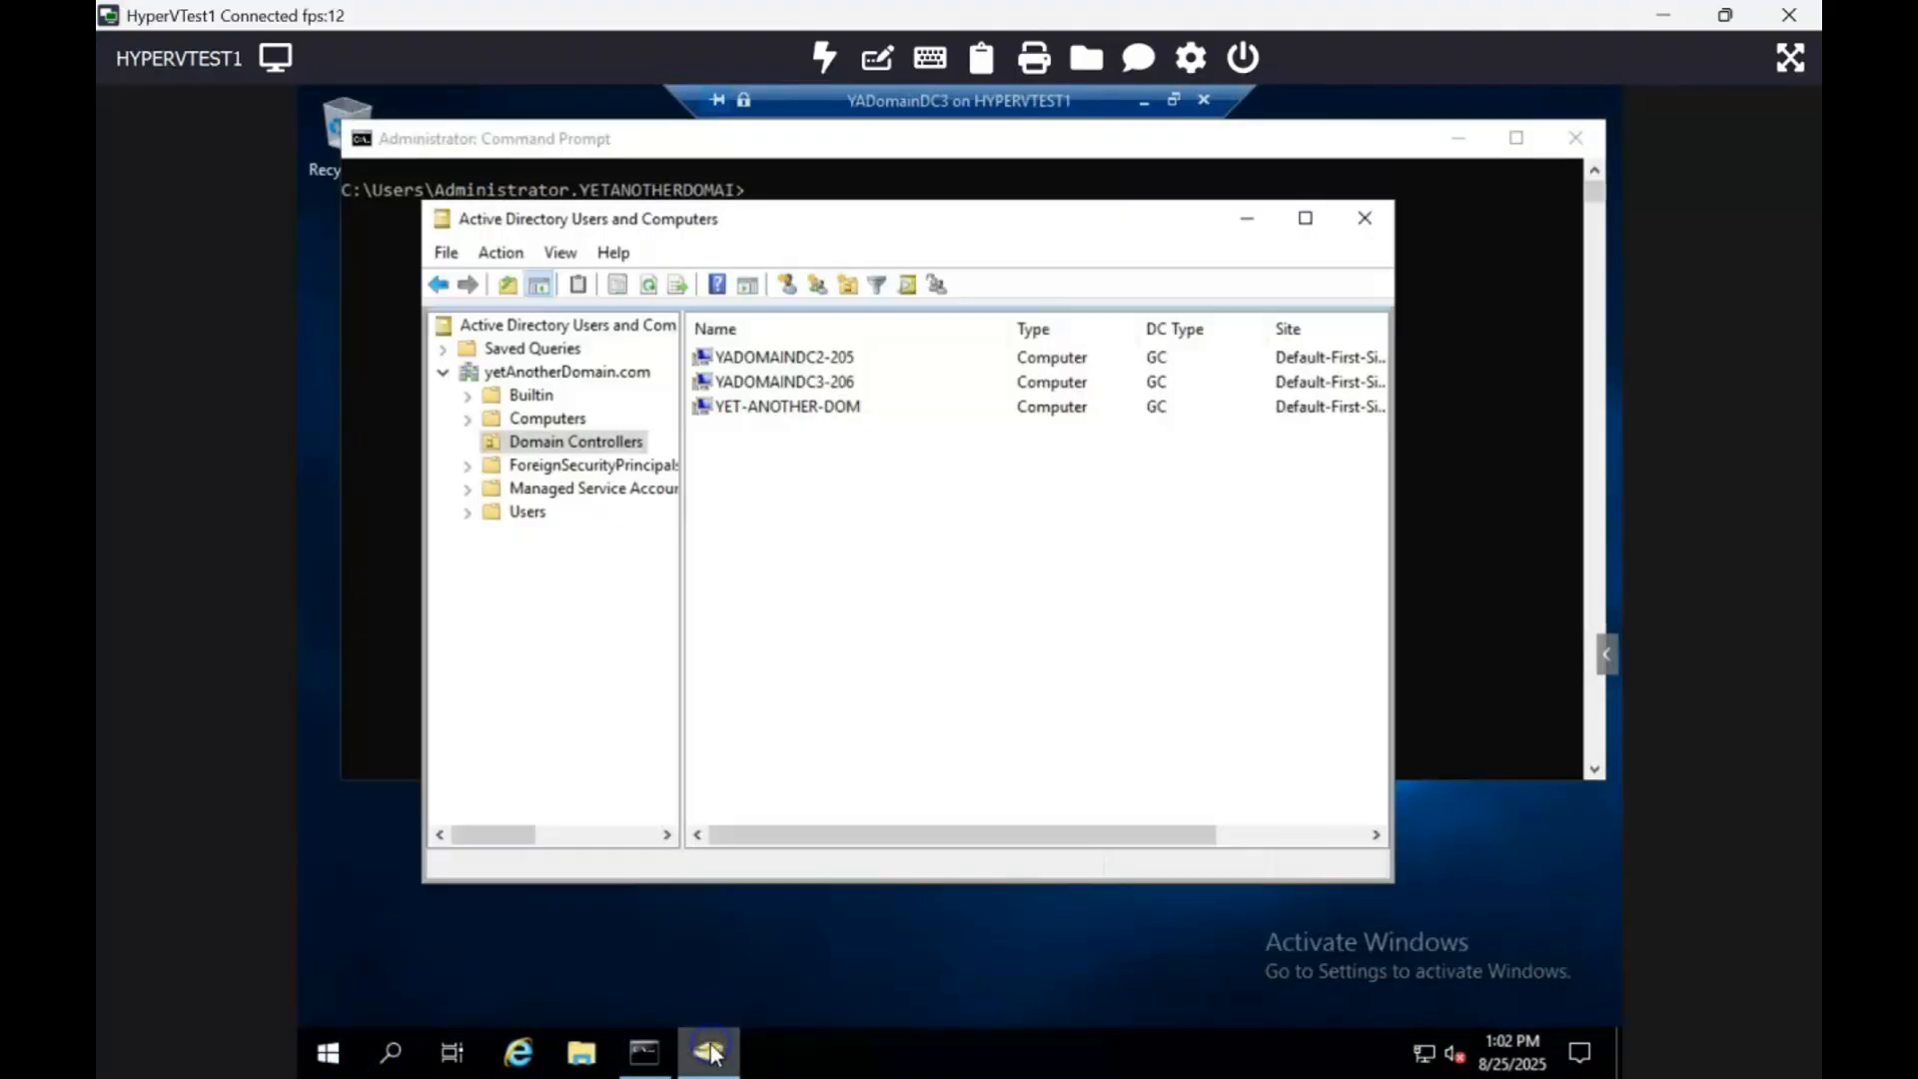
pyautogui.moveTo(893, 516); pyautogui.dragTo(783, 303)
pyautogui.moveTo(1172, 835); pyautogui.dragTo(1318, 835)
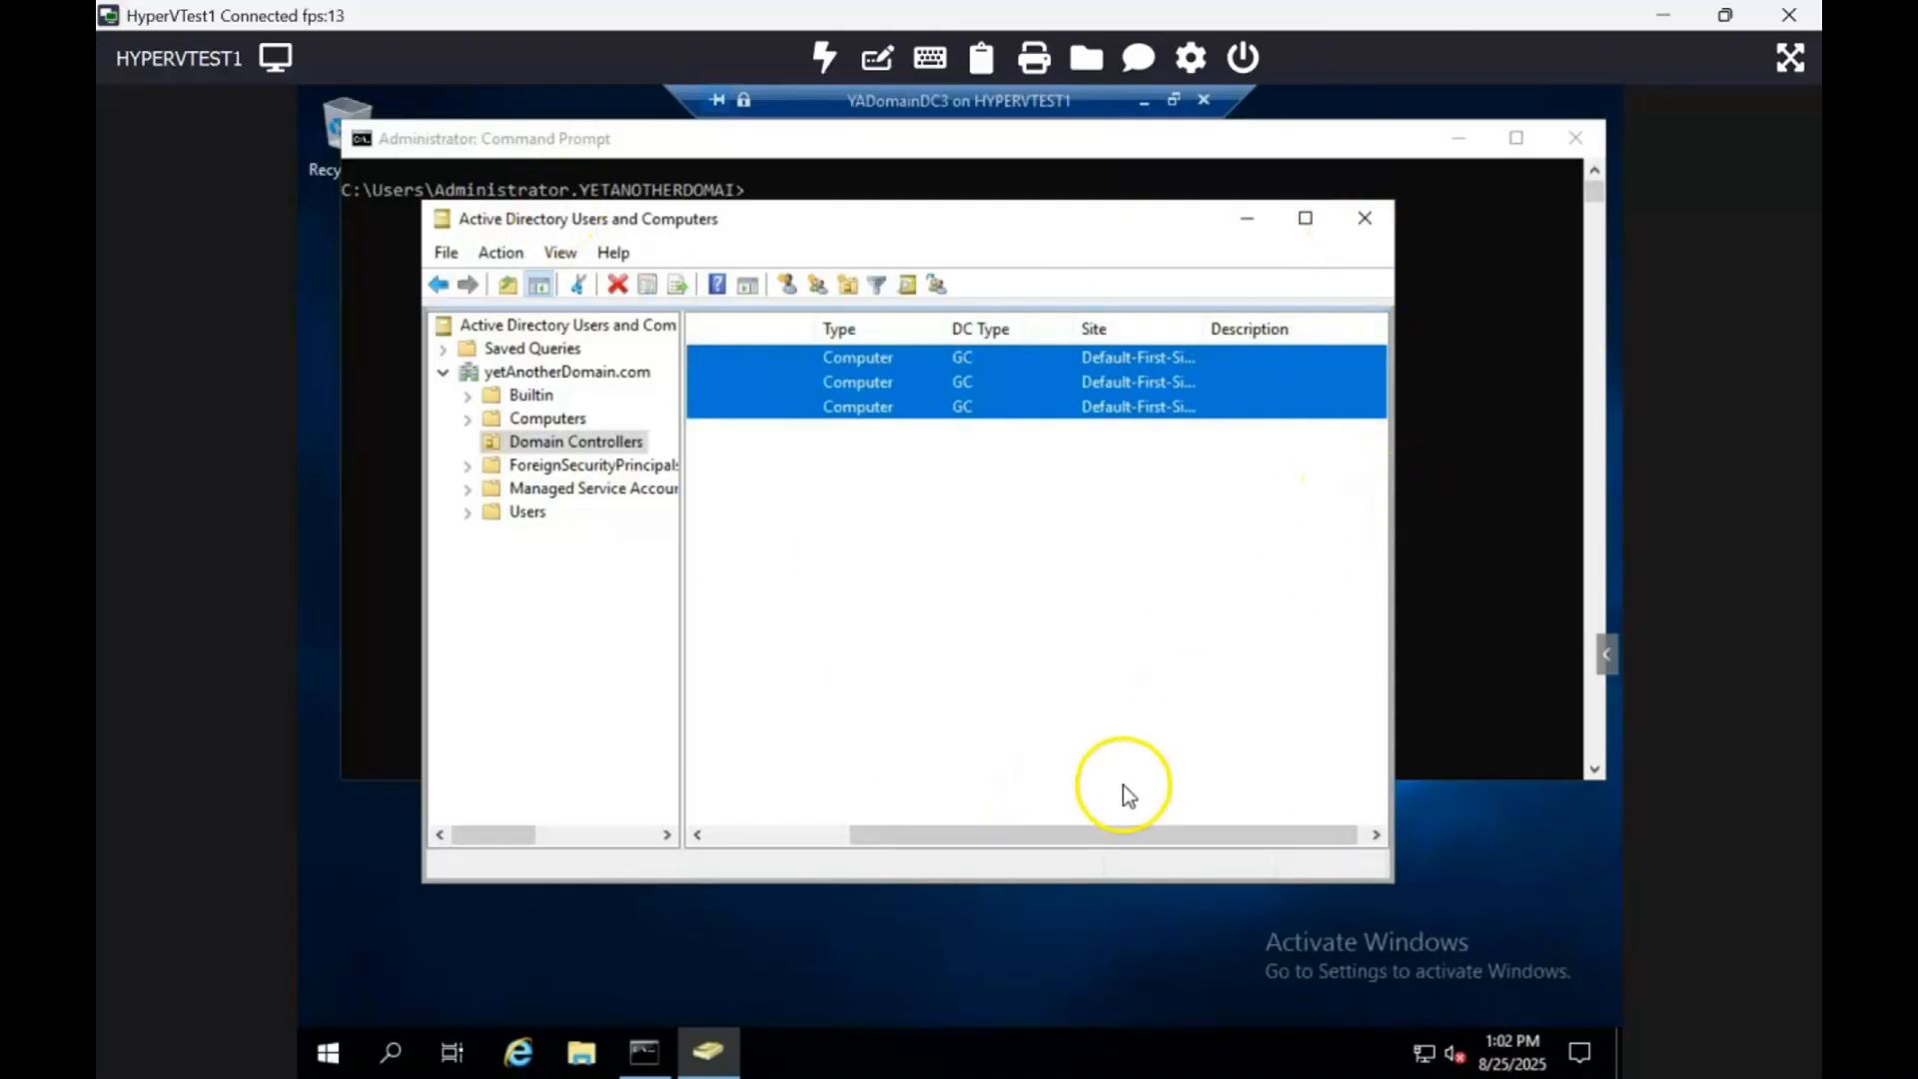
pyautogui.moveTo(1095, 847); pyautogui.dragTo(770, 835)
pyautogui.click(878, 547)
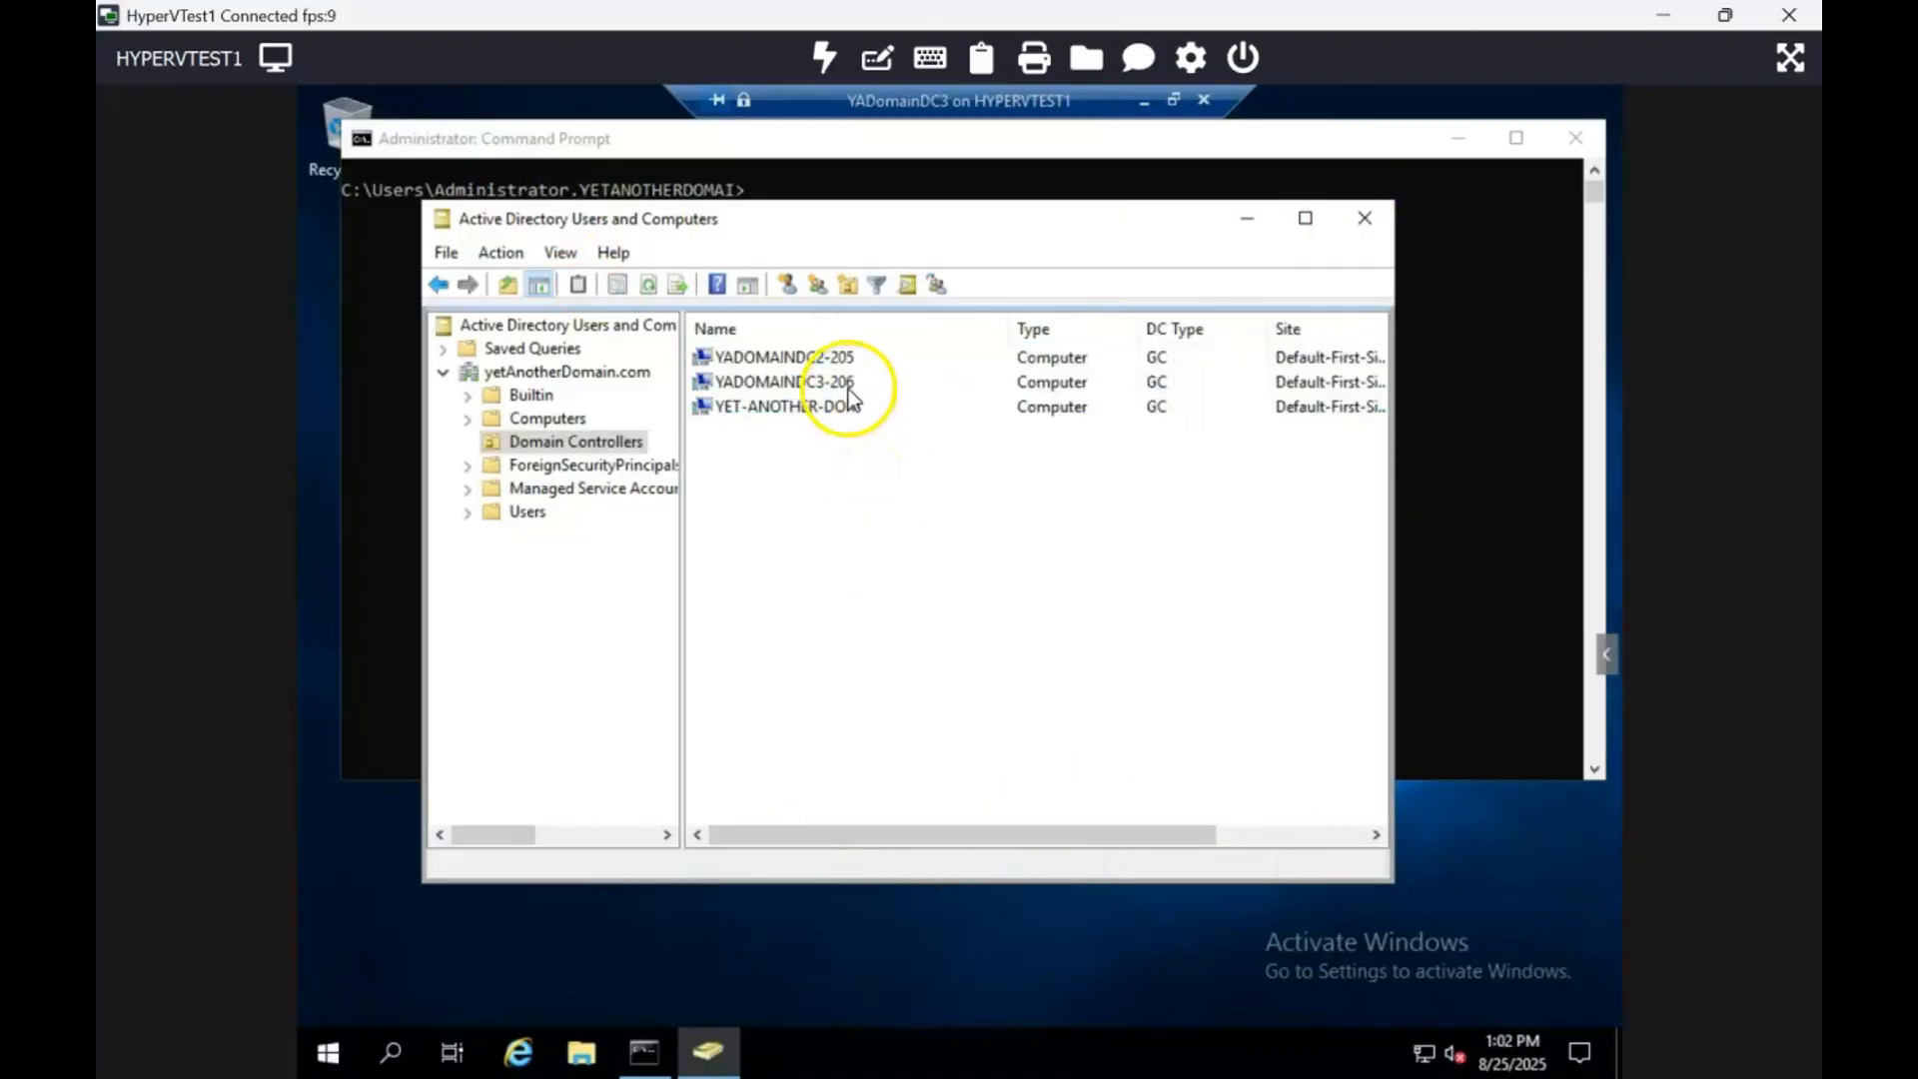
pyautogui.click(819, 359)
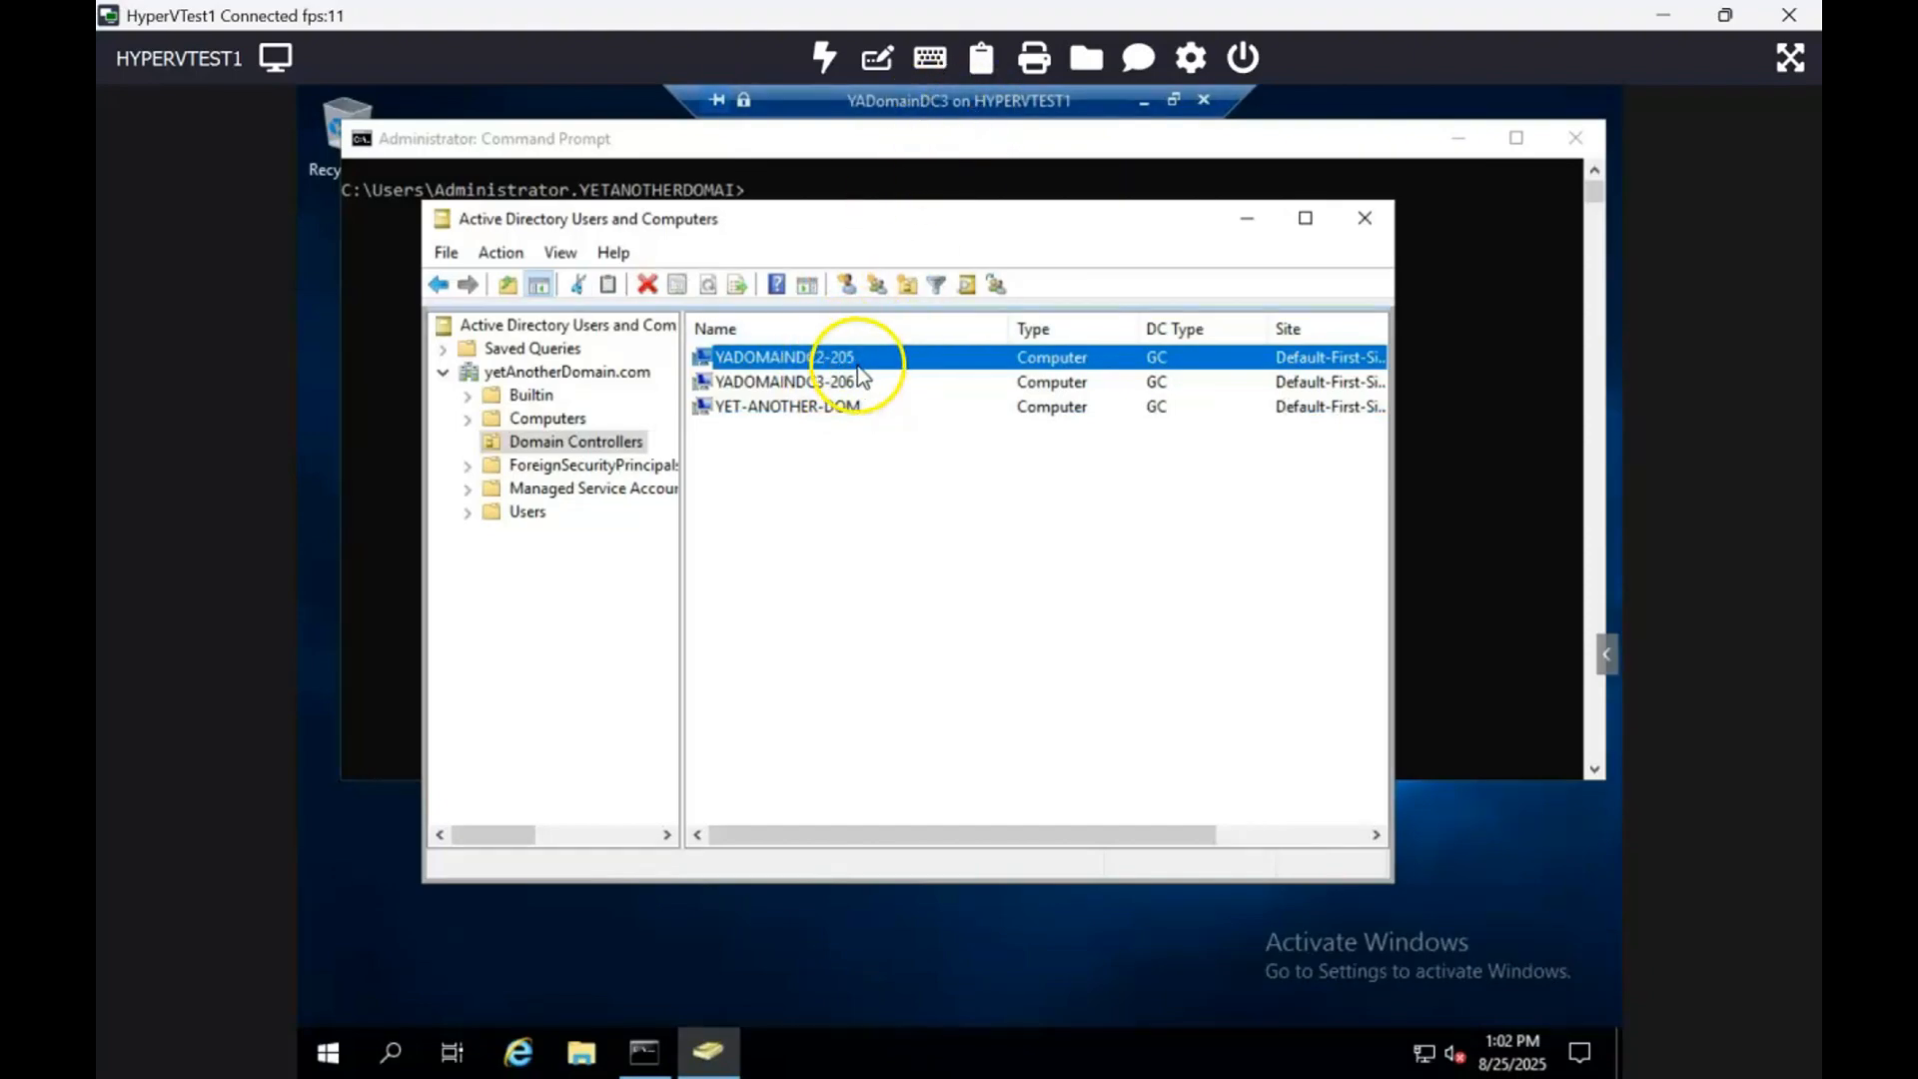
pyautogui.click(1438, 449)
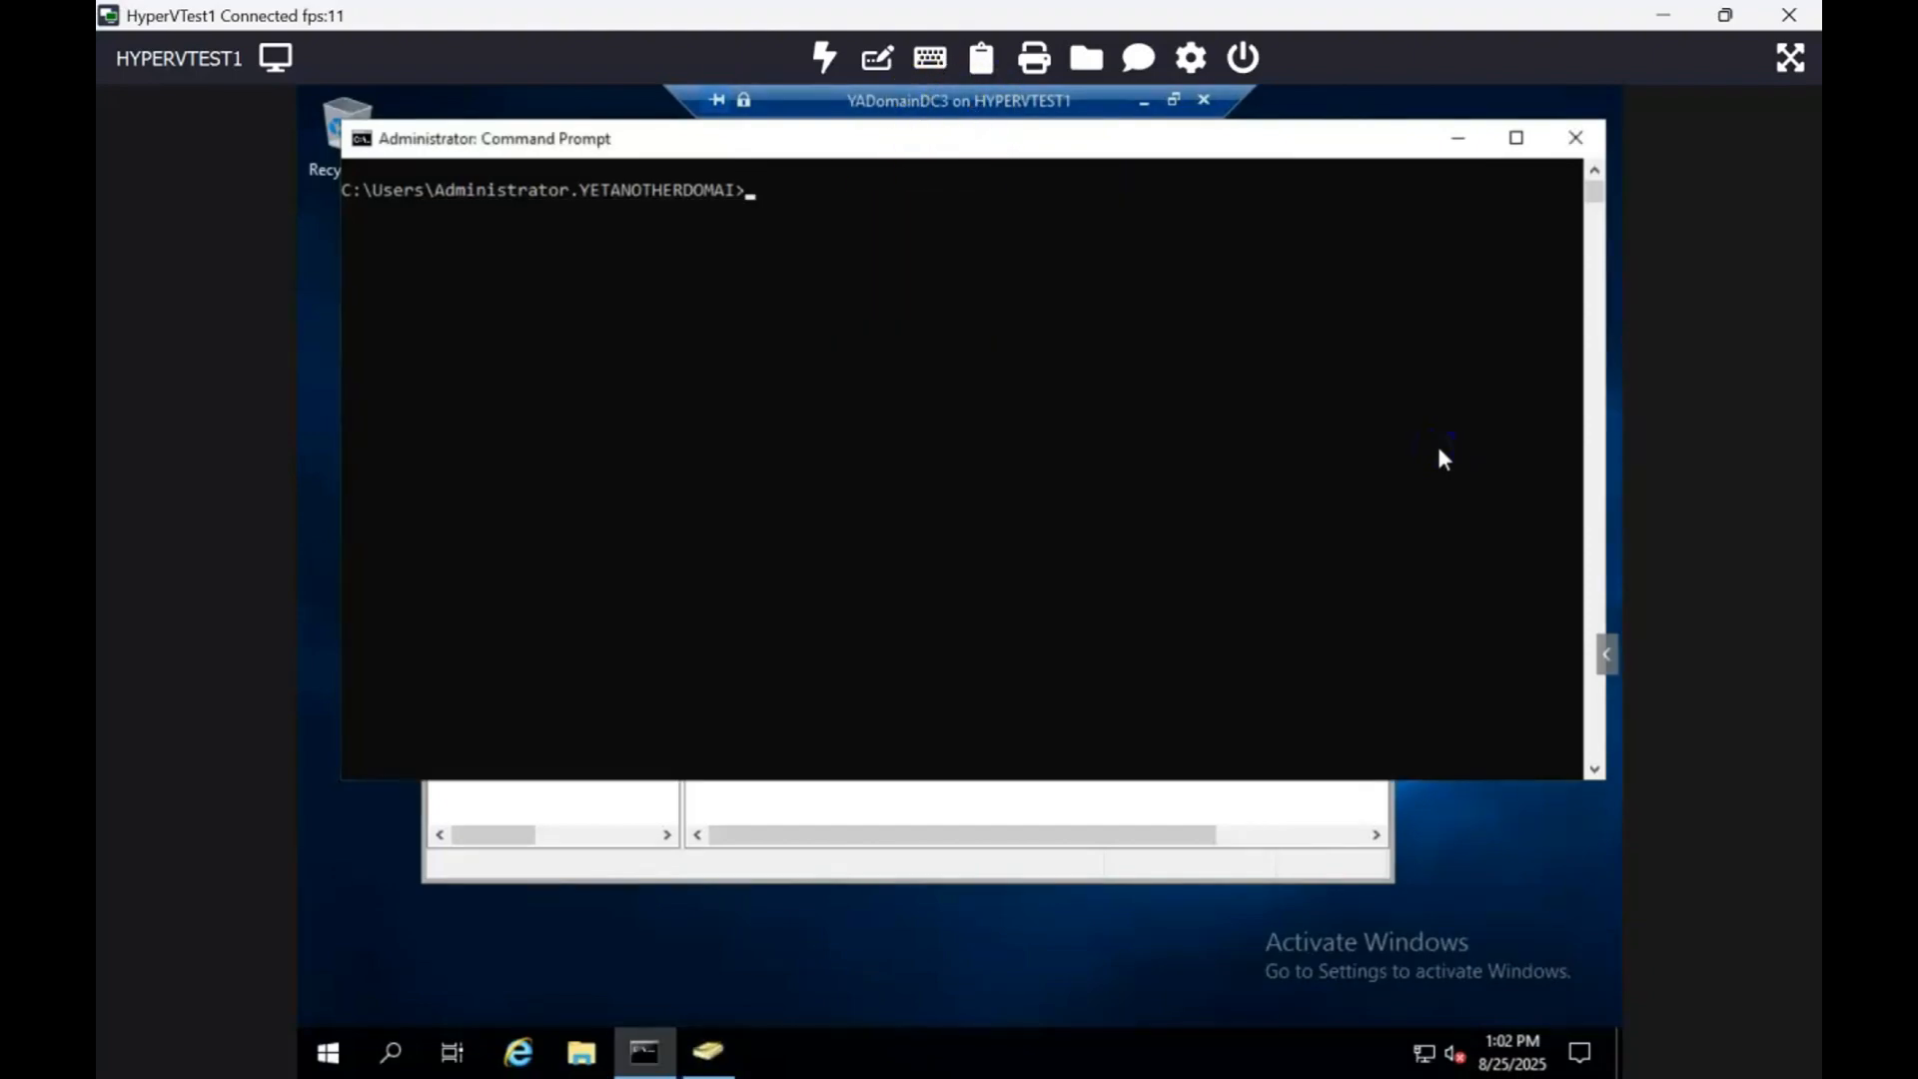
# Step: Run repadmin /syncall yadomaindc2-205 /AdeP in a maximized Command Prompt window
pyautogui.write('repadmin /syncall')
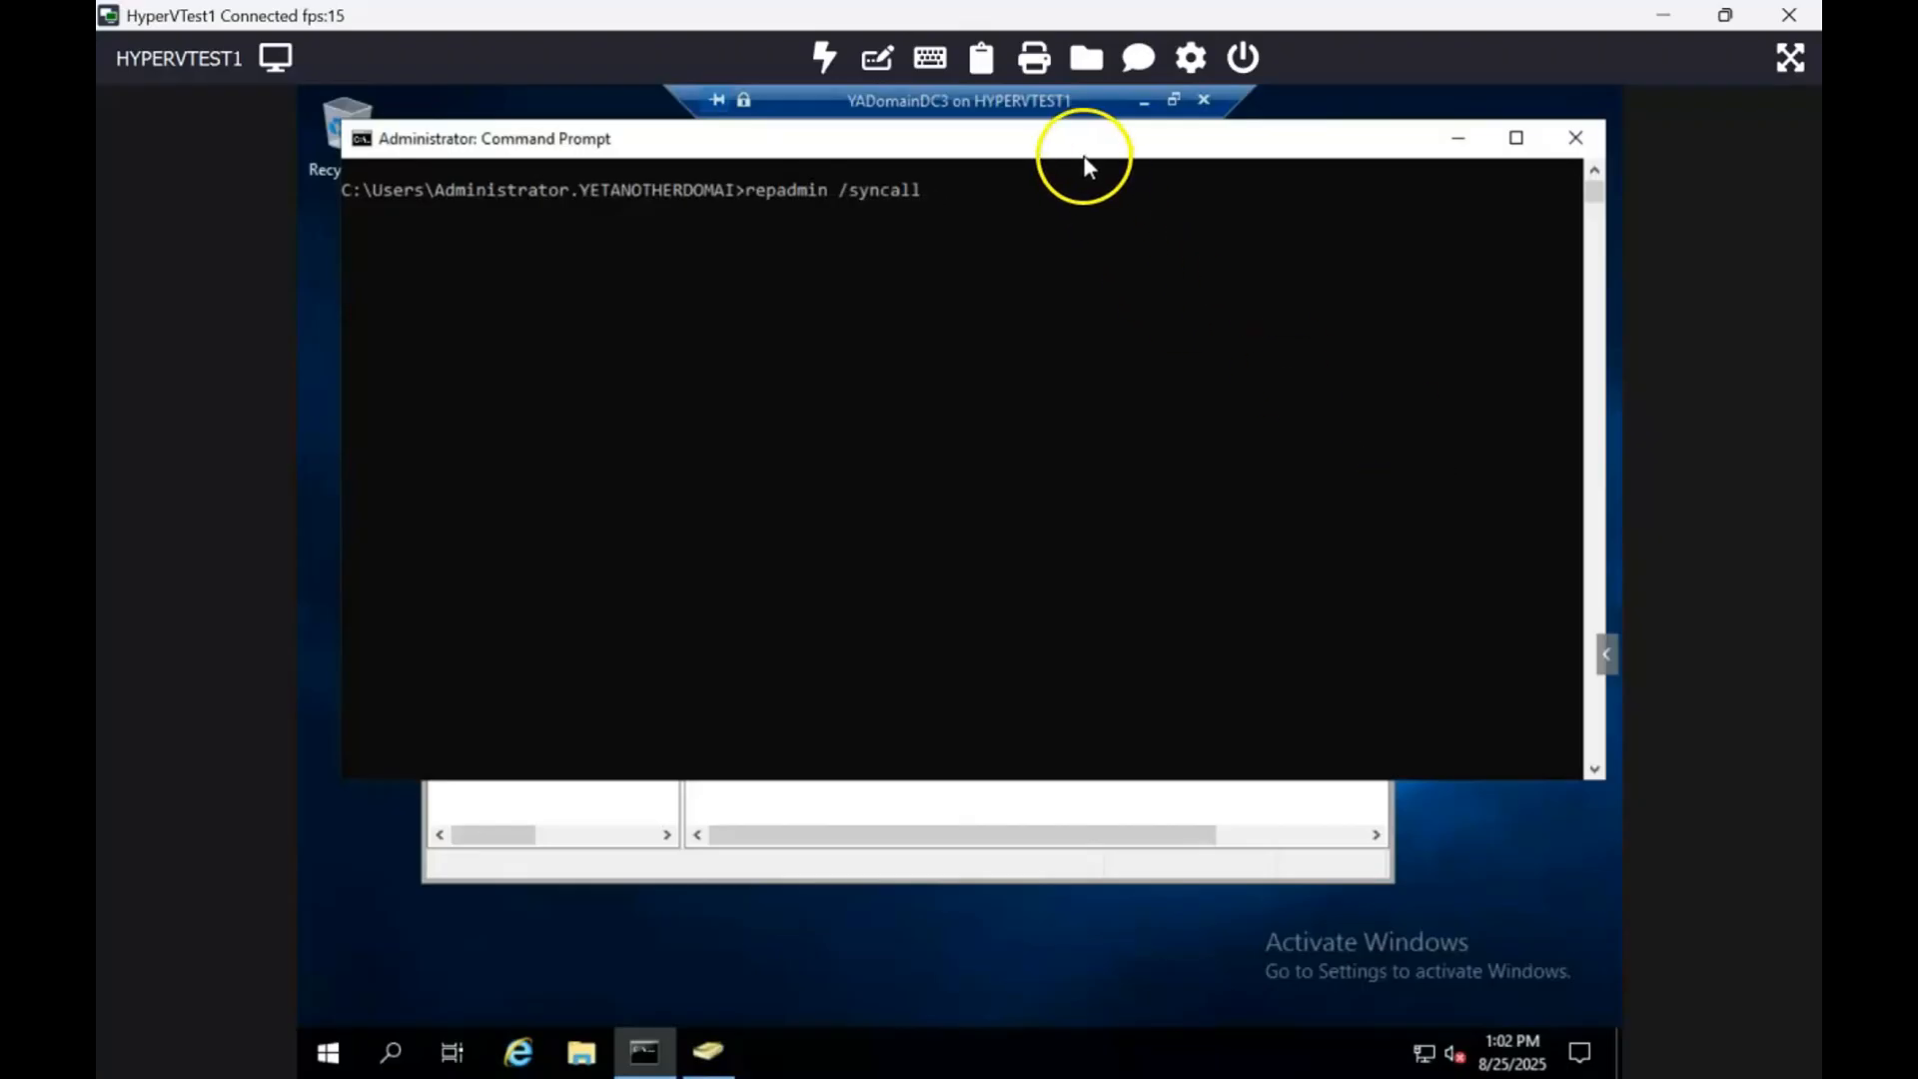
pyautogui.moveTo(1084, 158); pyautogui.dragTo(1092, 455)
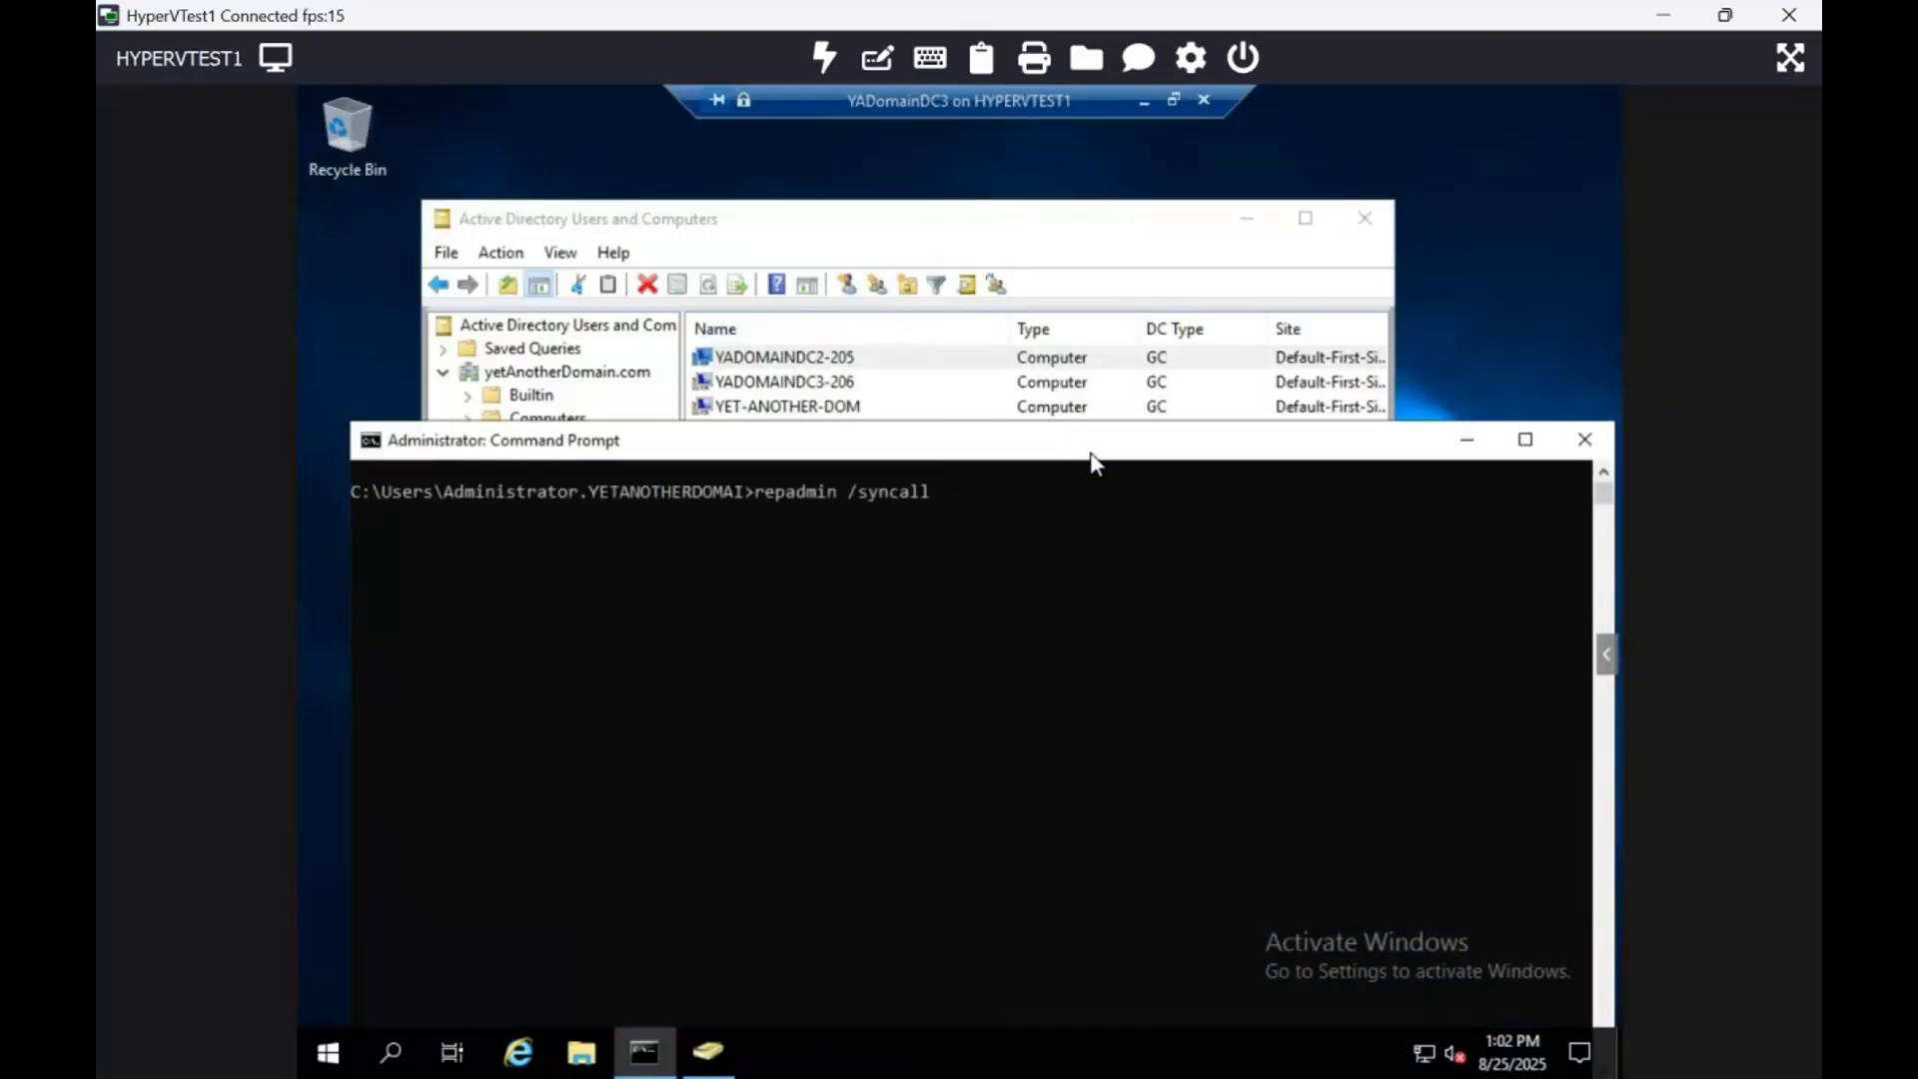
pyautogui.write('yadomaindc2-205 /AdeP')
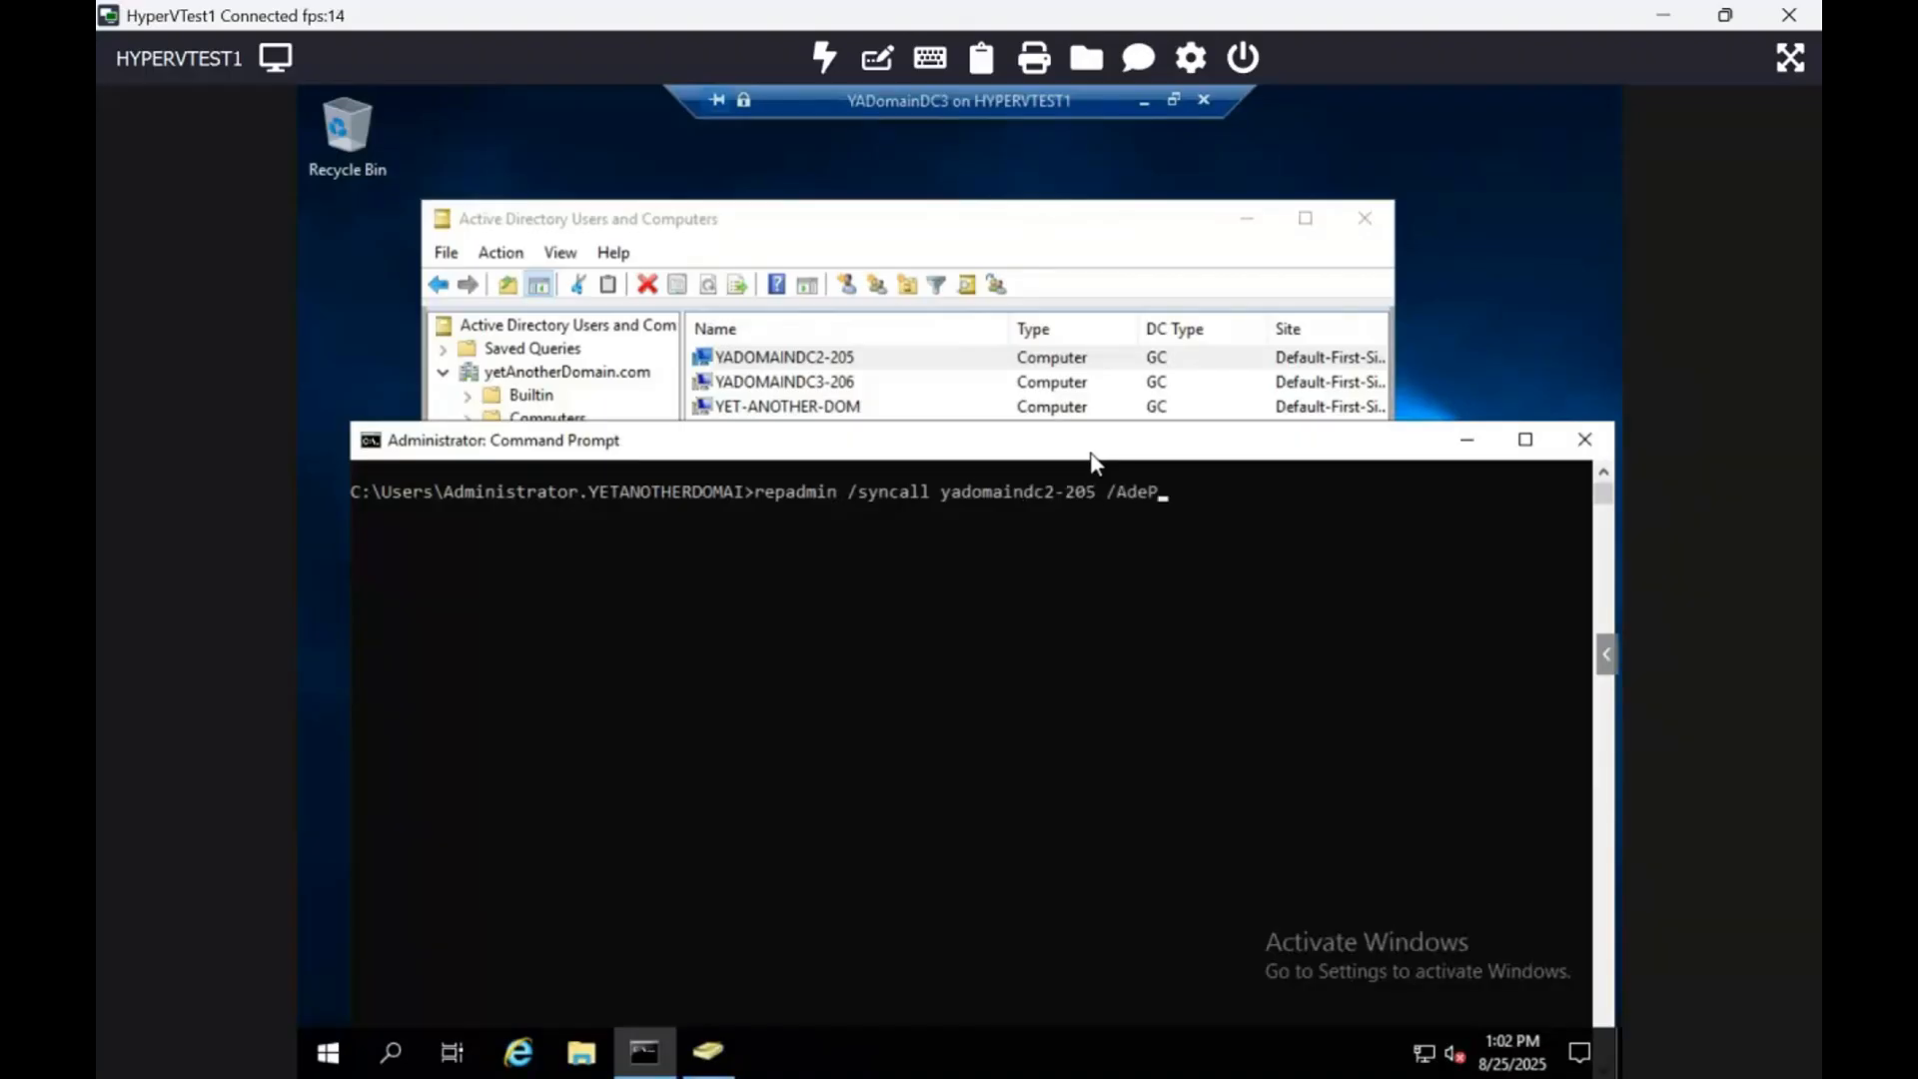
pyautogui.doubleClick(1091, 453)
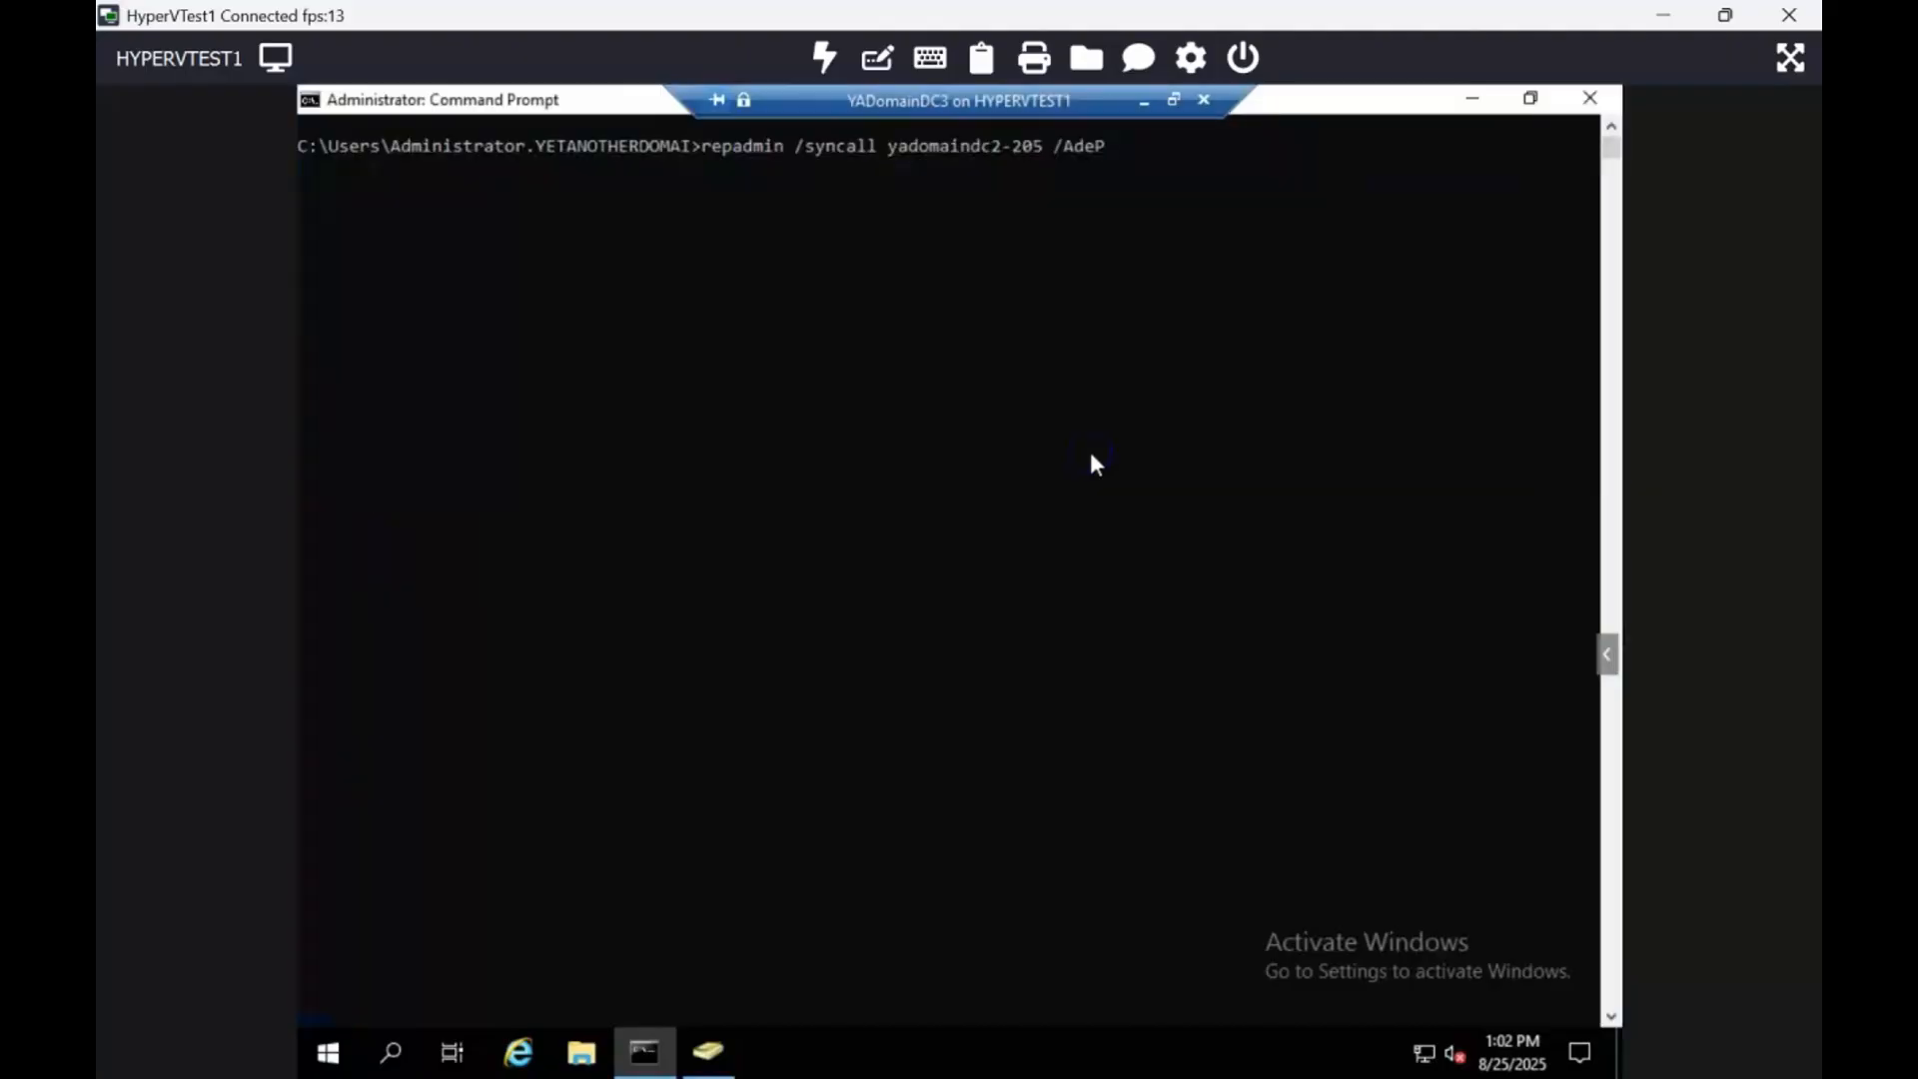
pyautogui.click(1150, 262)
pyautogui.press('Return')
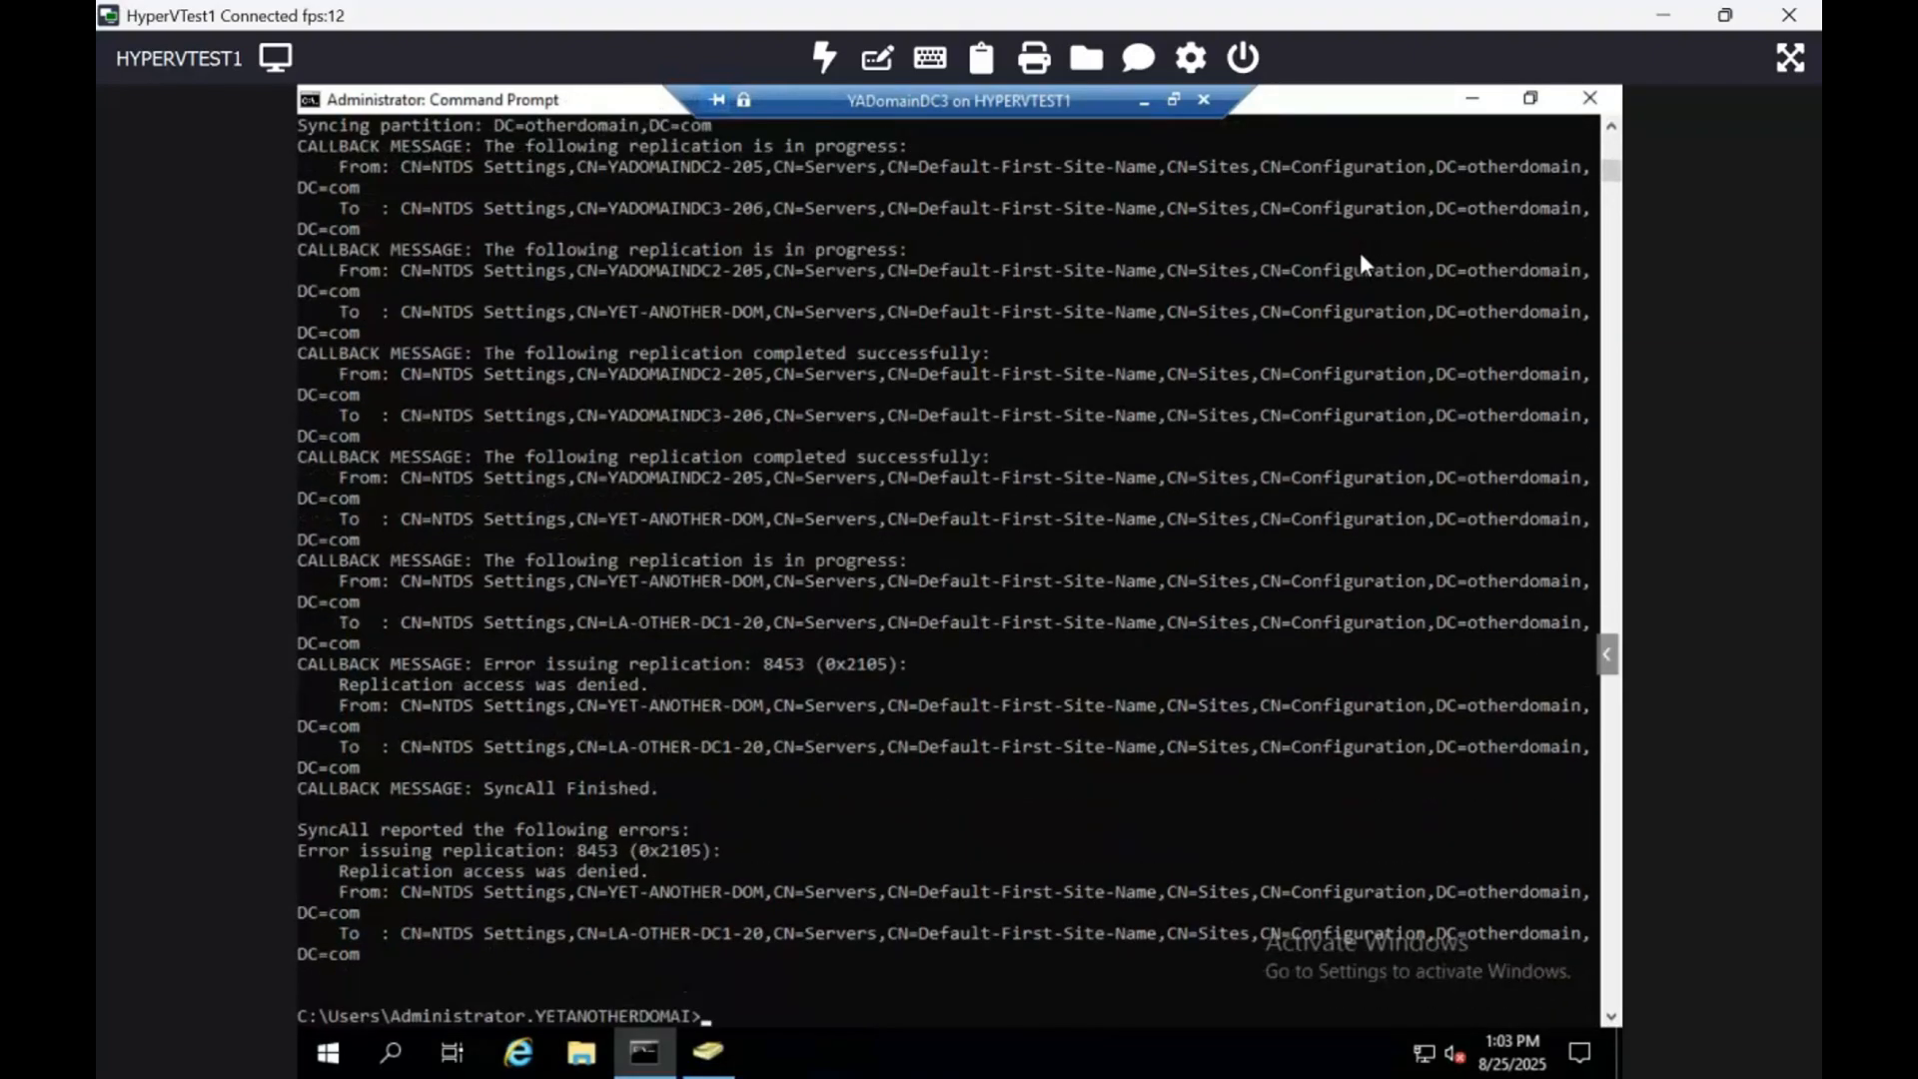
# Step: Clear the console with cls, then run repadmin /replsummary to confirm zero replication failures
pyautogui.write('clear')
pyautogui.press('Return')
pyautogui.write('cls')
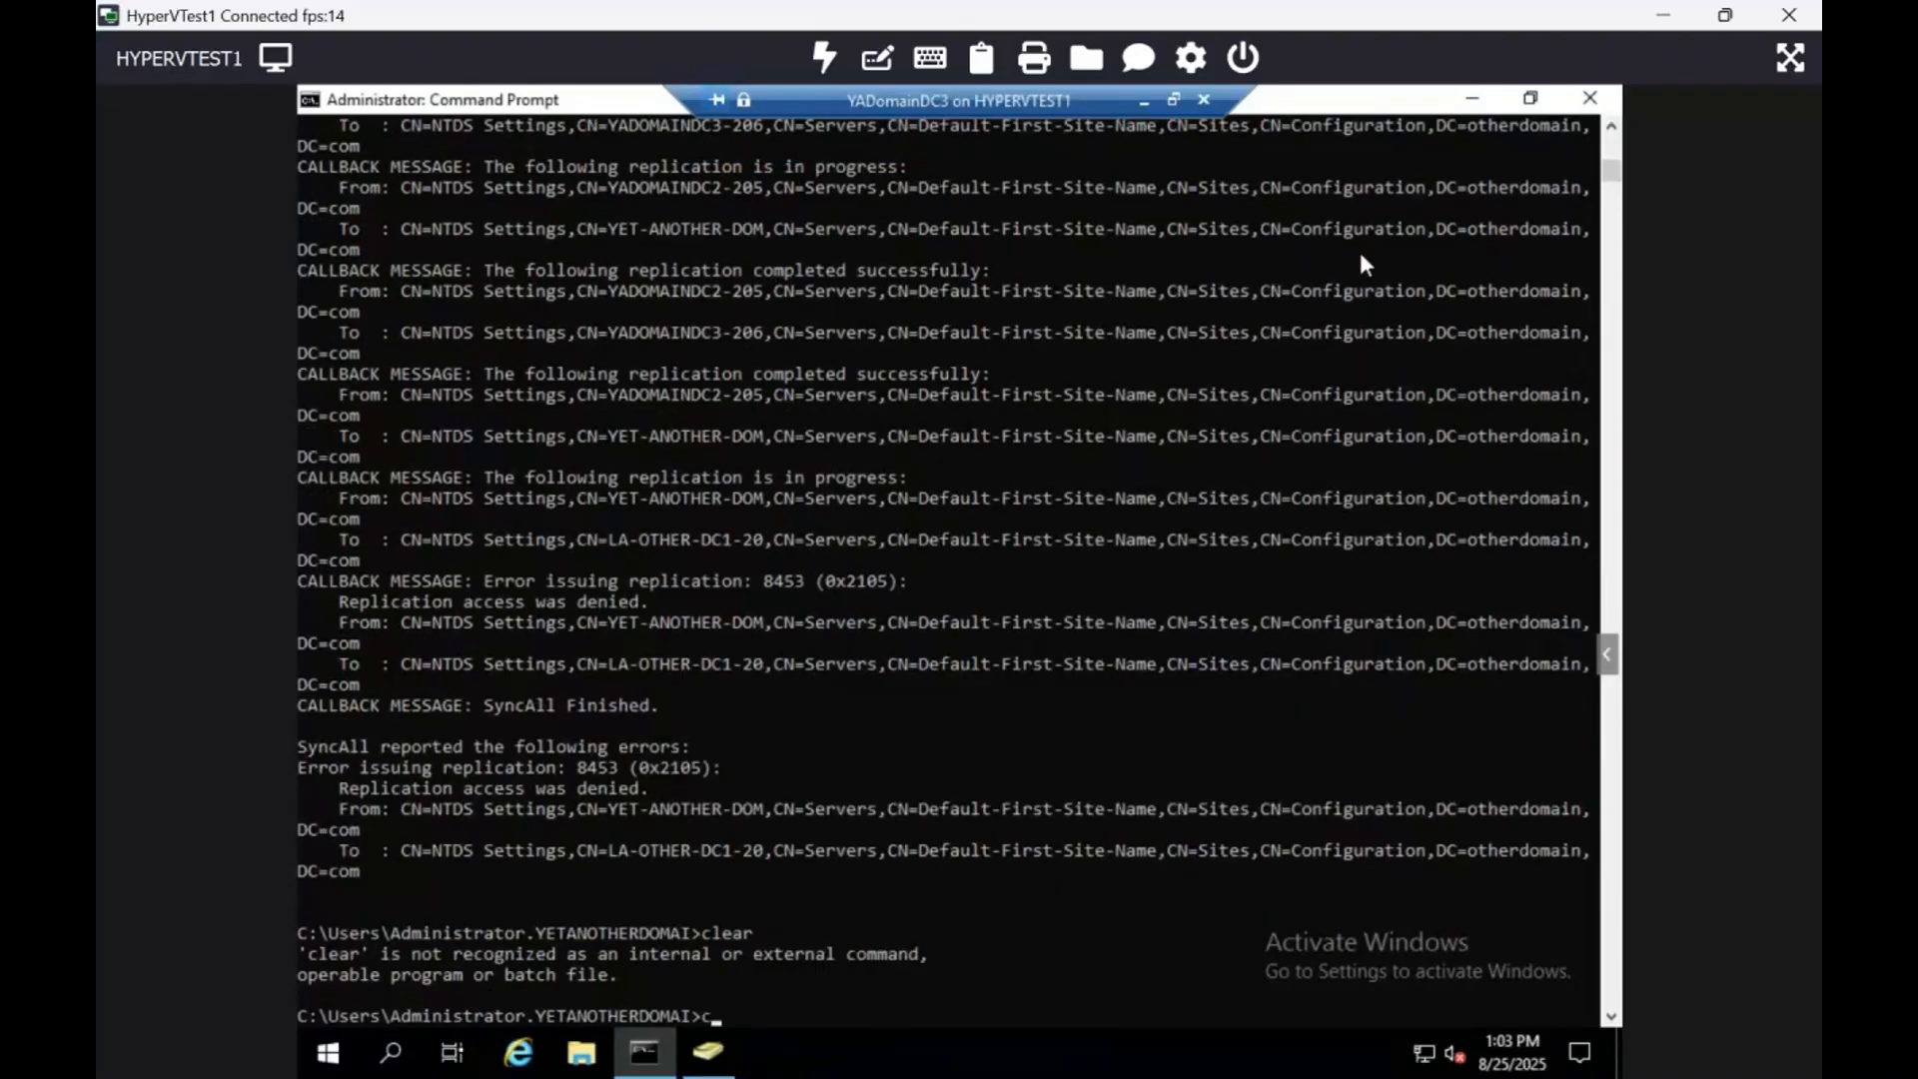
pyautogui.press('Return')
pyautogui.write('repadm')
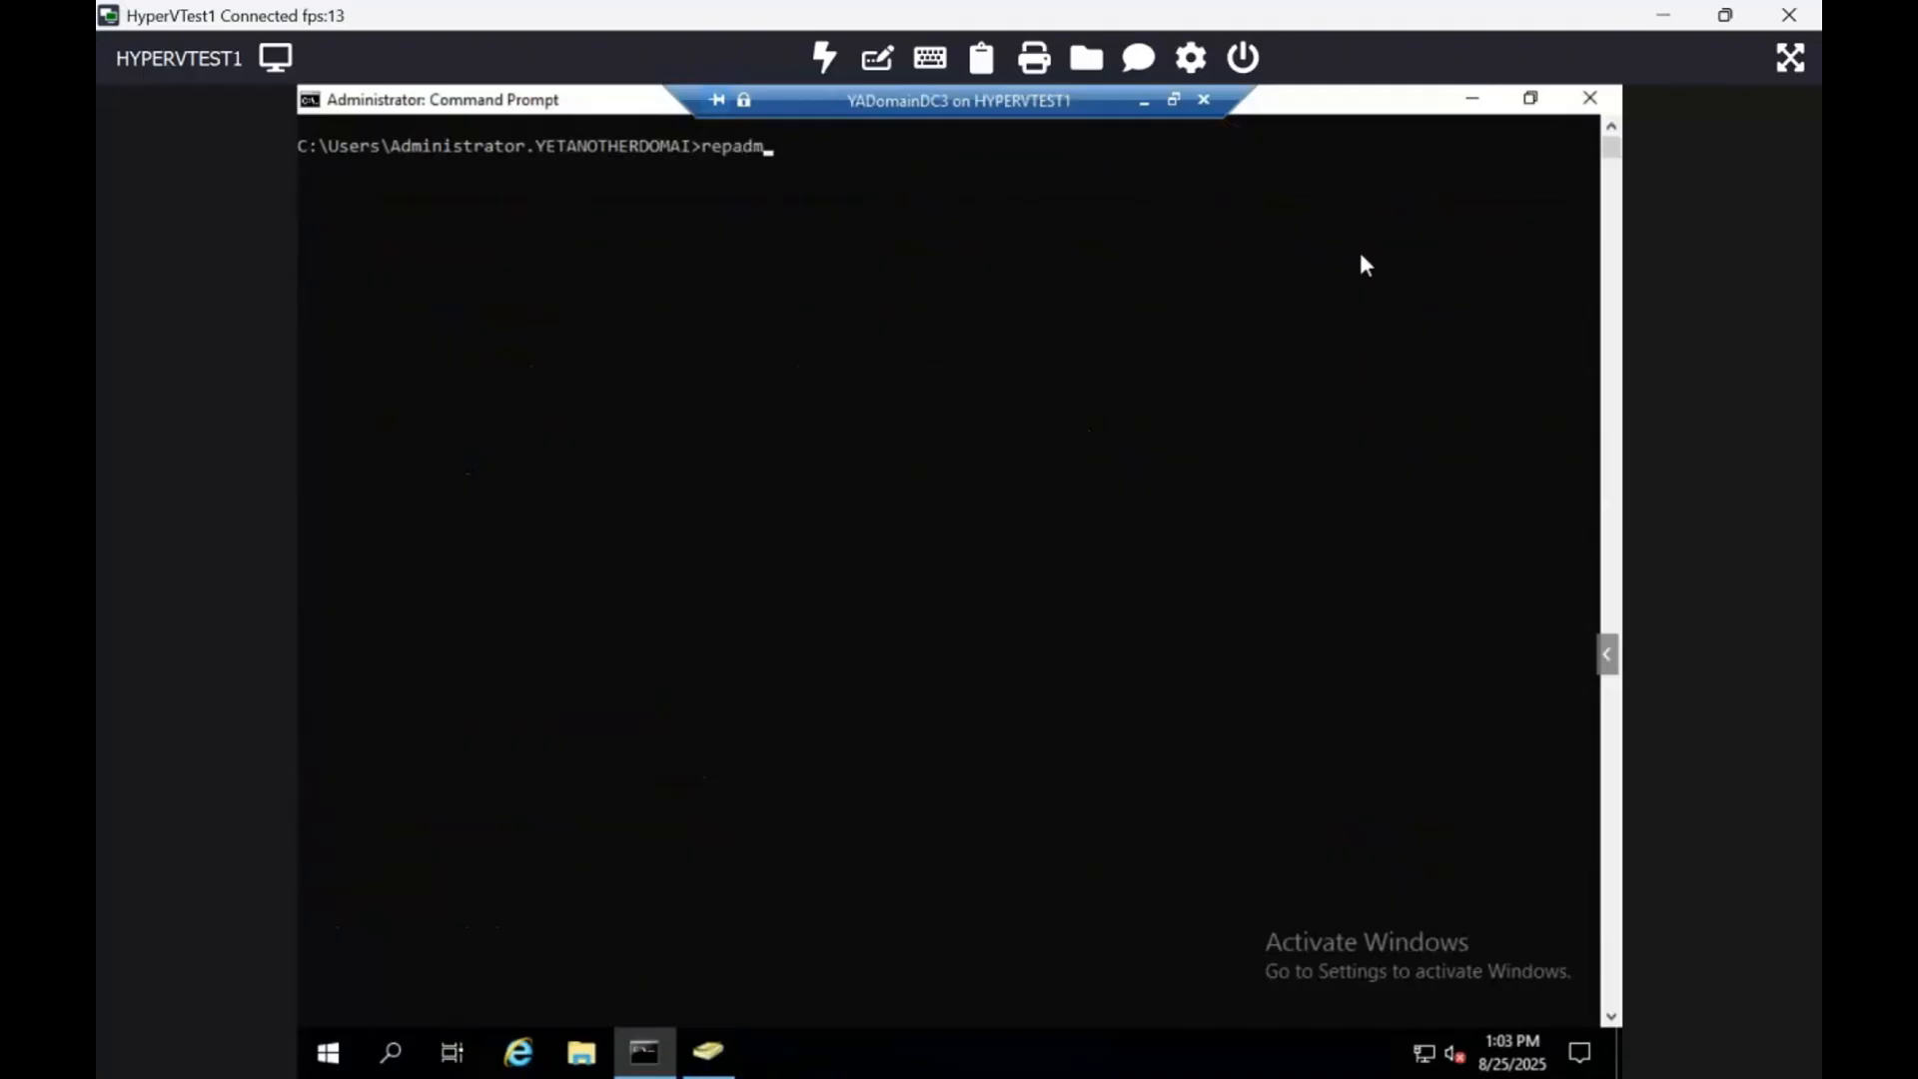
pyautogui.write('in /replsummary')
pyautogui.press('Return')
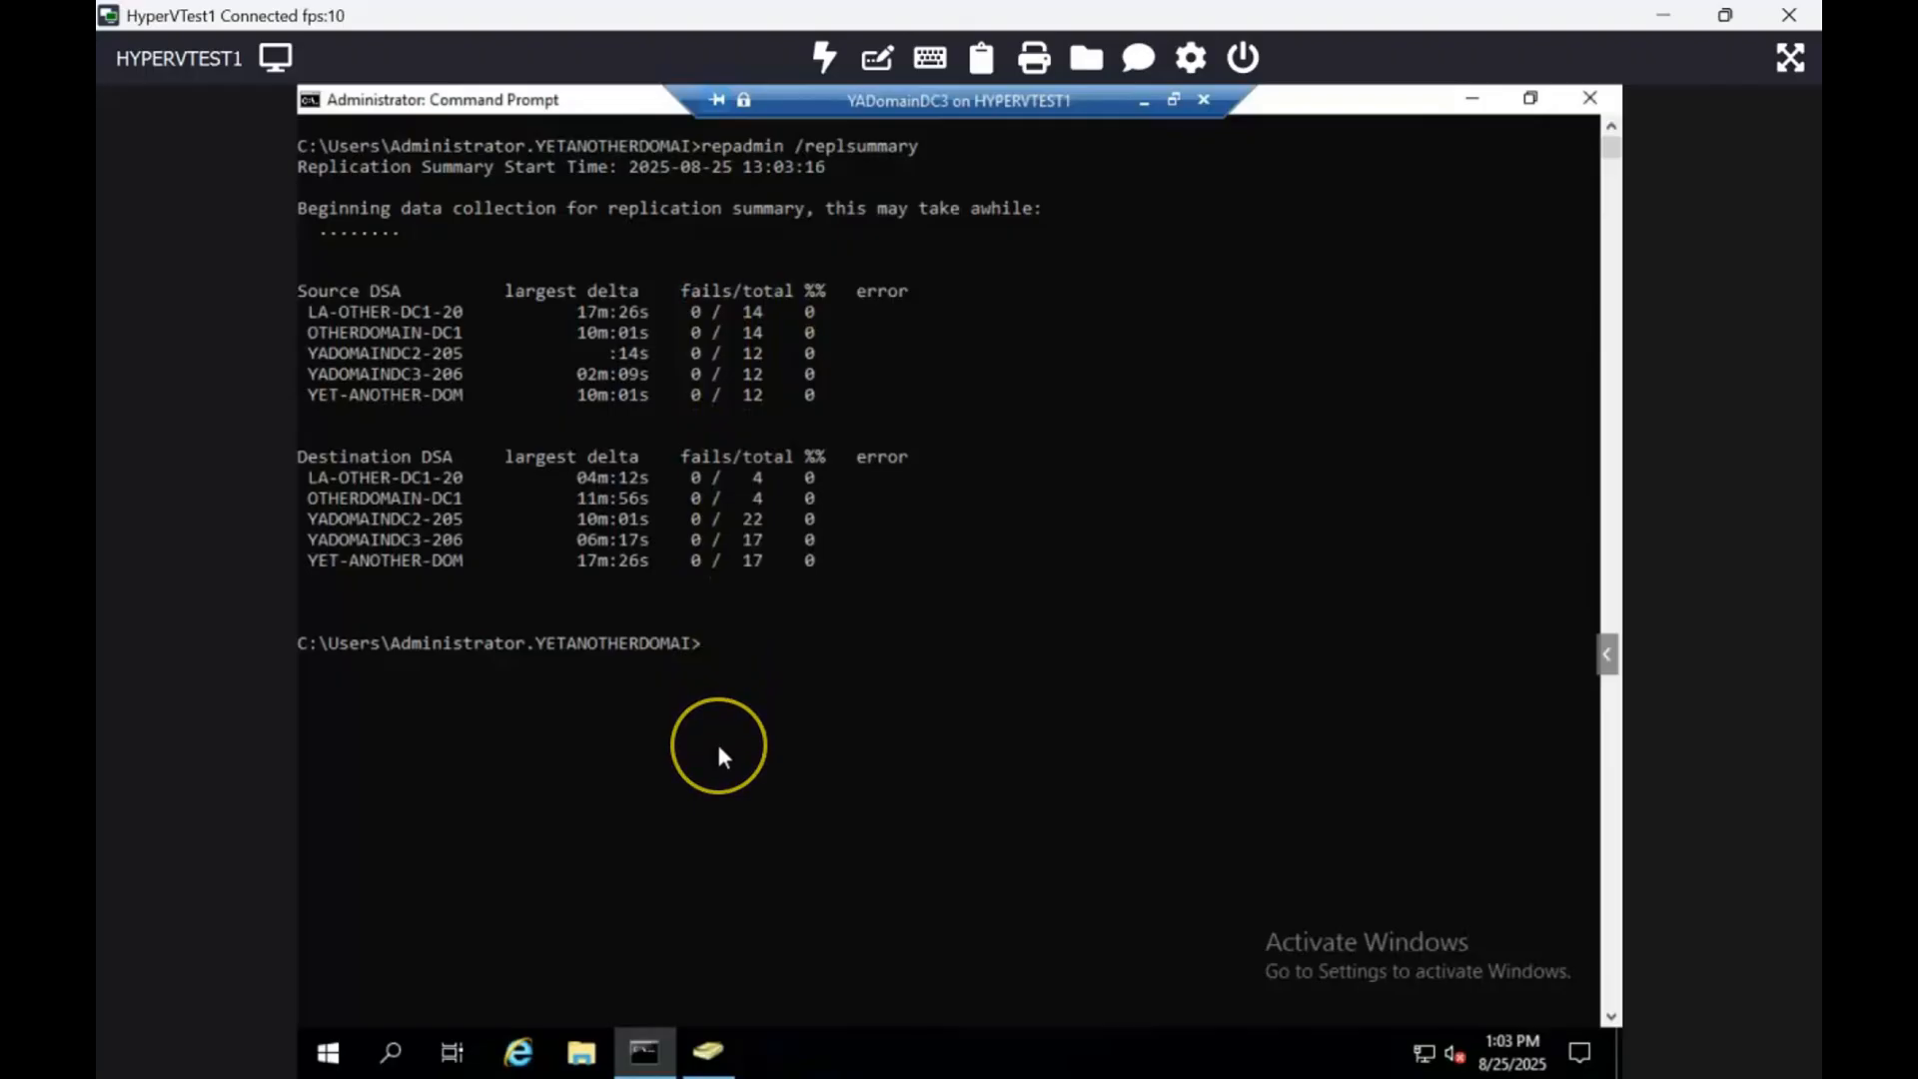
# Step: Close the Command Prompt, then start deleting YADOMAINDC2-205 but answer No to keep it
pyautogui.click(1592, 100)
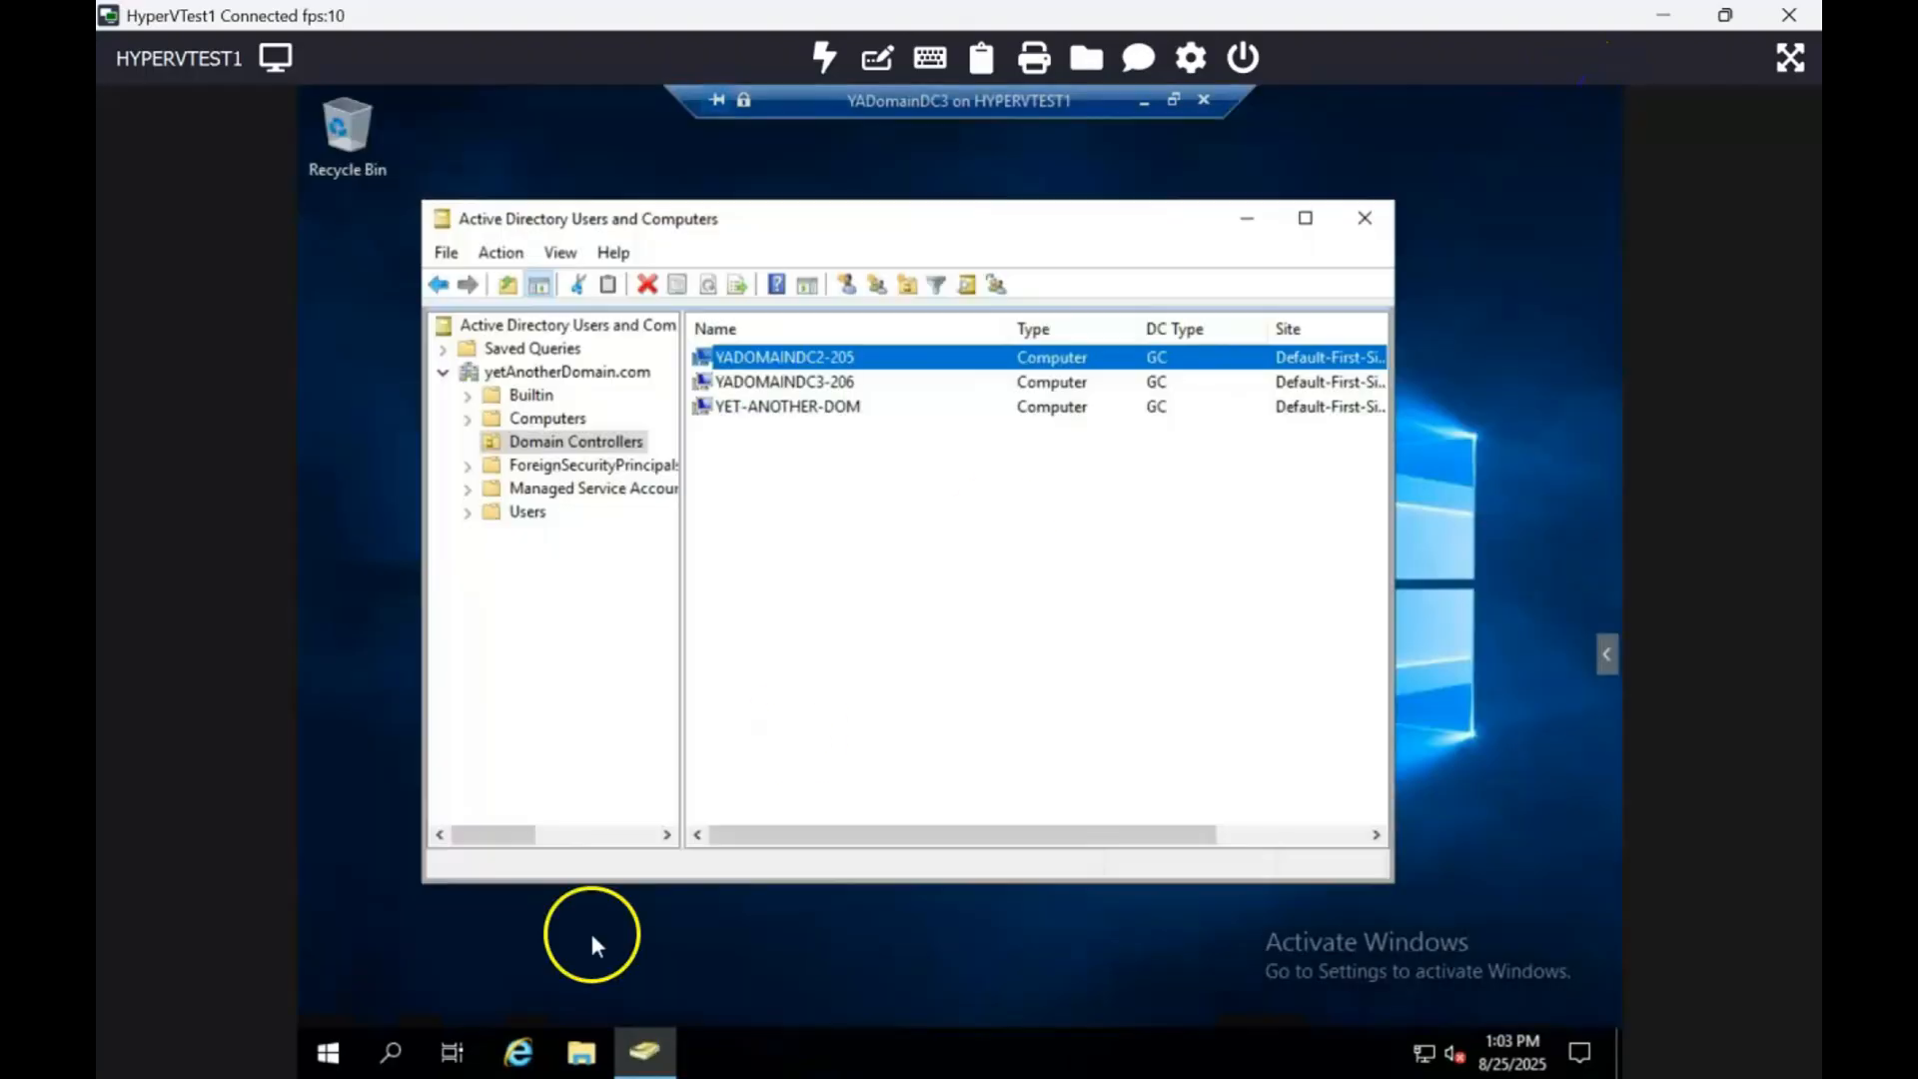
pyautogui.click(332, 1054)
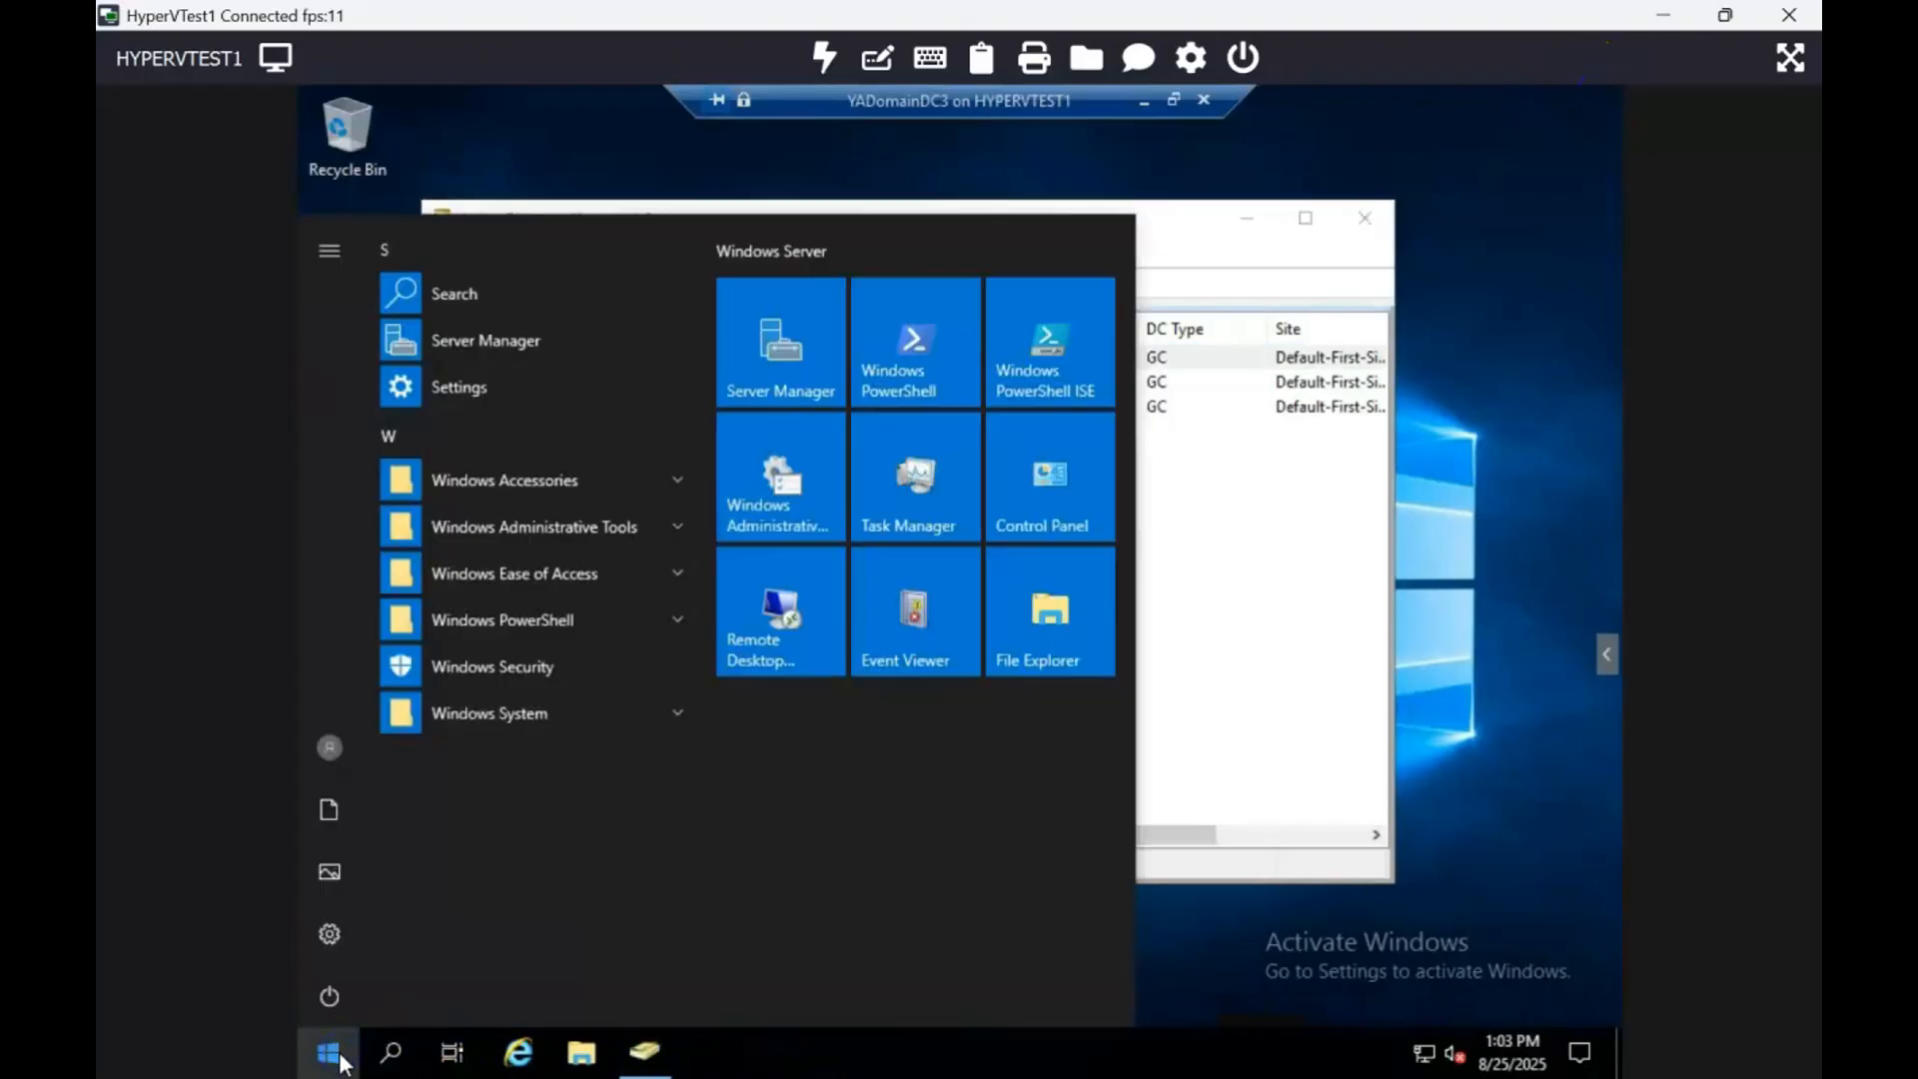
pyautogui.click(340, 1061)
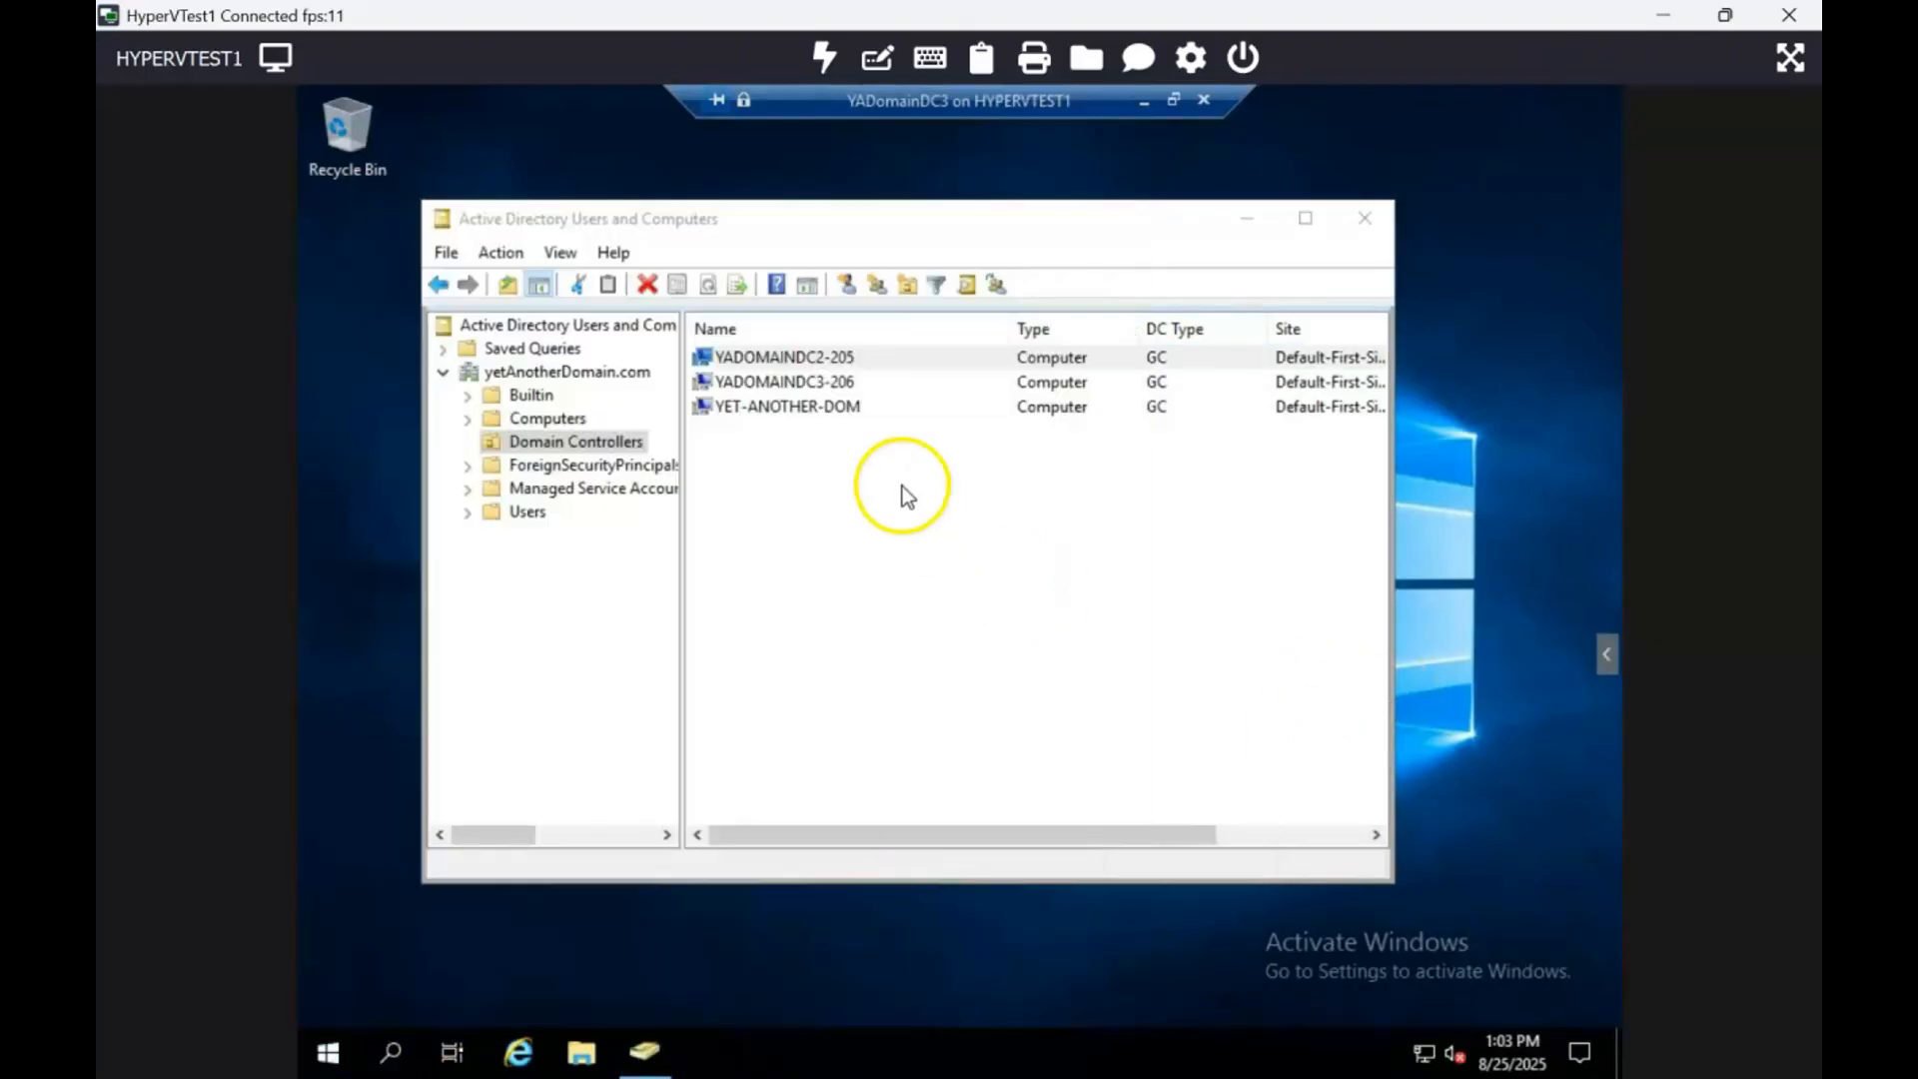
pyautogui.rightClick(803, 363)
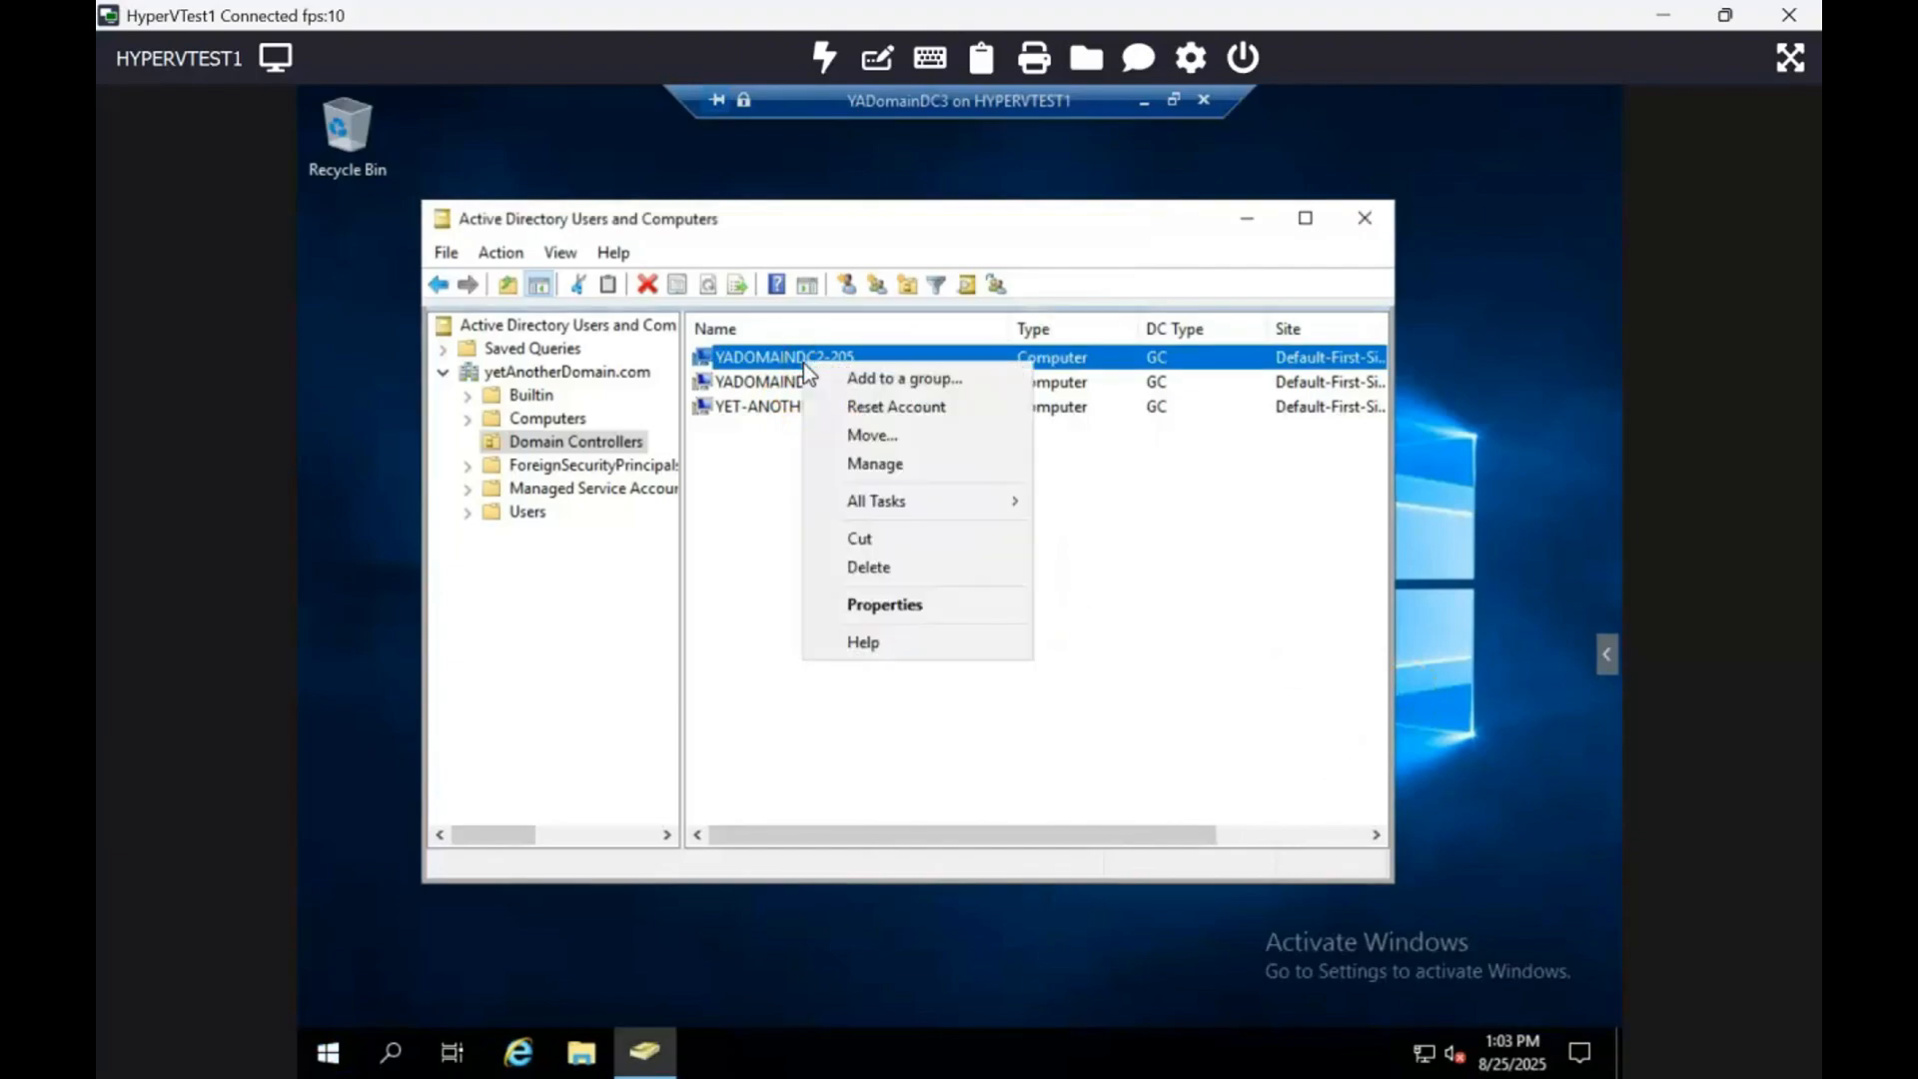
pyautogui.click(881, 568)
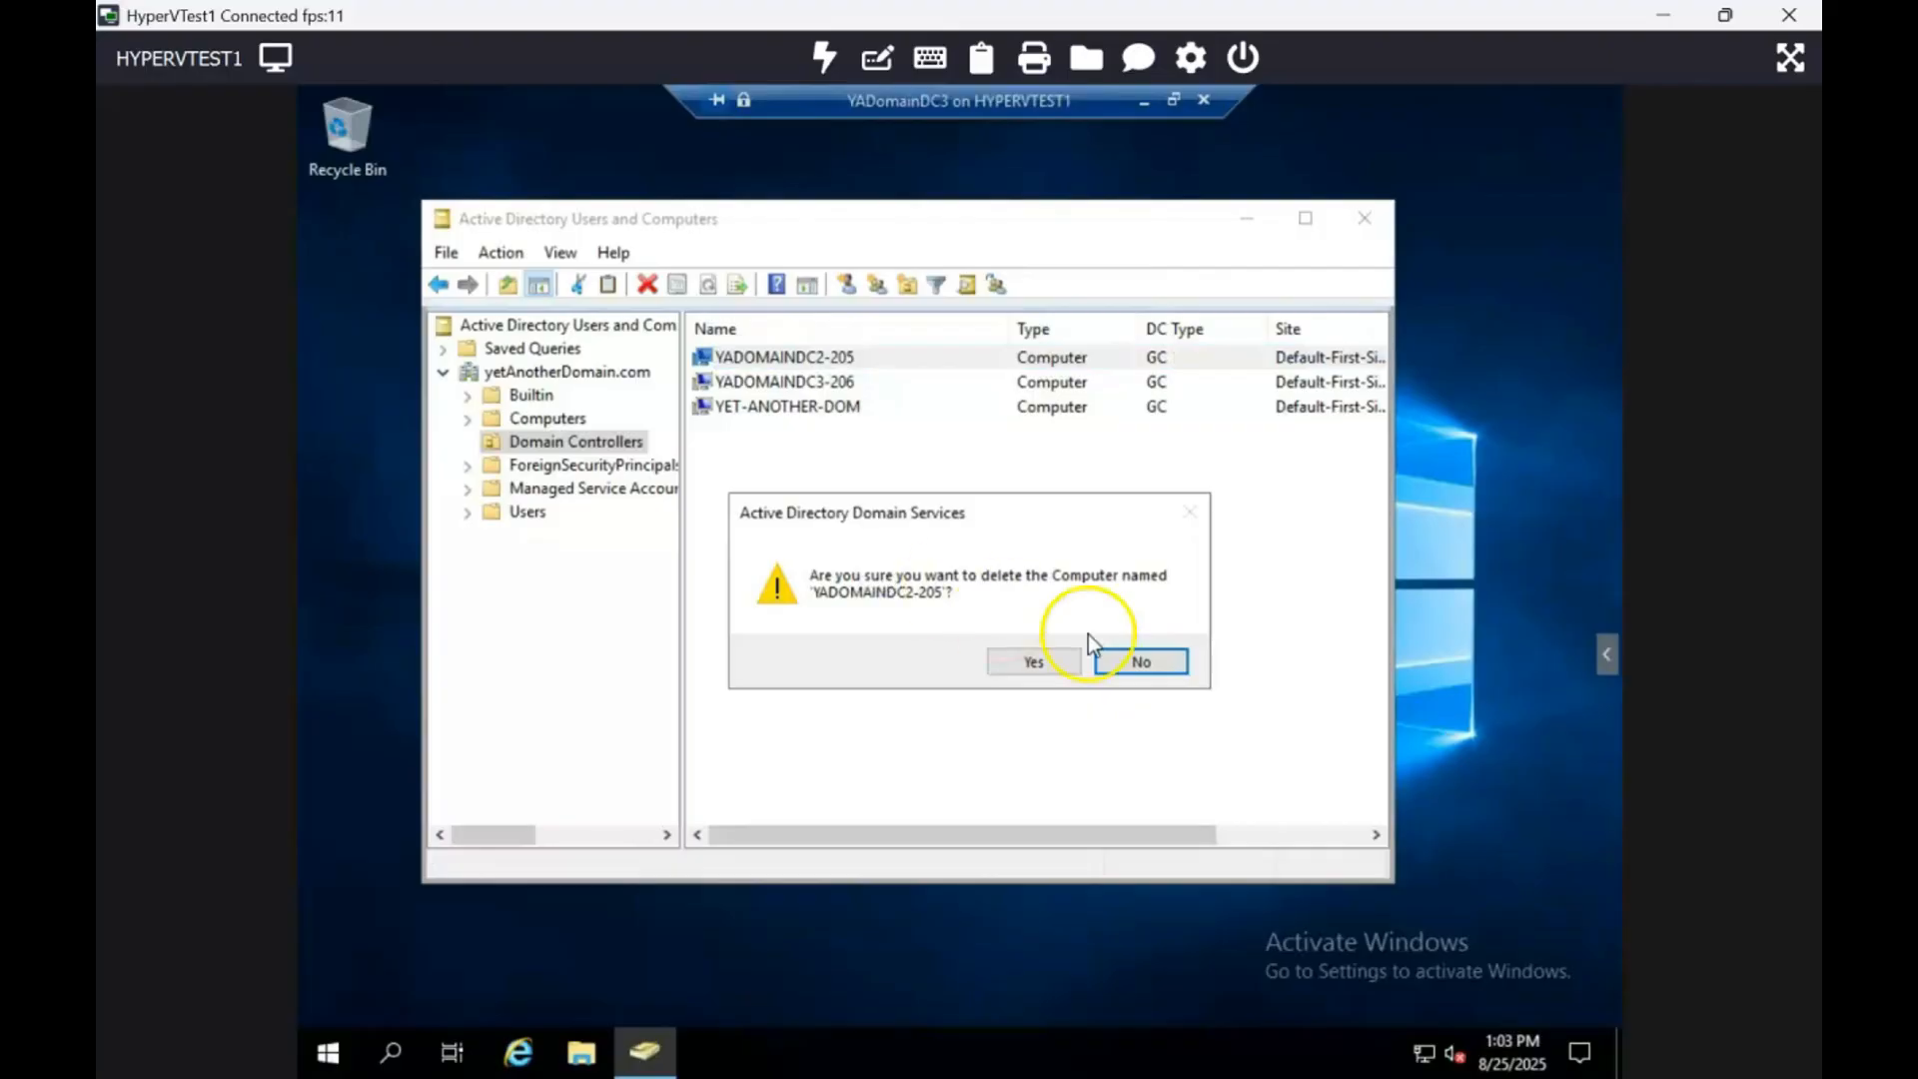
pyautogui.click(1143, 661)
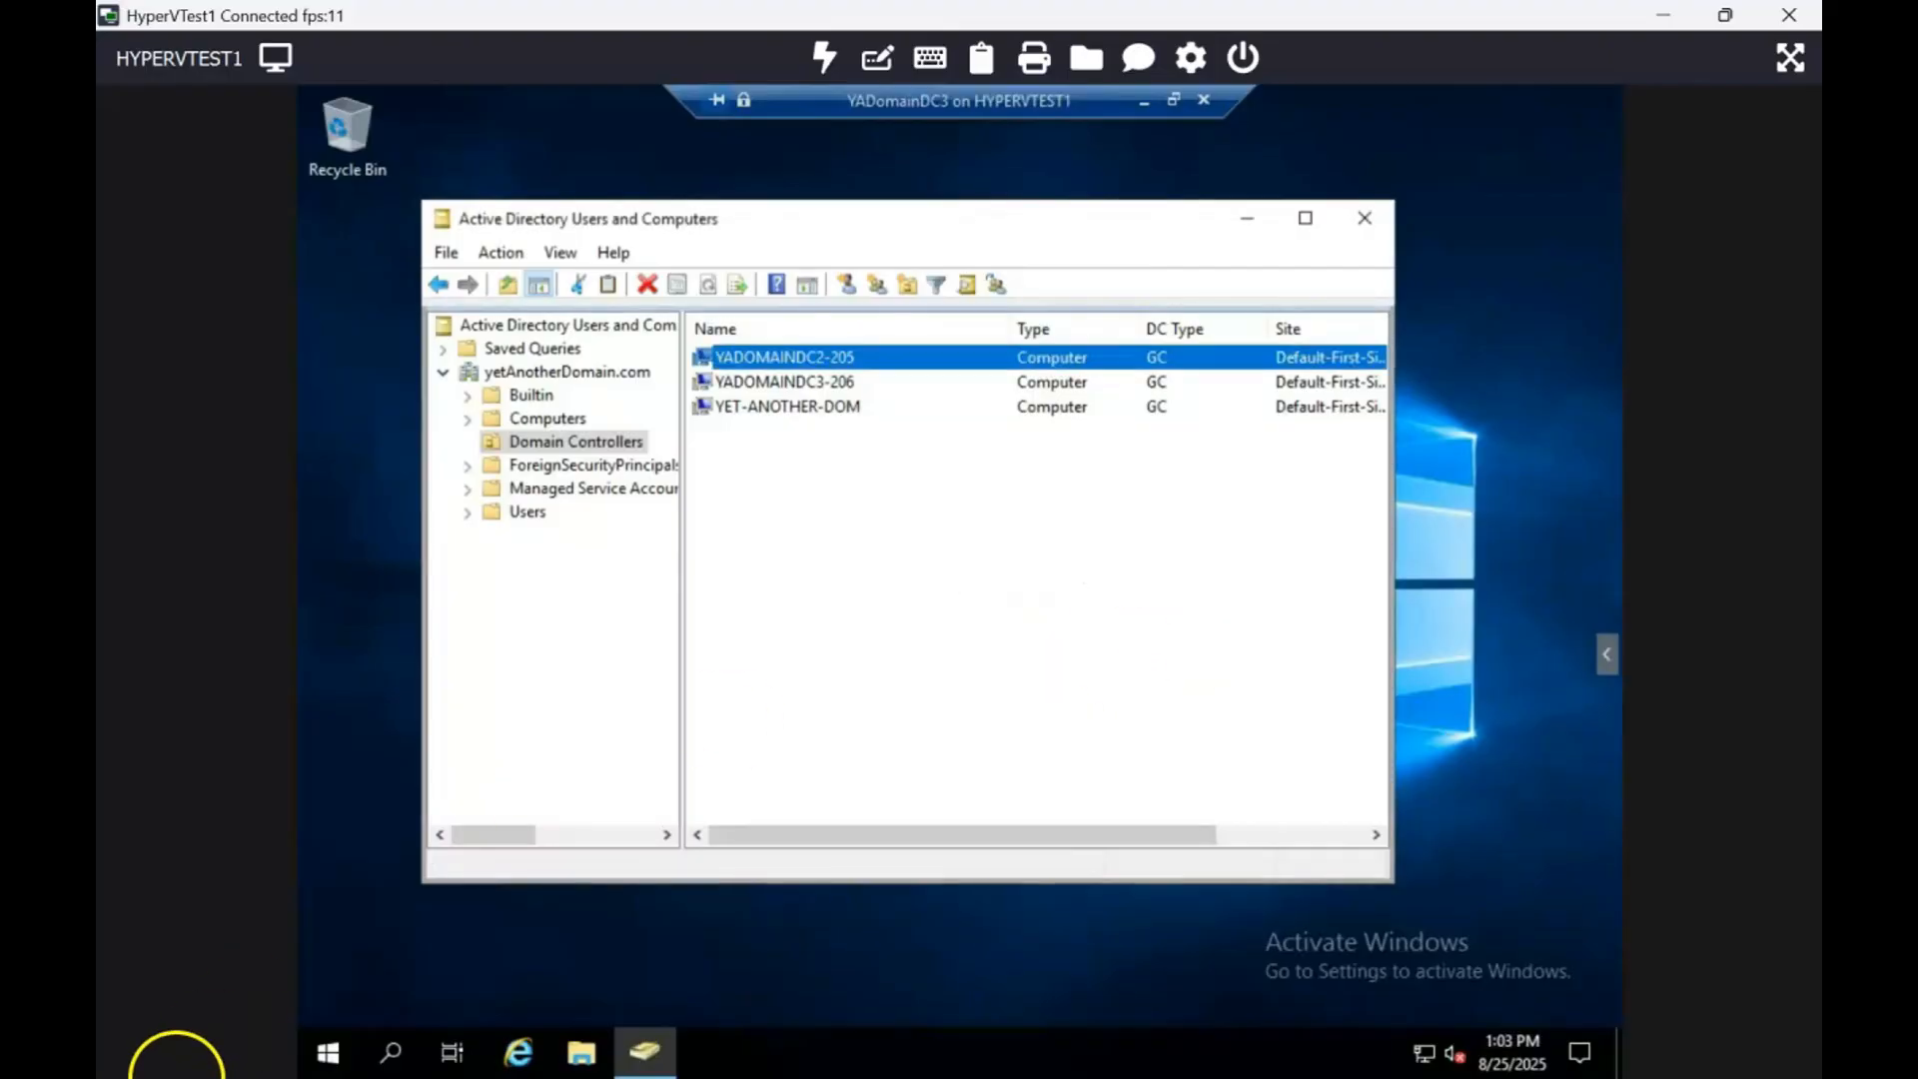
# Step: Launch Server Manager, dismiss the Windows Admin Center pop-up, and choose Manage > Remove Roles and Features
pyautogui.click(343, 1056)
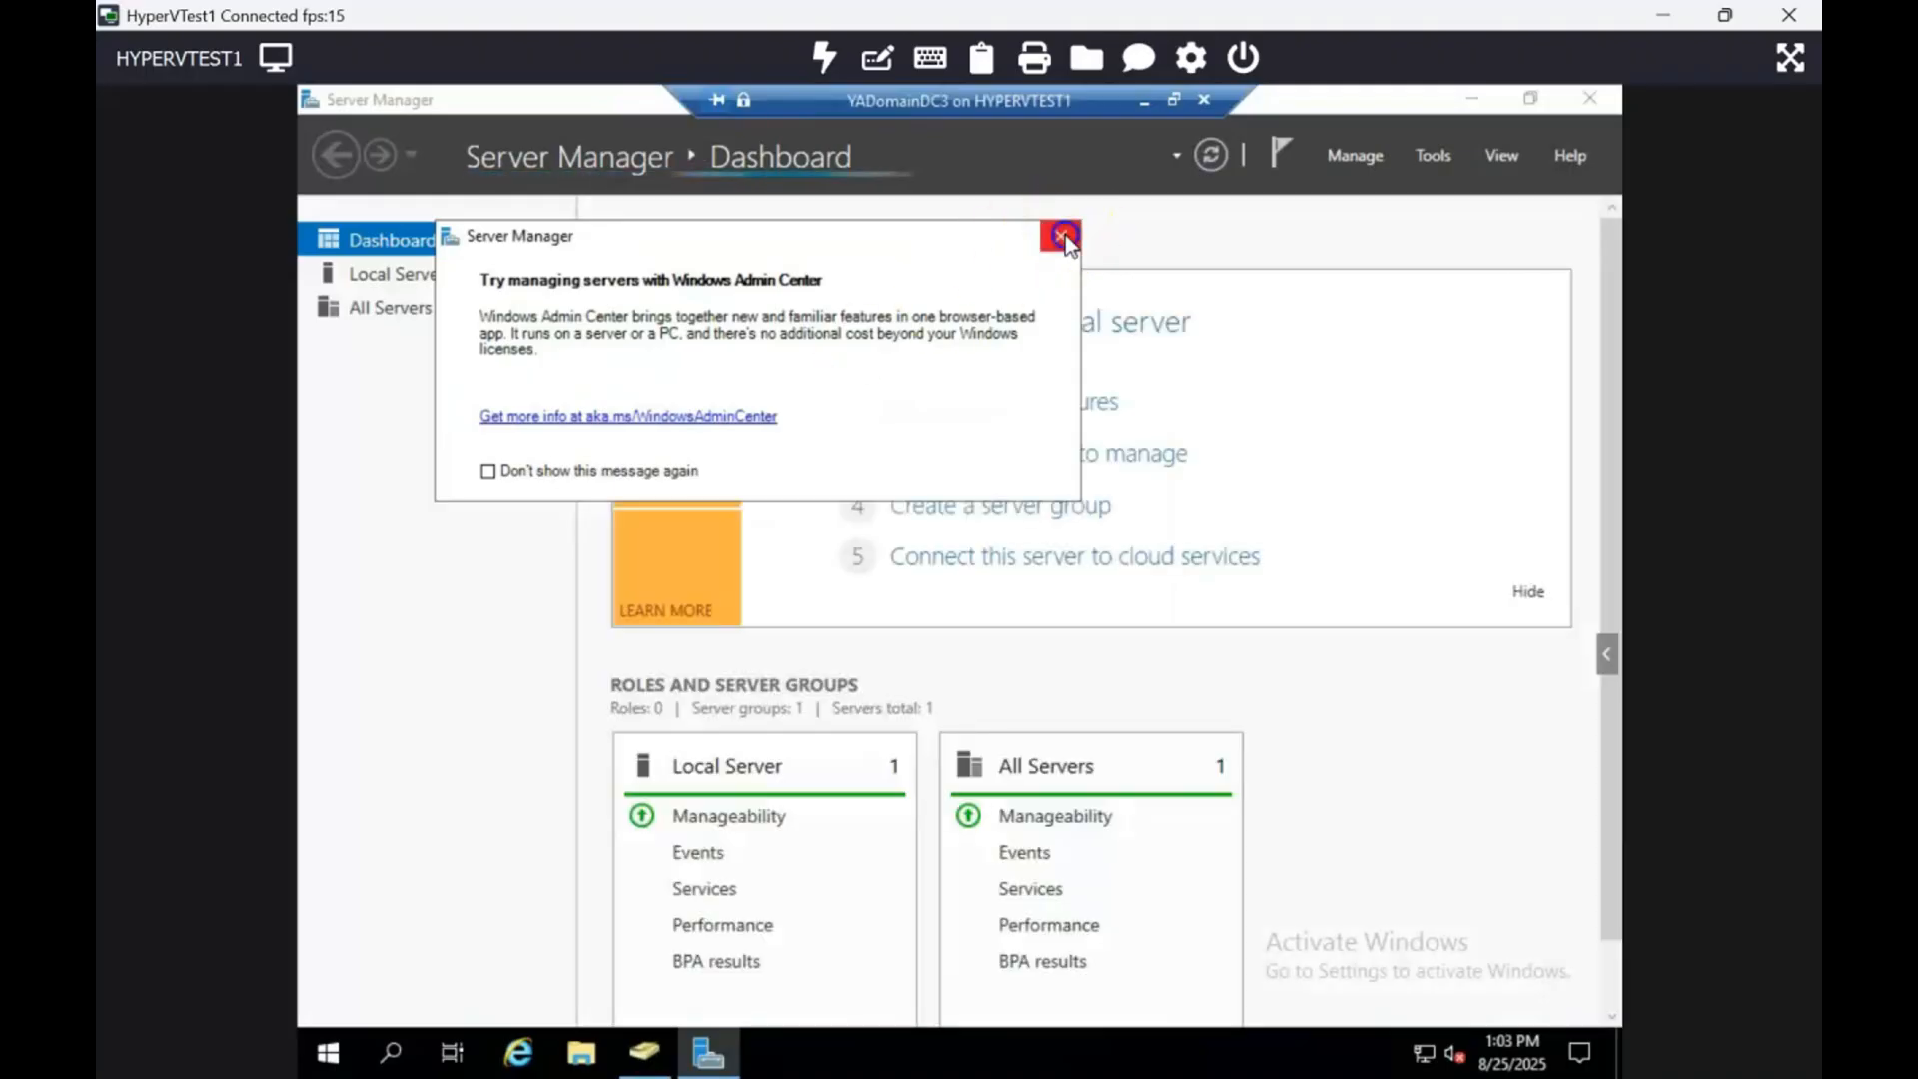
pyautogui.click(1060, 236)
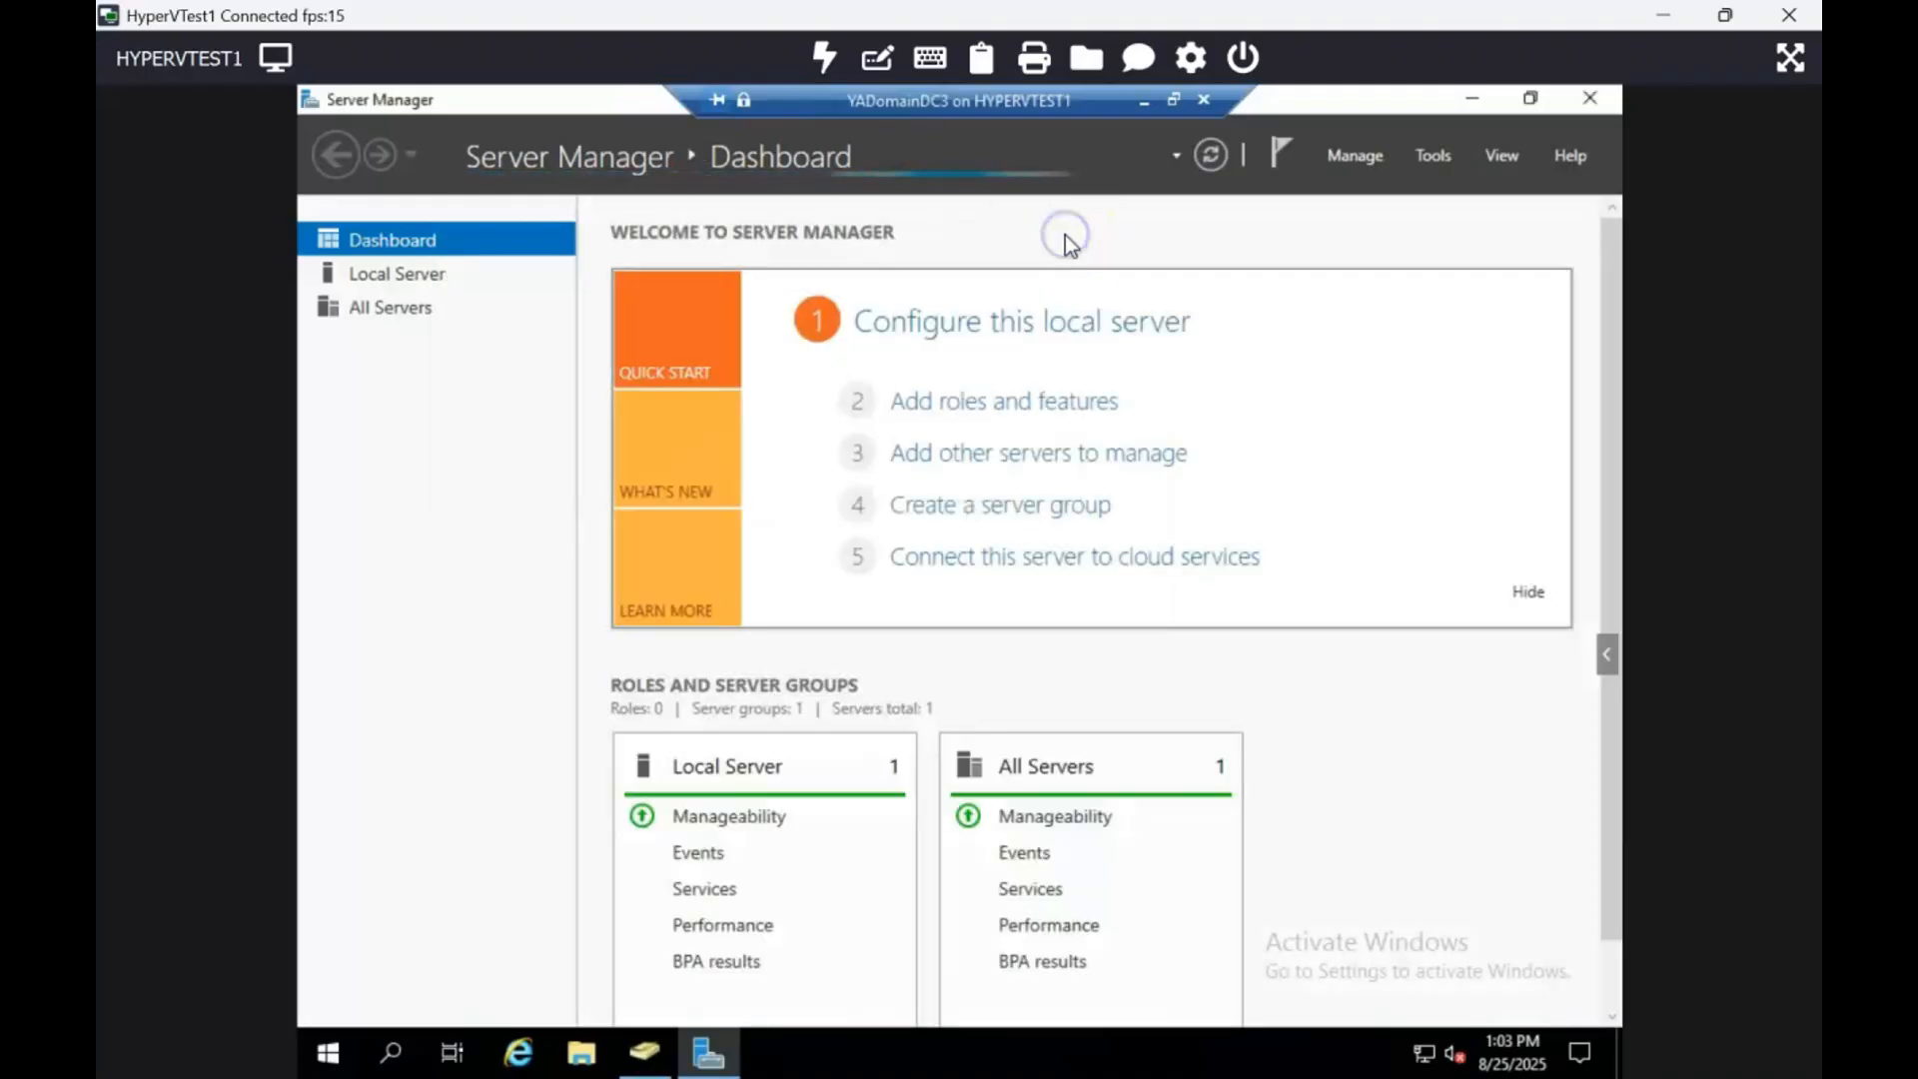
pyautogui.click(1358, 156)
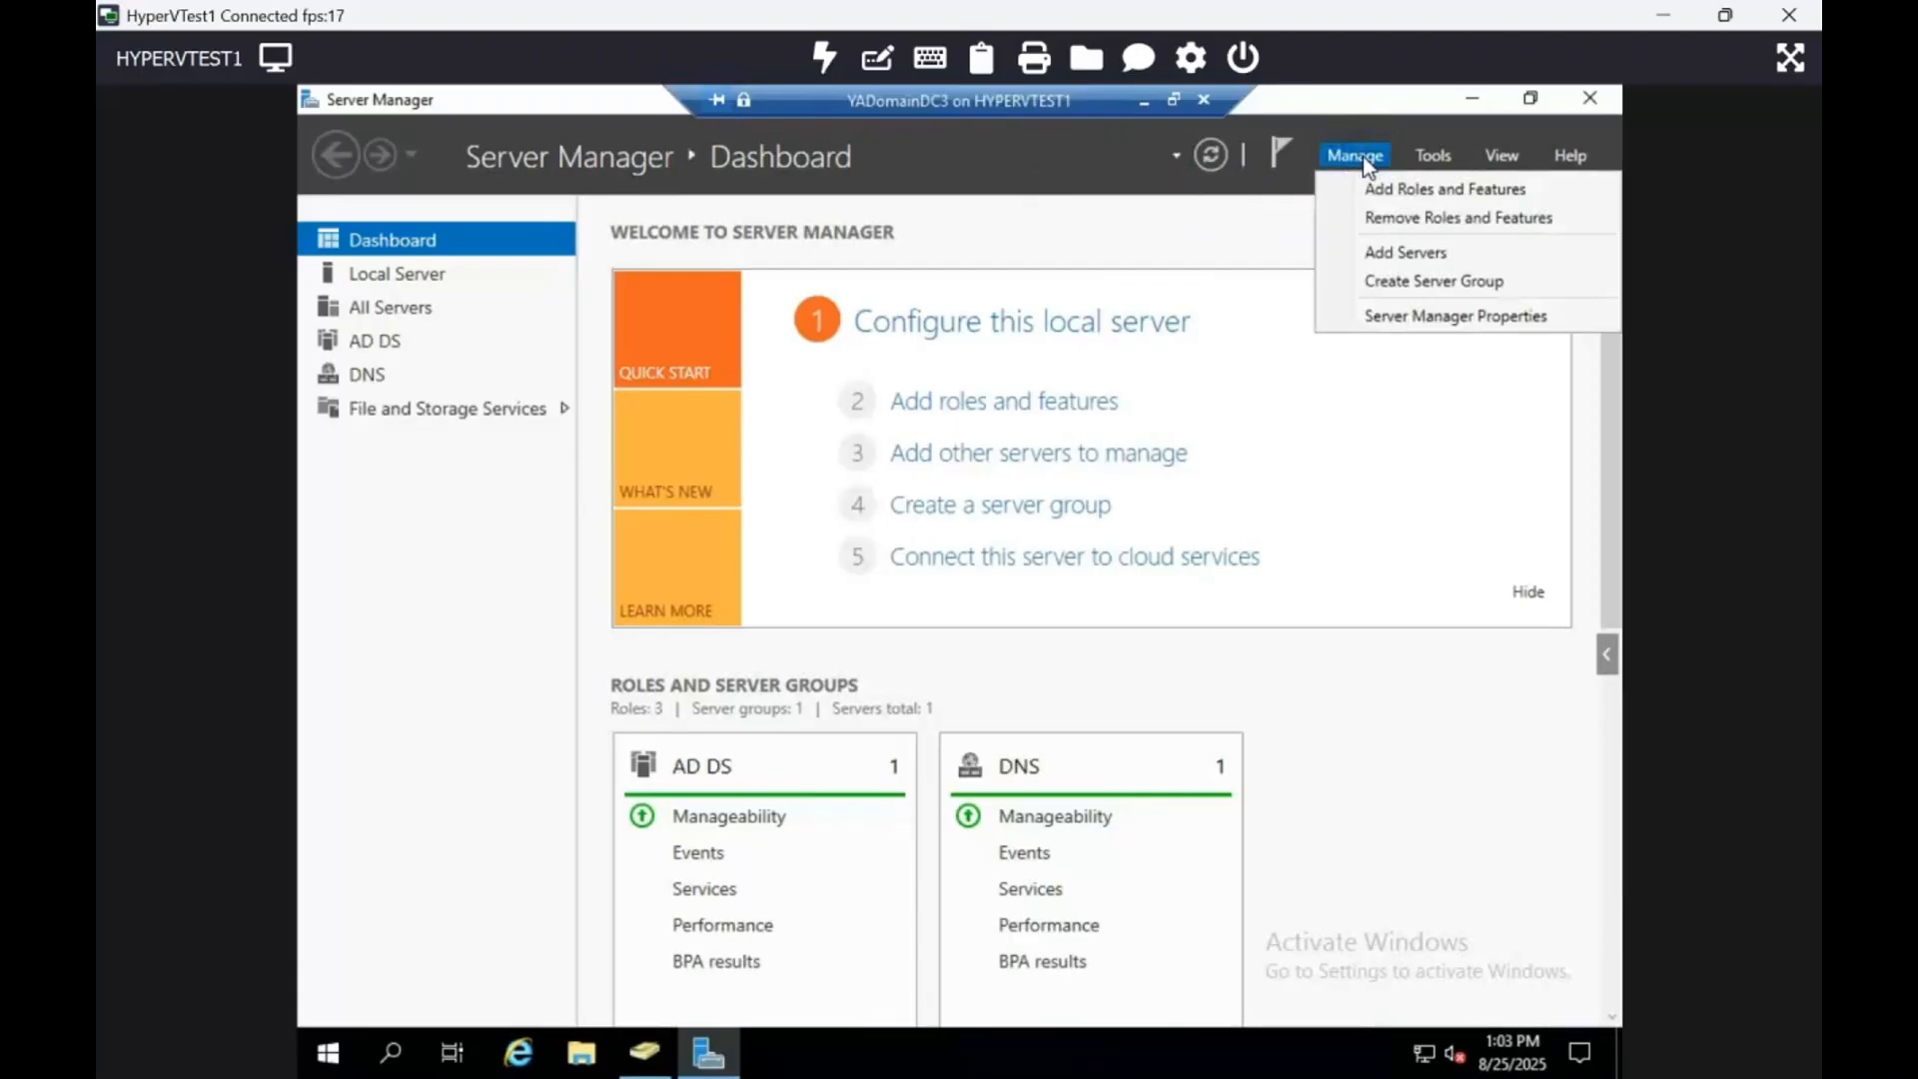
pyautogui.click(1389, 217)
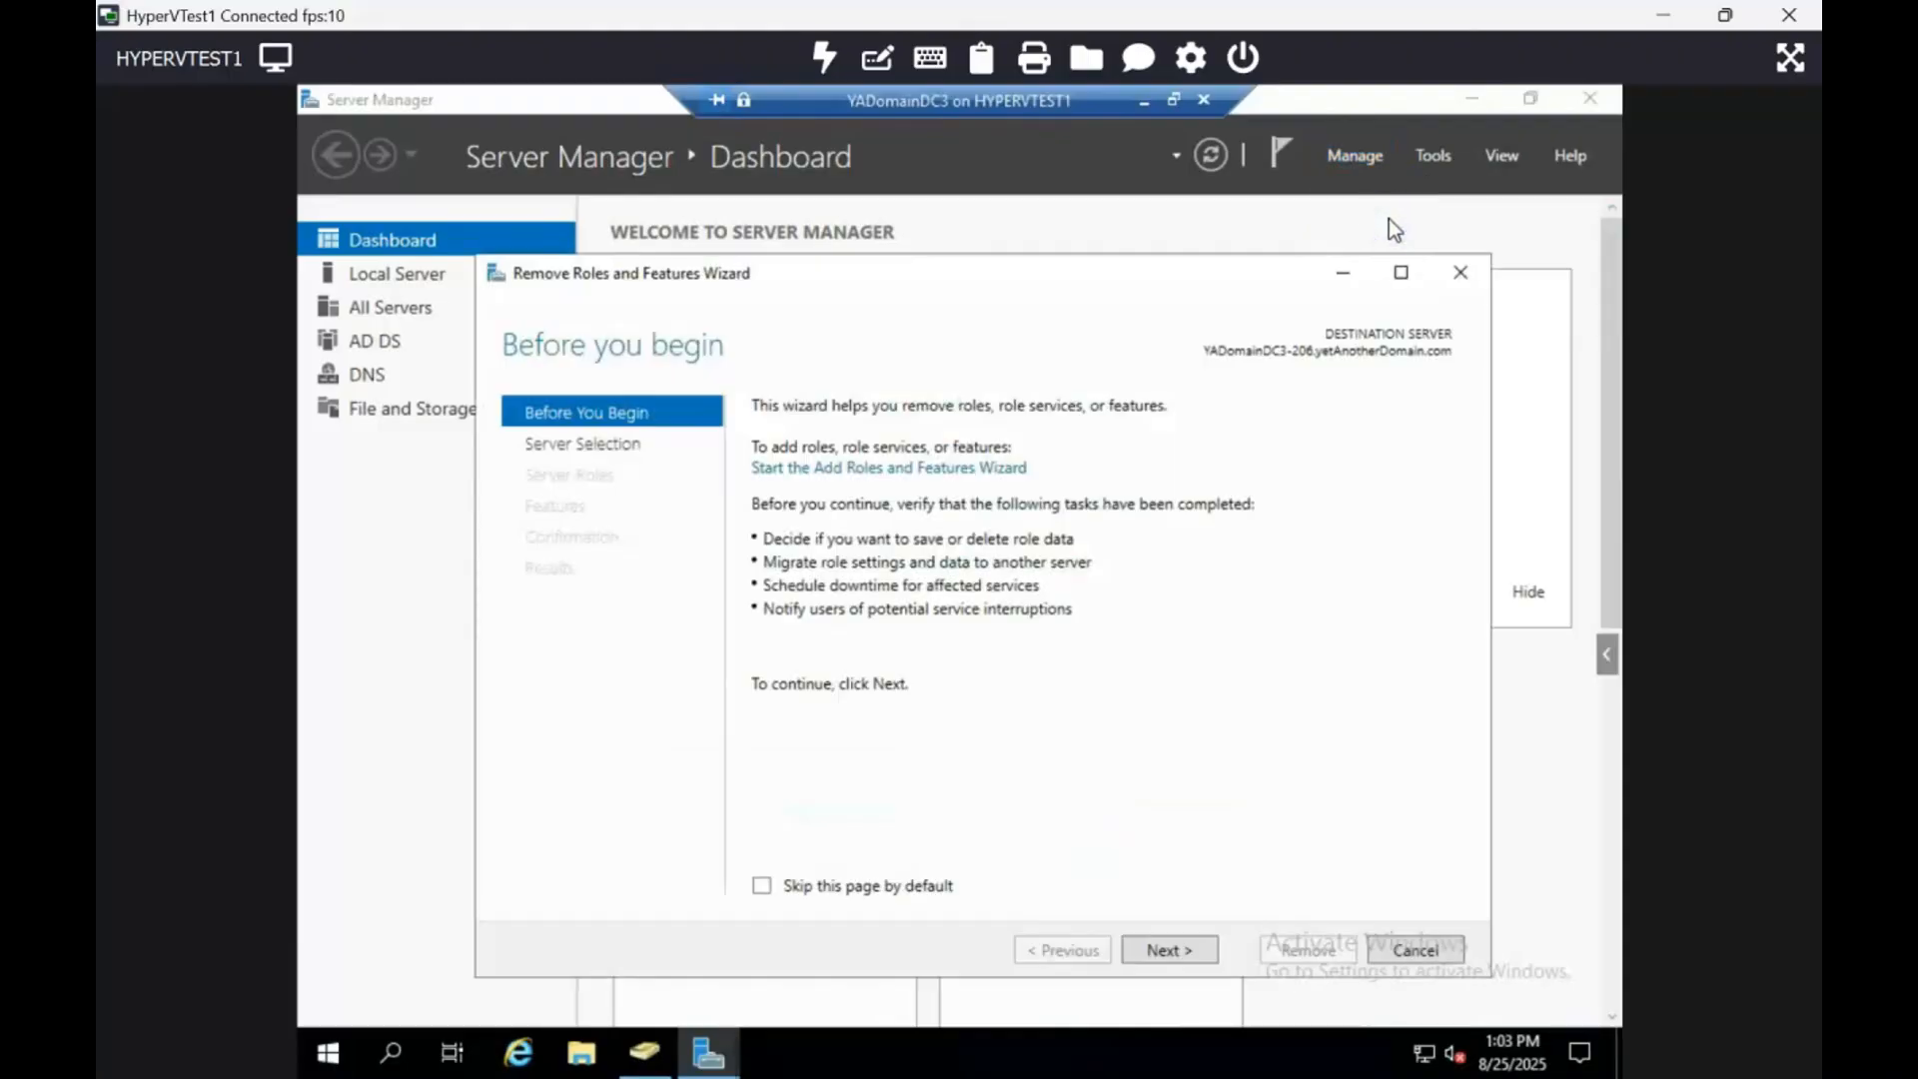
# Step: Untick Active Directory Domain Services for removal, then choose to demote this domain controller instead
pyautogui.click(1171, 947)
pyautogui.click(1171, 946)
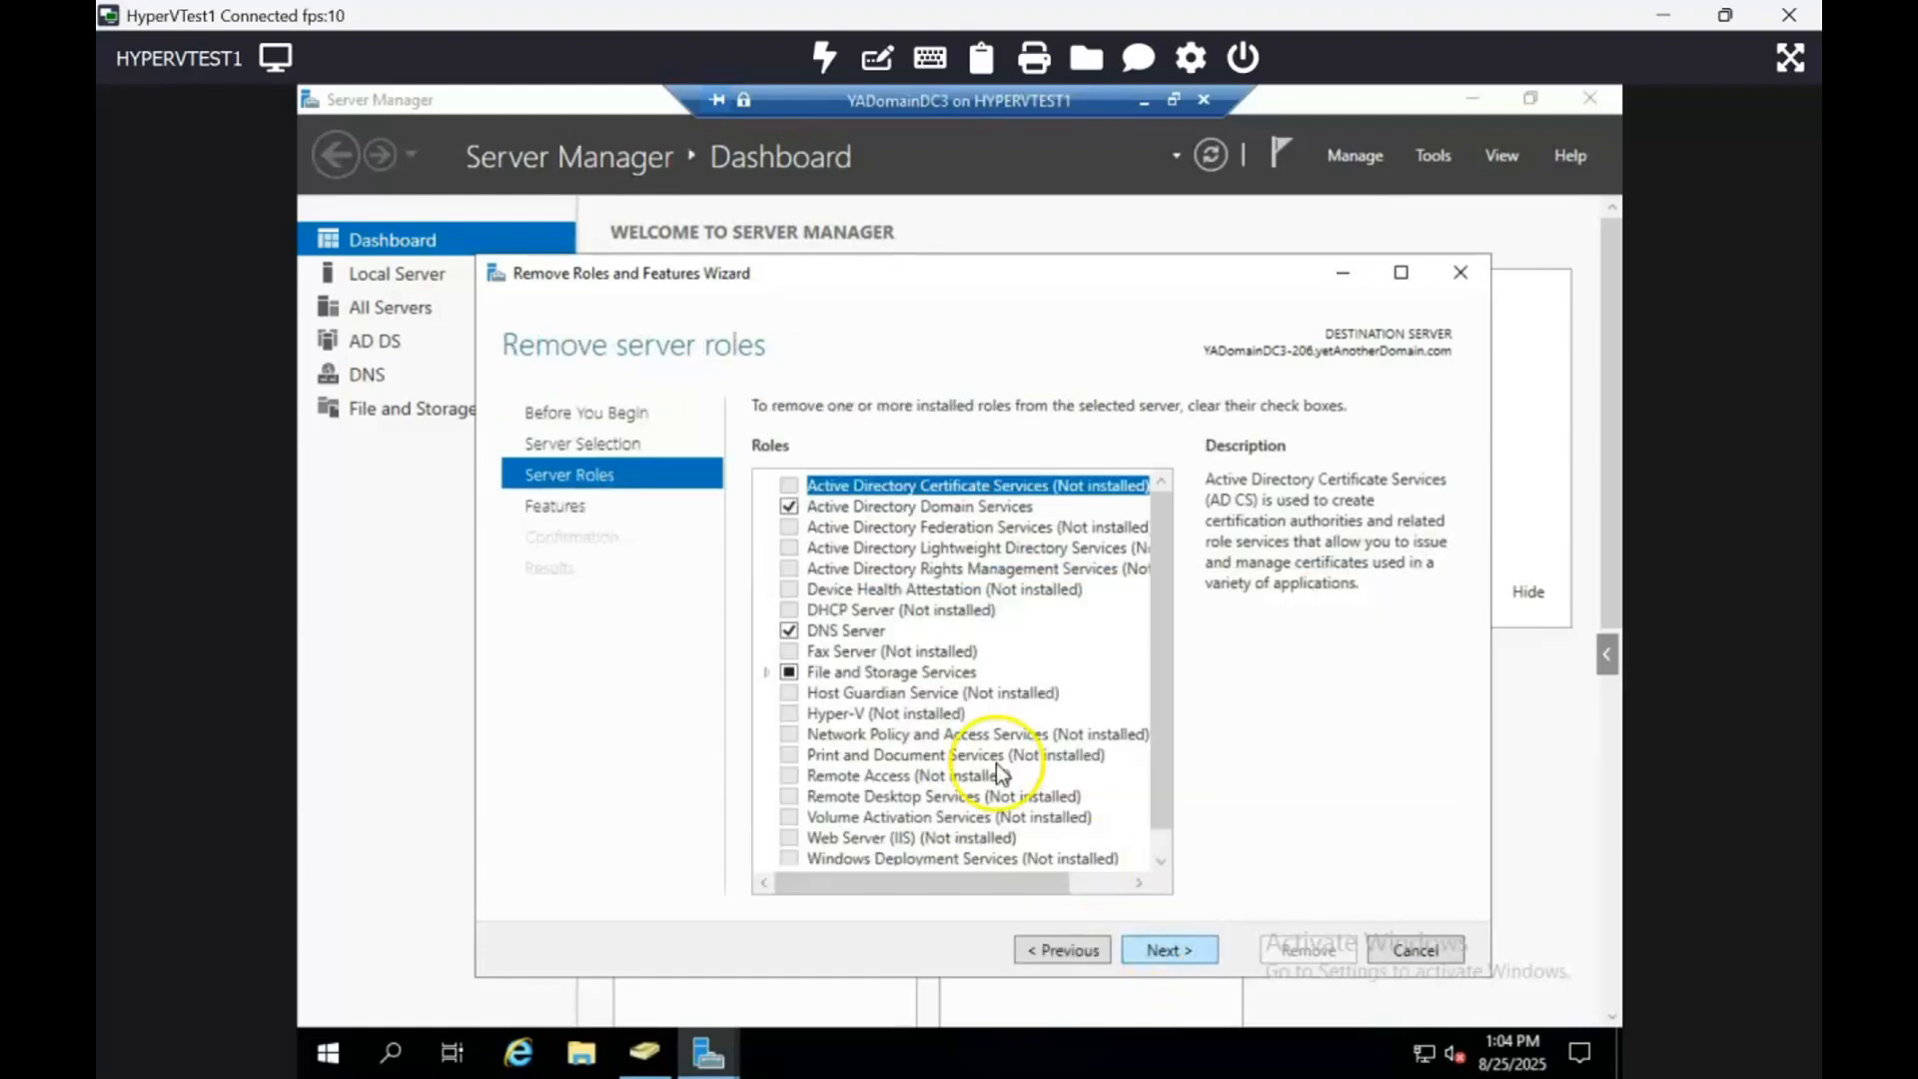
pyautogui.click(789, 507)
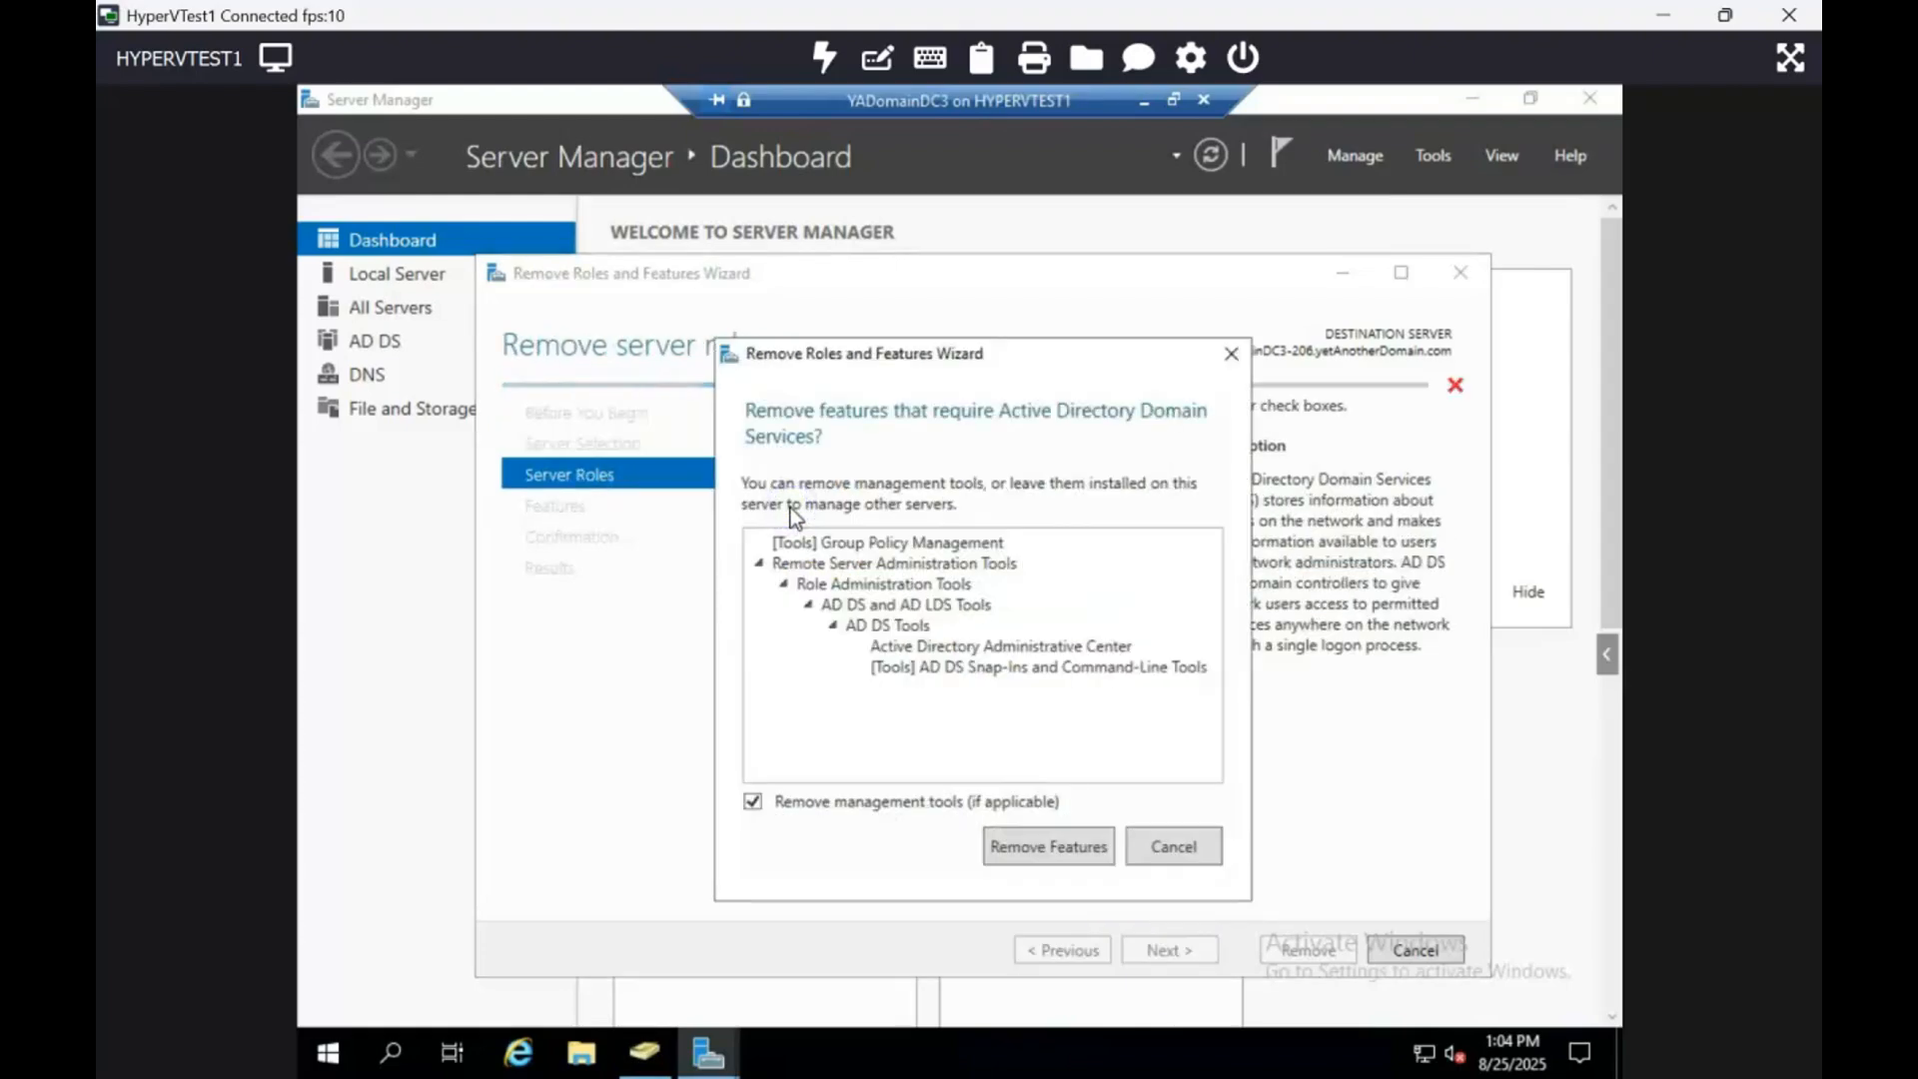
pyautogui.click(1027, 839)
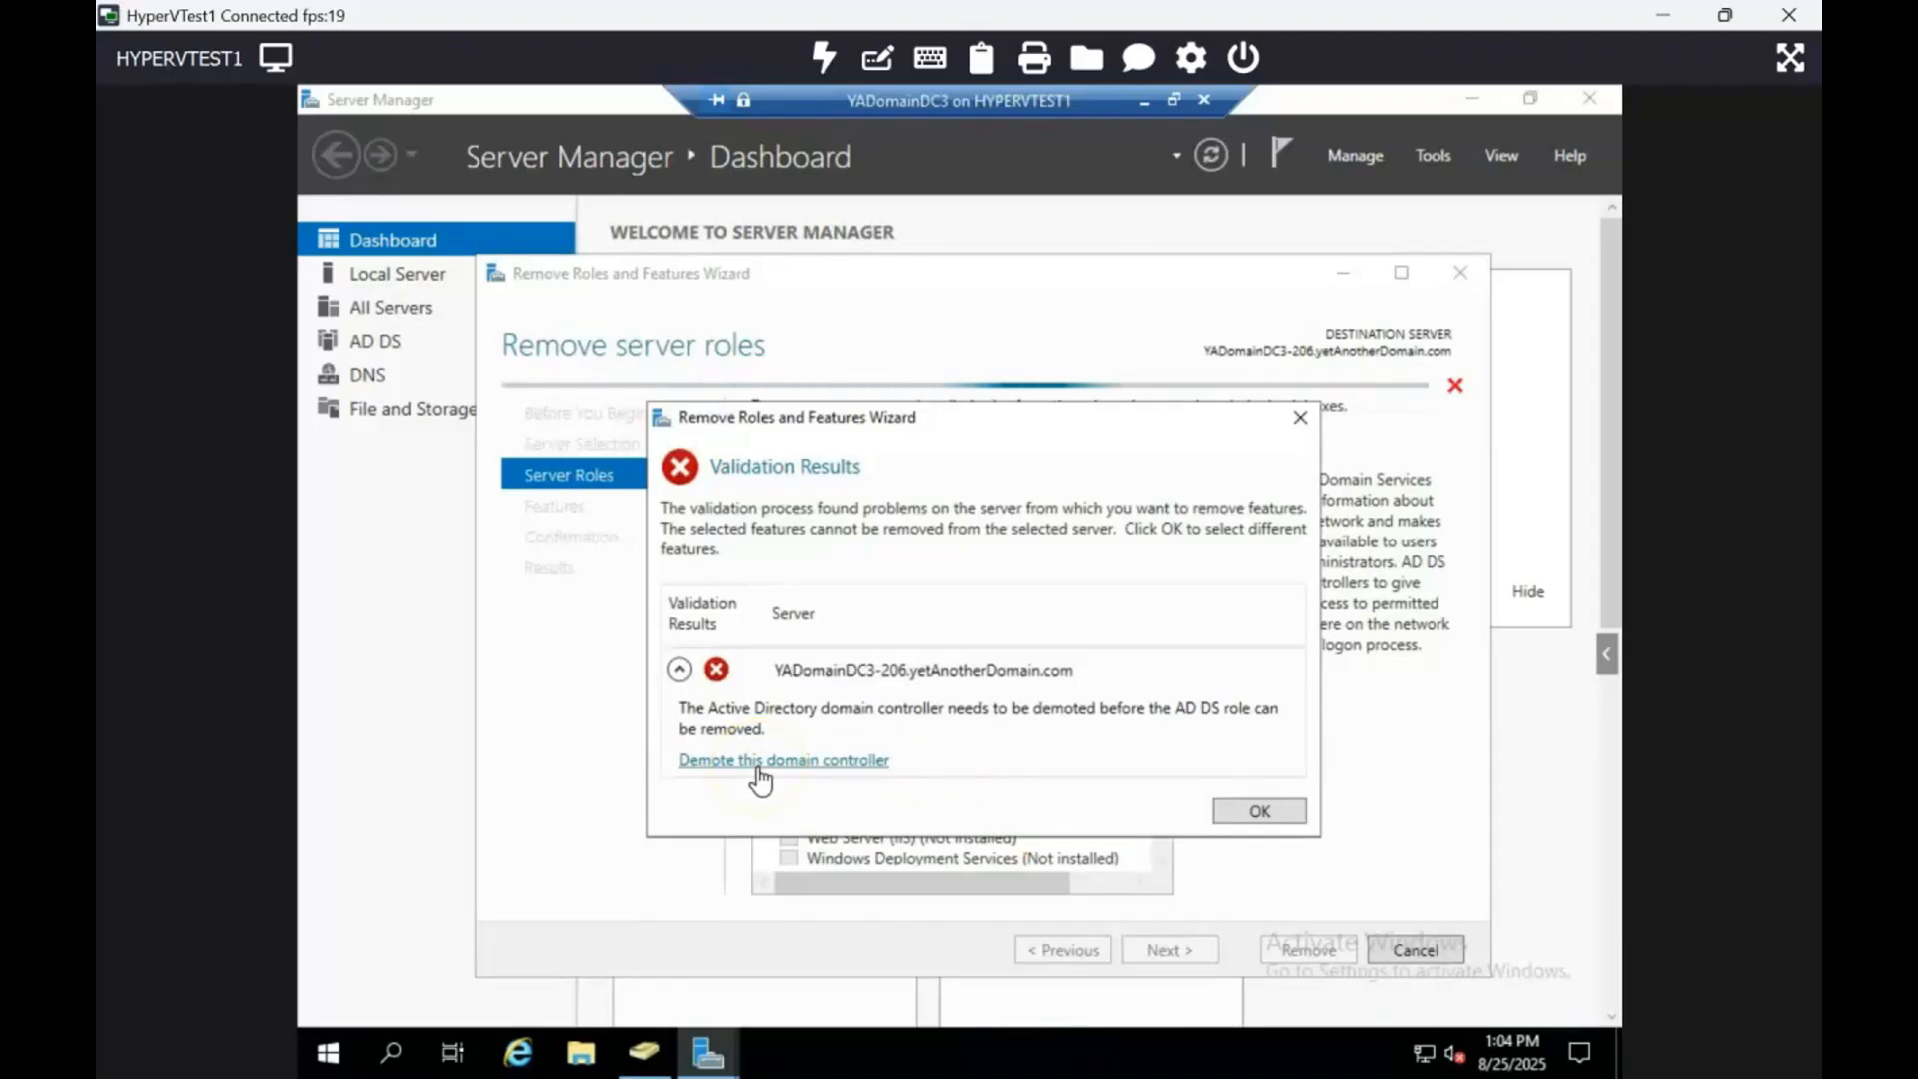
pyautogui.click(758, 765)
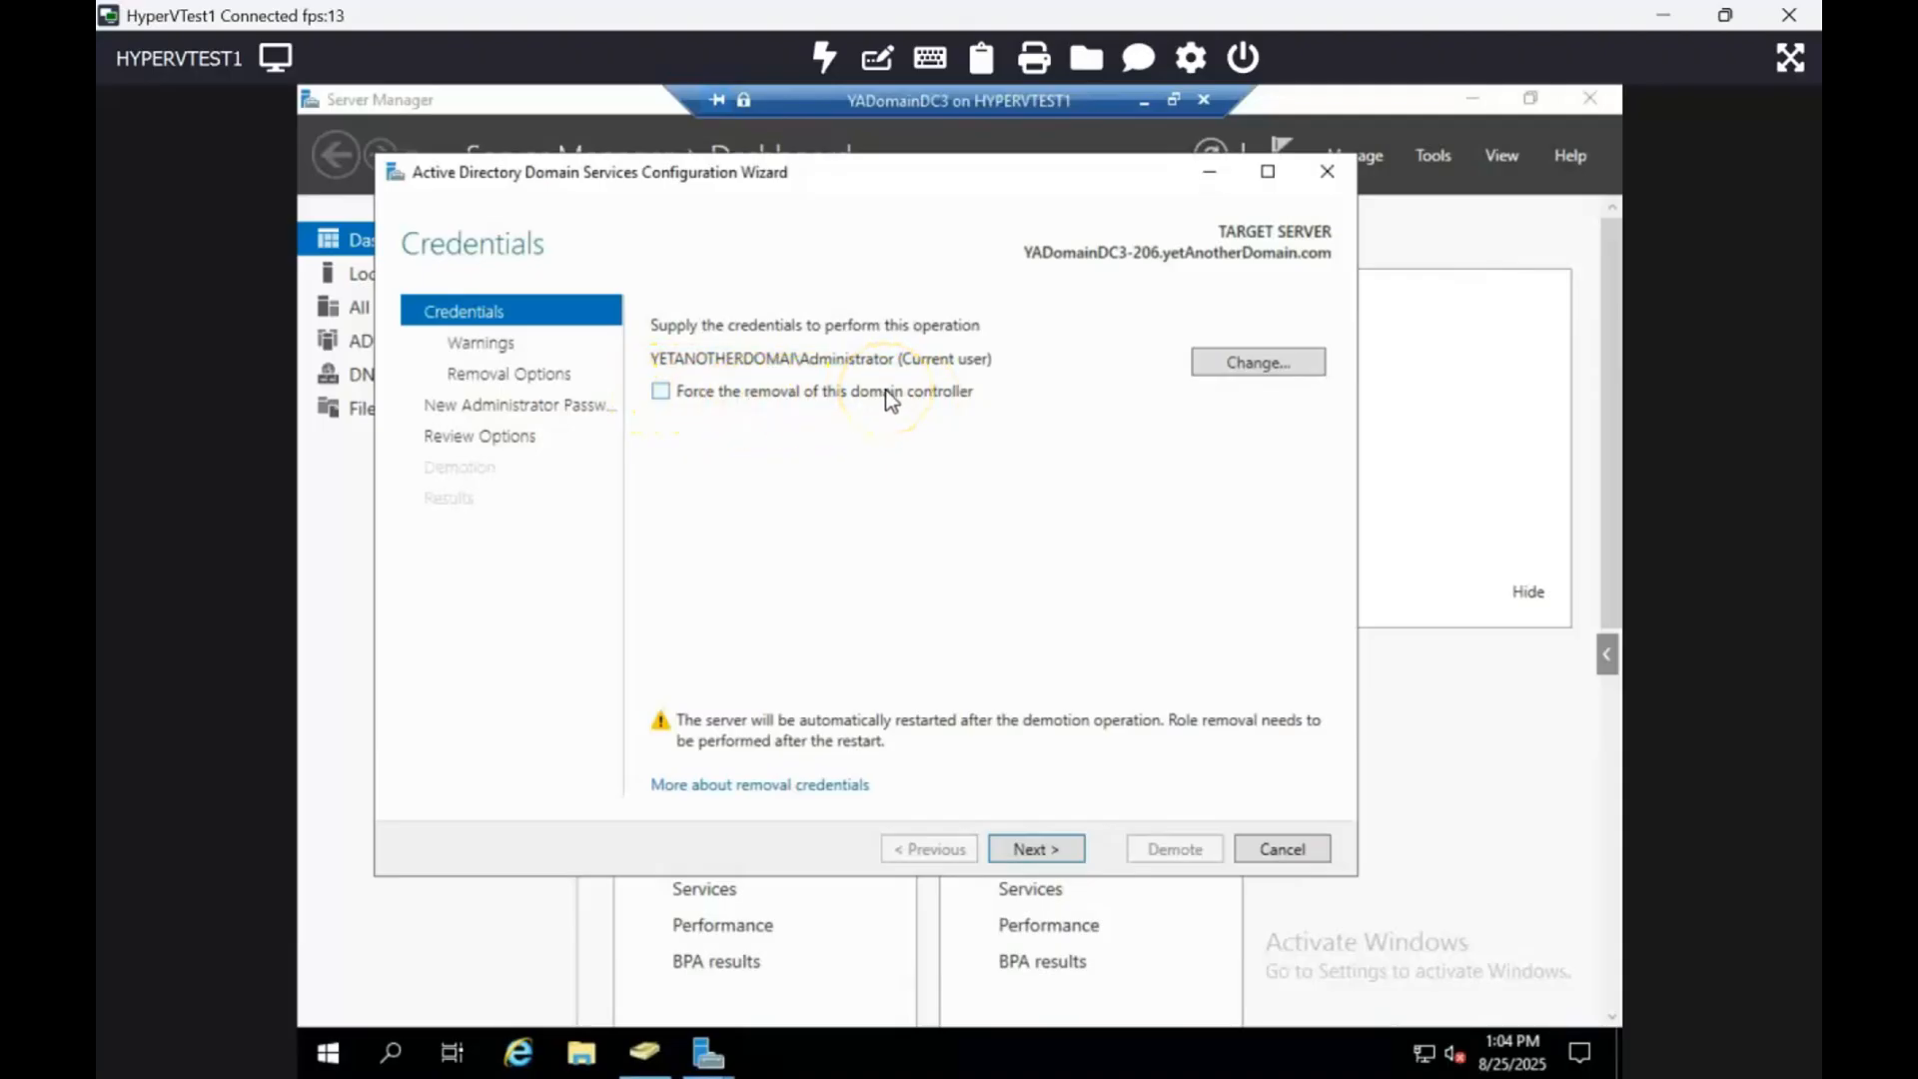
# Step: Leave Force the removal off and confirm proceeding with removal of DNS and Global Catalog roles
pyautogui.click(661, 391)
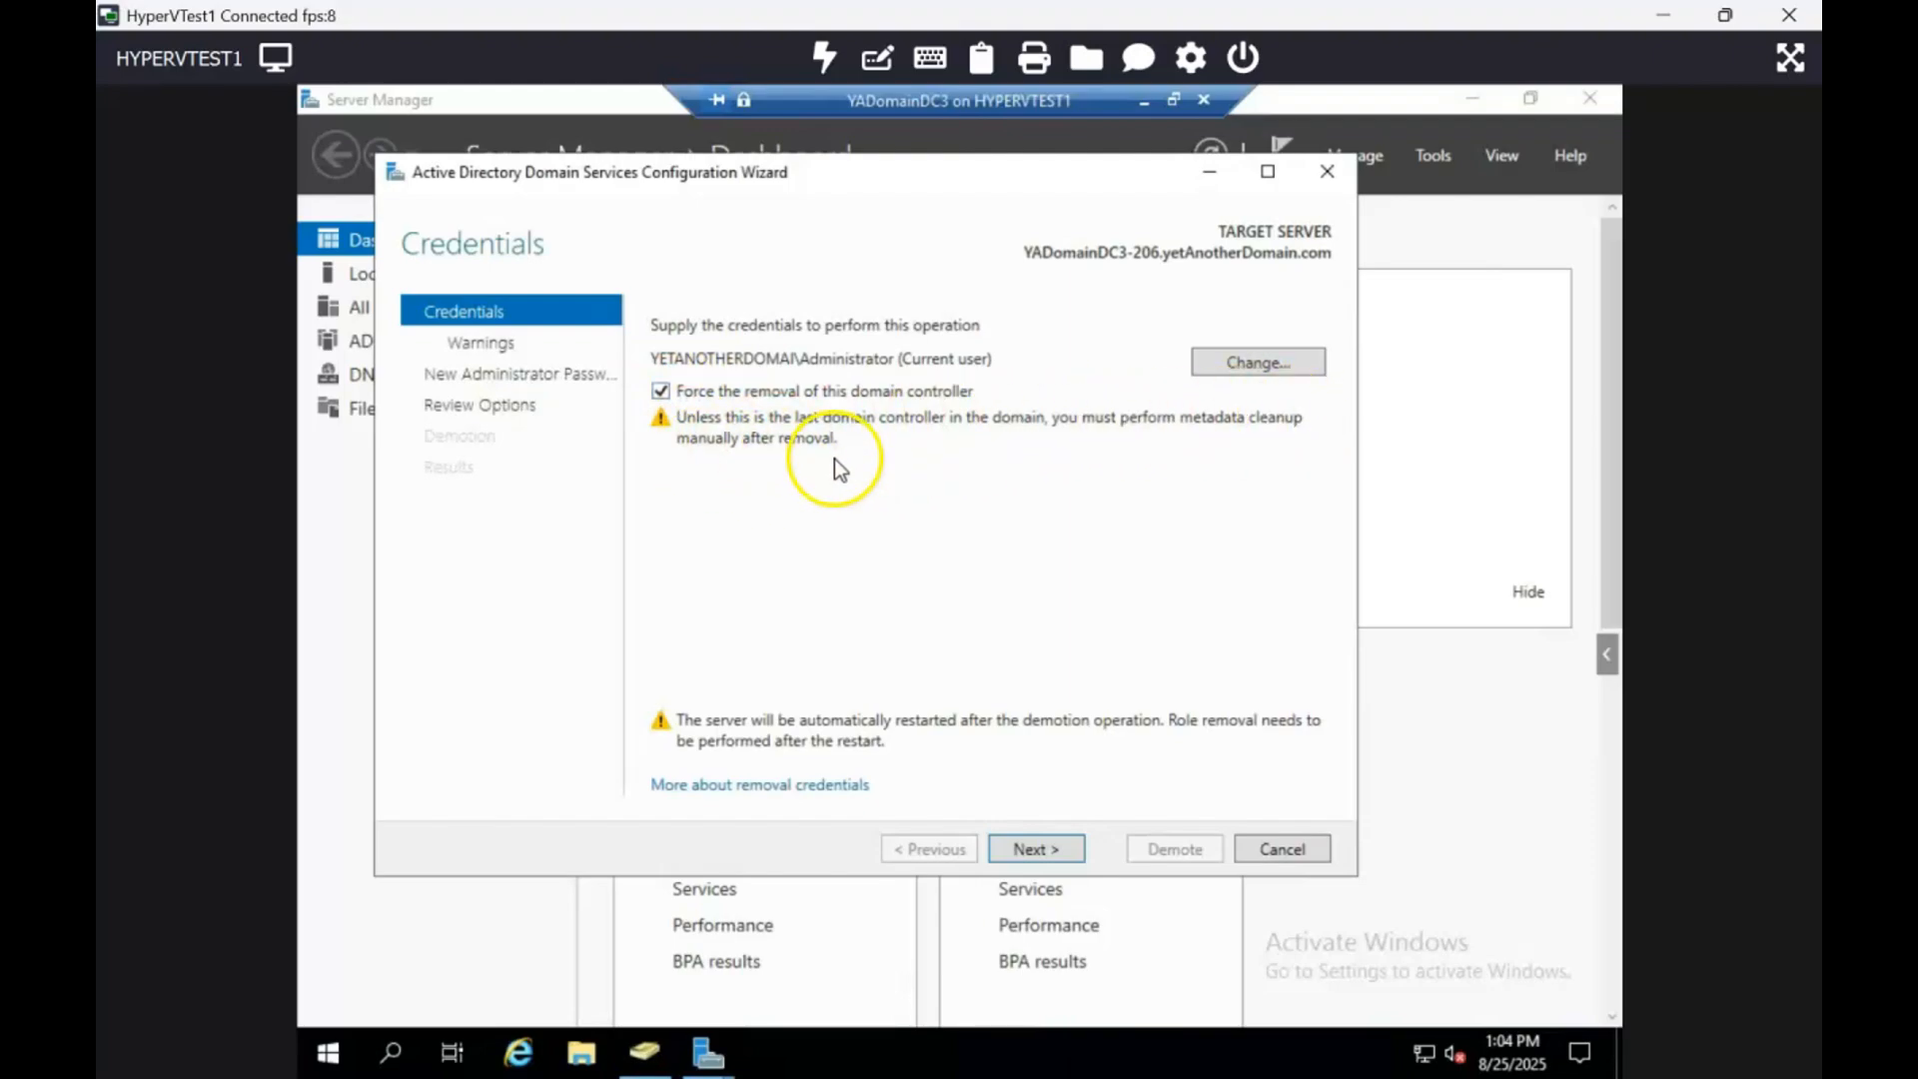
pyautogui.click(659, 391)
pyautogui.click(1029, 848)
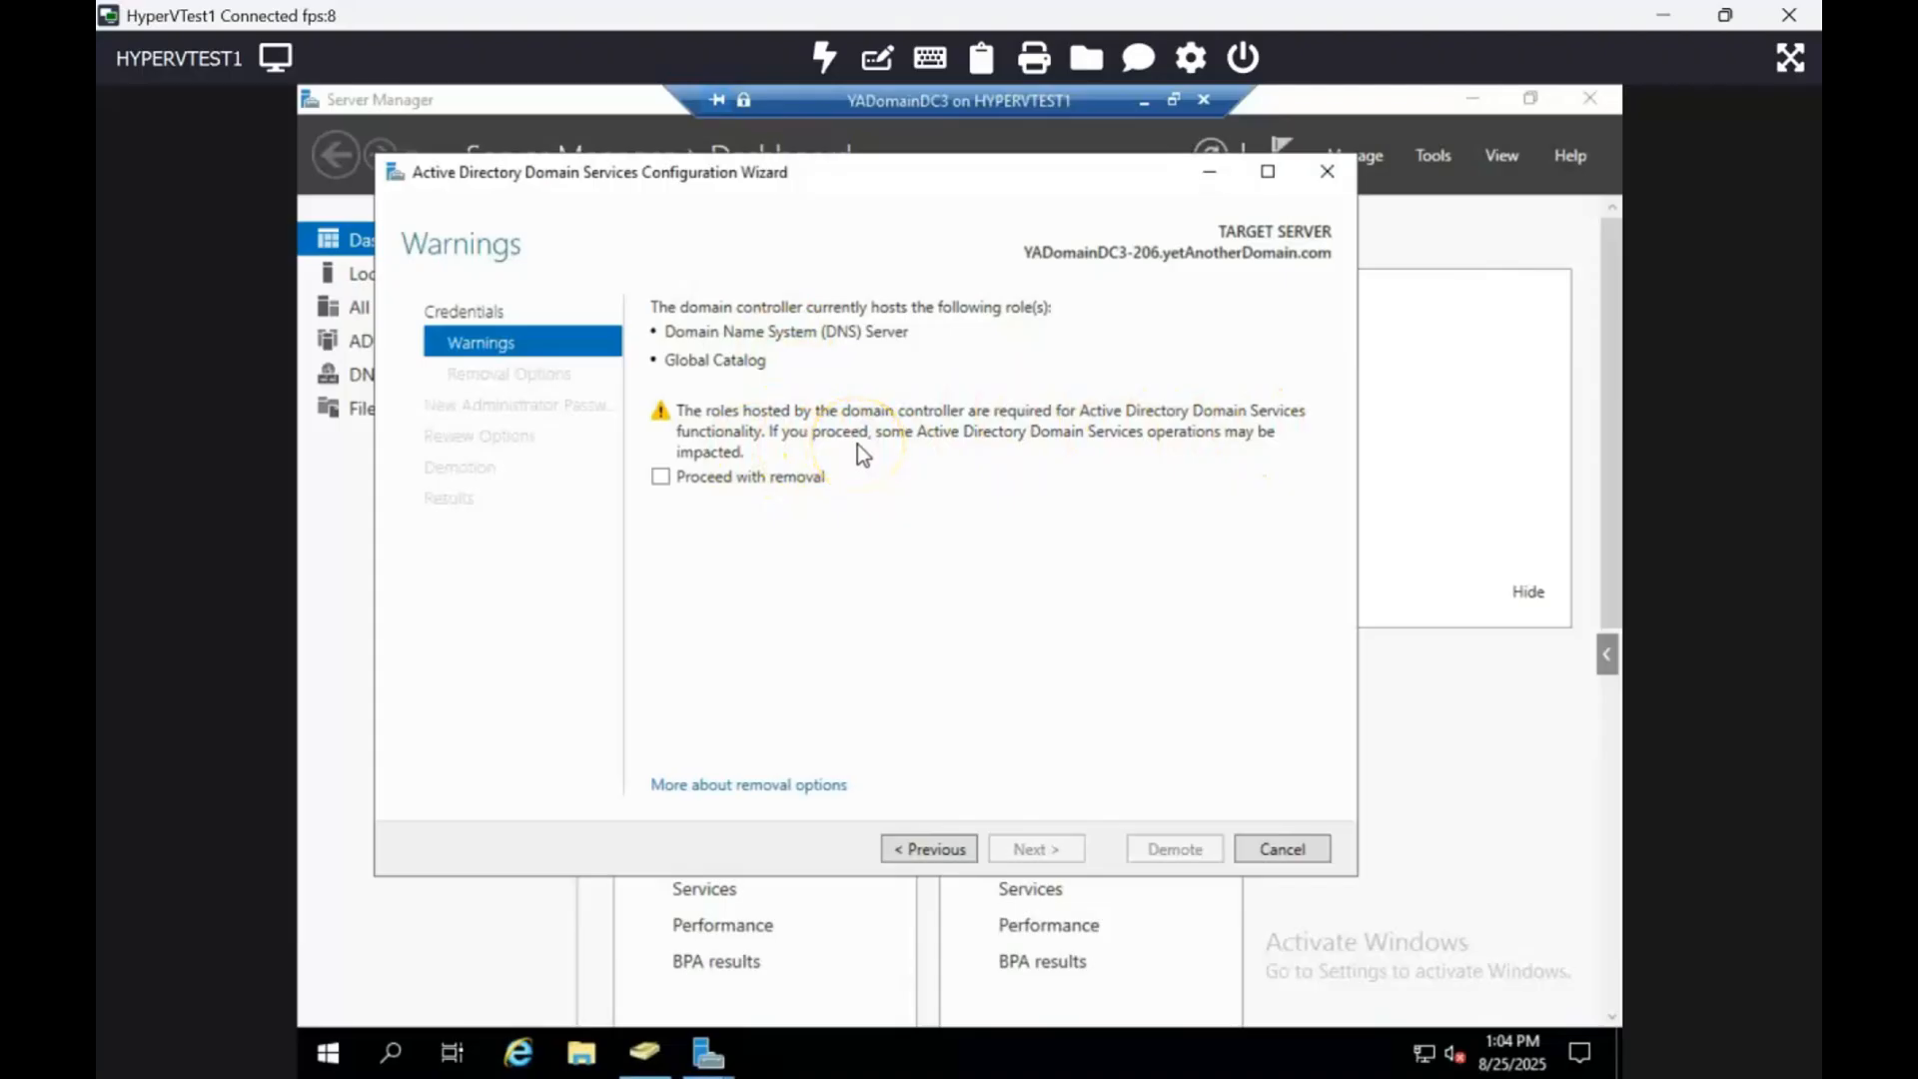
pyautogui.click(660, 477)
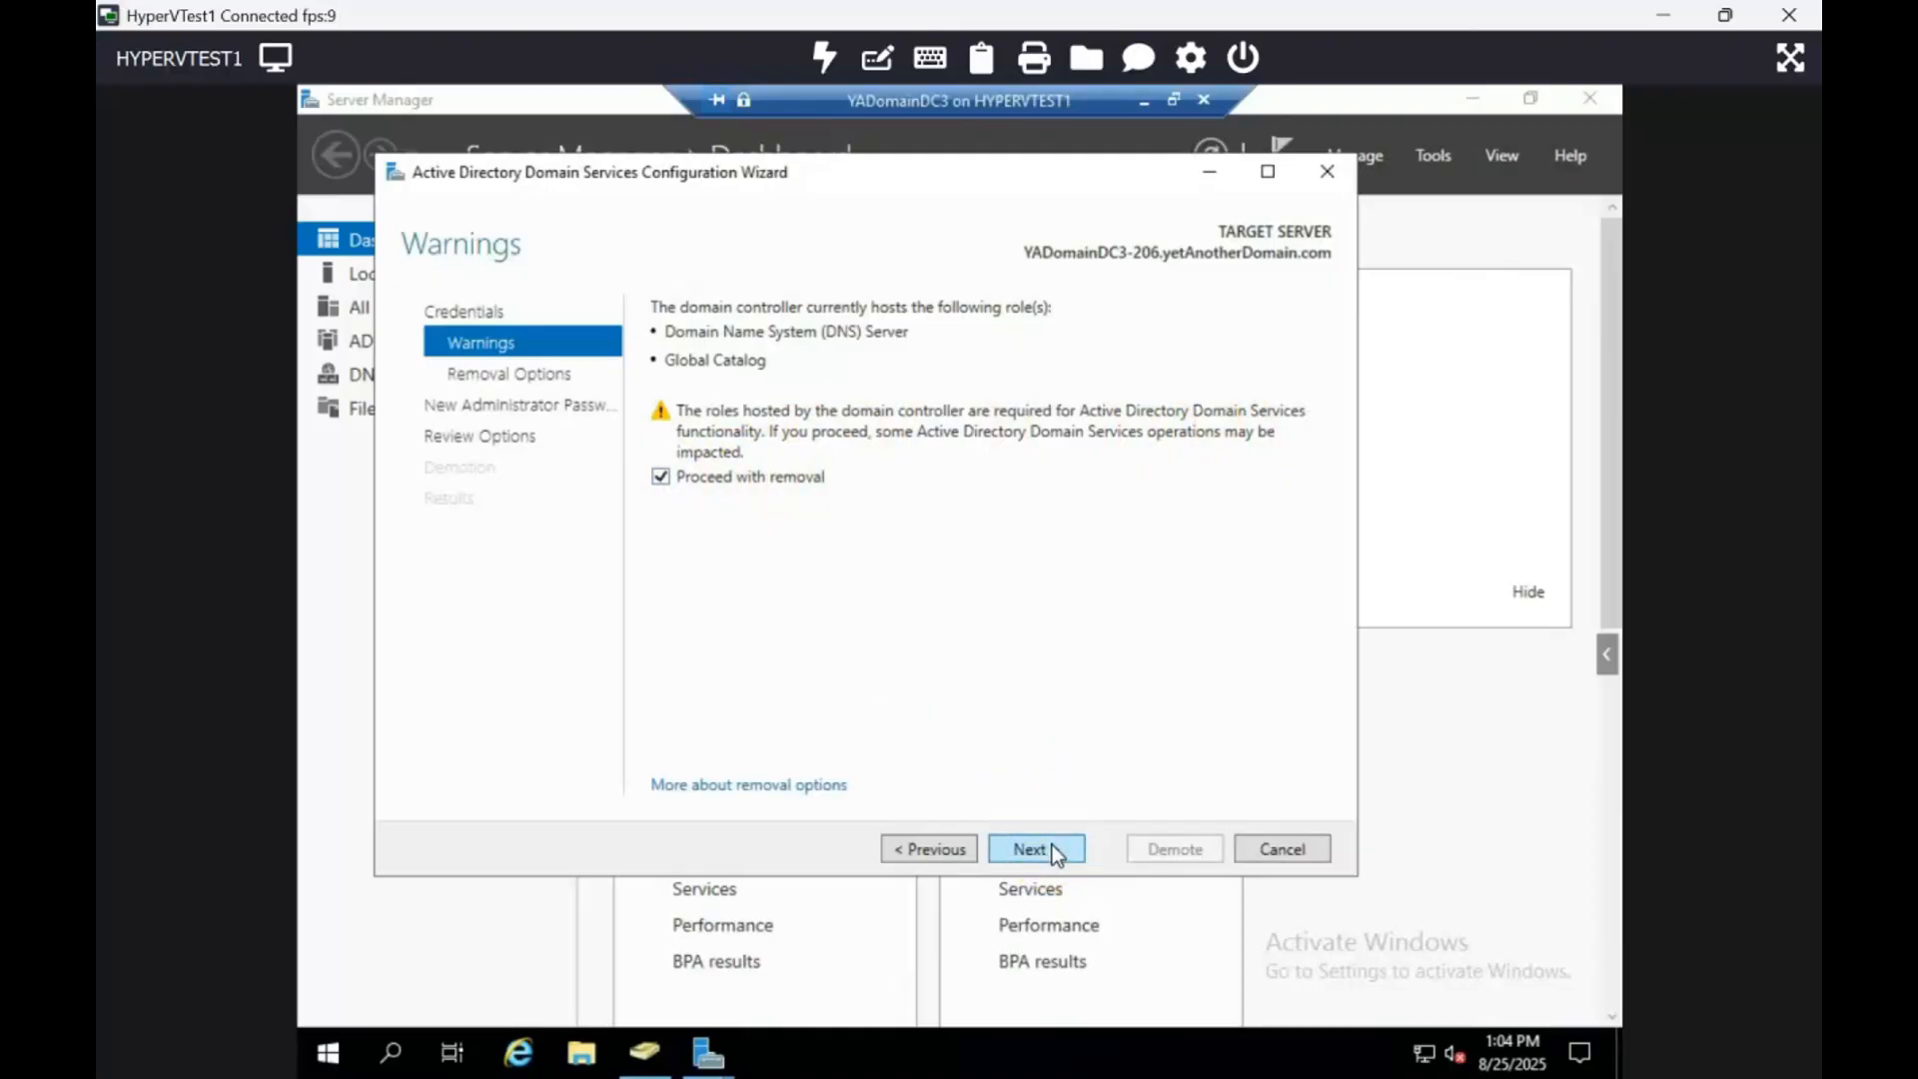
# Step: Check the YAD User account in the Users container, close ADUC, and advance to Removal Options
pyautogui.click(645, 1051)
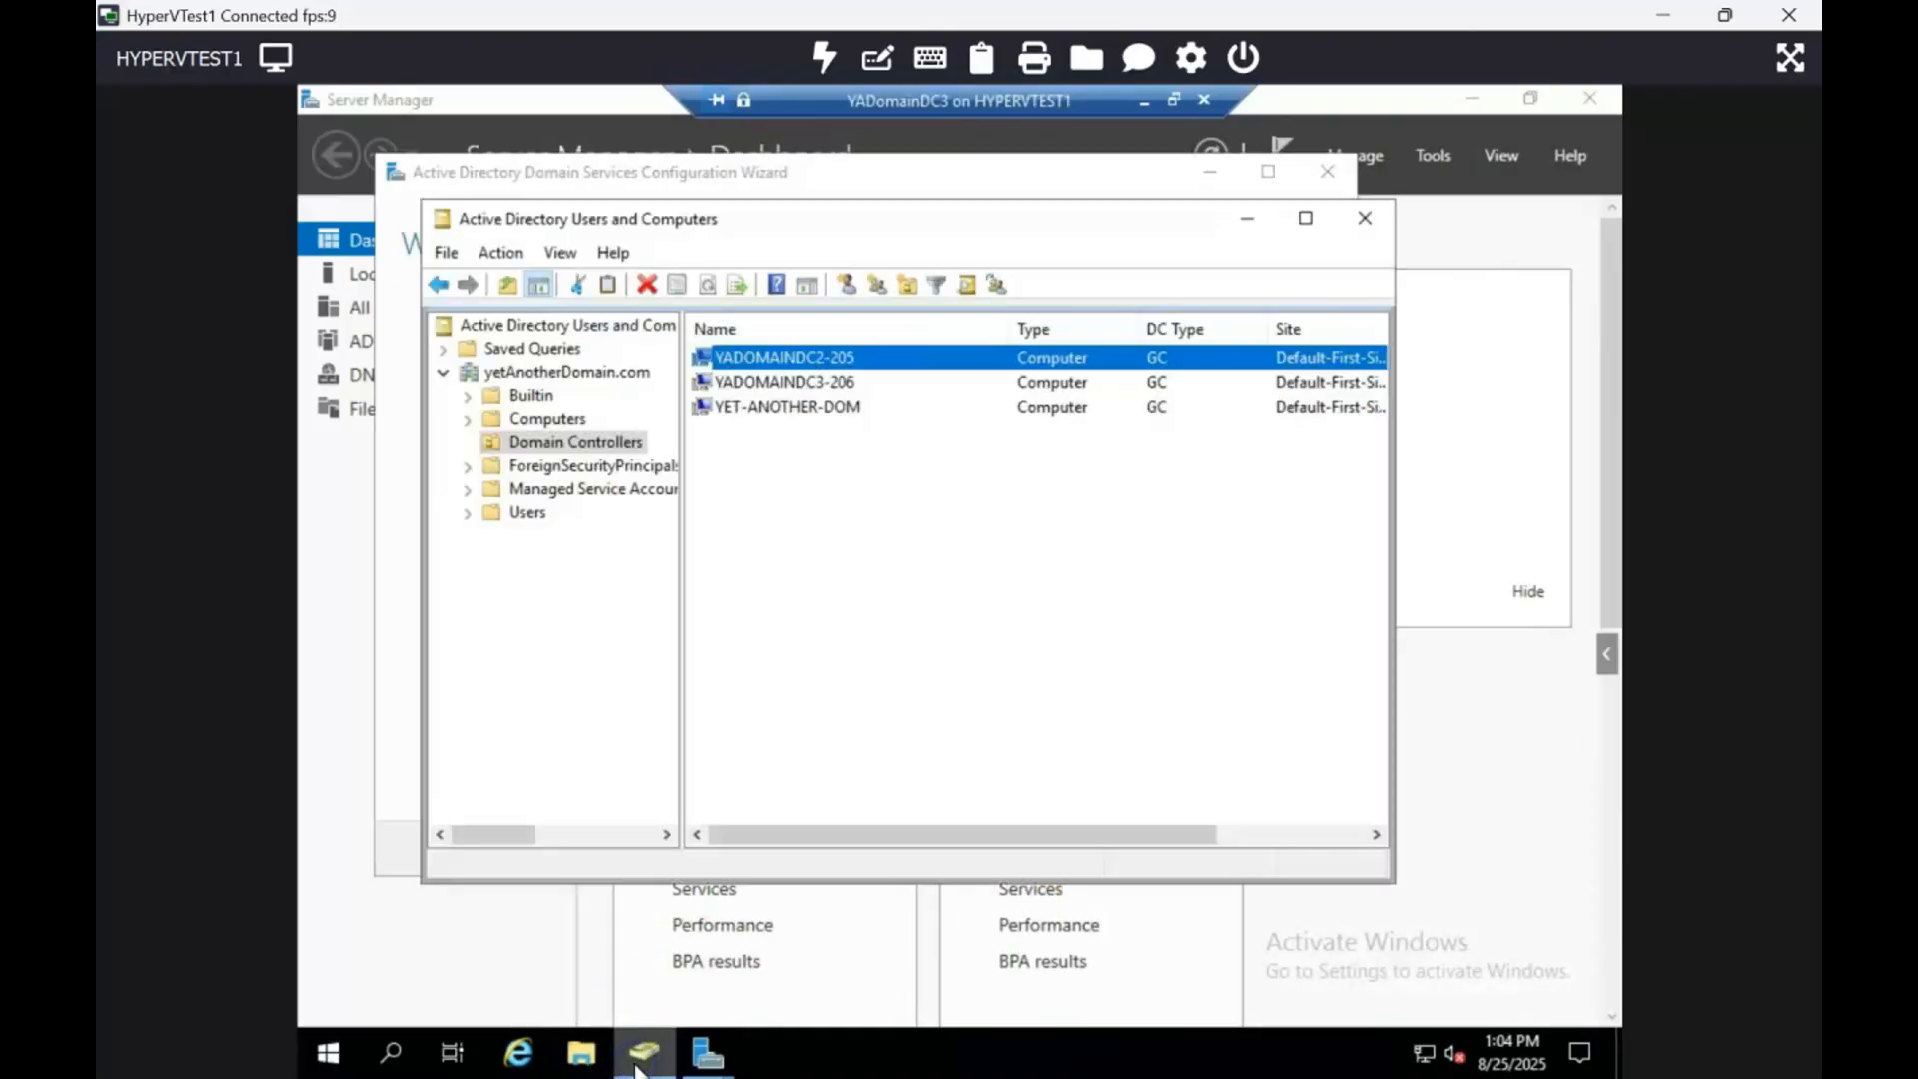
pyautogui.click(509, 515)
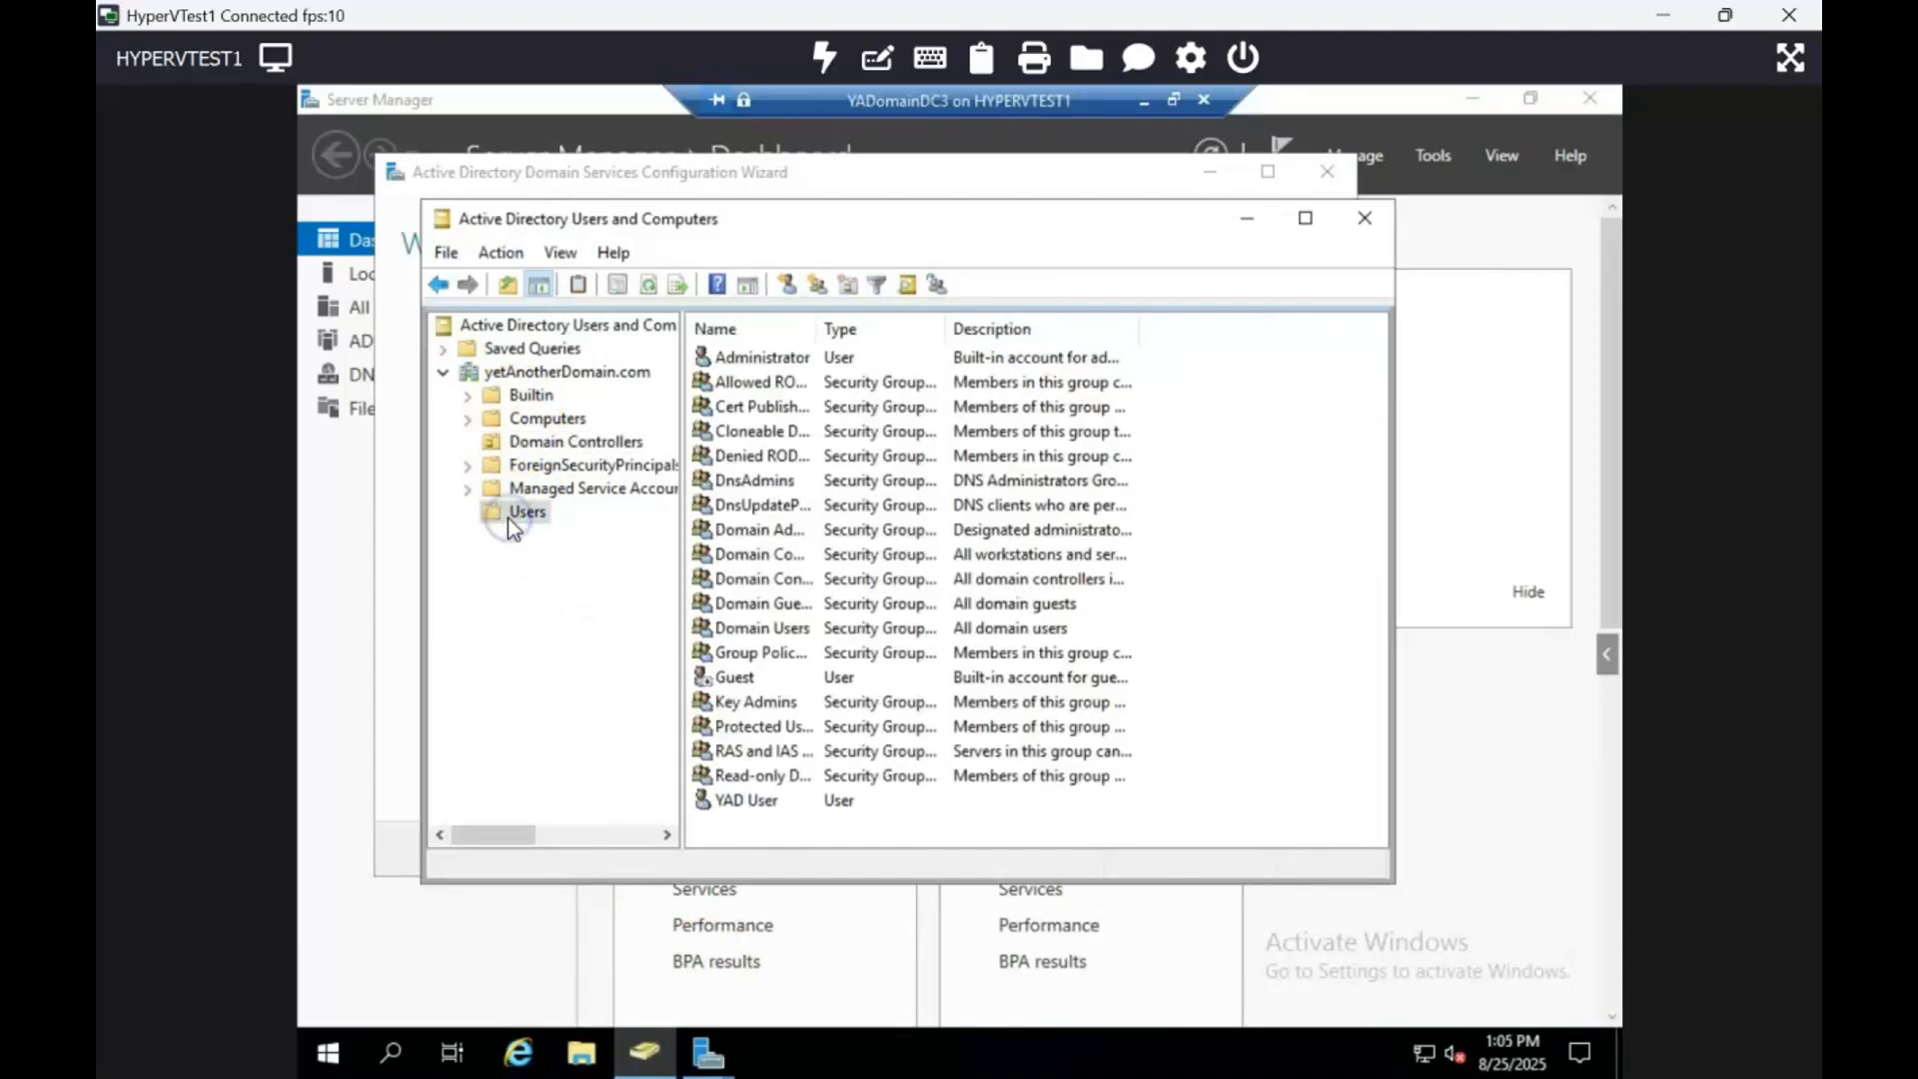
pyautogui.click(749, 802)
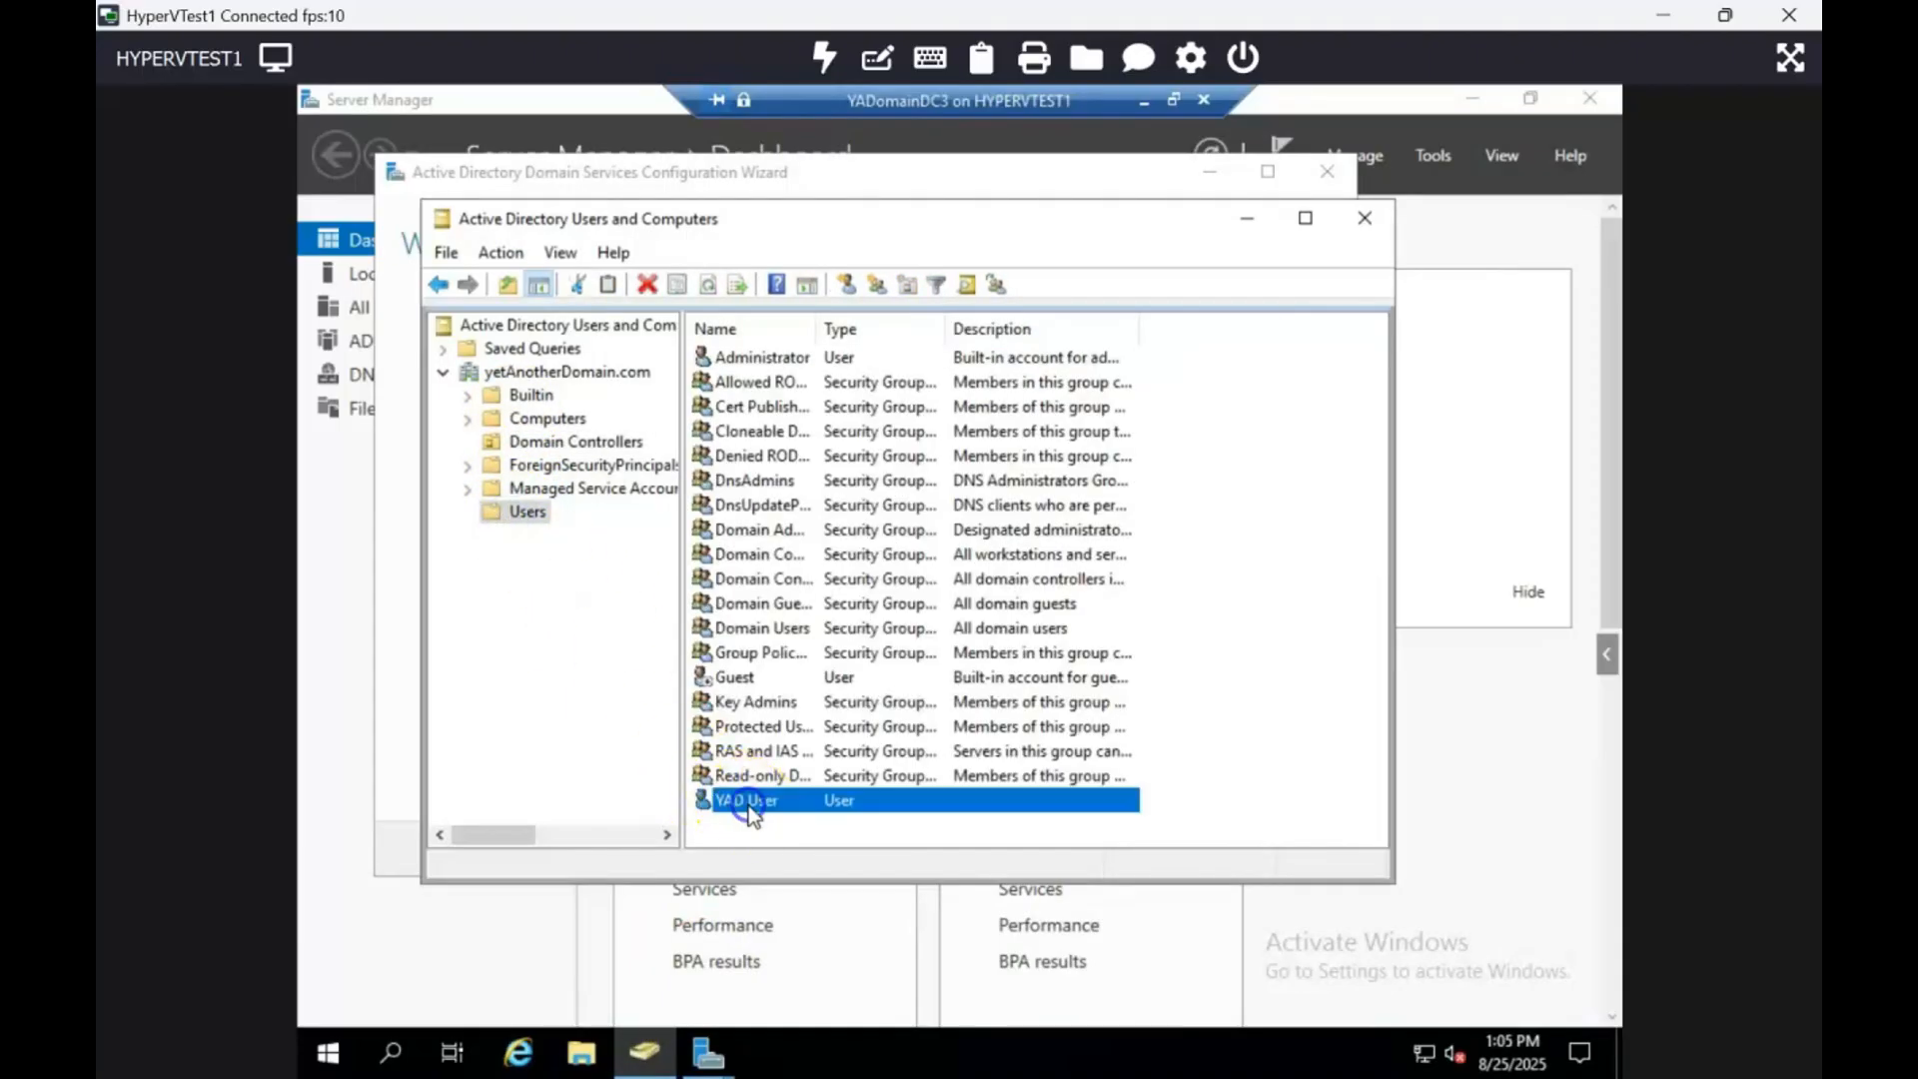
pyautogui.click(1374, 220)
pyautogui.click(1022, 849)
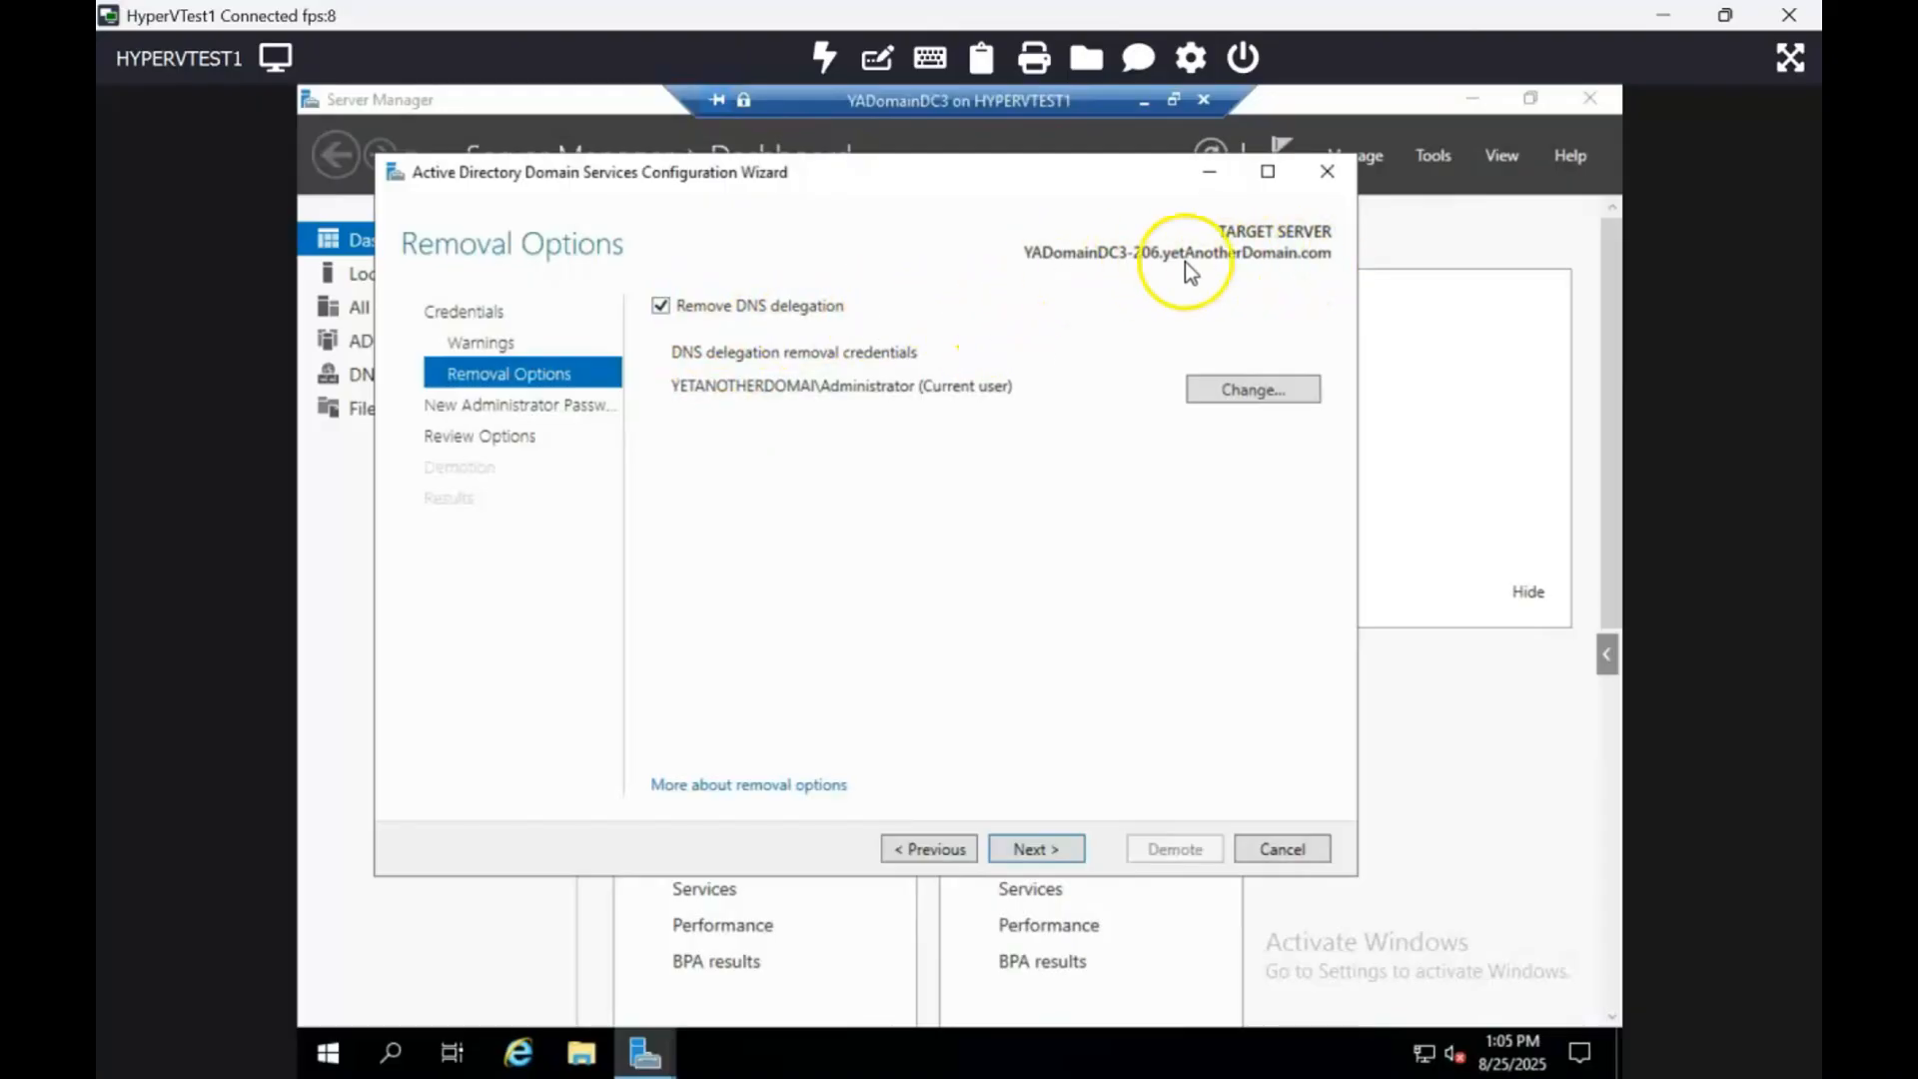
pyautogui.click(328, 1053)
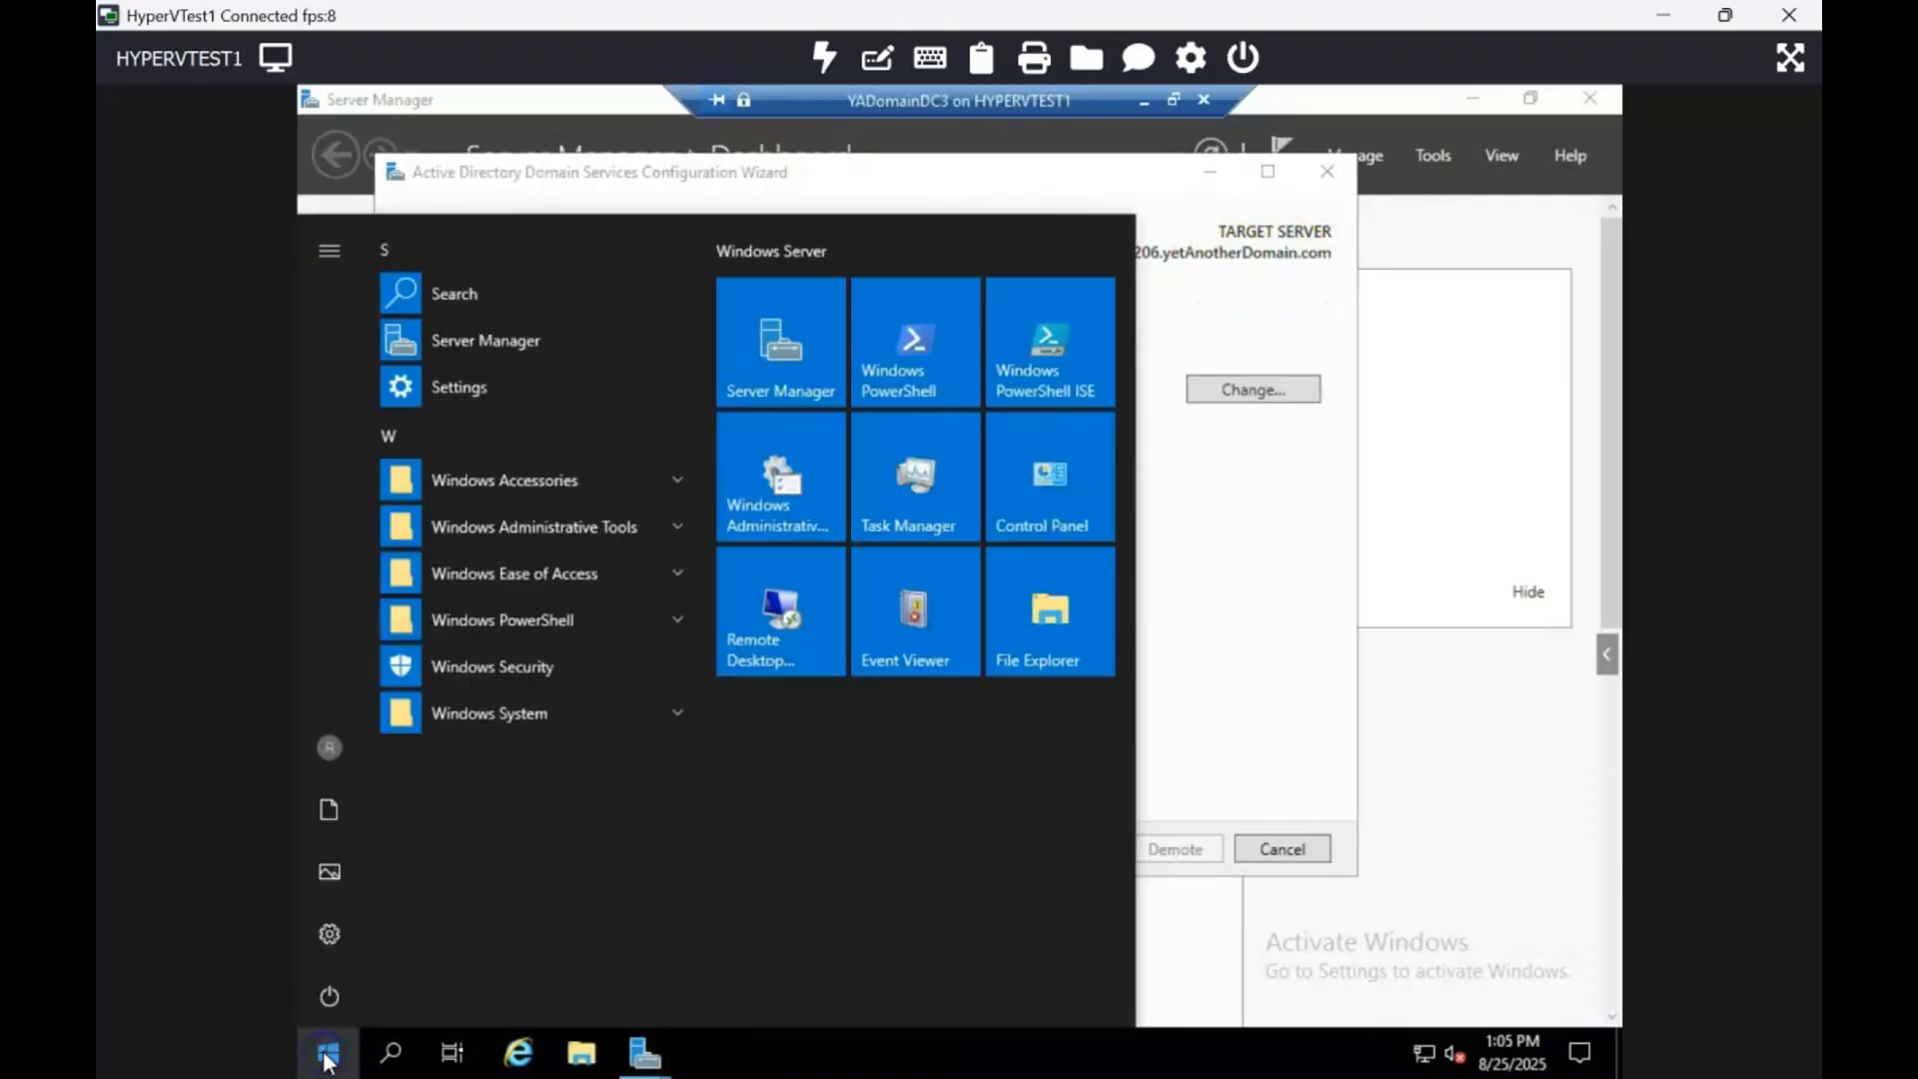
pyautogui.write('dns')
pyautogui.click(514, 345)
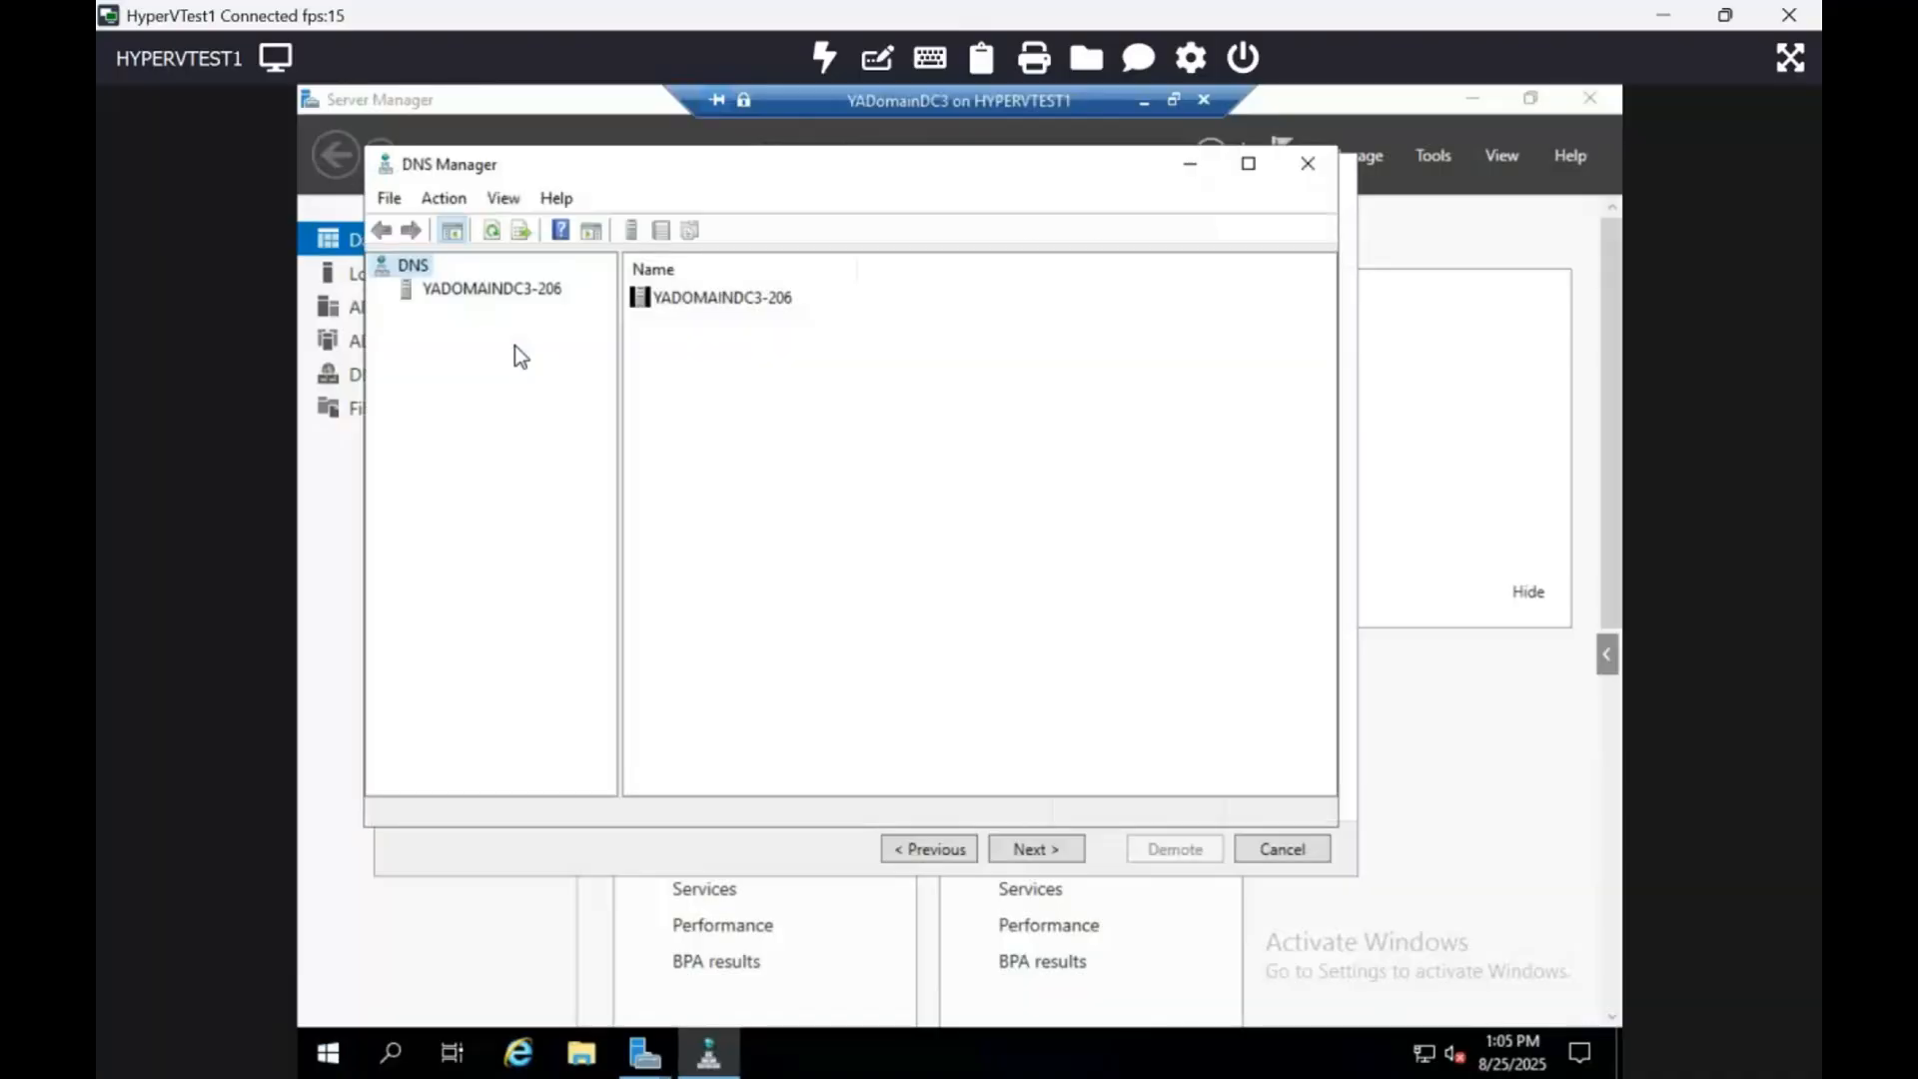
pyautogui.doubleClick(499, 296)
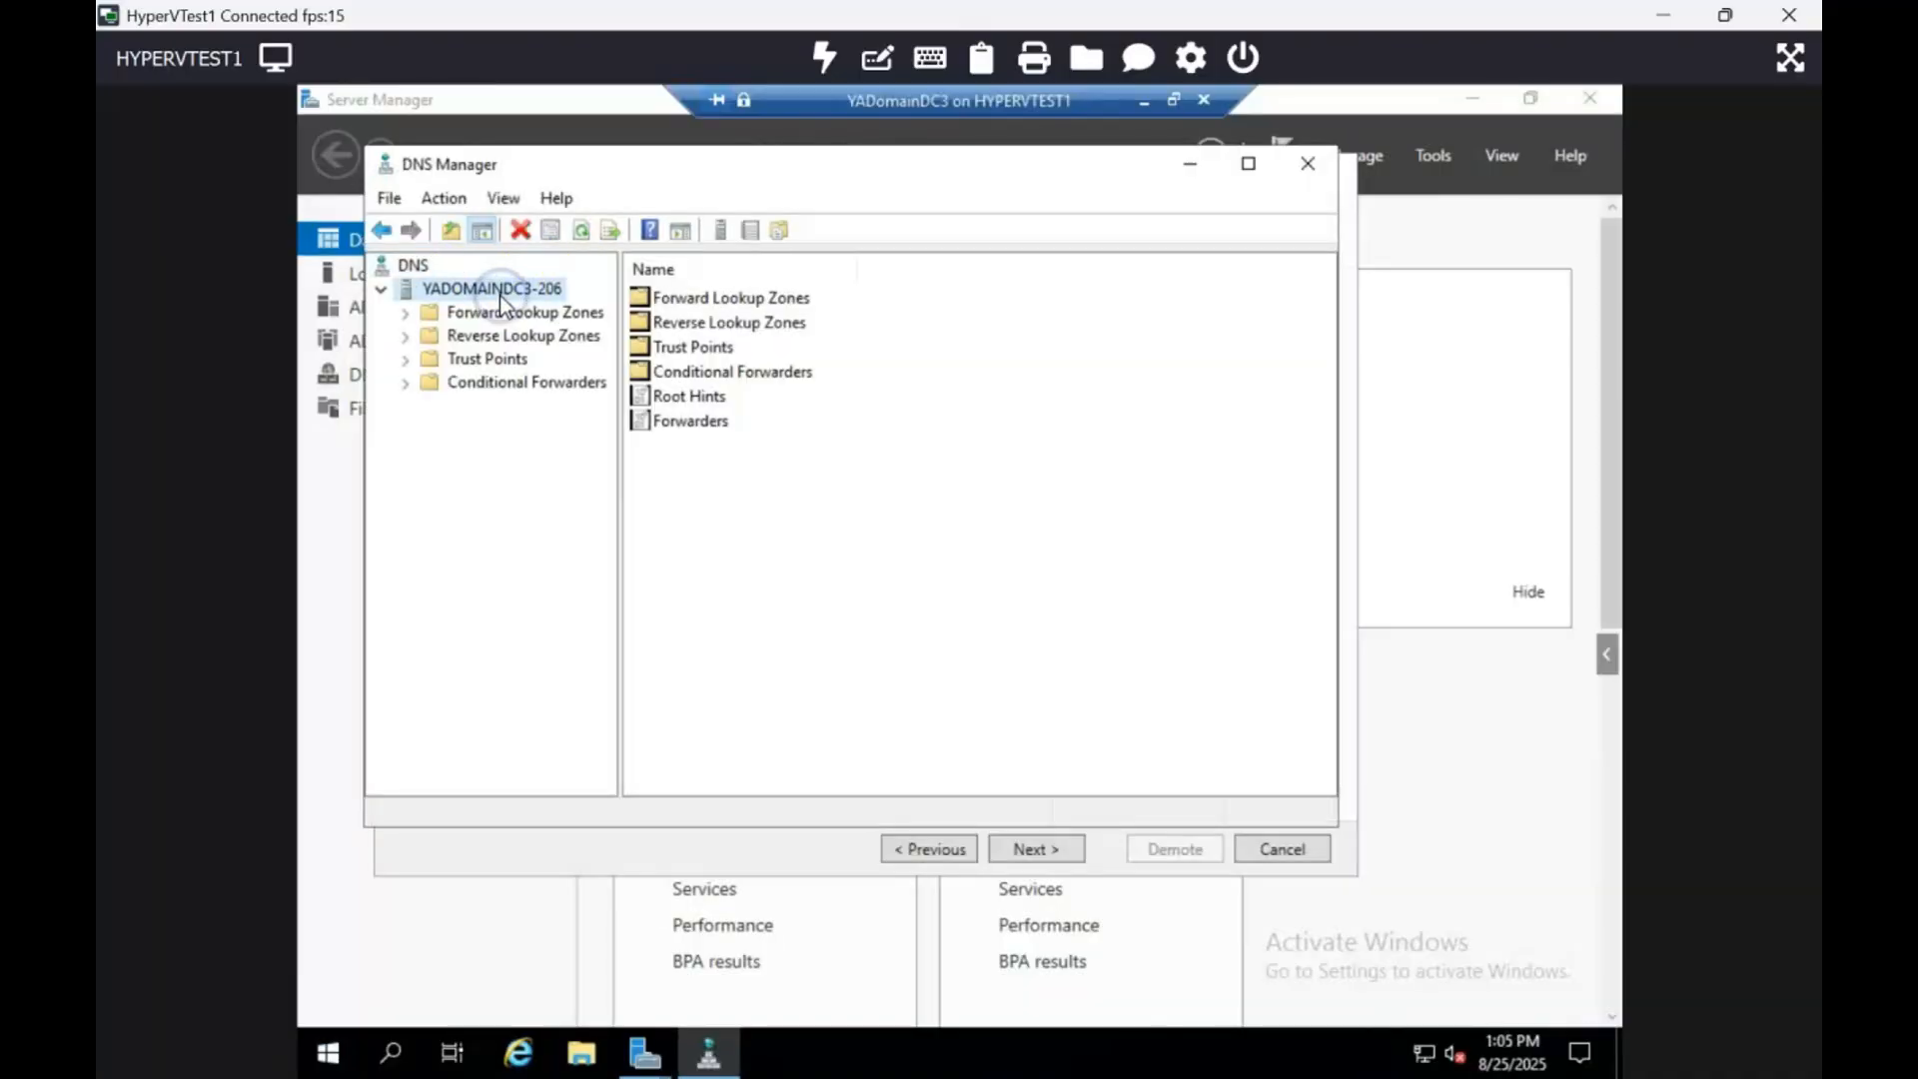
pyautogui.doubleClick(506, 316)
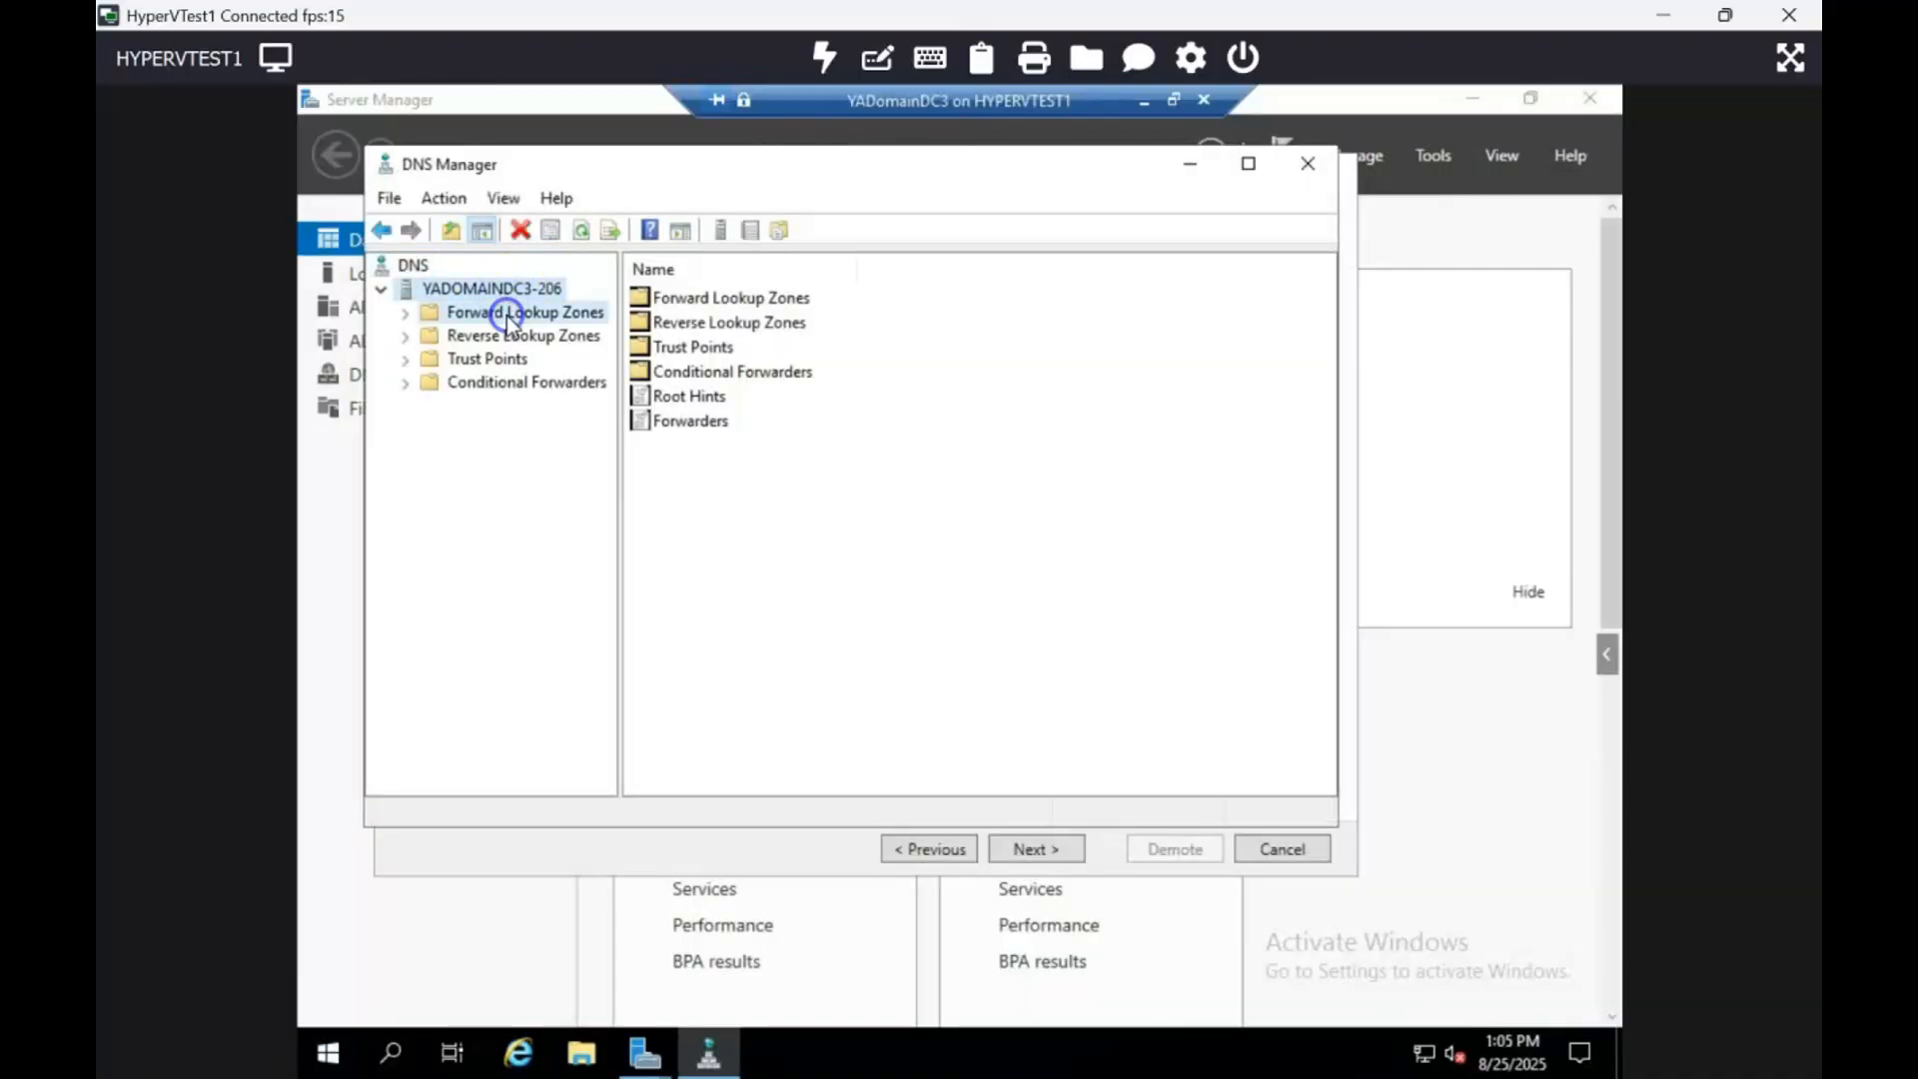
pyautogui.doubleClick(524, 336)
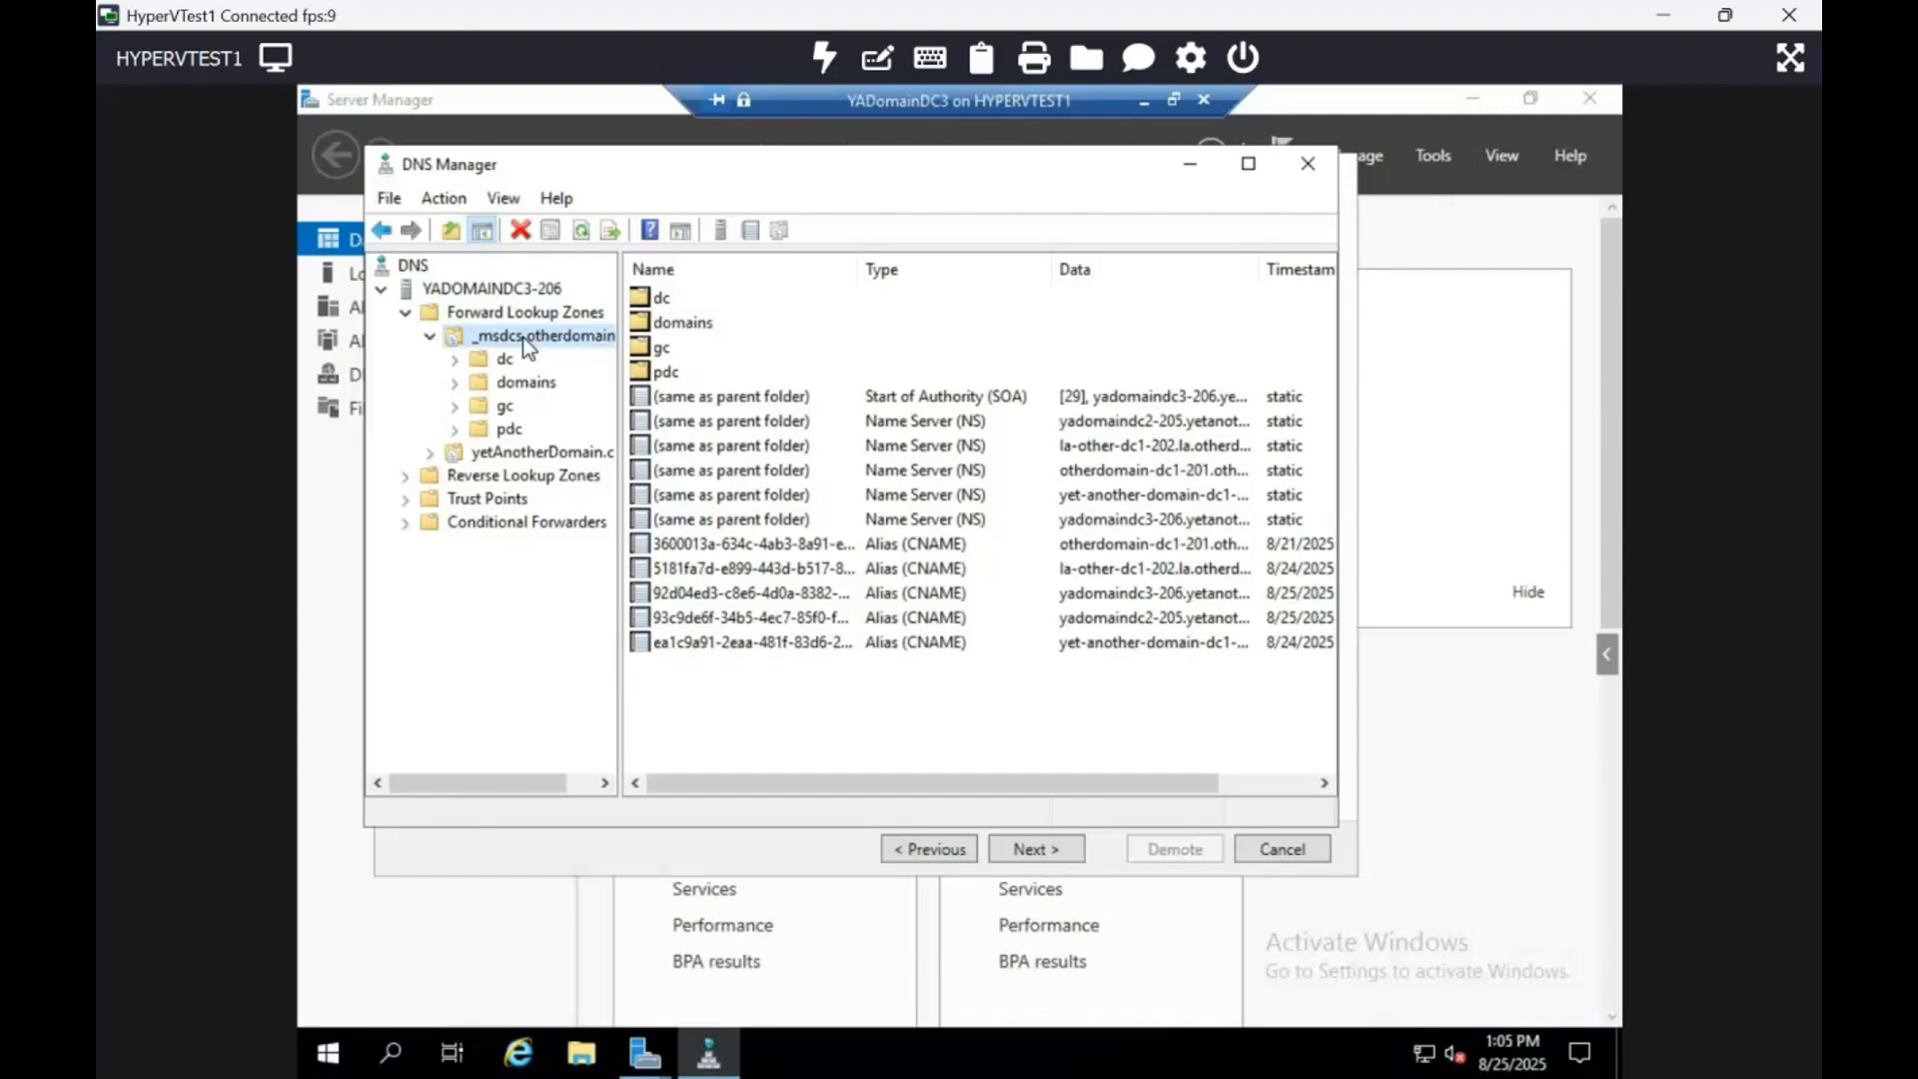
pyautogui.click(1087, 590)
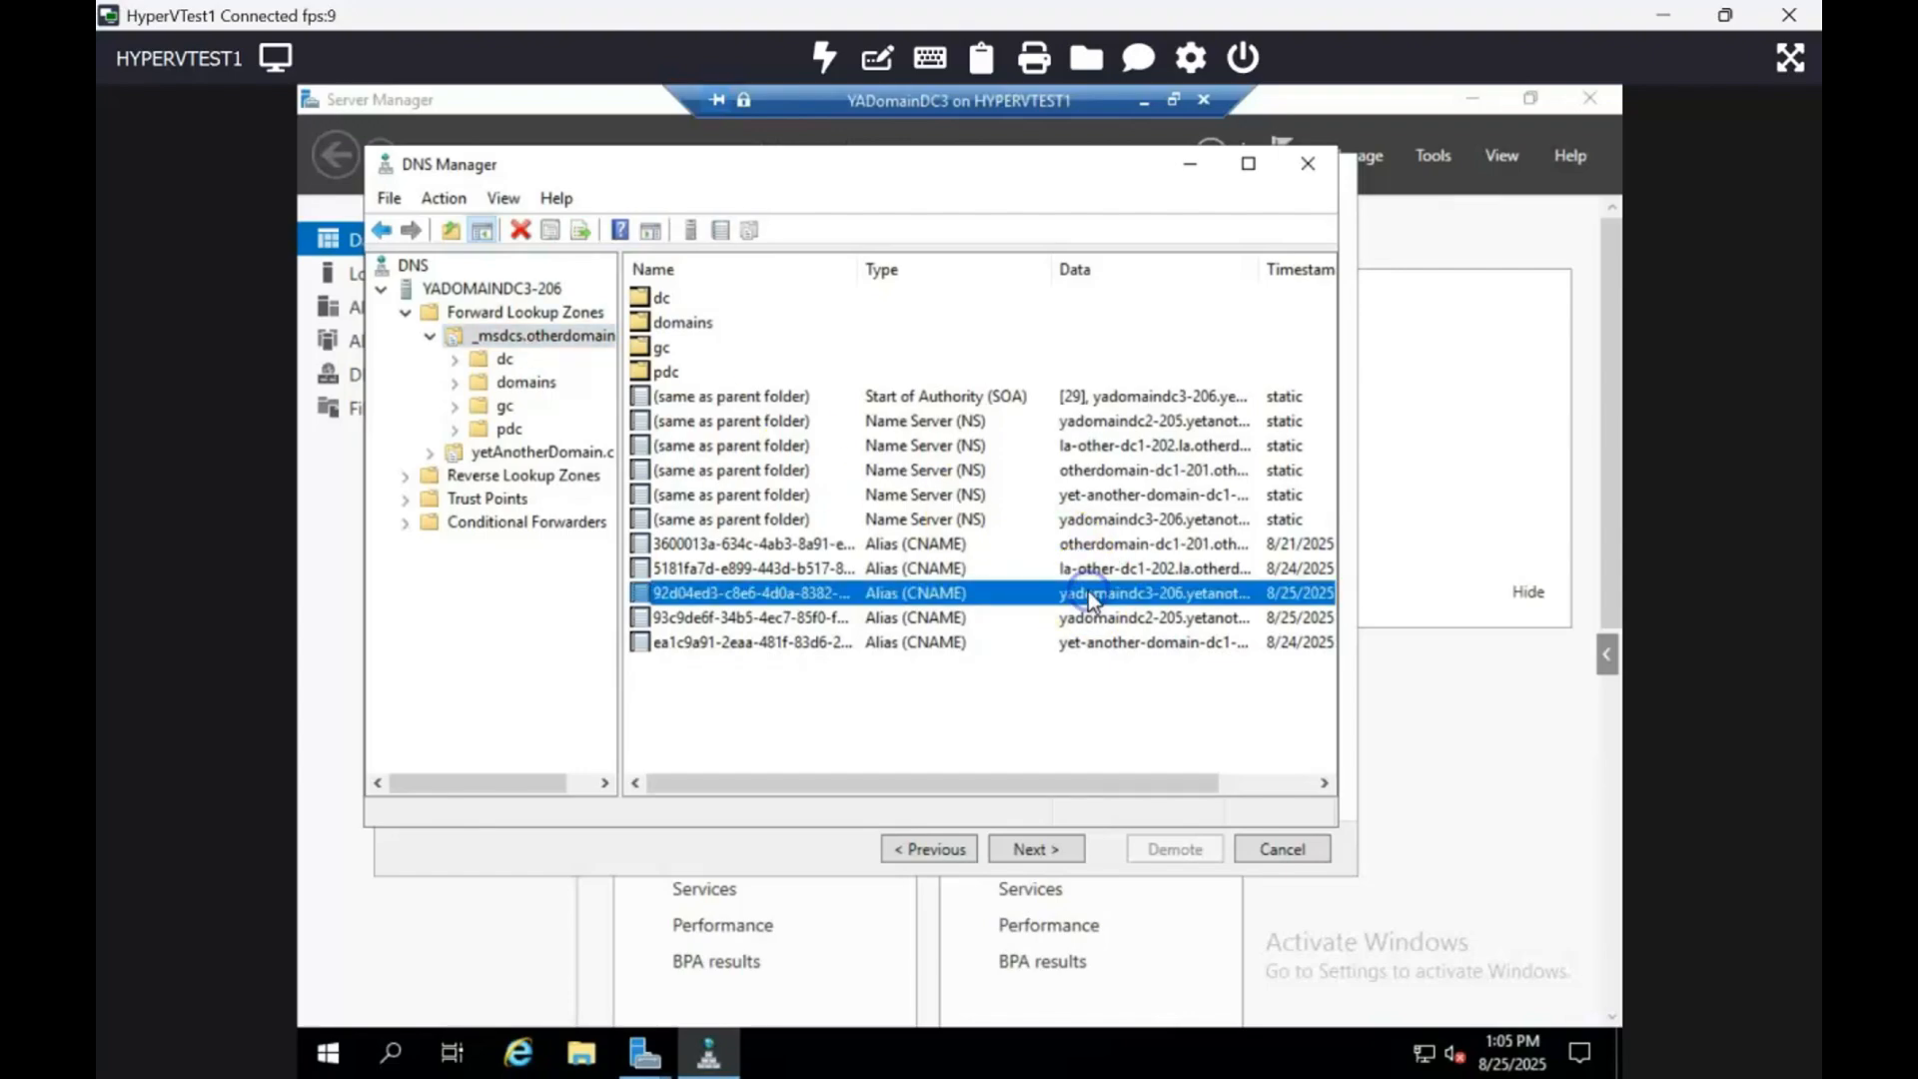
pyautogui.click(1319, 170)
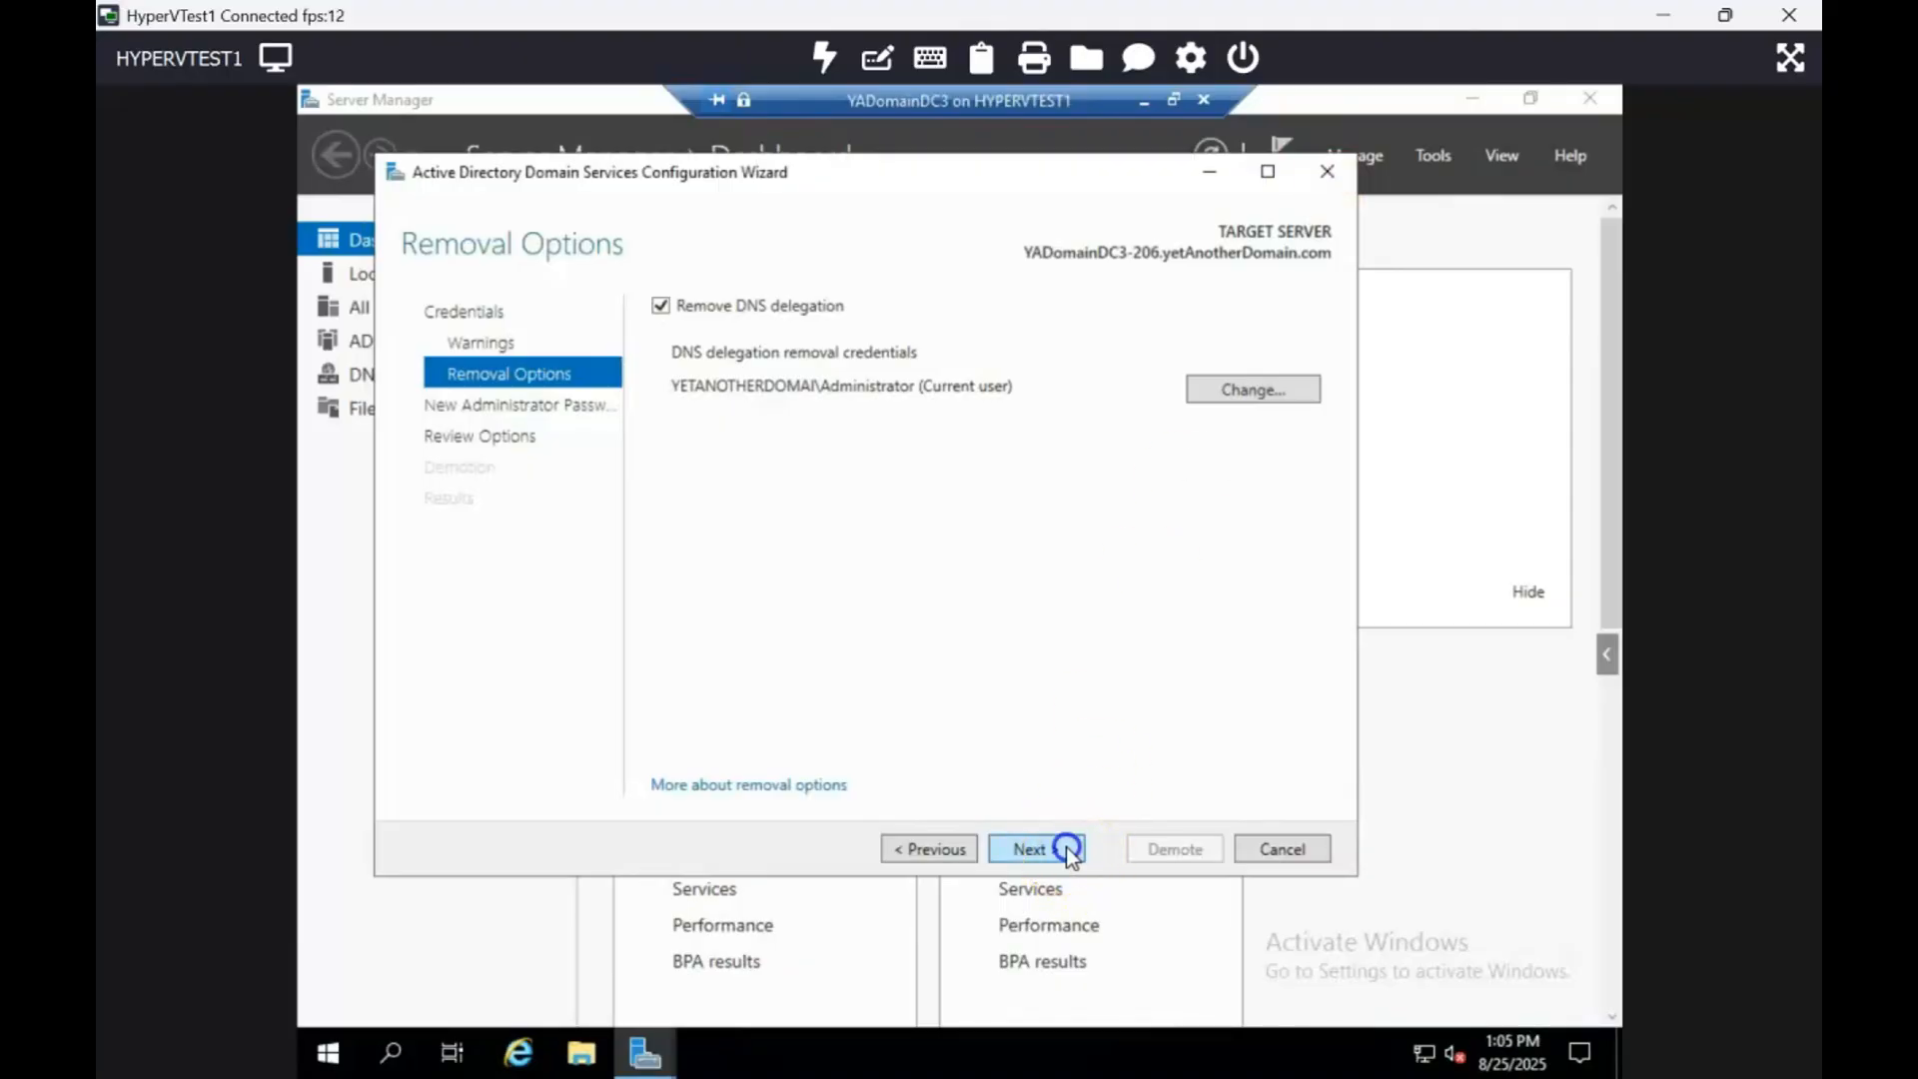
# Step: Enter and confirm a new local administrator password, then proceed to Review Options
pyautogui.click(1067, 851)
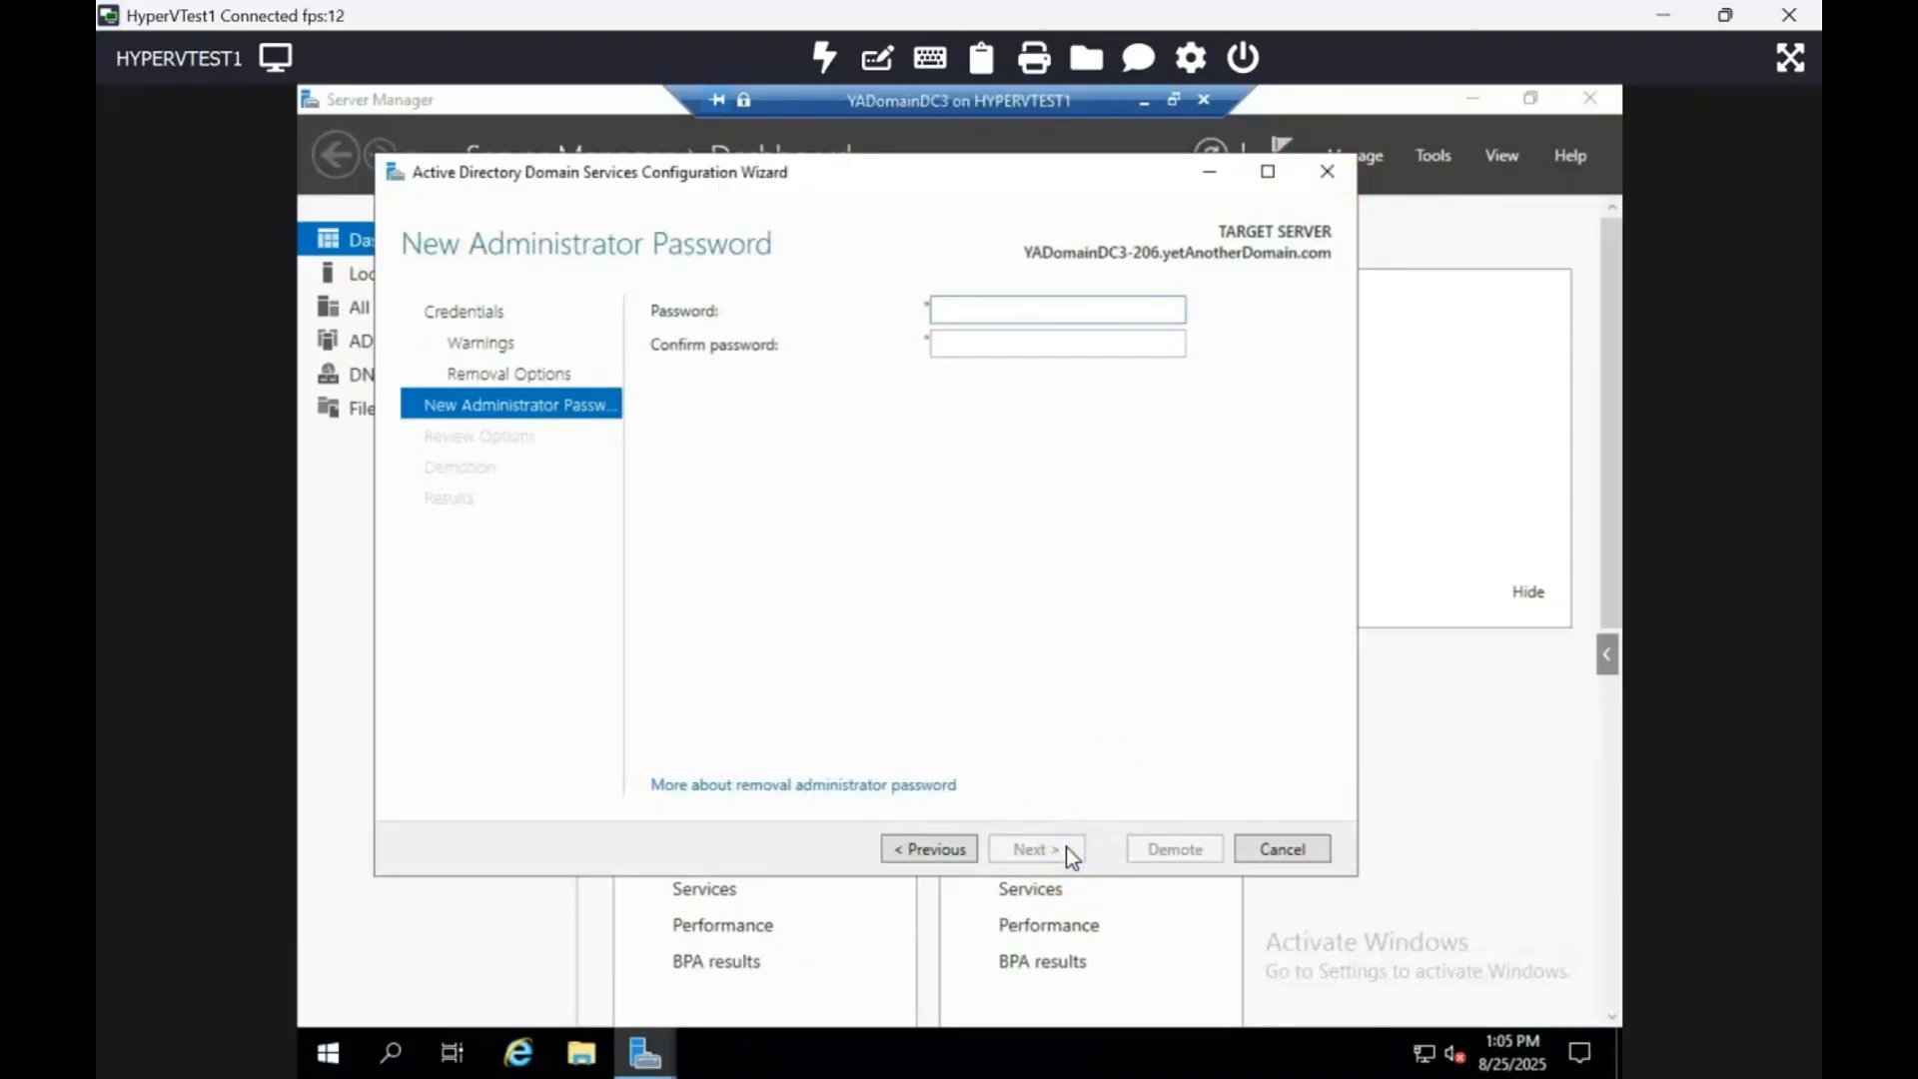
pyautogui.write('Password1!')
pyautogui.press('Tab')
pyautogui.write('•••••••••••••')
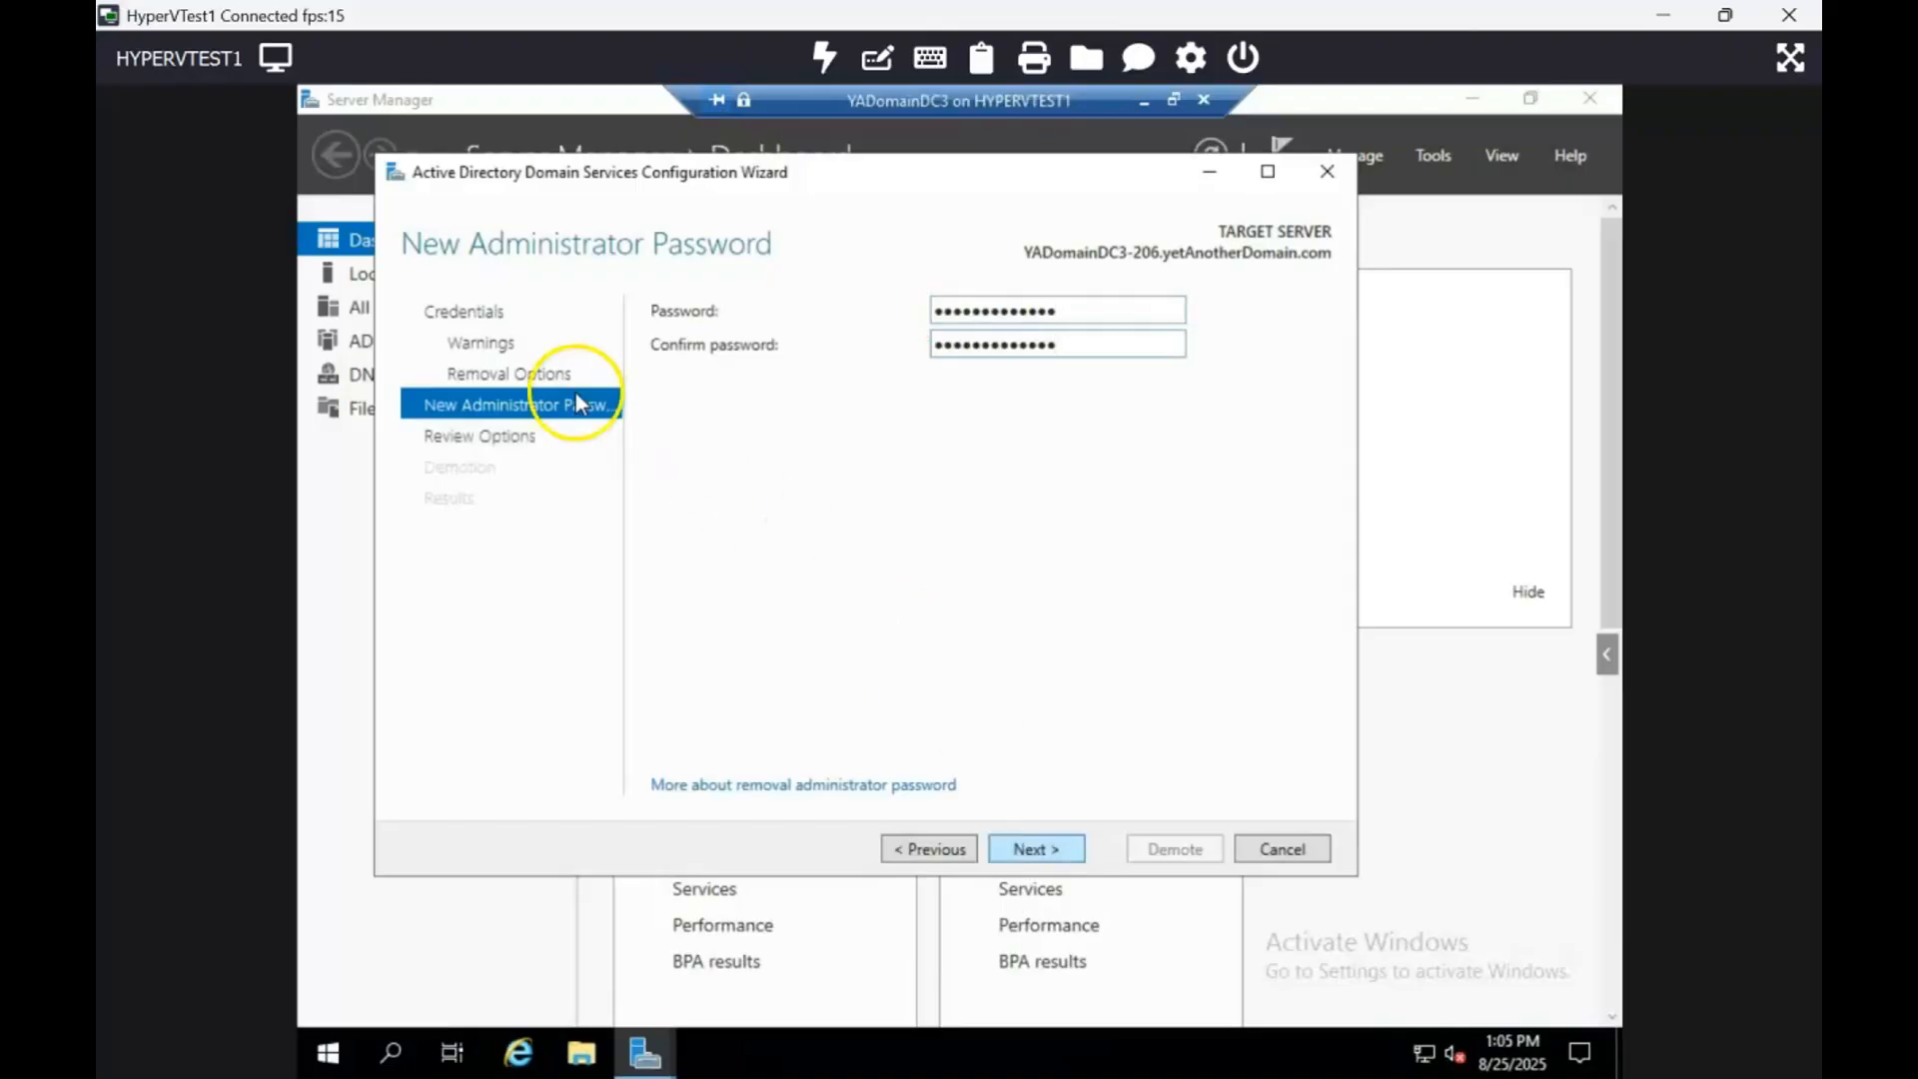
pyautogui.click(1049, 849)
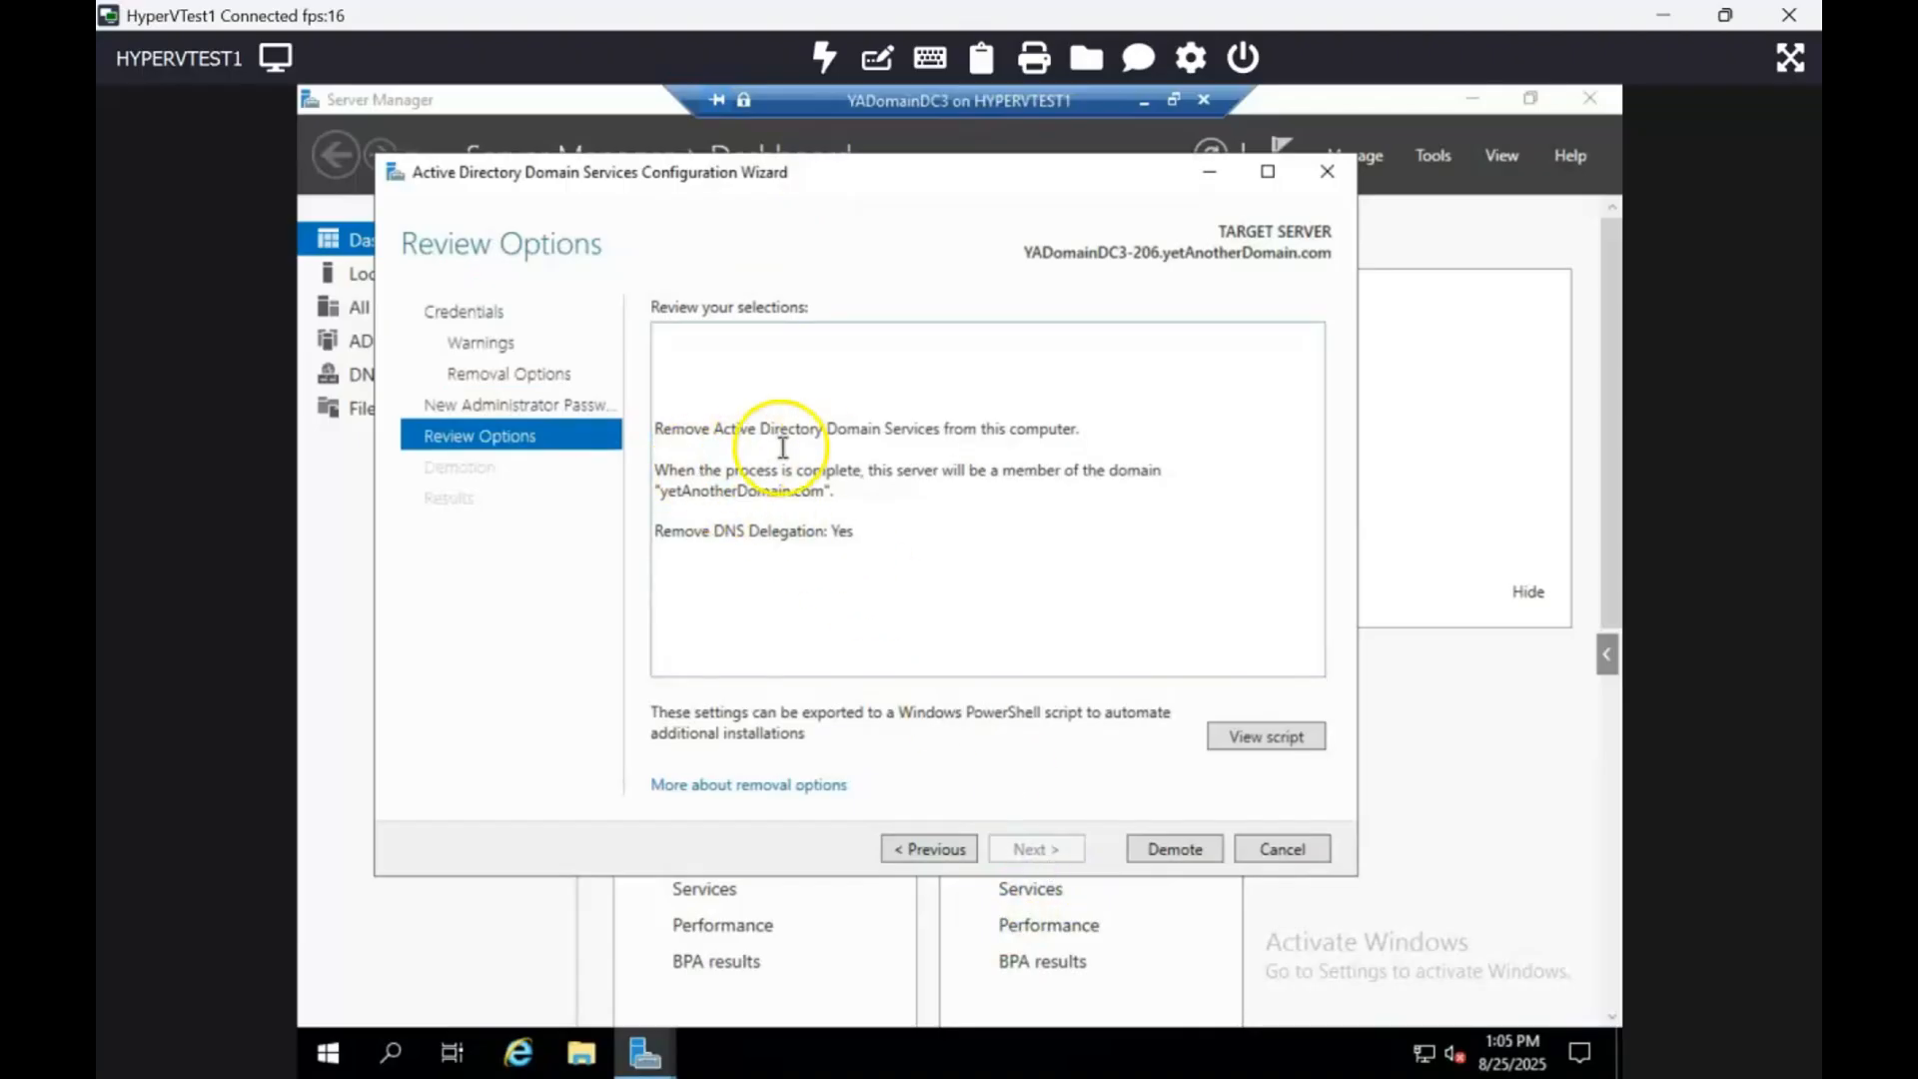
# Step: Click Demote to remove AD DS from YADomainDC3-206 and let the server restart
pyautogui.click(1172, 851)
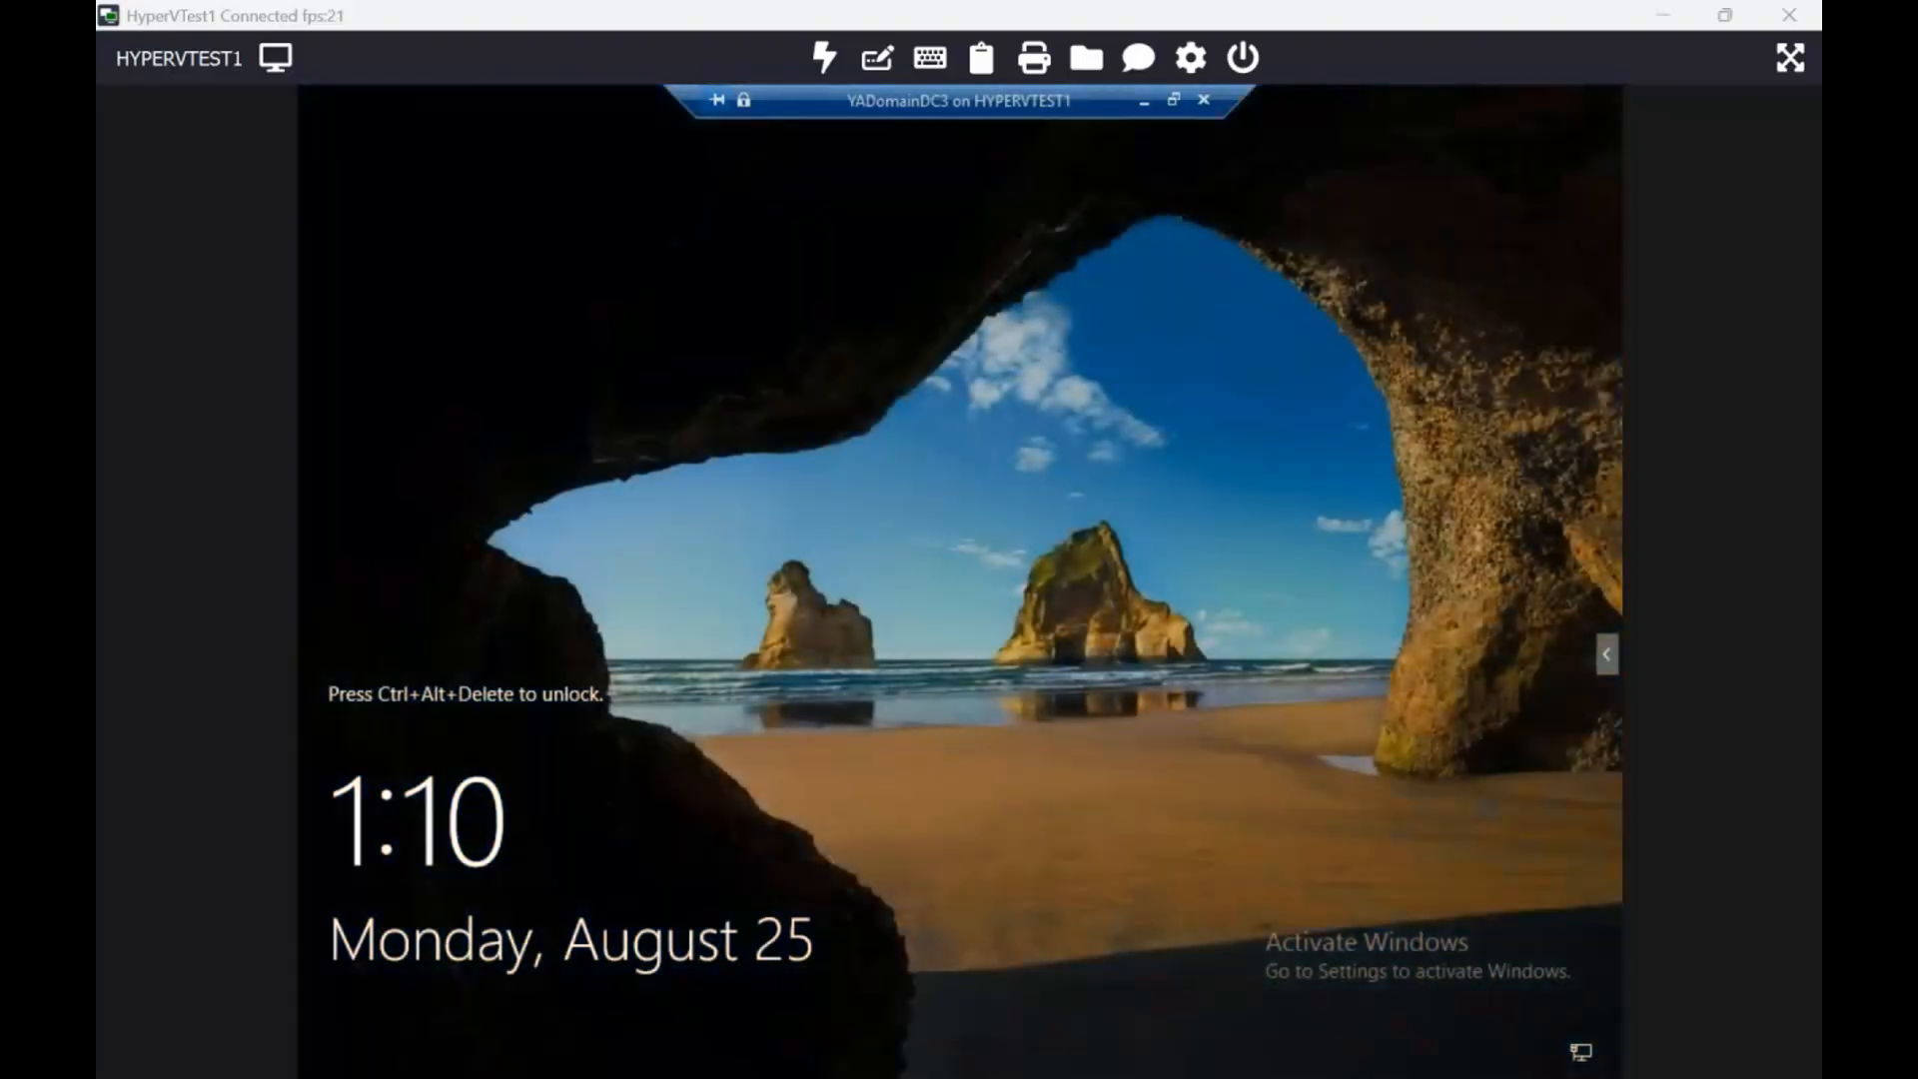
# Step: Send Ctrl+Alt+Delete to YADomainDC3-206 and sign in as the domain Administrator with the password
pyautogui.click(1175, 101)
pyautogui.click(458, 302)
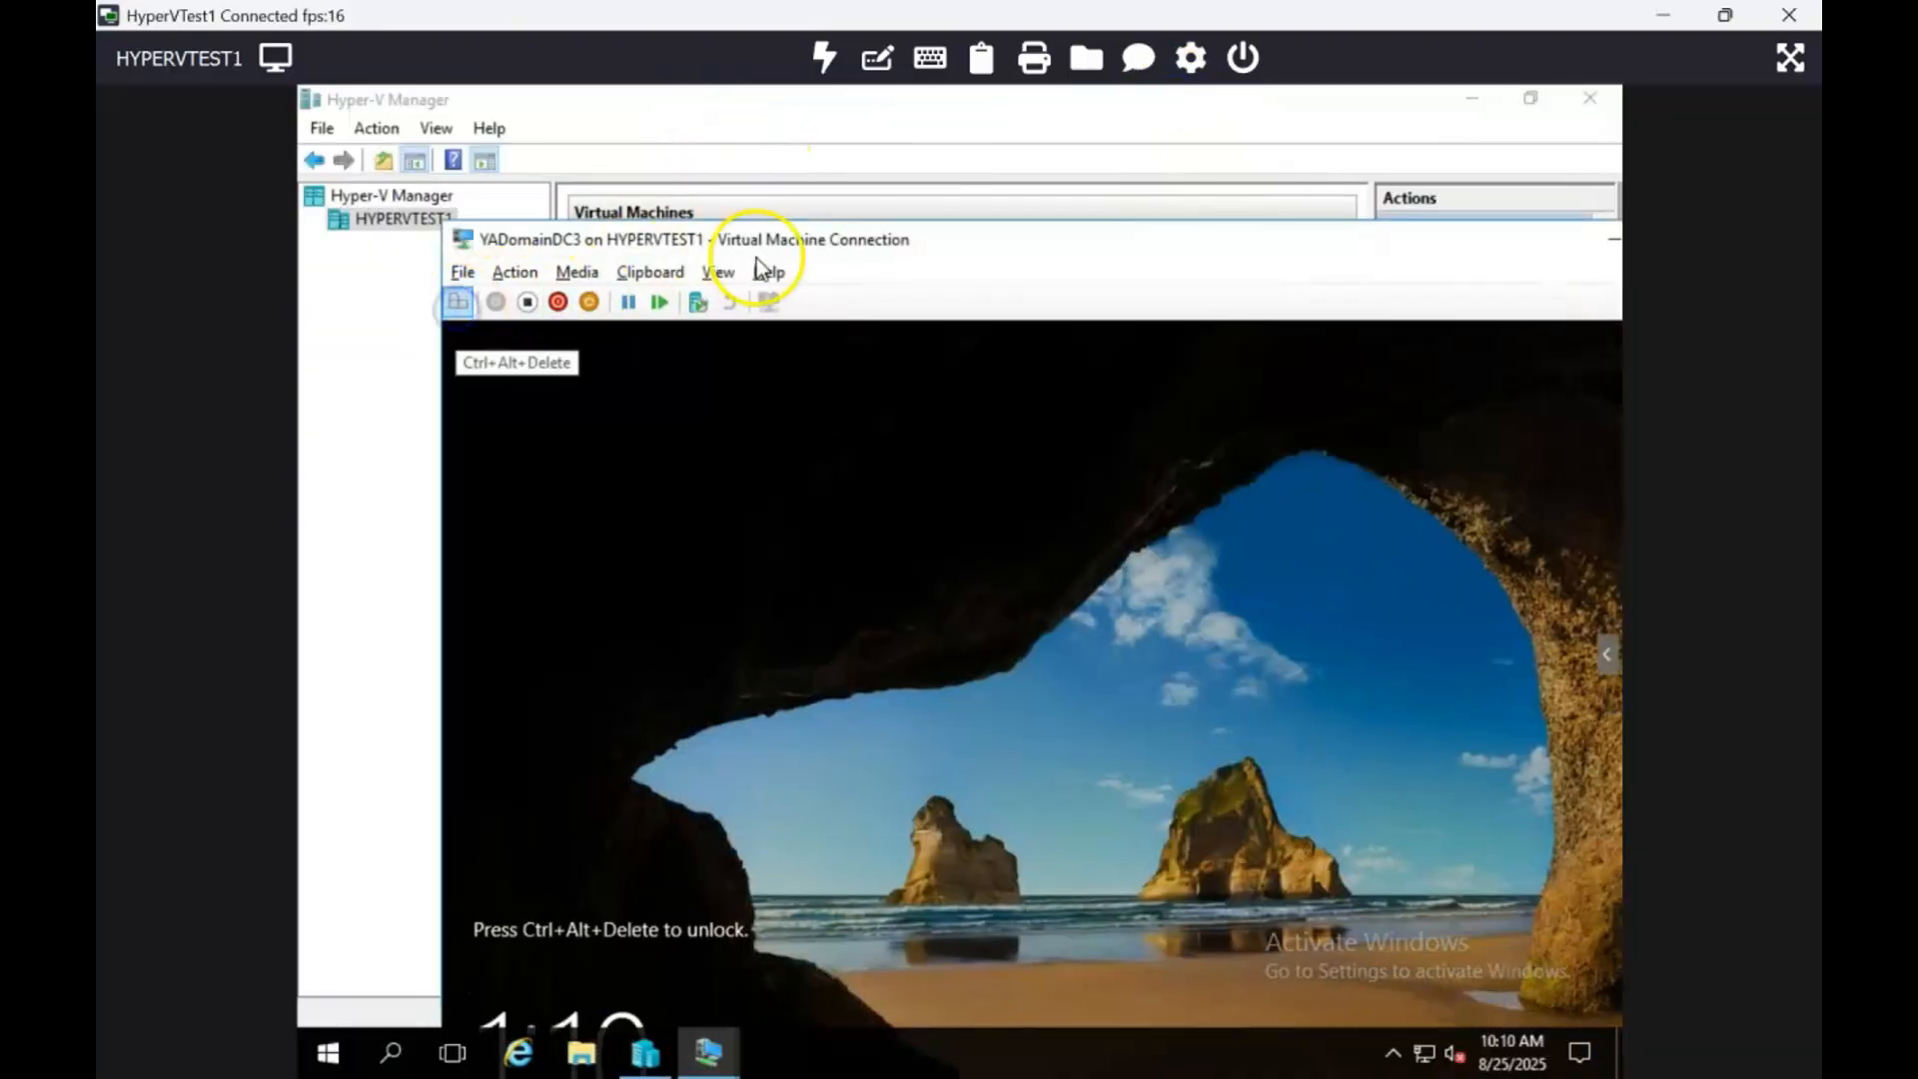
pyautogui.click(812, 240)
pyautogui.doubleClick(813, 241)
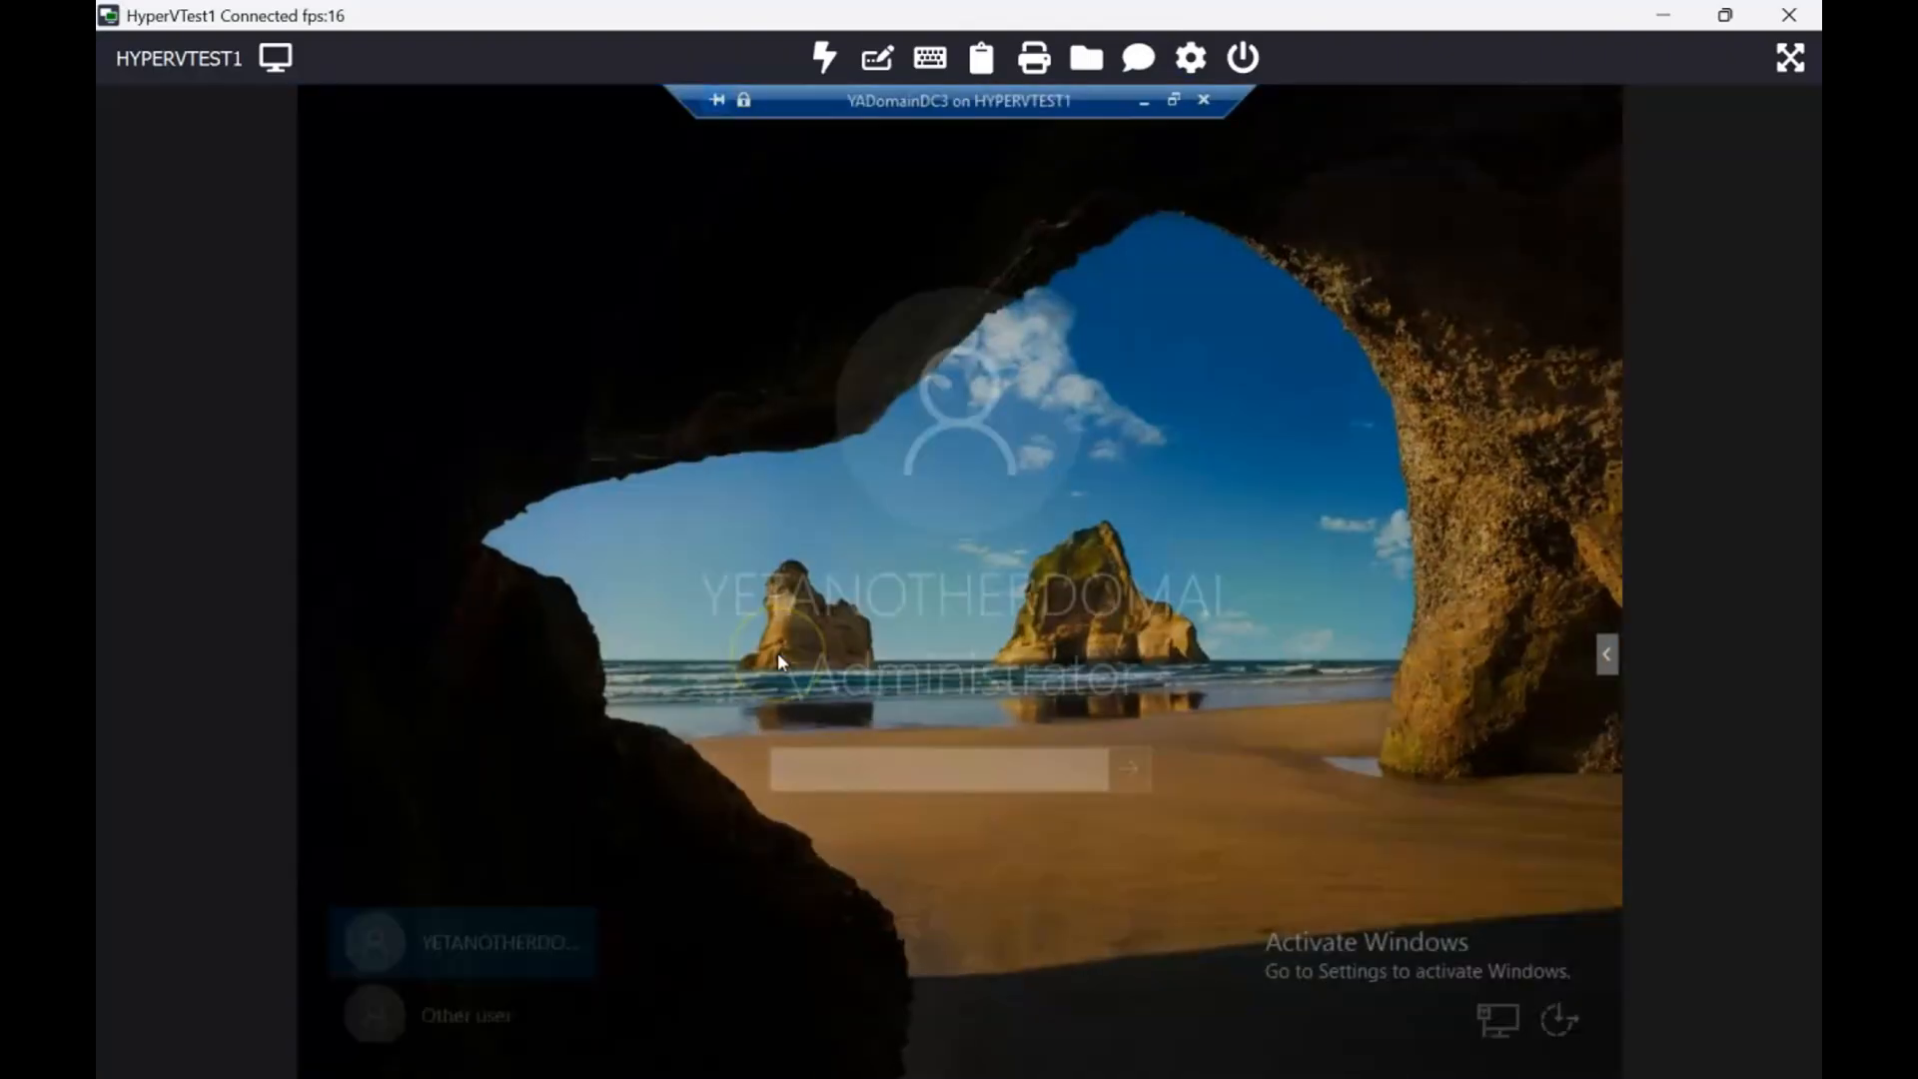
pyautogui.click(992, 812)
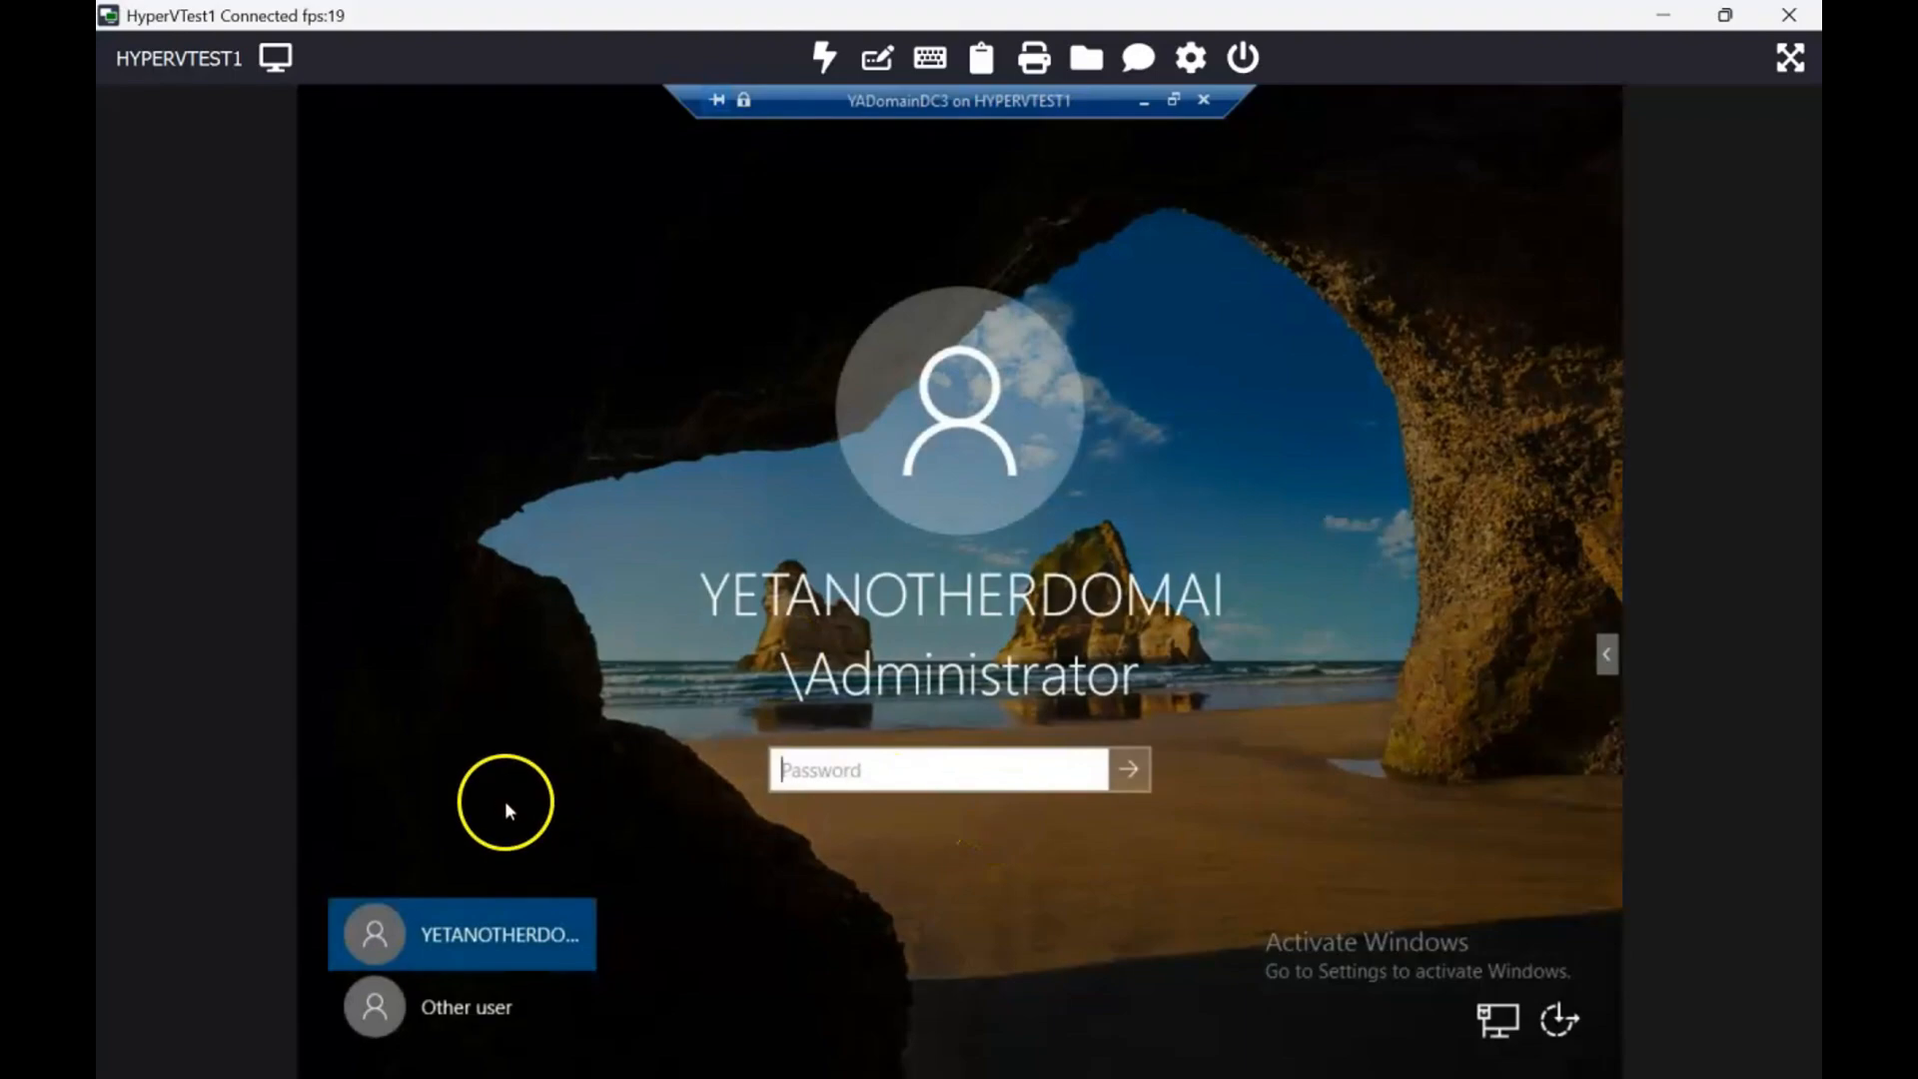
pyautogui.write('************')
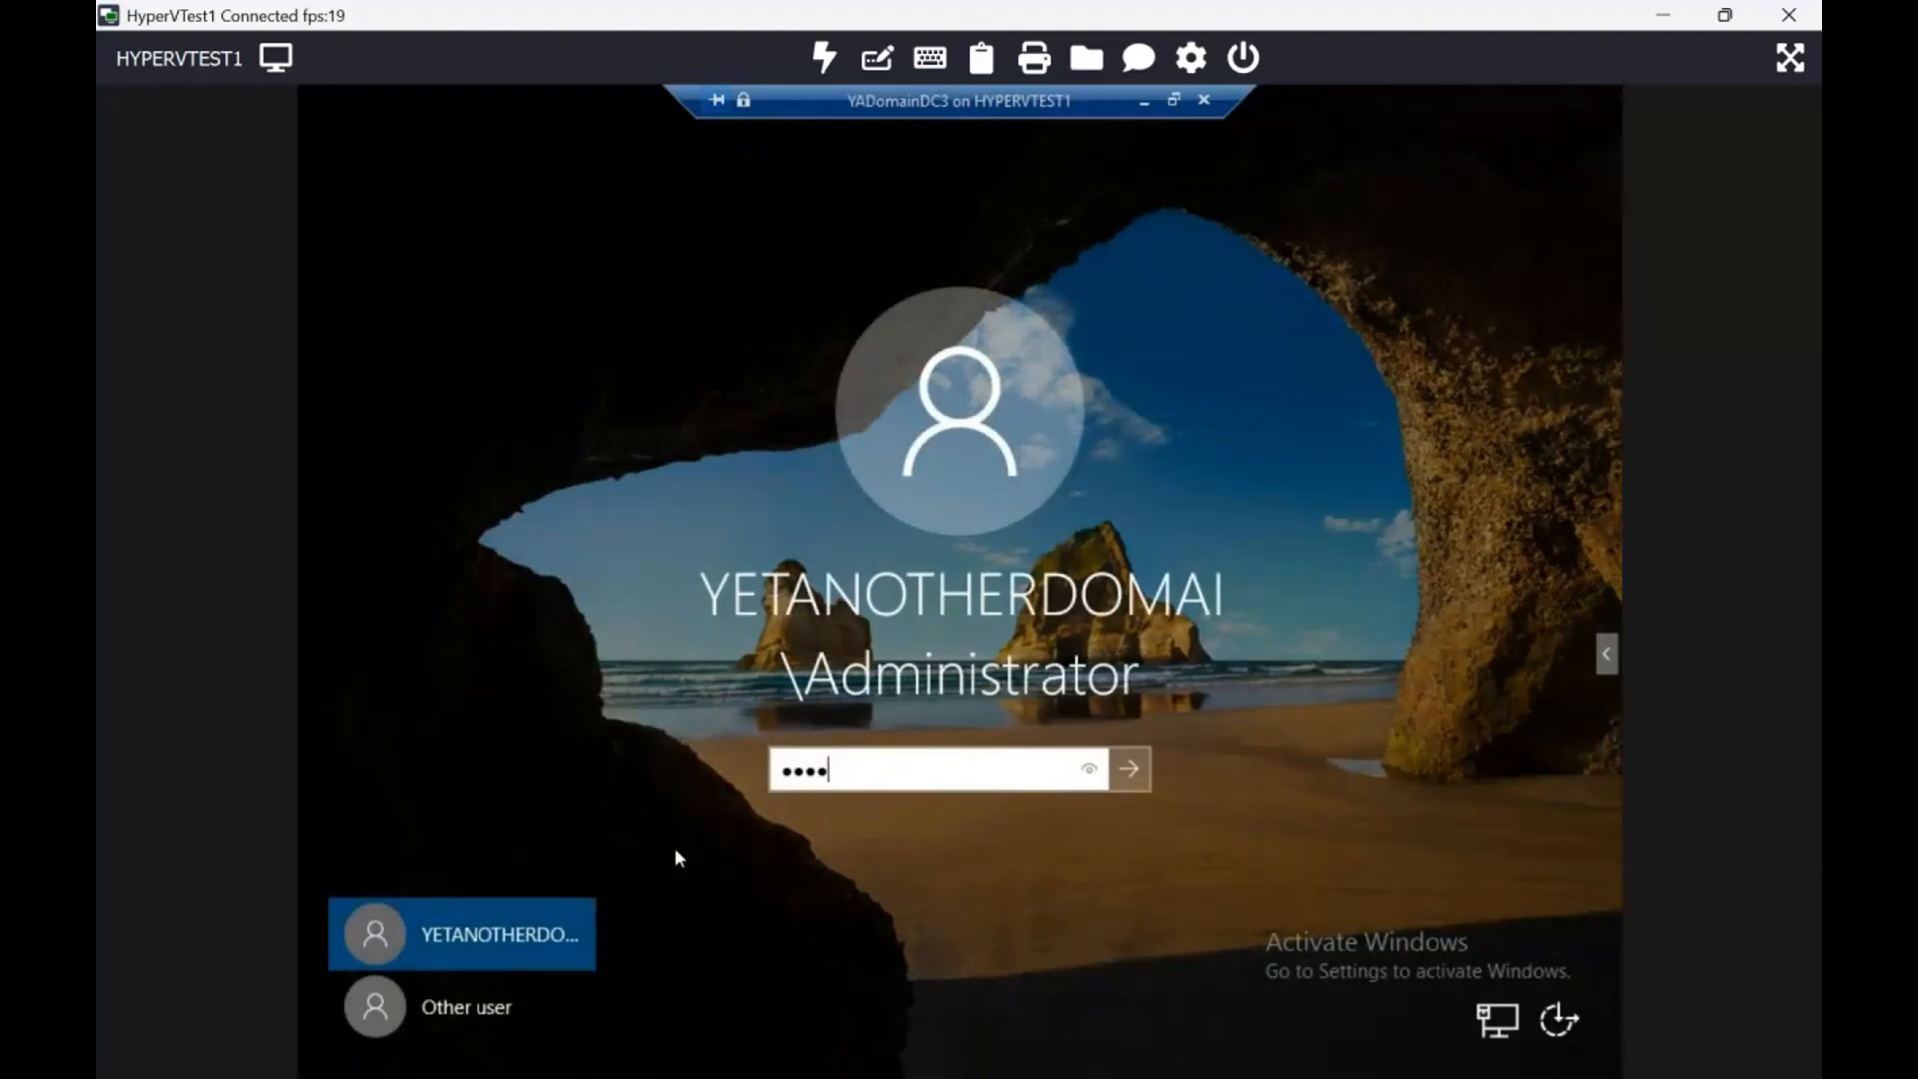
pyautogui.press('Return')
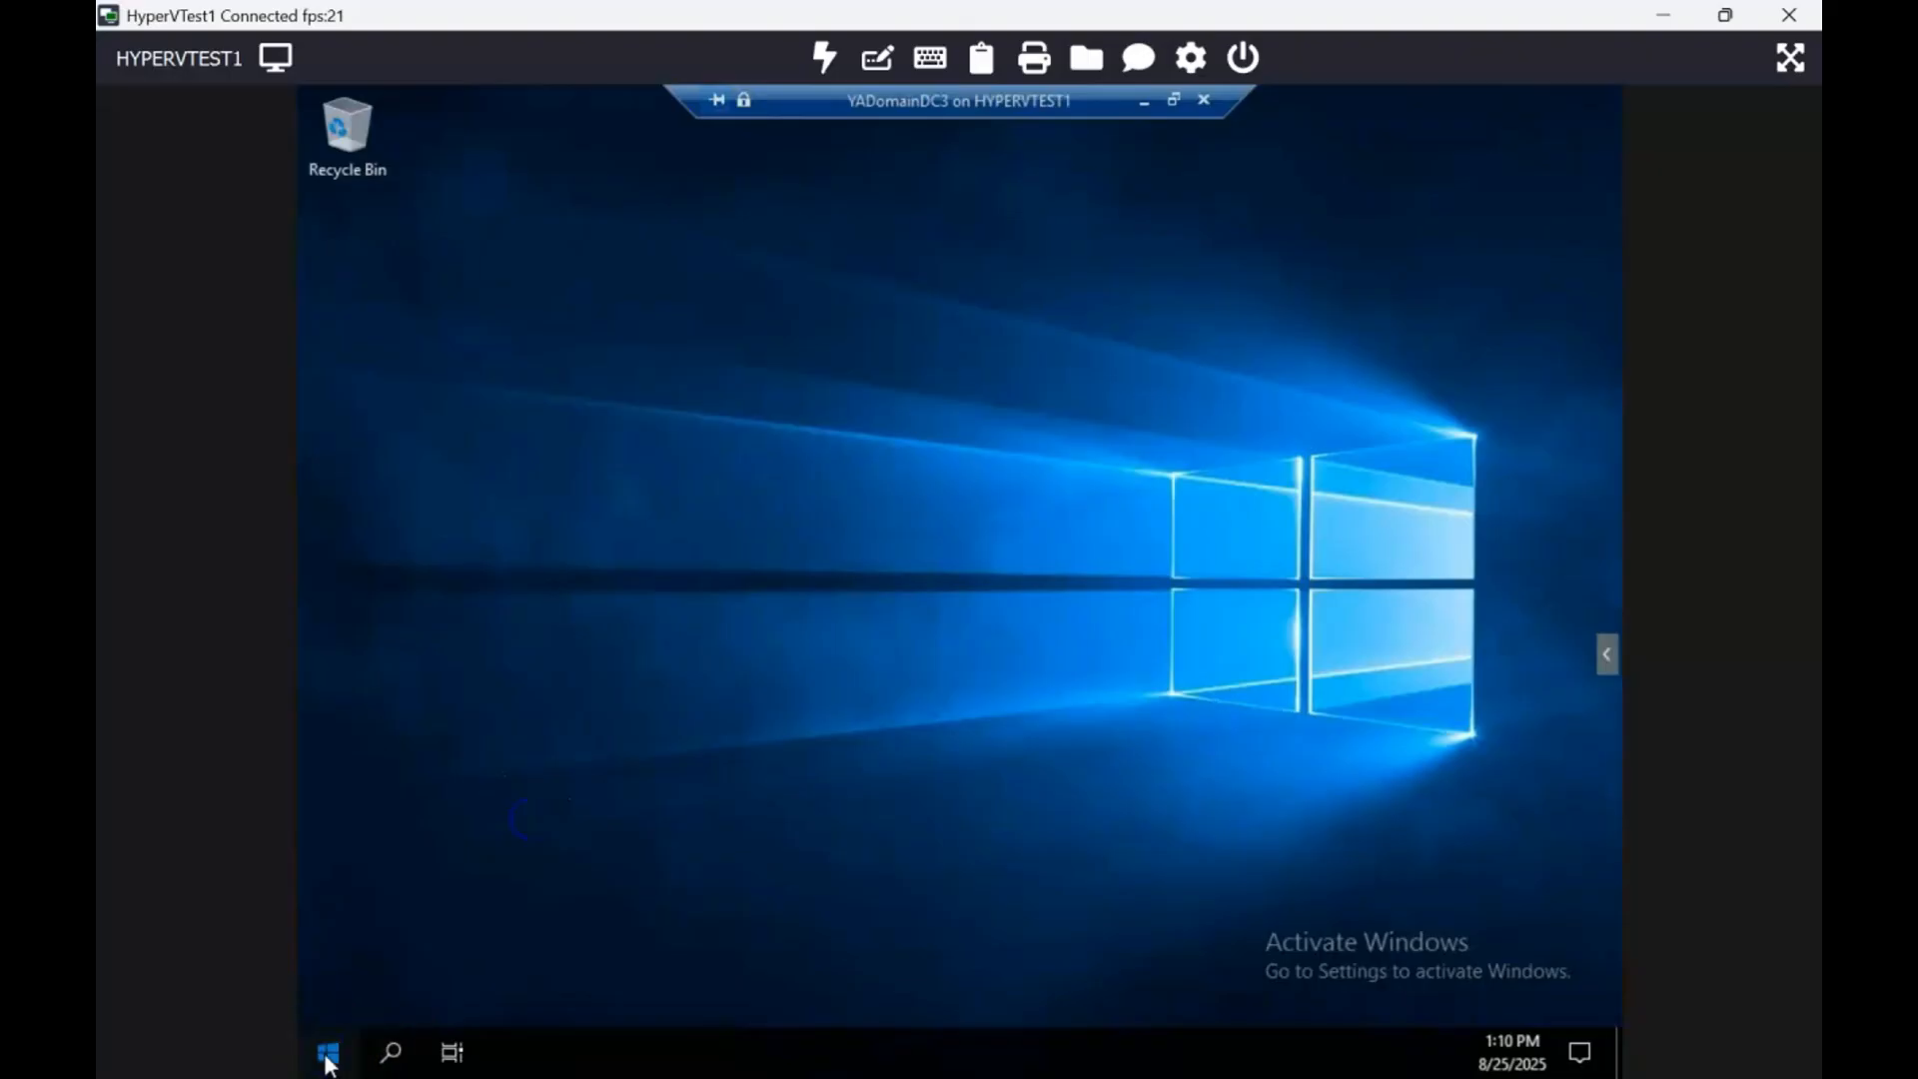
# Step: Launch Active Directory Users and Computers from Windows Administrative Tools and dismiss the Windows Admin Center prompt
pyautogui.click(327, 1056)
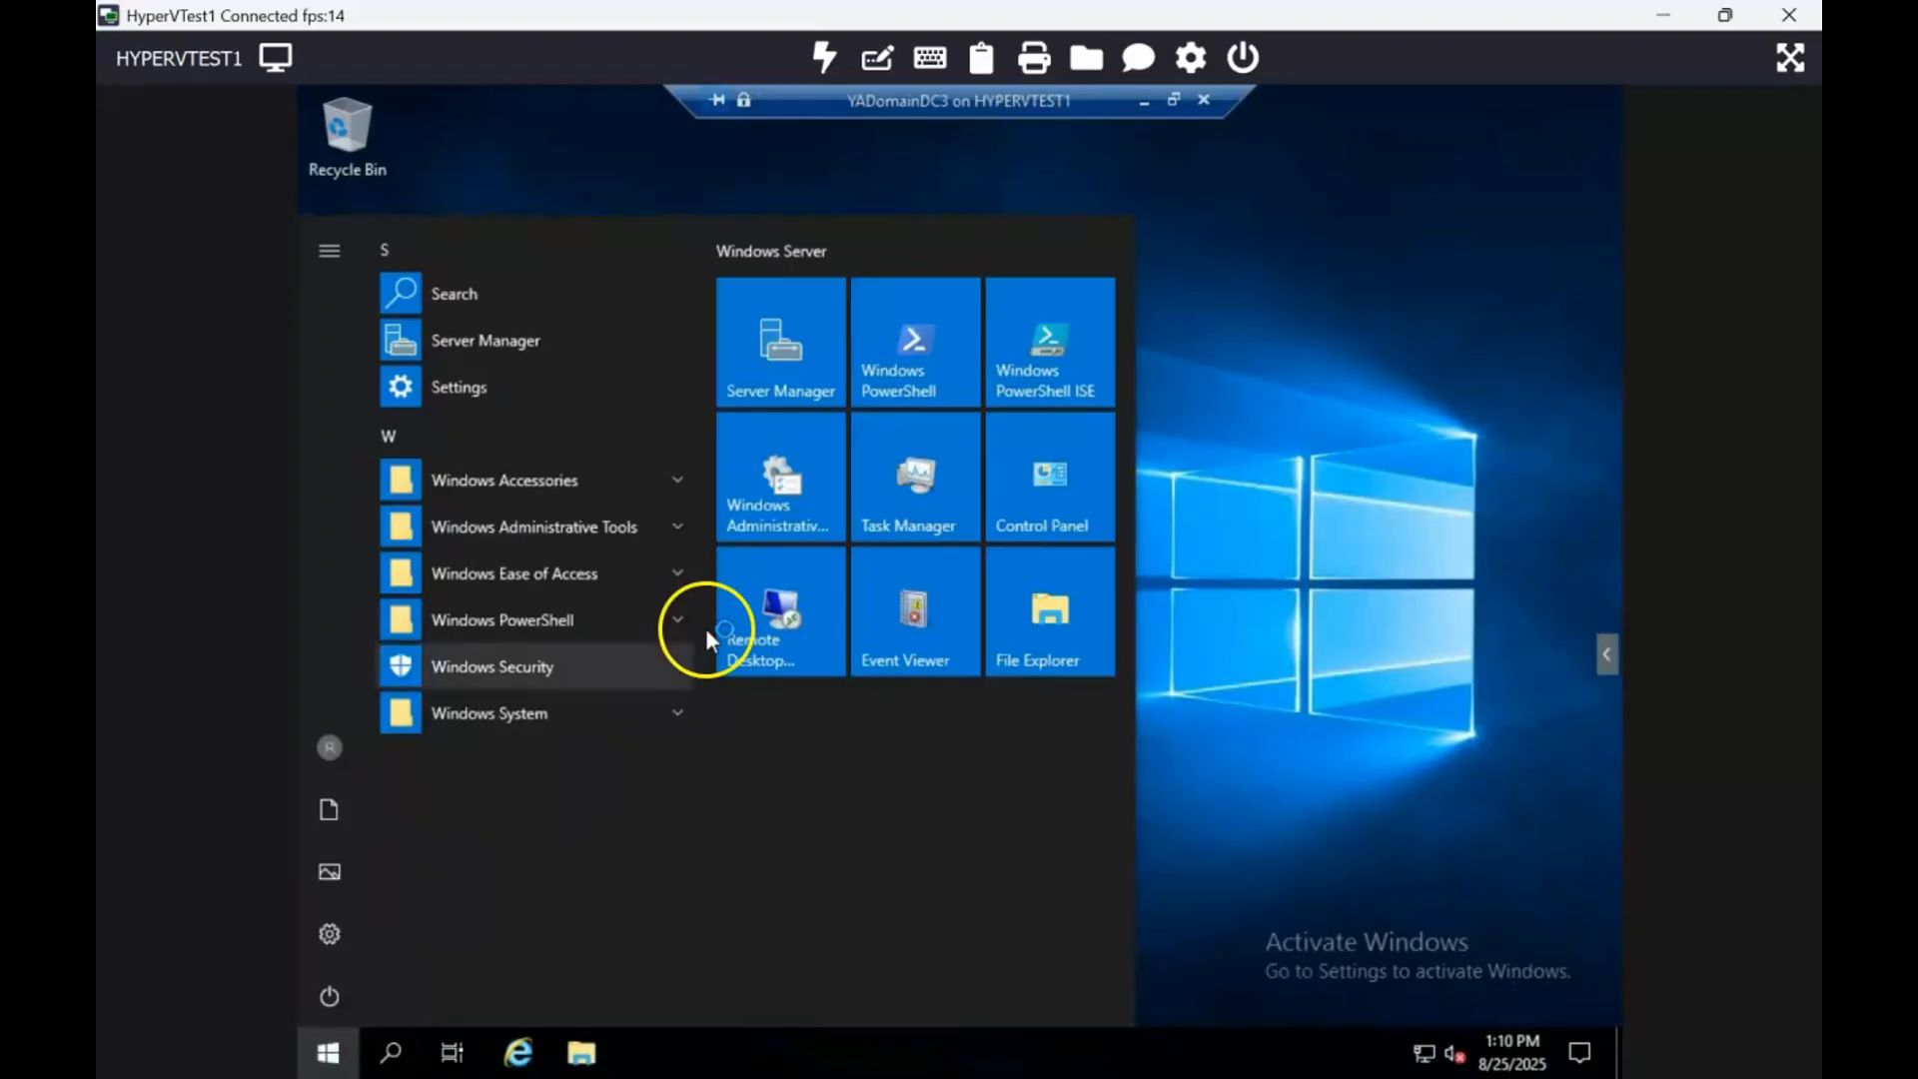
pyautogui.click(667, 529)
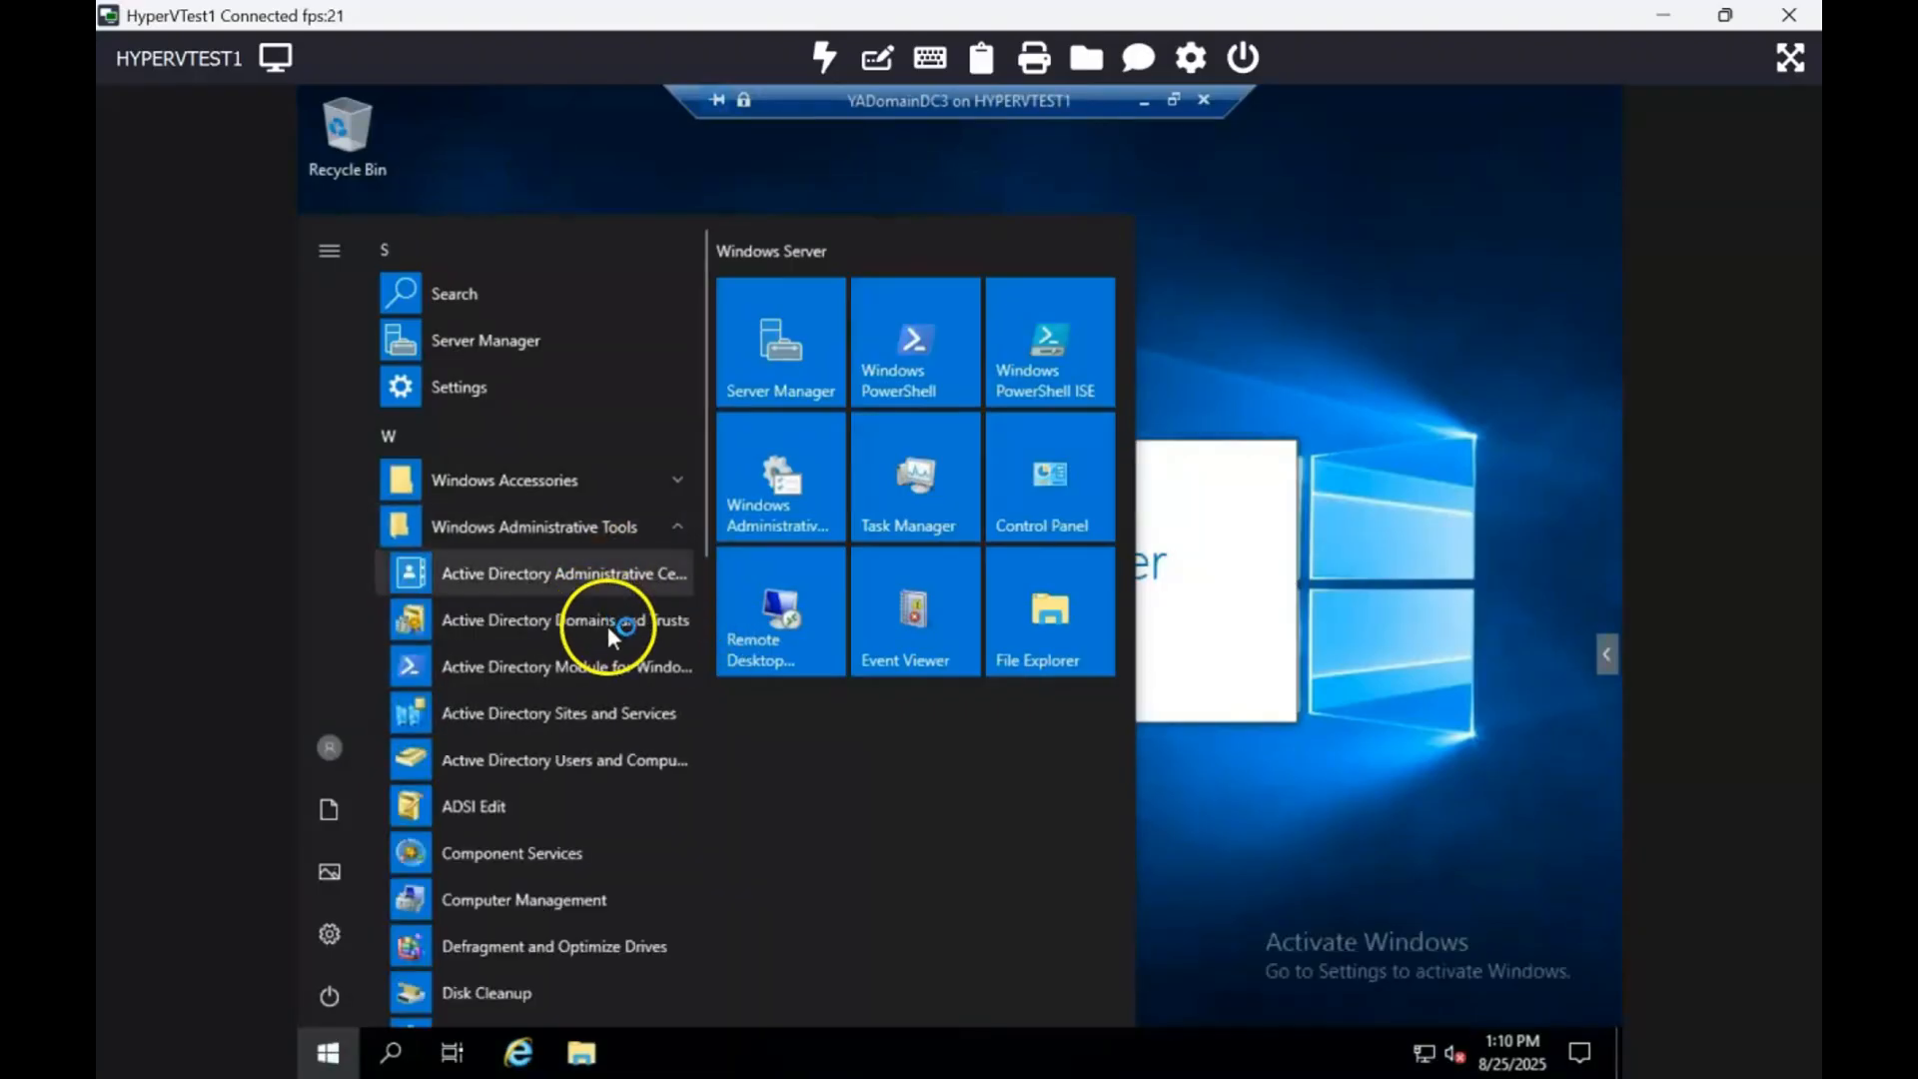
pyautogui.click(599, 755)
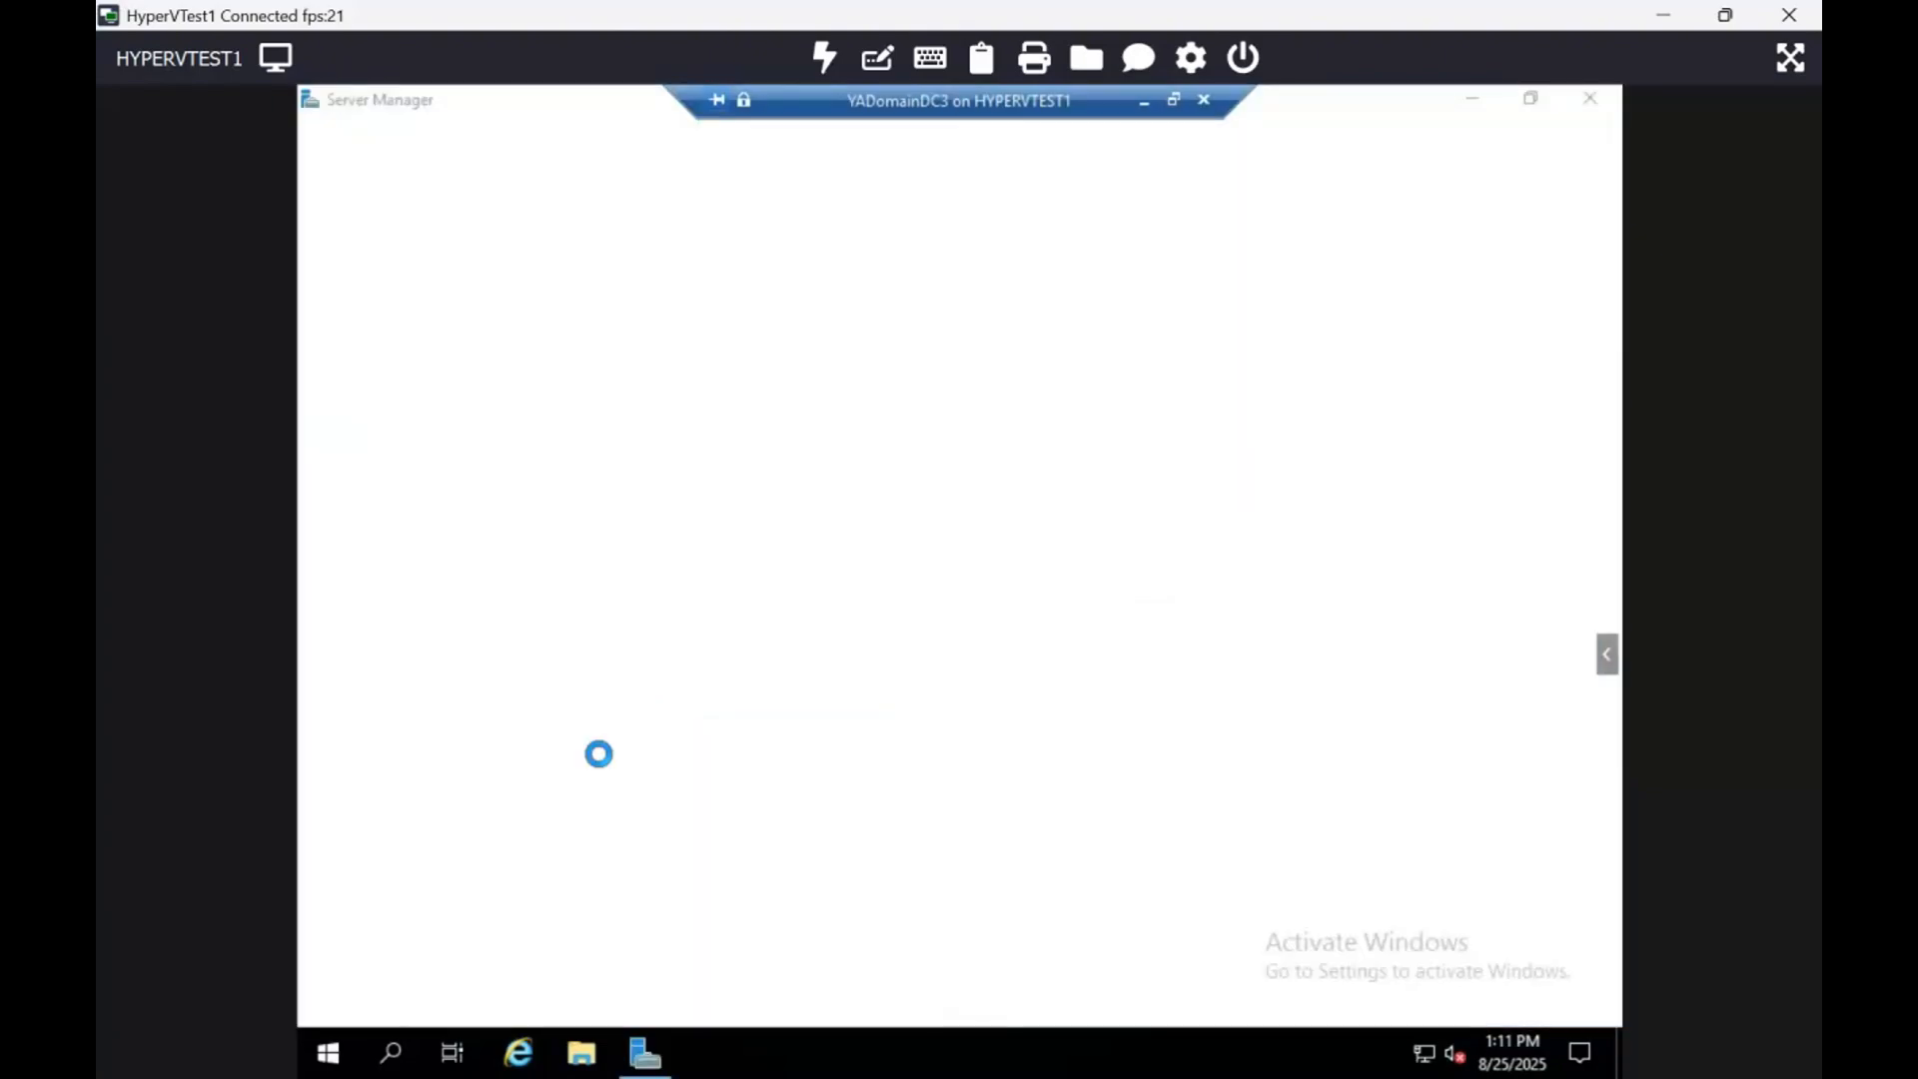
pyautogui.click(1429, 203)
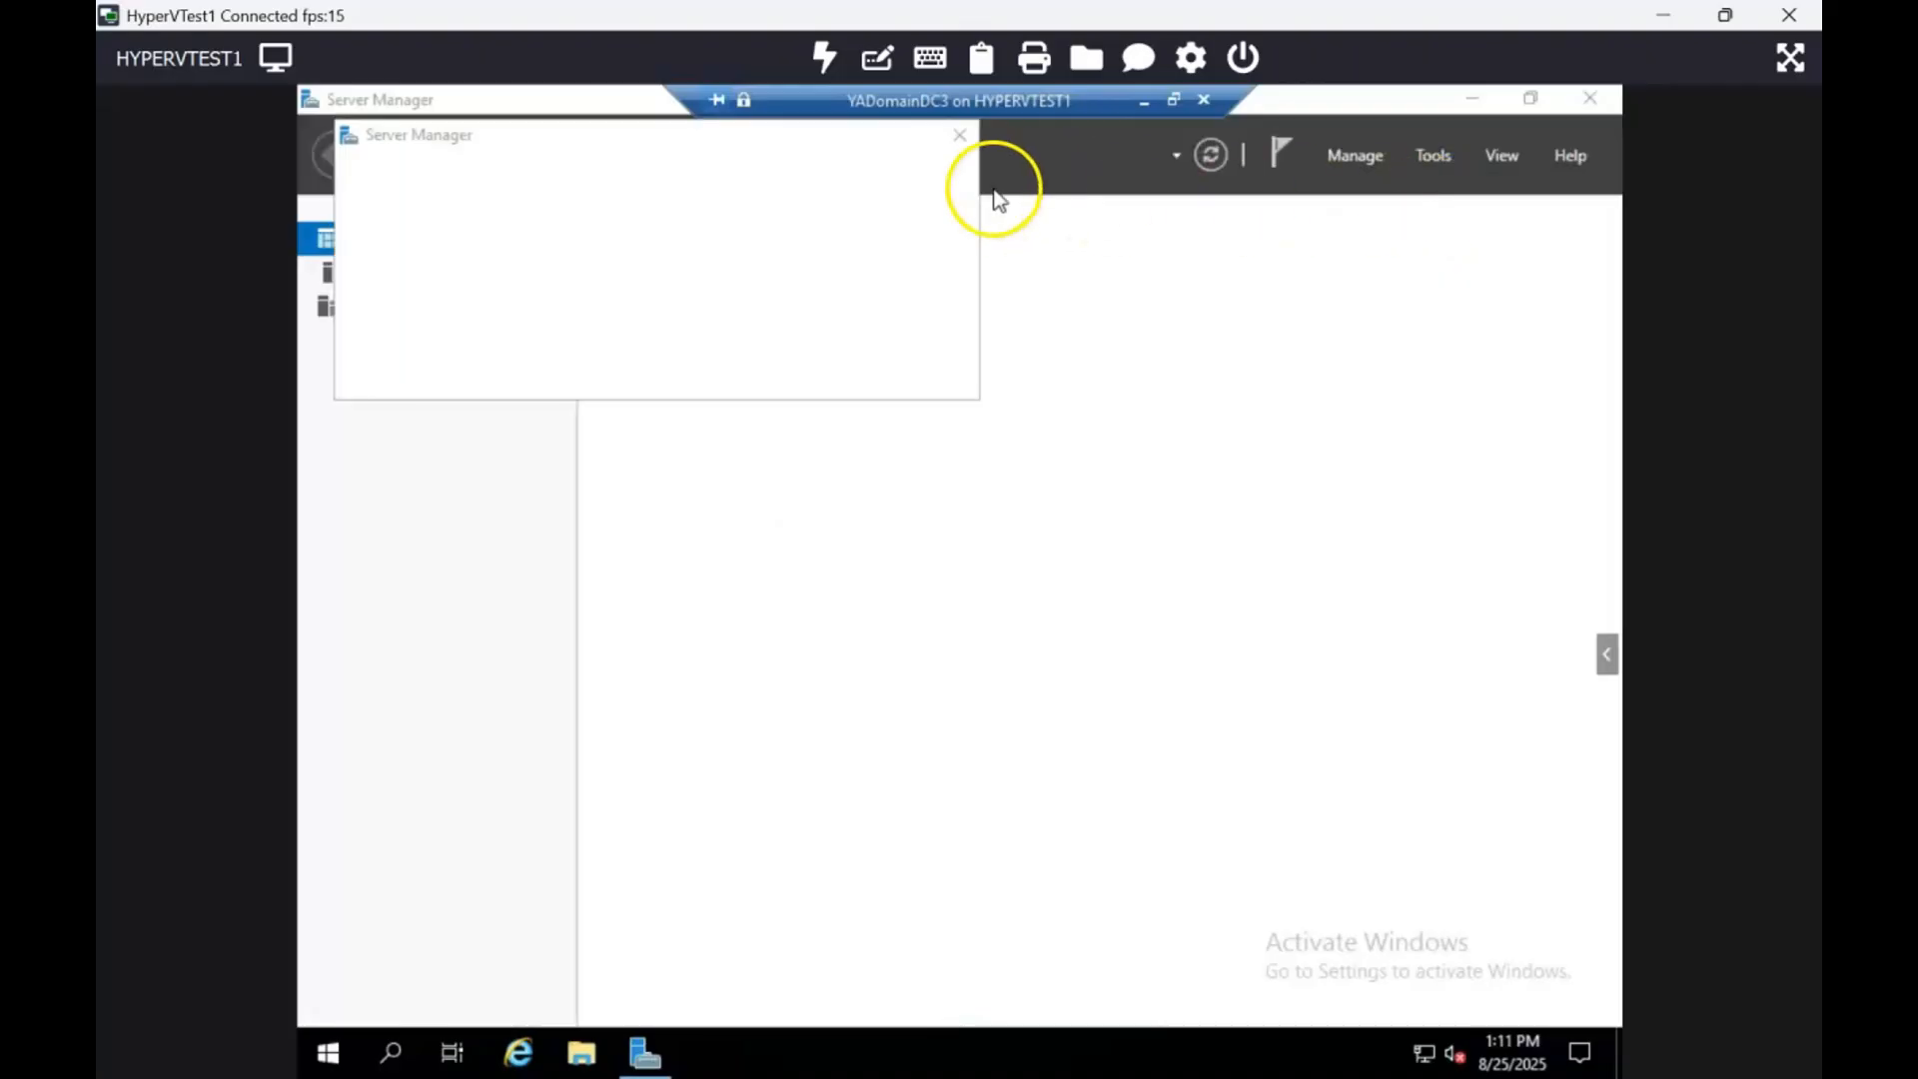
pyautogui.click(959, 138)
pyautogui.click(1293, 176)
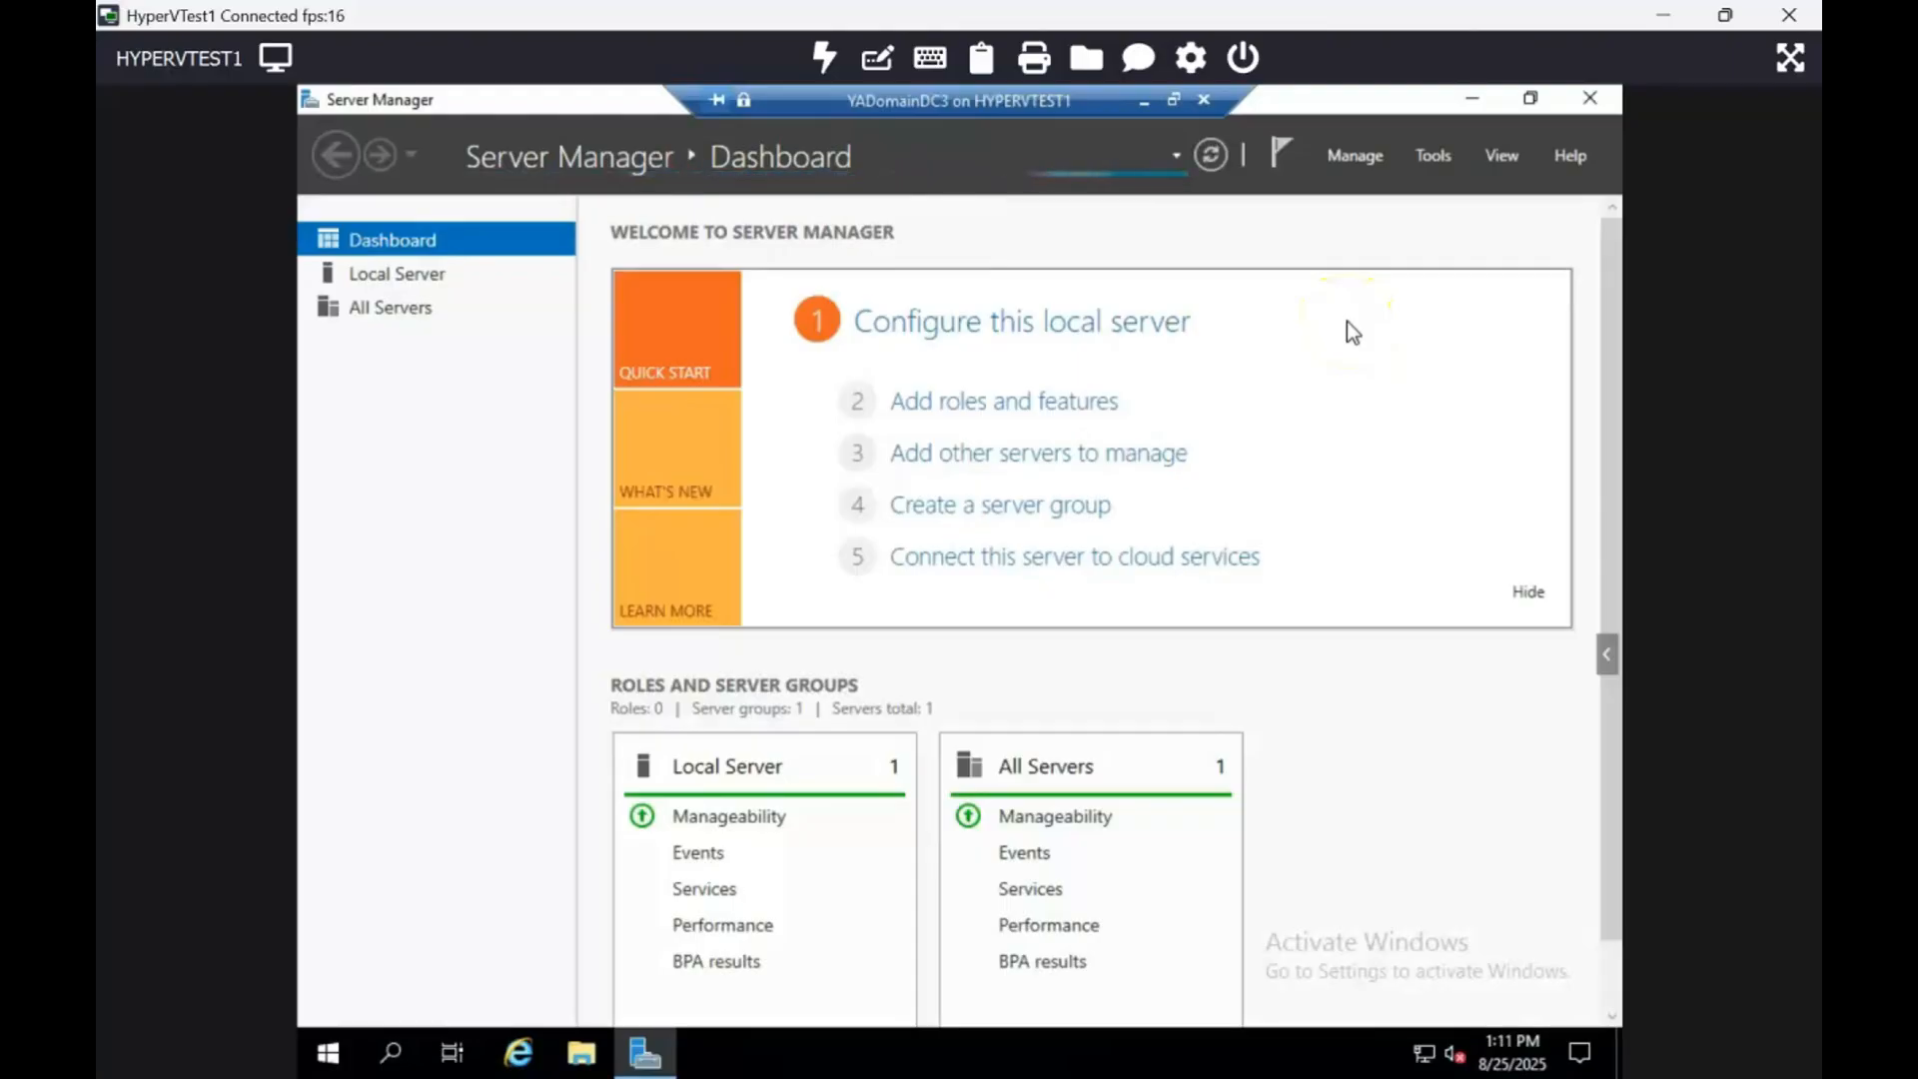
# Step: Open the AD DS page for YADOMAINDC3-206 and review its post-deployment configuration notifications
pyautogui.click(1360, 143)
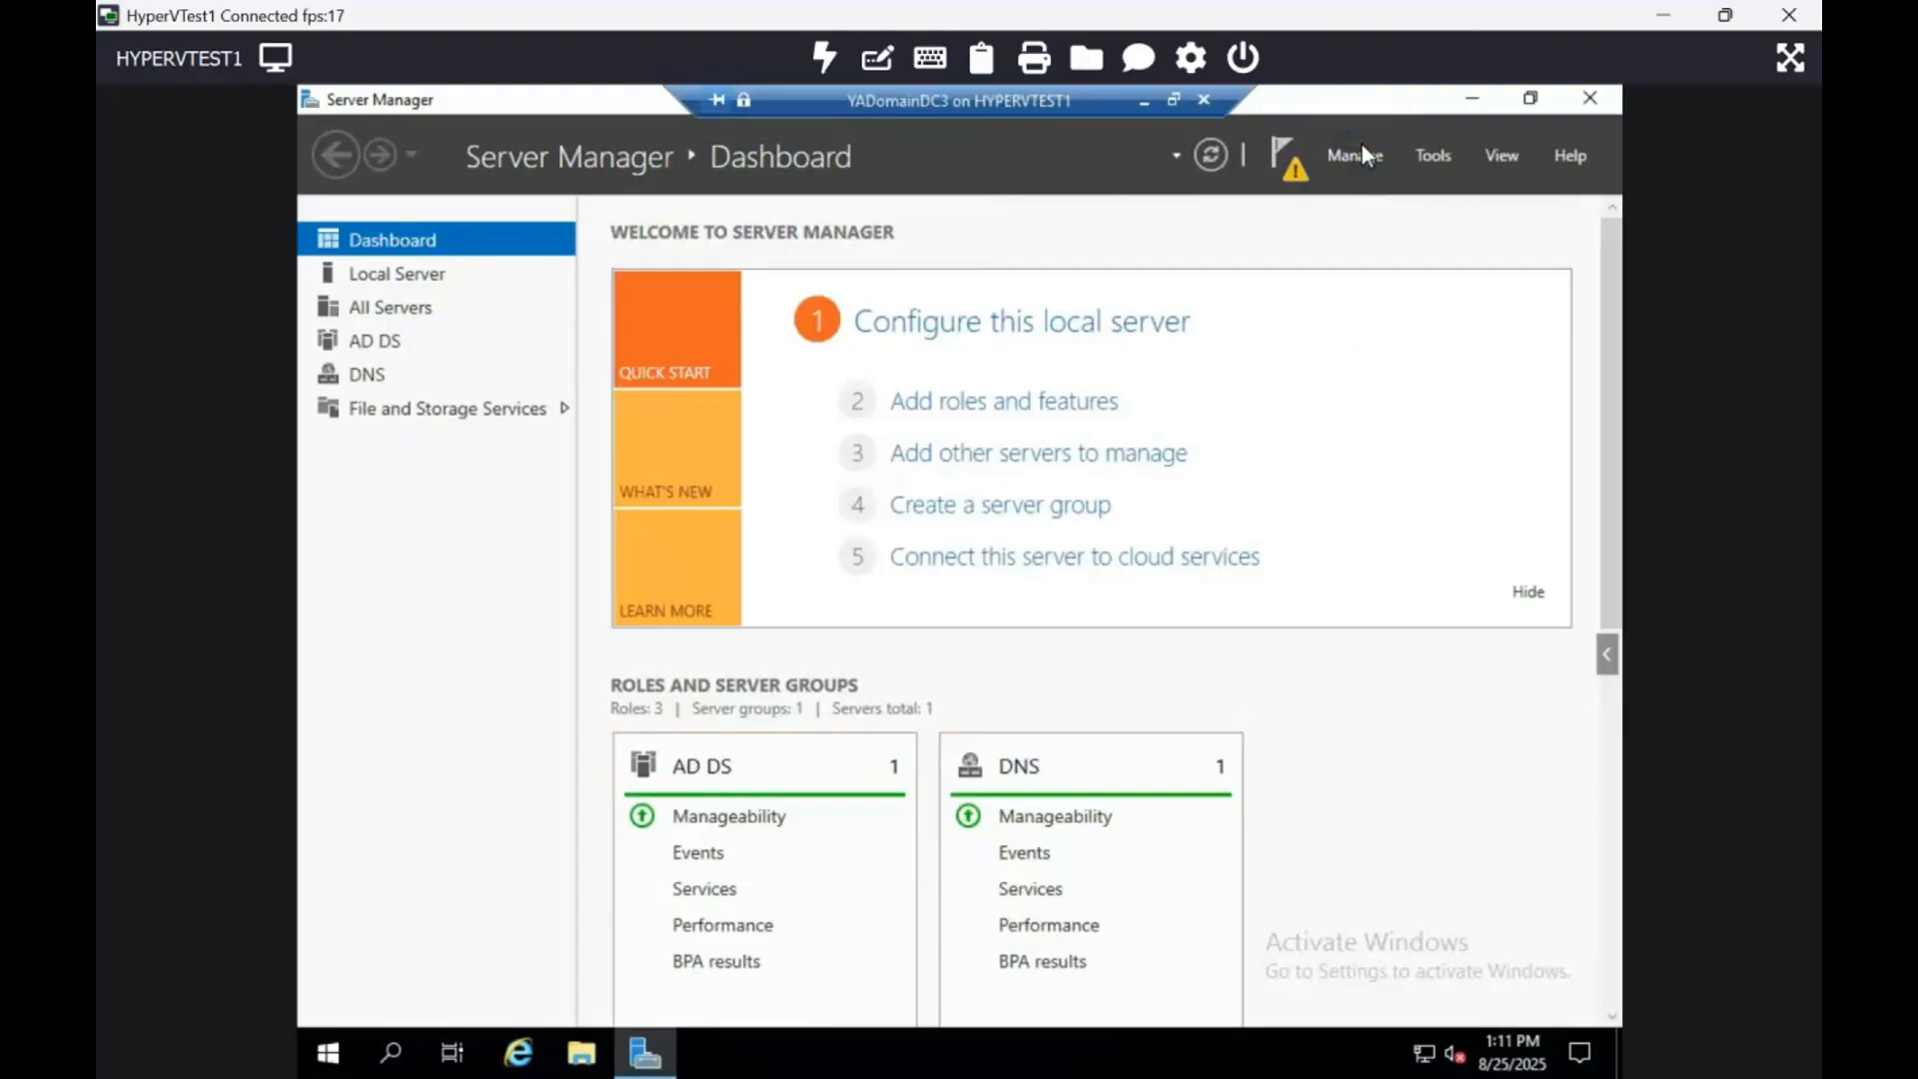
pyautogui.click(371, 343)
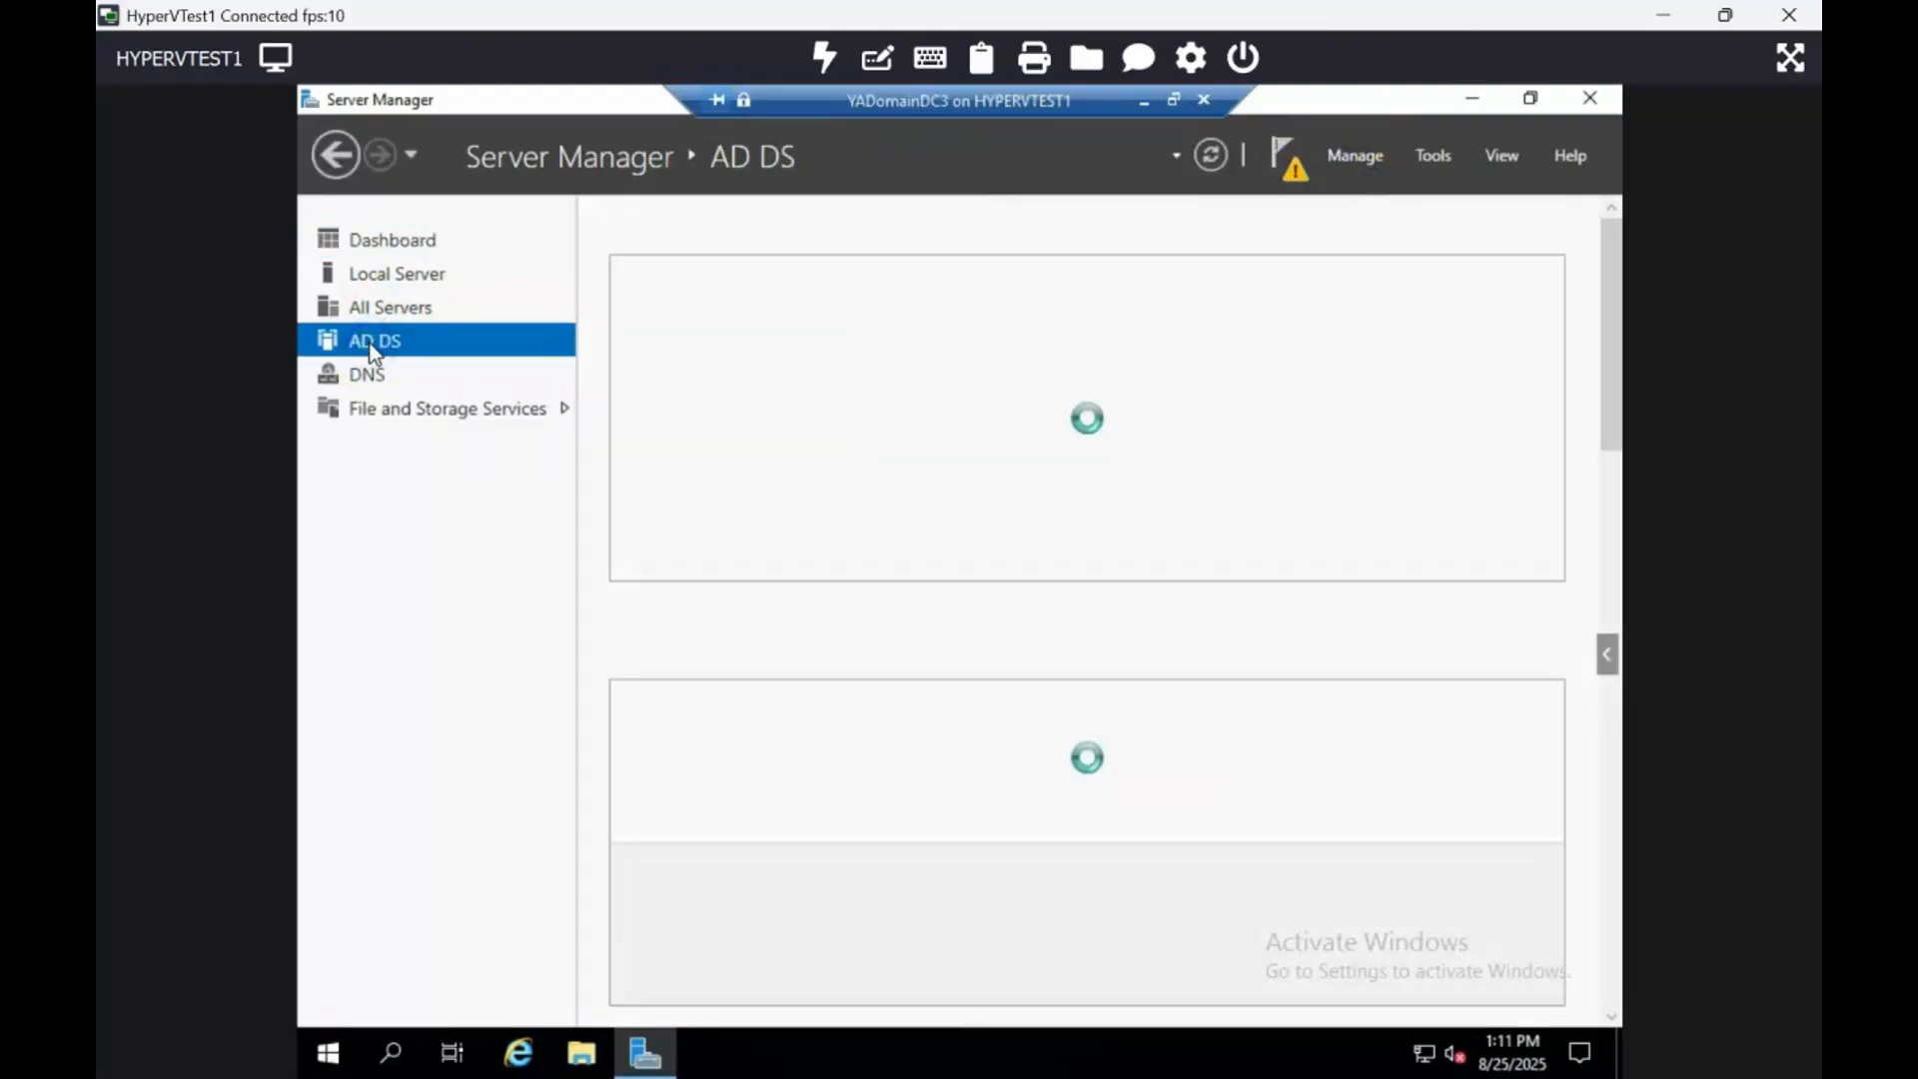
pyautogui.click(1507, 463)
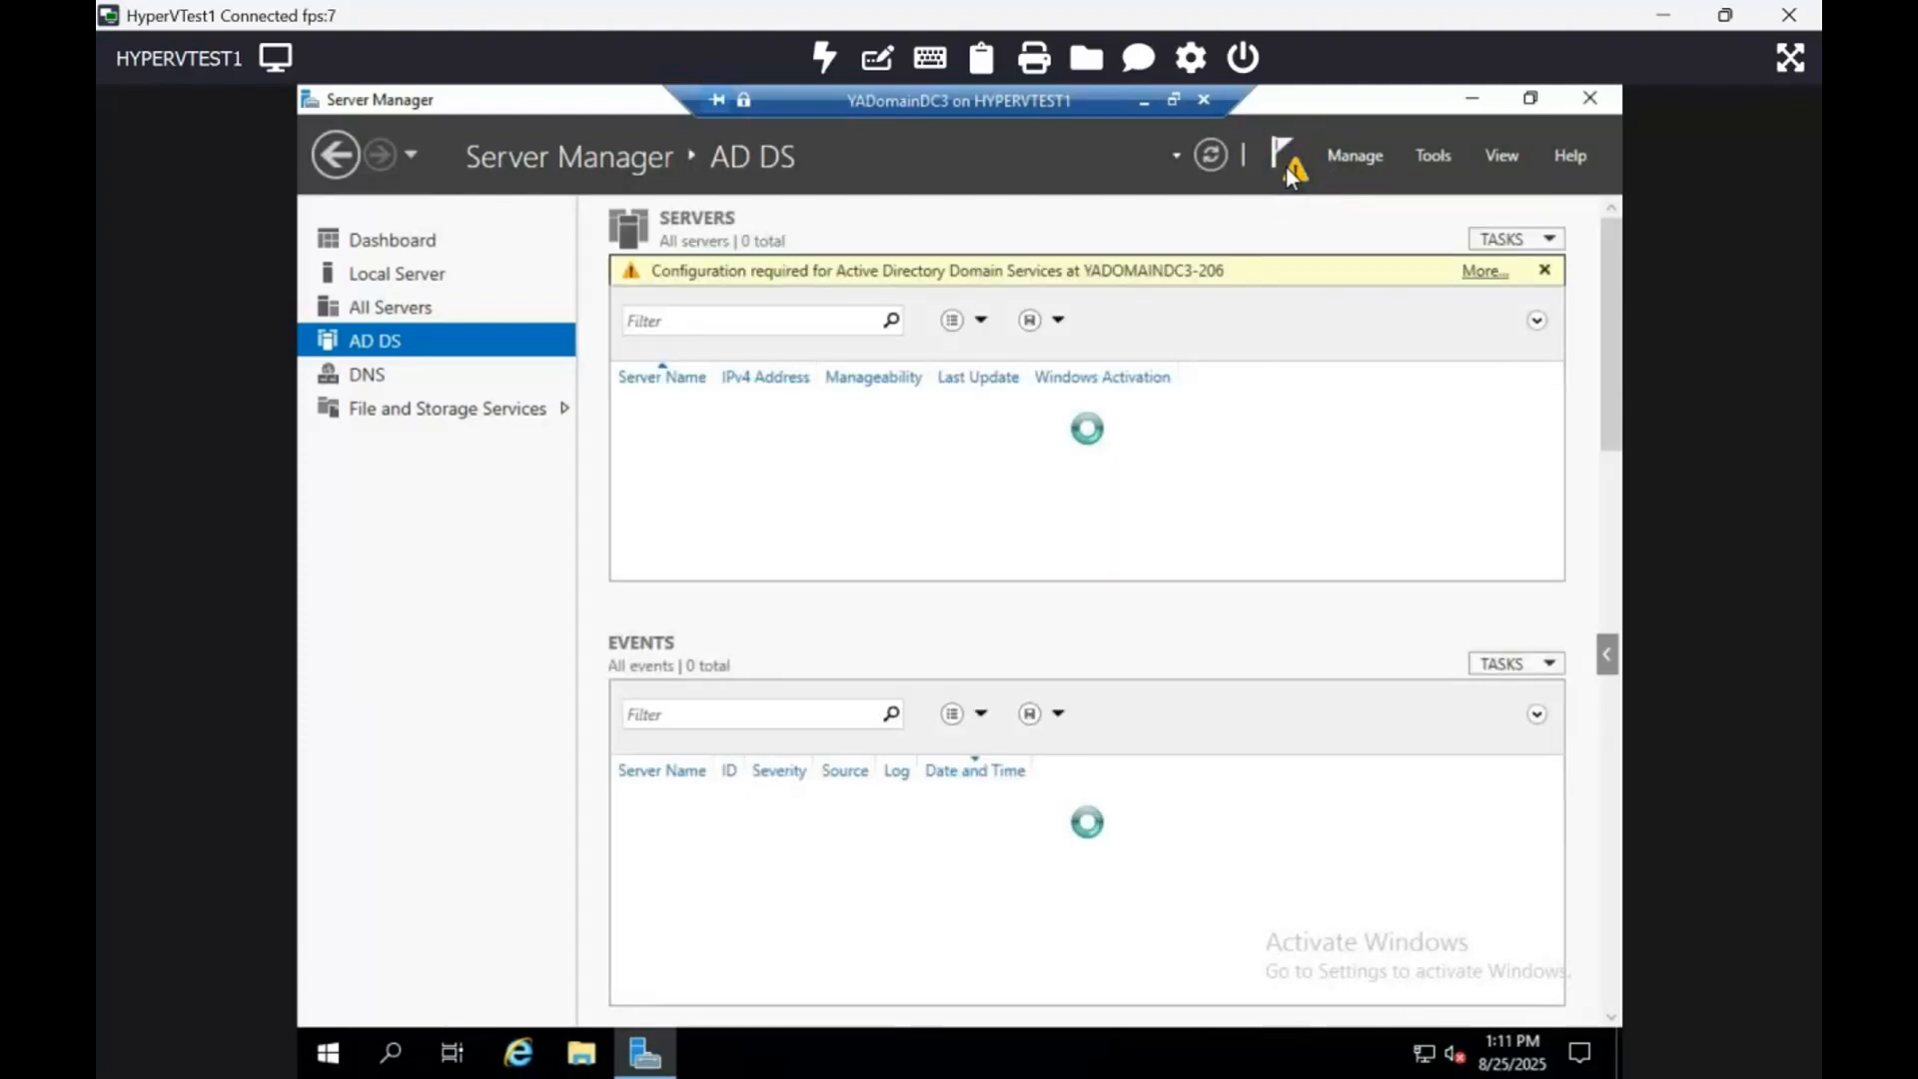
pyautogui.click(1285, 166)
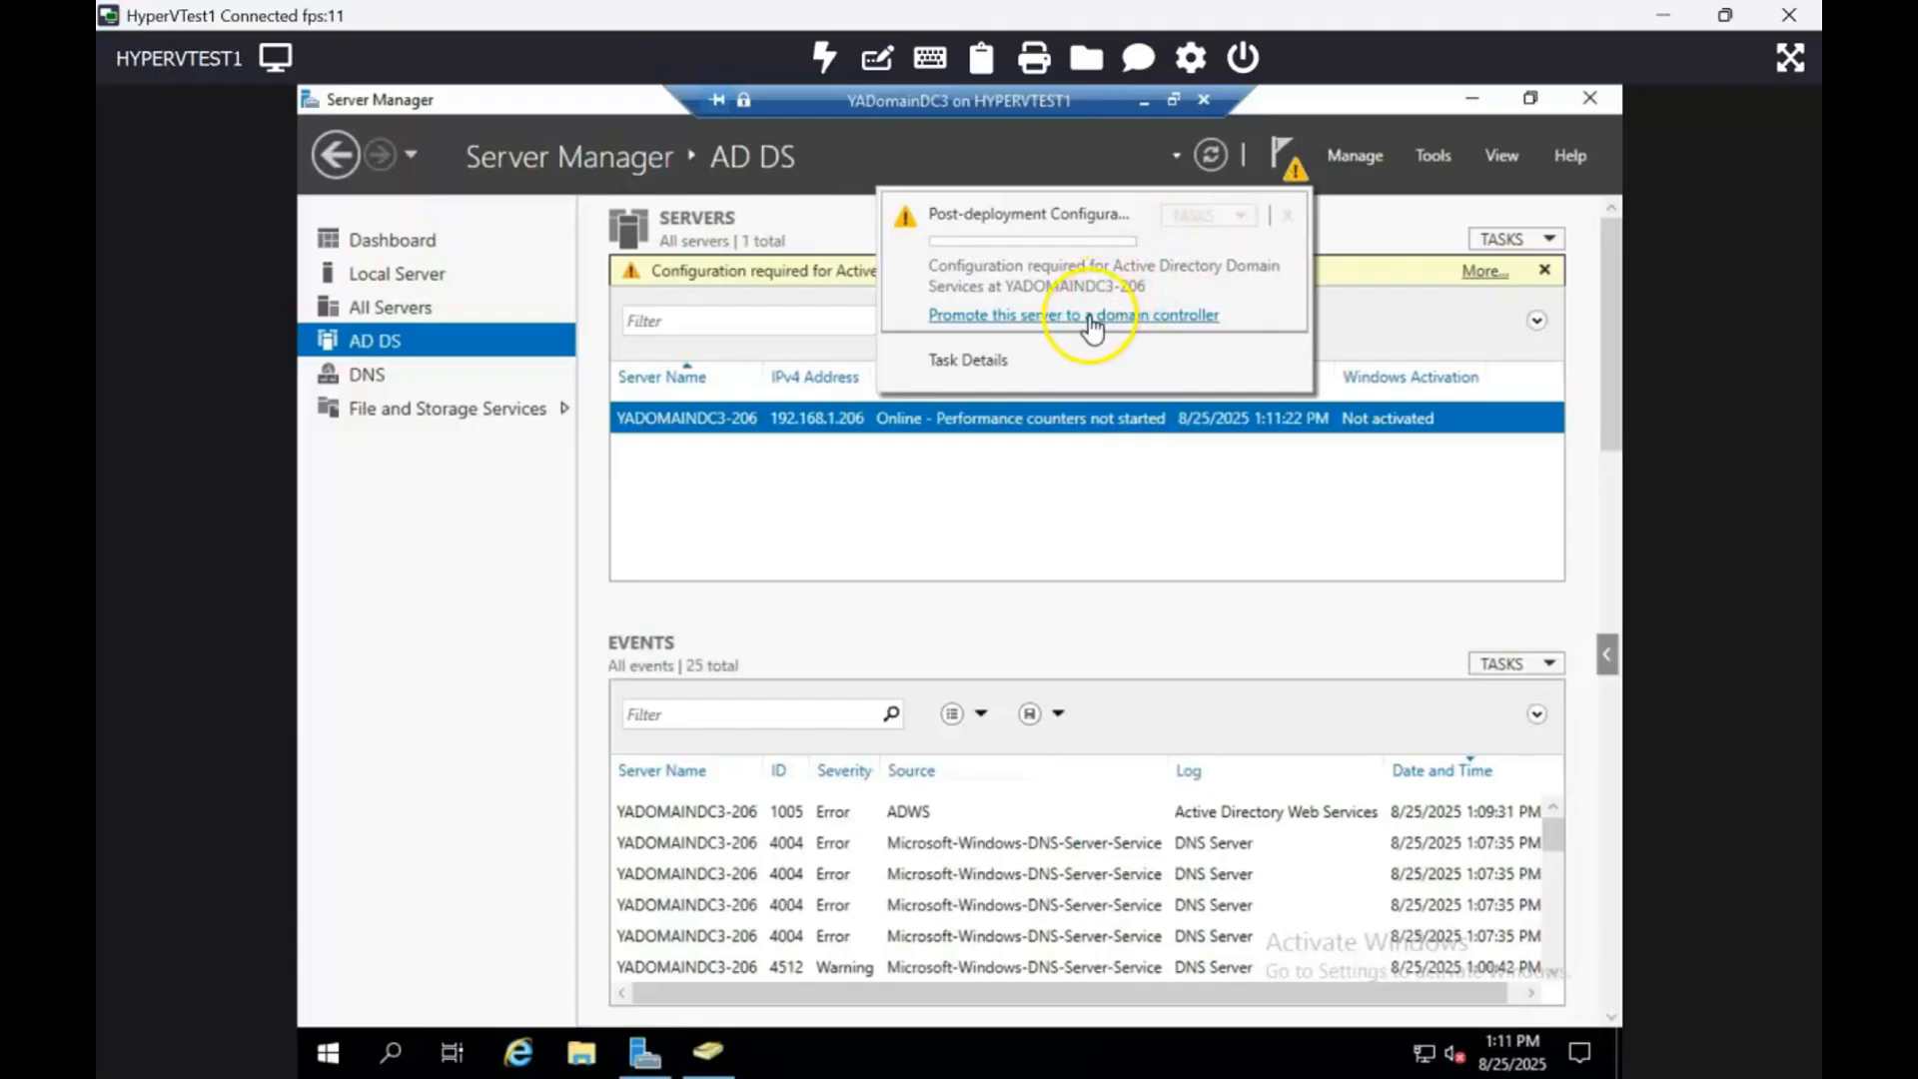
pyautogui.click(1369, 156)
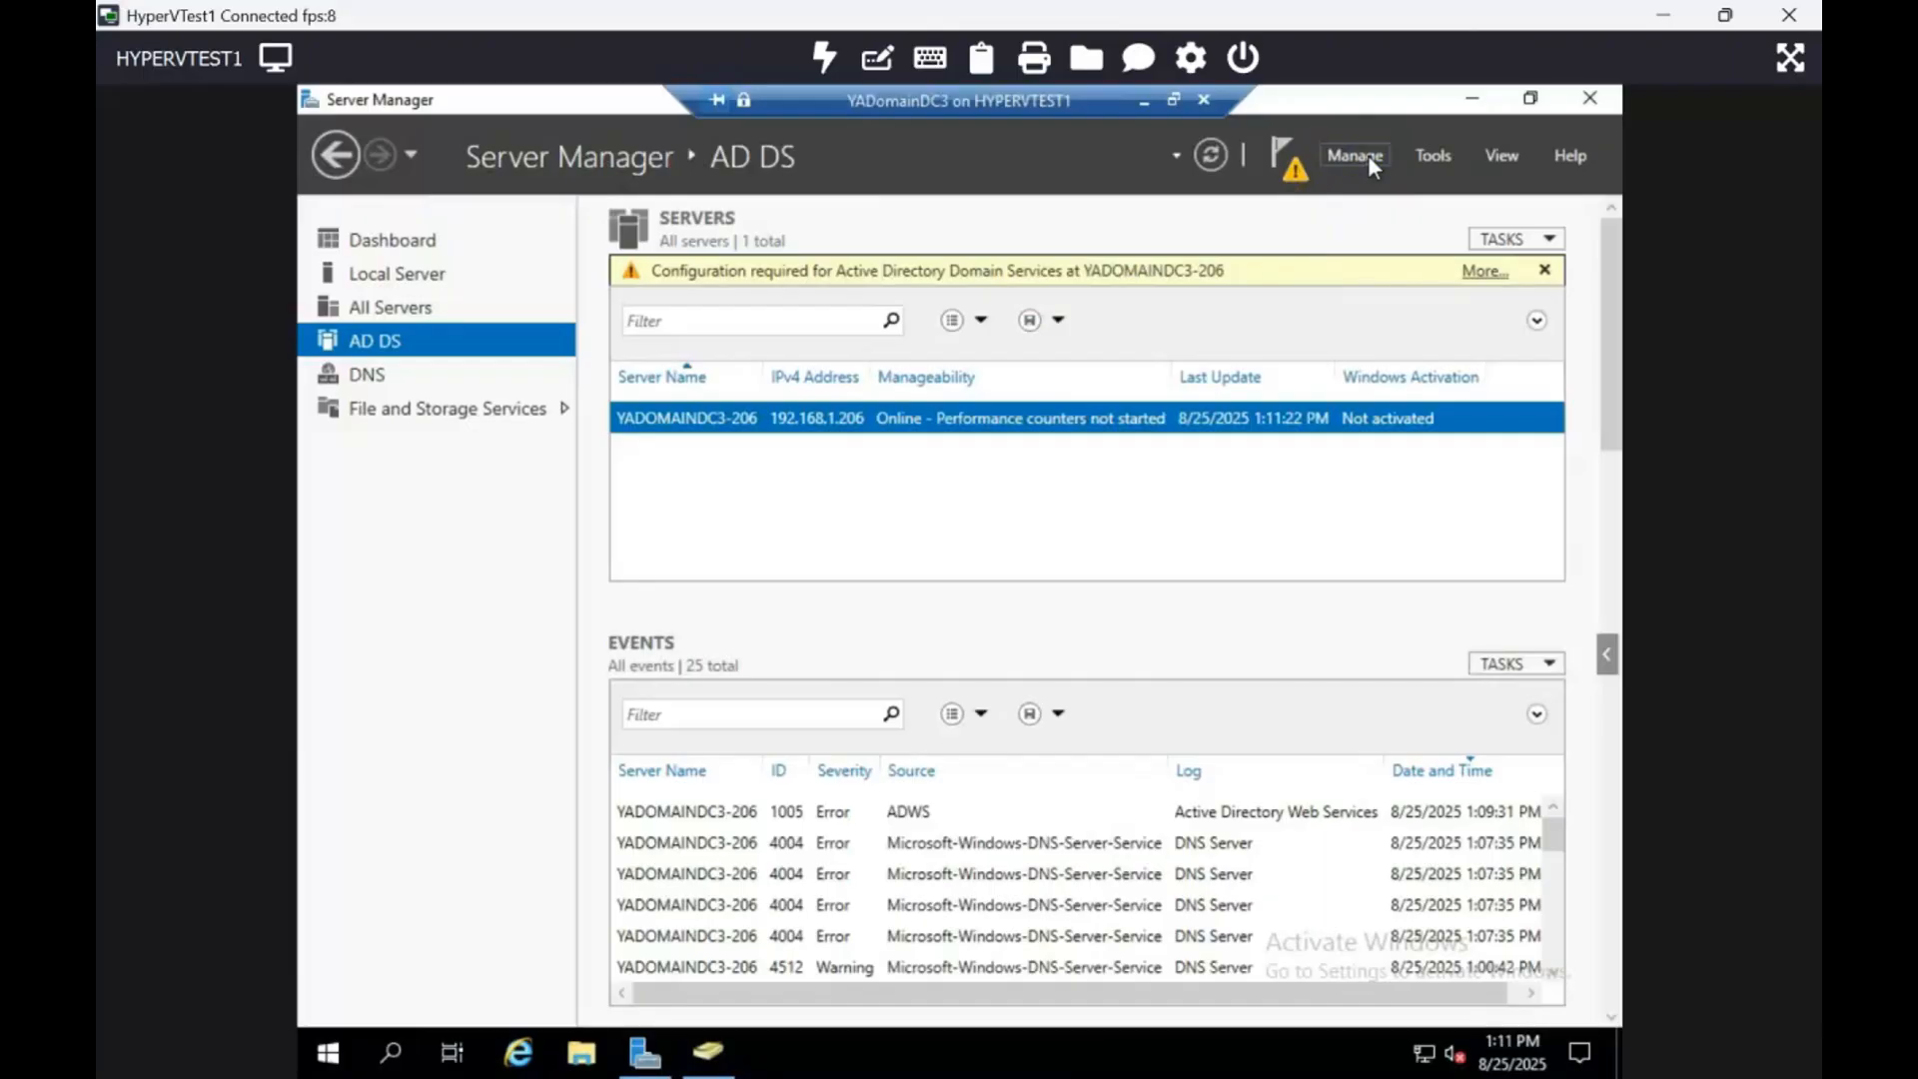
pyautogui.click(1369, 158)
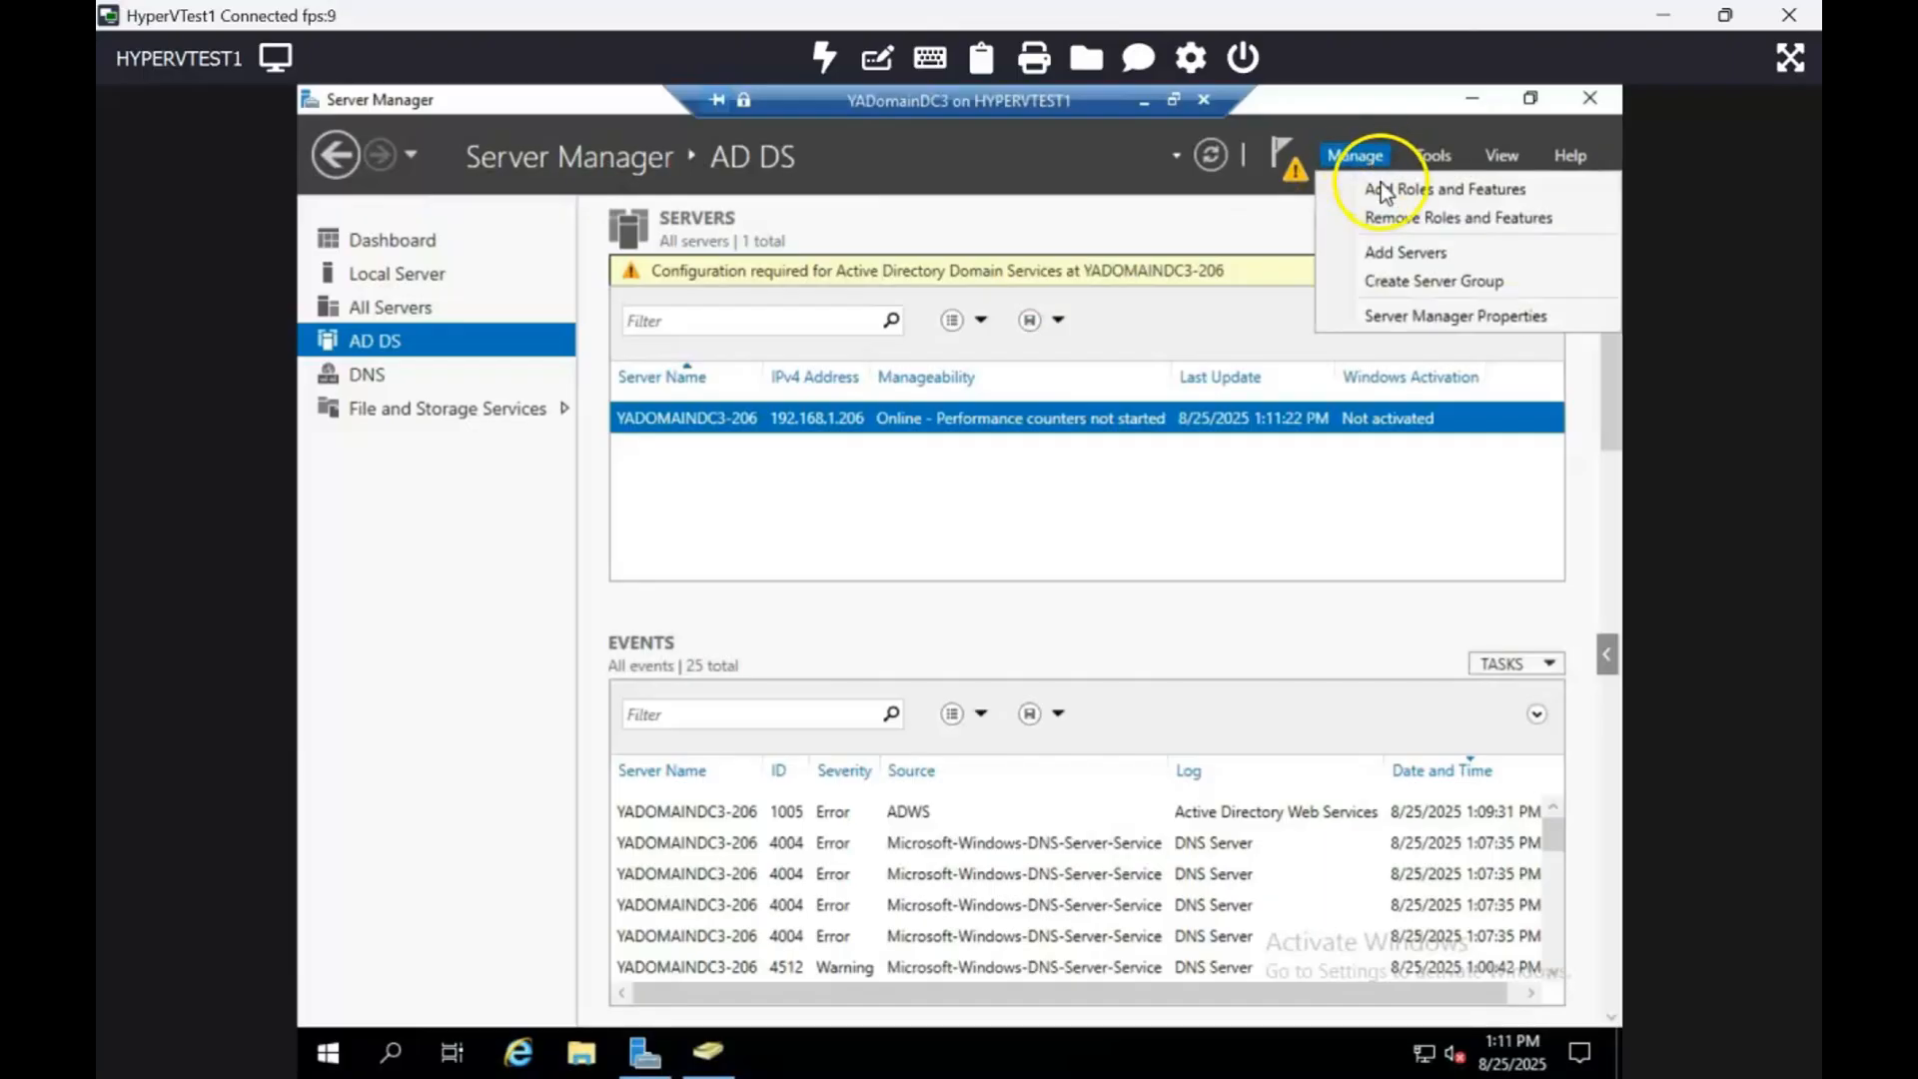
# Step: Remove Active Directory Domain Services with Group Policy Management and AD DS tools via Remove Roles and Features
pyautogui.click(1429, 218)
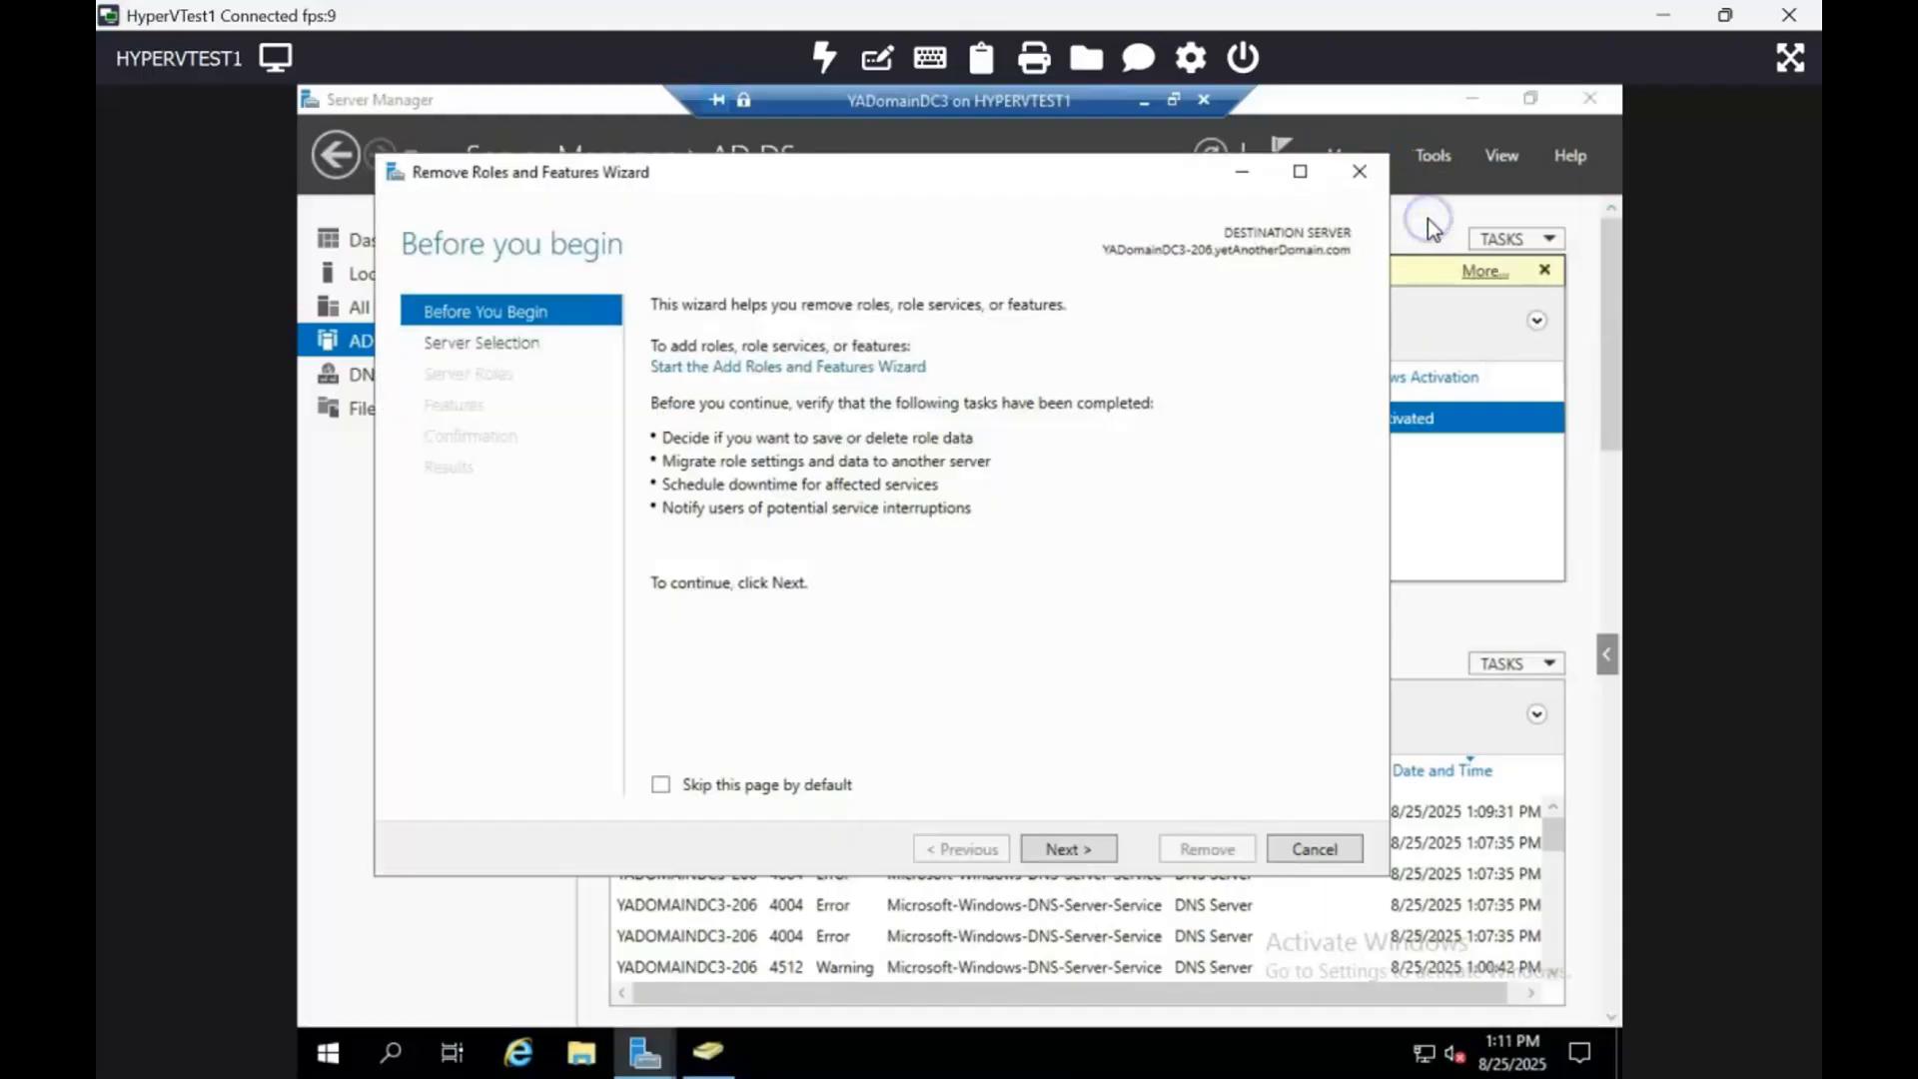
pyautogui.click(1088, 848)
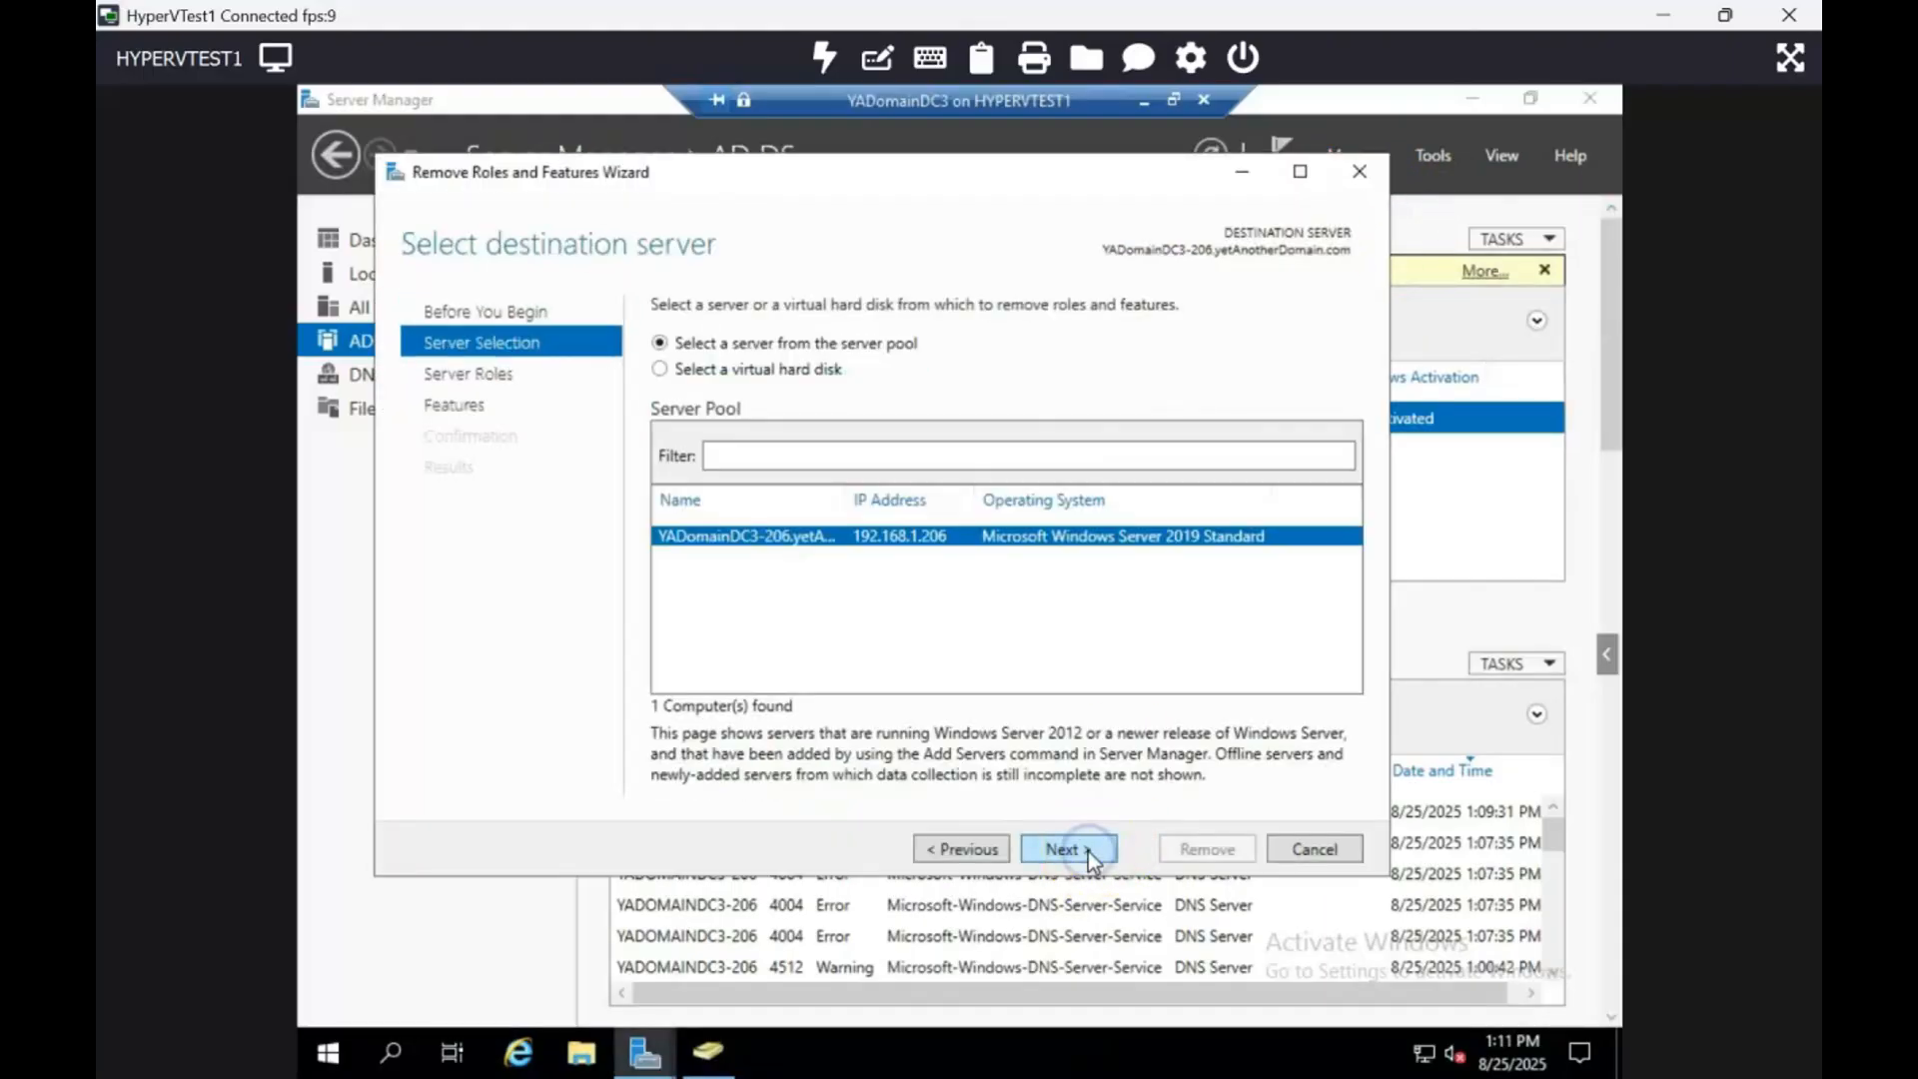
pyautogui.click(1087, 849)
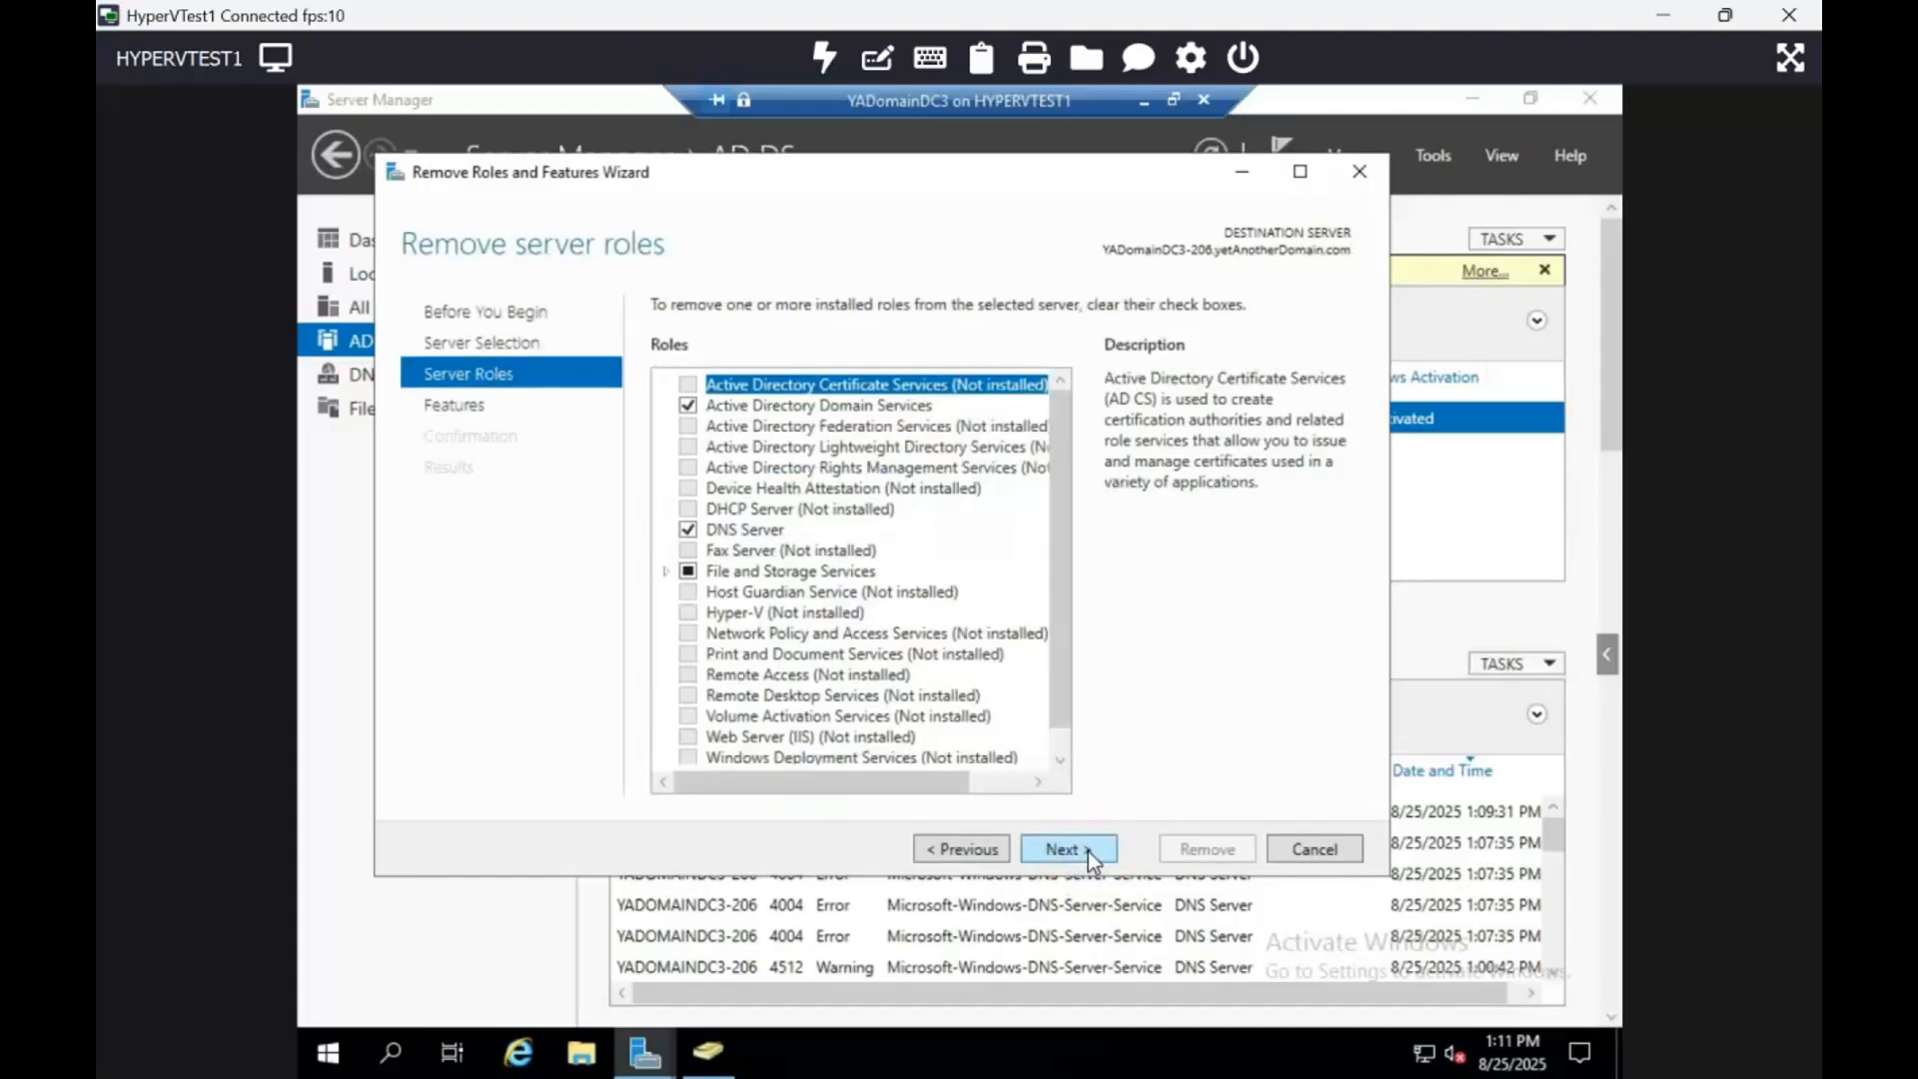
pyautogui.click(687, 405)
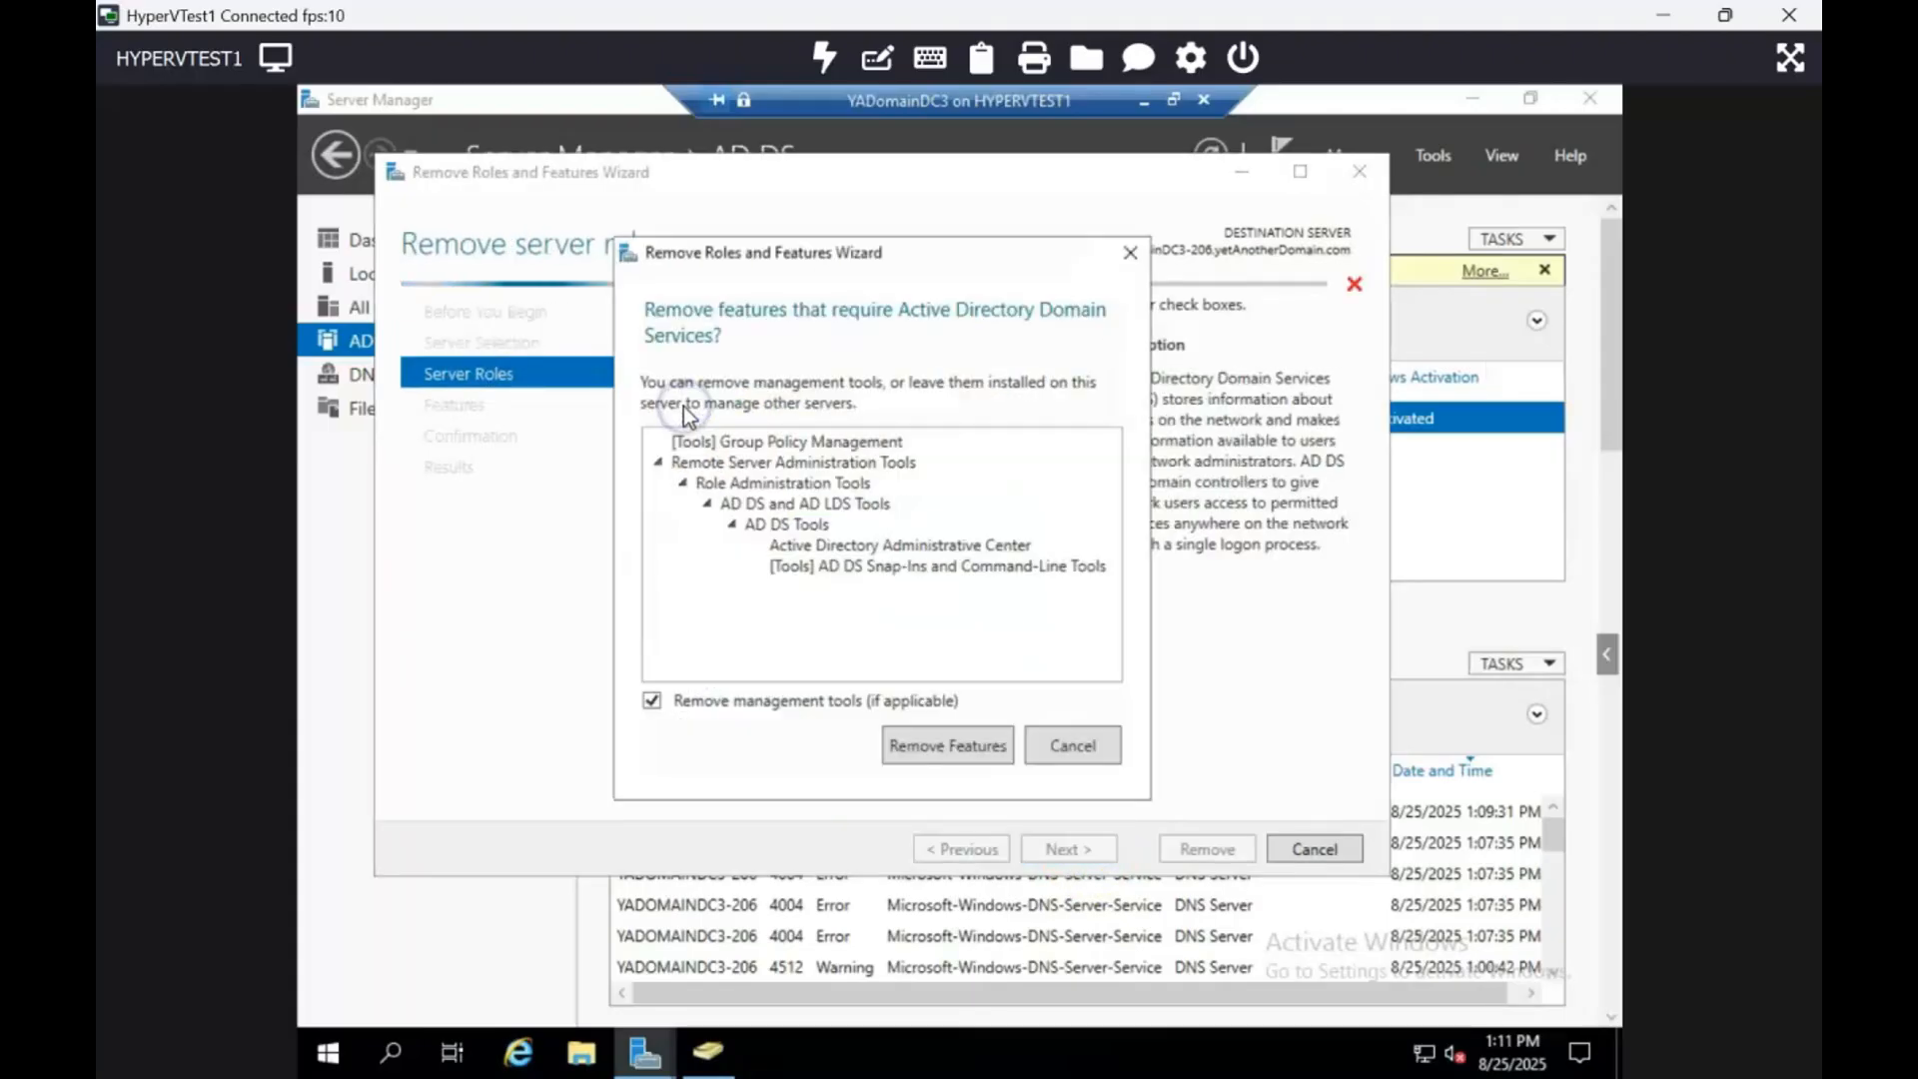
pyautogui.click(948, 745)
pyautogui.click(1111, 857)
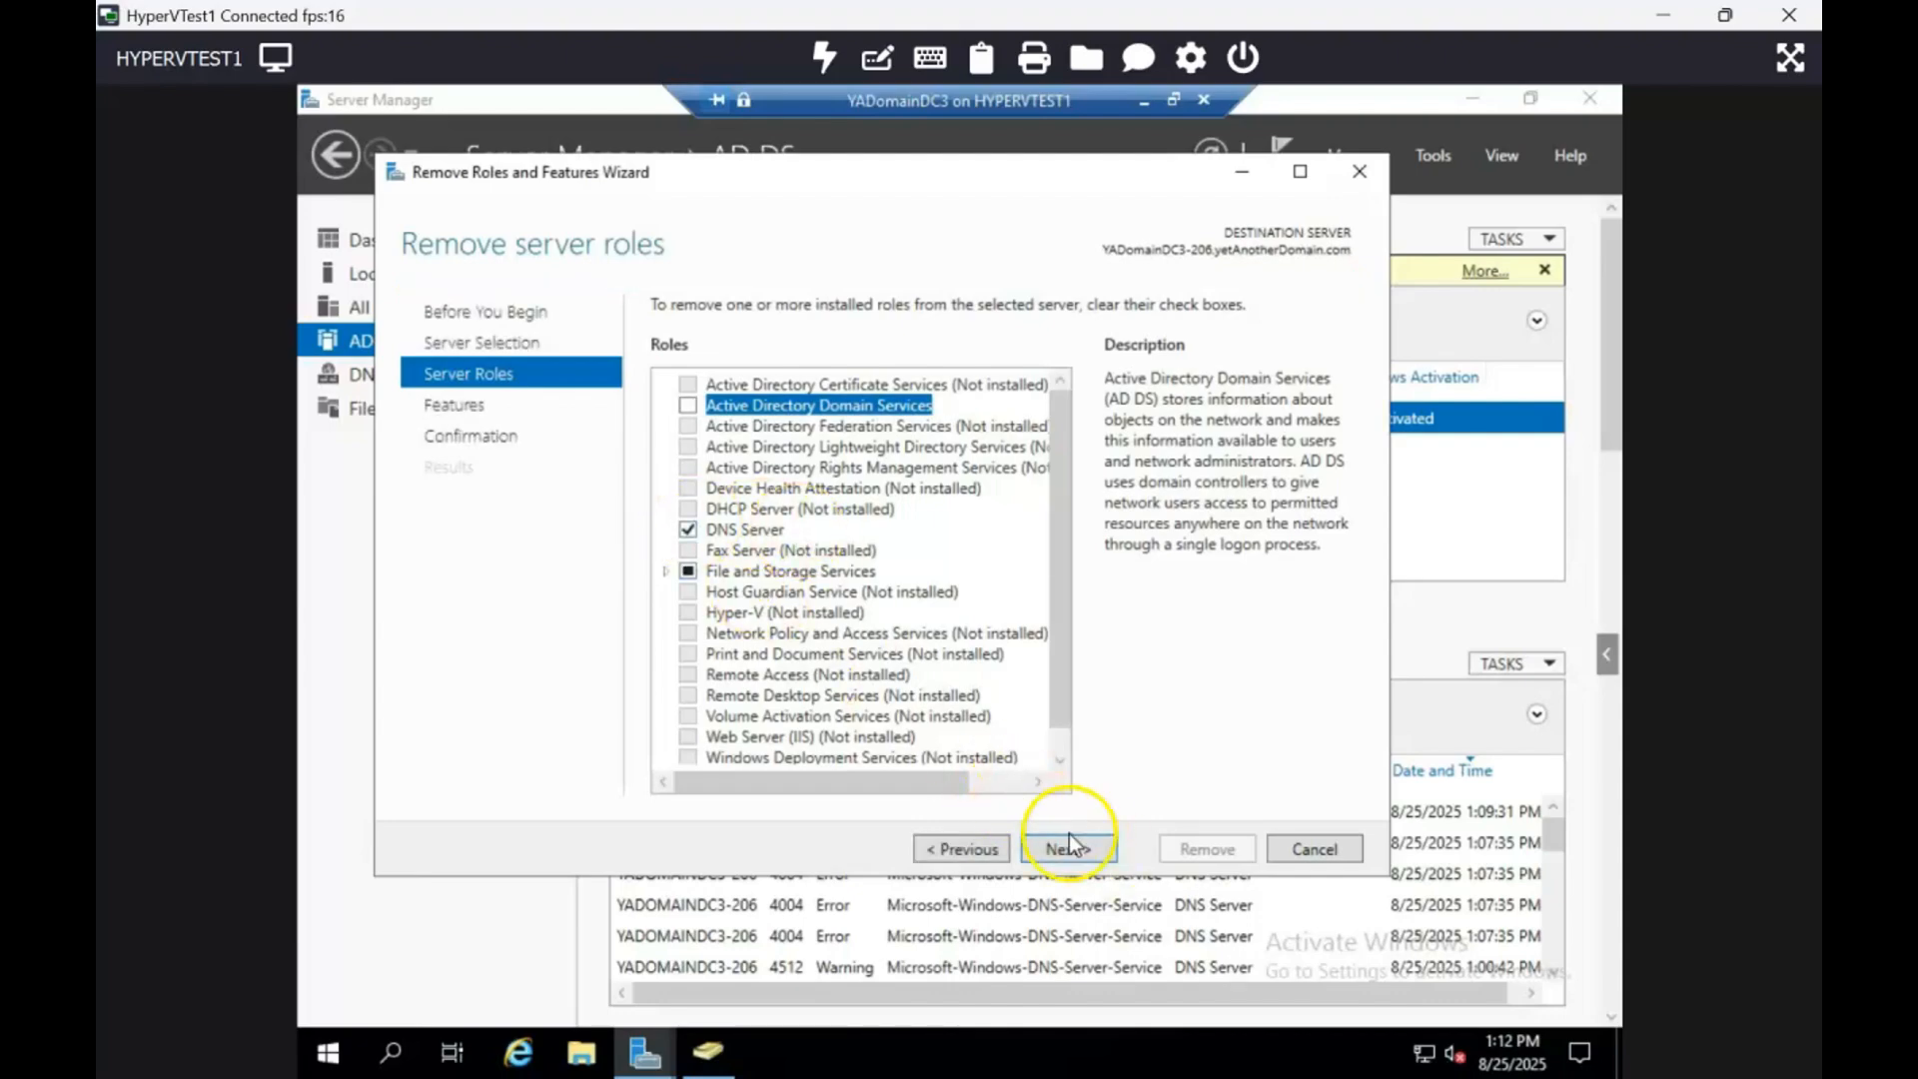
pyautogui.click(1069, 839)
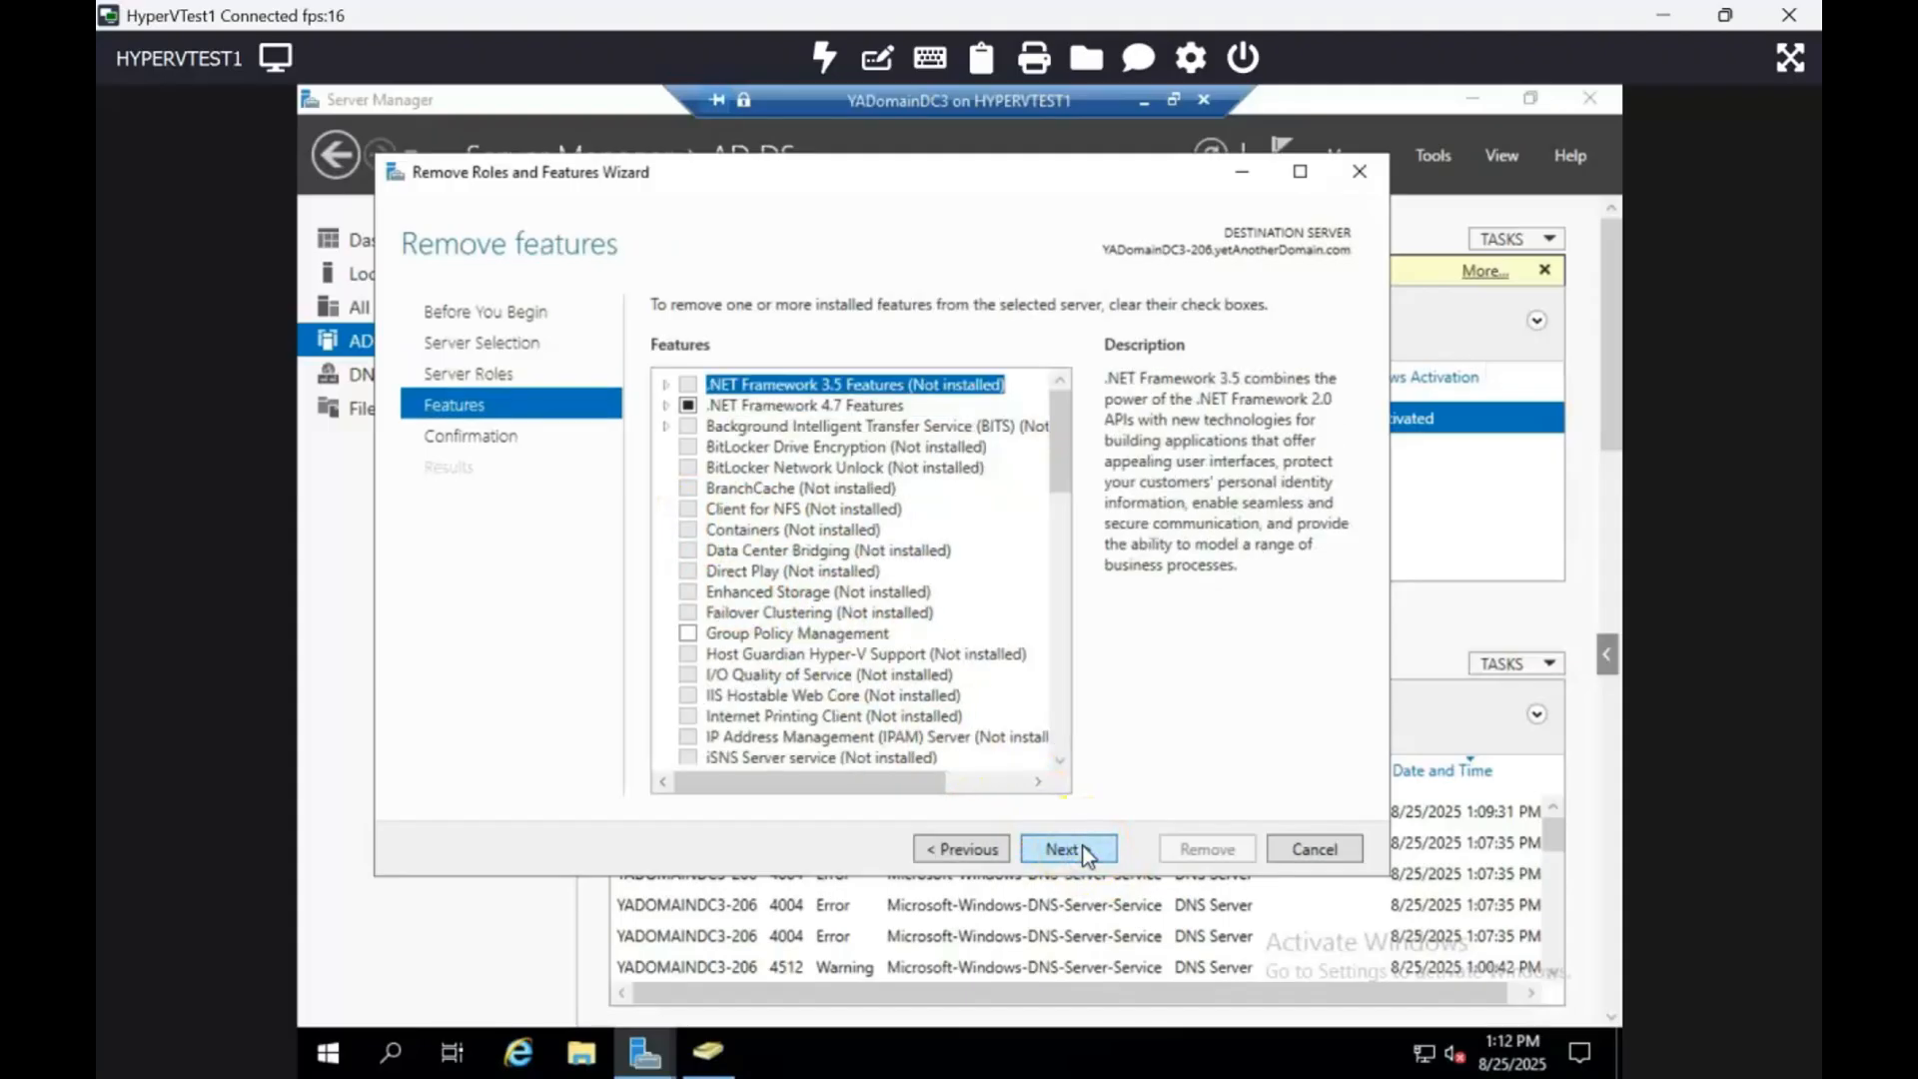
pyautogui.click(1086, 852)
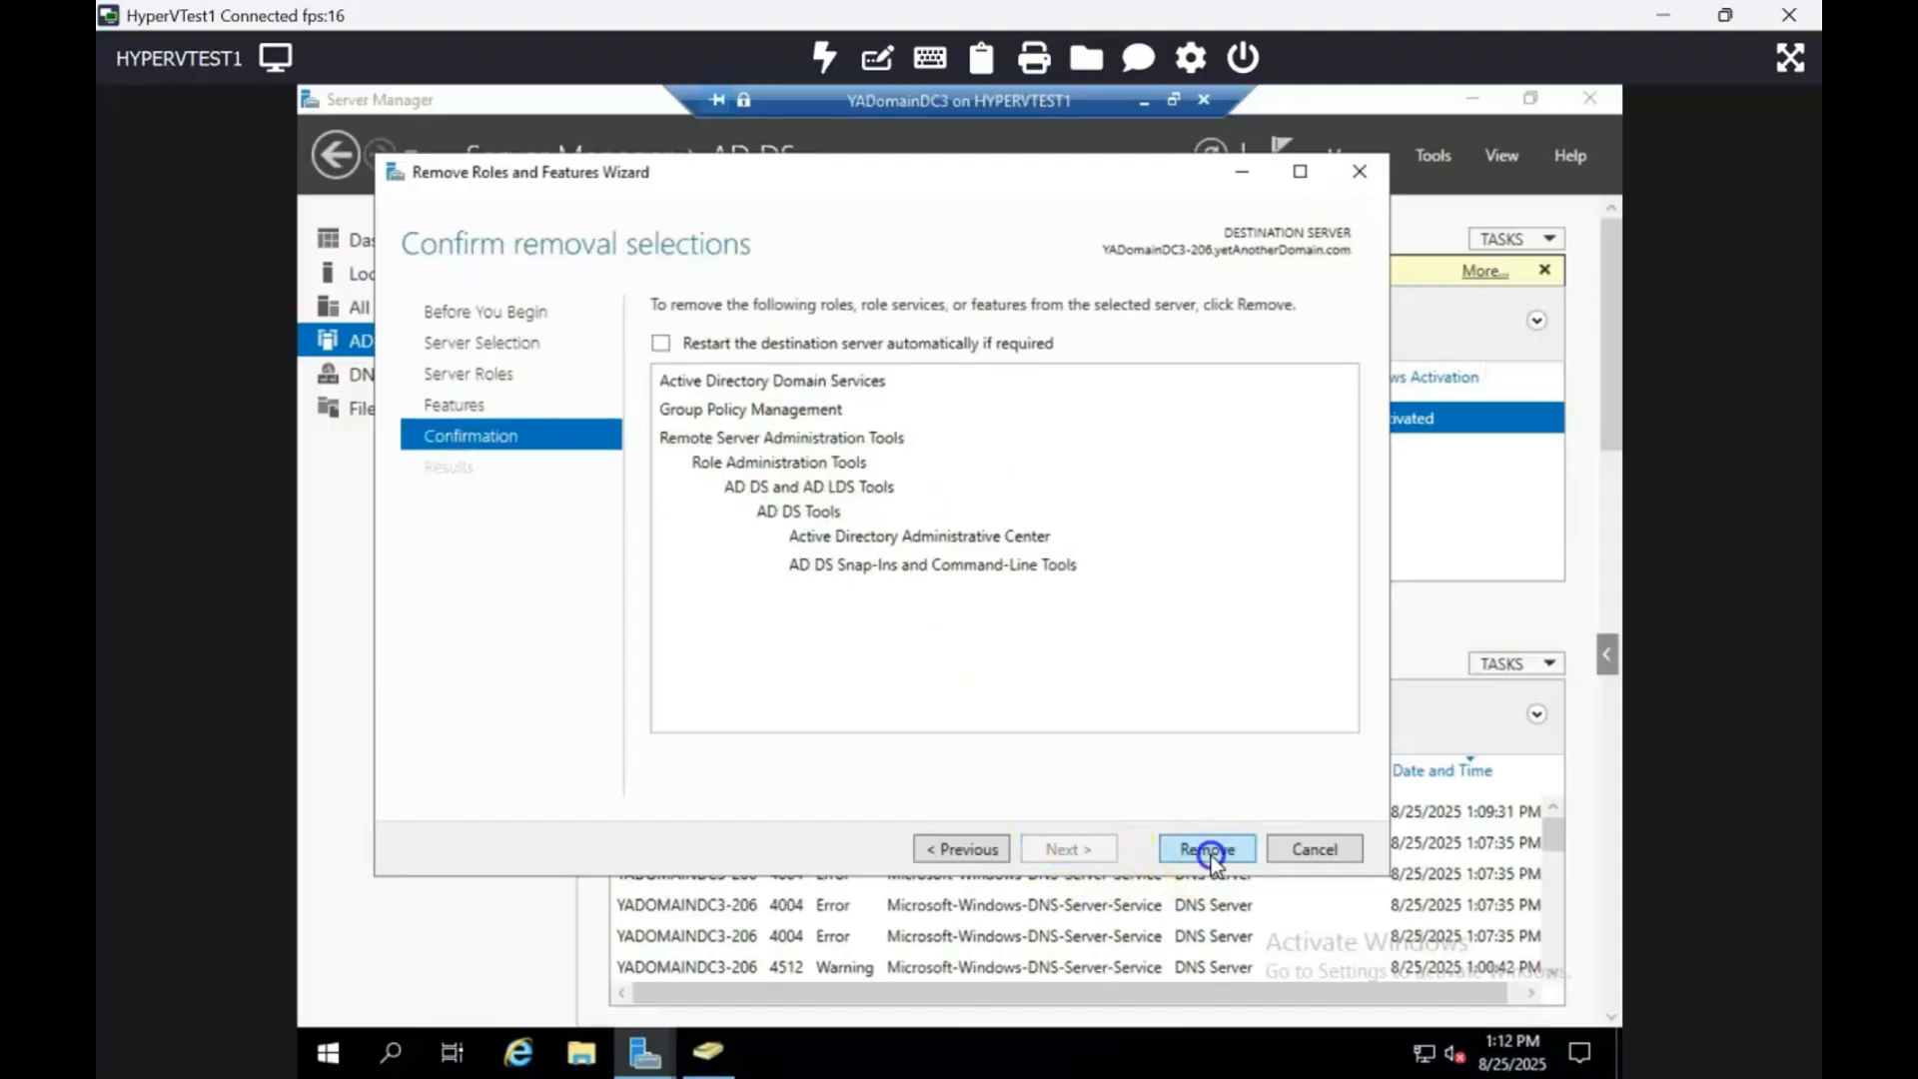
pyautogui.click(1208, 851)
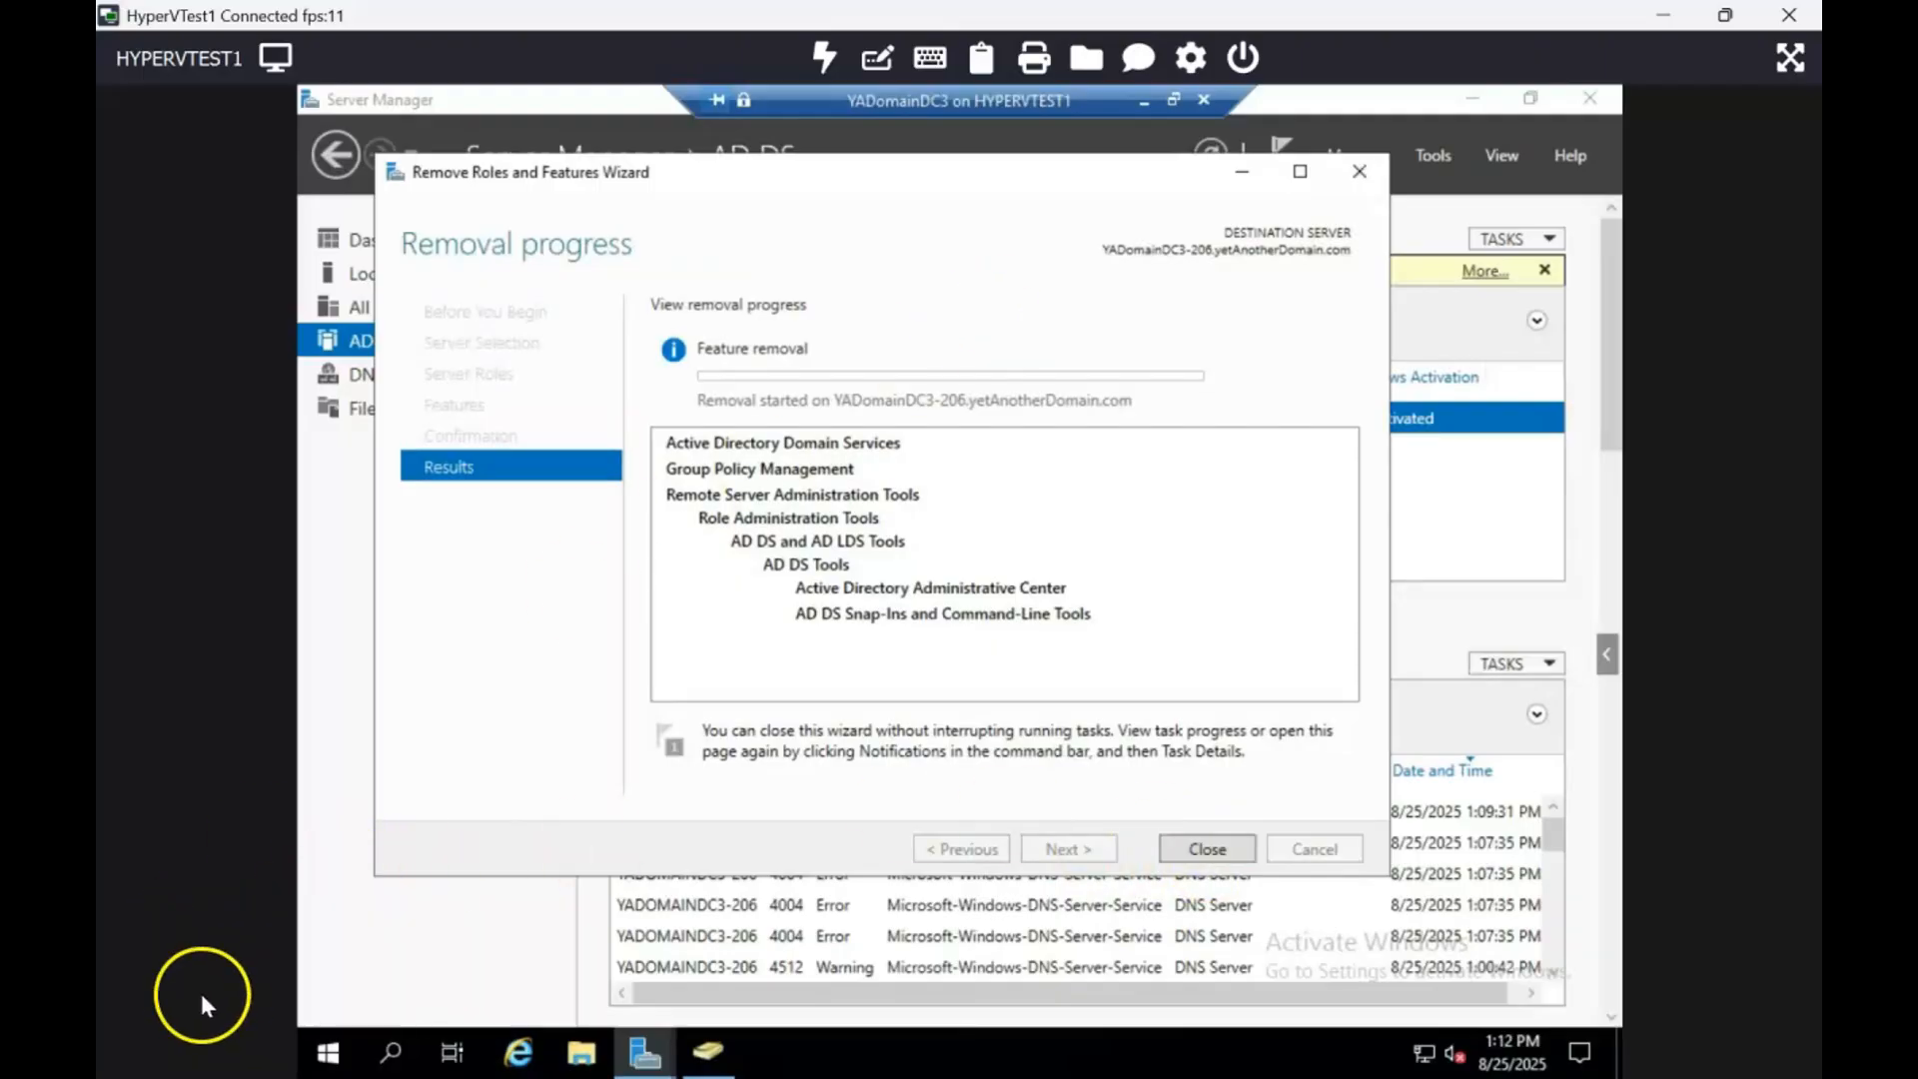
# Step: Connect to the YetAnotherDomain.com VM from Hyper-V Manager and sign in as administrator
pyautogui.click(1140, 104)
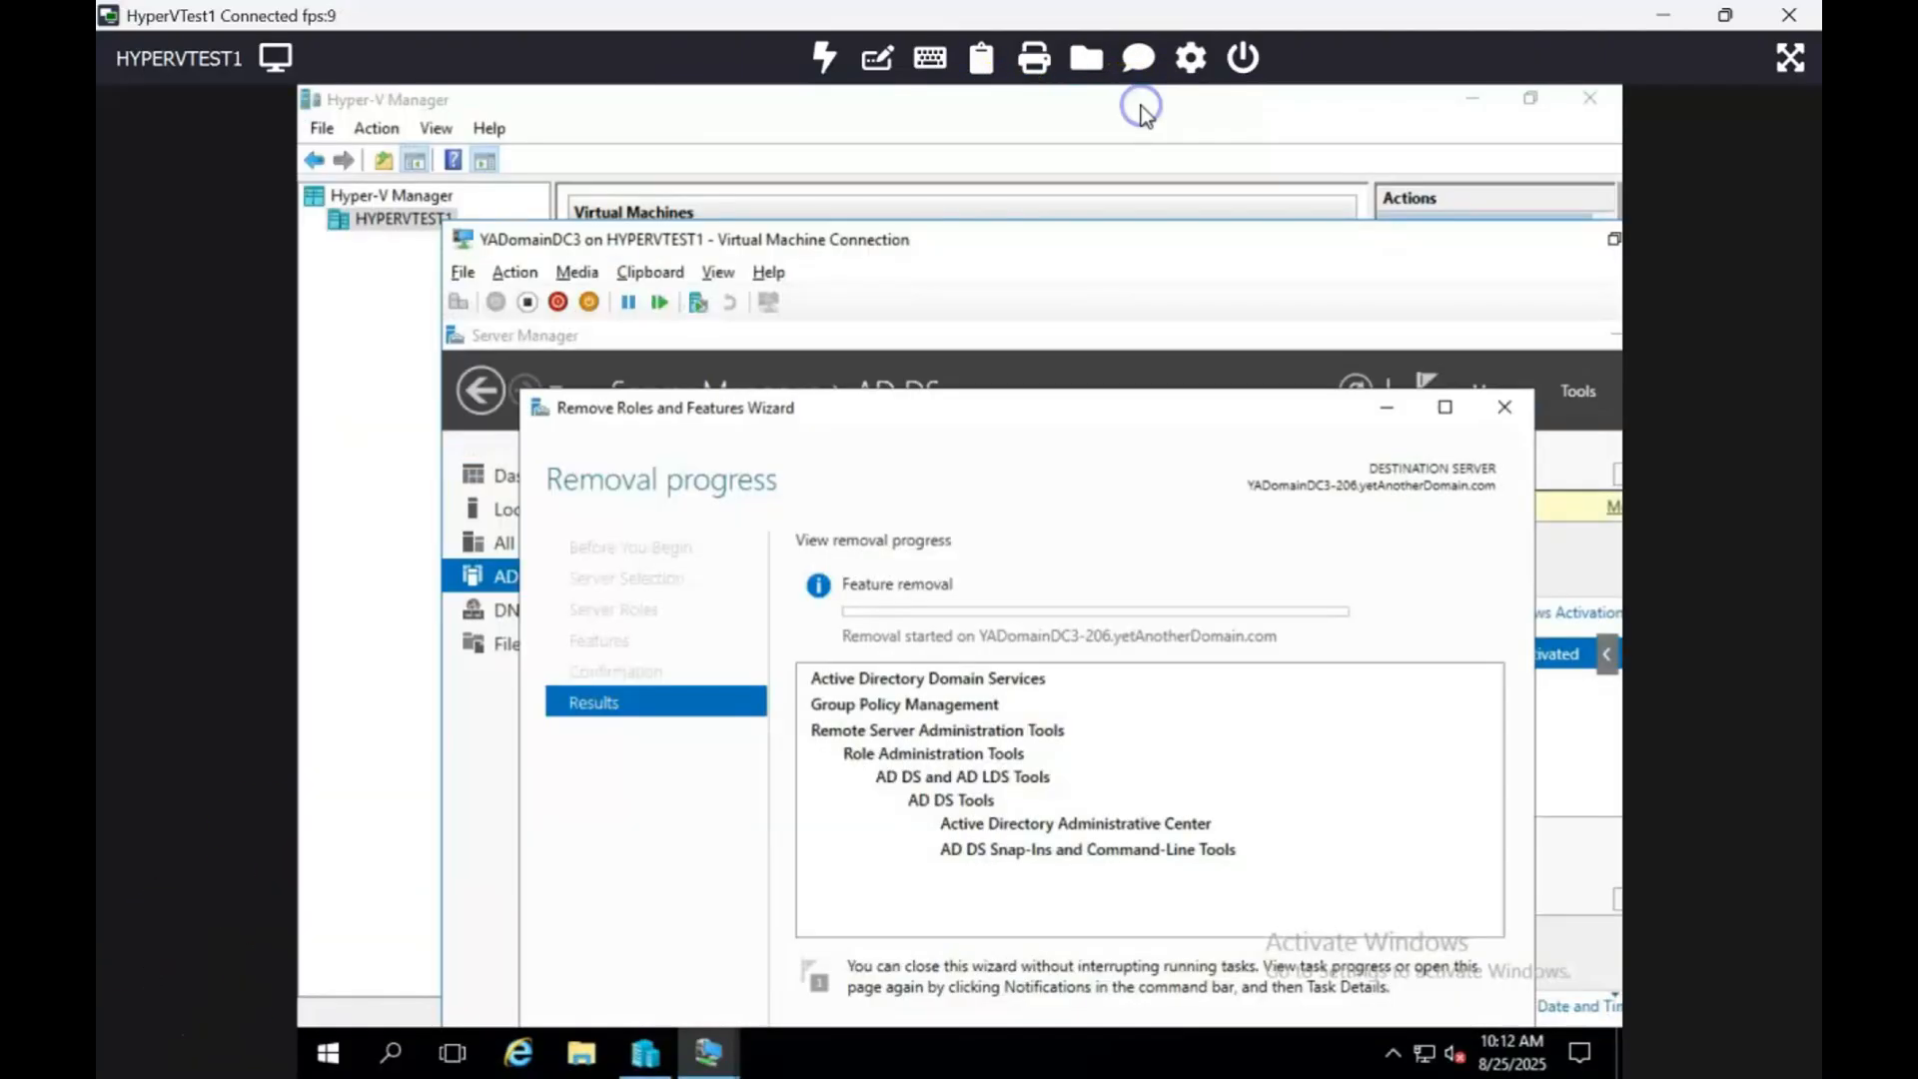
pyautogui.click(1140, 104)
pyautogui.click(661, 494)
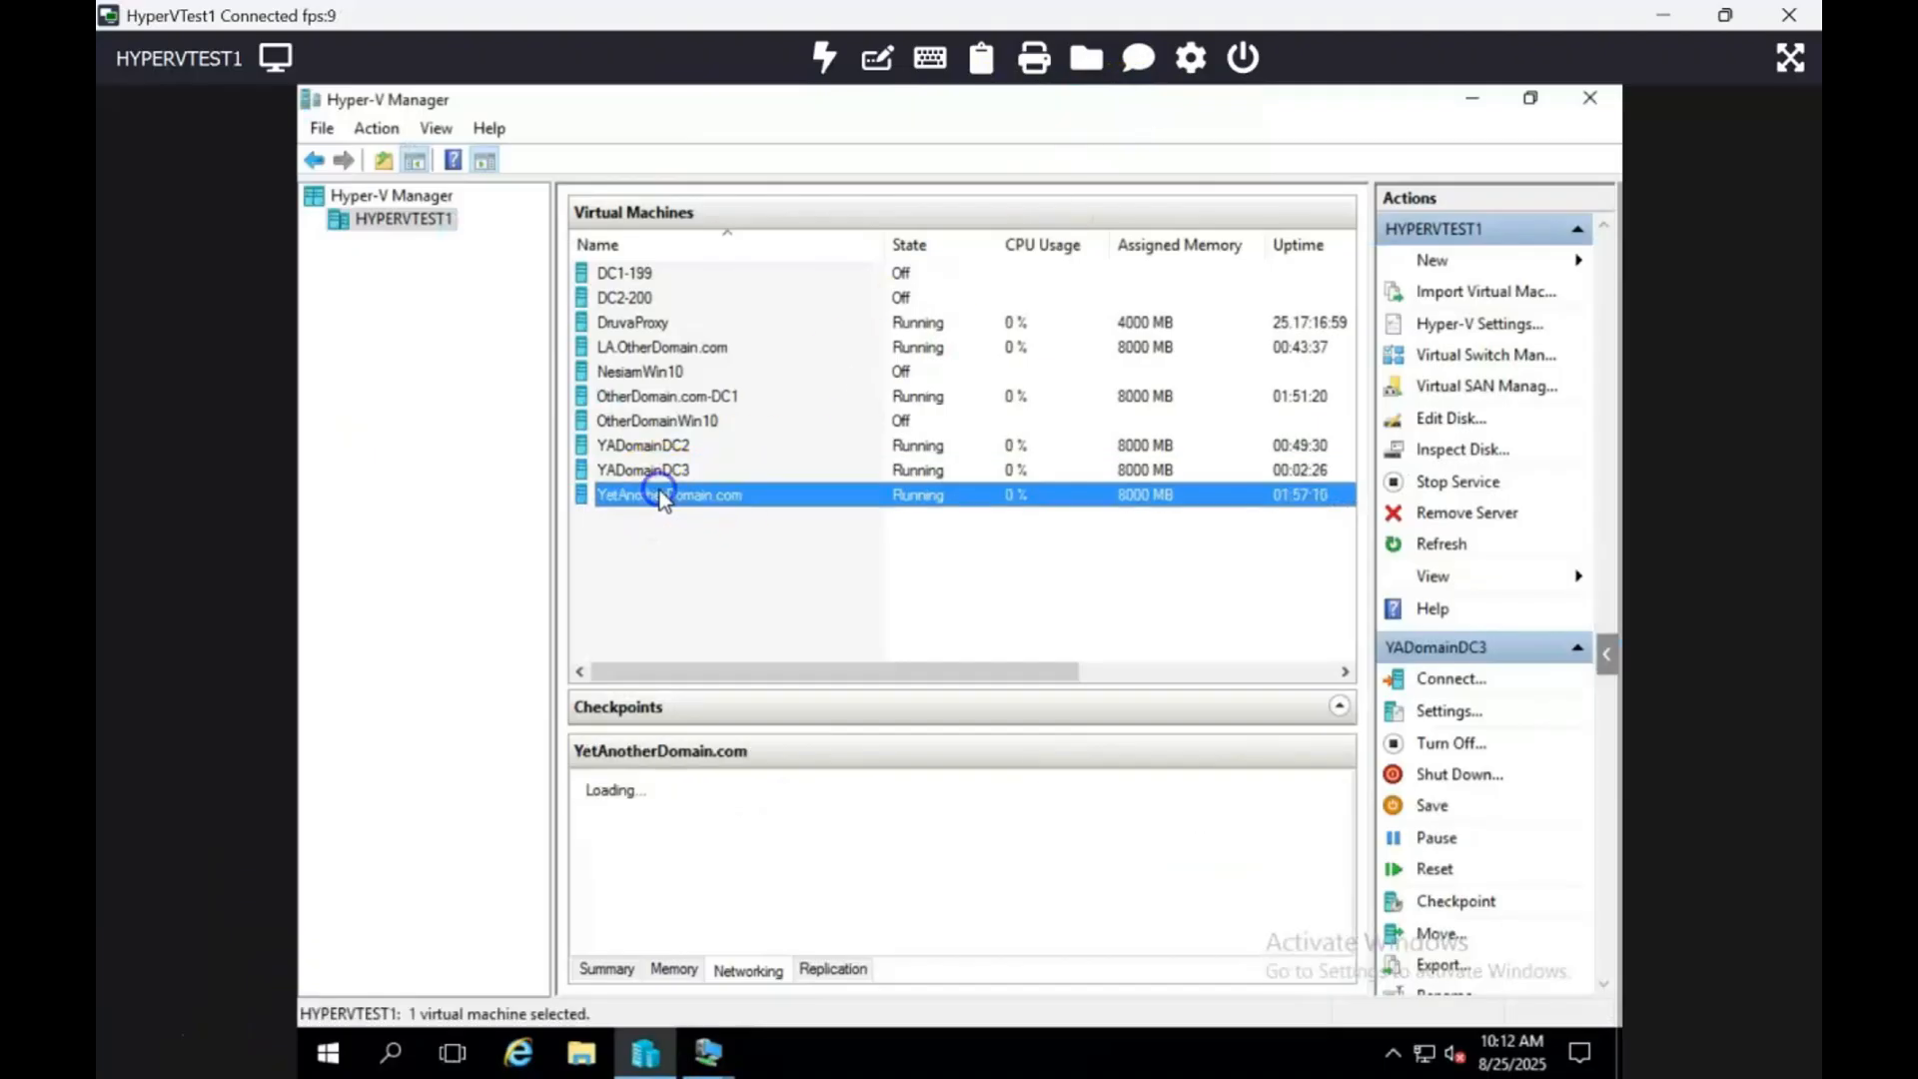
pyautogui.rightClick(661, 494)
pyautogui.click(715, 513)
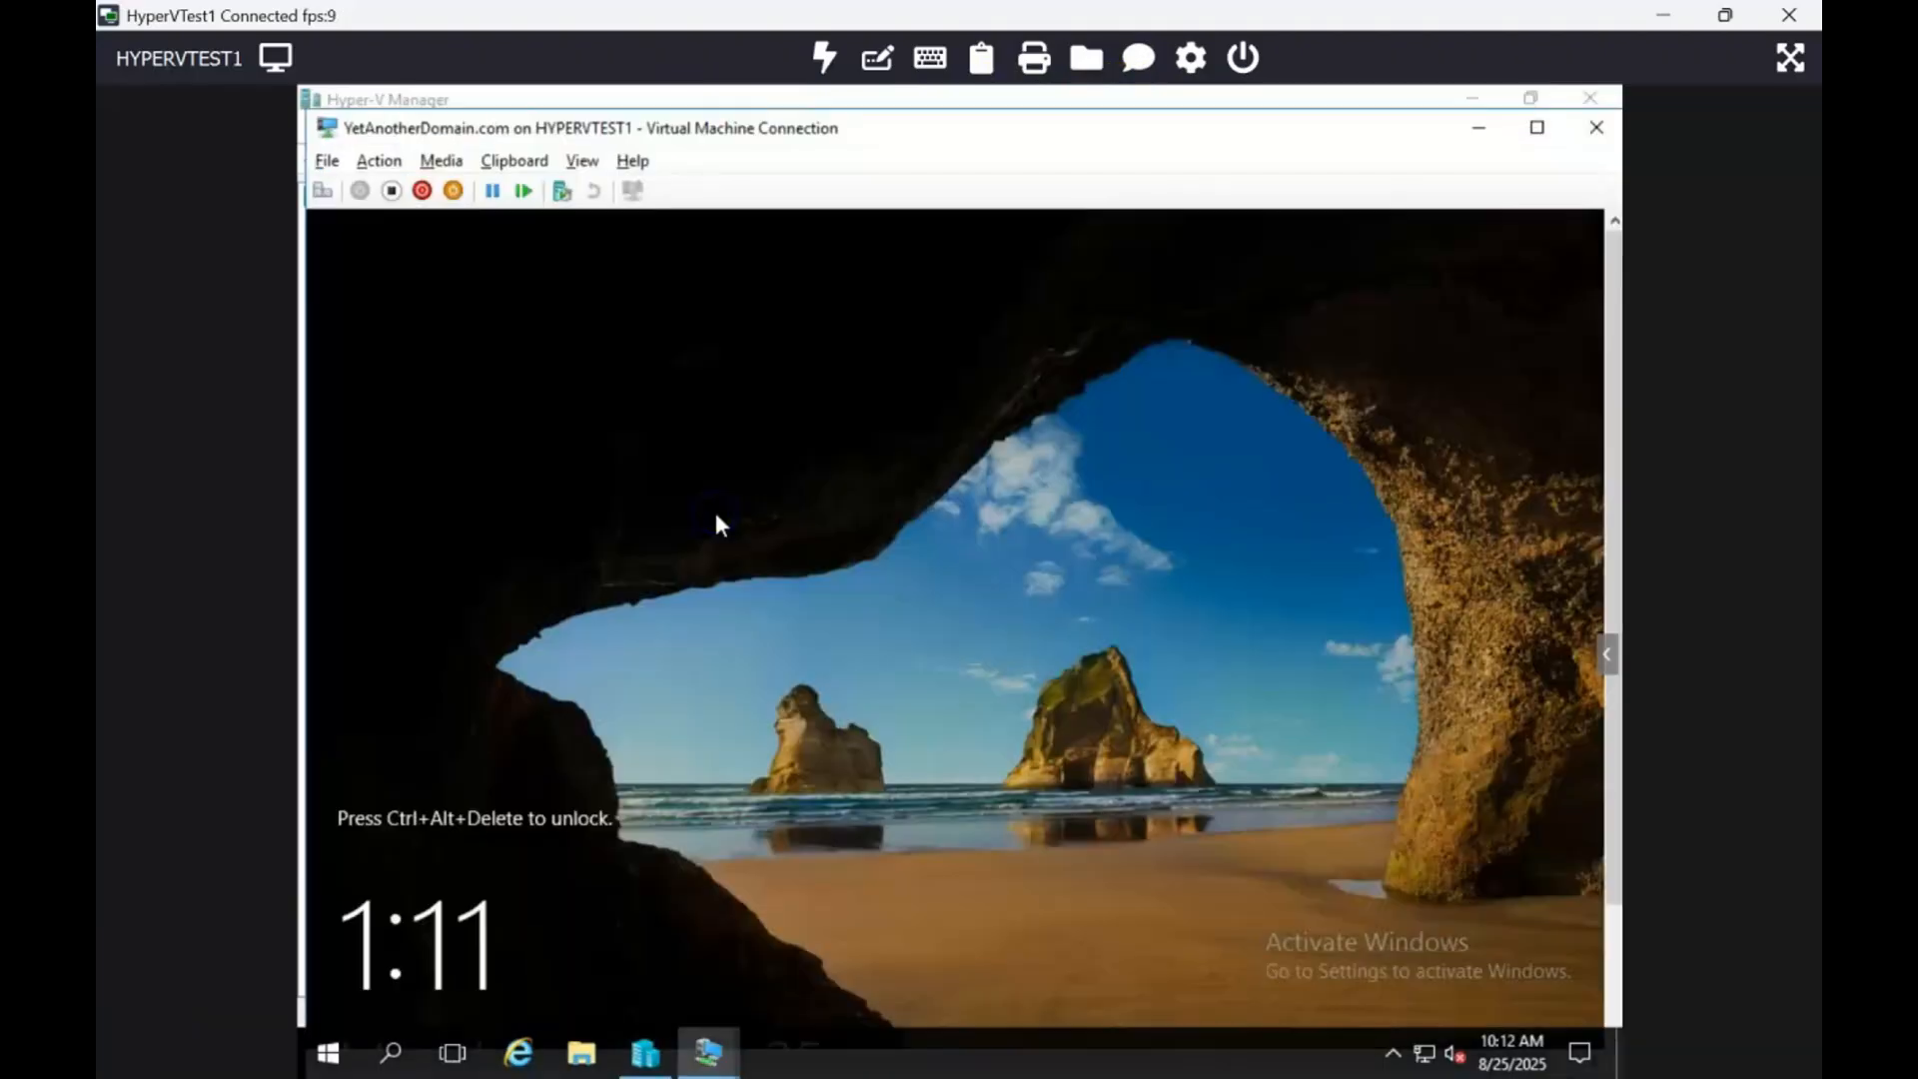
pyautogui.click(314, 200)
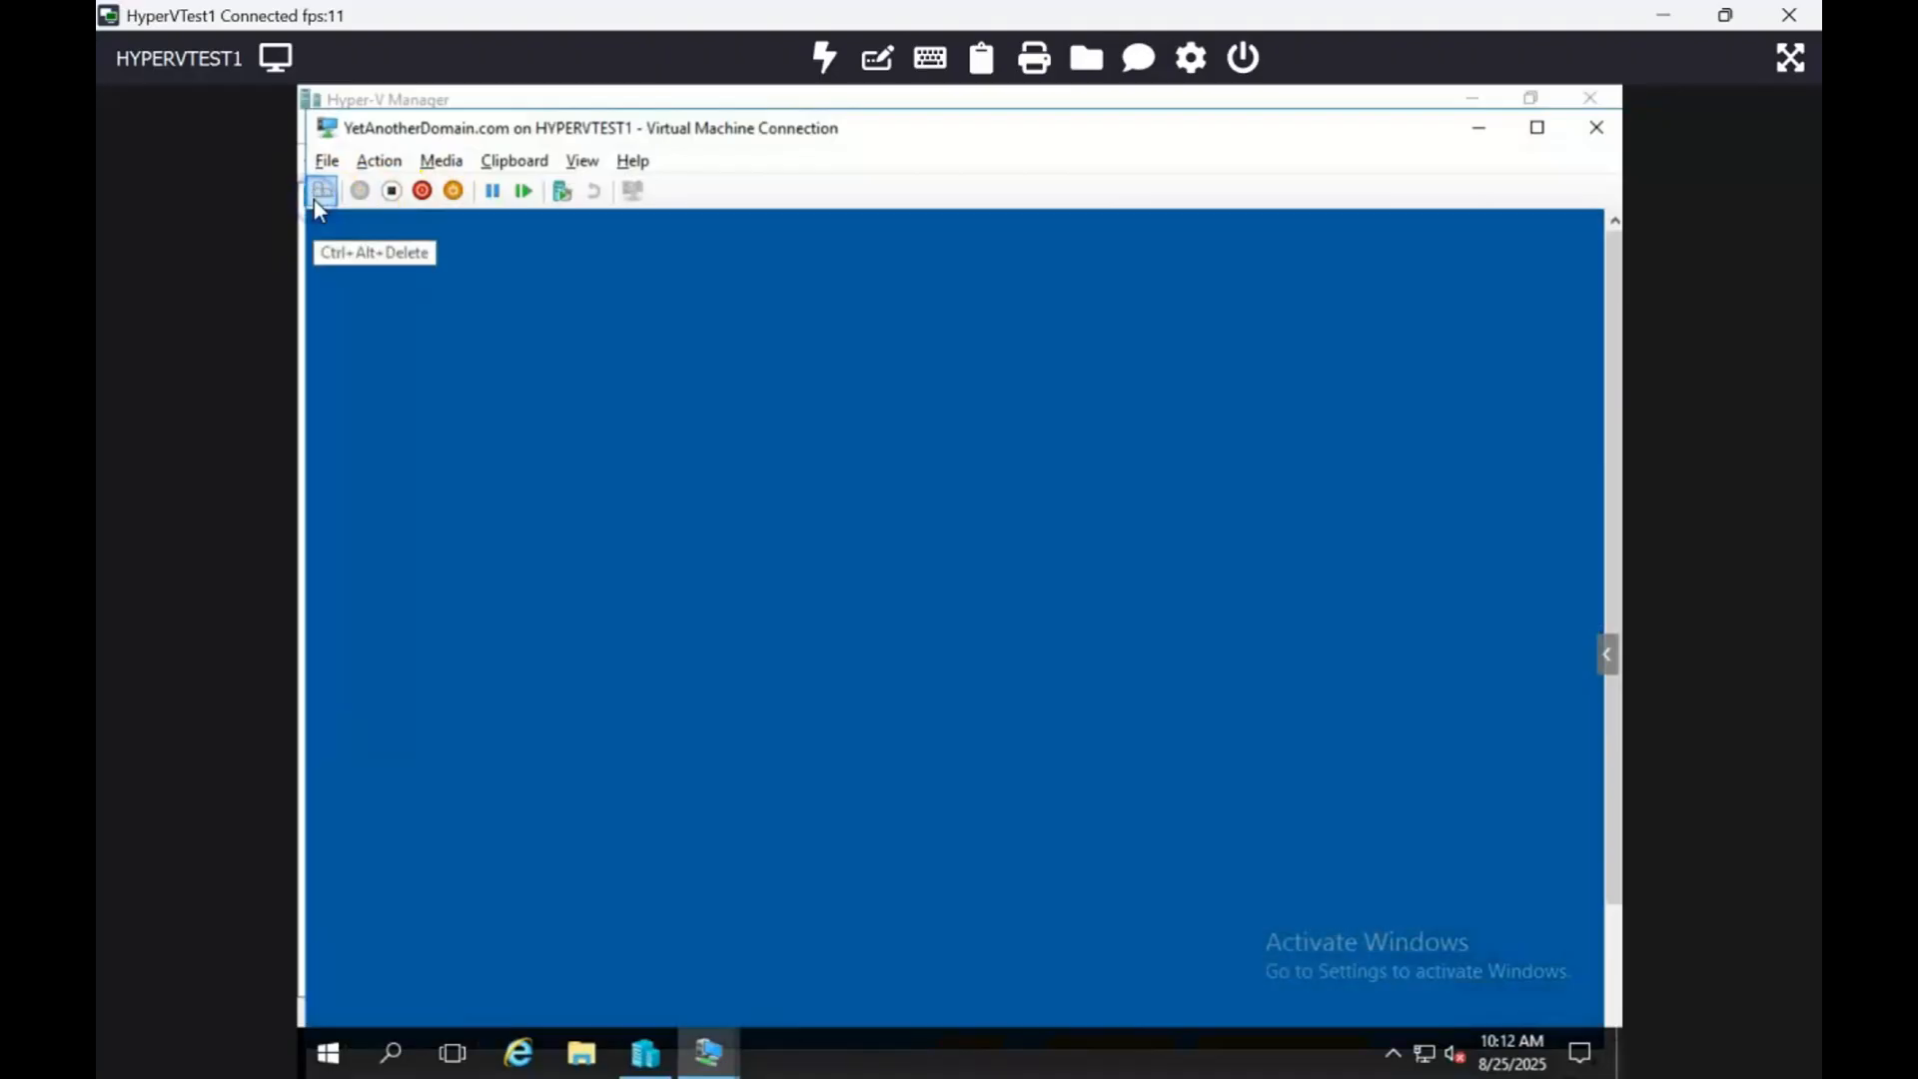
pyautogui.write('••••••••••••••')
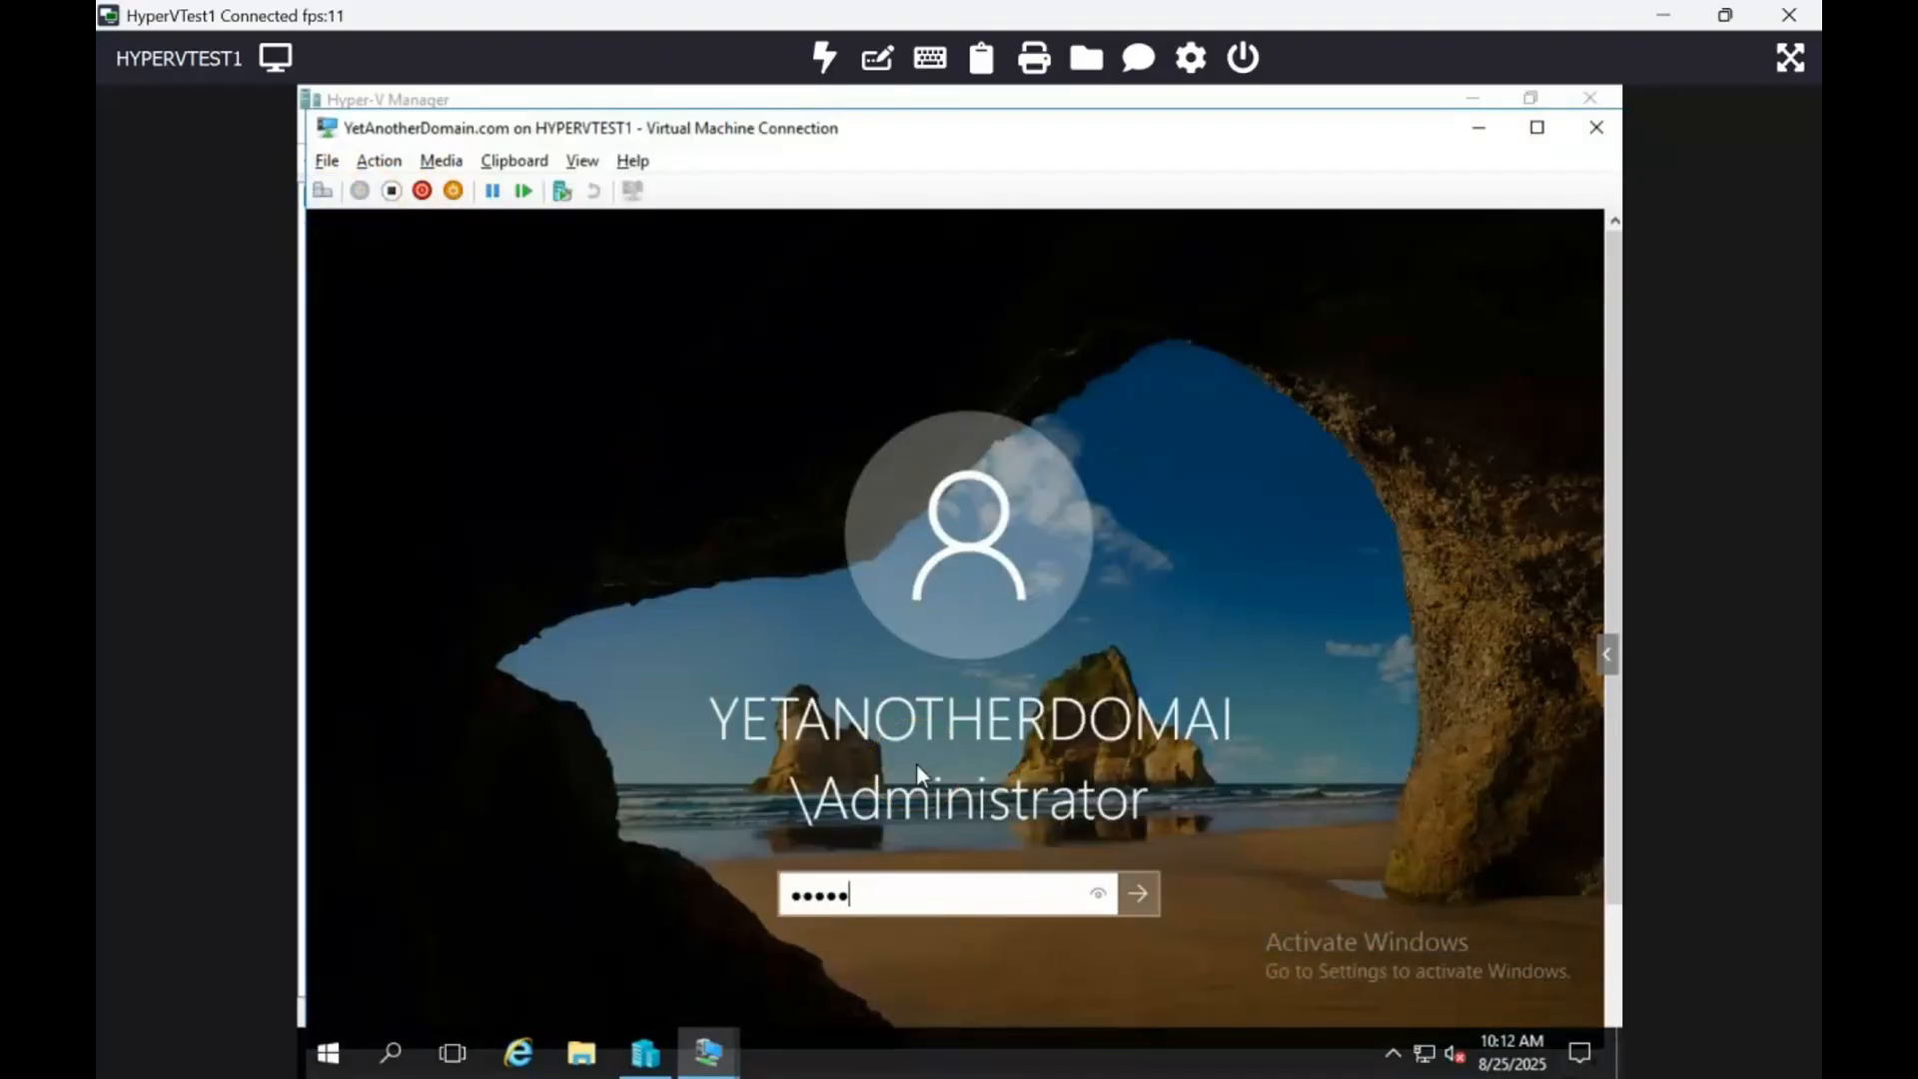
pyautogui.press('Return')
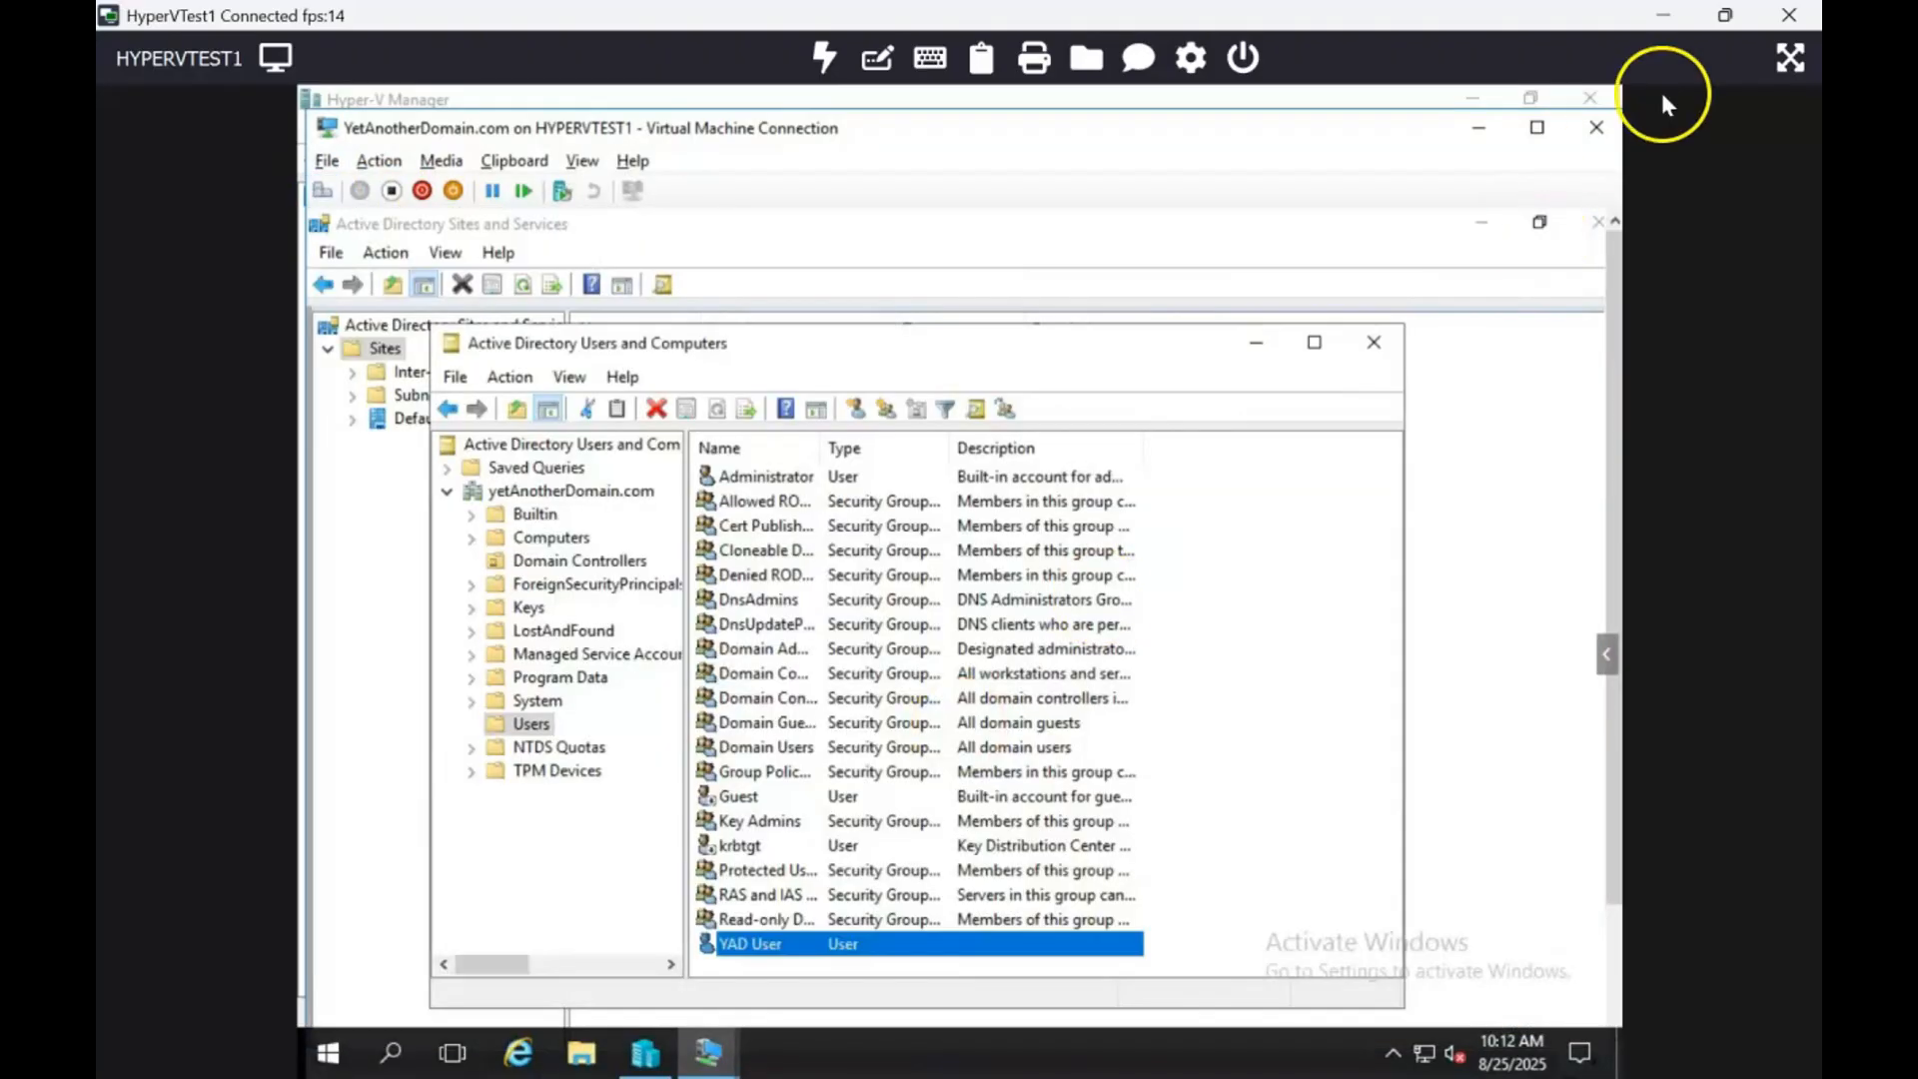
# Step: Refresh Domain Controllers to list YADOMAINDC2-205 and YET-ANOTHER-DOM
pyautogui.click(1536, 127)
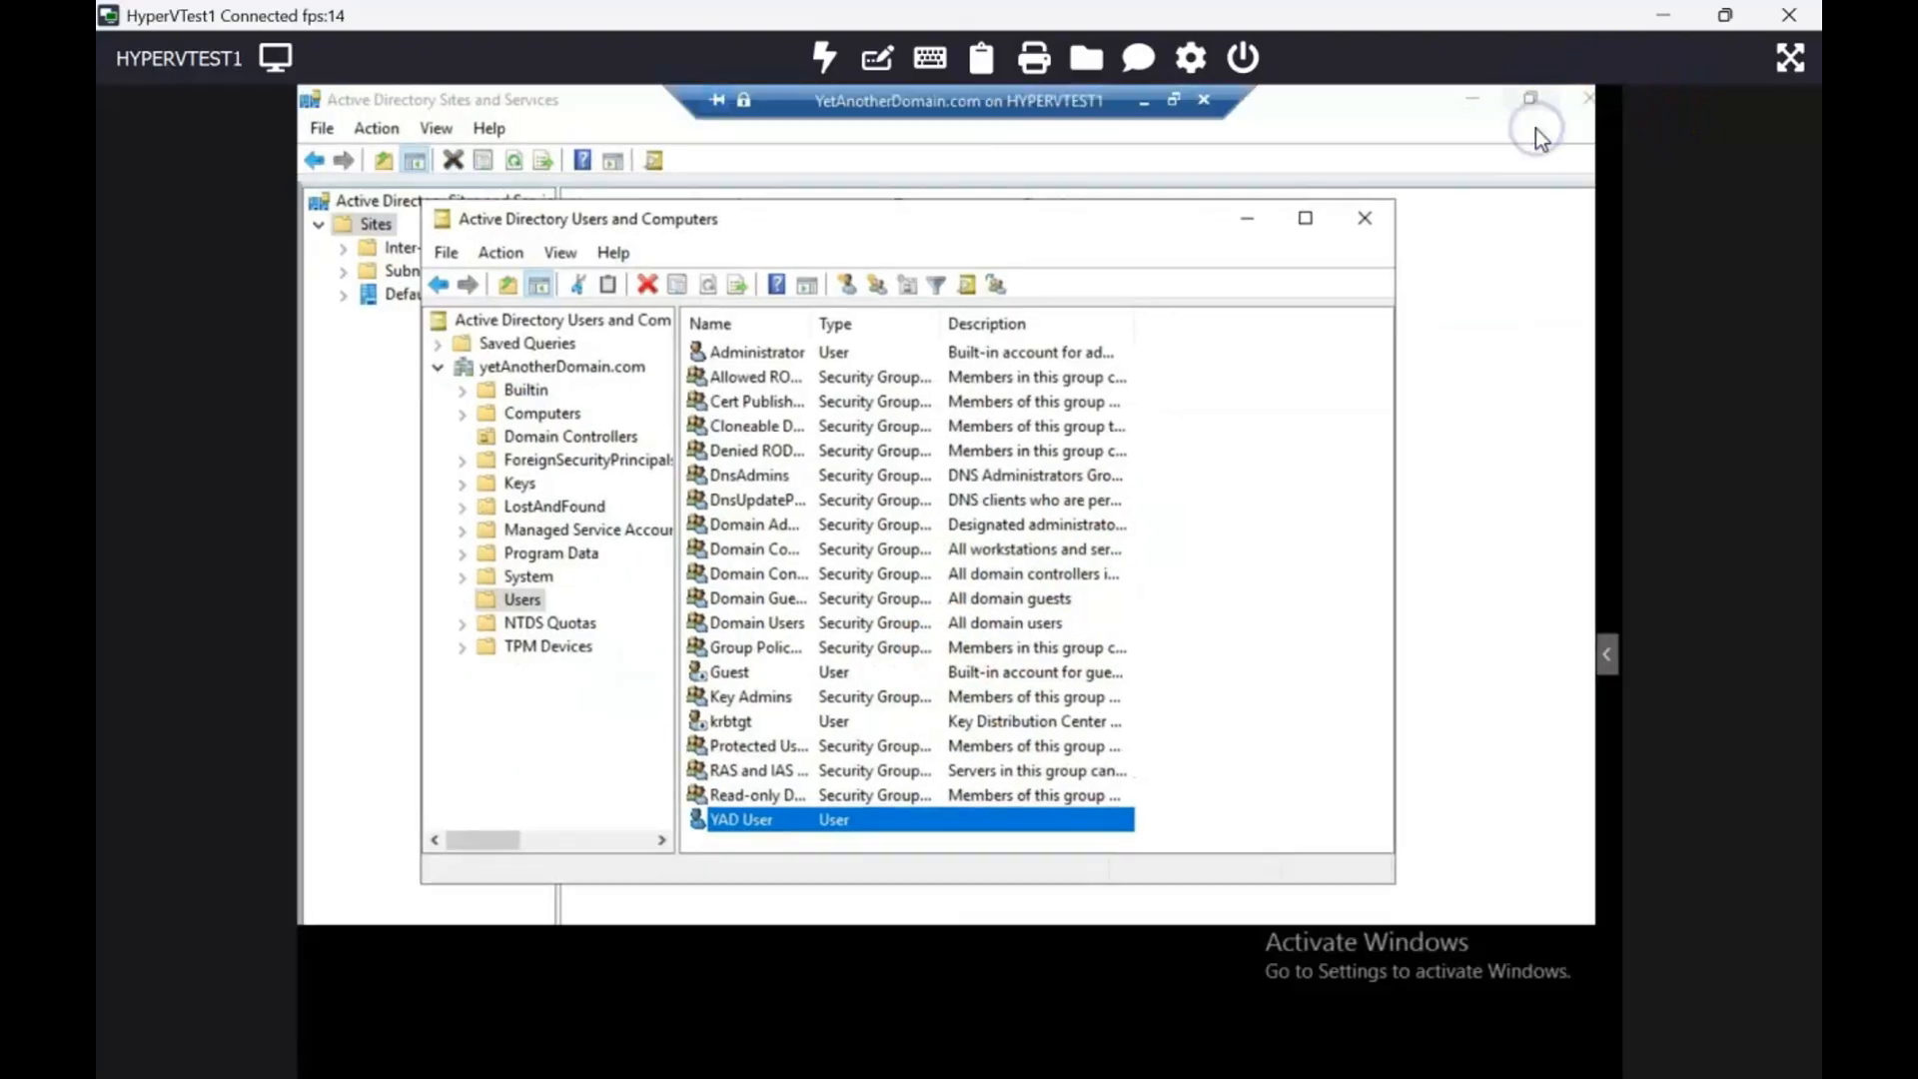
pyautogui.click(555, 445)
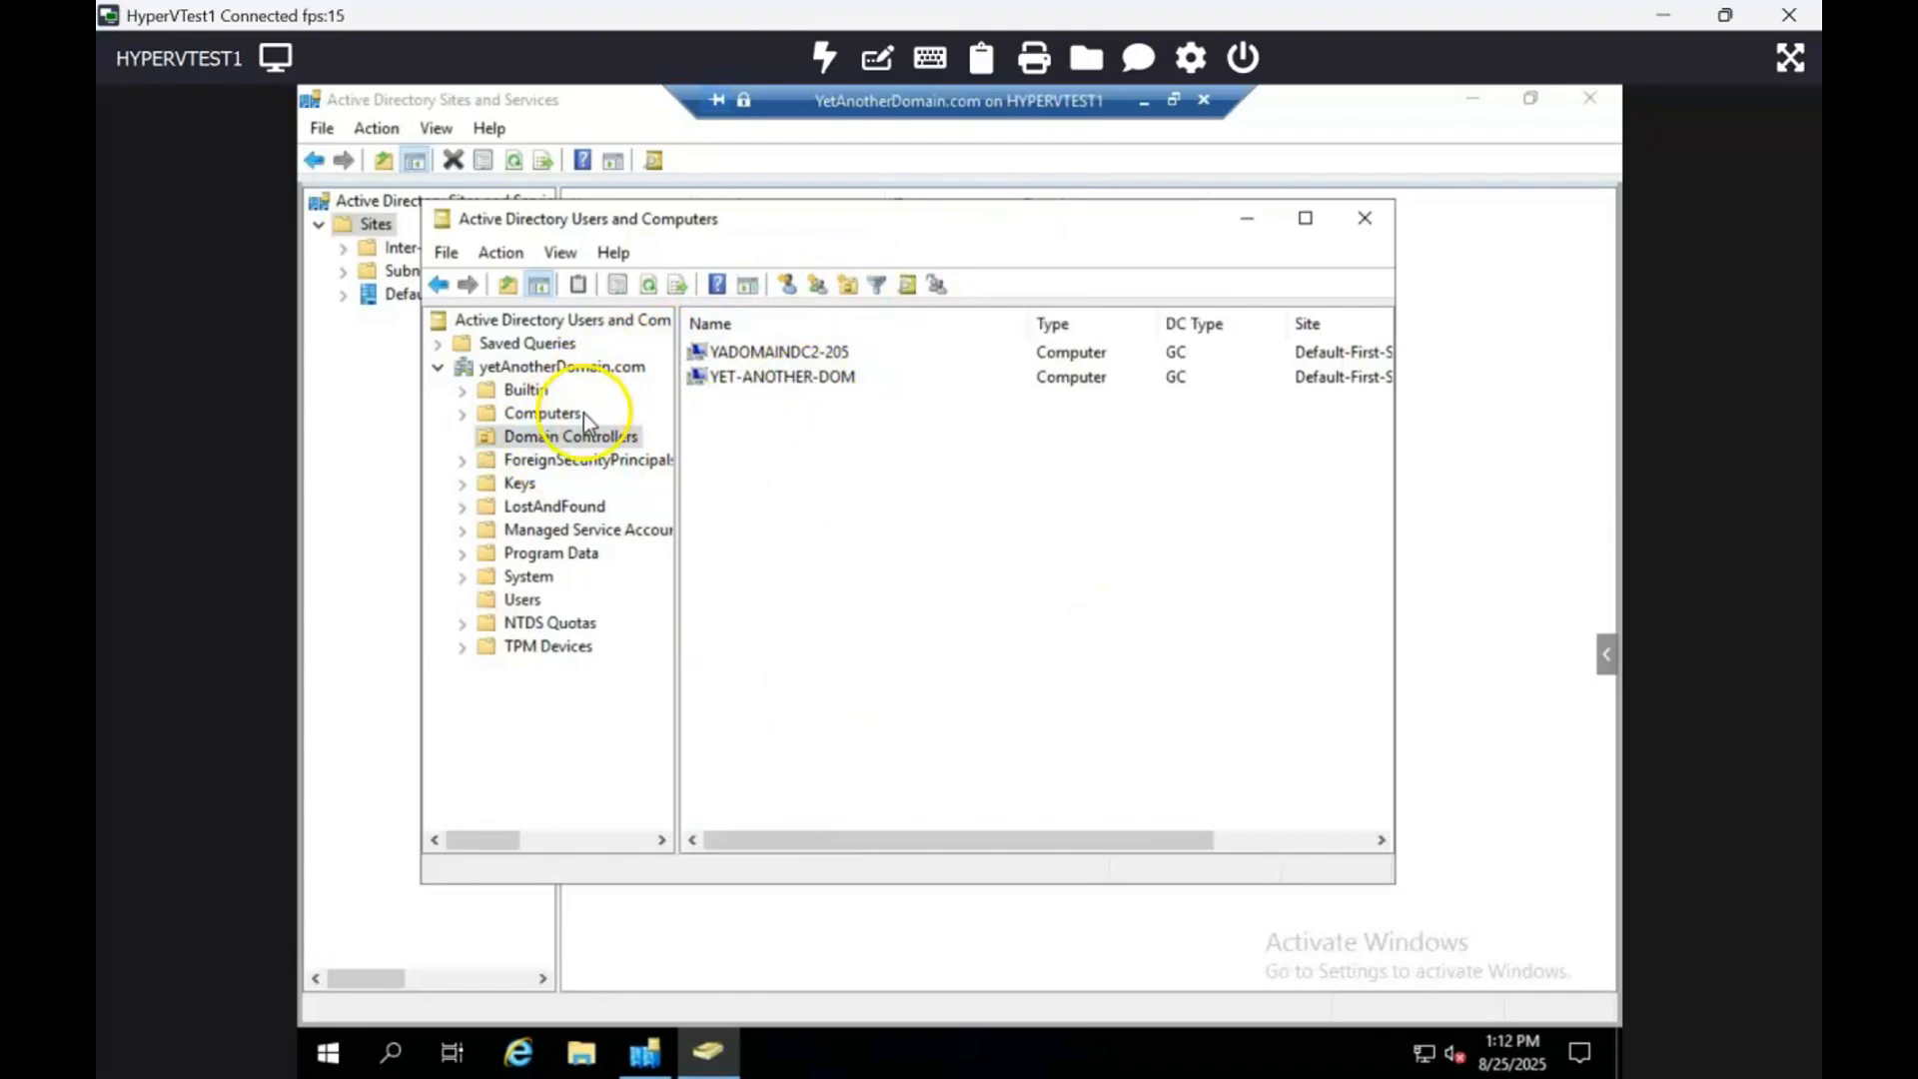
pyautogui.click(646, 288)
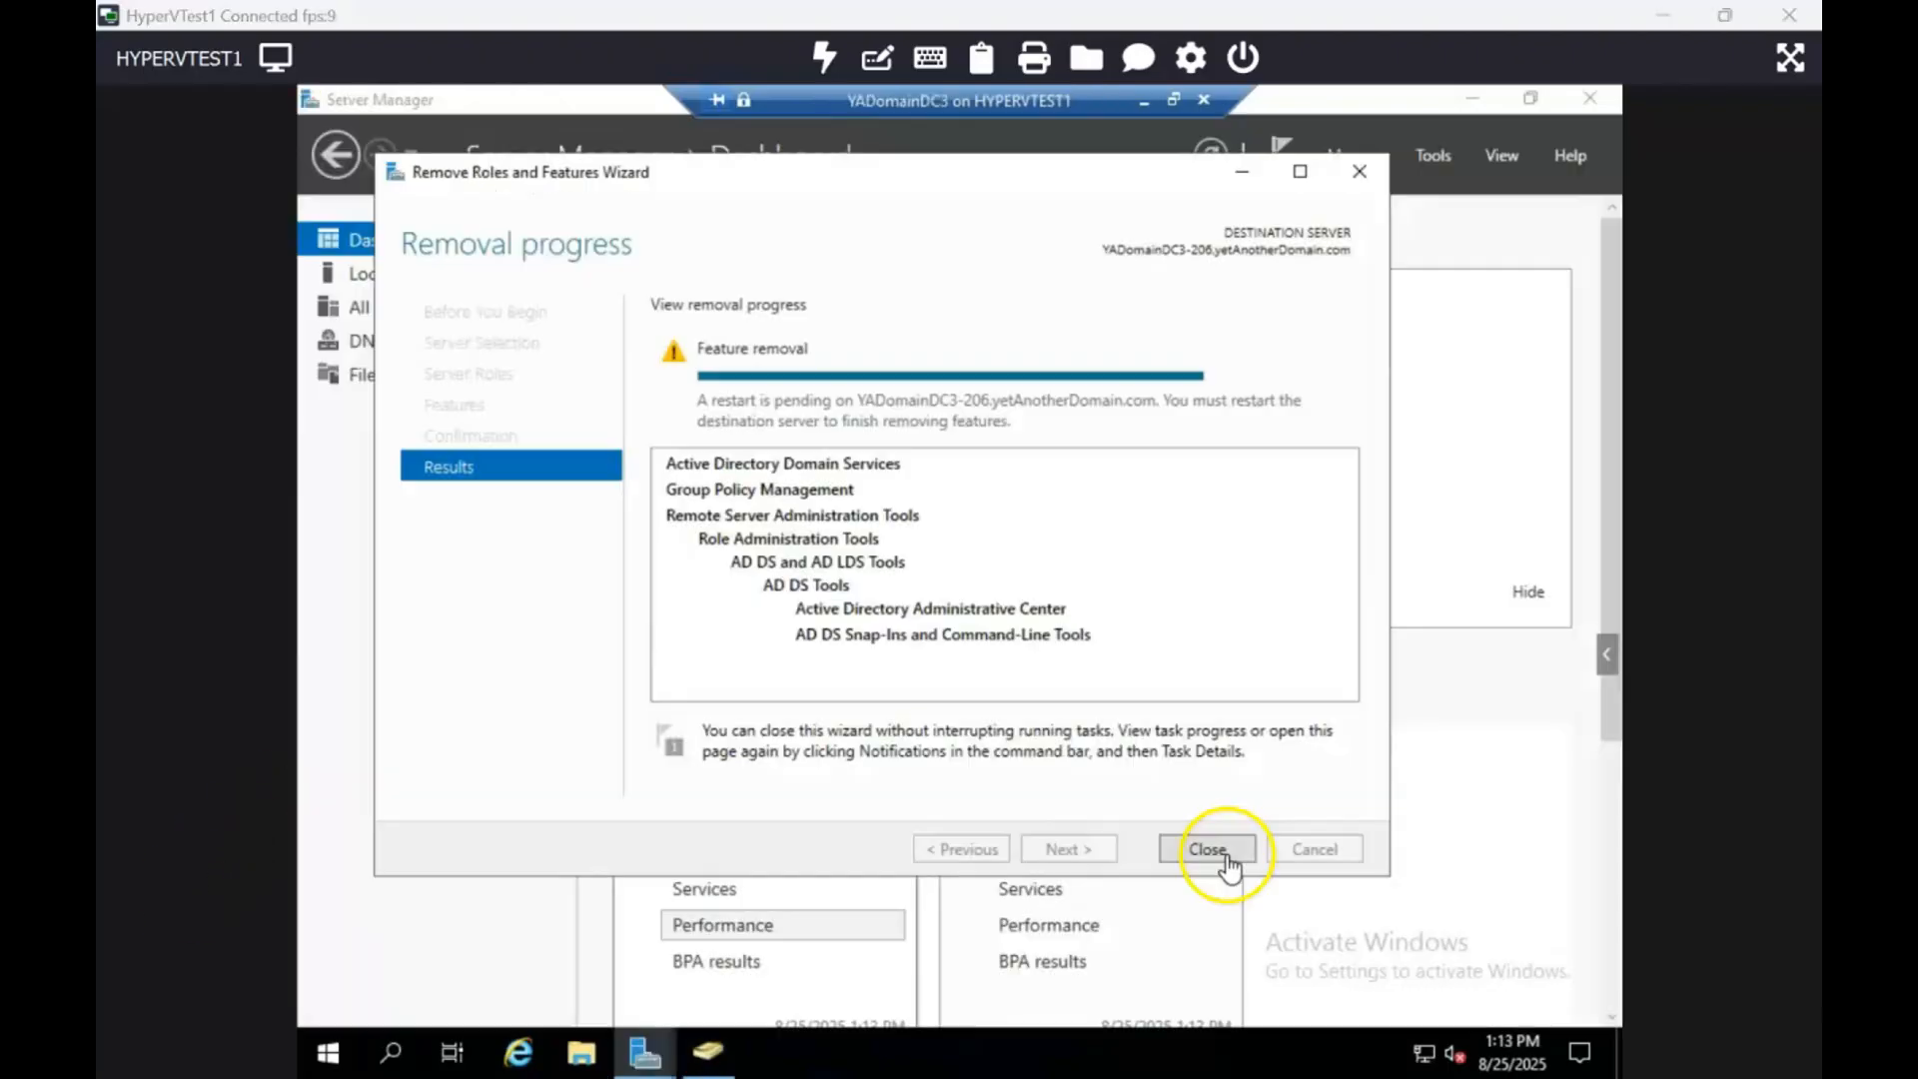
# Step: Close the finished removal wizard, Active Directory Users and Computers, and Server Manager
pyautogui.click(1224, 854)
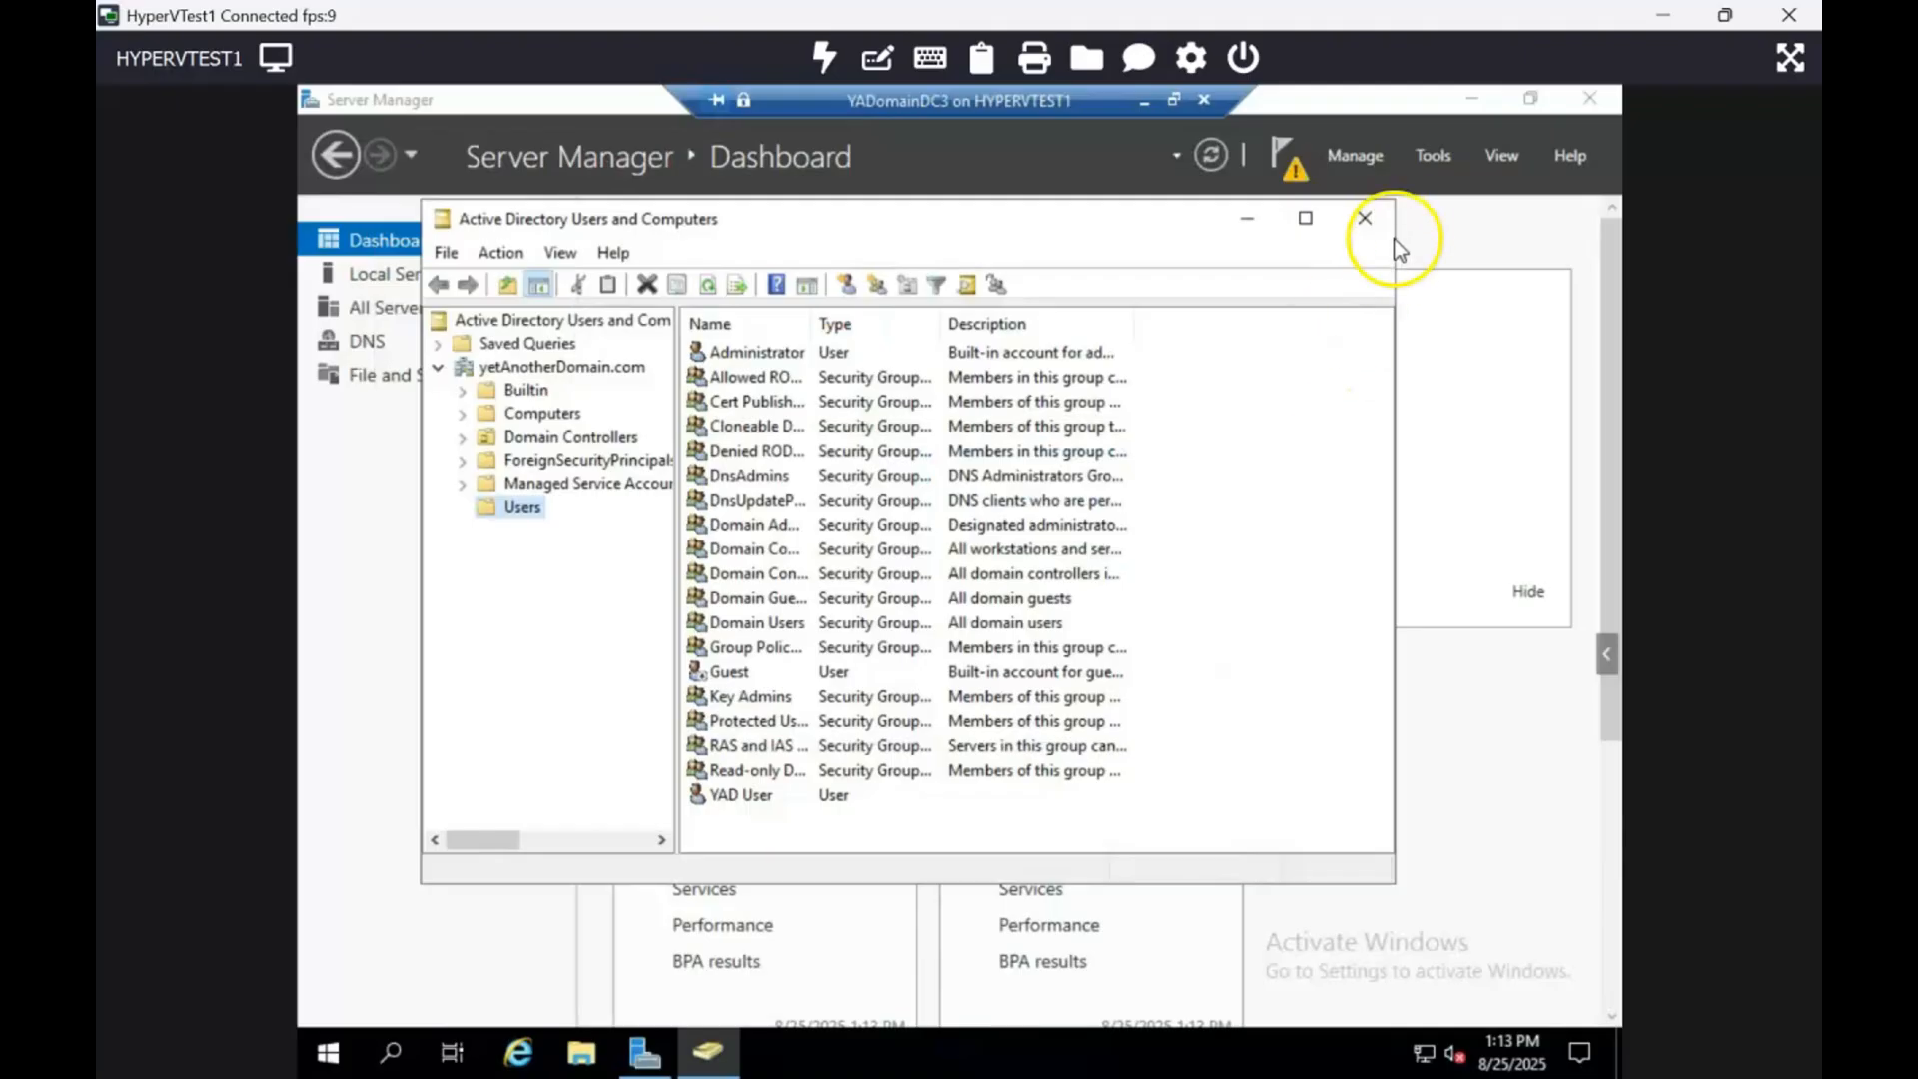
pyautogui.click(1370, 214)
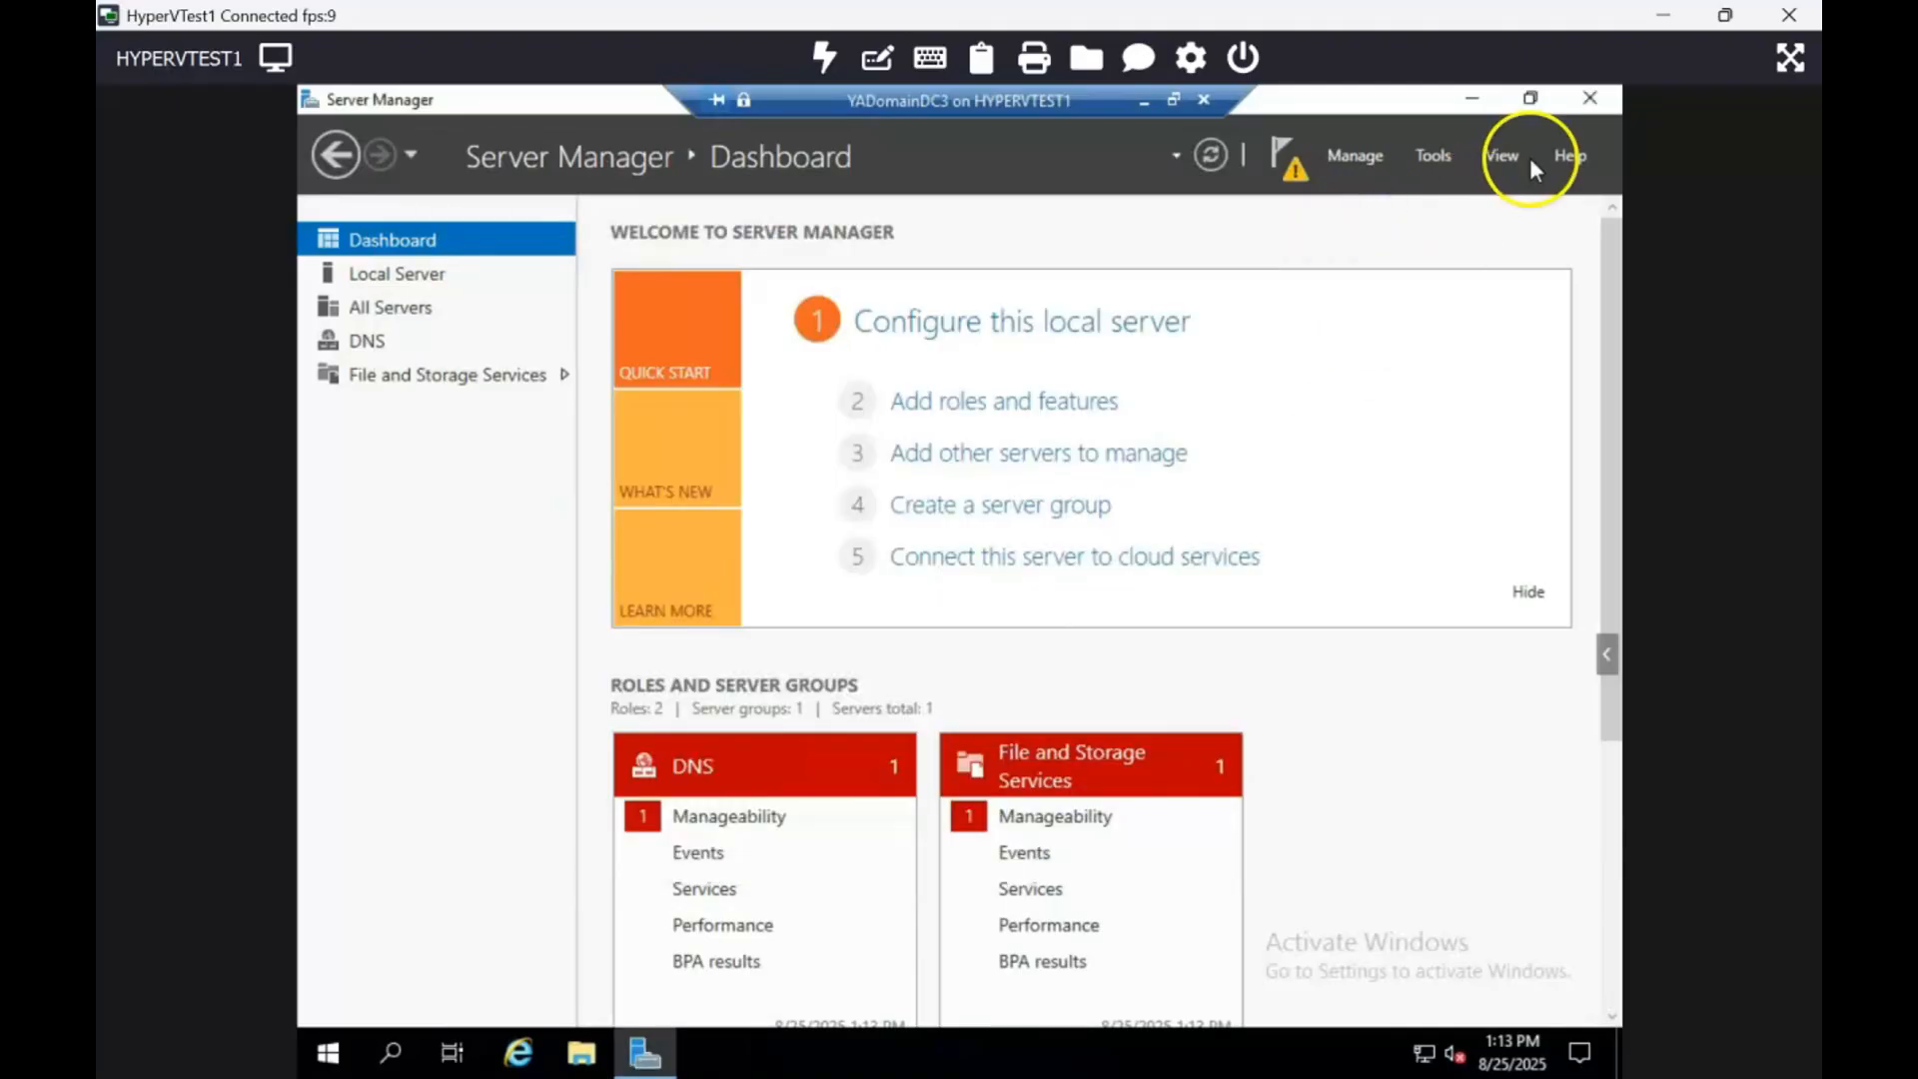
pyautogui.click(1590, 98)
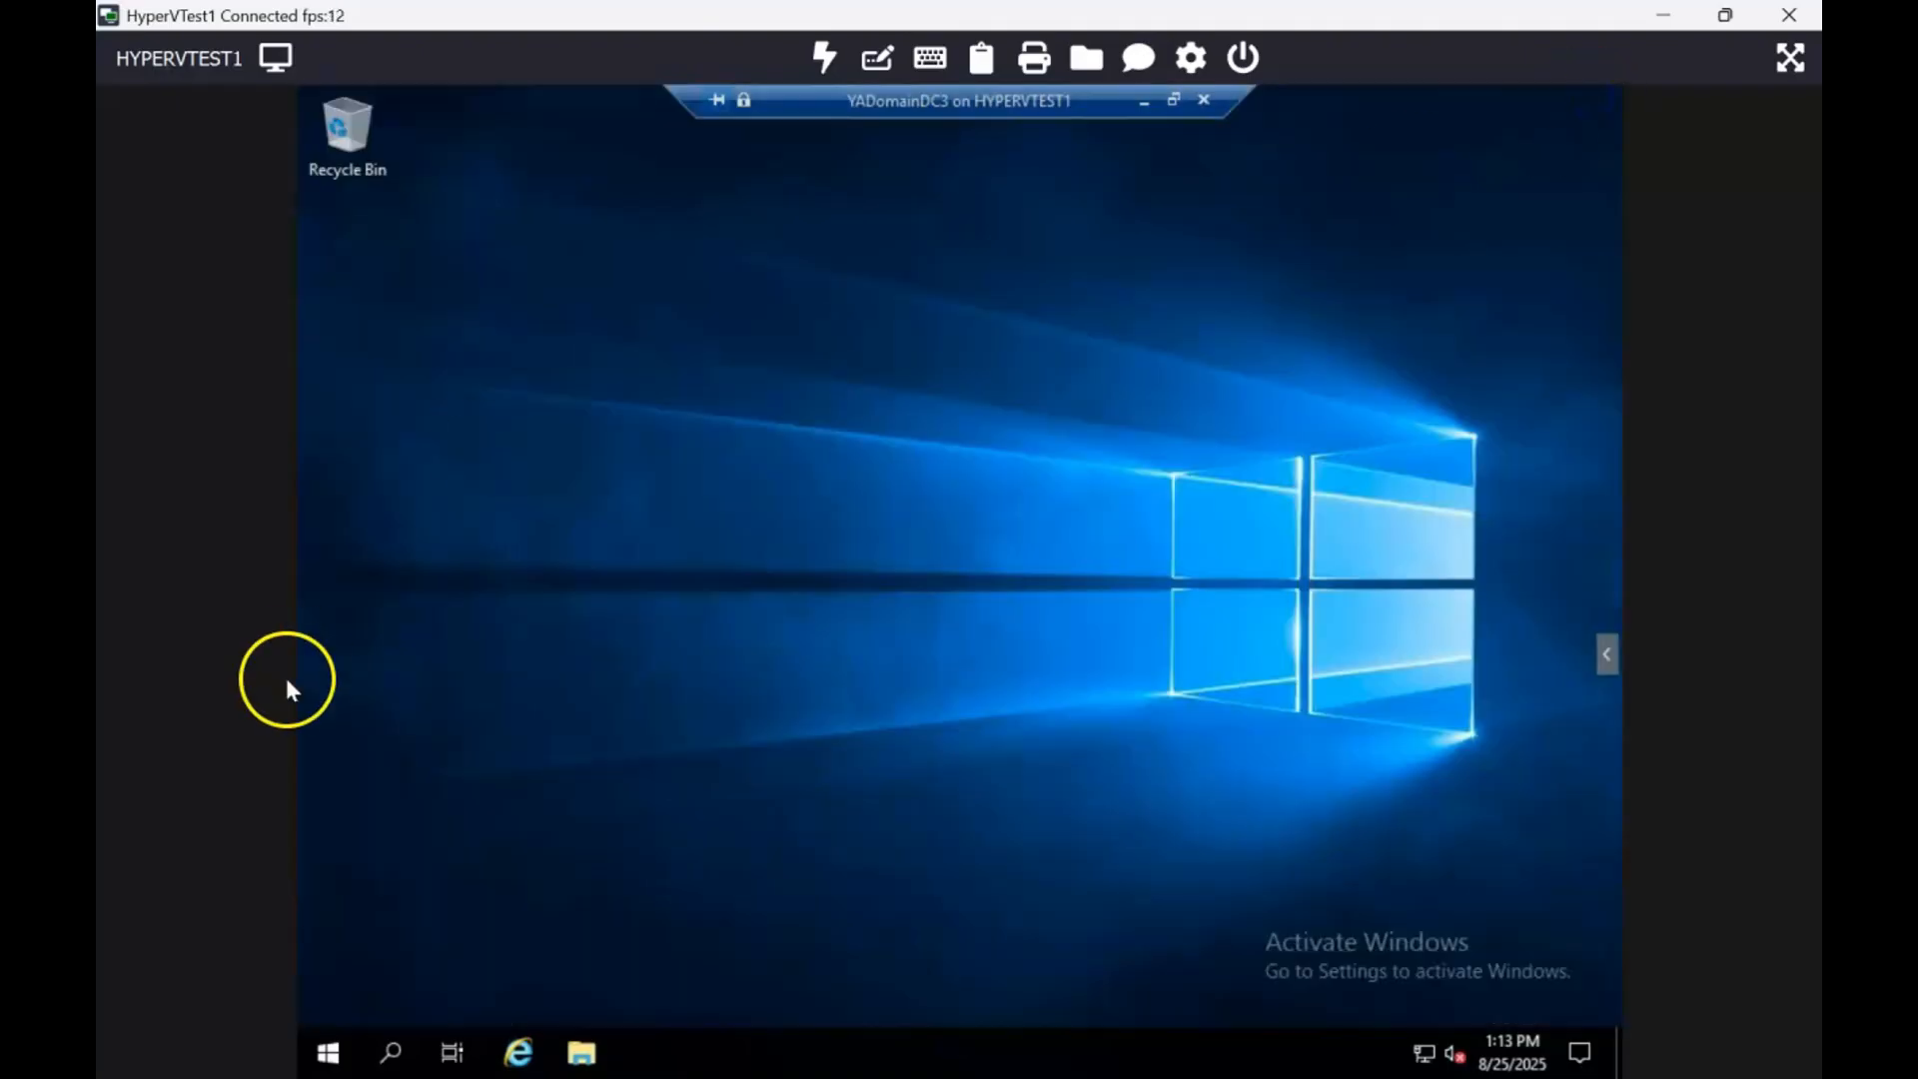
# Step: Restart YADomainDC3 with an unplanned reason so it shuts down
pyautogui.rightClick(330, 1046)
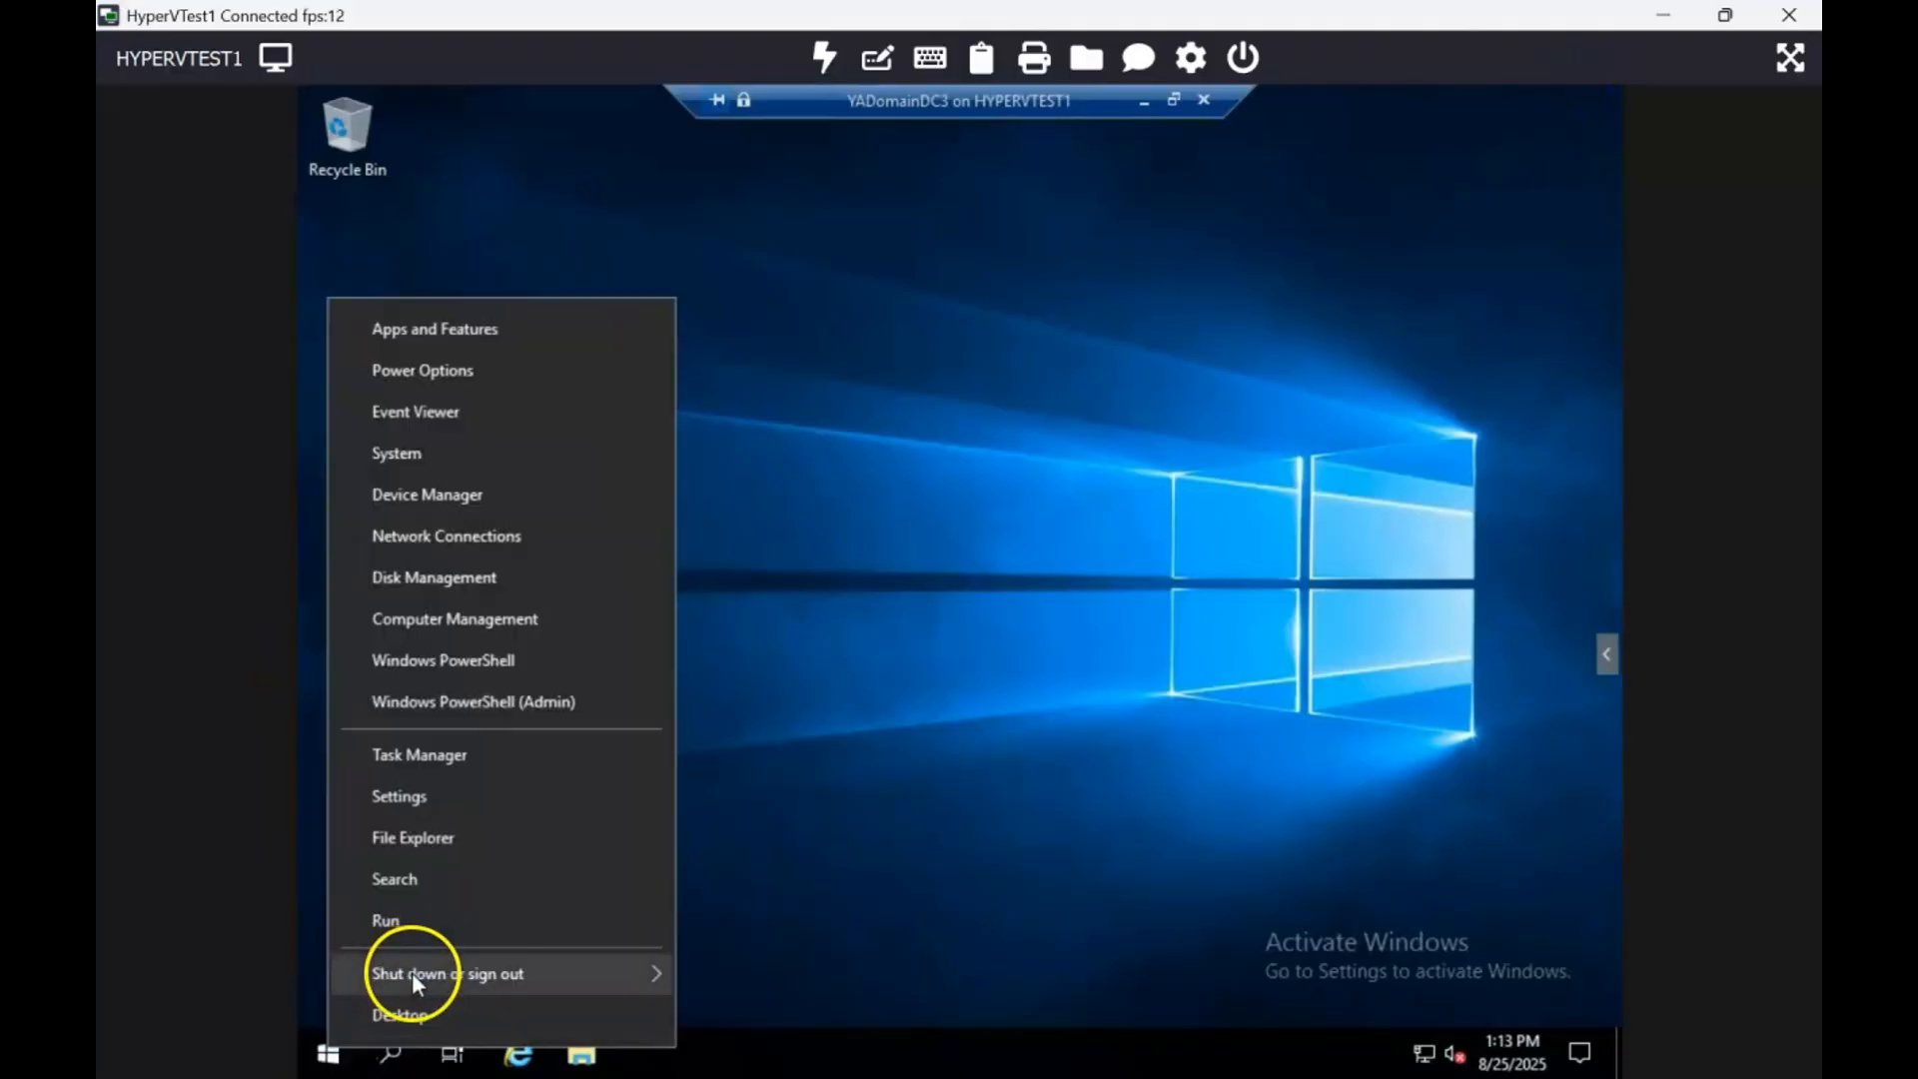
pyautogui.moveTo(411, 973)
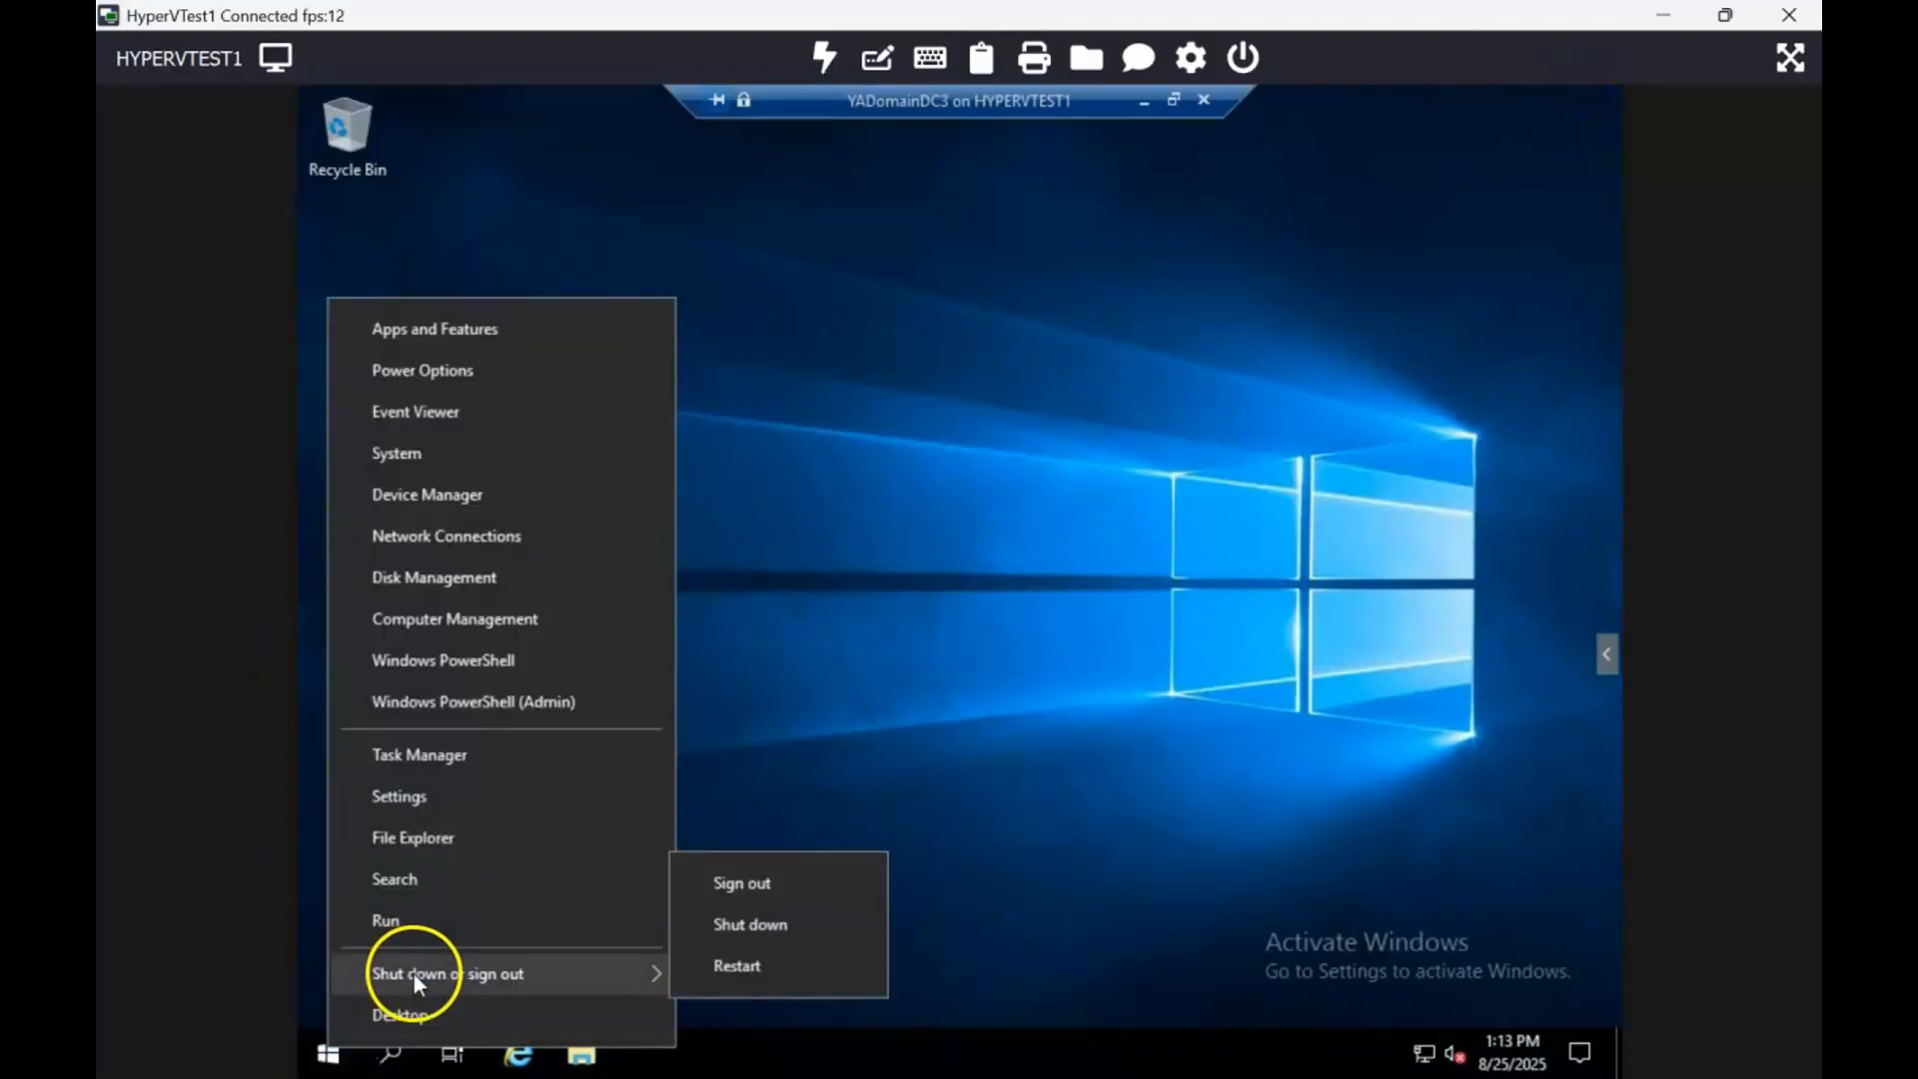
pyautogui.click(755, 964)
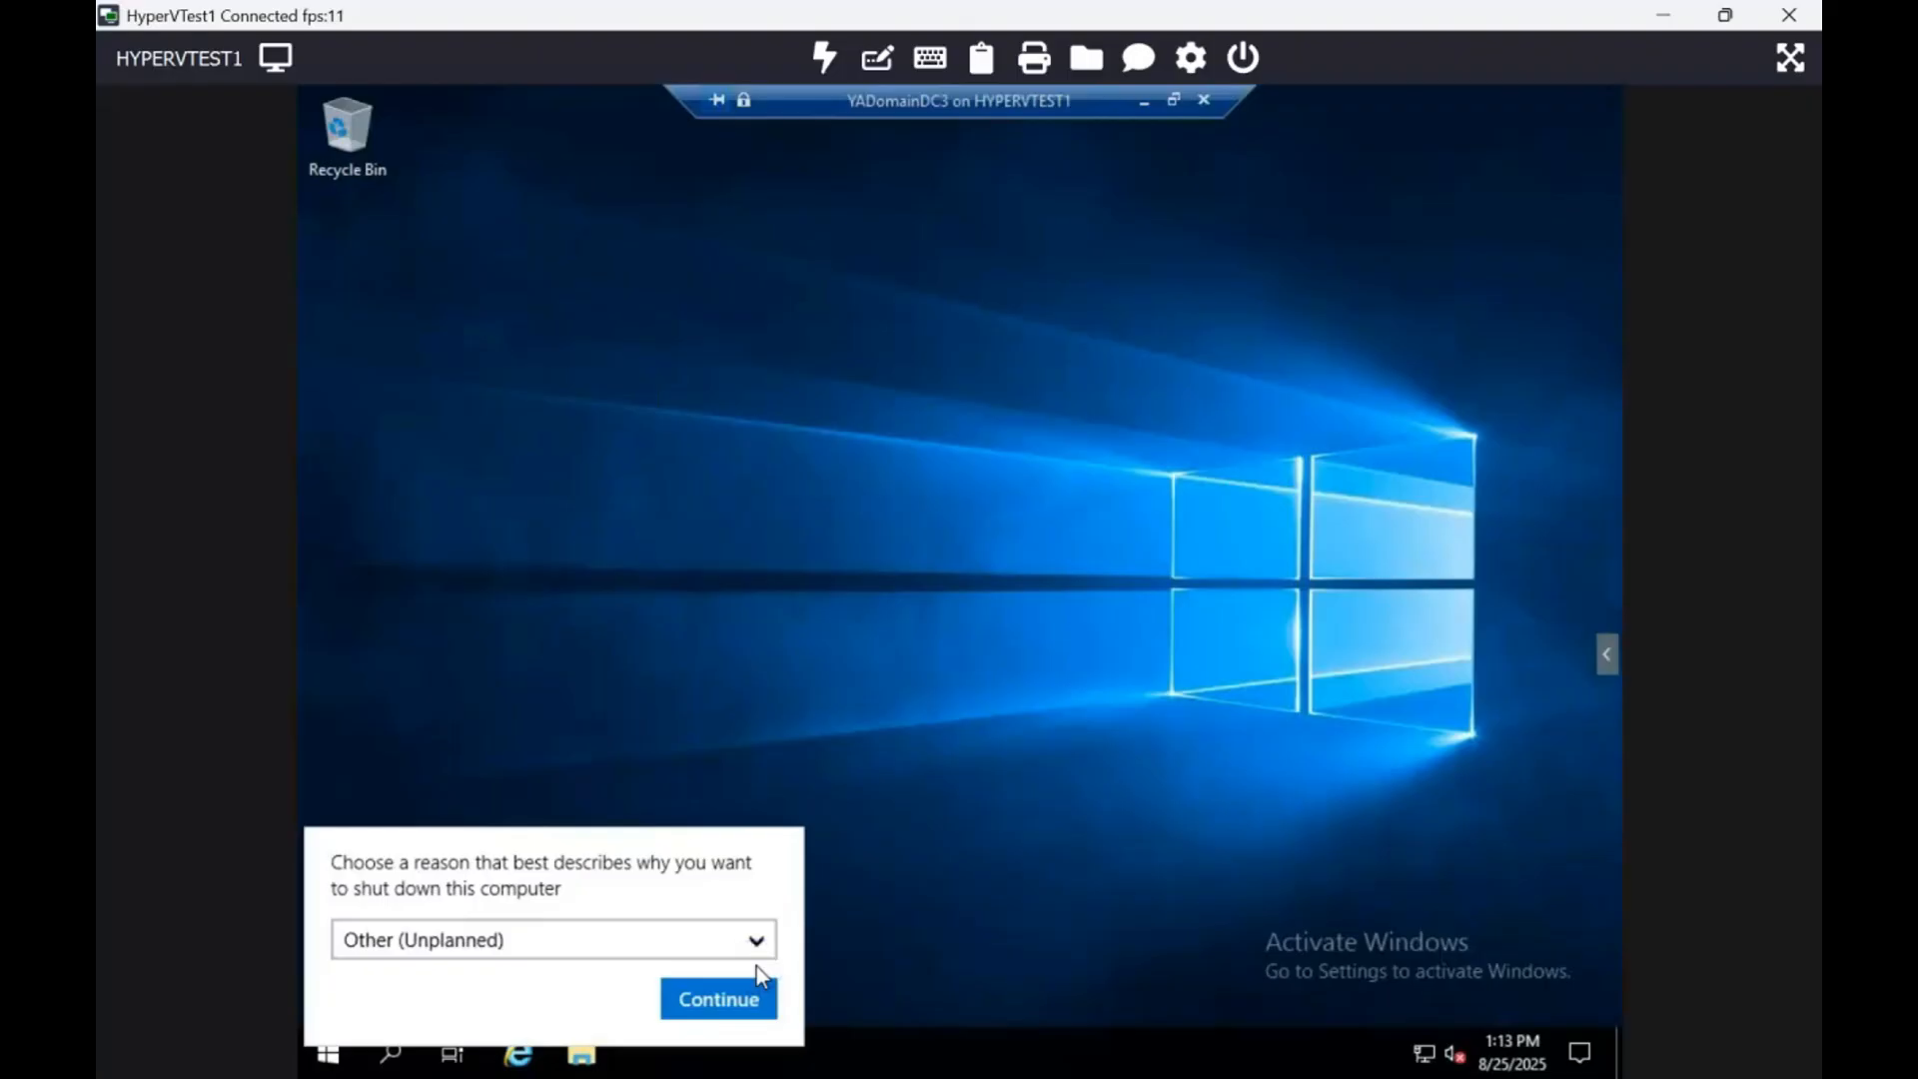
pyautogui.click(719, 996)
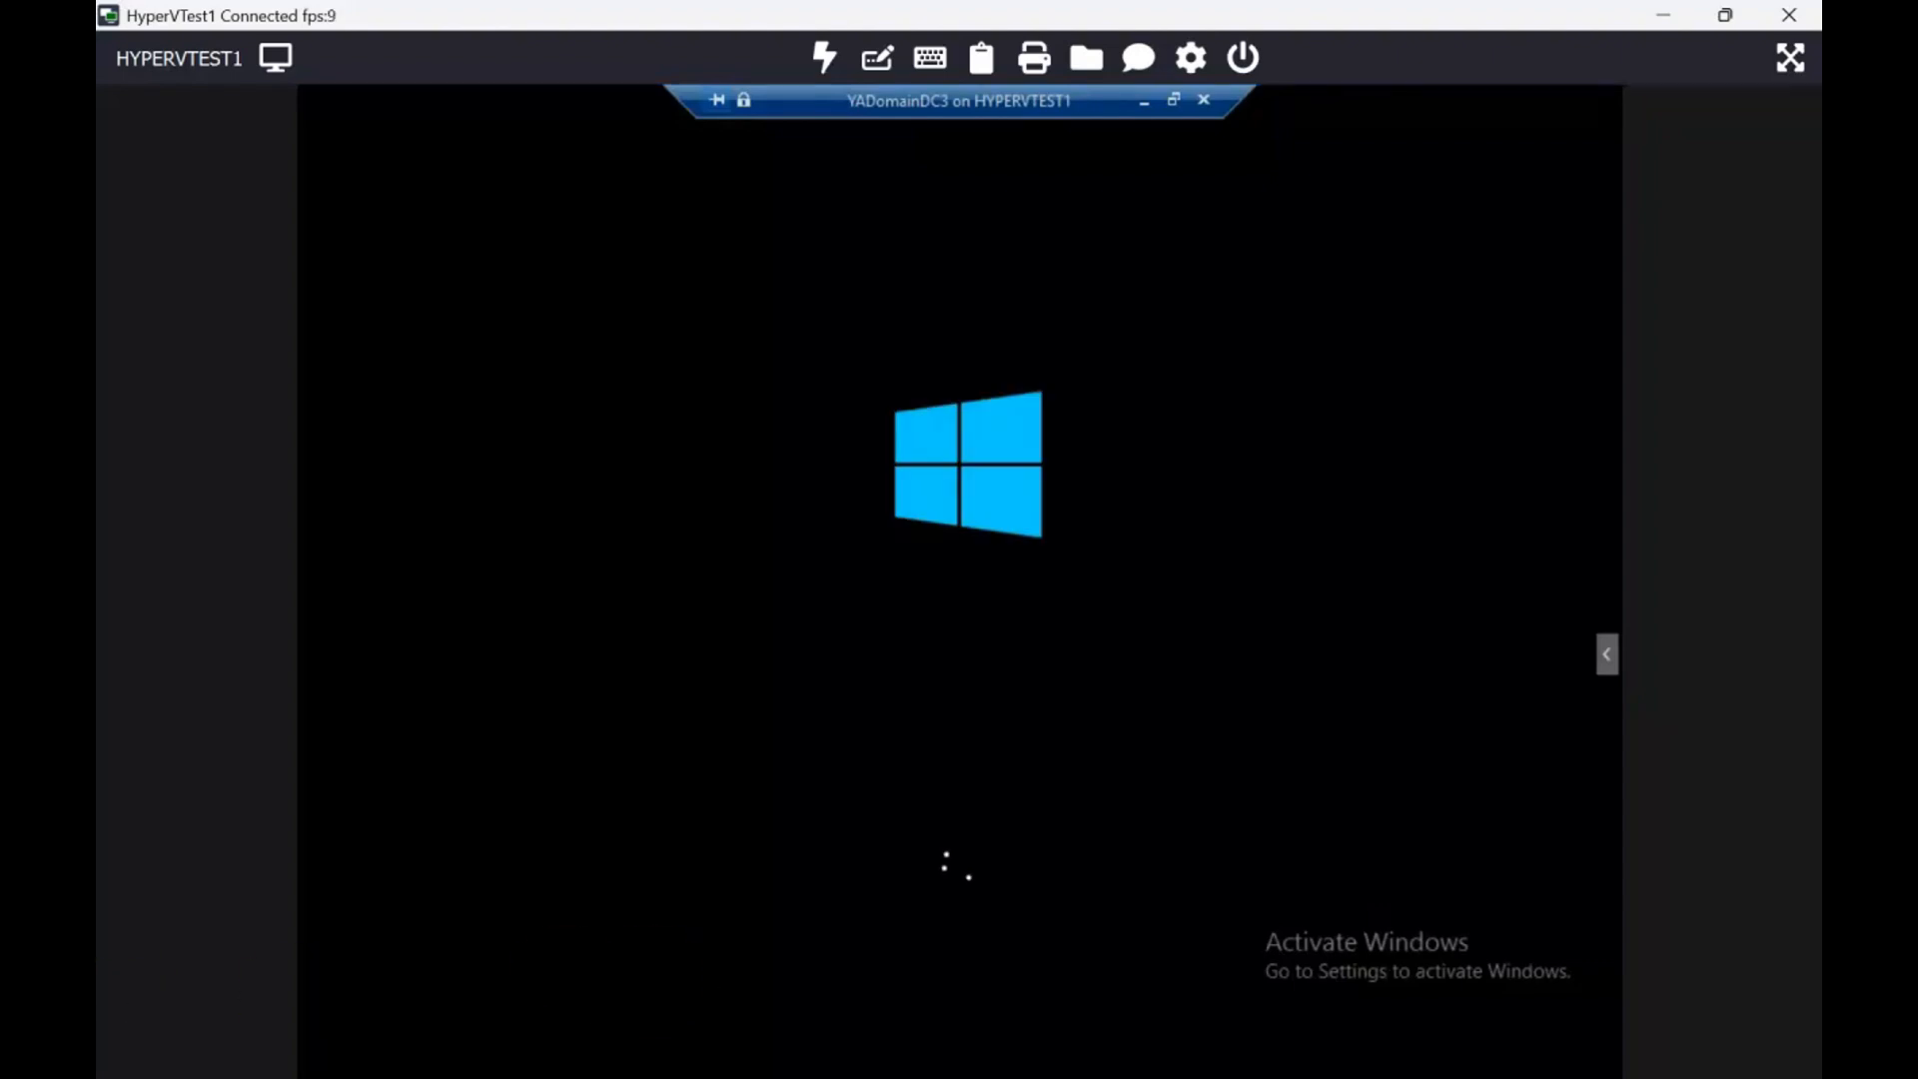
pyautogui.click(176, 995)
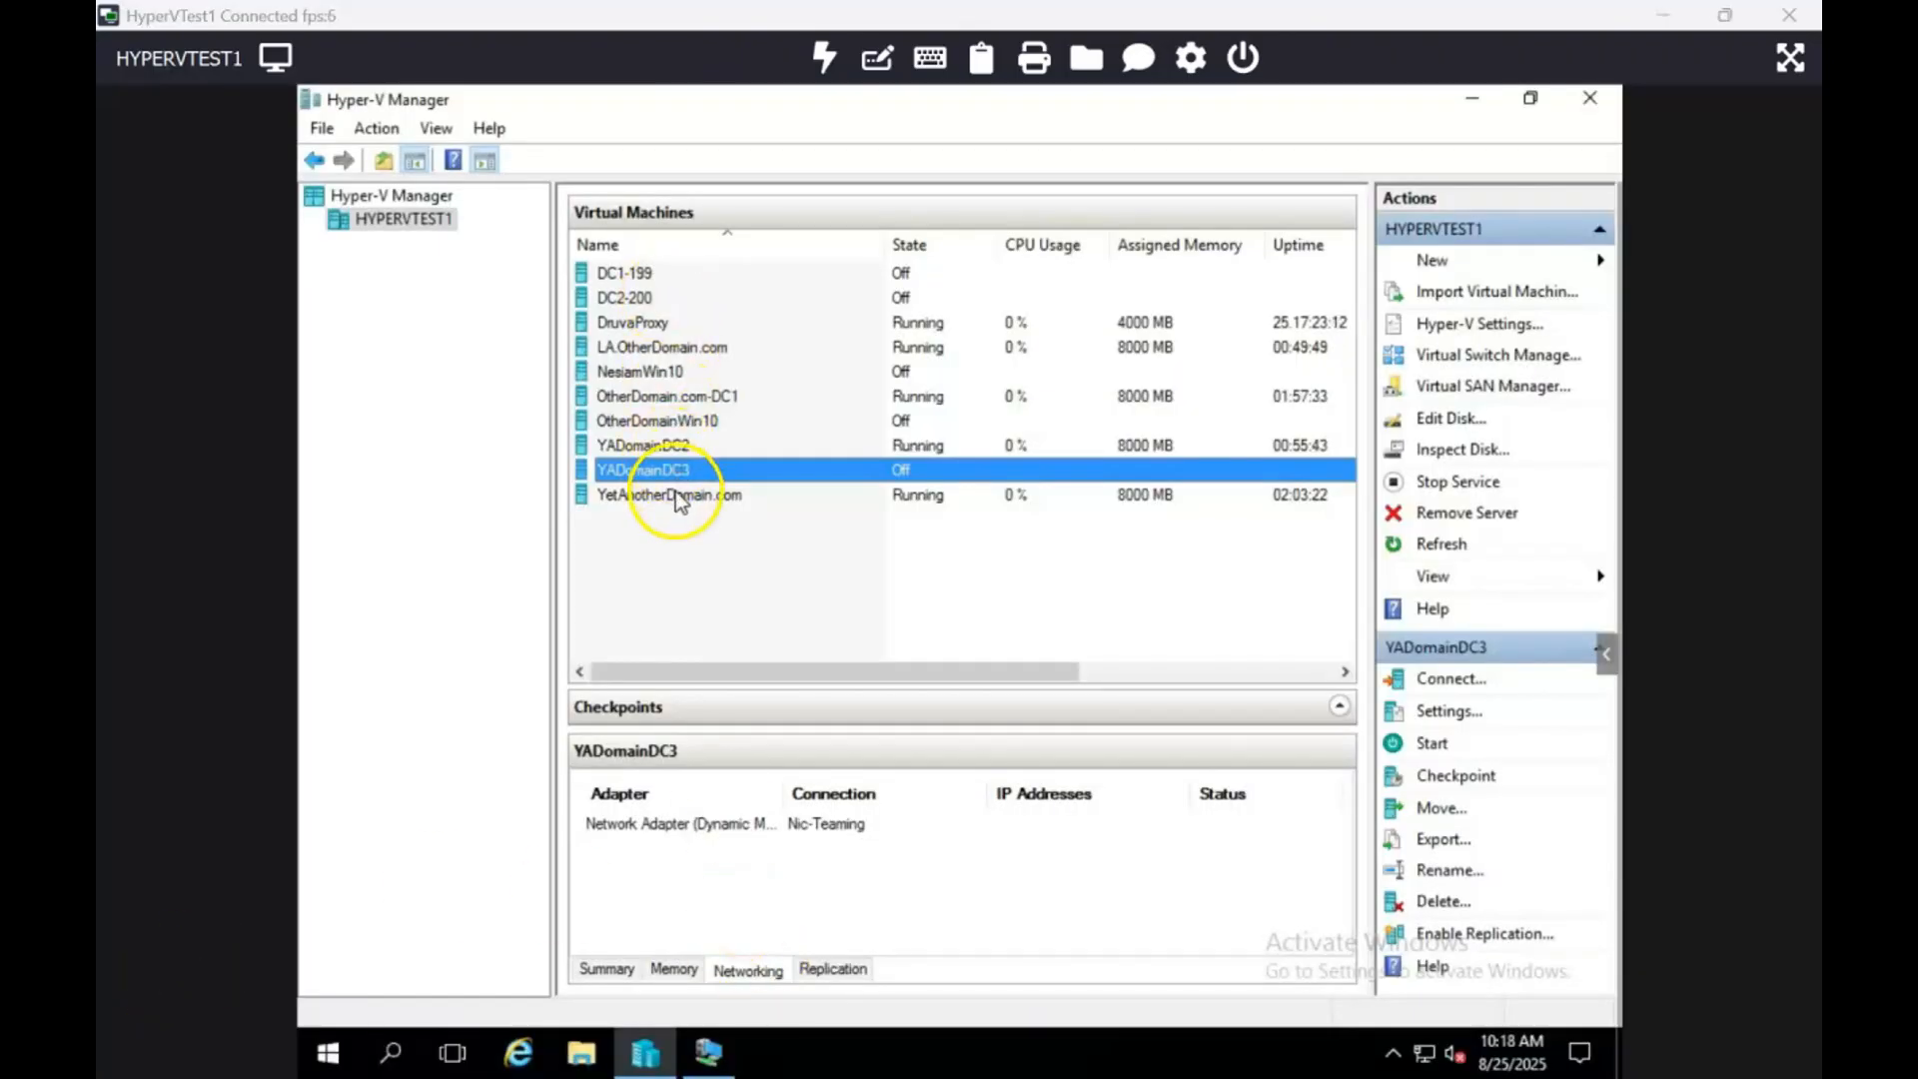
# Step: Force the YADomainDC2 virtual machine to shut down
pyautogui.click(650, 446)
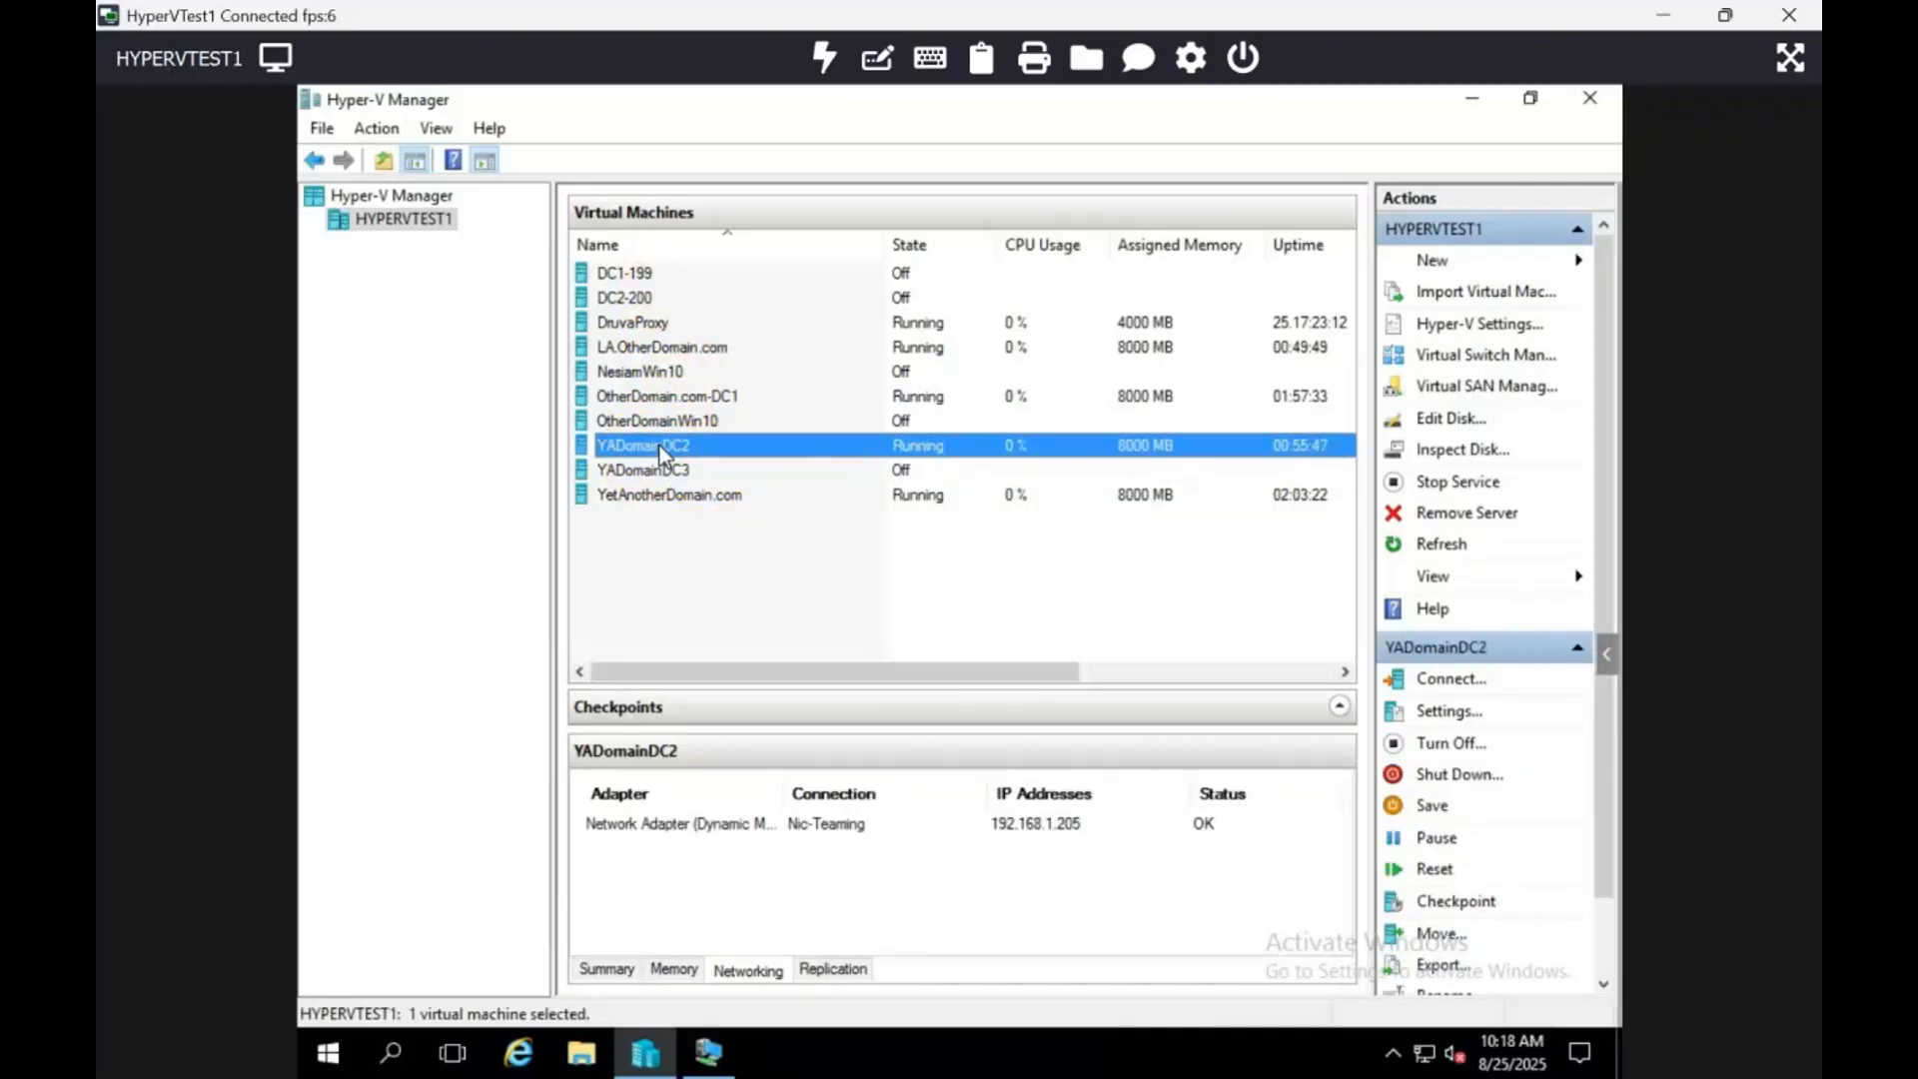
pyautogui.rightClick(660, 446)
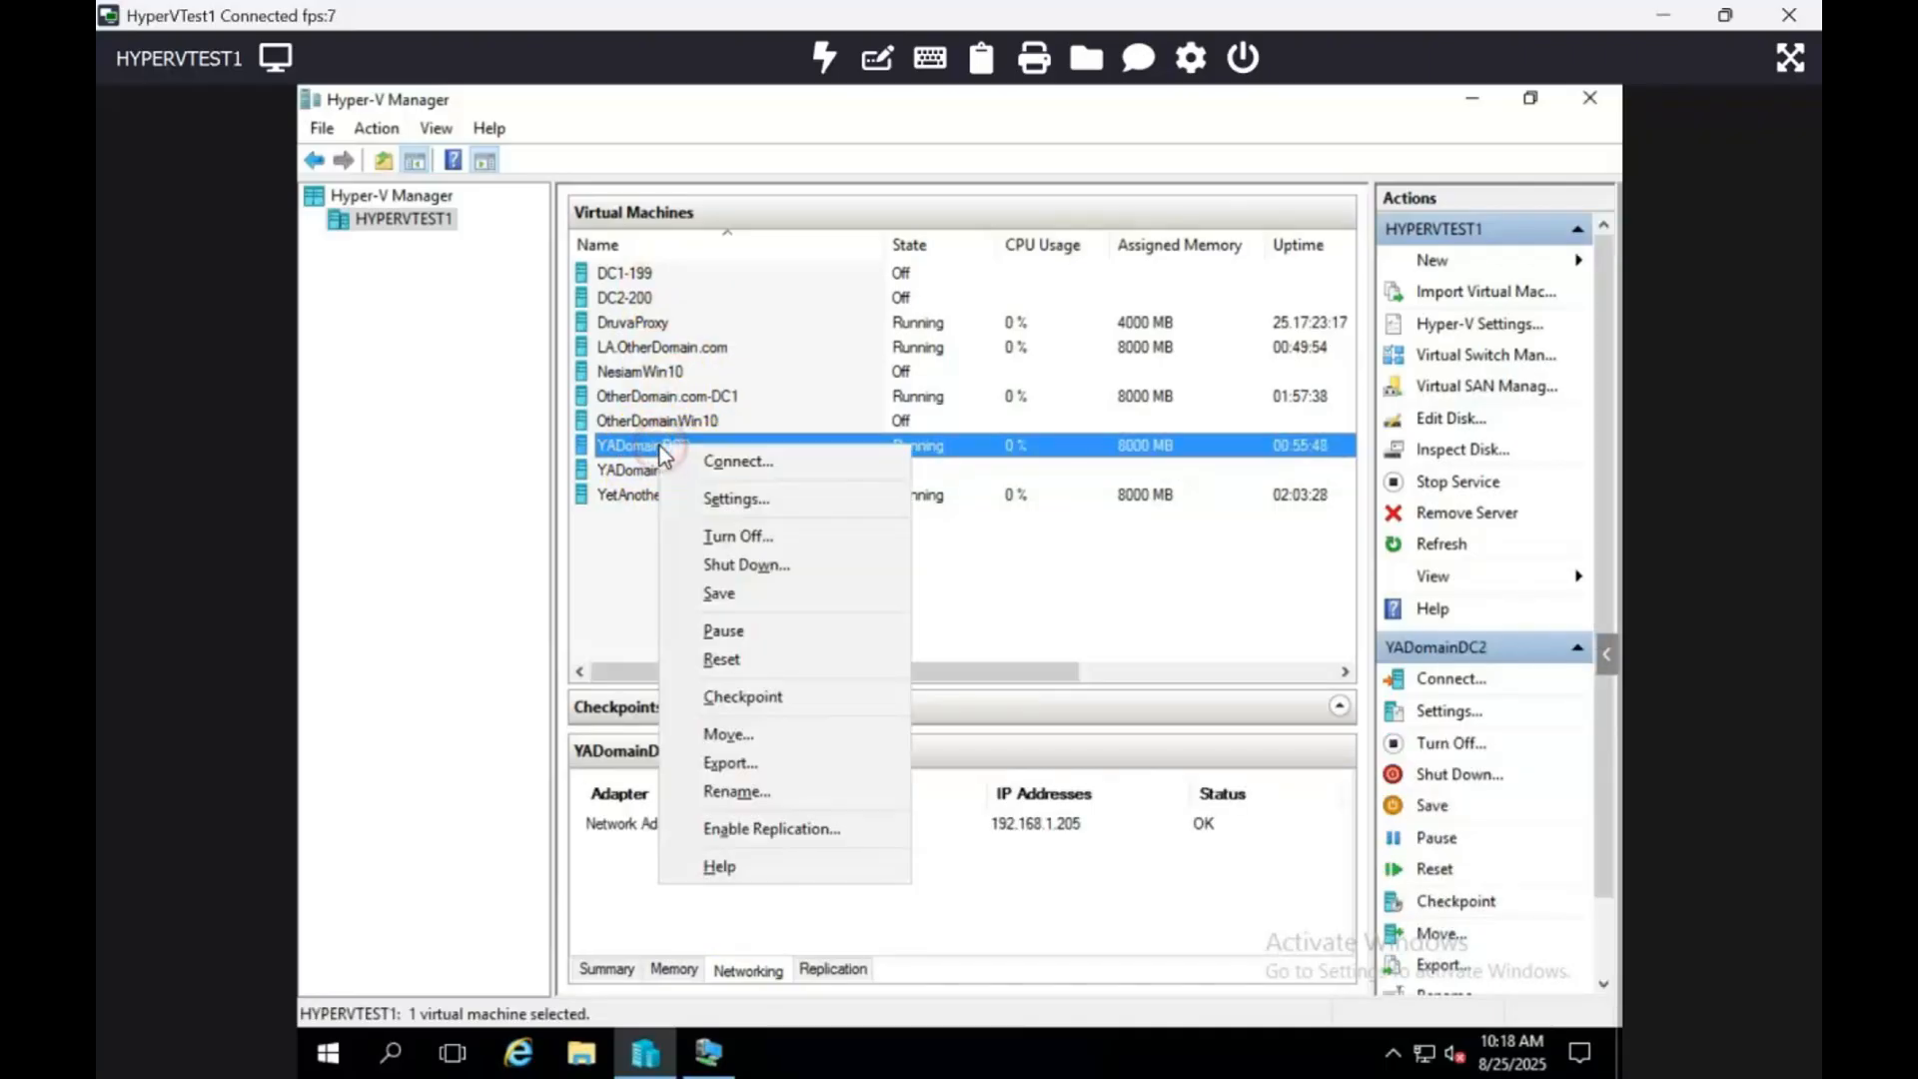
pyautogui.click(765, 568)
pyautogui.click(982, 580)
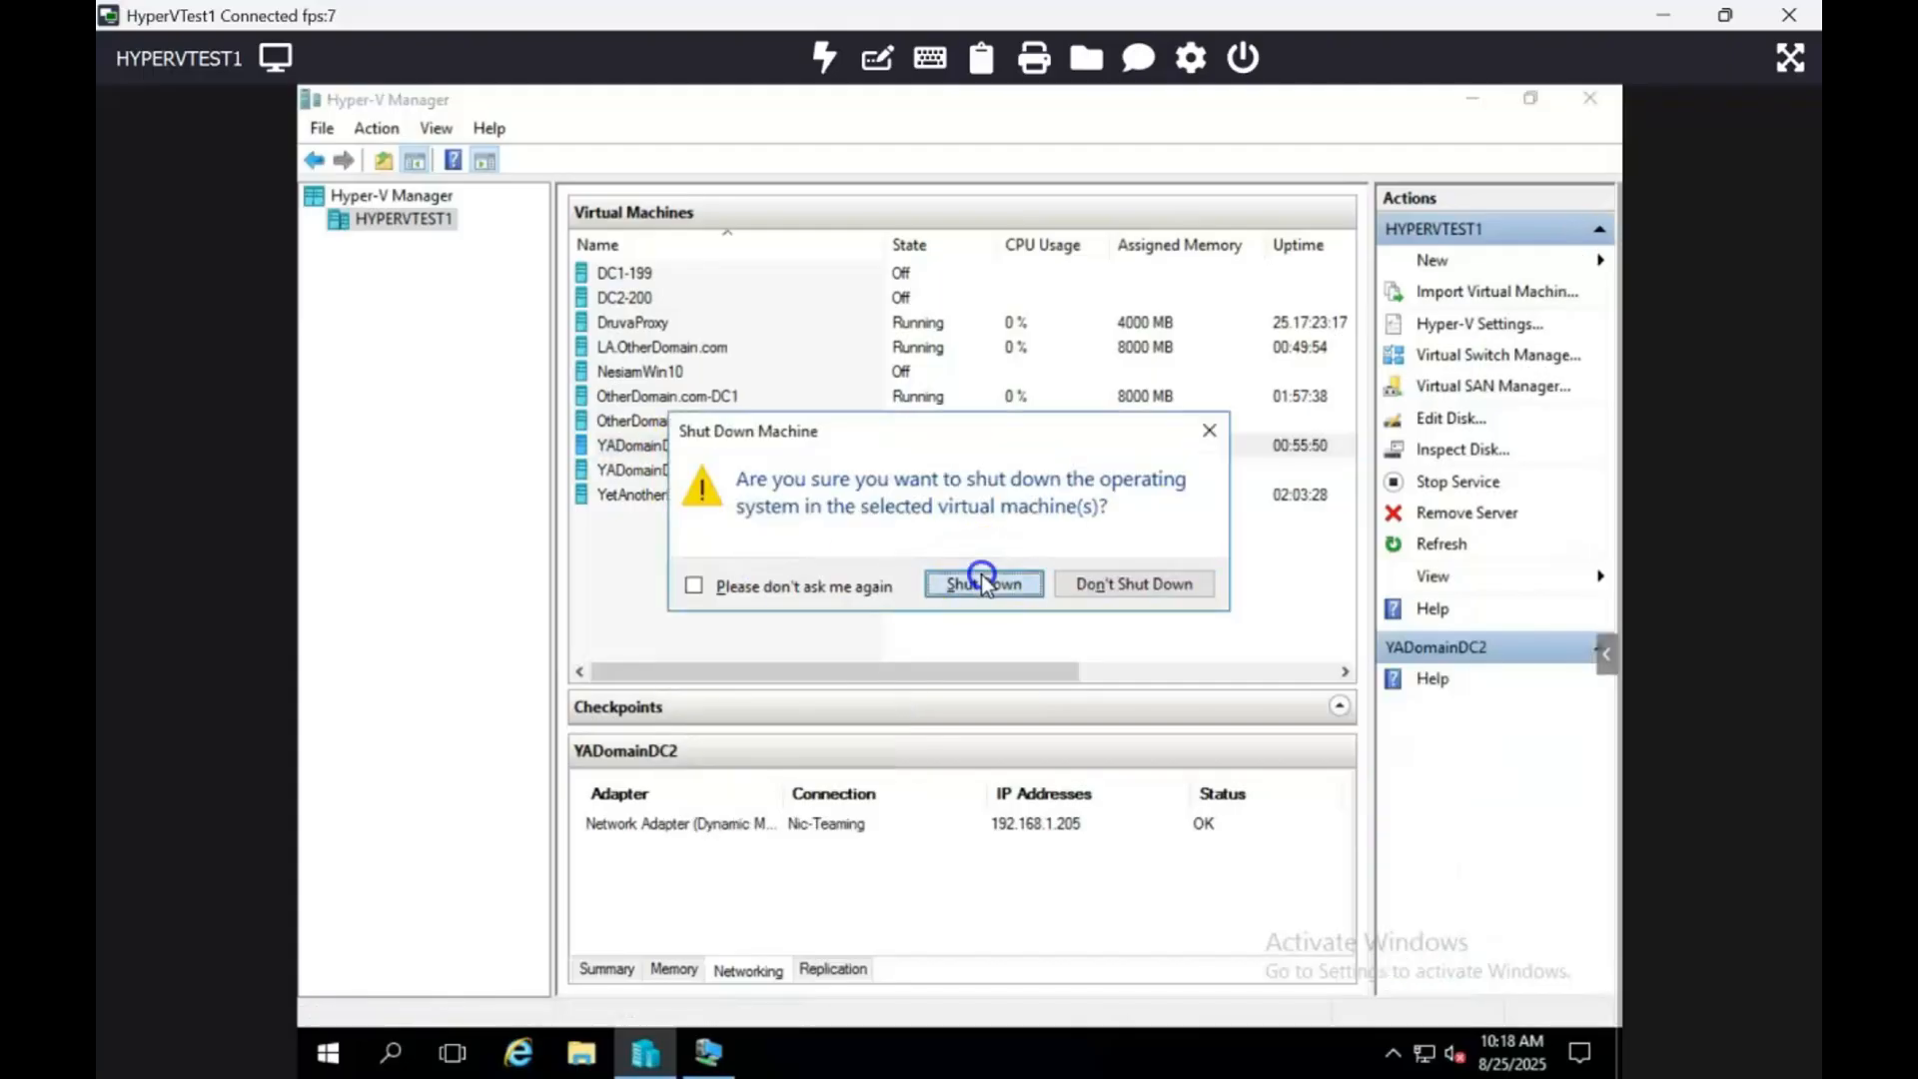
pyautogui.click(998, 651)
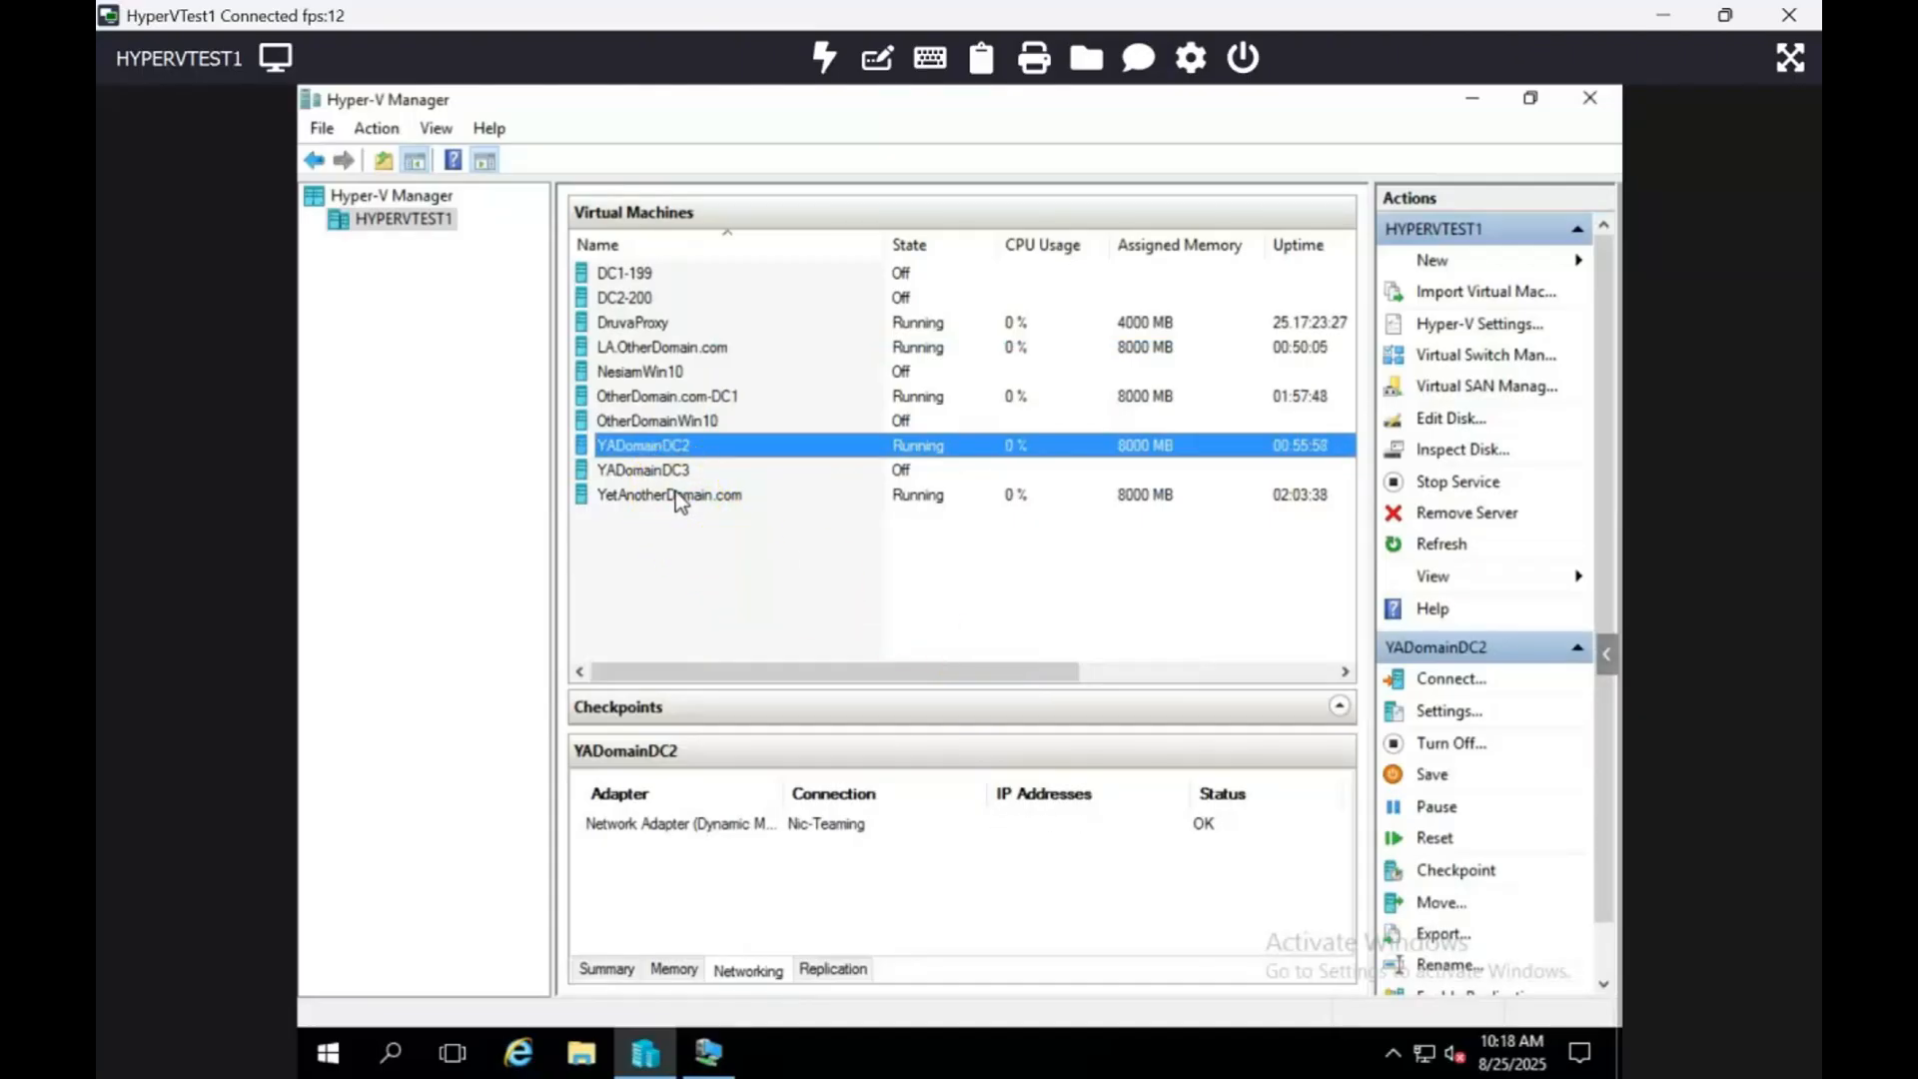
# Step: Delete the now-off YADomainDC2 virtual machine and confirm the deletion
pyautogui.rightClick(679, 451)
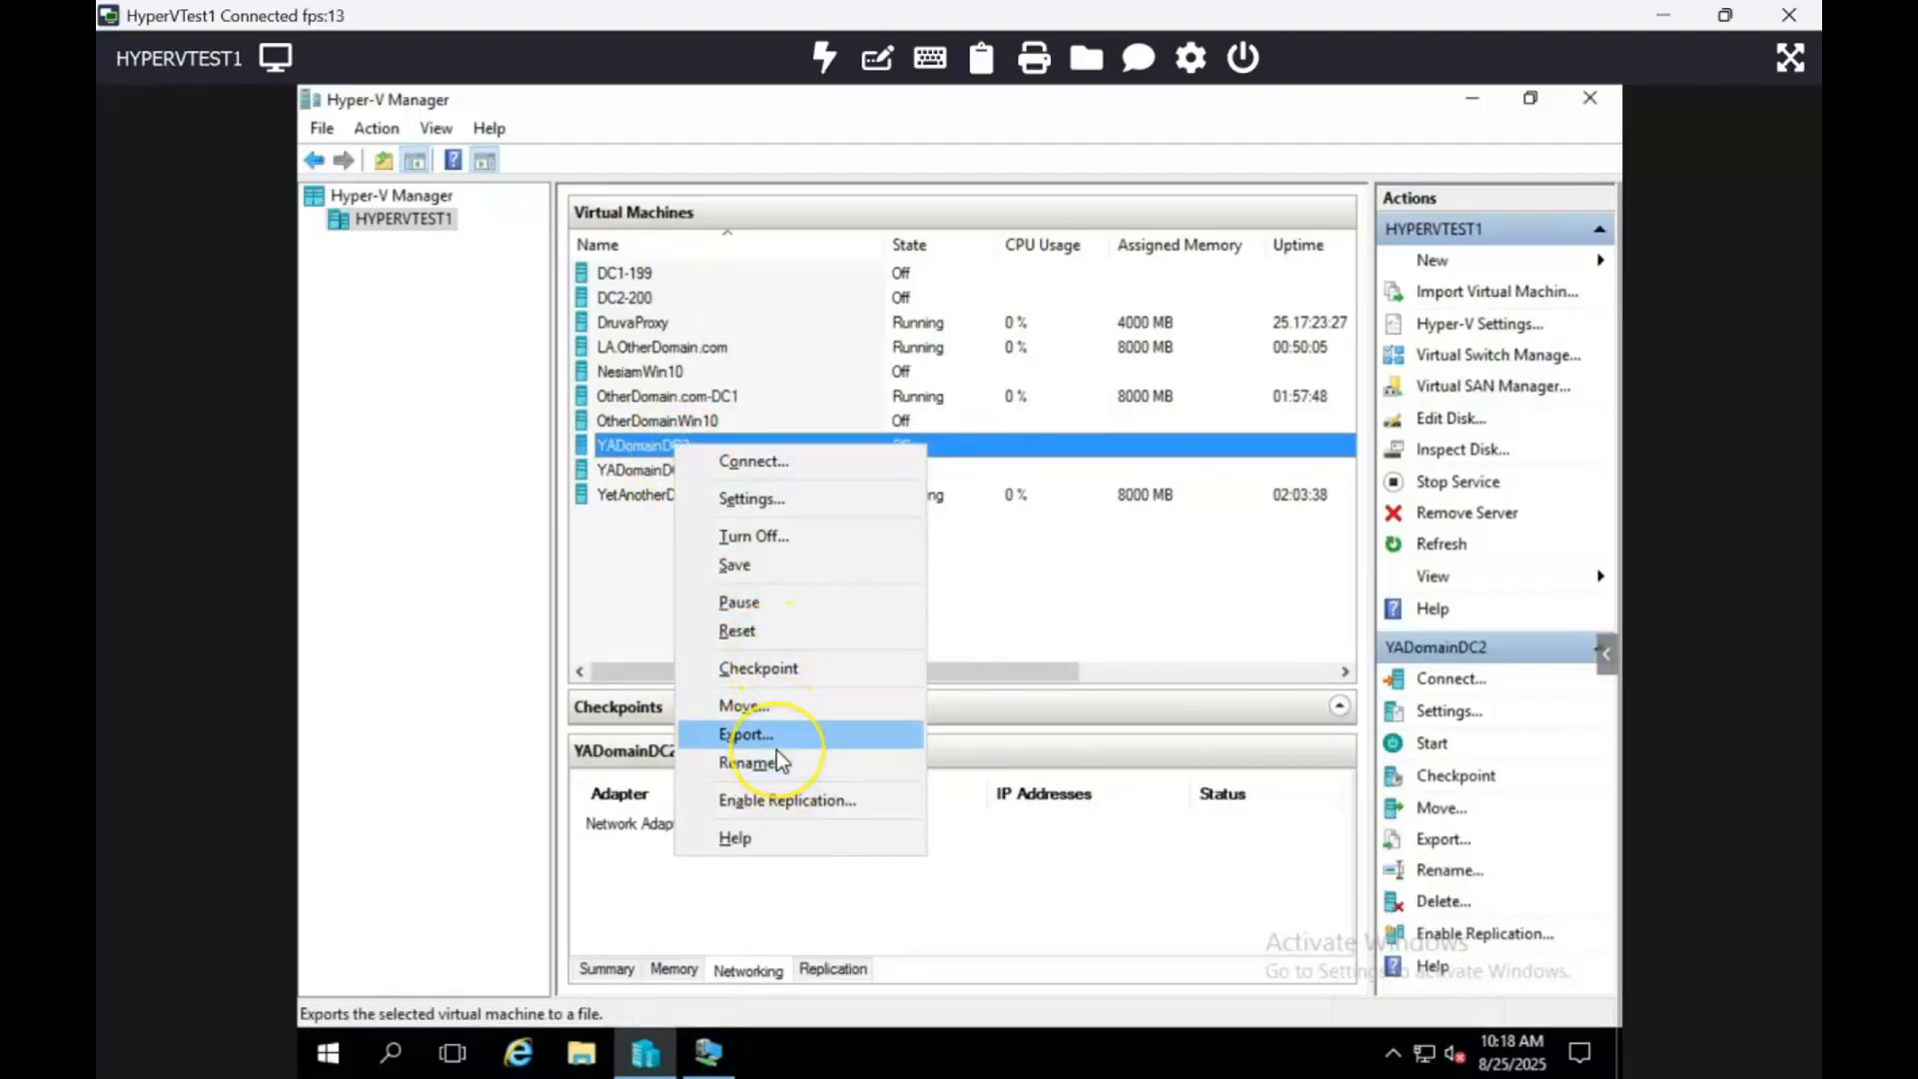
pyautogui.click(635, 542)
pyautogui.click(697, 447)
pyautogui.rightClick(696, 447)
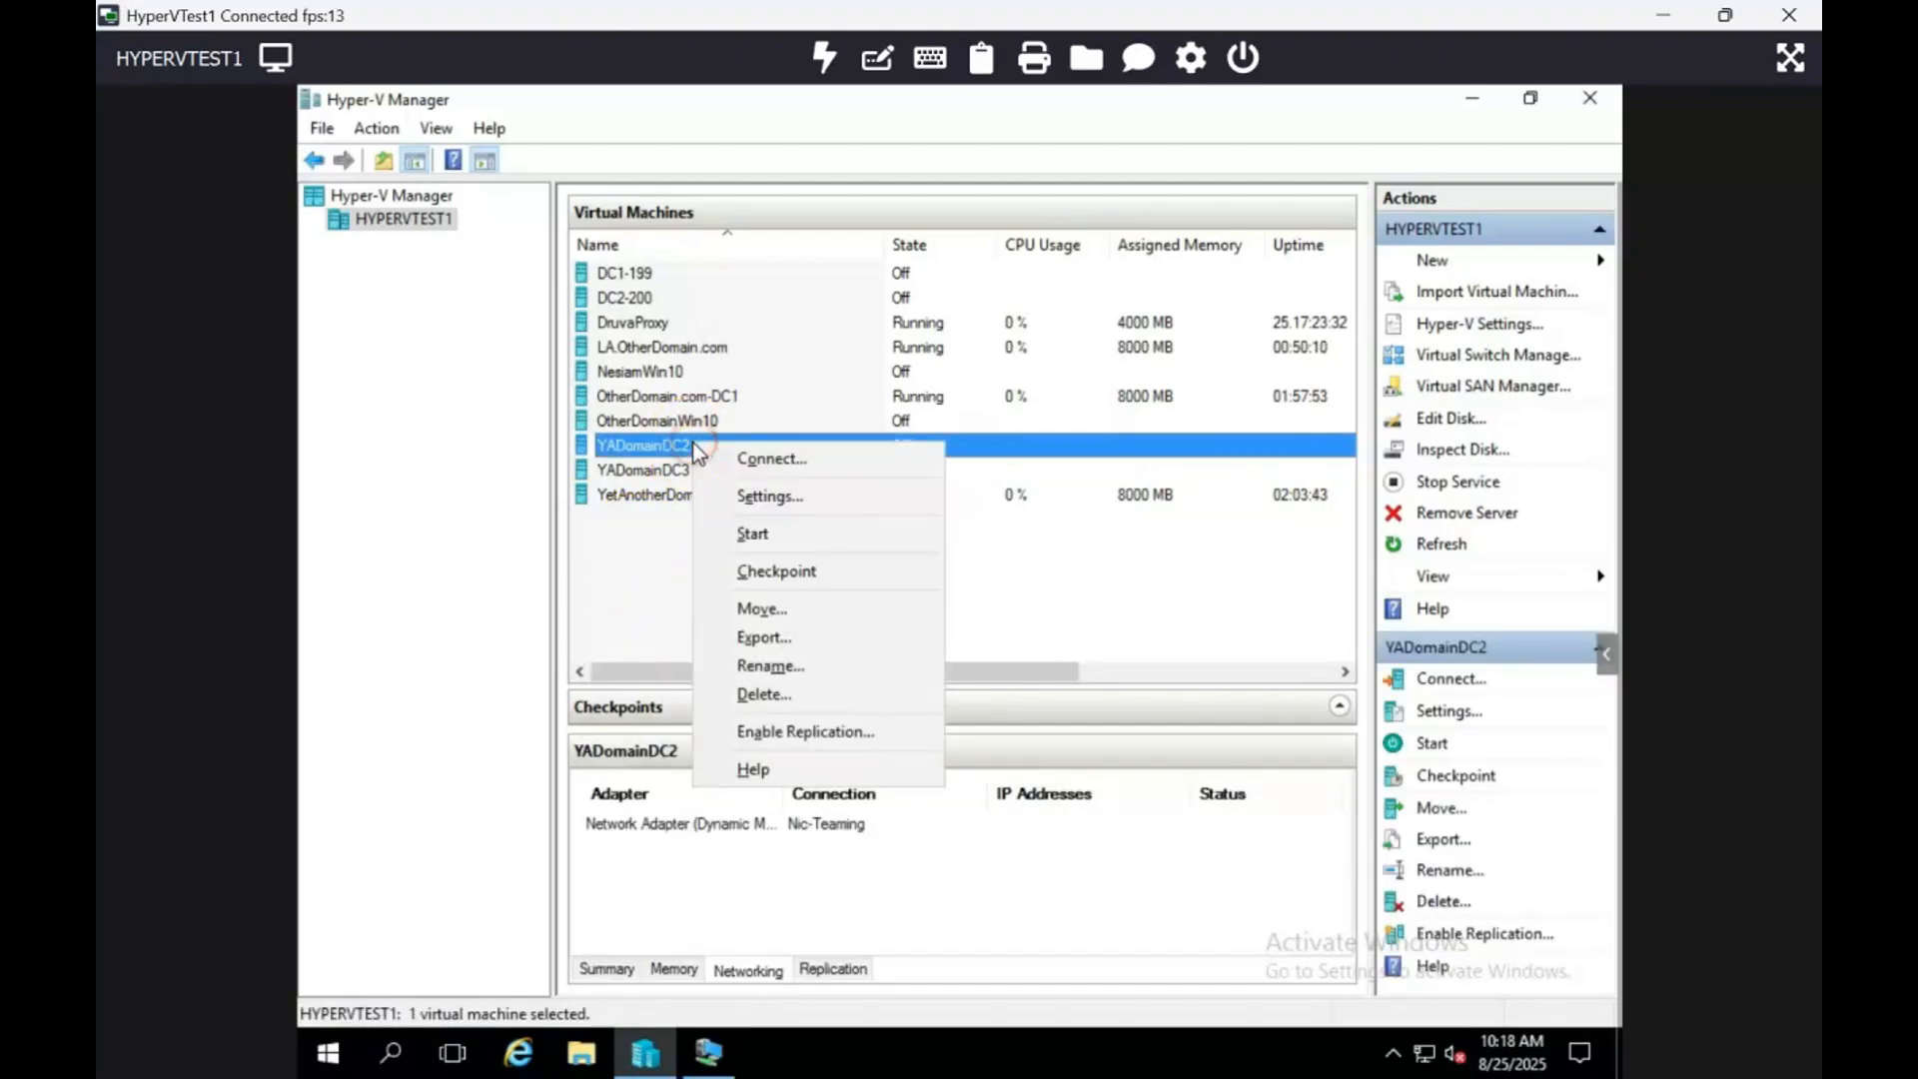
pyautogui.click(787, 694)
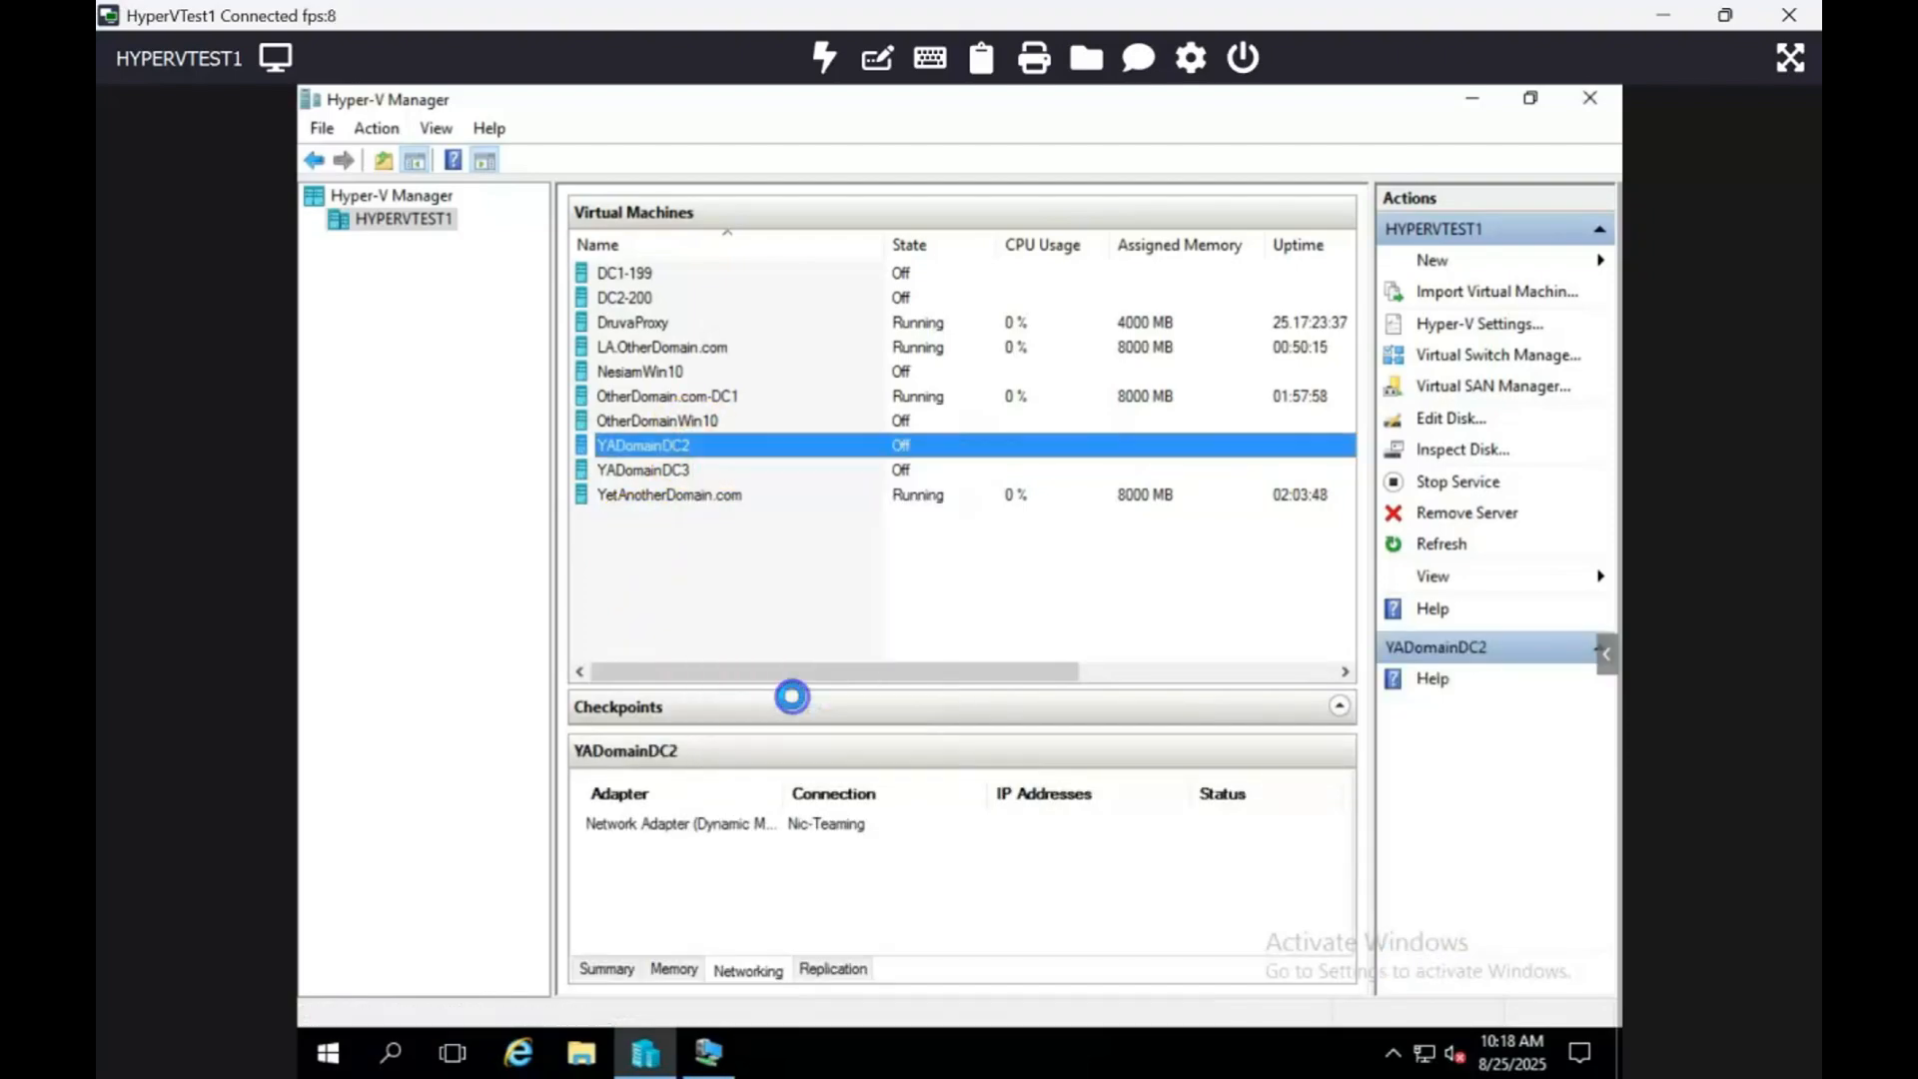
pyautogui.click(1001, 583)
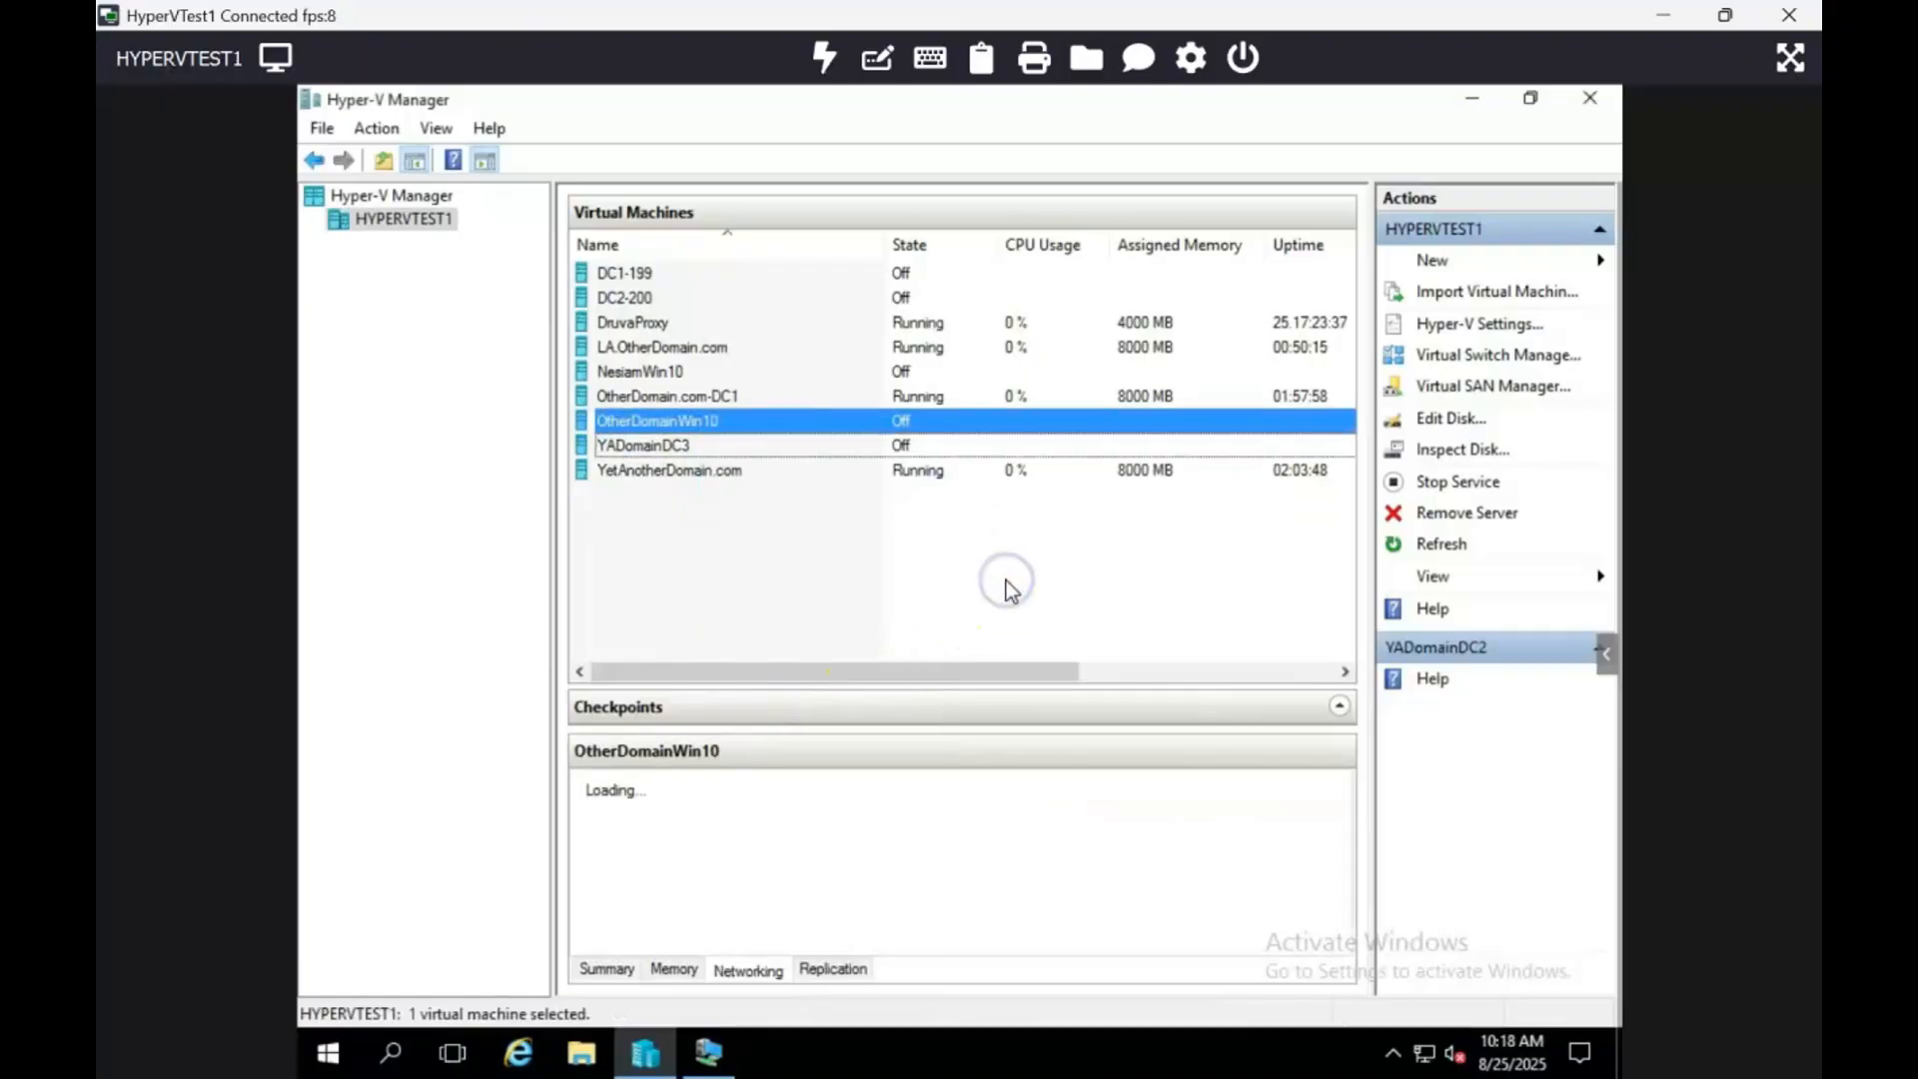
pyautogui.click(737, 535)
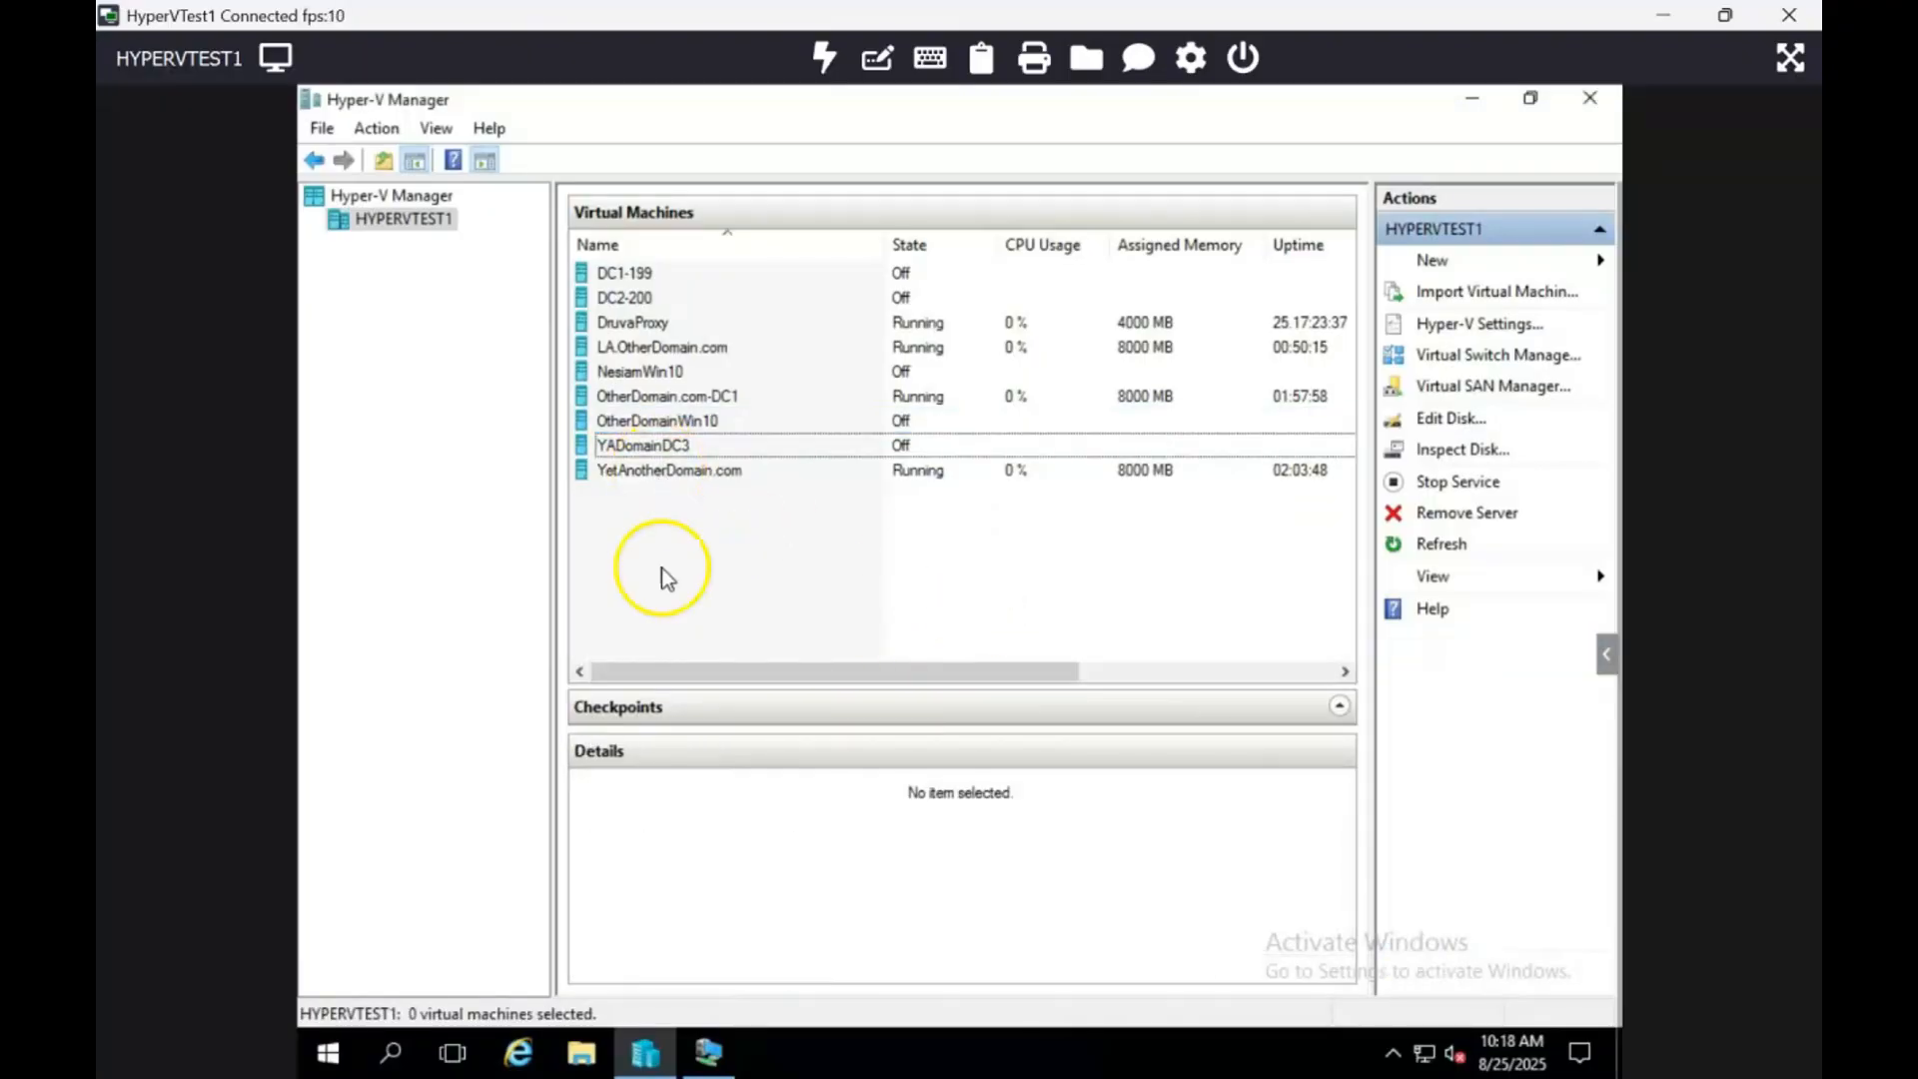
pyautogui.click(723, 1046)
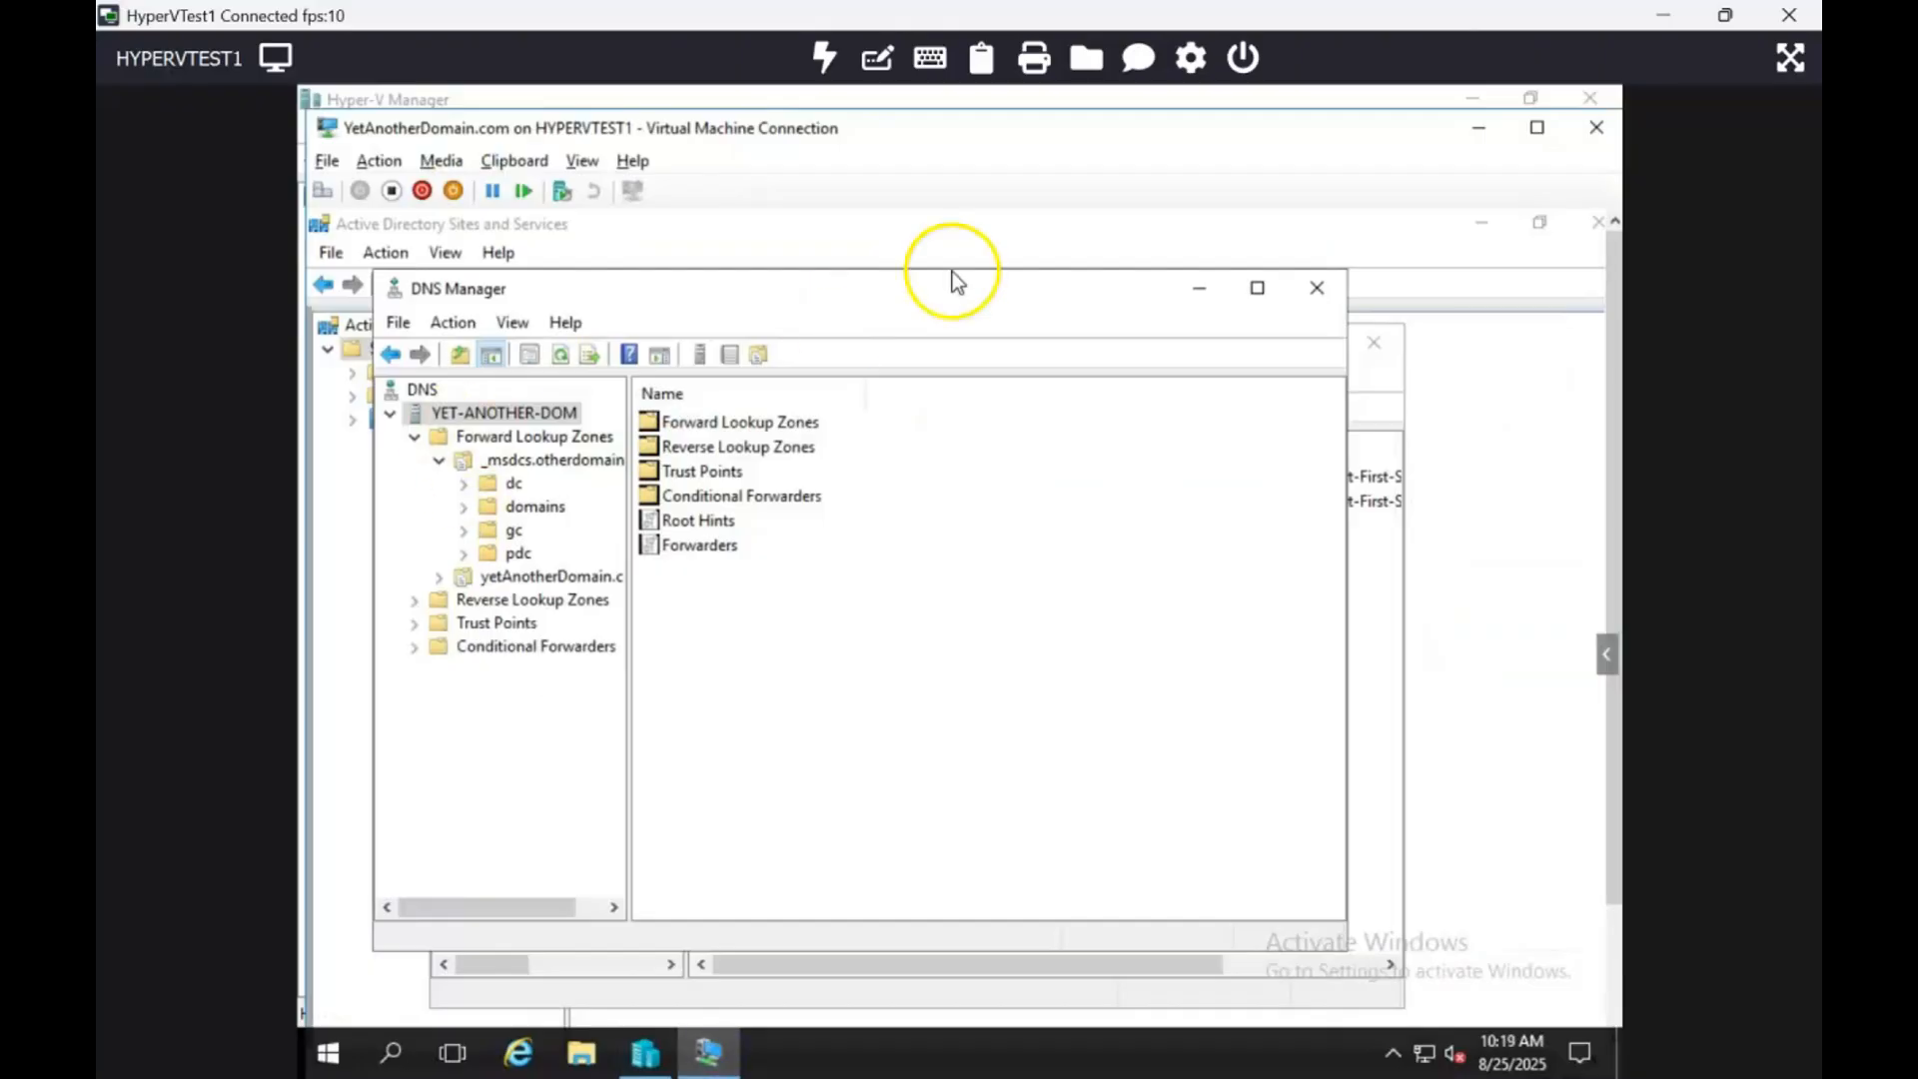
# Step: Close DNS Manager, Active Directory Users and Computers, and Sites and Services in the VM
pyautogui.click(1538, 128)
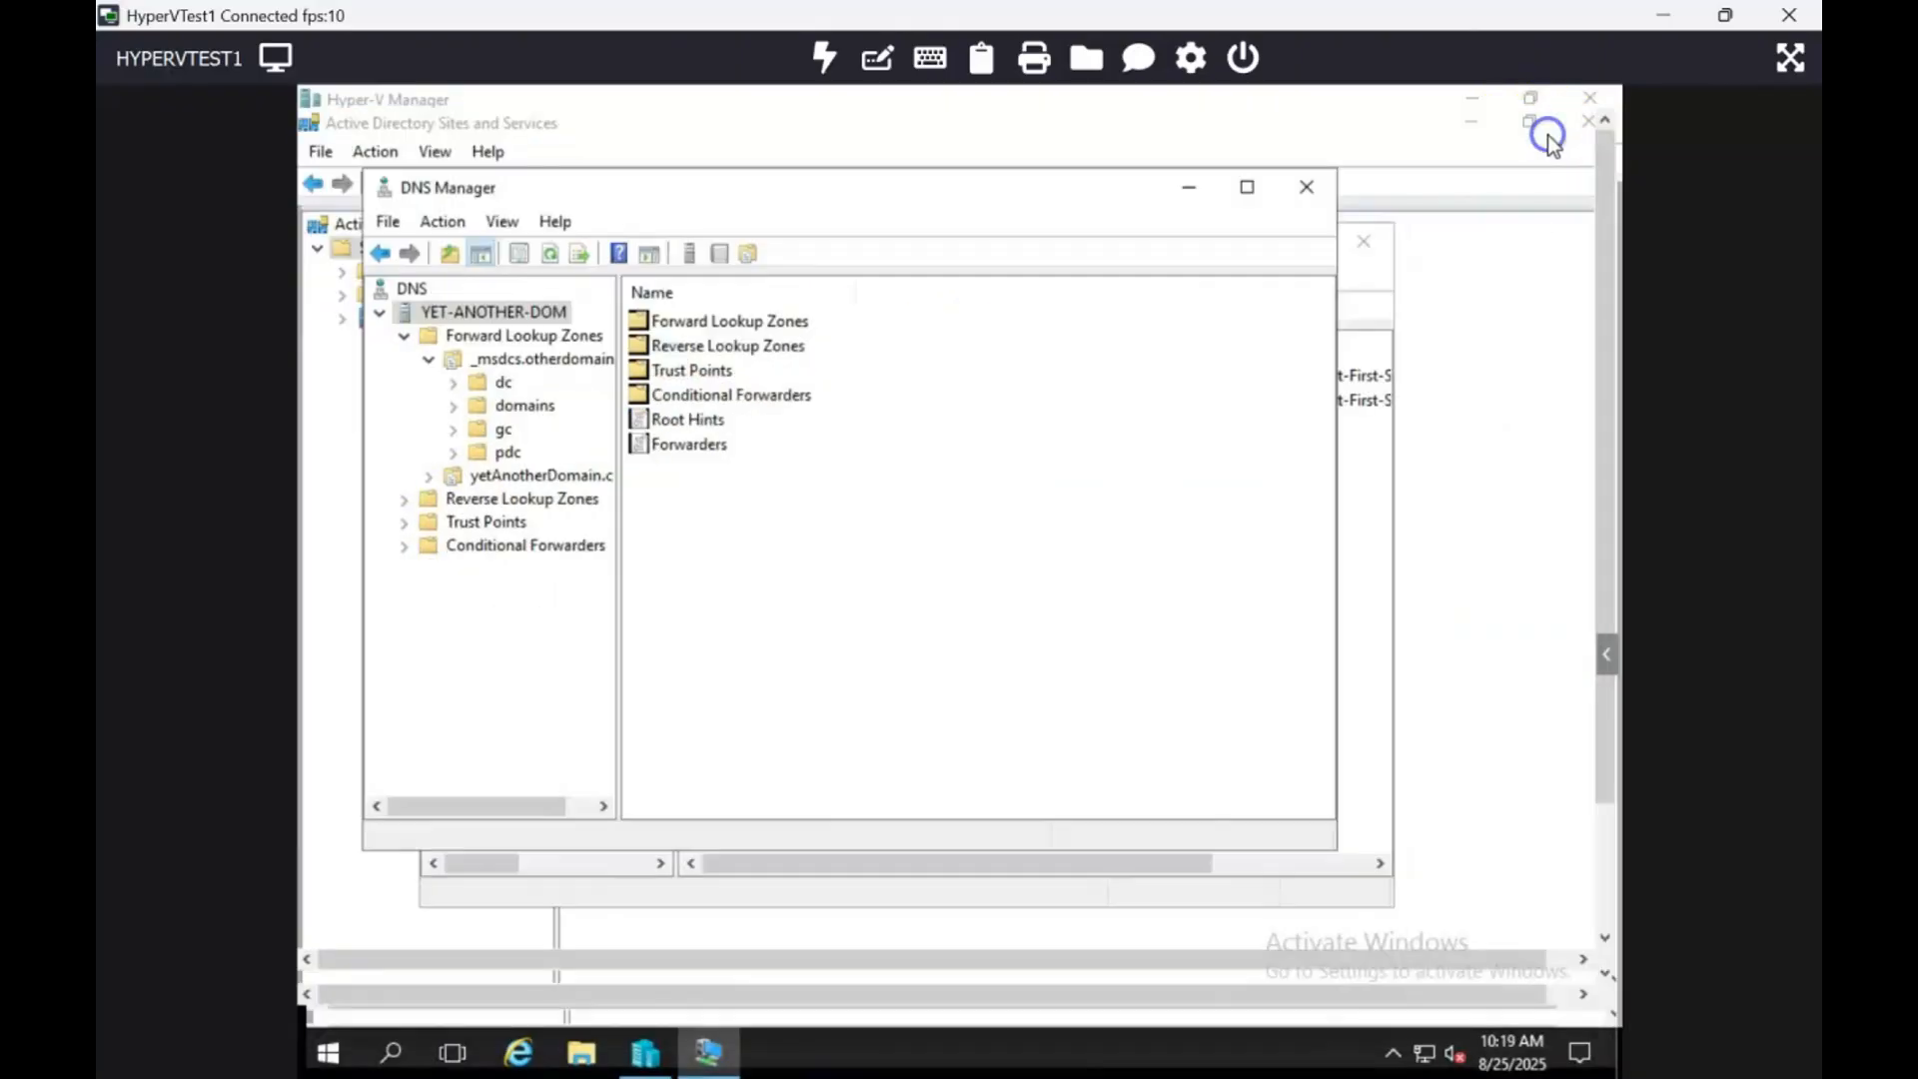
pyautogui.click(1309, 170)
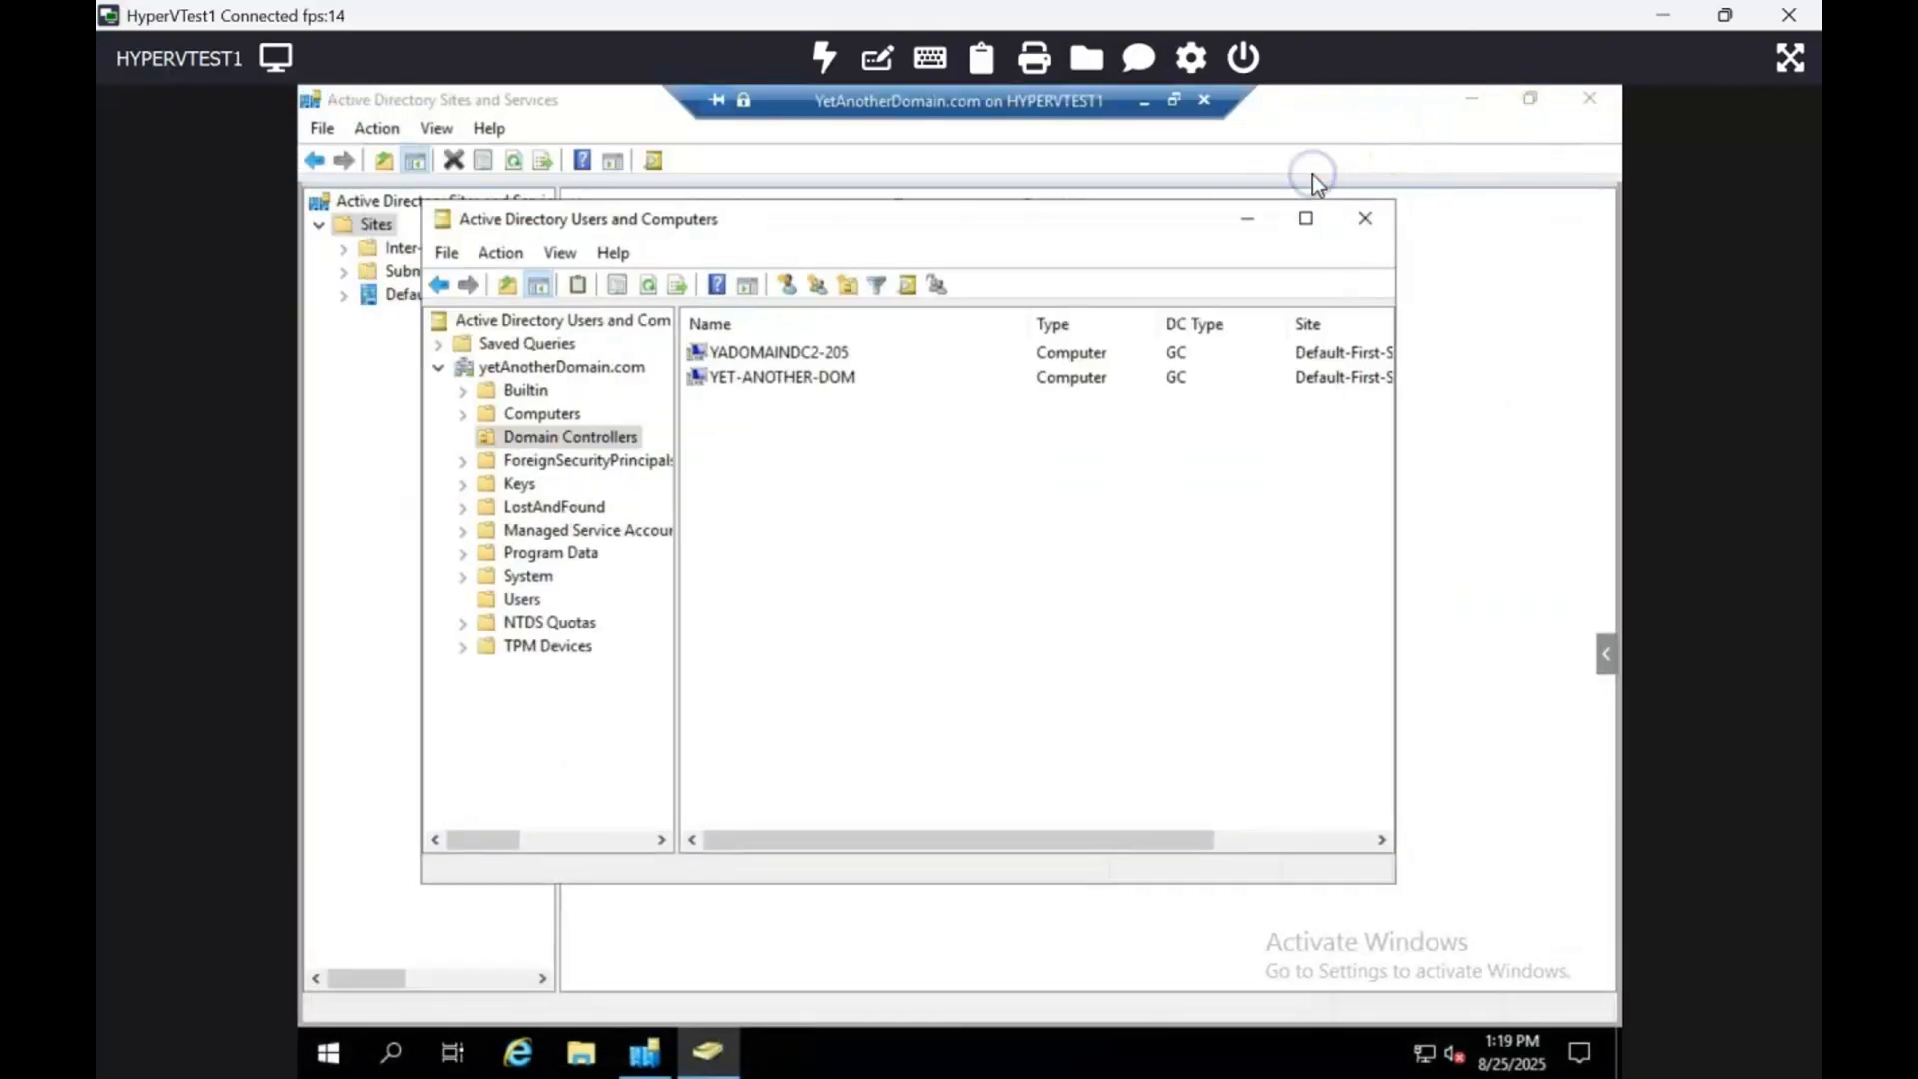
pyautogui.click(1368, 216)
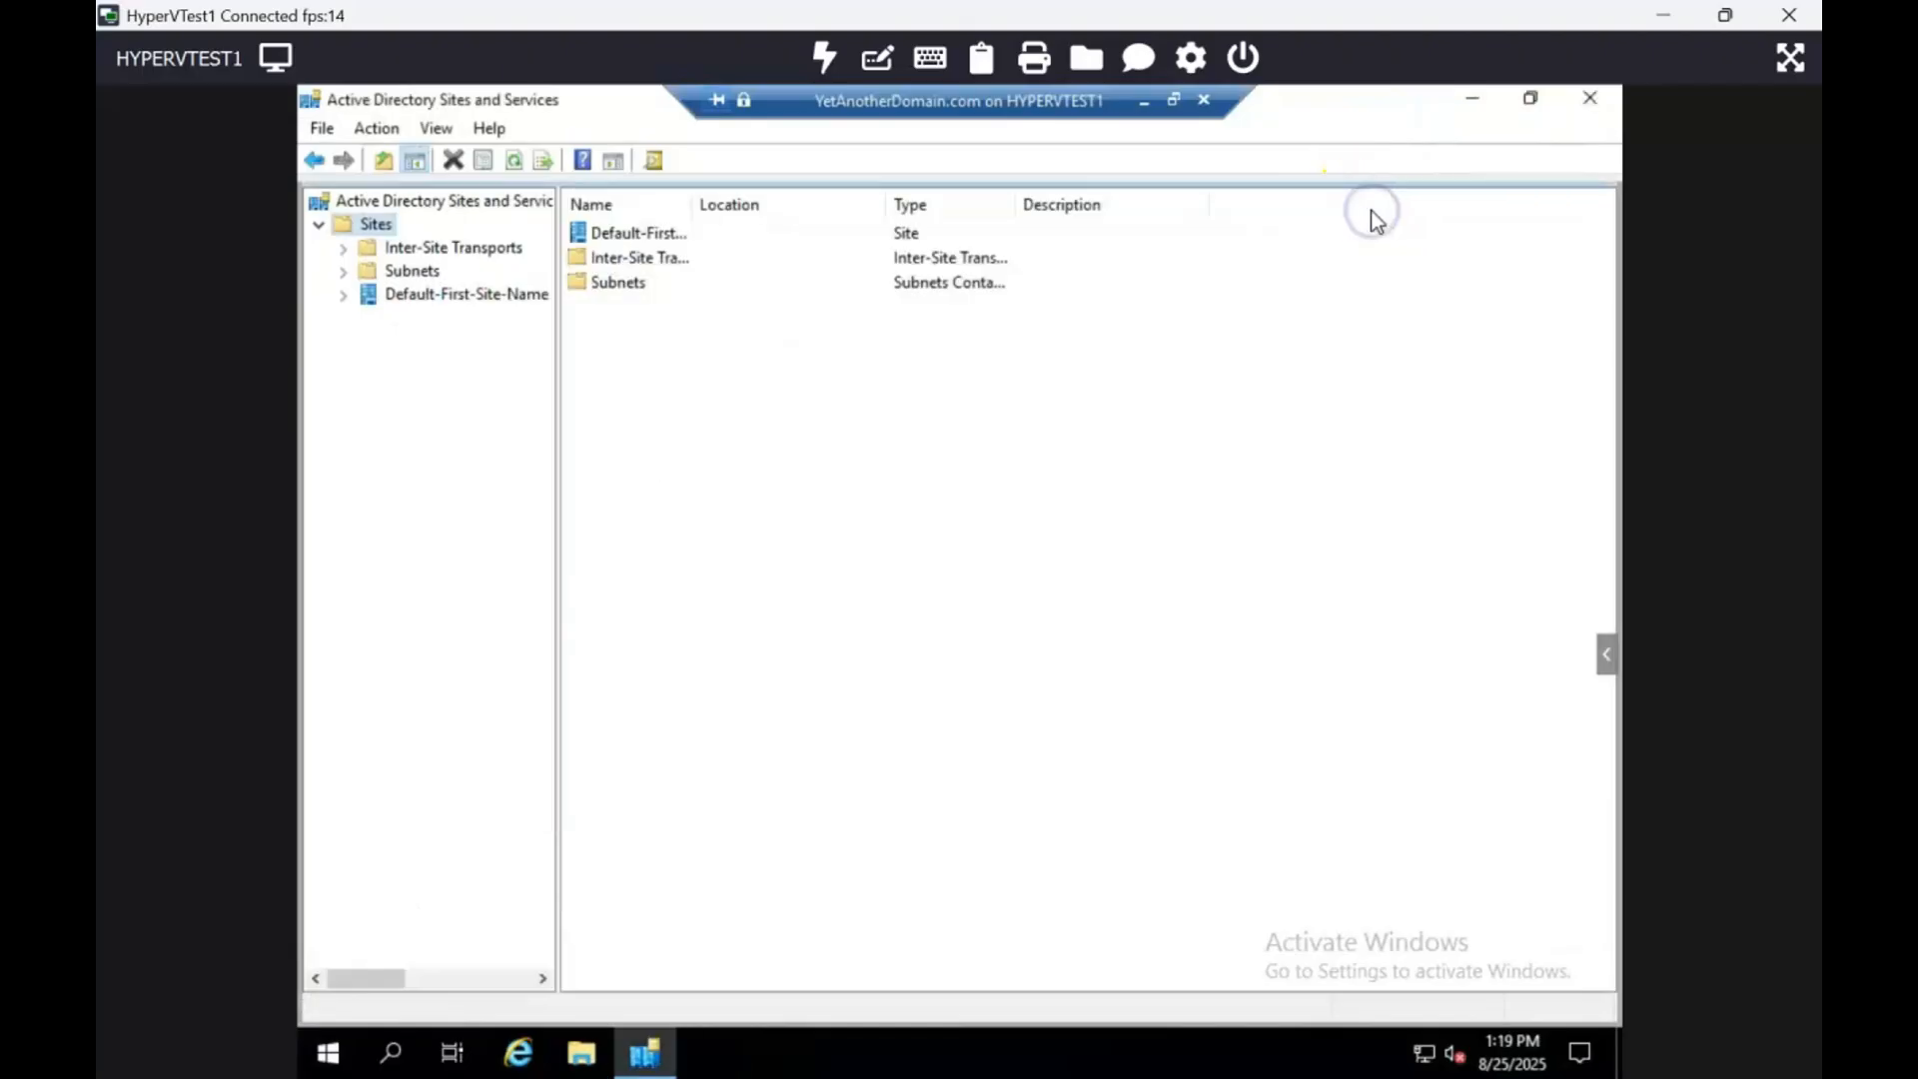
pyautogui.click(1589, 101)
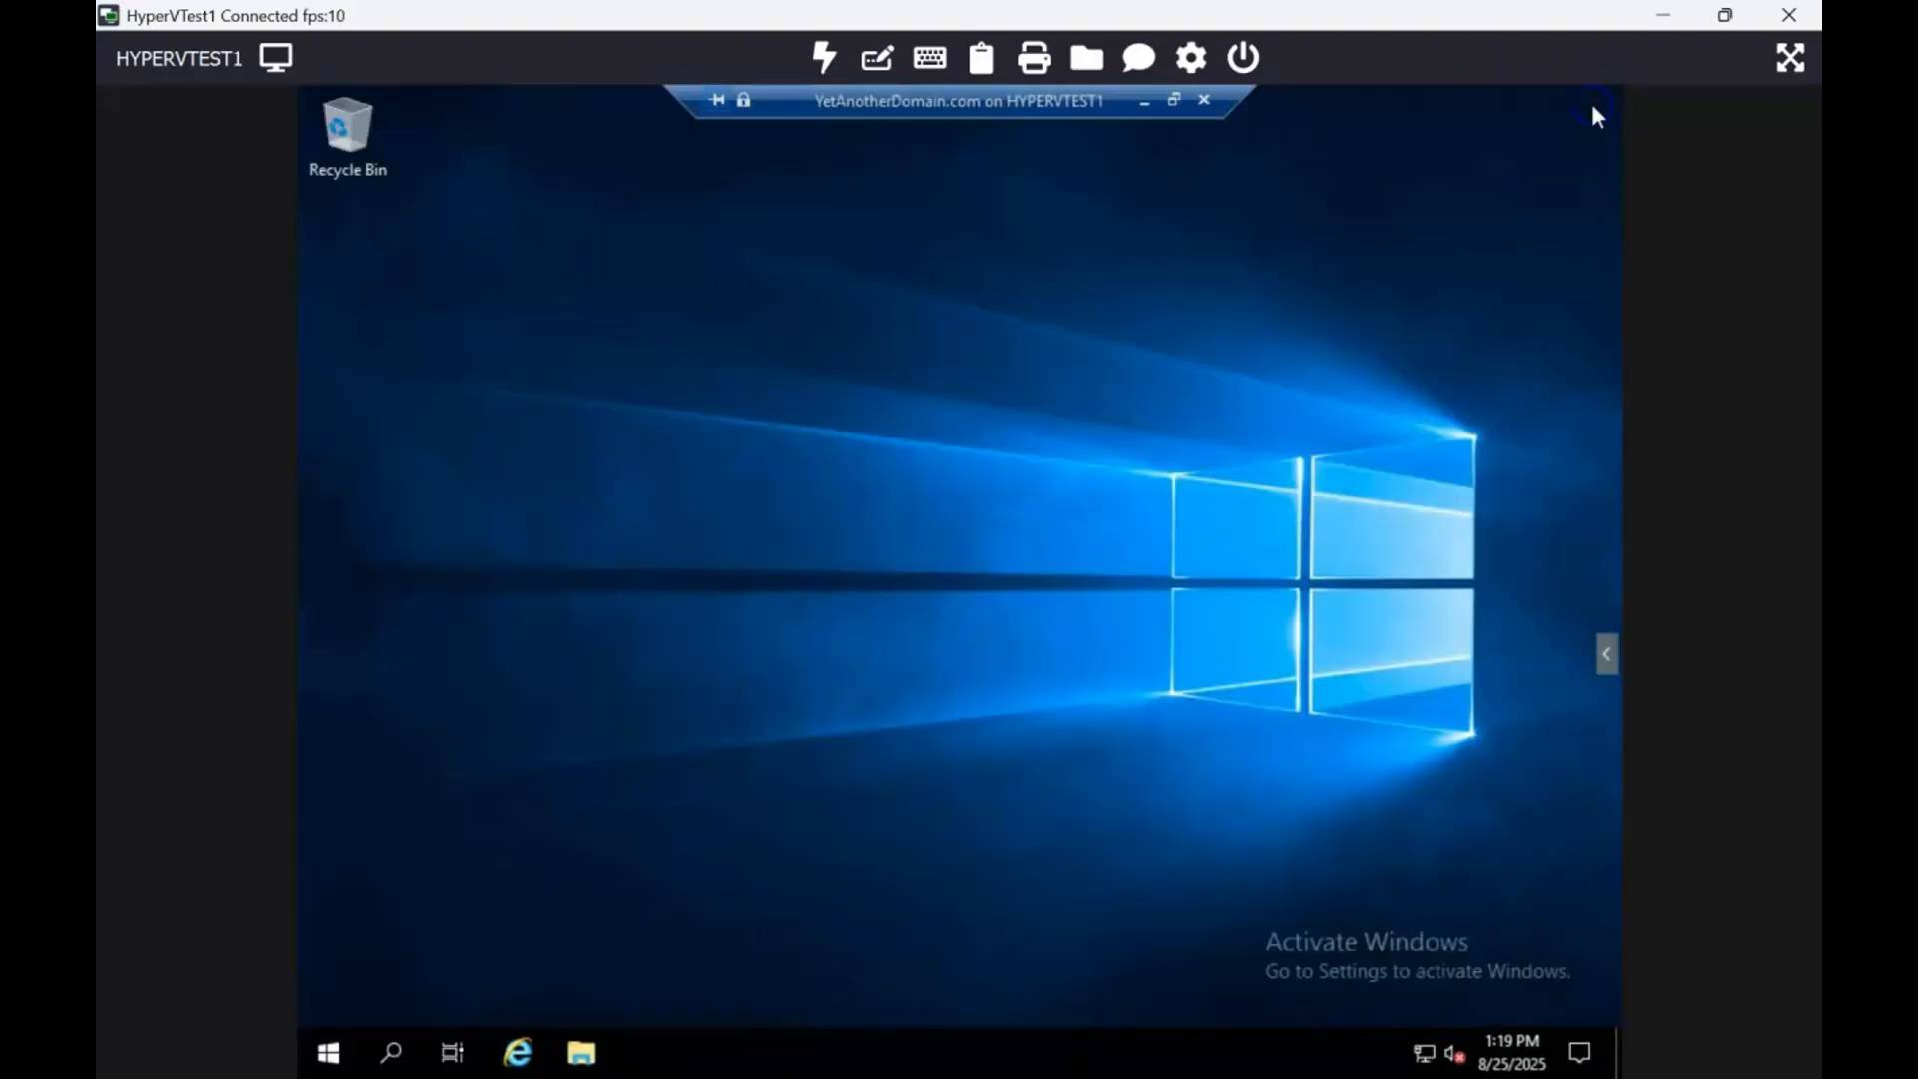
# Step: Search 'user' from Start and reopen Active Directory Users and Computers
pyautogui.click(332, 1053)
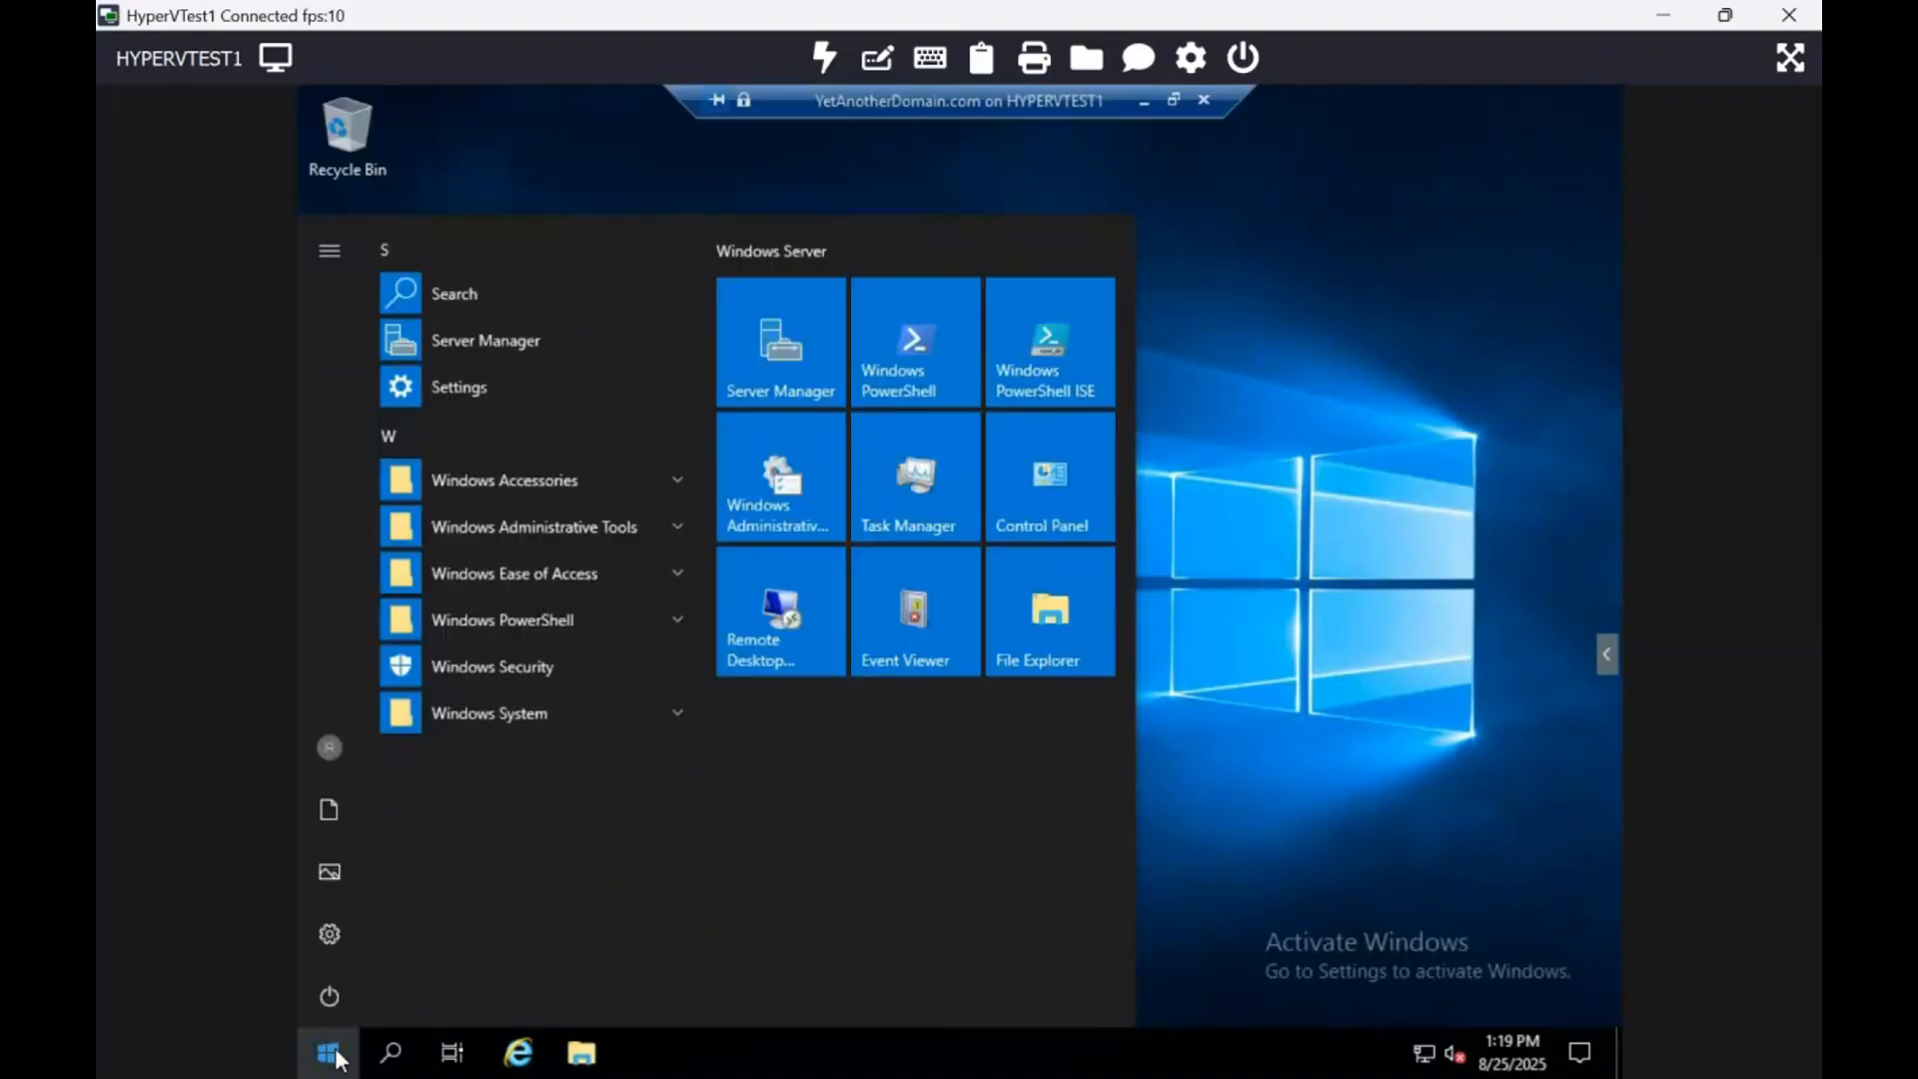
pyautogui.write('user')
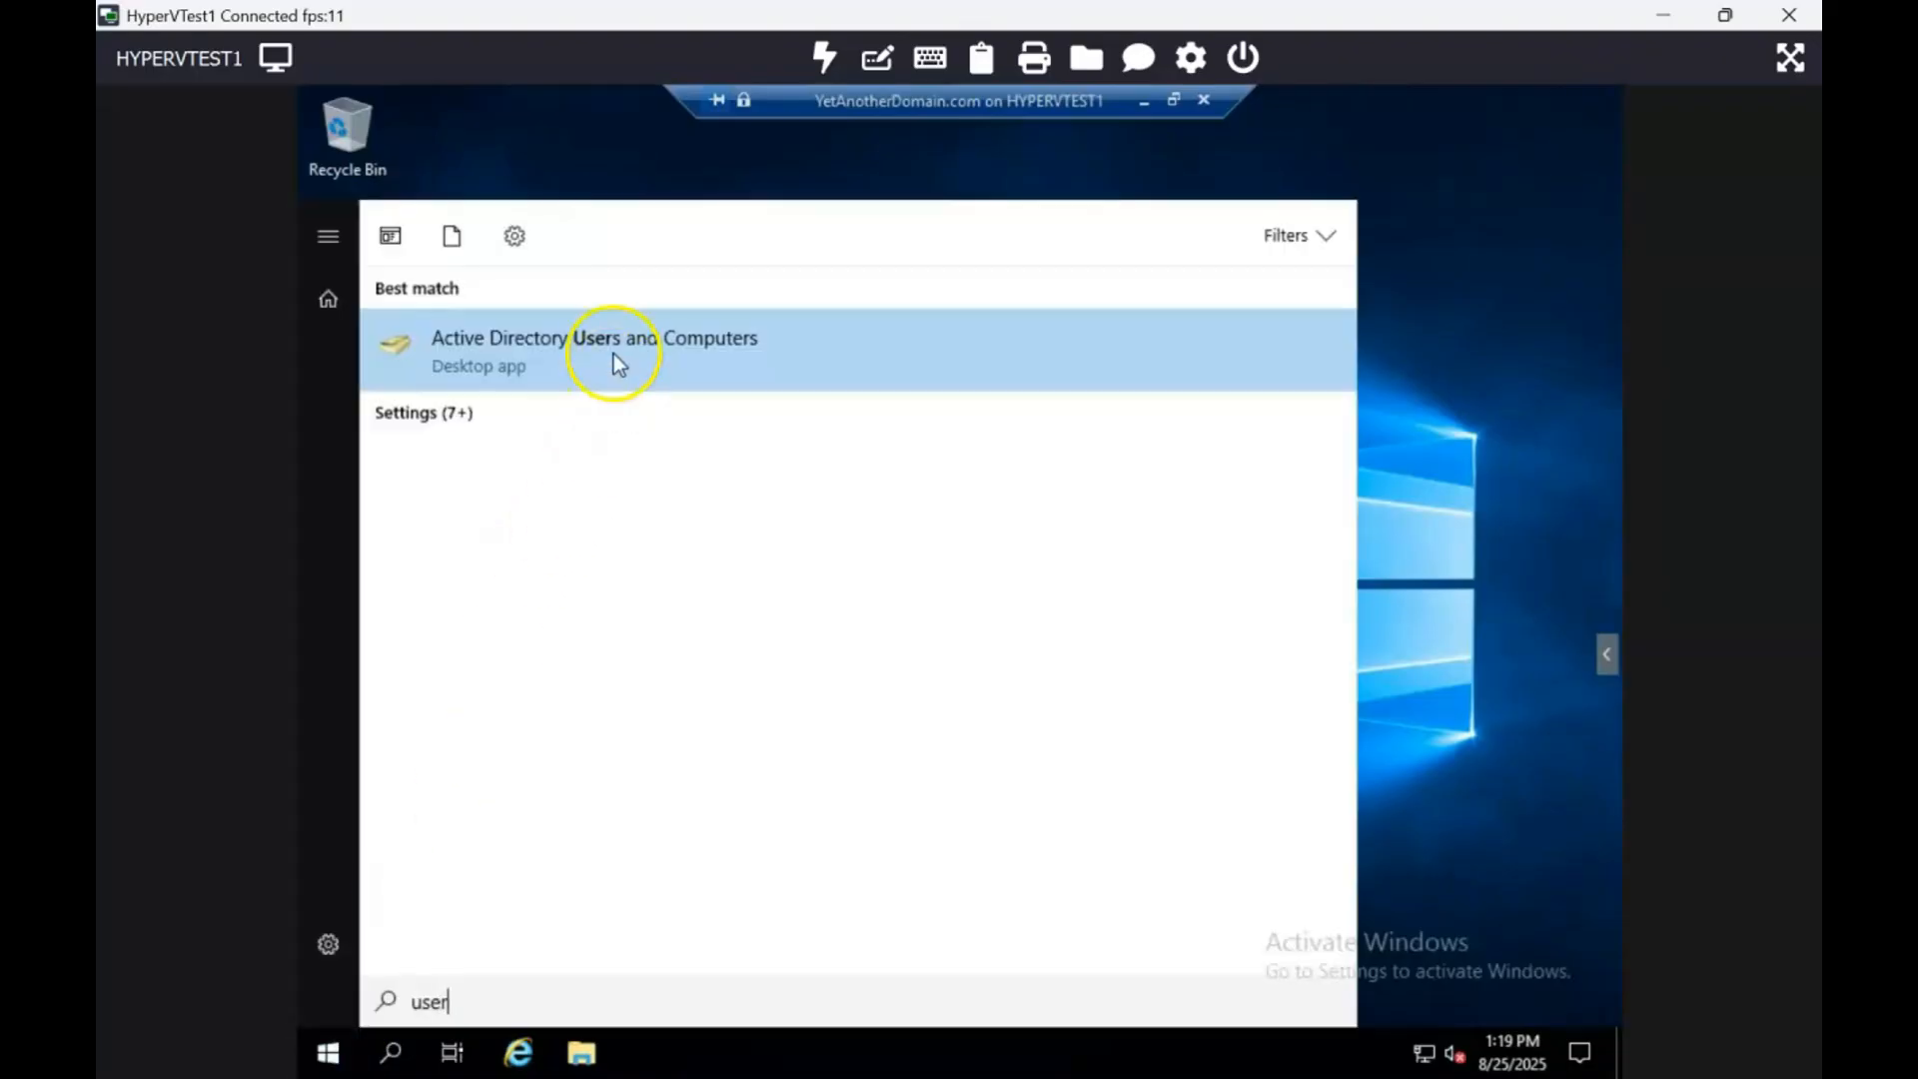
pyautogui.click(613, 357)
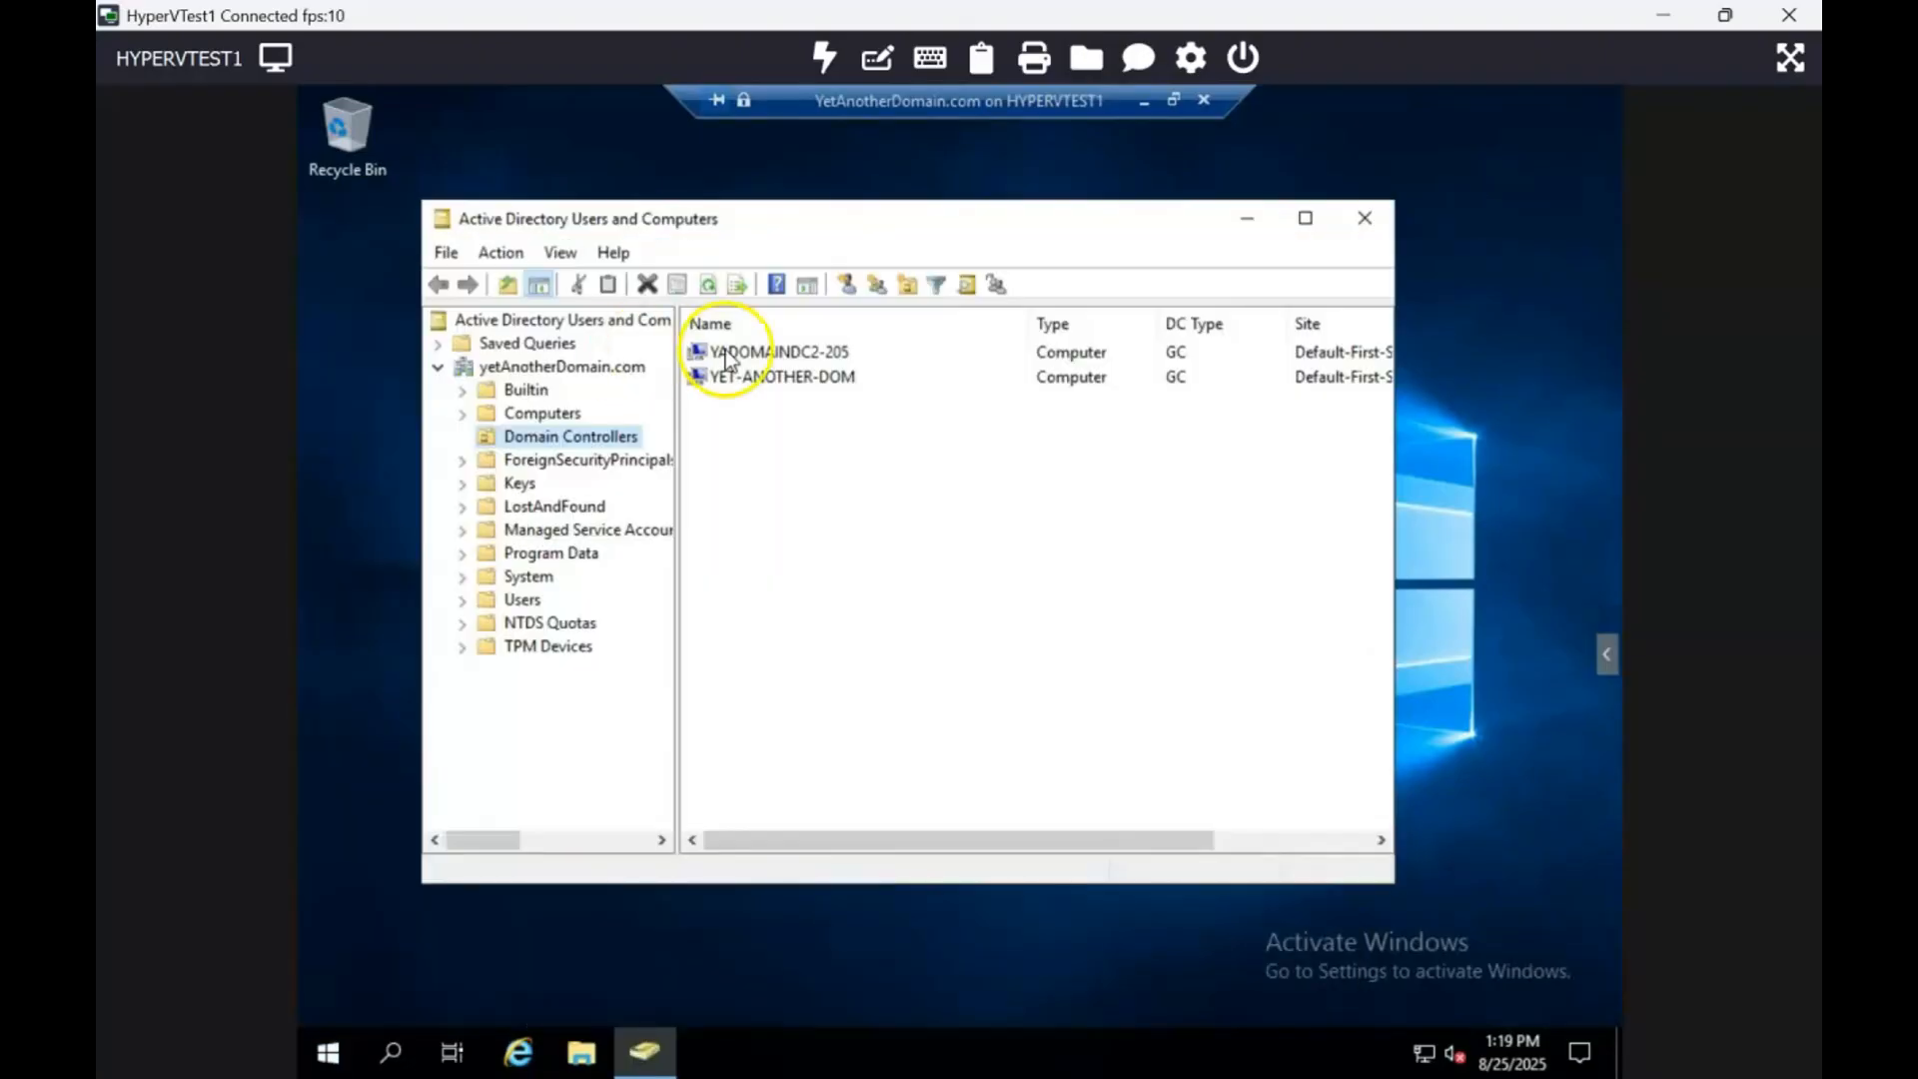
# Step: Delete YADOMAINDC2-205 from Domain Controllers and answer Yes to the confirmation
pyautogui.click(787, 354)
pyautogui.rightClick(789, 356)
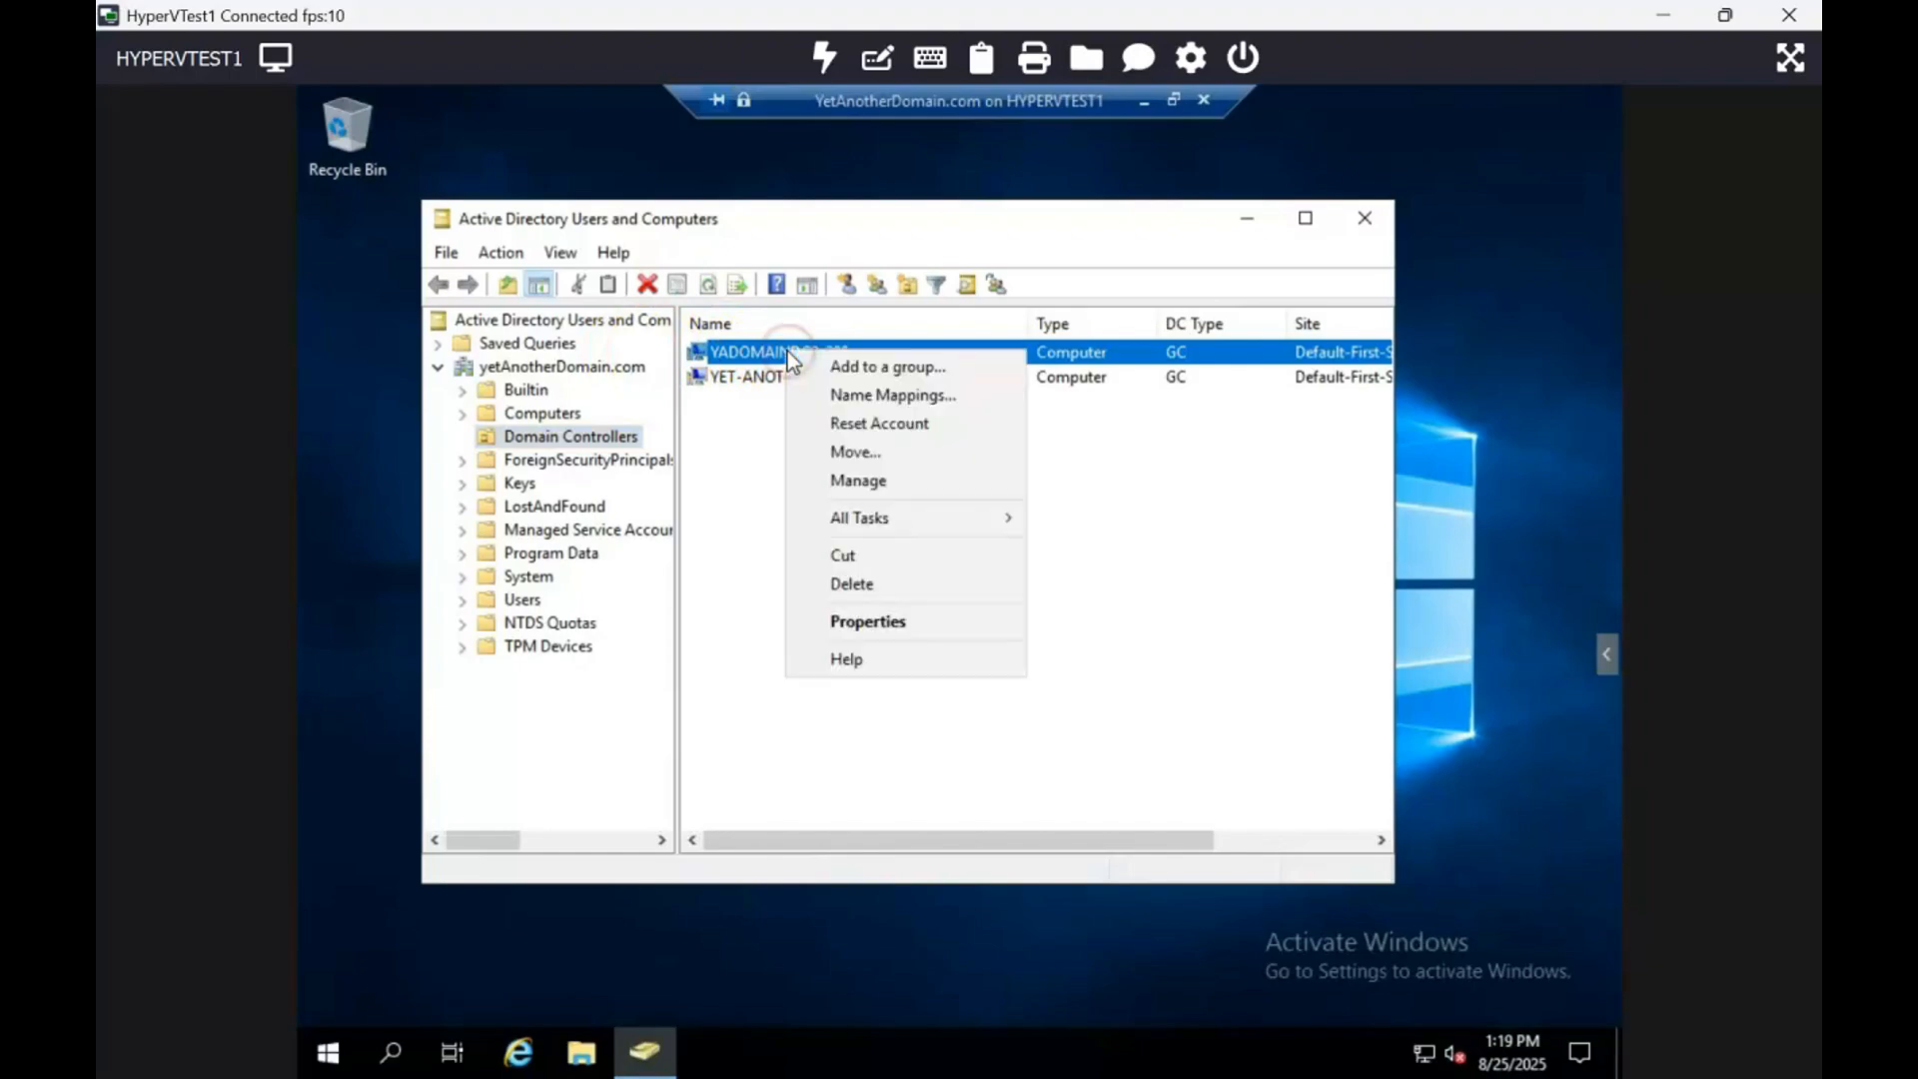
pyautogui.click(863, 589)
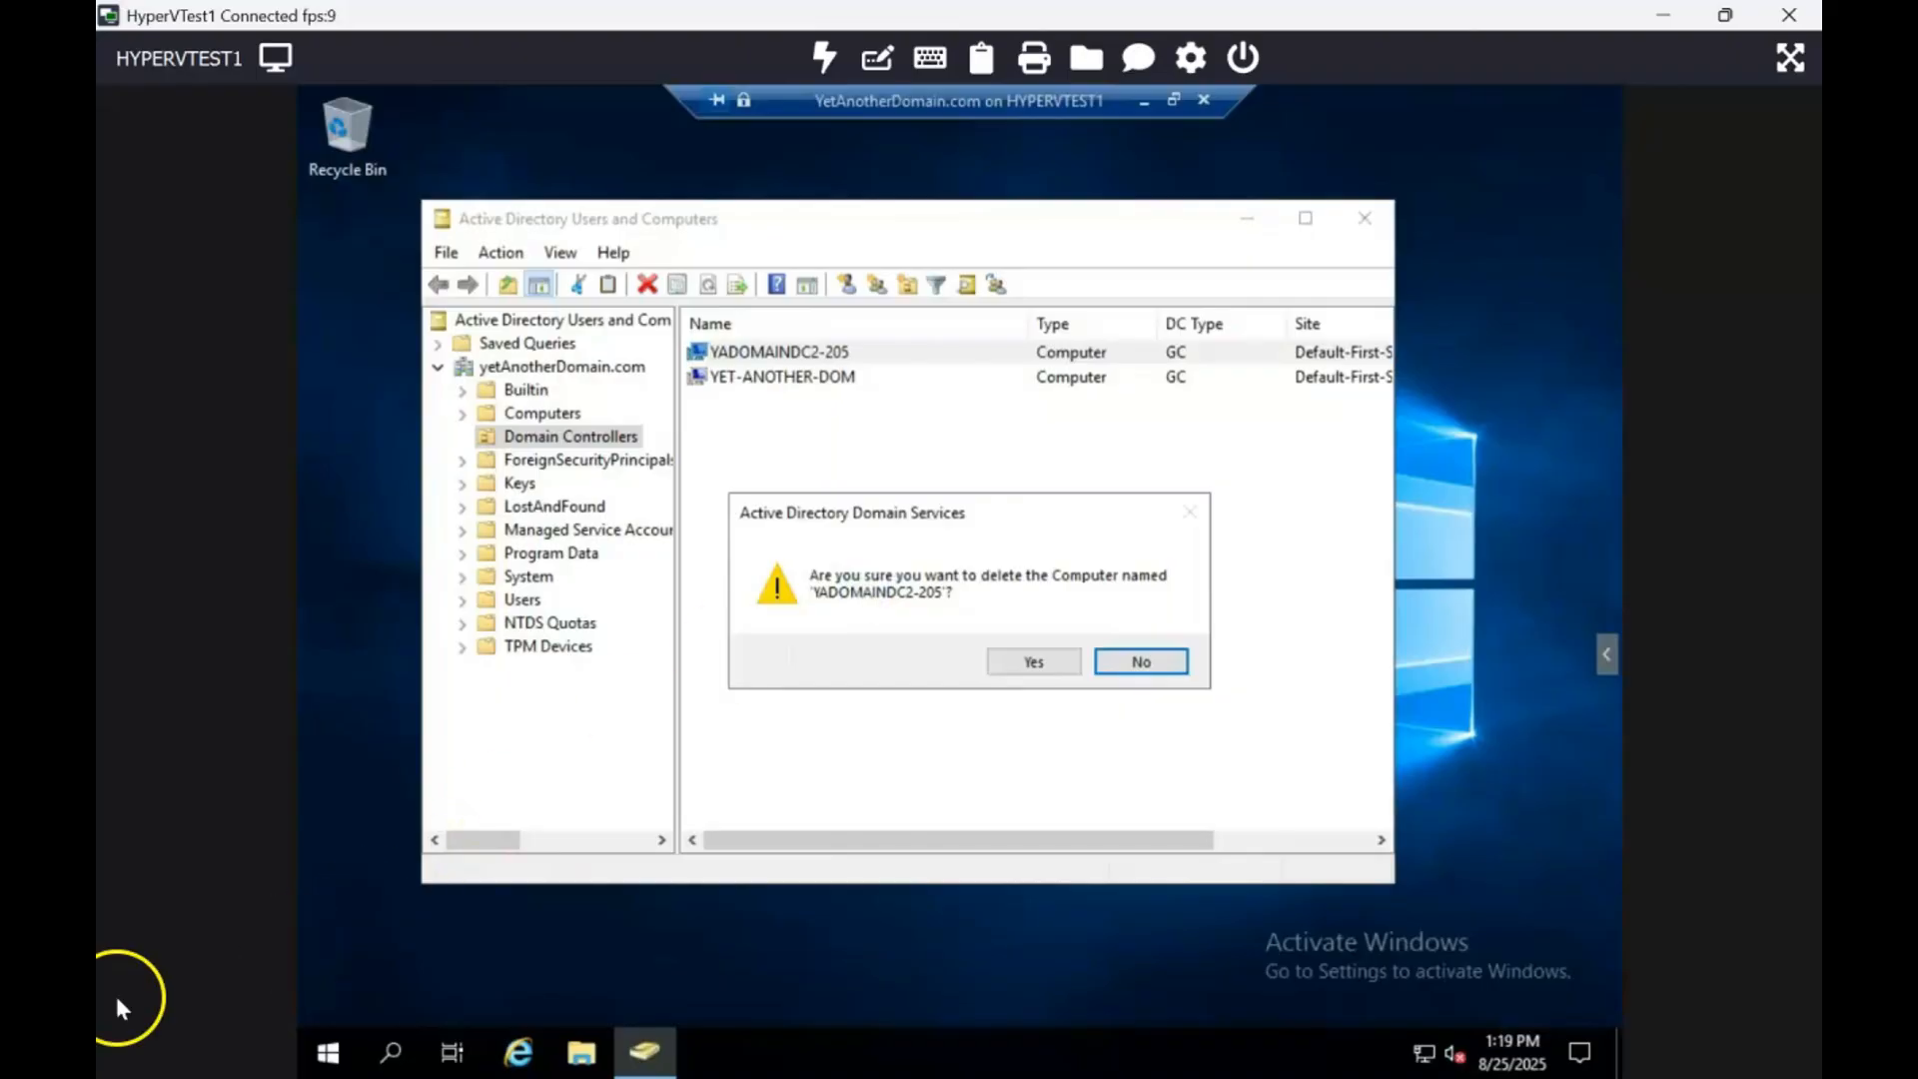
pyautogui.click(814, 353)
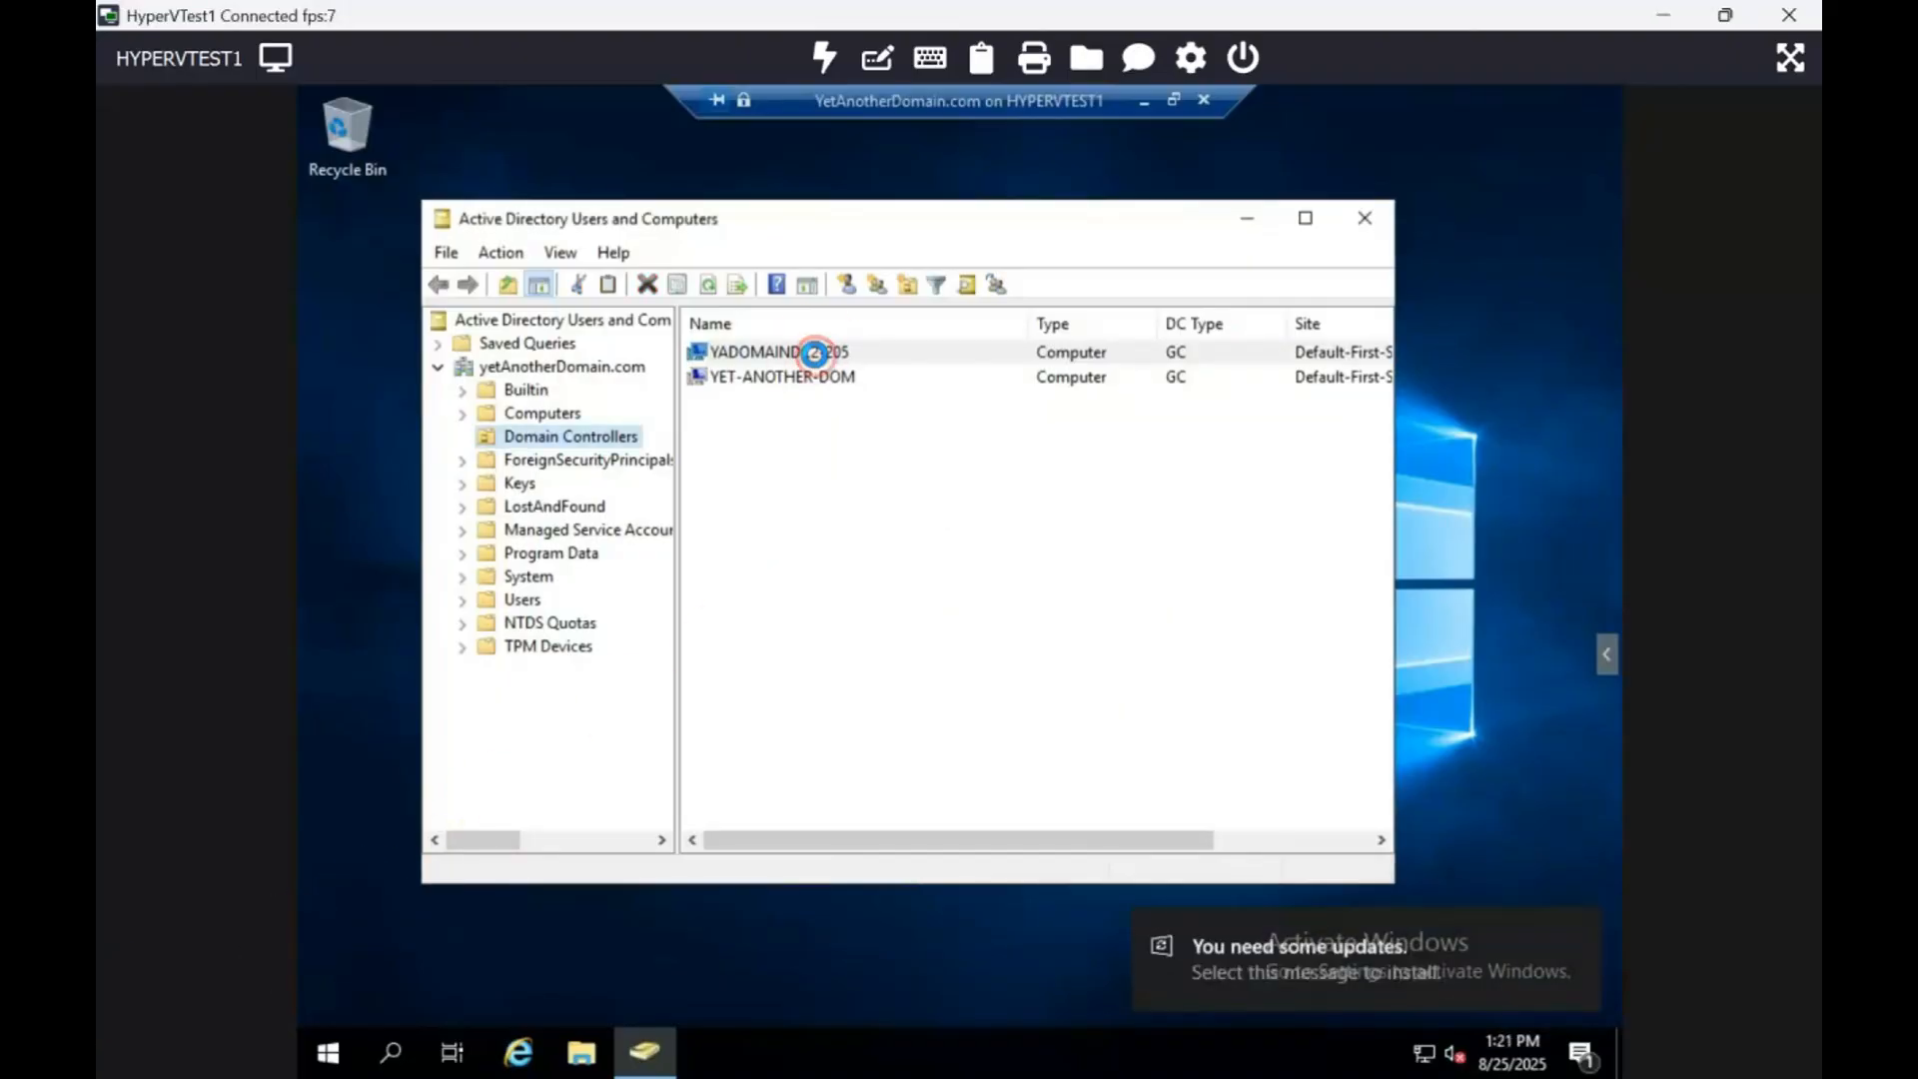
pyautogui.rightClick(815, 355)
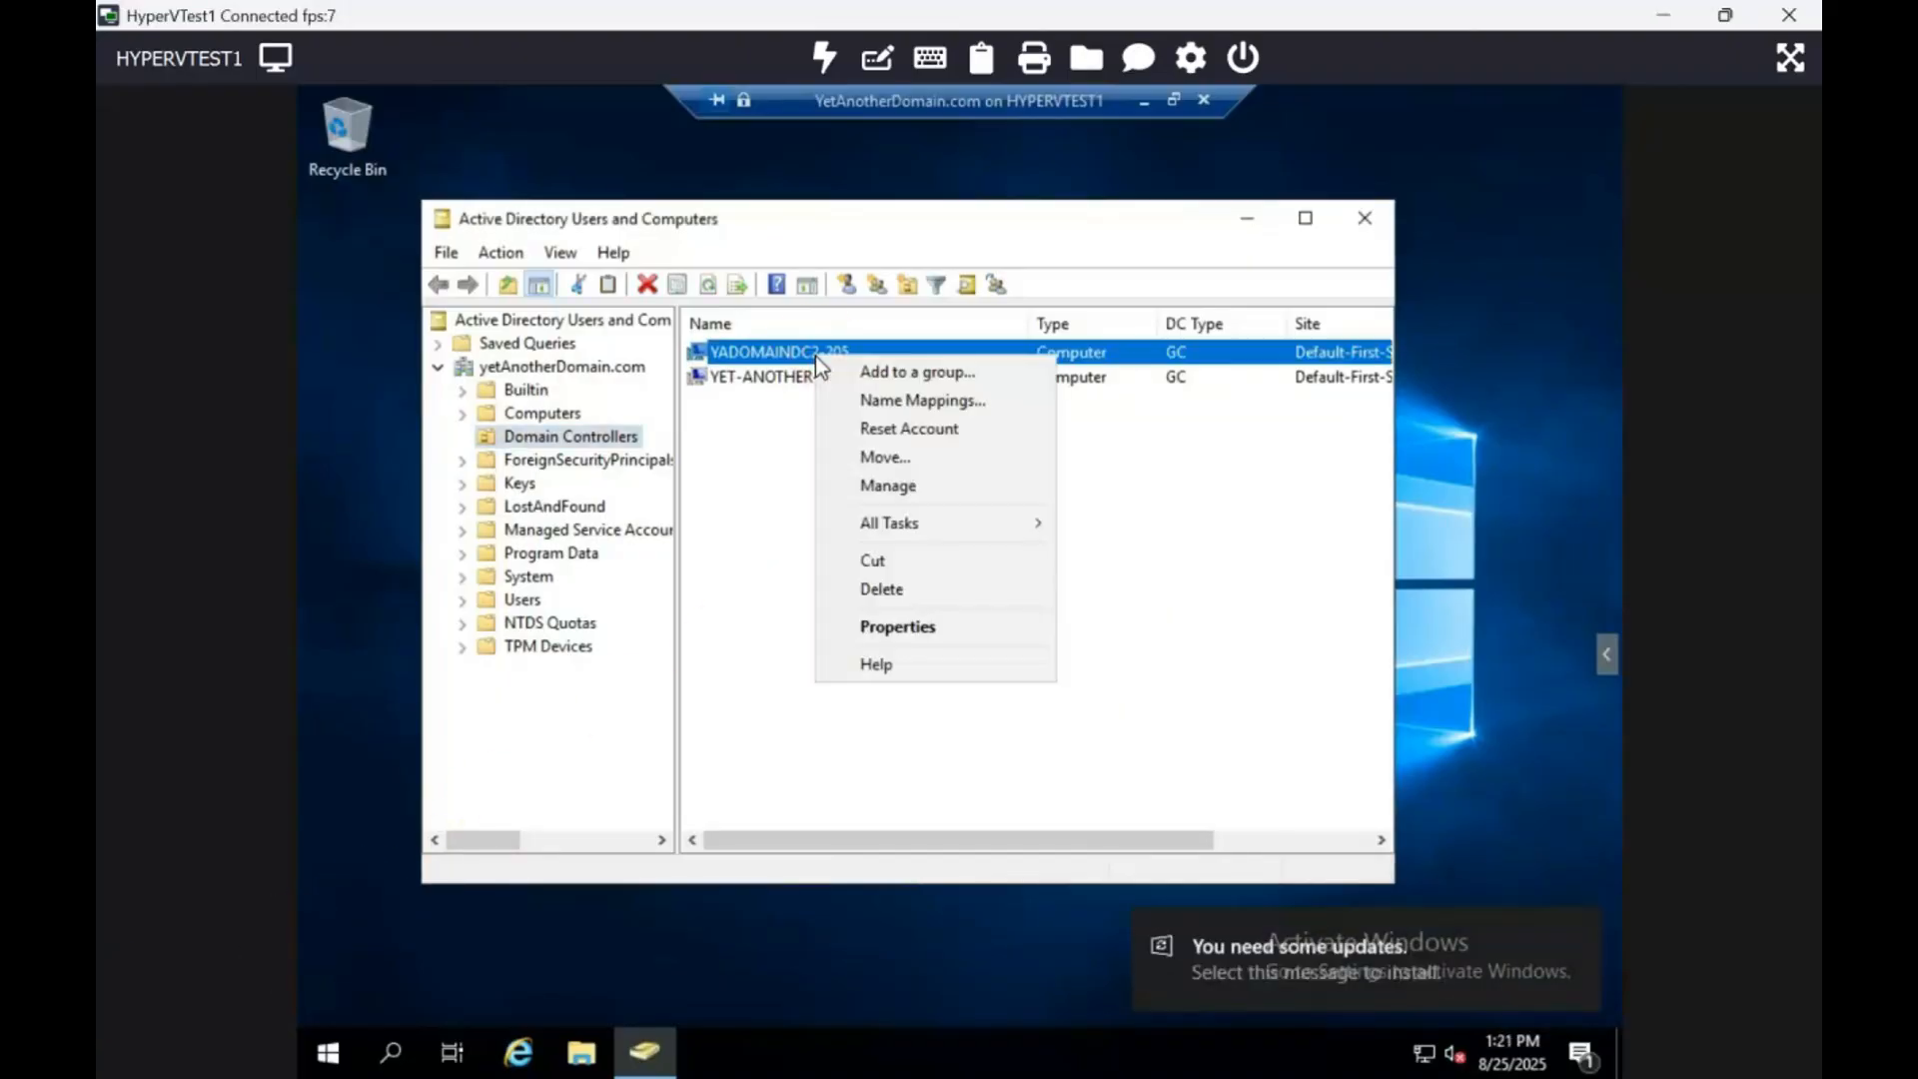
pyautogui.click(916, 588)
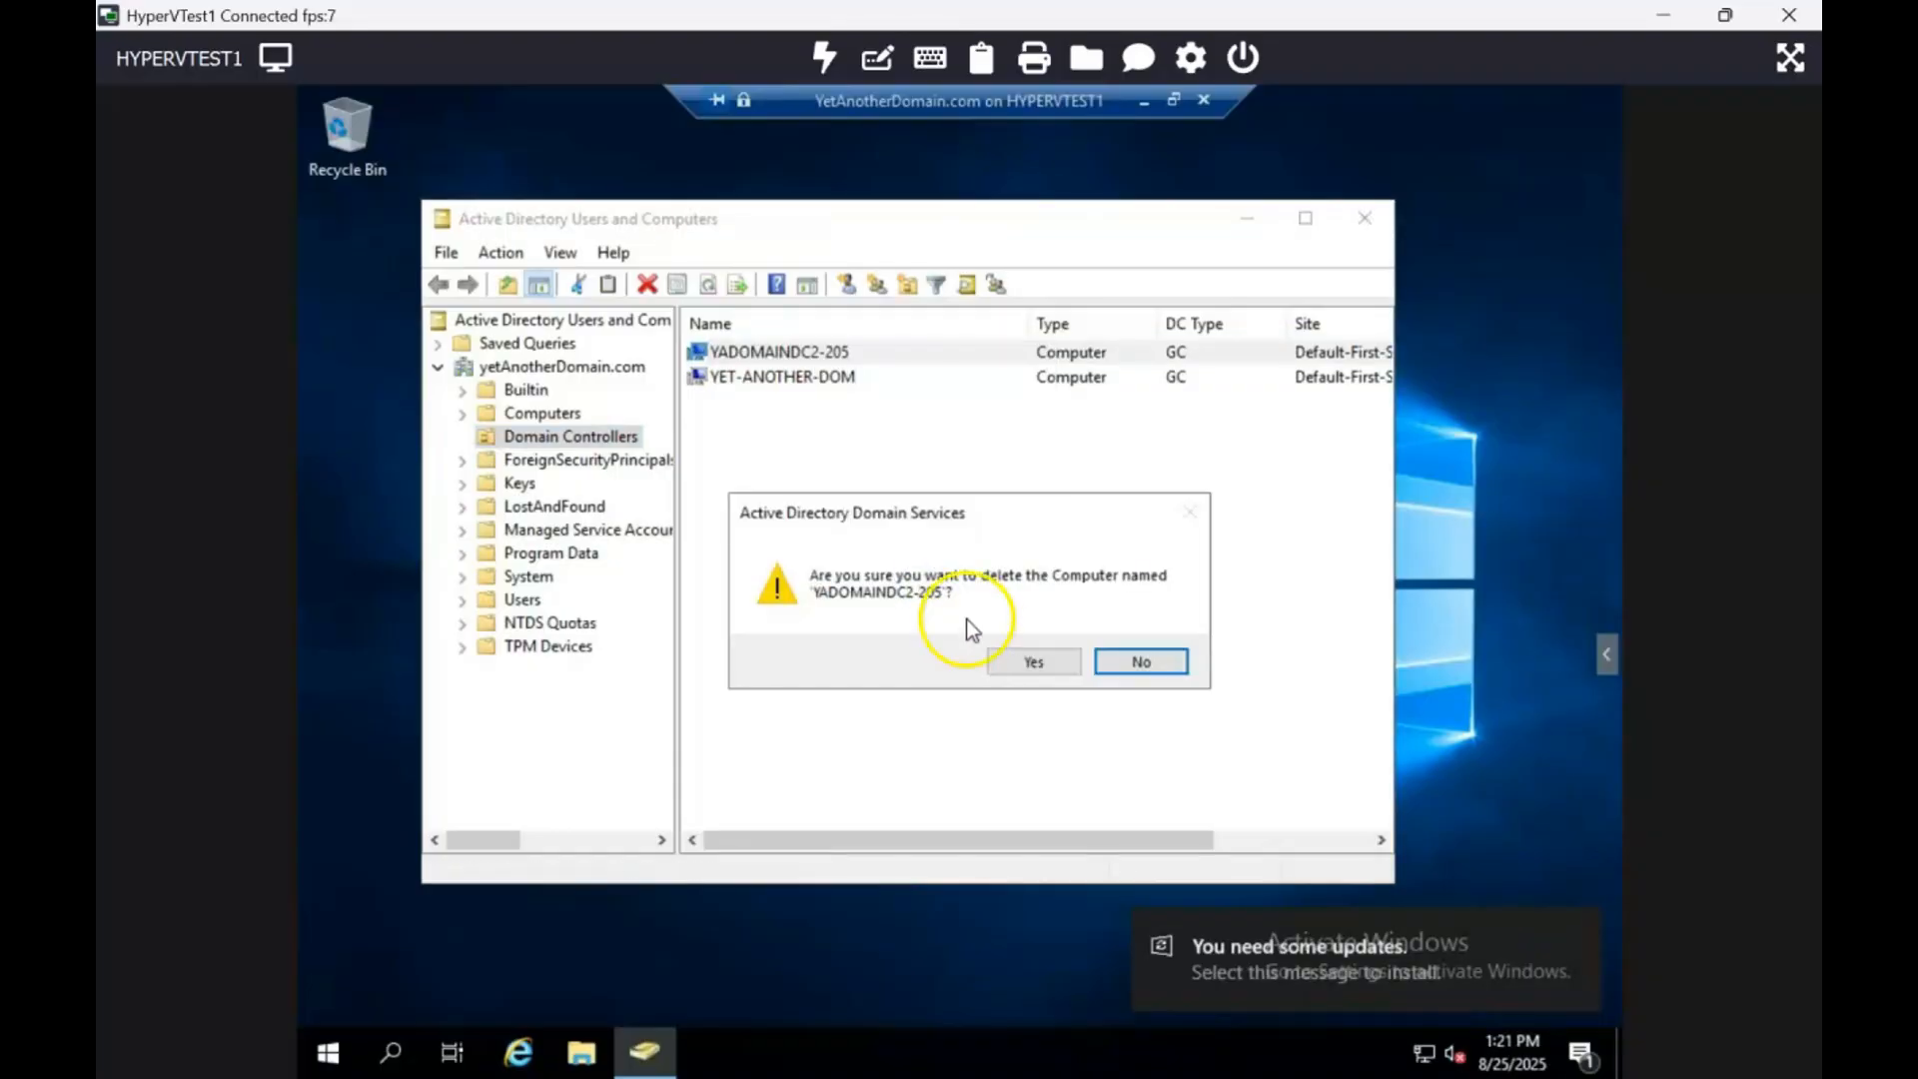
pyautogui.click(1029, 662)
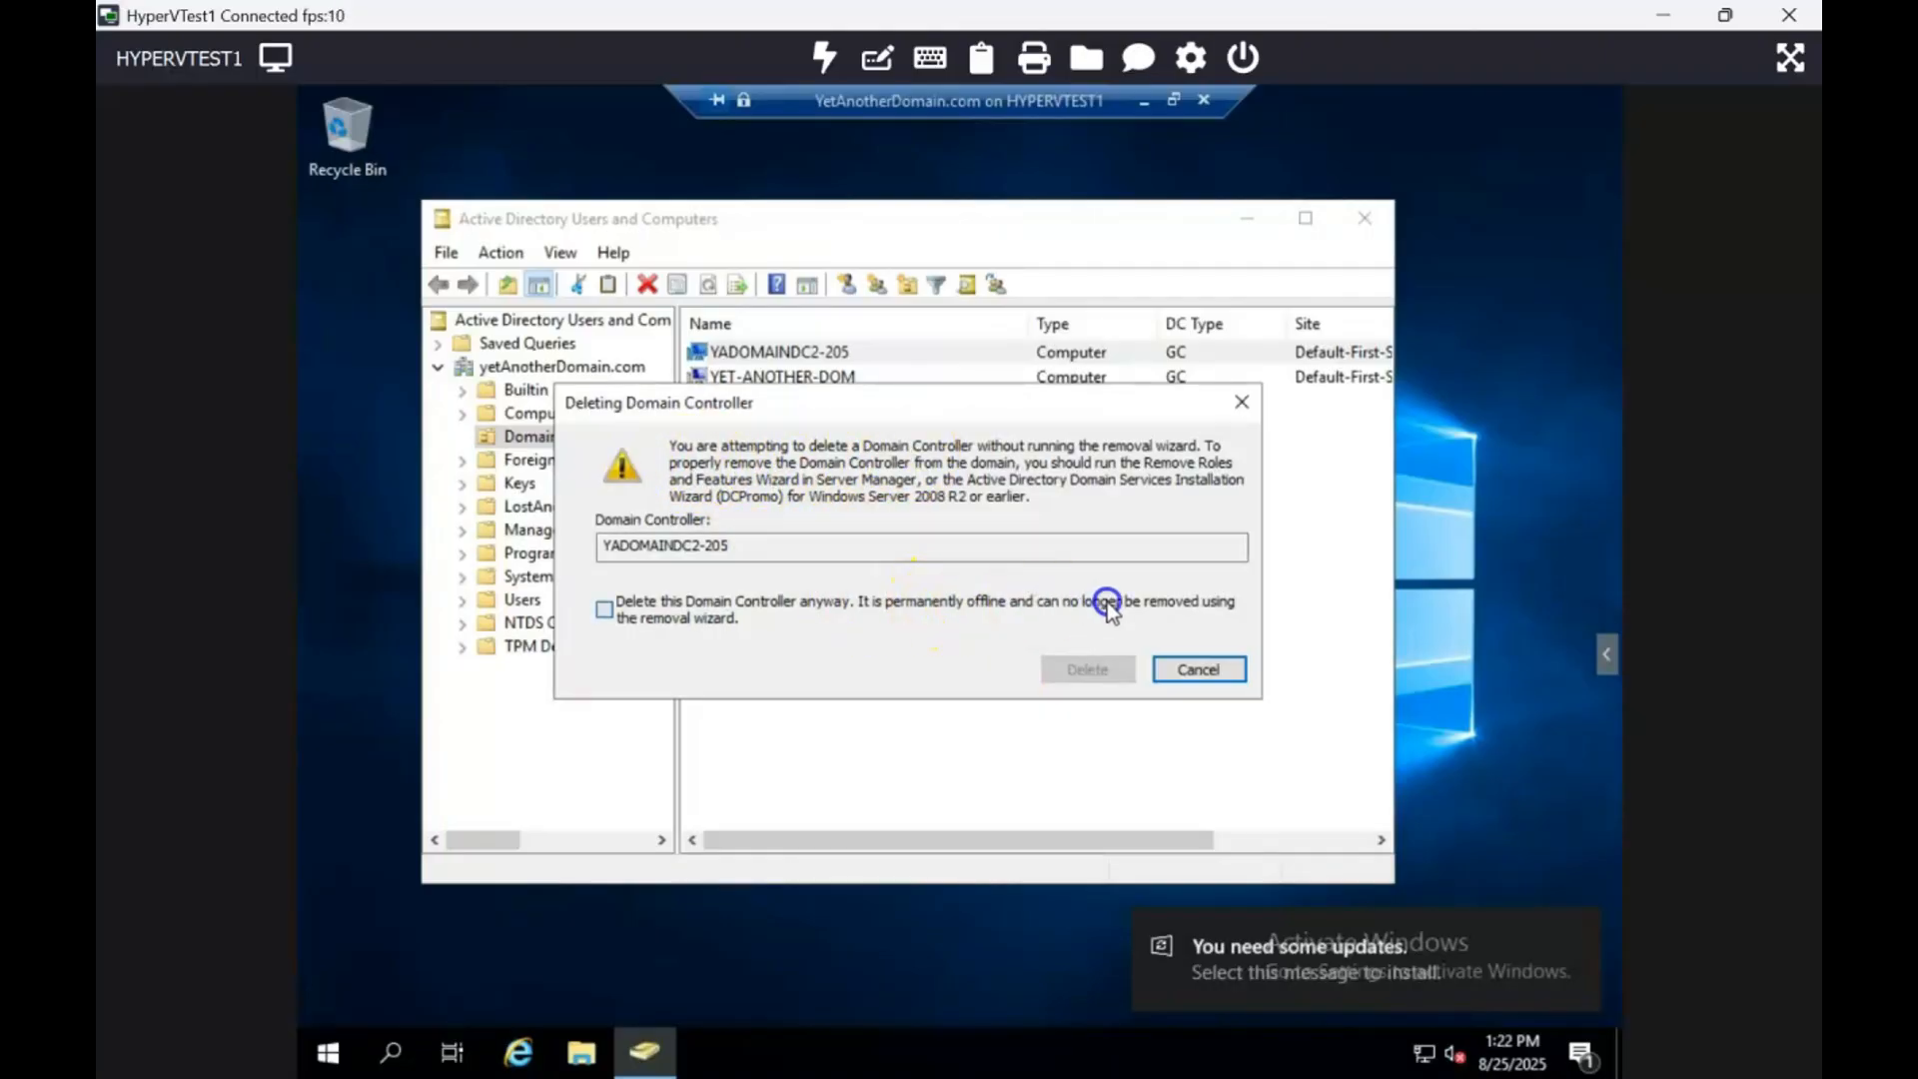
# Step: Tick 'Delete this Domain Controller anyway' and try launching dcpromo from Start search
pyautogui.click(1203, 604)
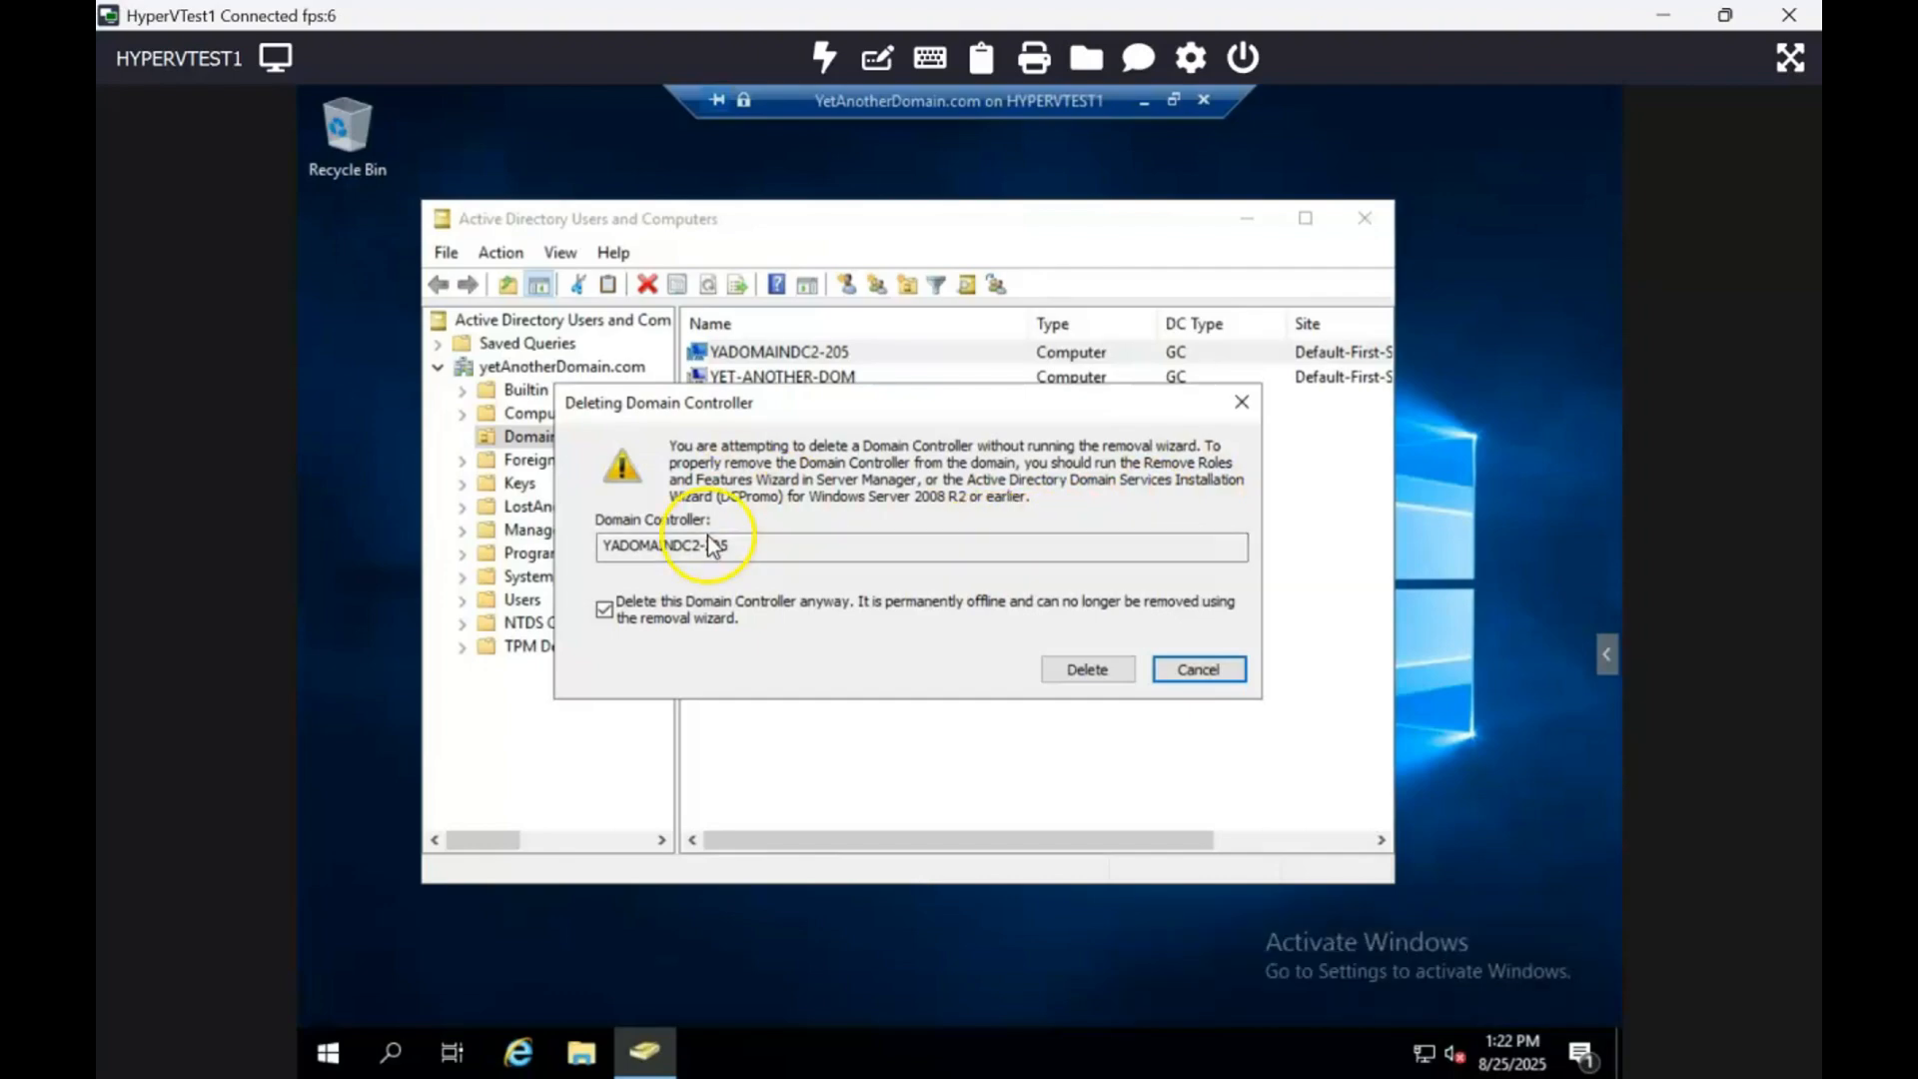
pyautogui.click(330, 1057)
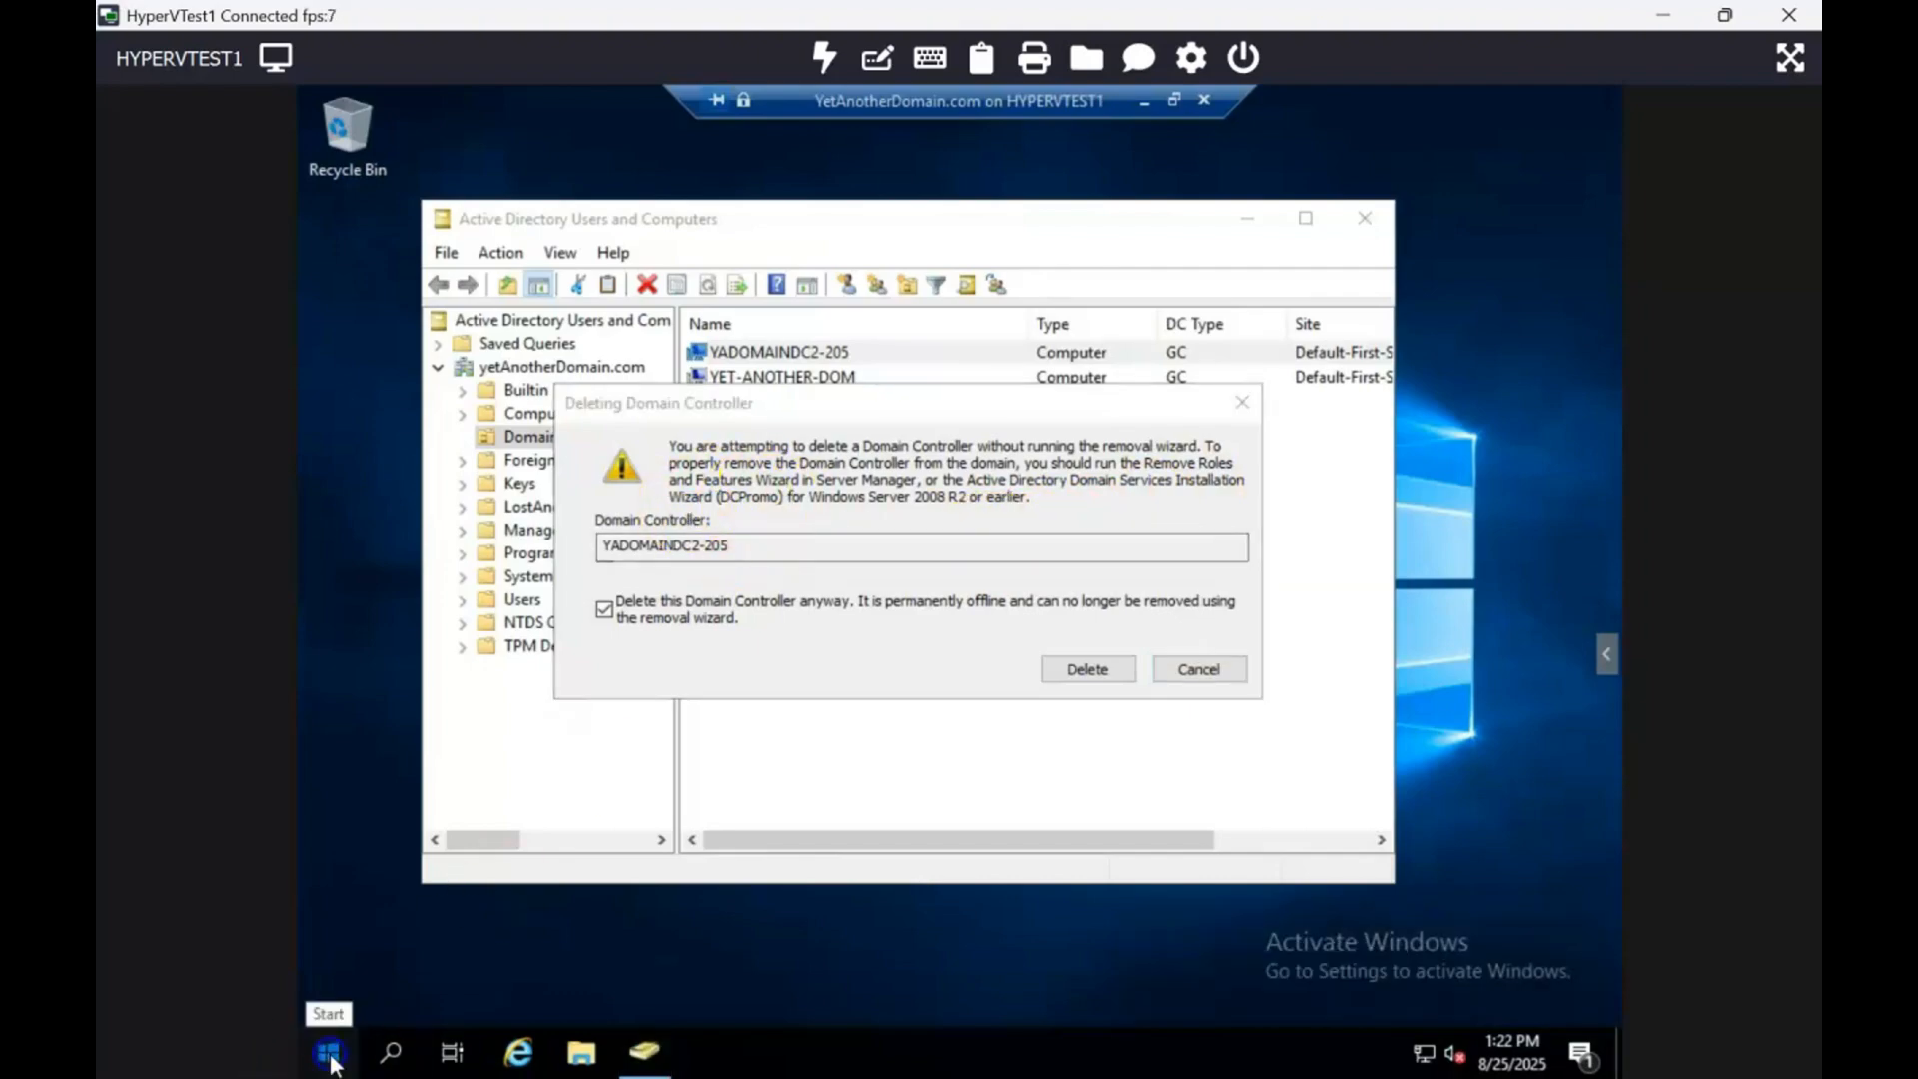
pyautogui.write('dcpromo')
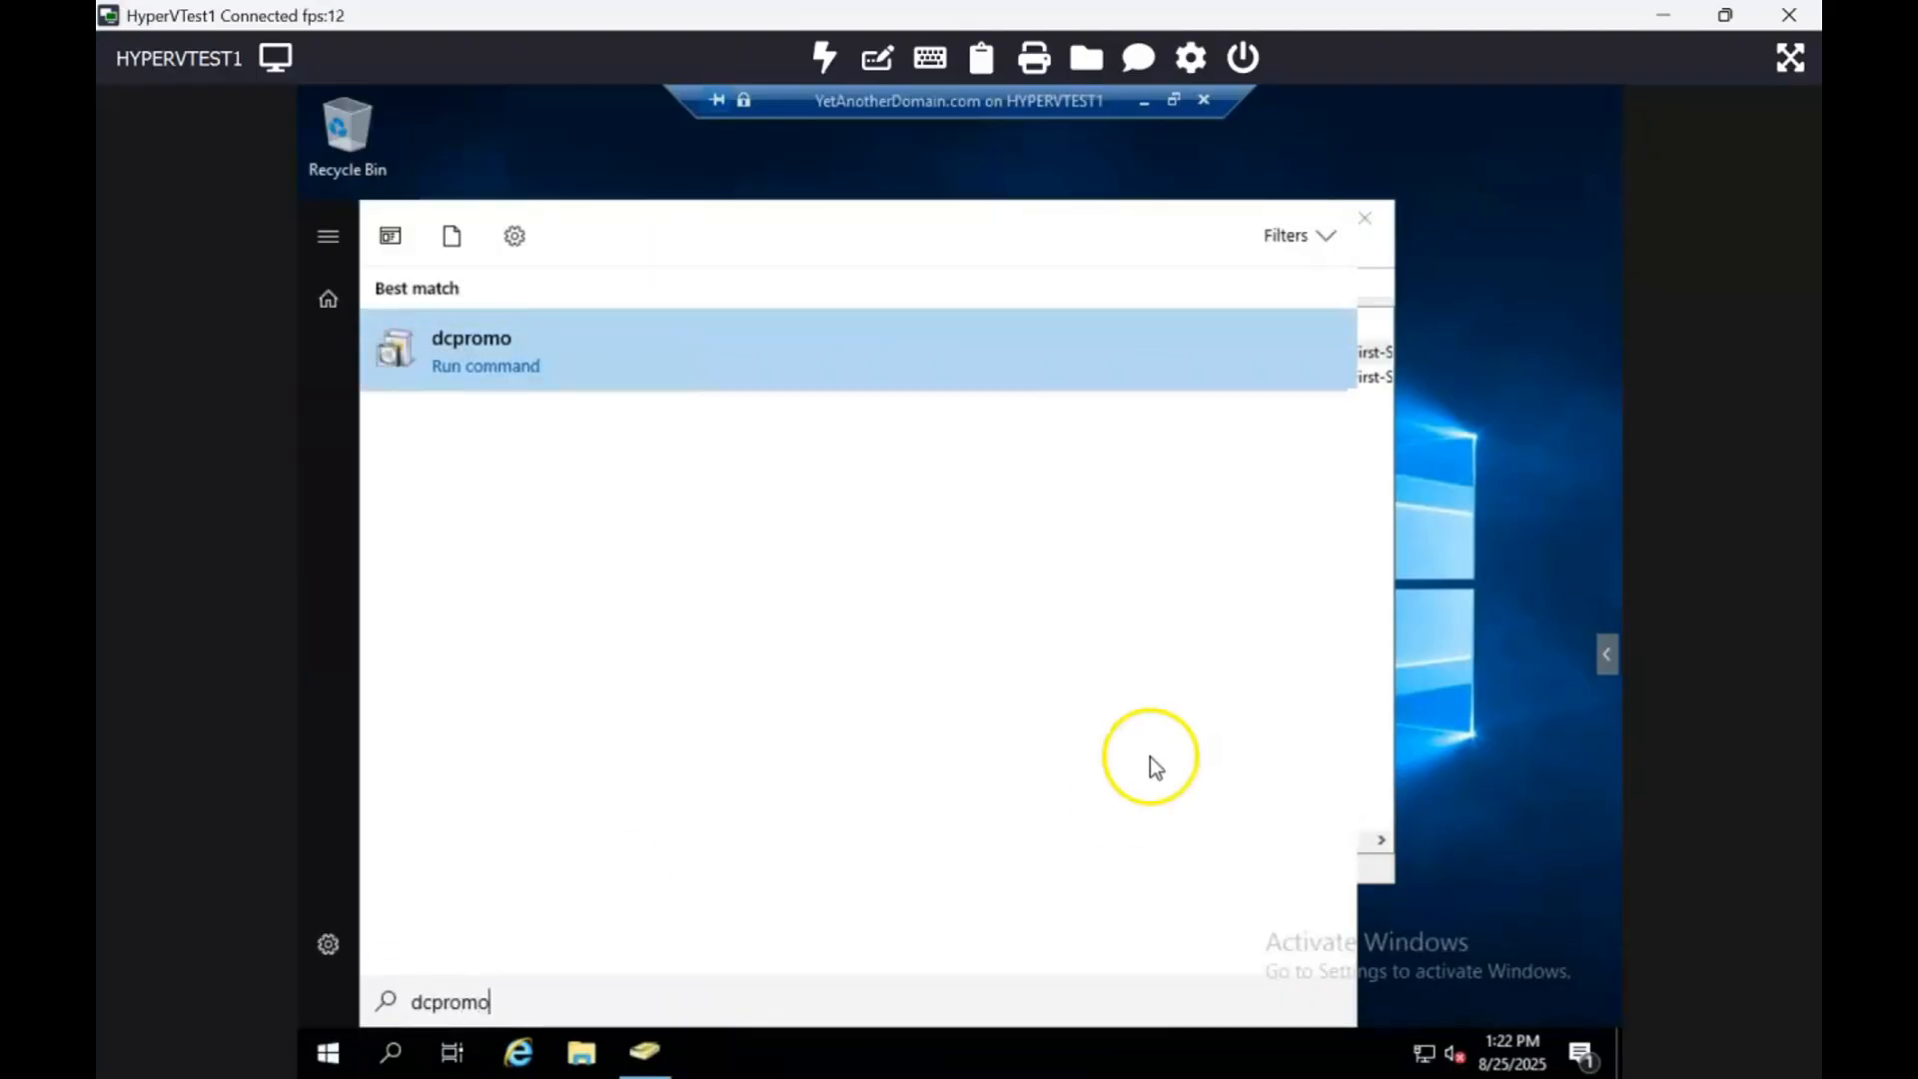
pyautogui.click(500, 340)
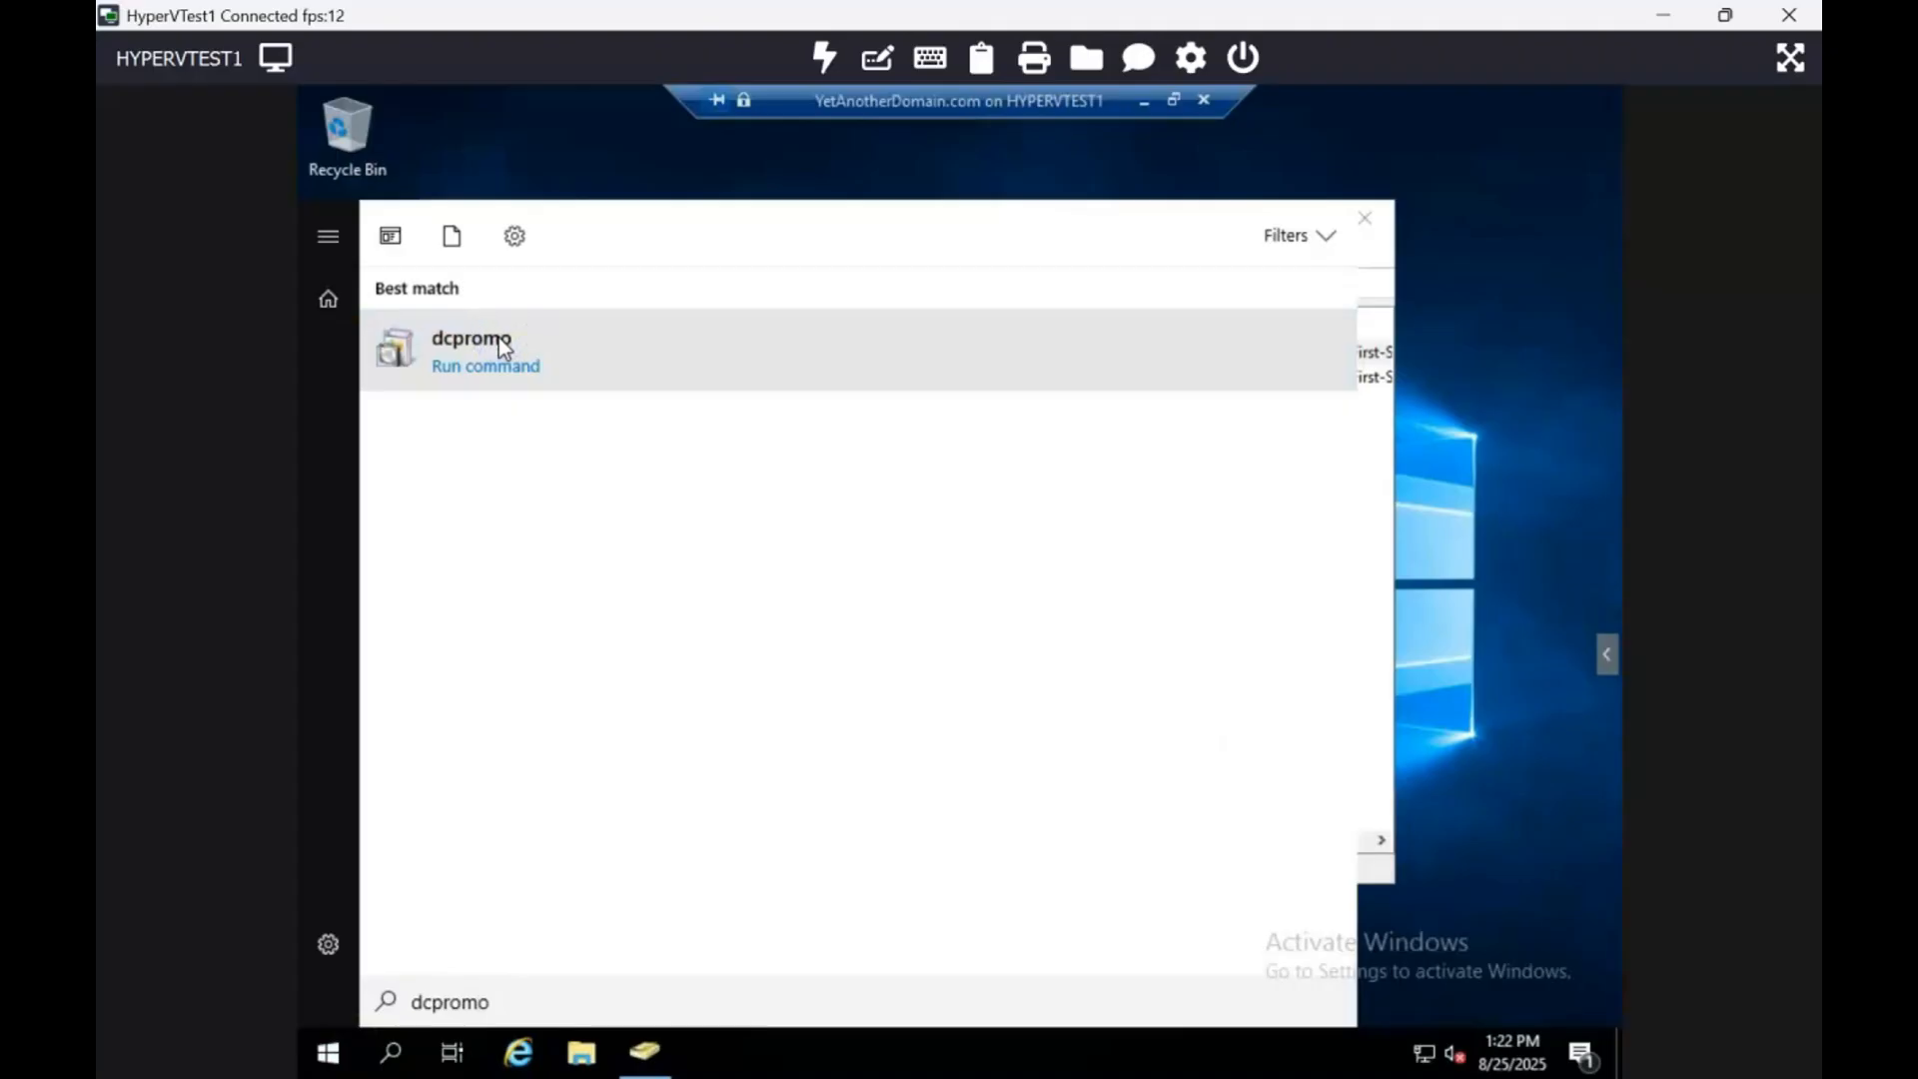
pyautogui.click(523, 369)
pyautogui.click(523, 368)
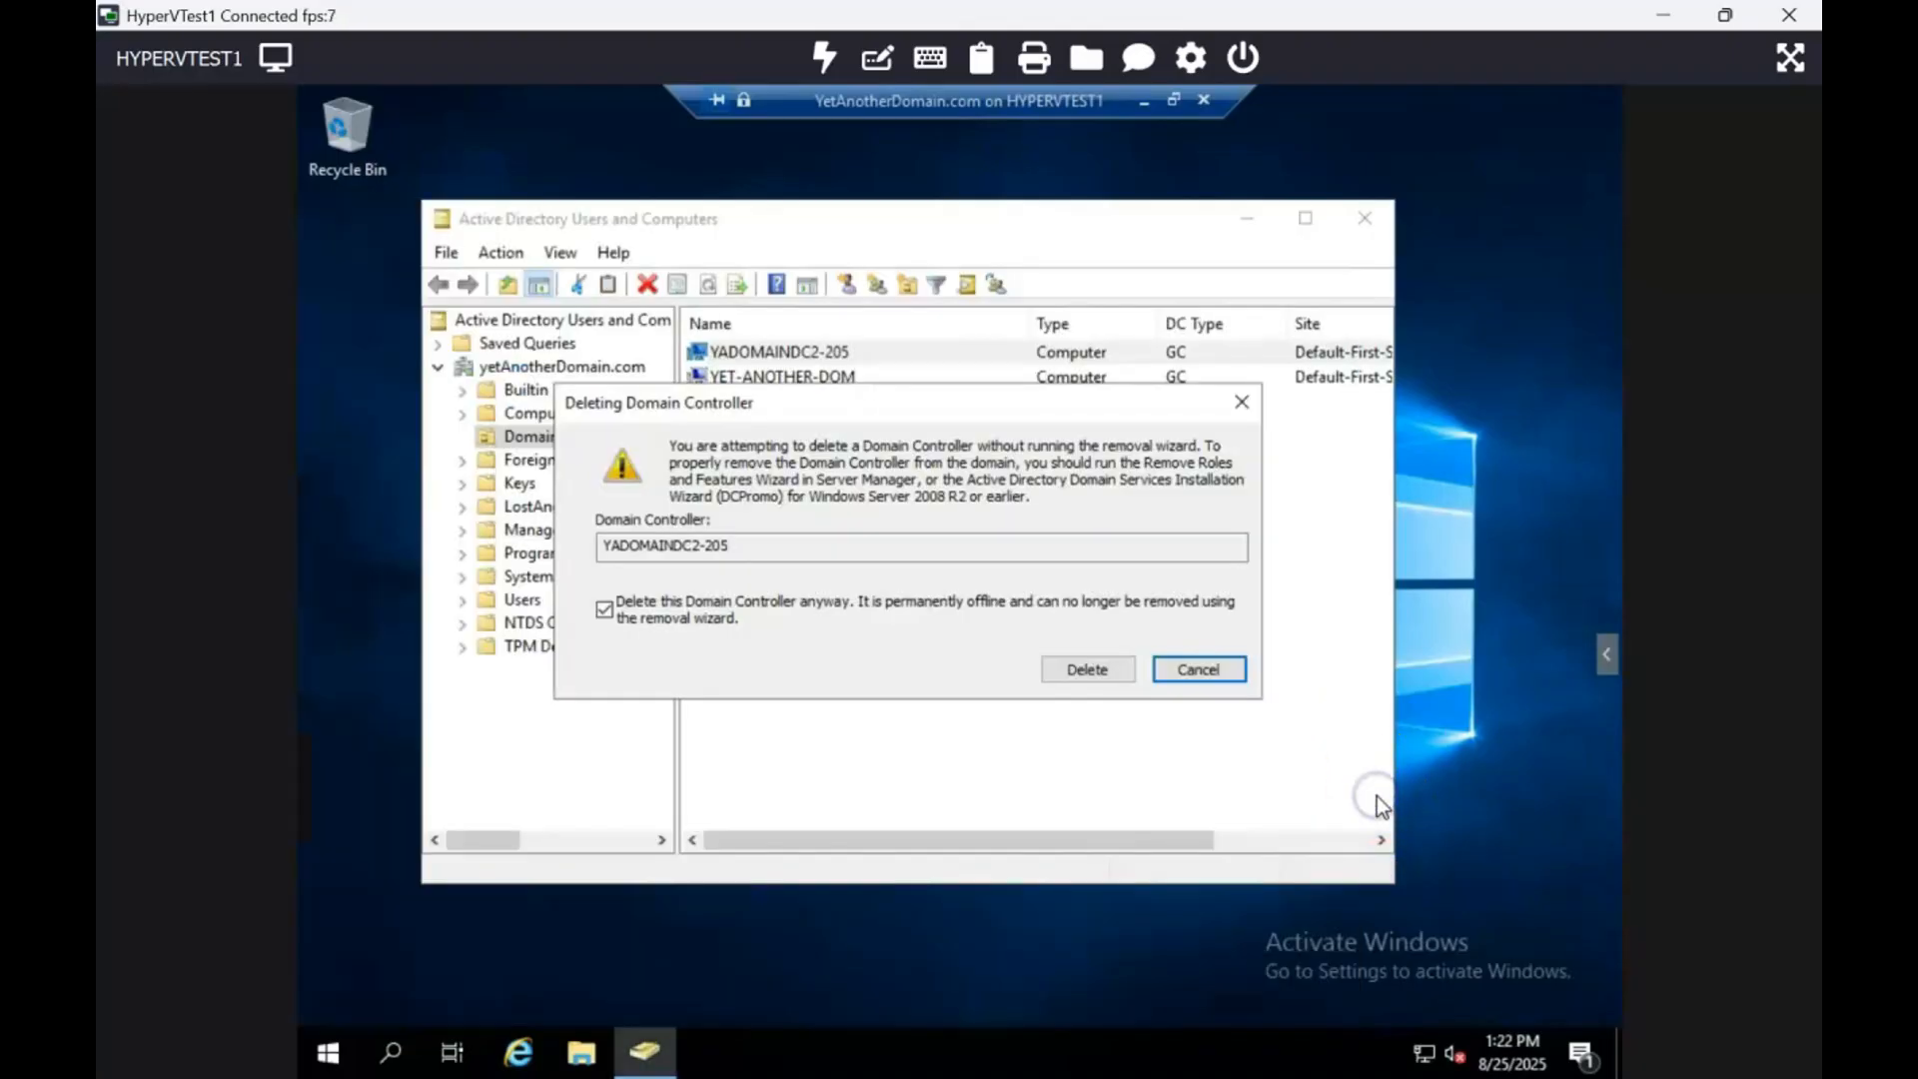
# Step: Complete deleting YADOMAINDC2-205, confirming Yes on the global catalog prompt
pyautogui.click(604, 608)
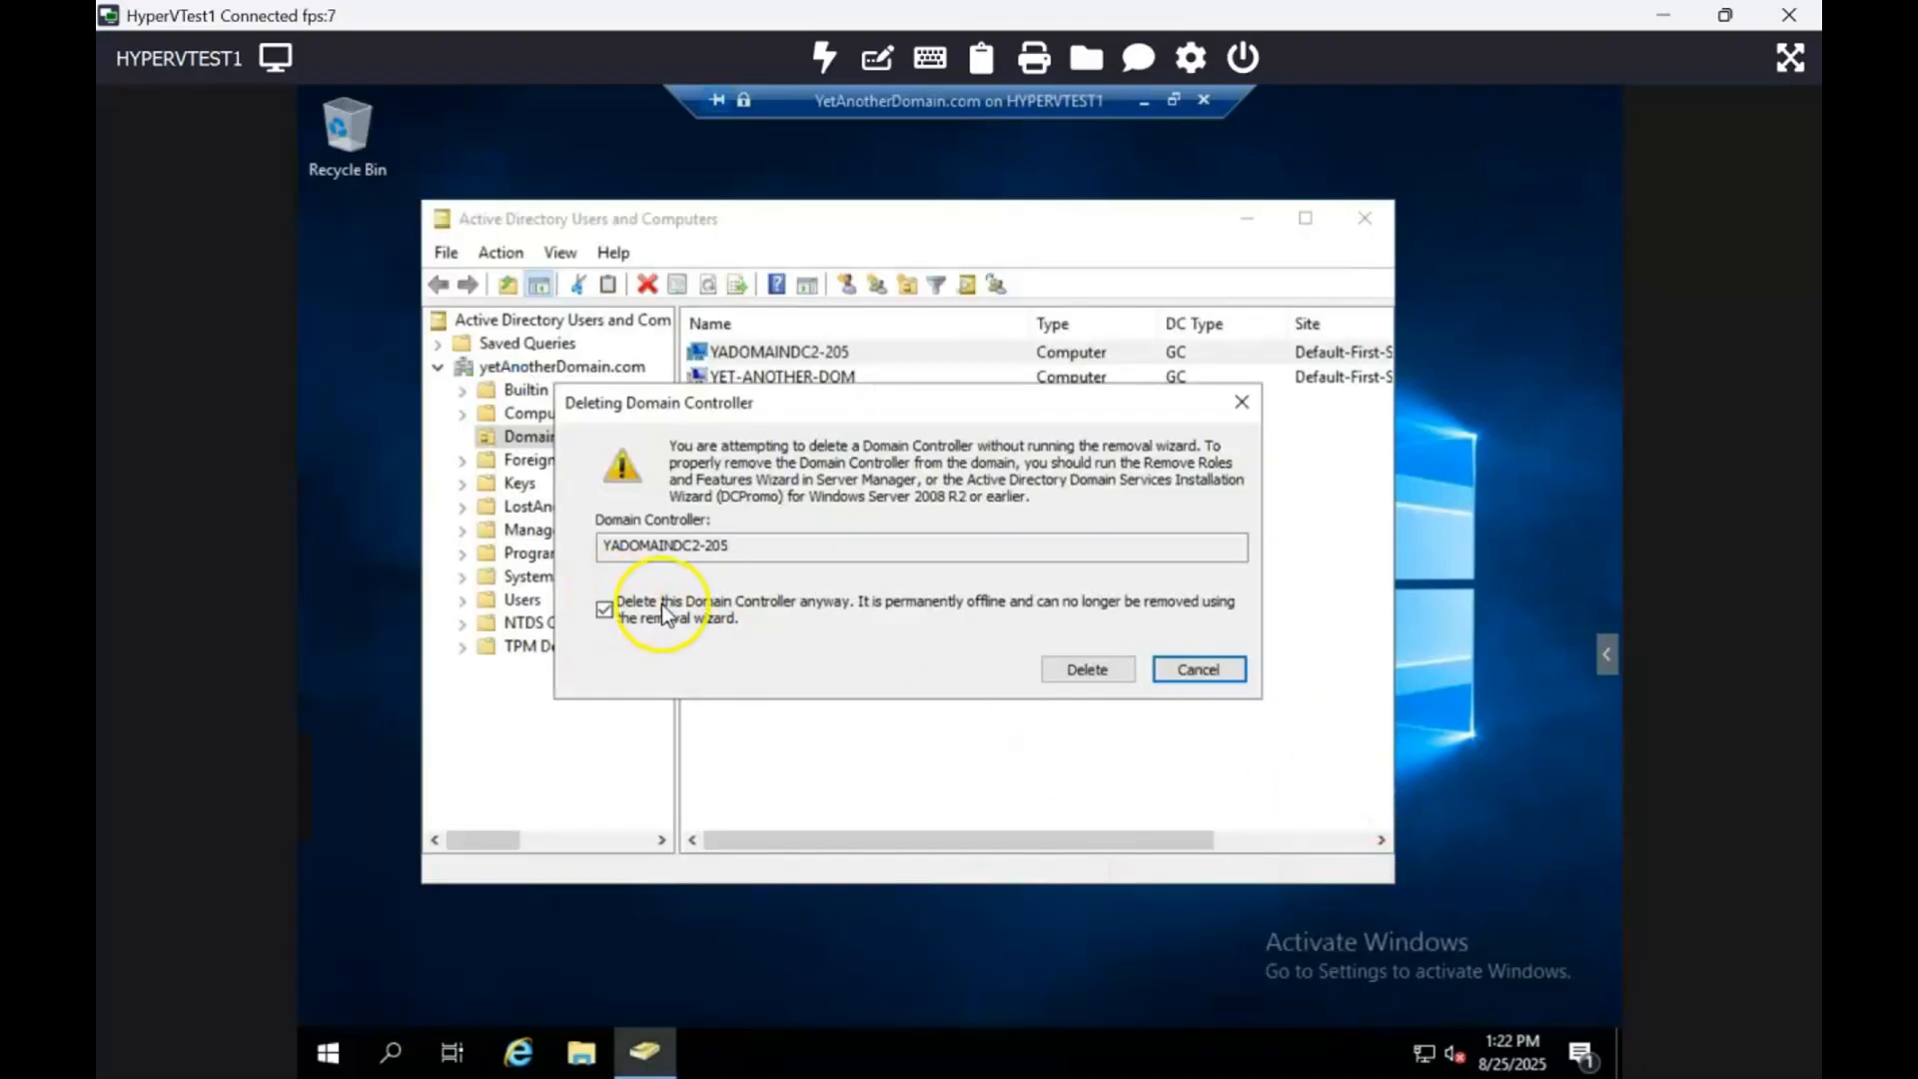
pyautogui.click(1081, 667)
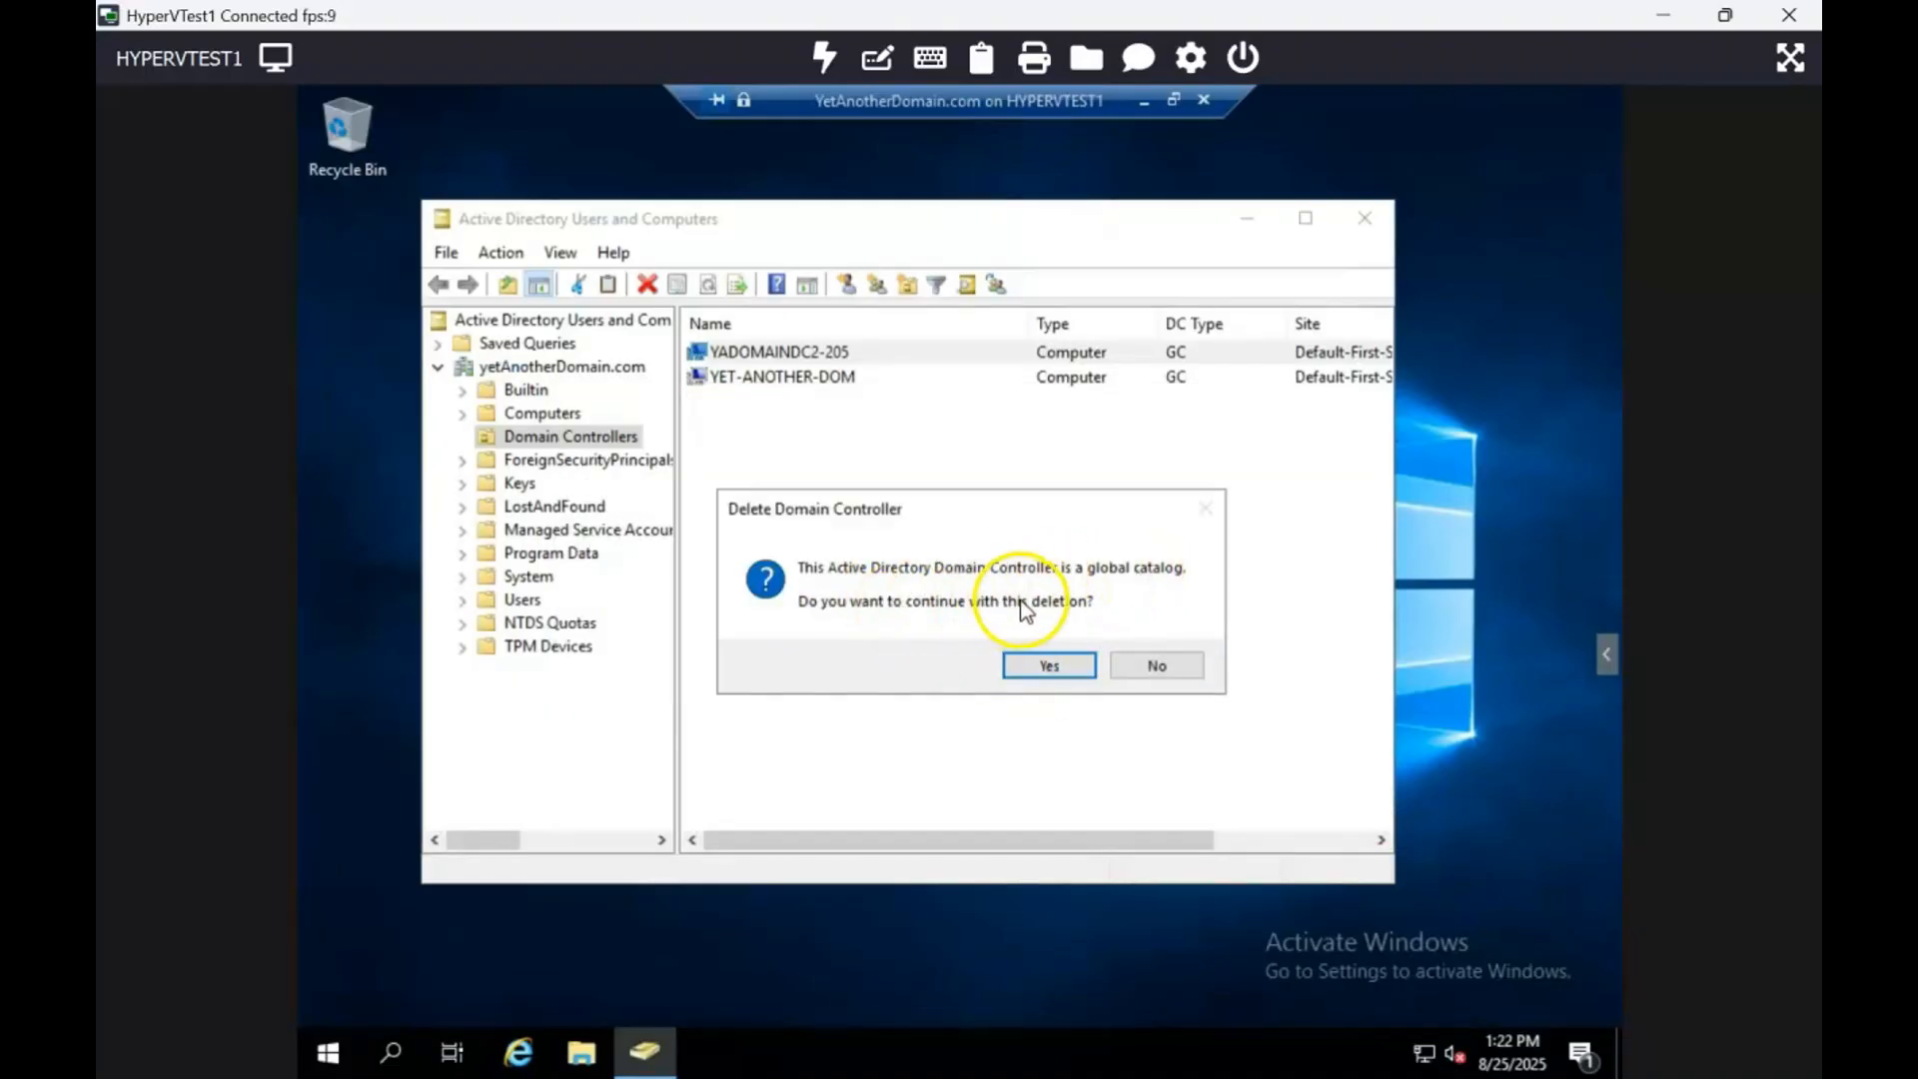
pyautogui.click(1030, 650)
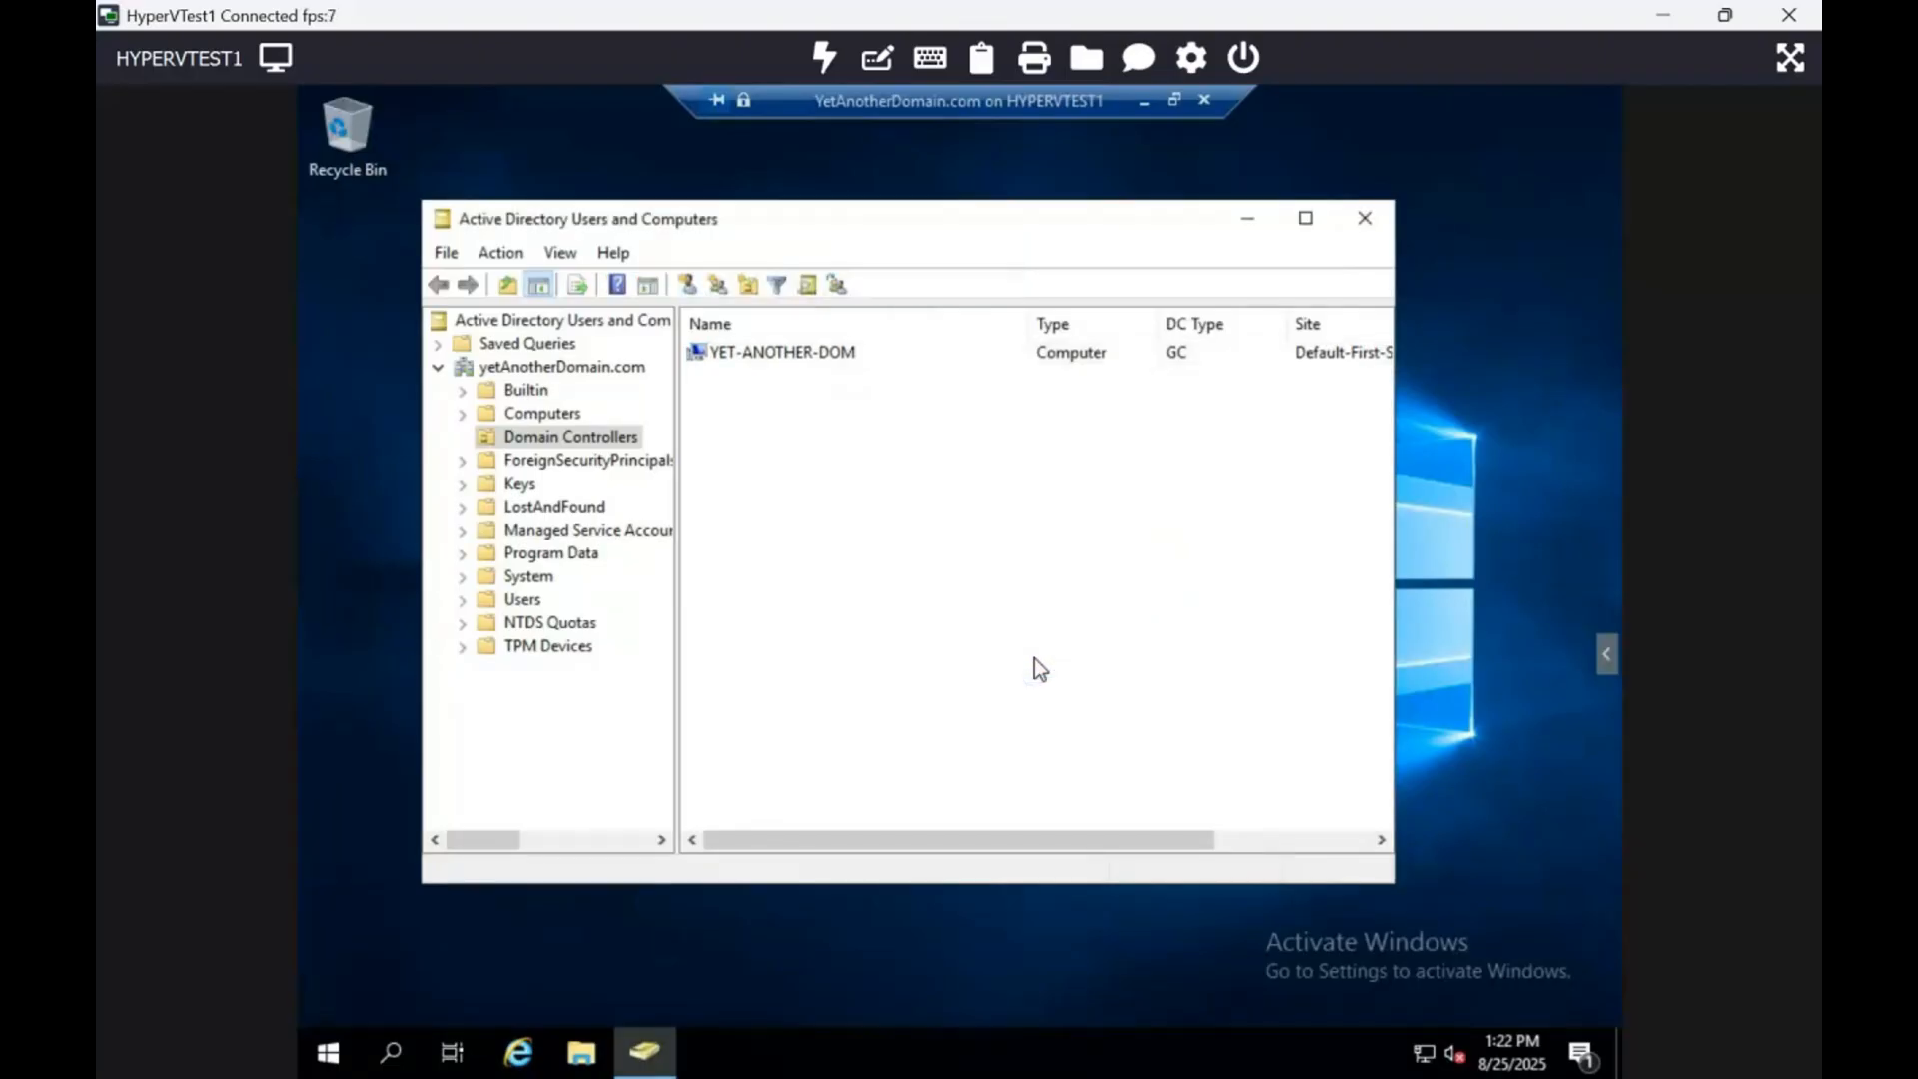
# Step: Launch Active Directory Sites and Services via 'dss' and open Sites > Default-First-Site-Name > Servers
pyautogui.click(332, 1049)
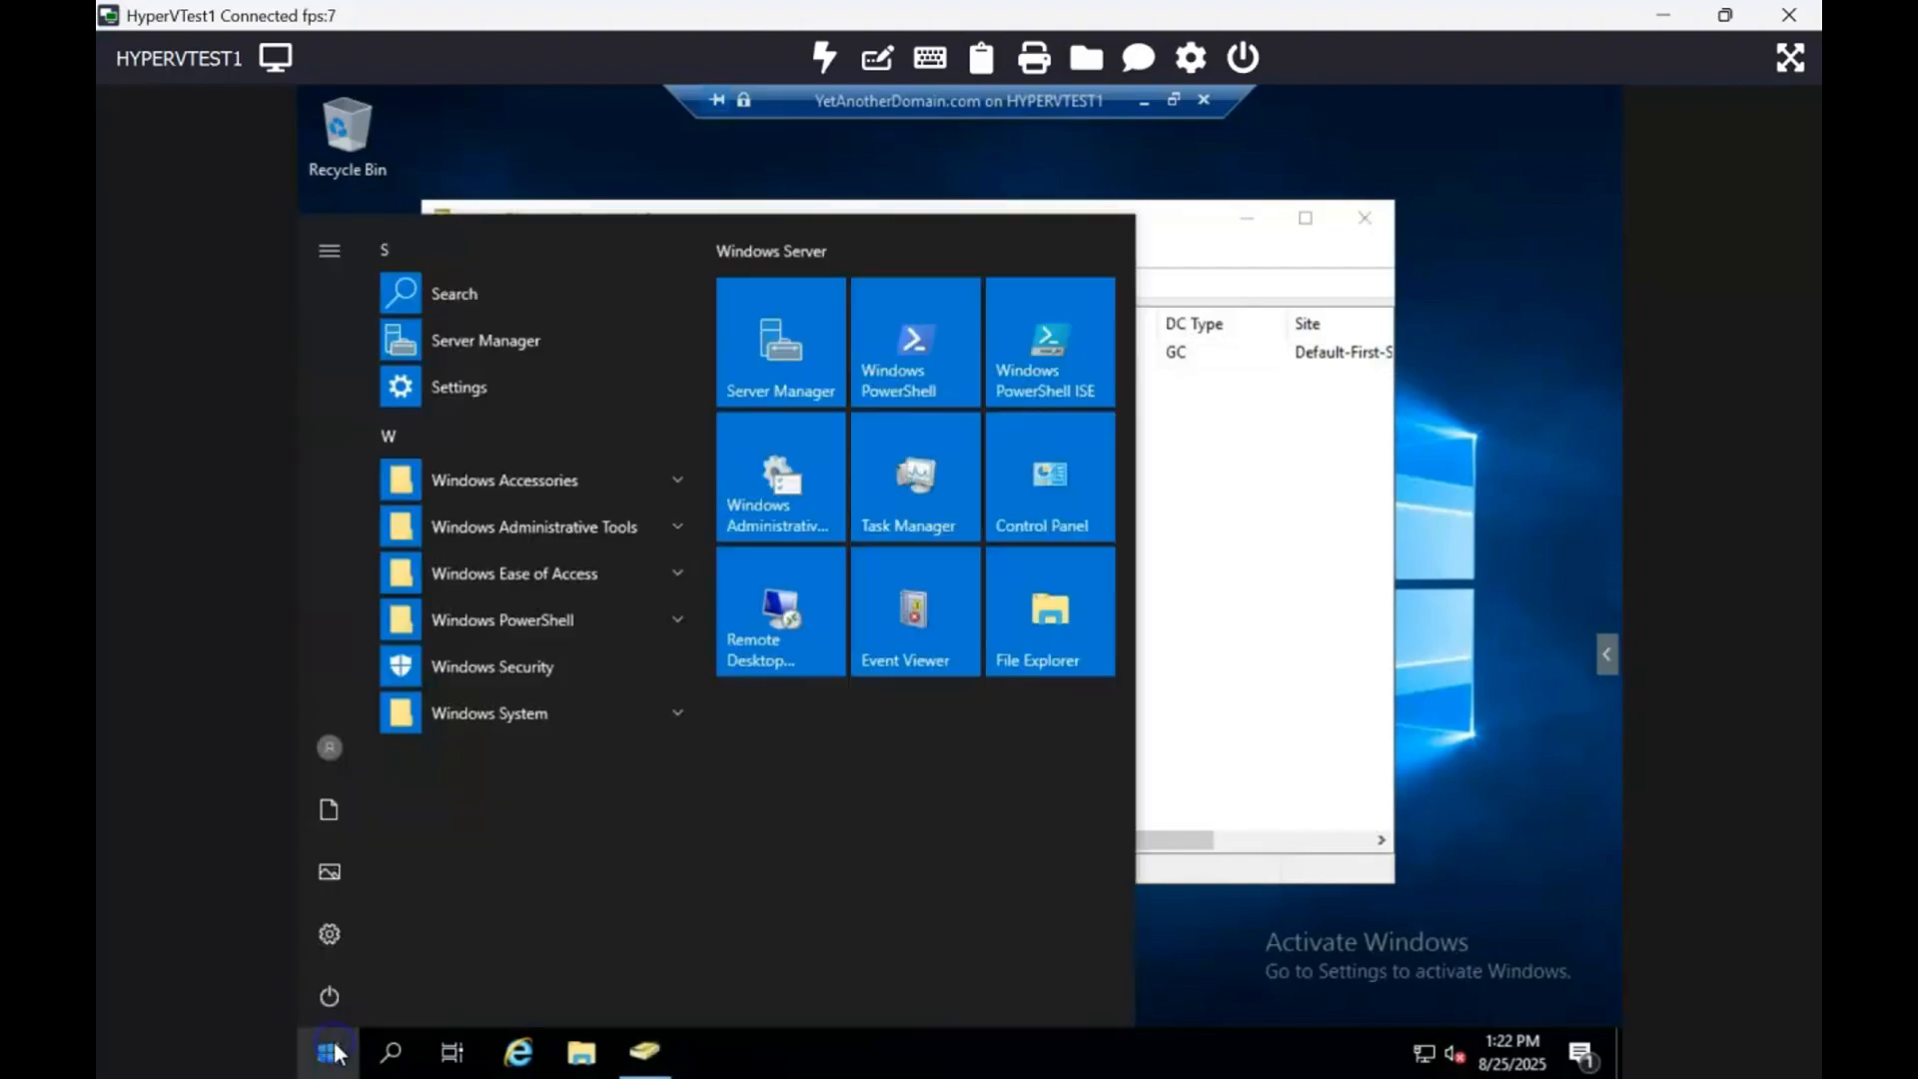
pyautogui.write('dss')
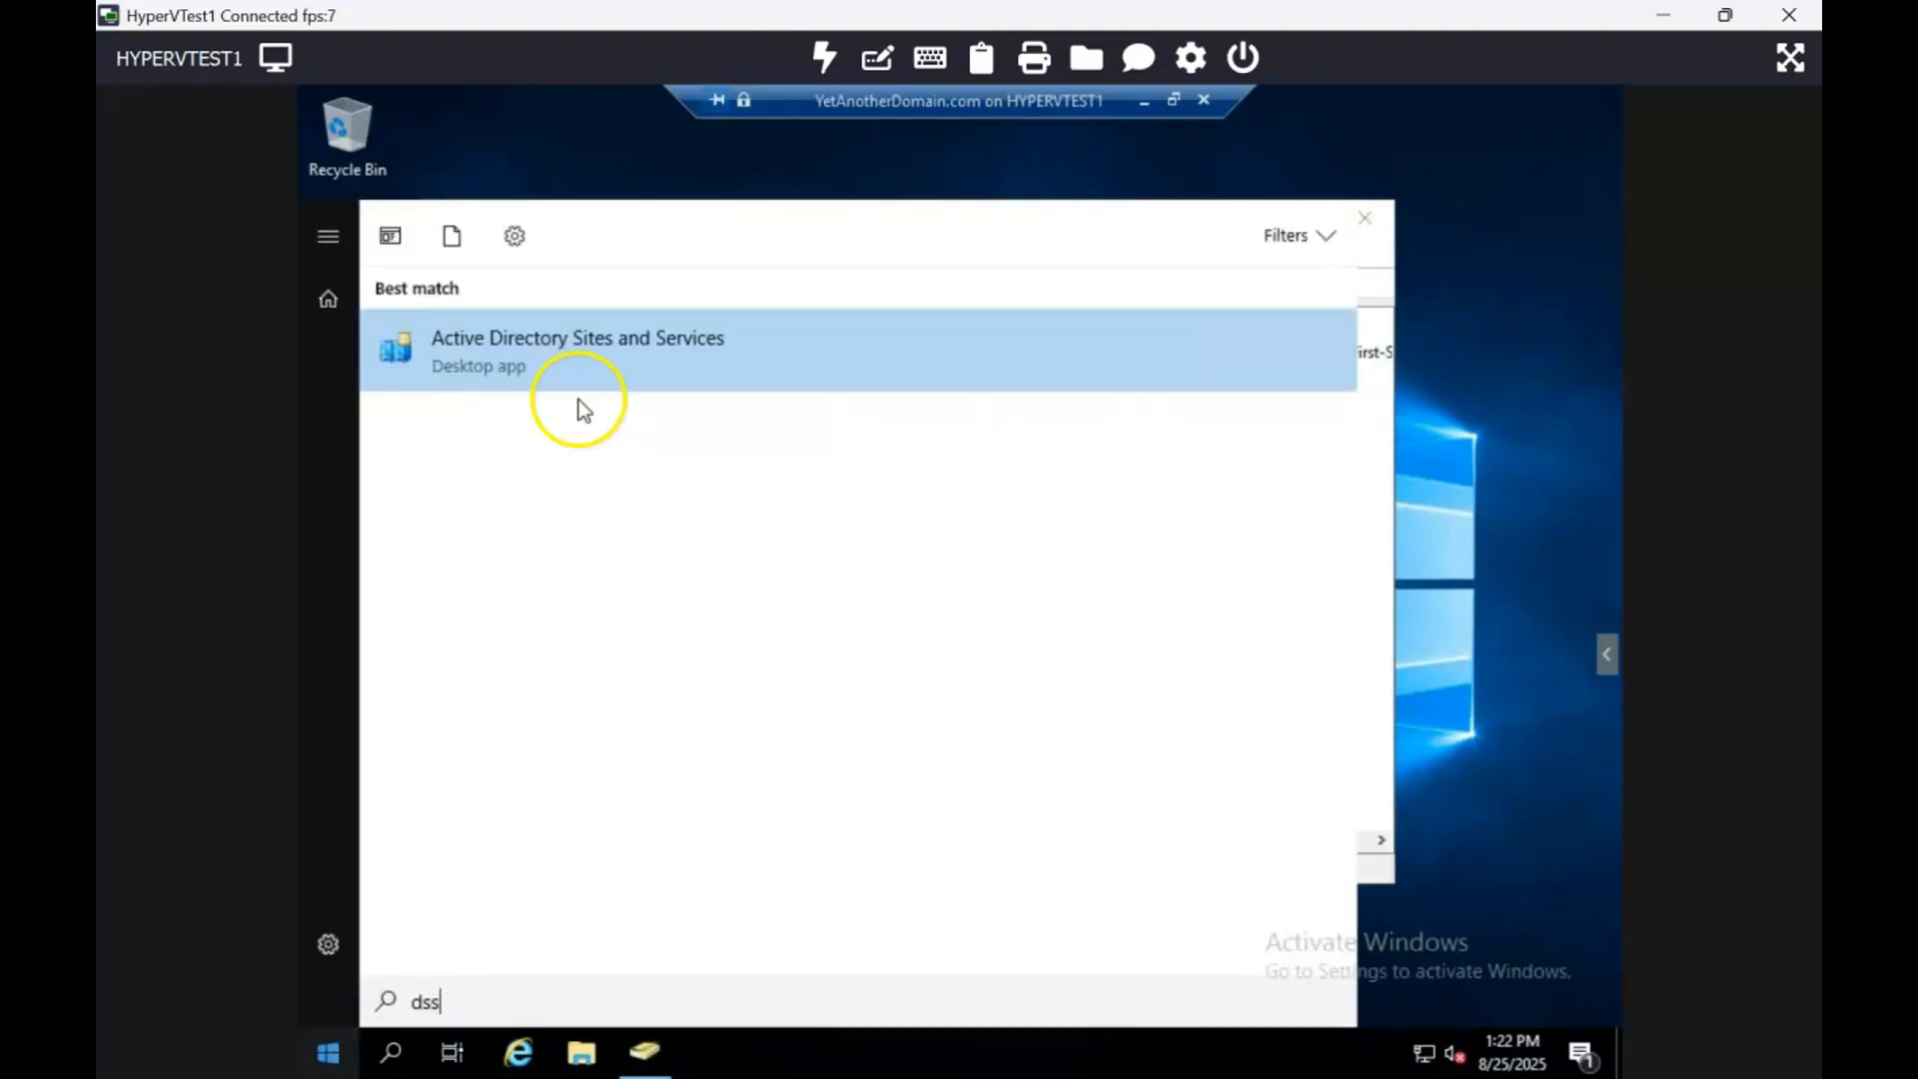
pyautogui.click(621, 369)
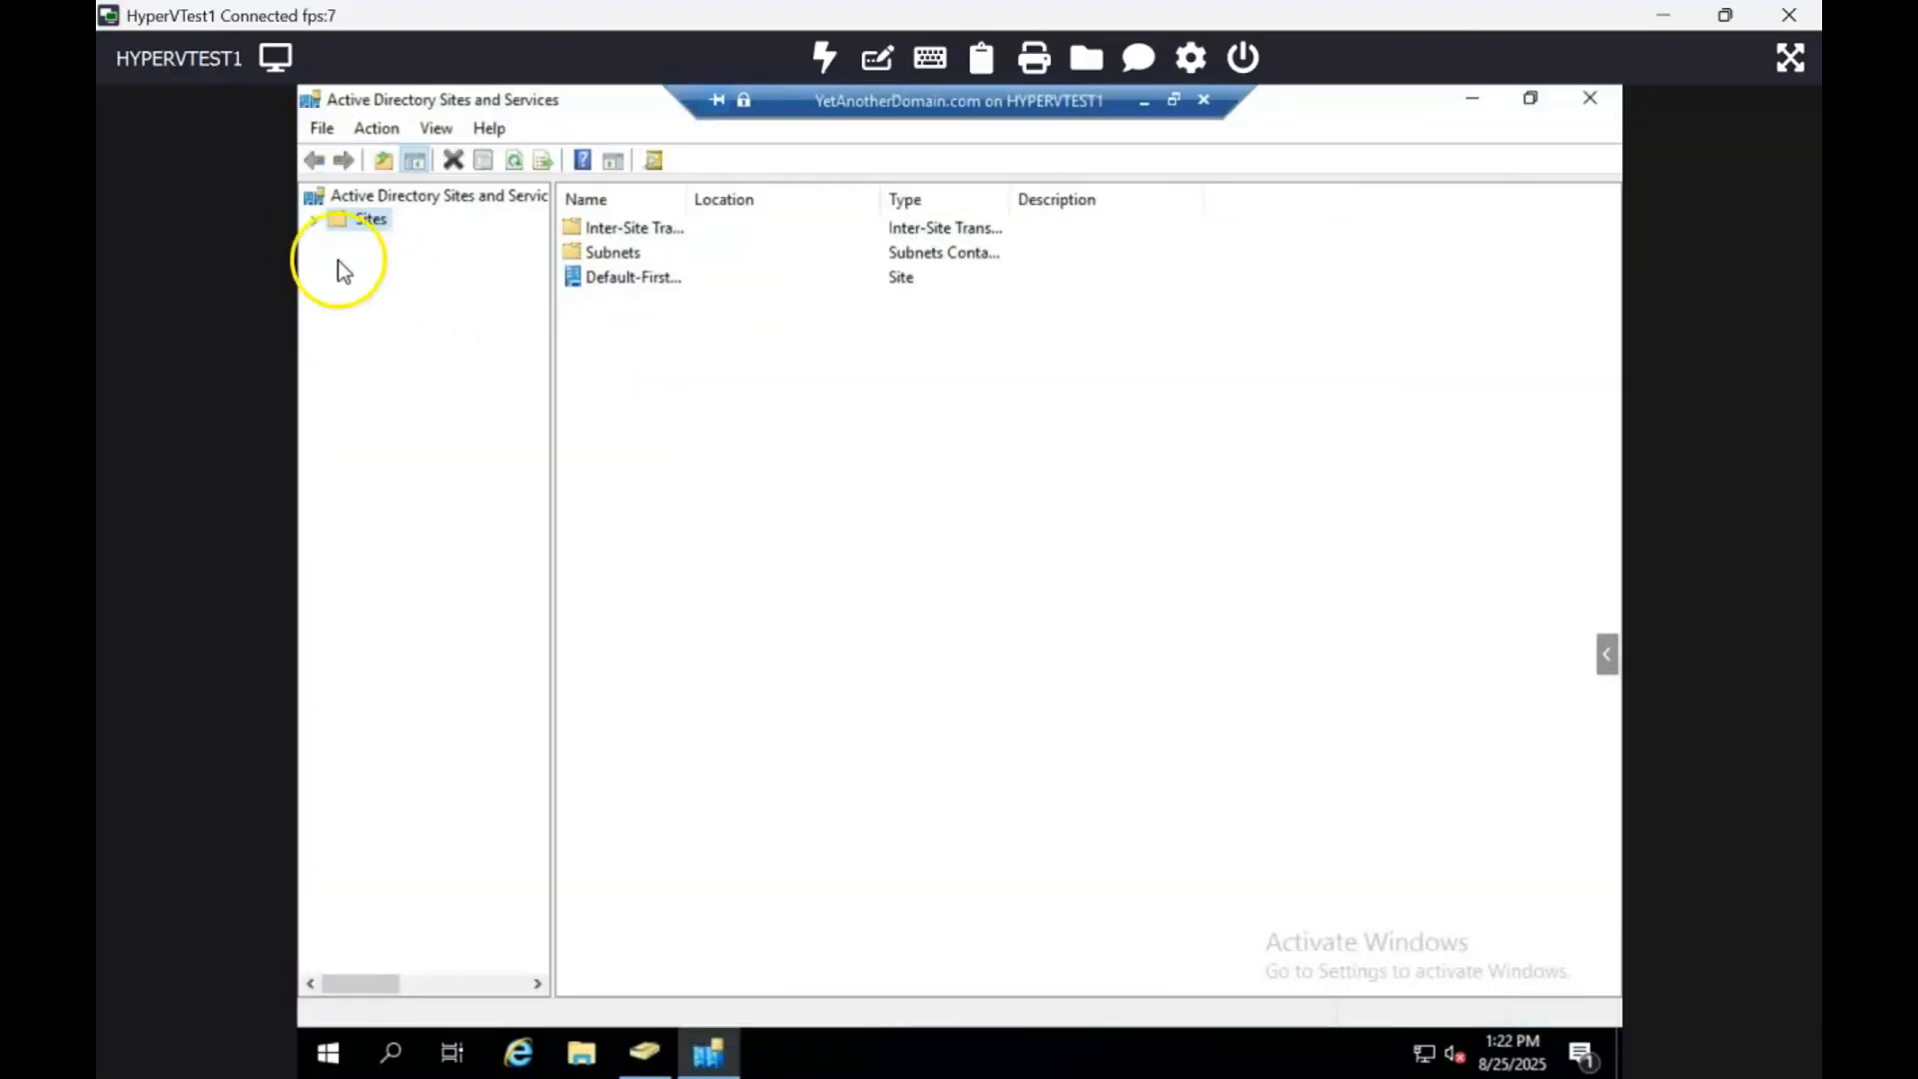
pyautogui.click(316, 222)
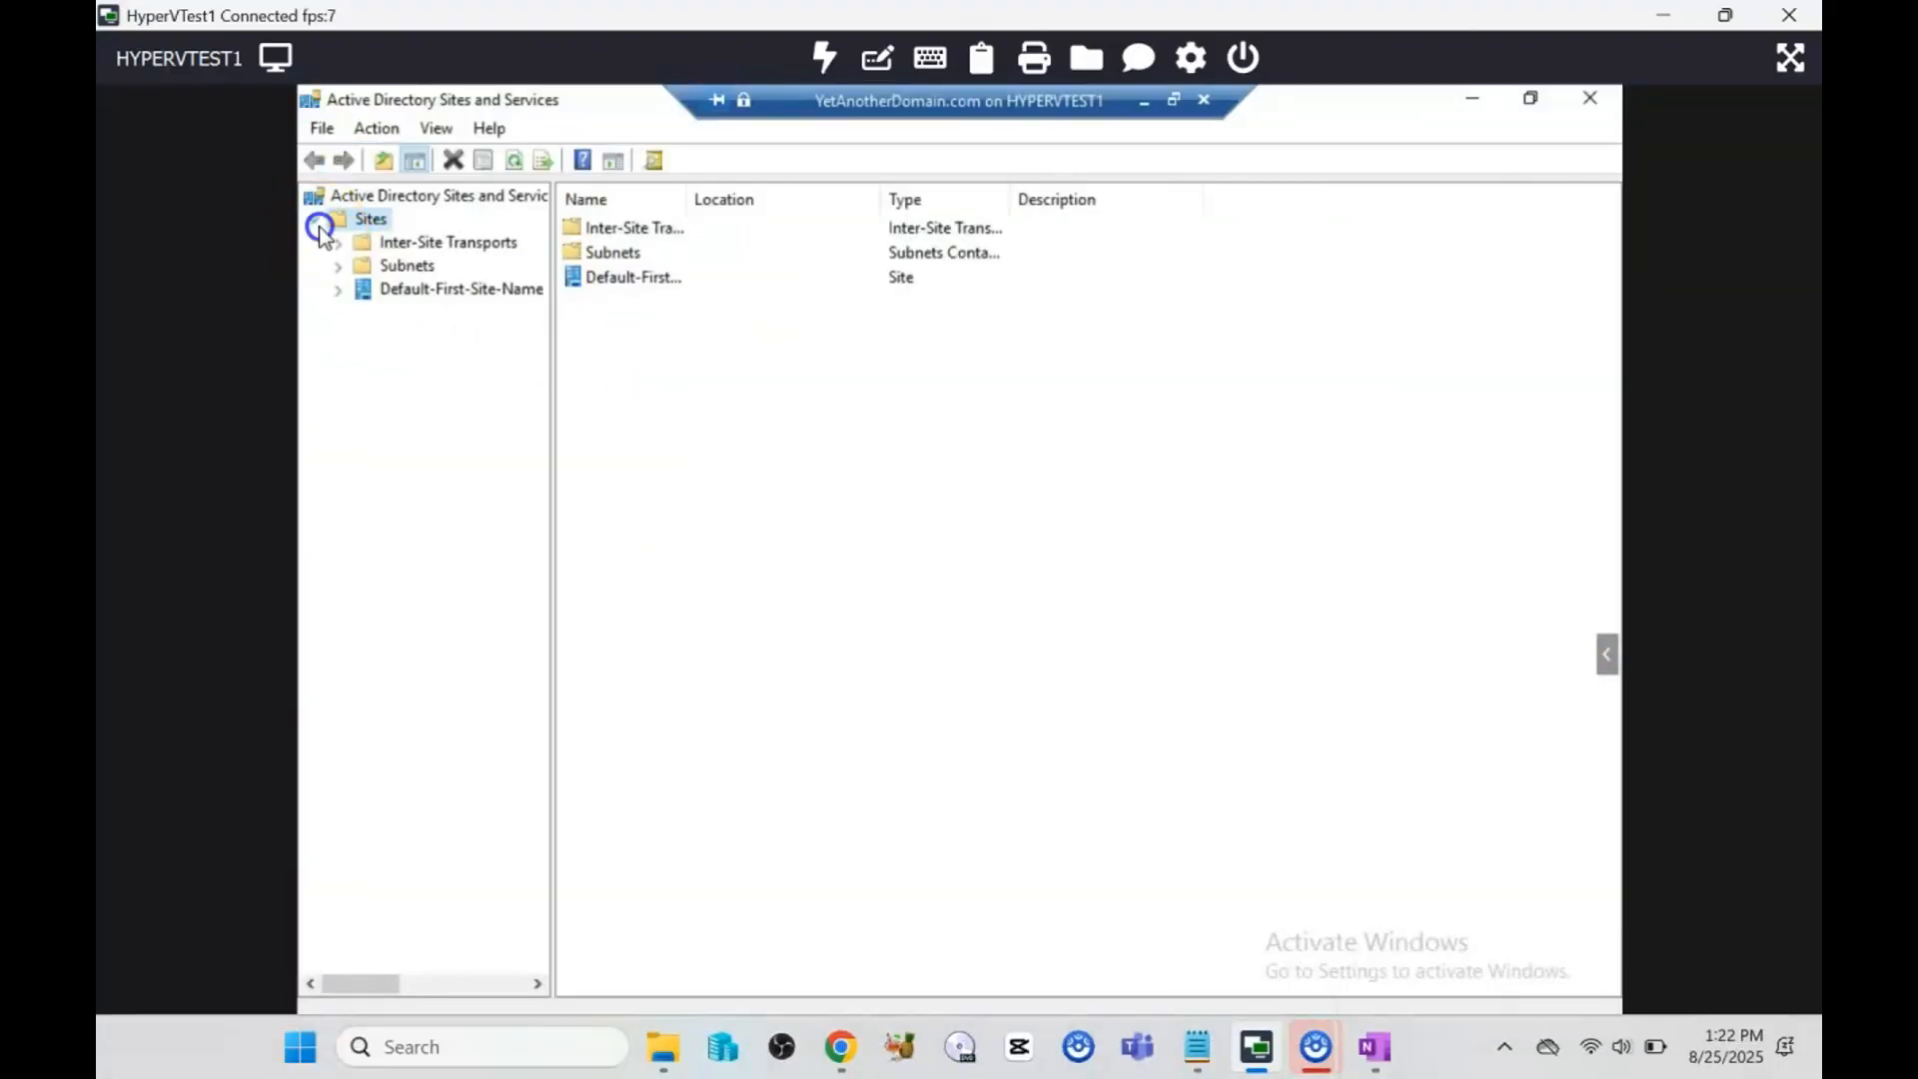
pyautogui.click(446, 292)
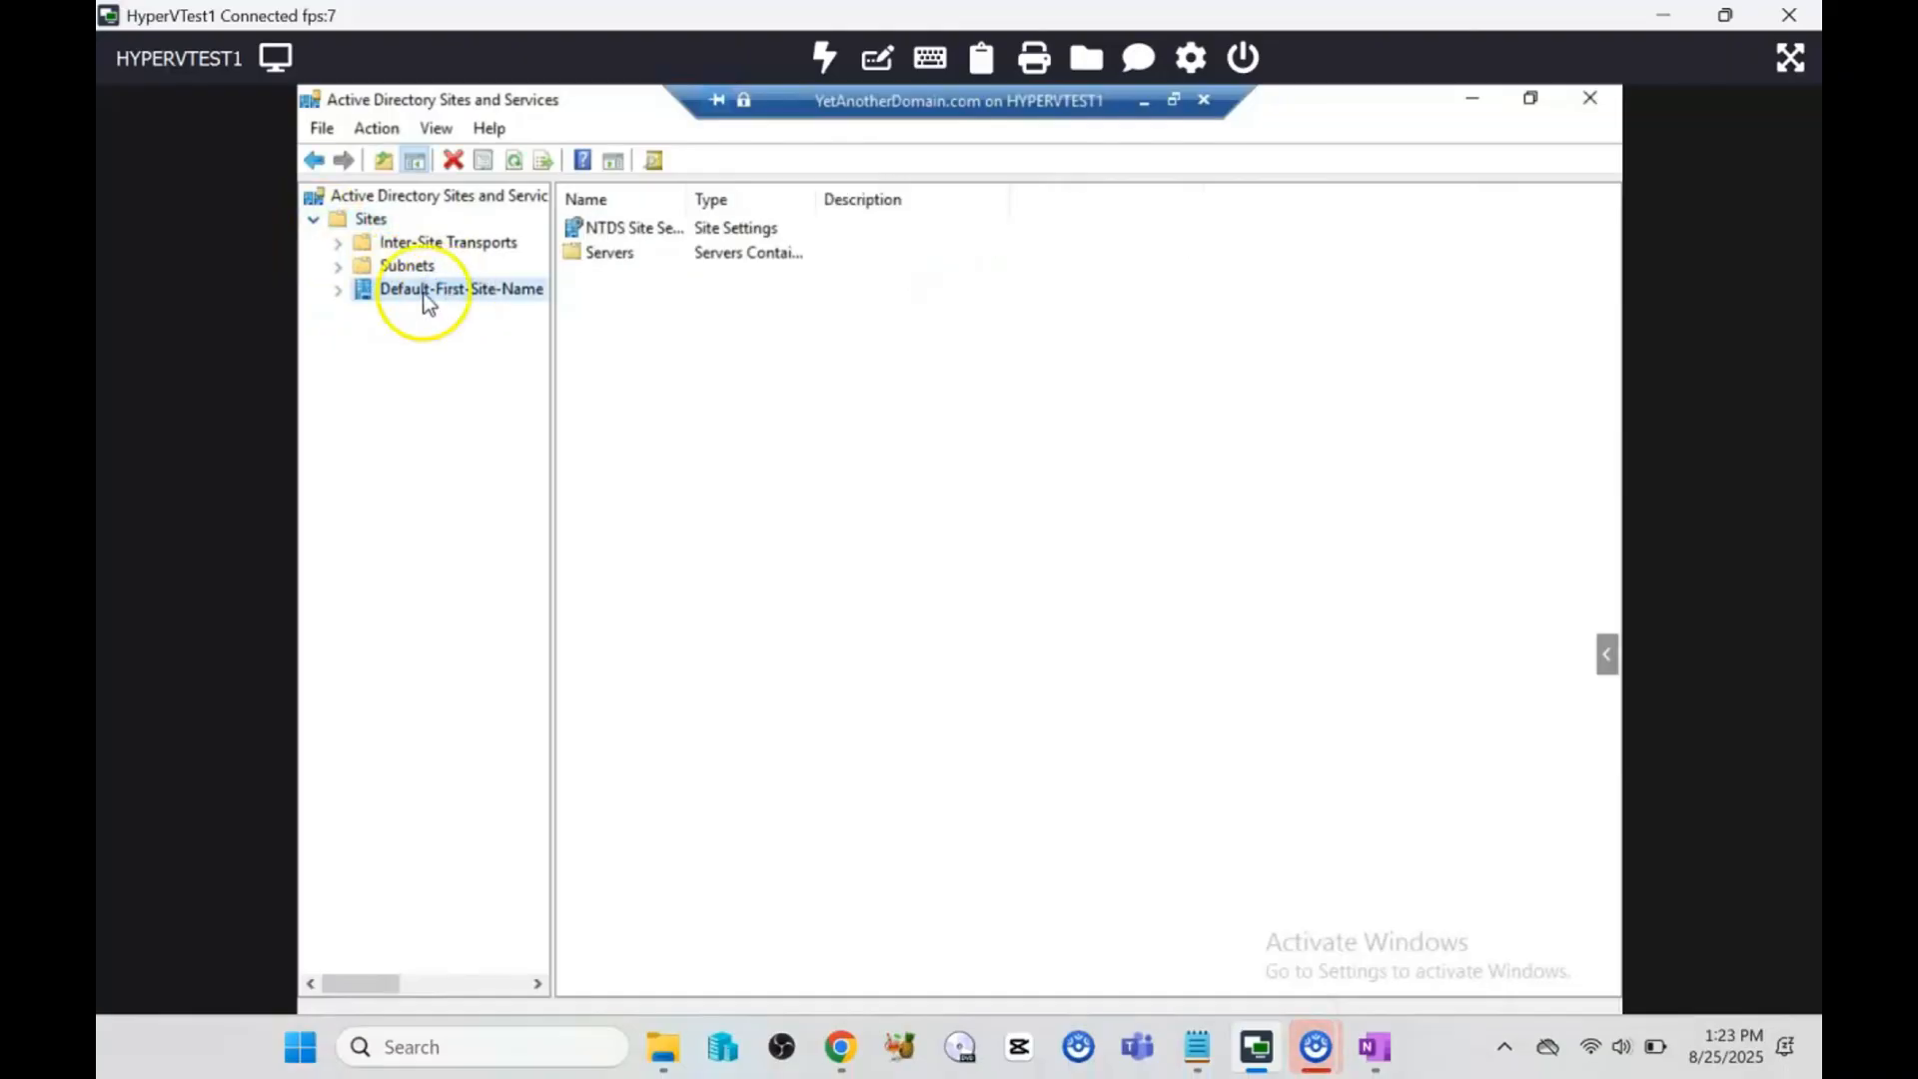
pyautogui.doubleClick(605, 253)
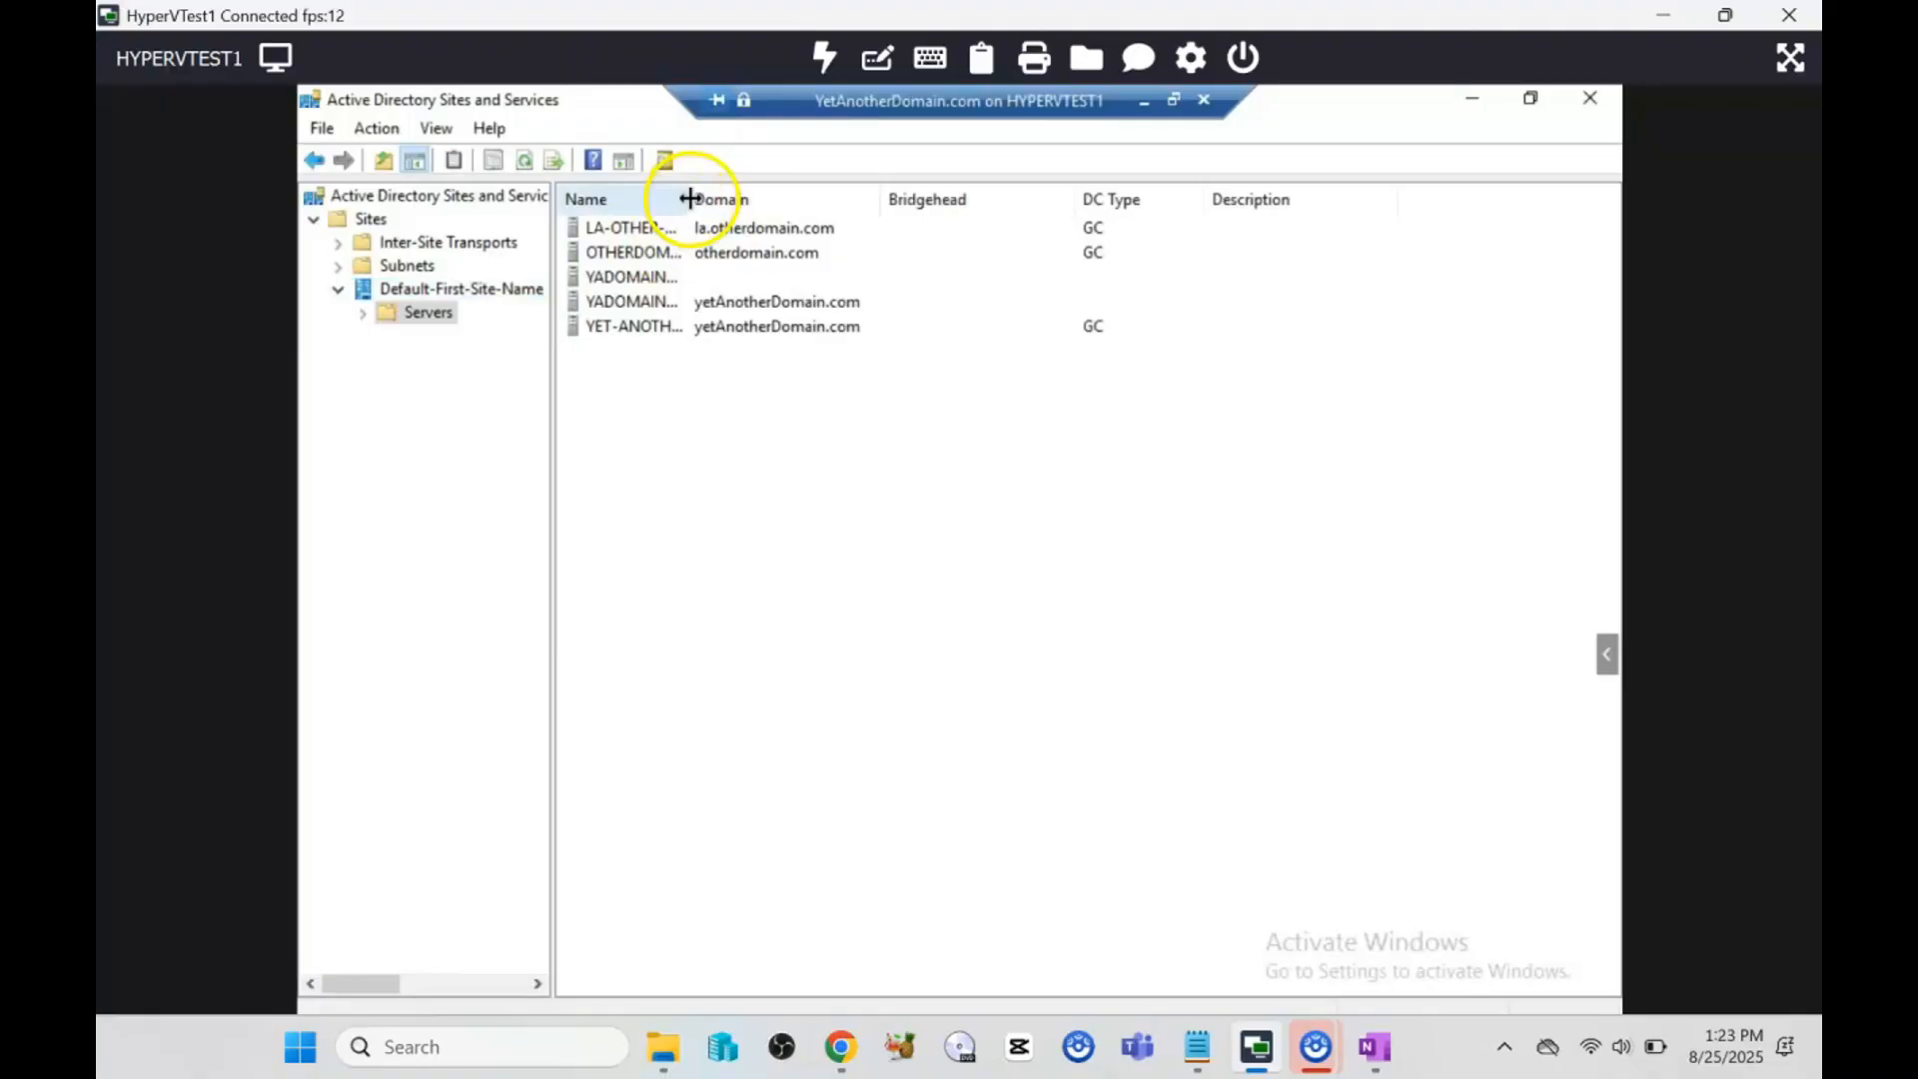
pyautogui.moveTo(687, 196); pyautogui.dragTo(974, 222)
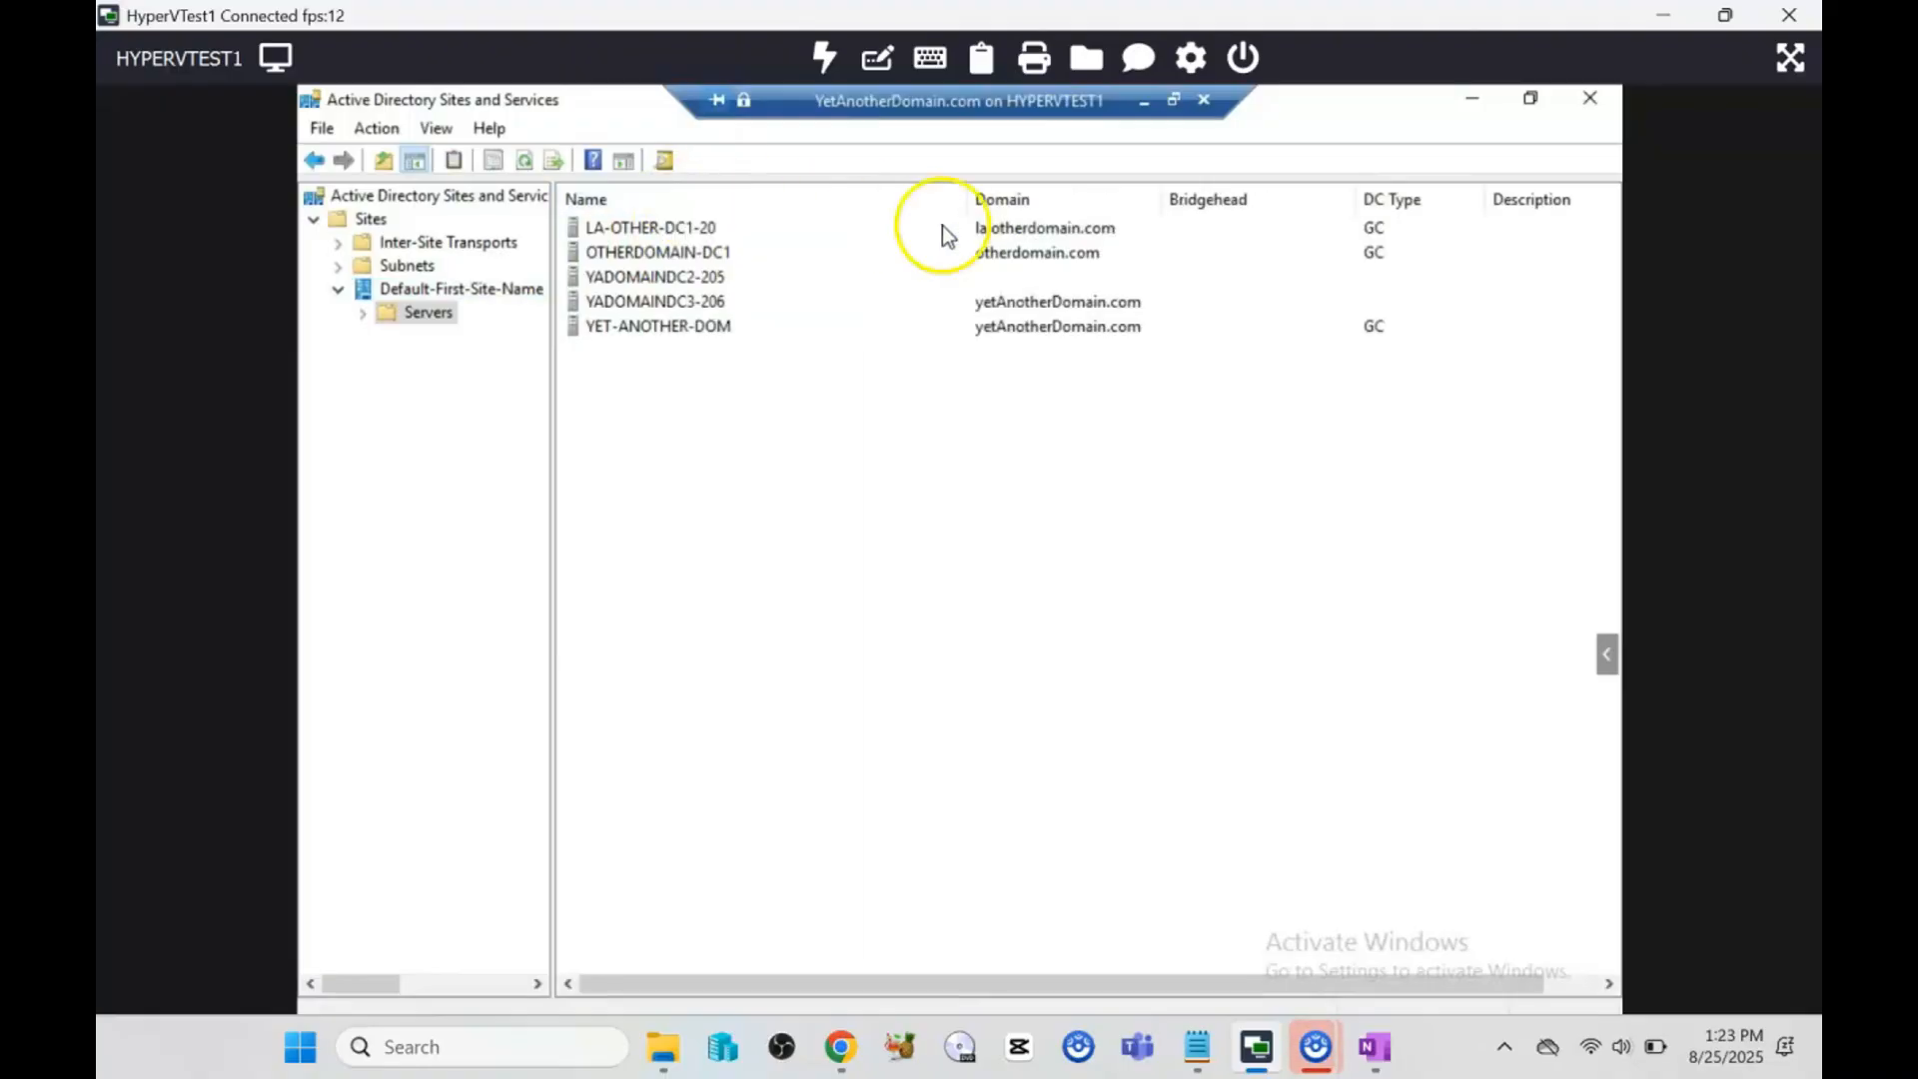
# Step: Browse the YADOMAINDC3-206 and YADOMAINDC2-205 server entries under Servers
pyautogui.click(709, 303)
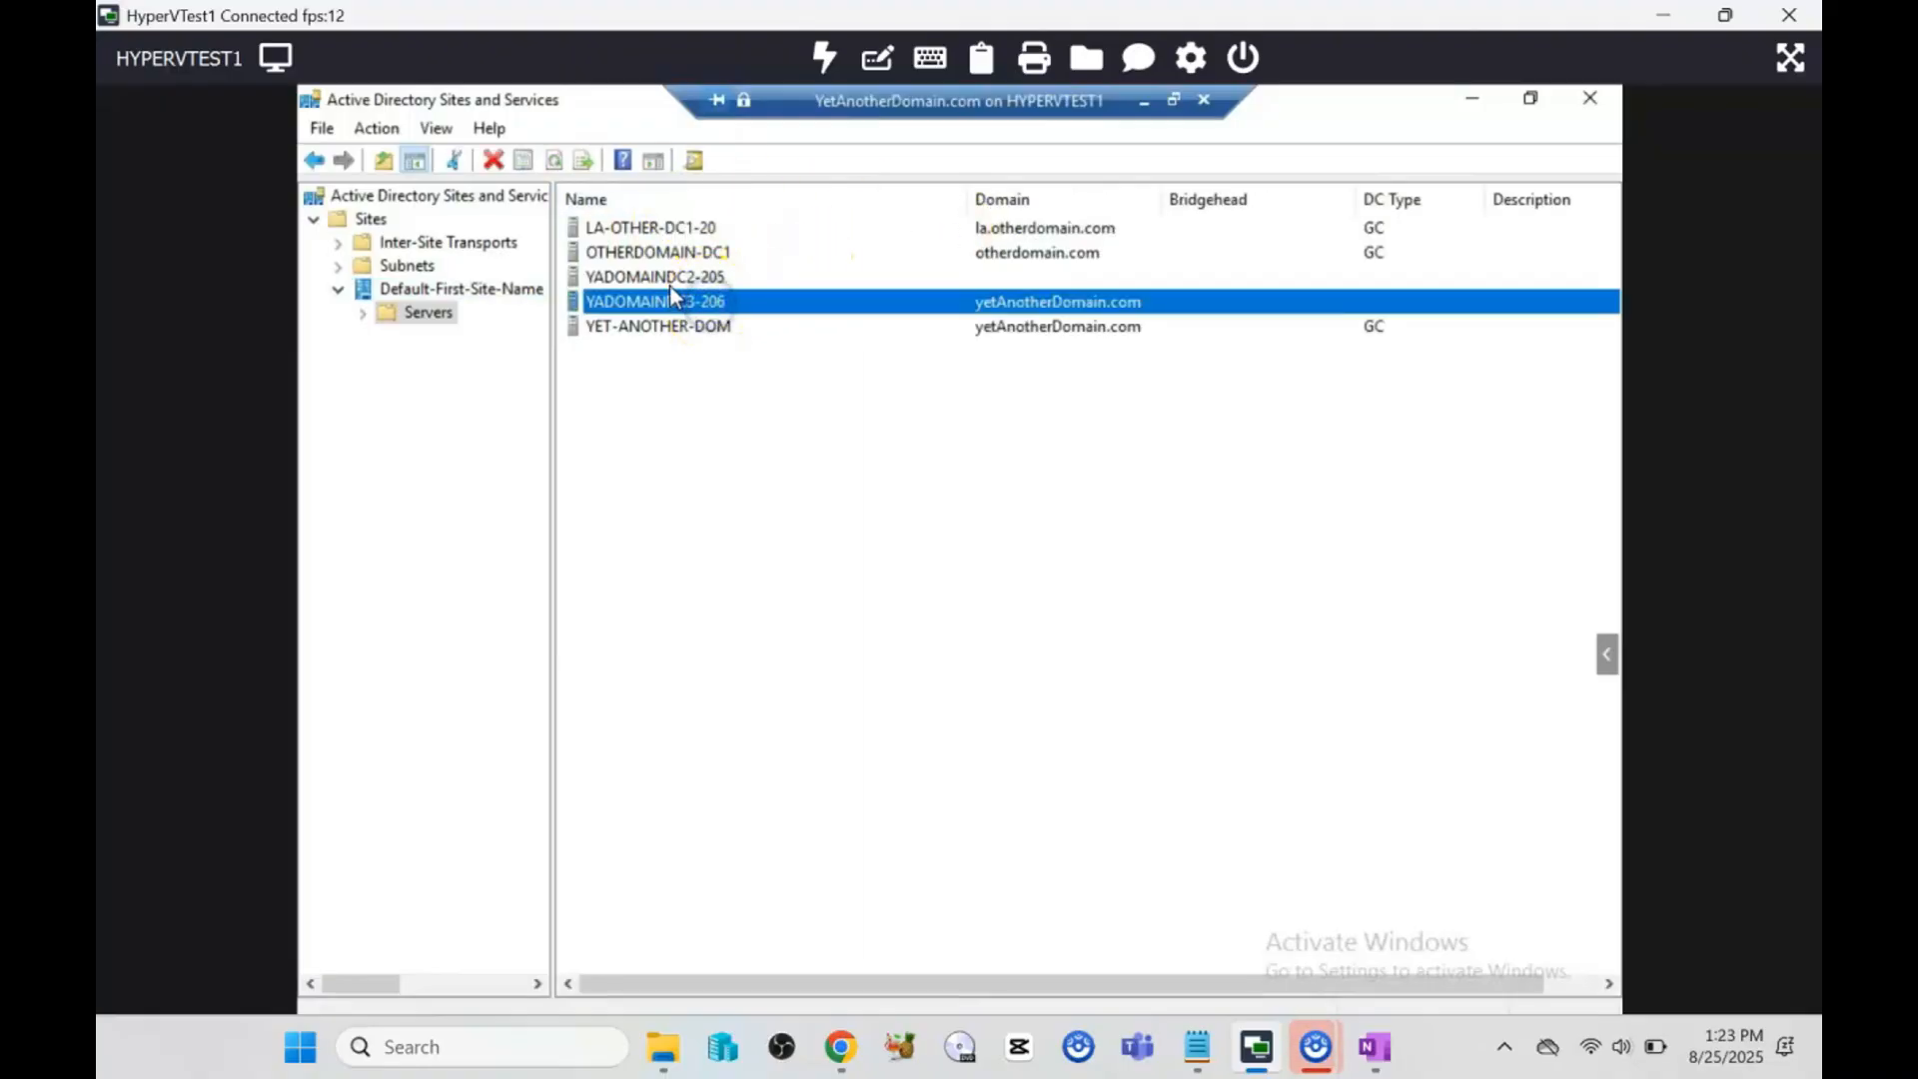
pyautogui.click(669, 282)
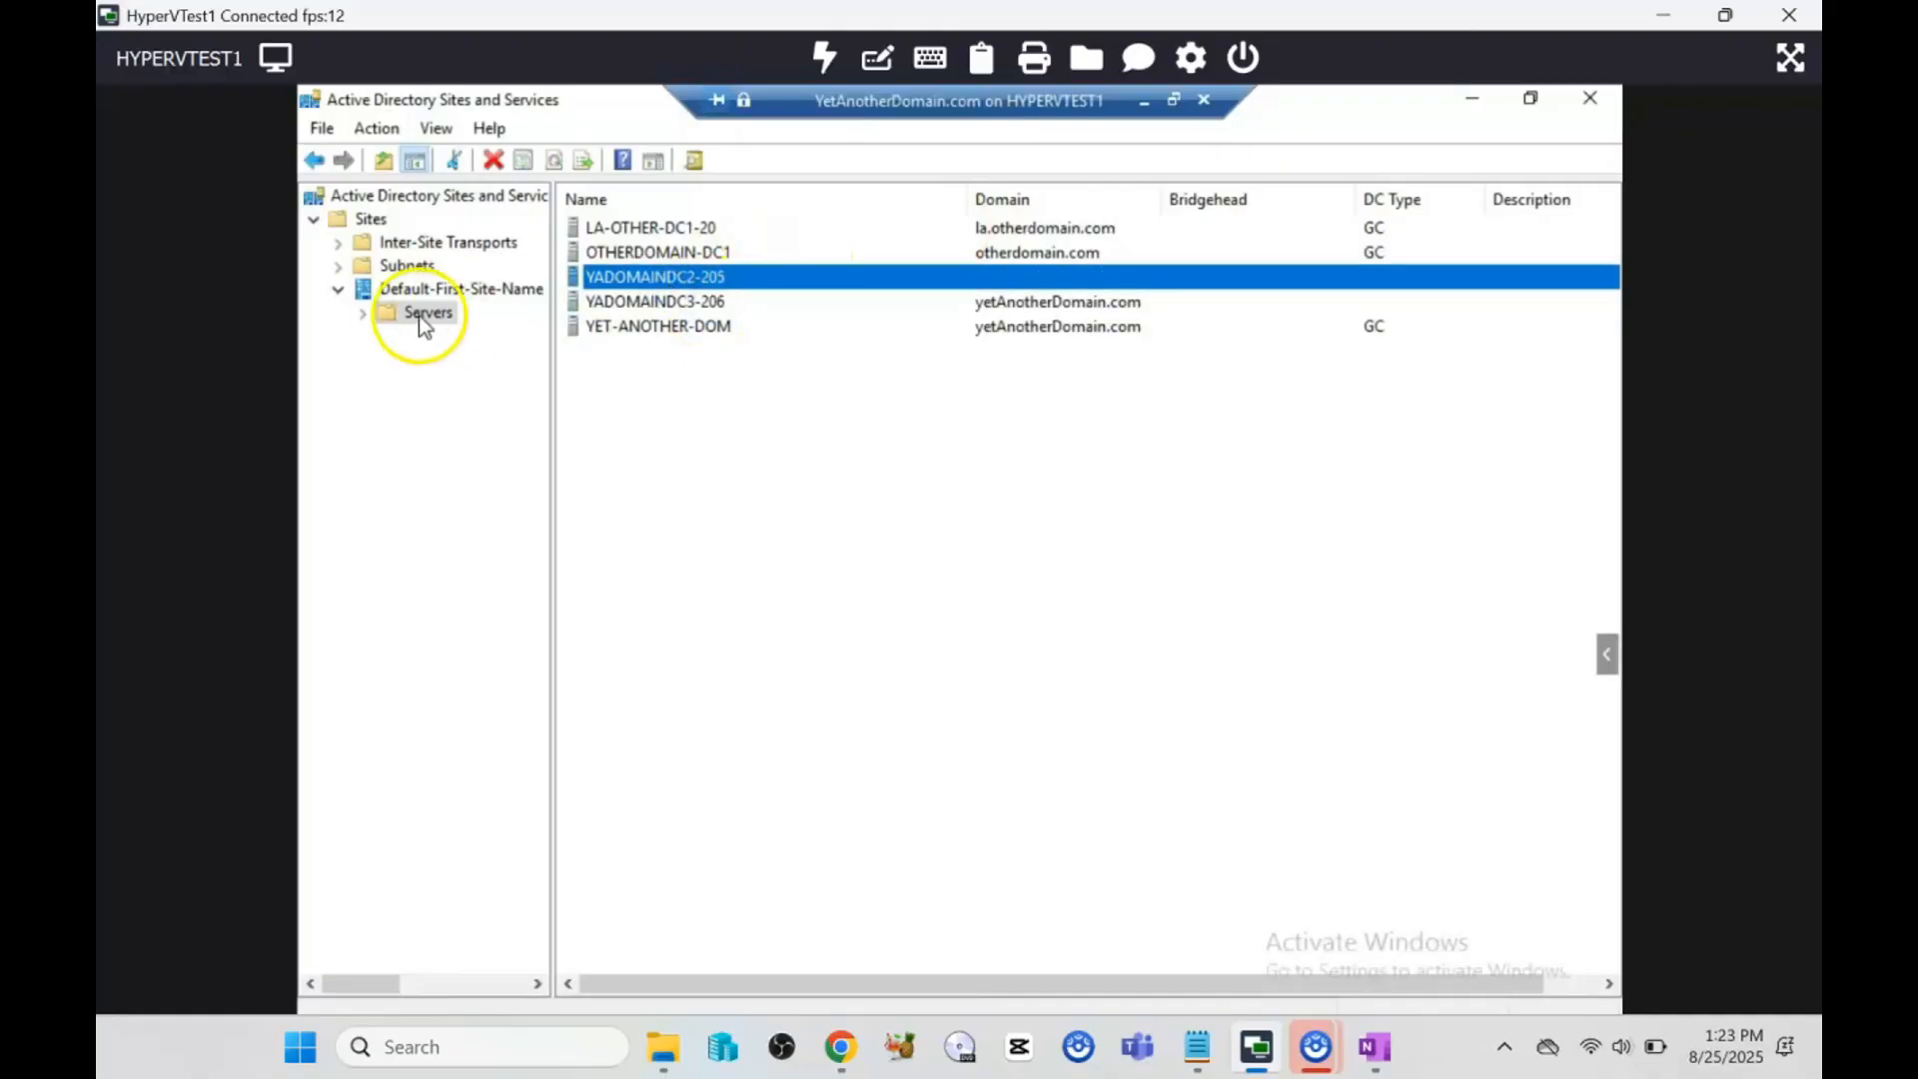
pyautogui.click(365, 318)
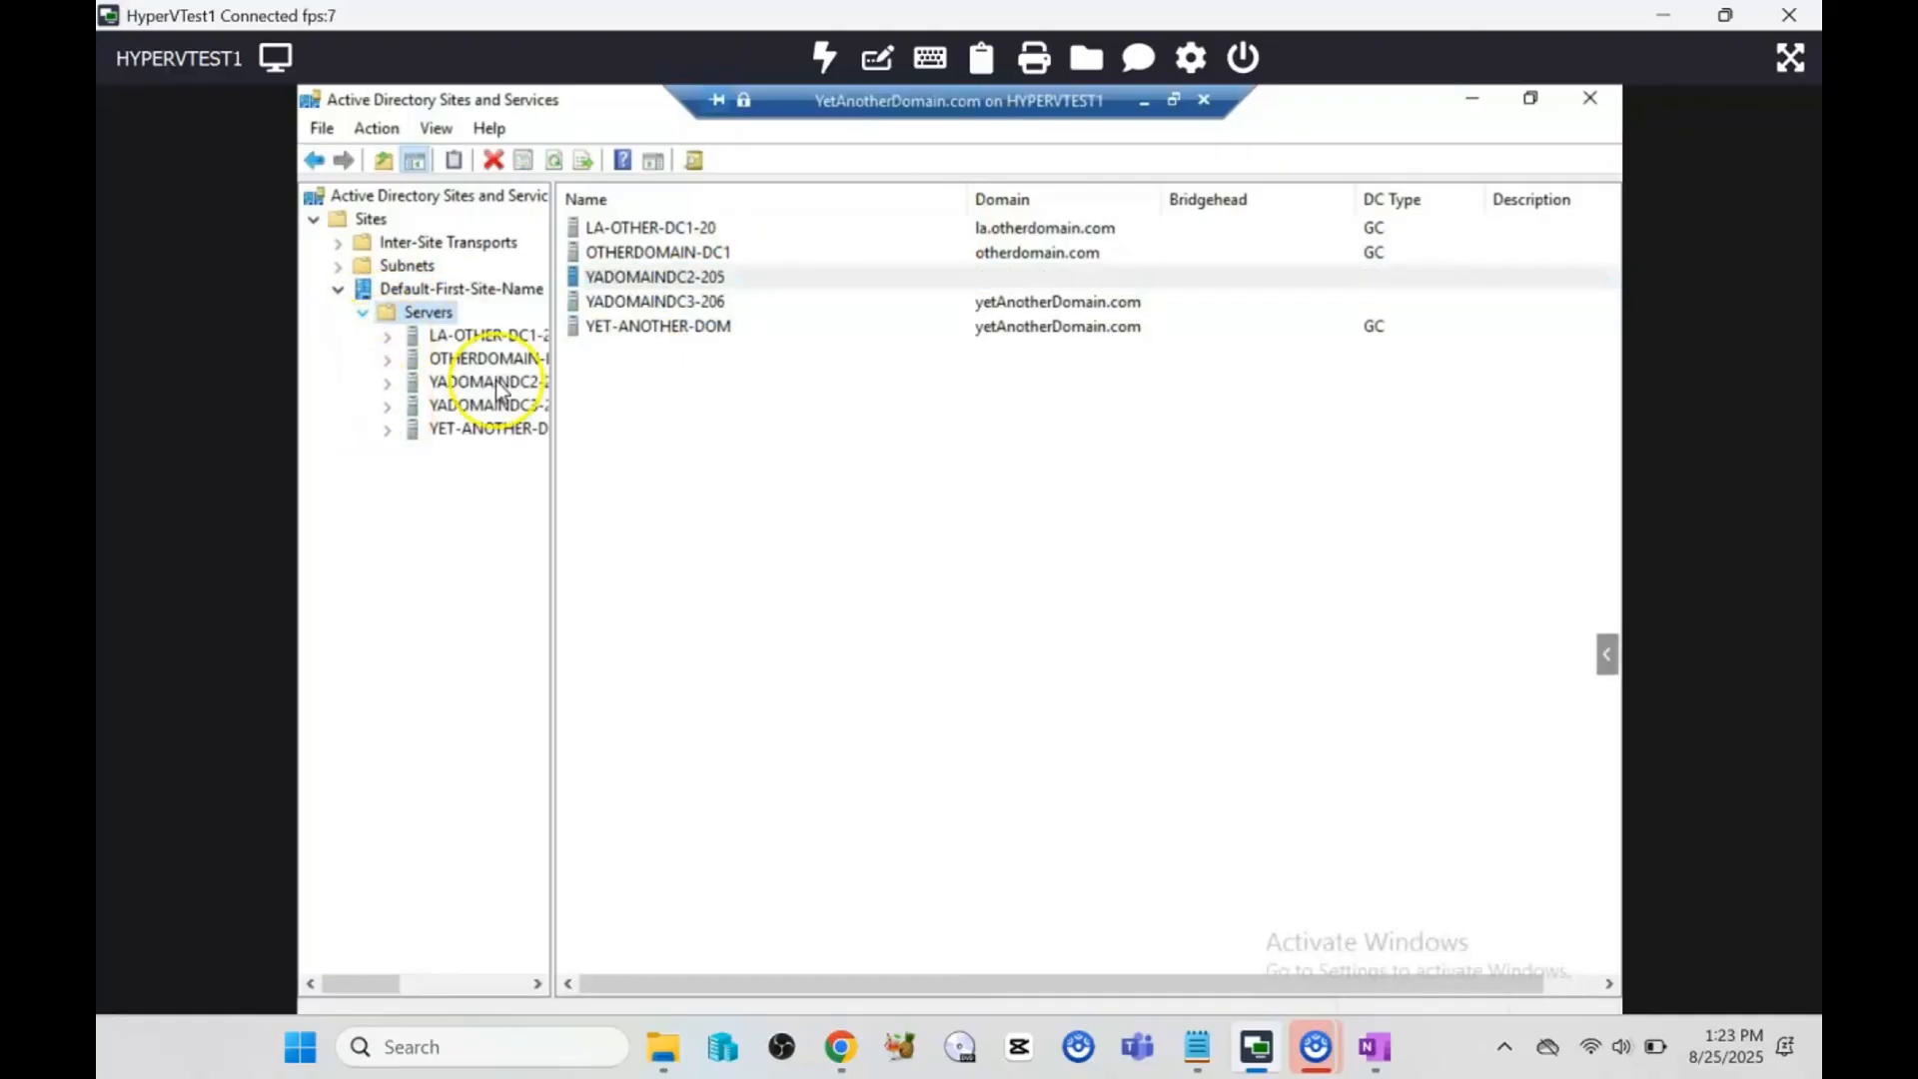
pyautogui.doubleClick(685, 299)
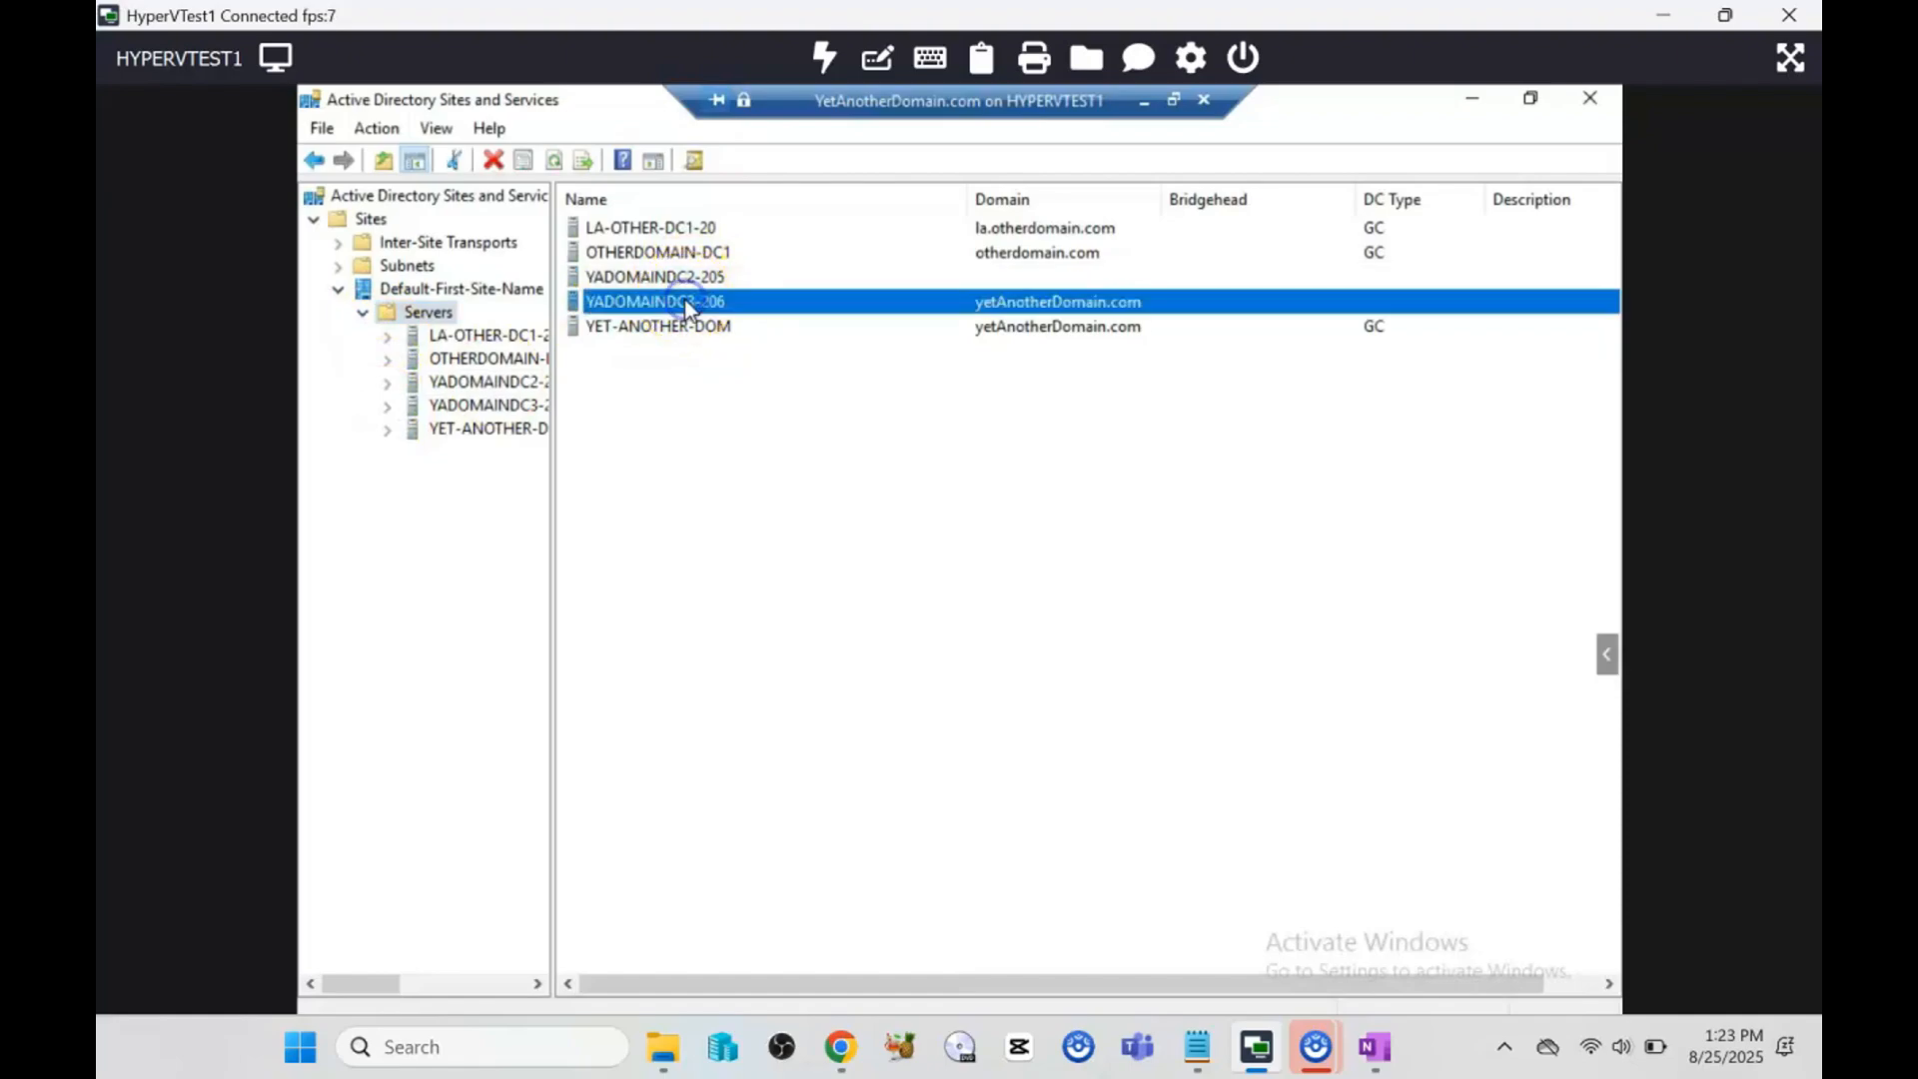
# Step: Review YADOMAINDC2-205's Properties, then close the dialog and the Sites and Services console
pyautogui.click(473, 388)
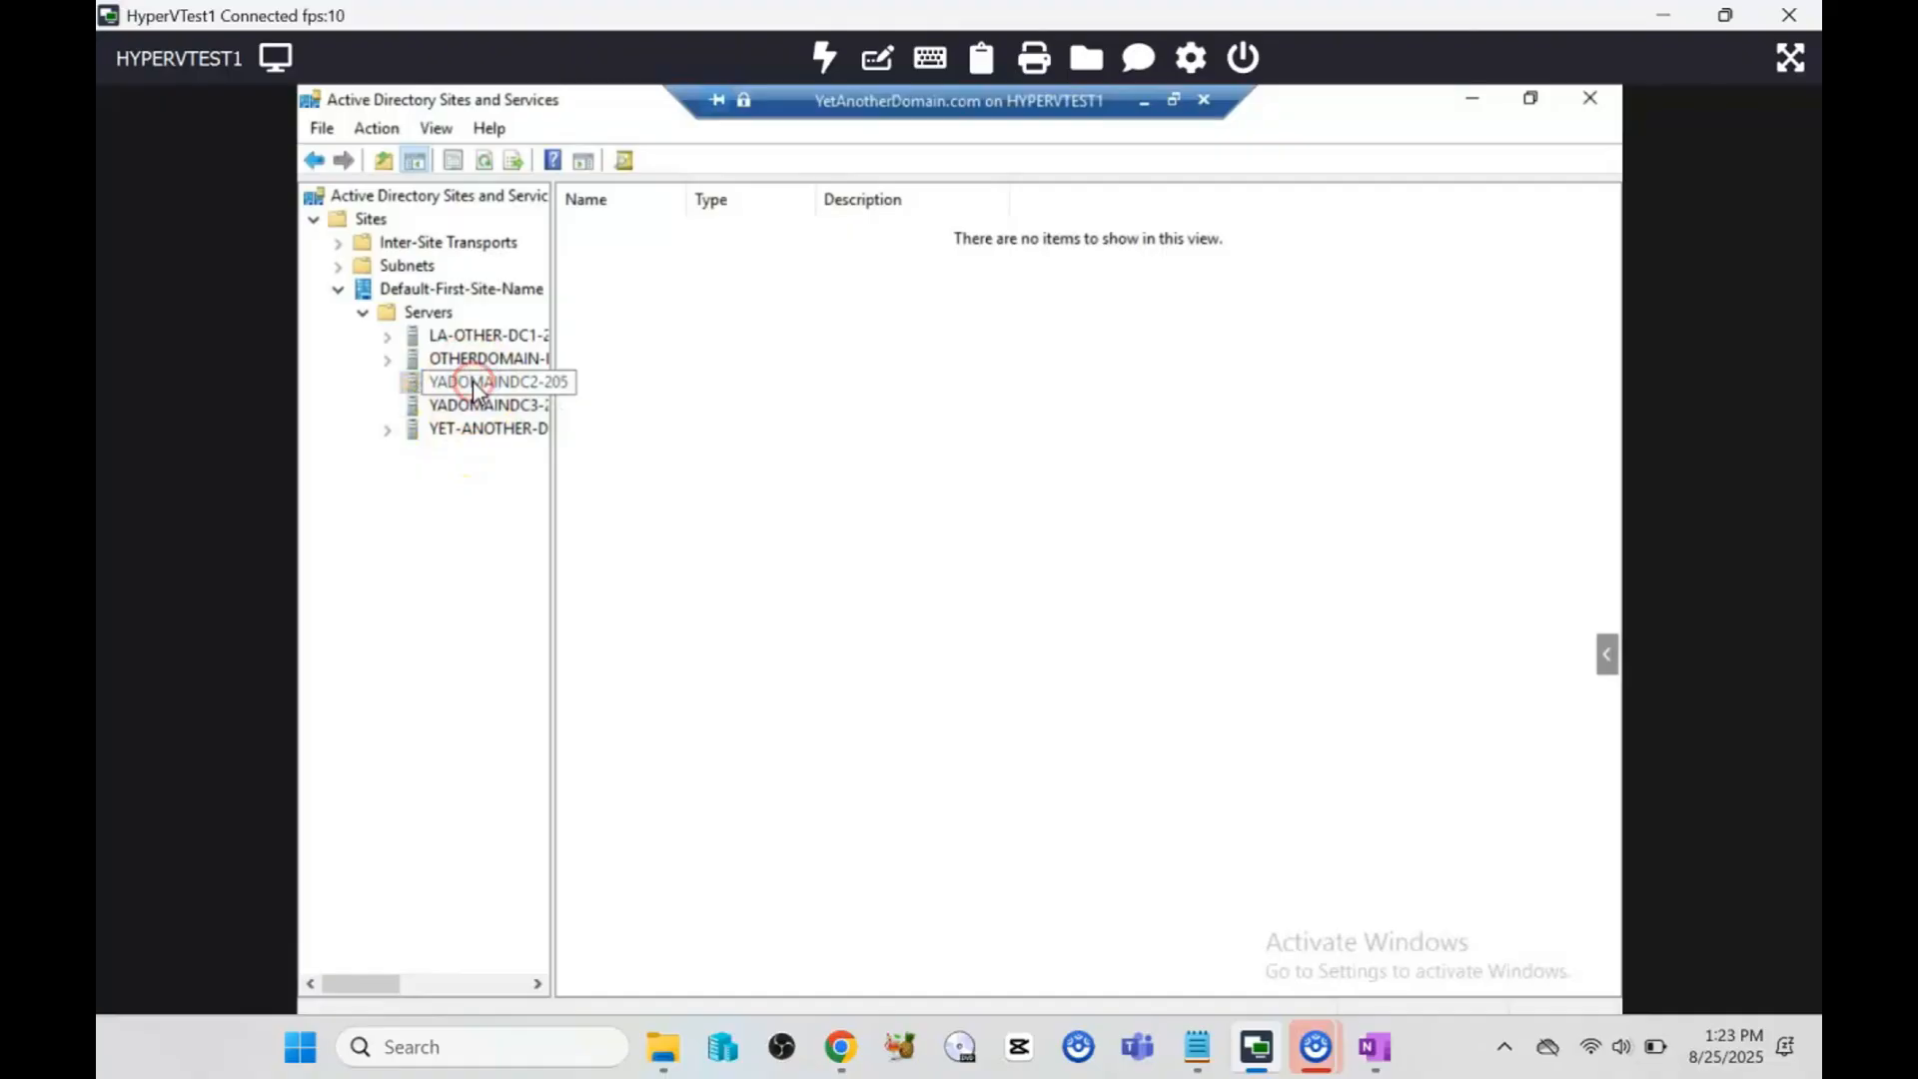
pyautogui.rightClick(472, 382)
pyautogui.click(557, 721)
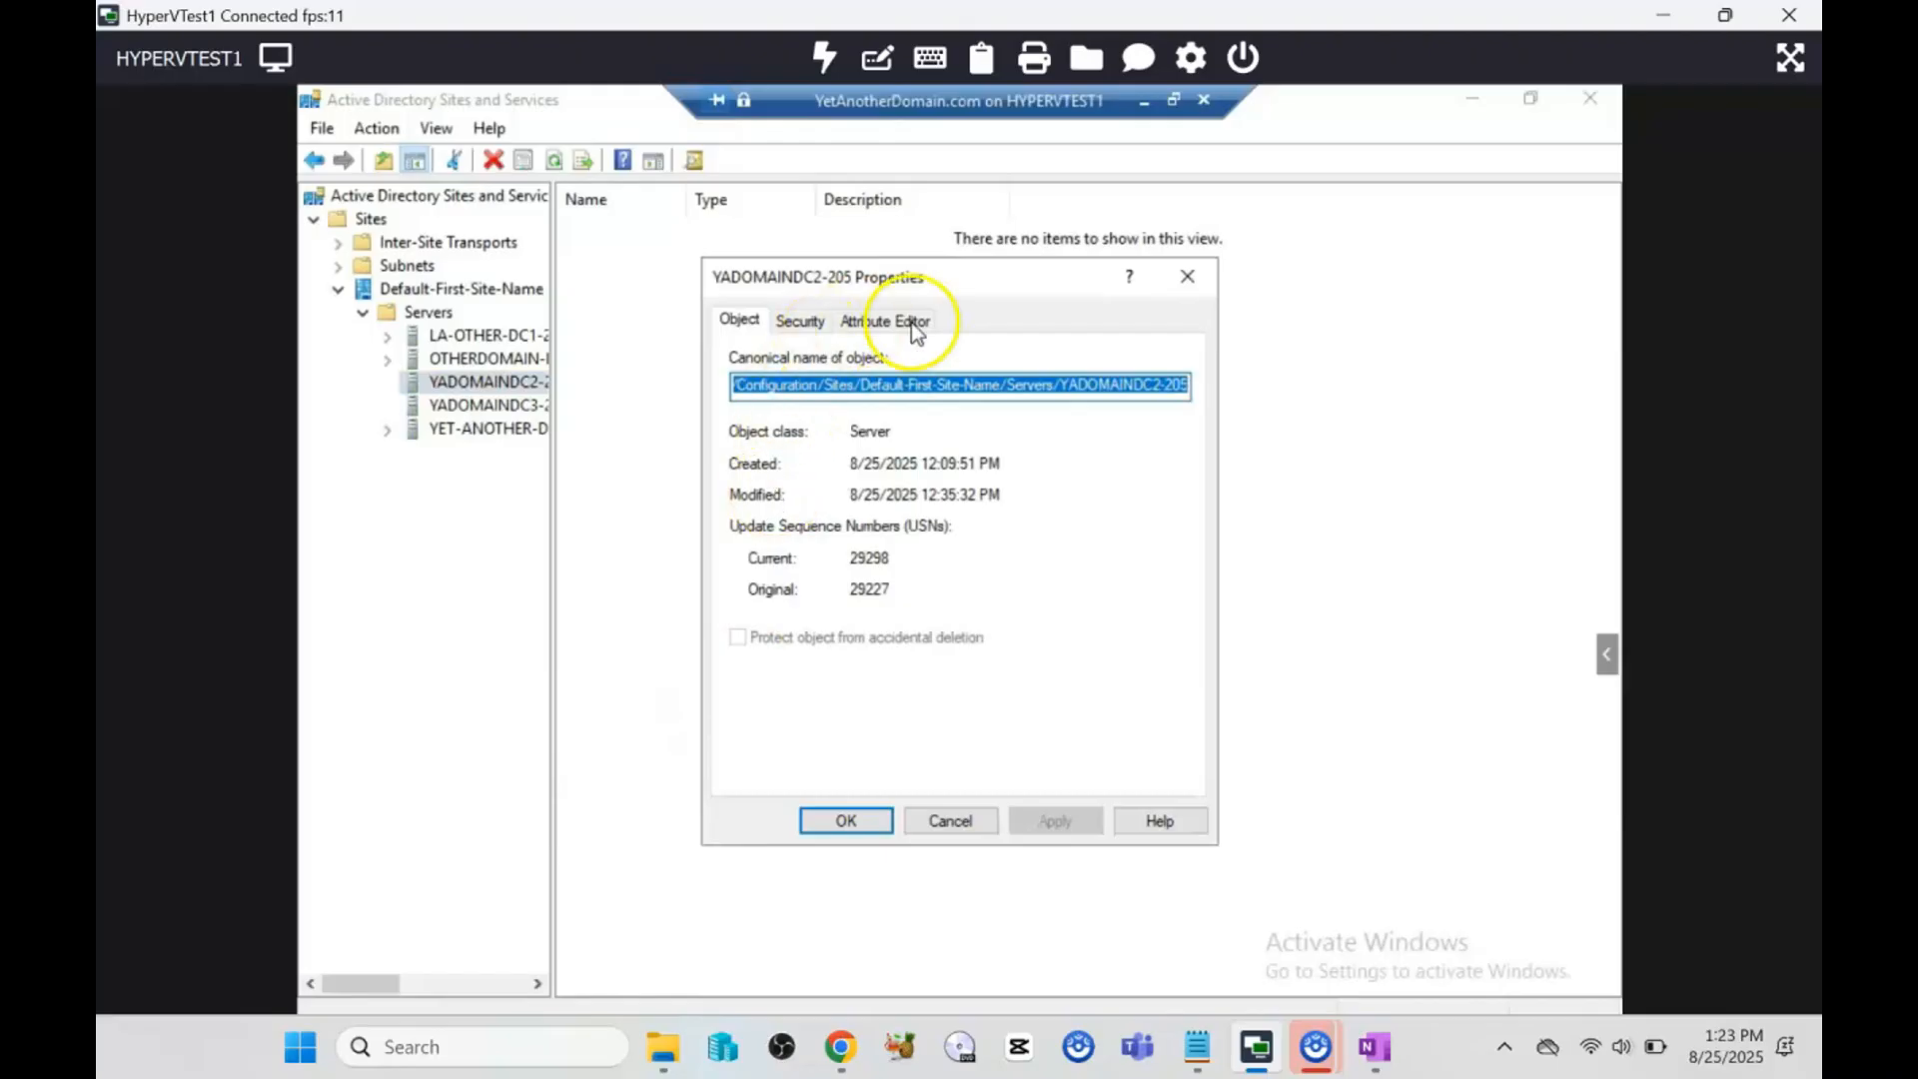
pyautogui.click(1186, 276)
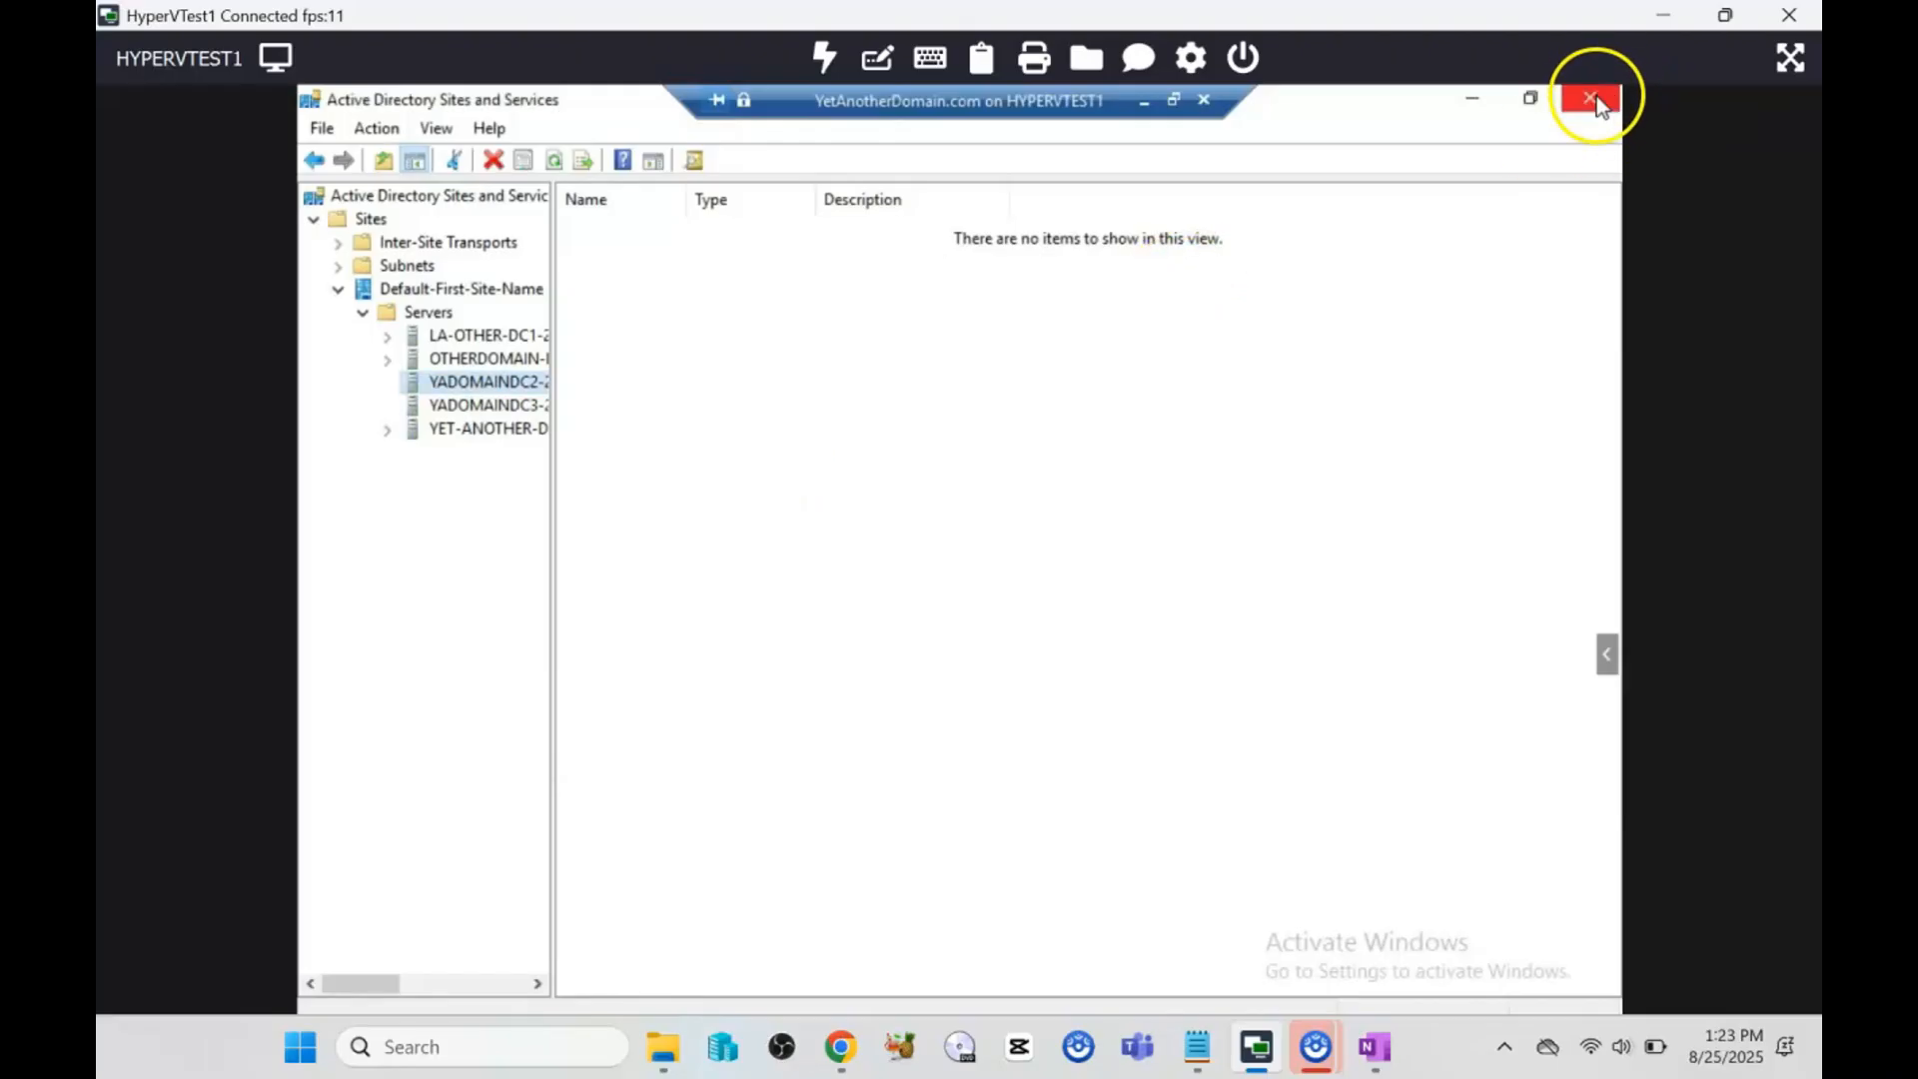
pyautogui.click(1594, 97)
# Step: In Users and Computers, list Domain Controllers with a widened Name column and check YADOMAINDC2-205
pyautogui.click(833, 422)
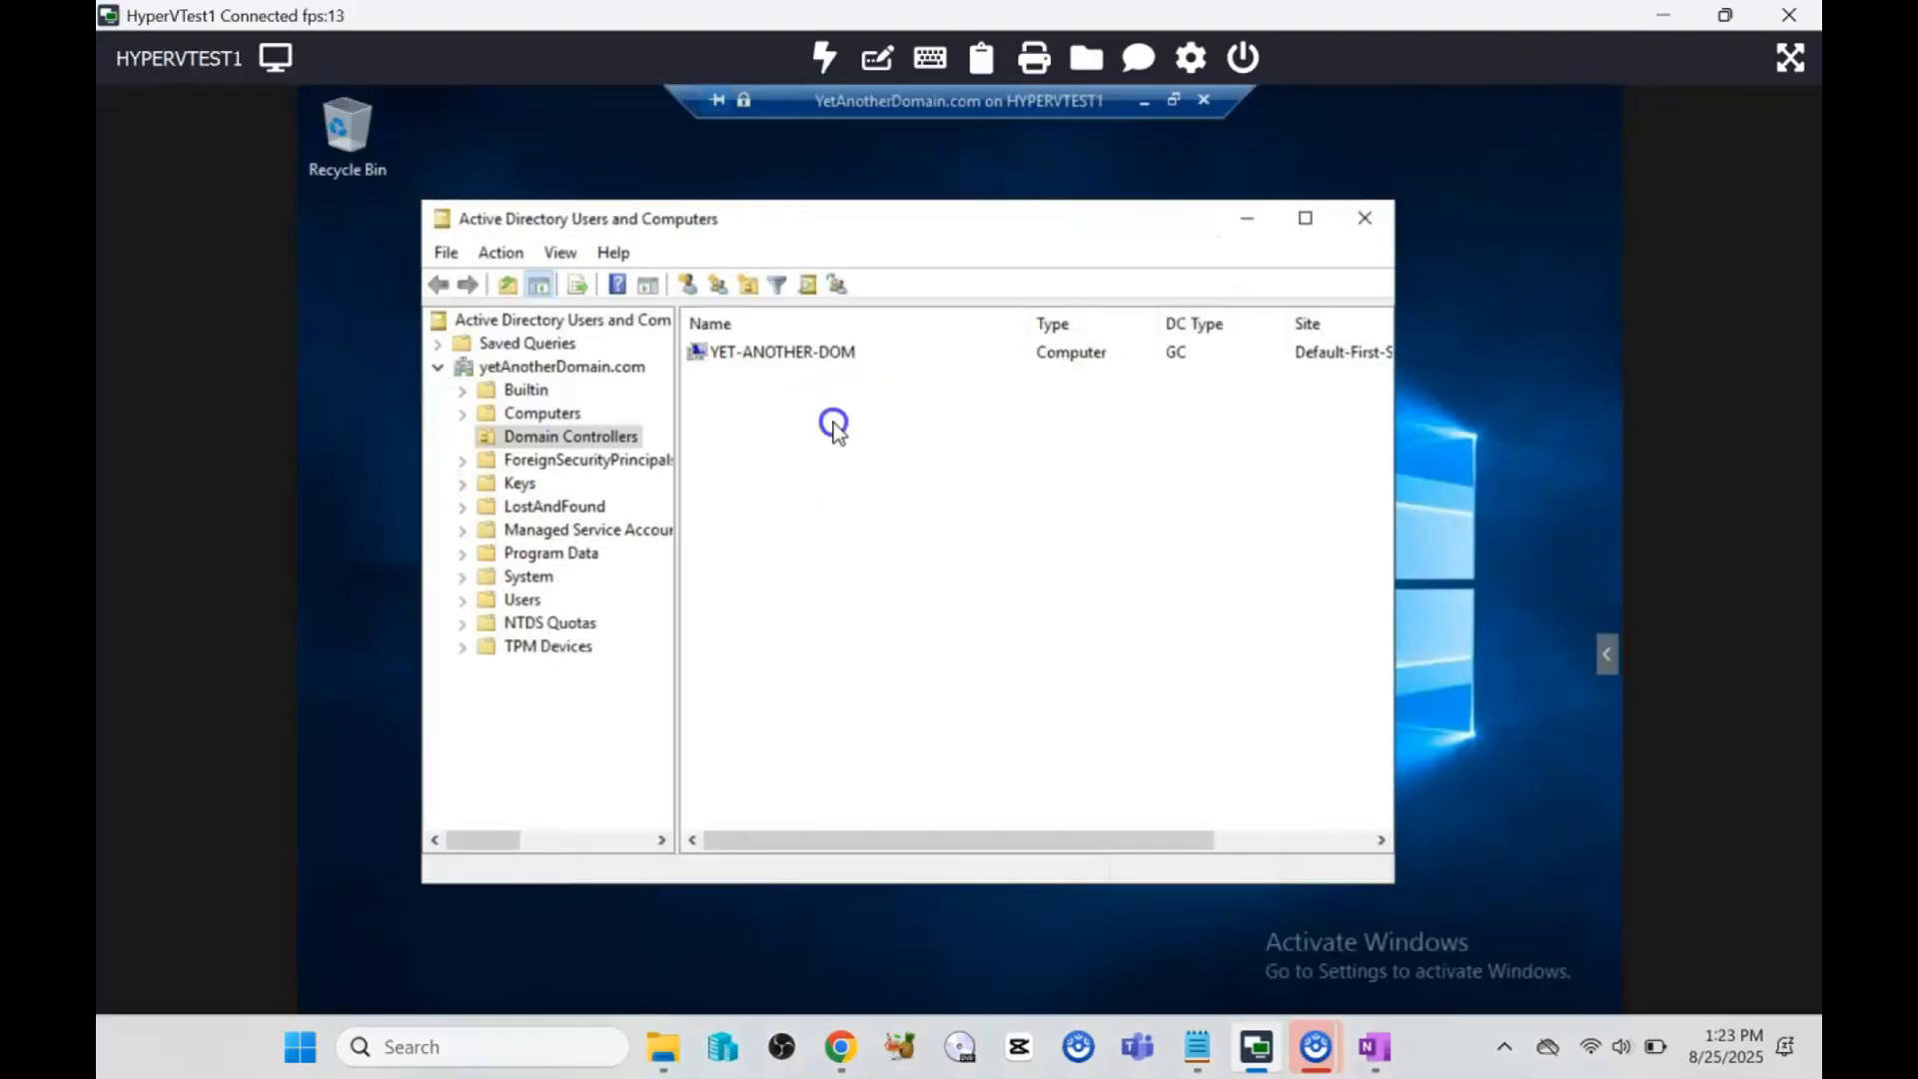
pyautogui.click(1374, 224)
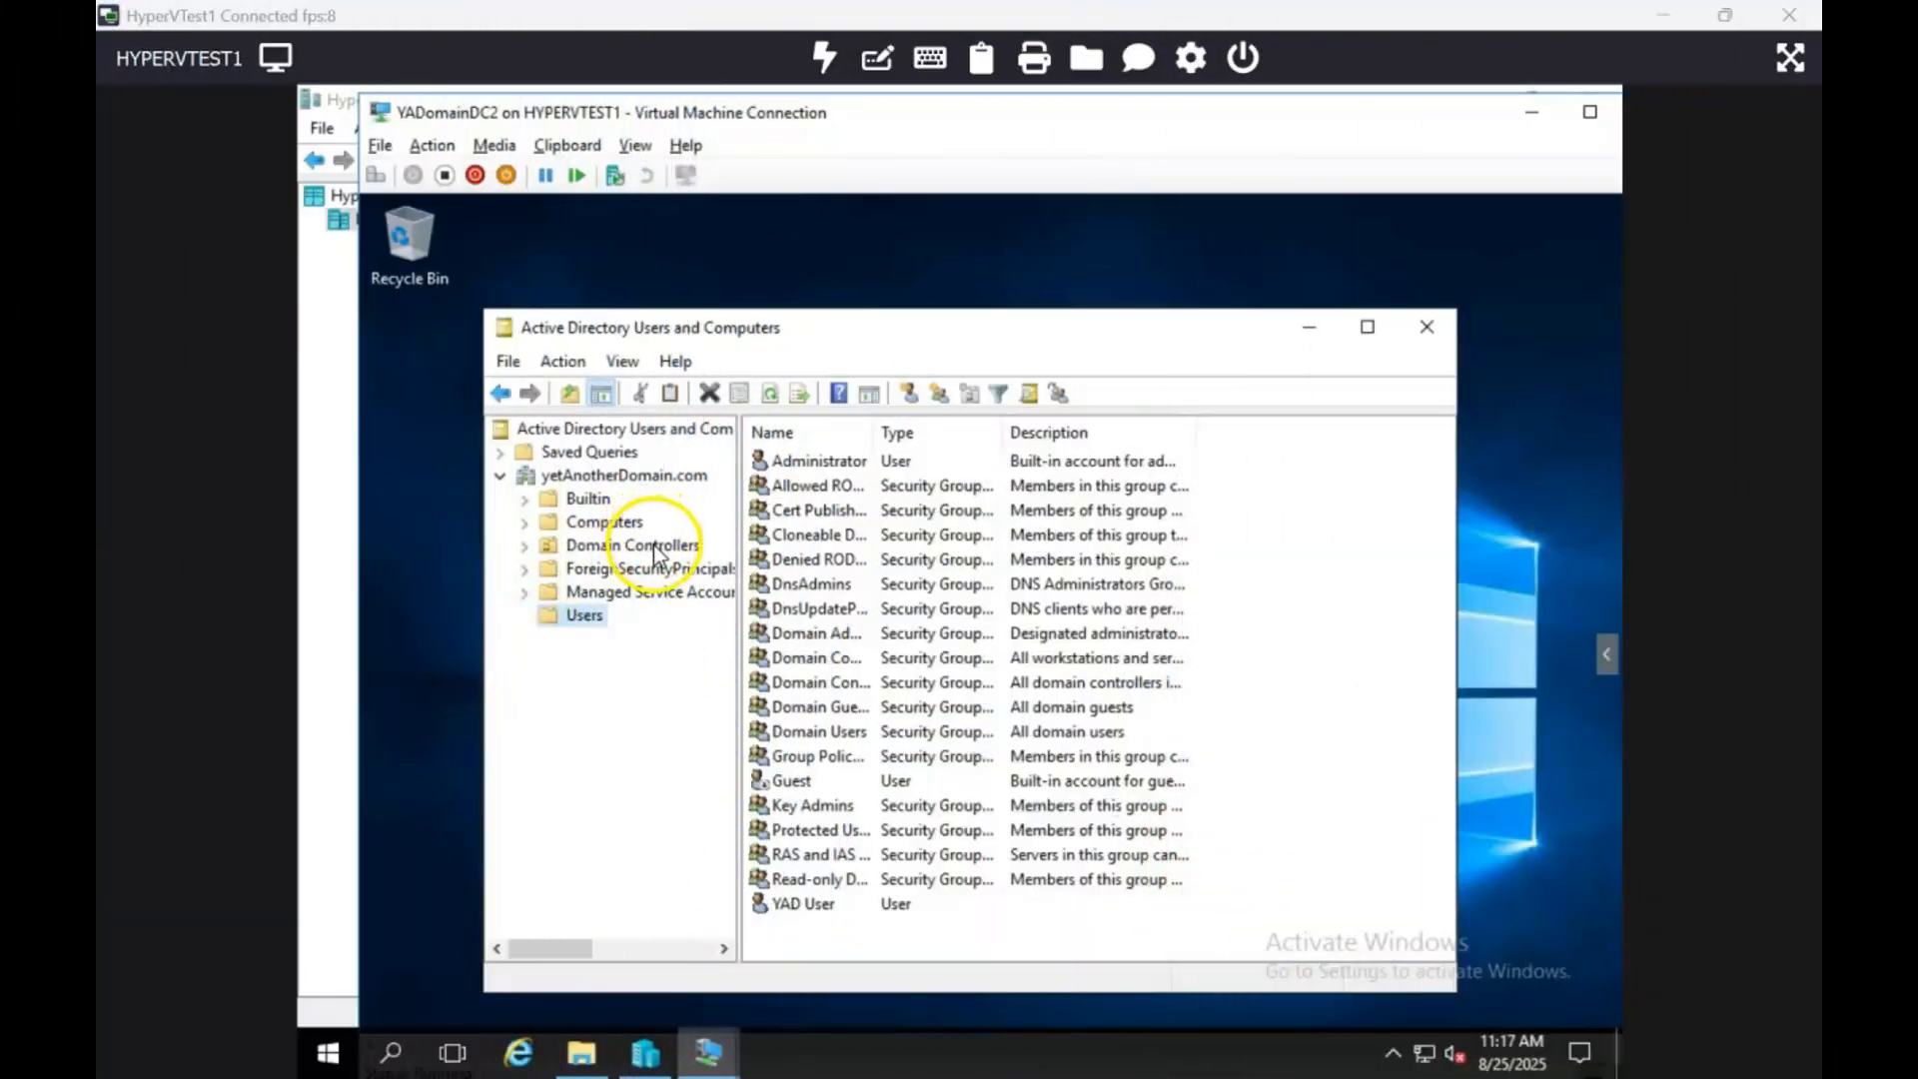
pyautogui.click(654, 550)
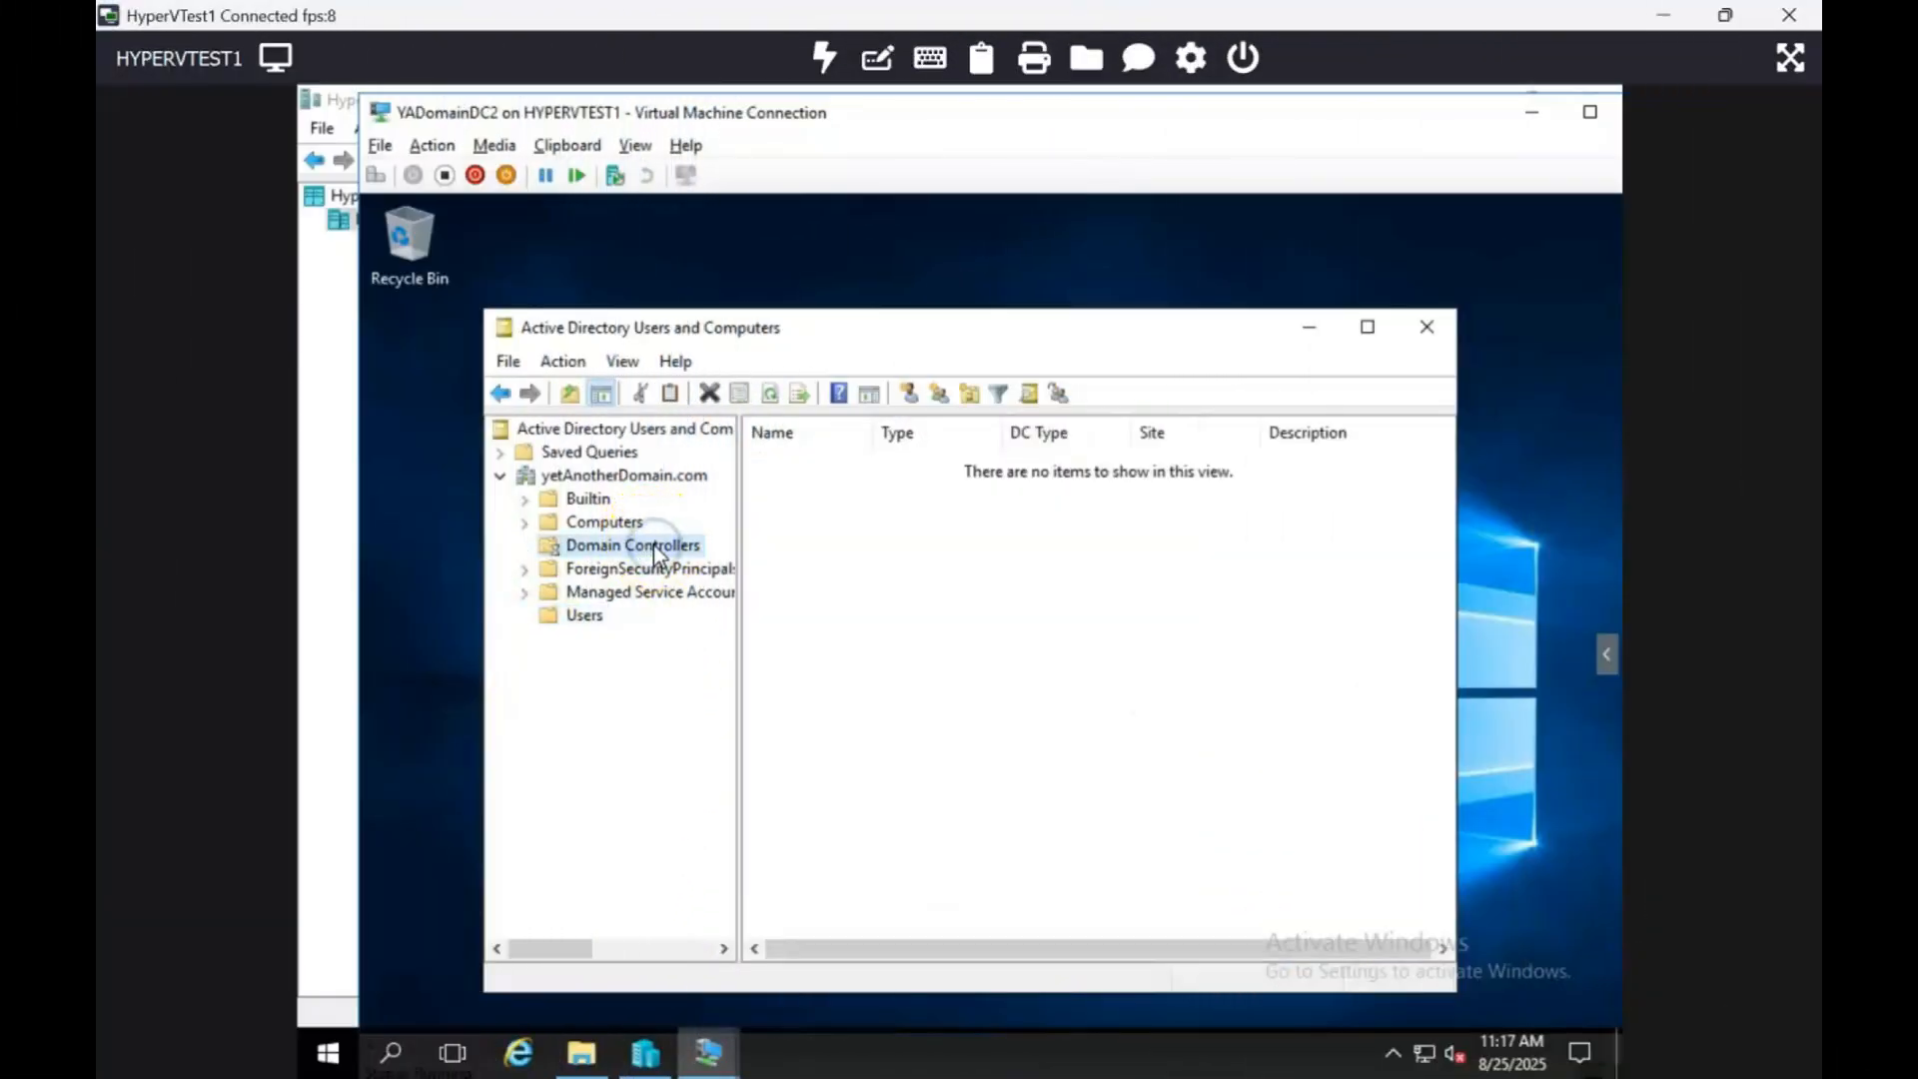
pyautogui.click(871, 433)
pyautogui.moveTo(871, 434); pyautogui.dragTo(1055, 433)
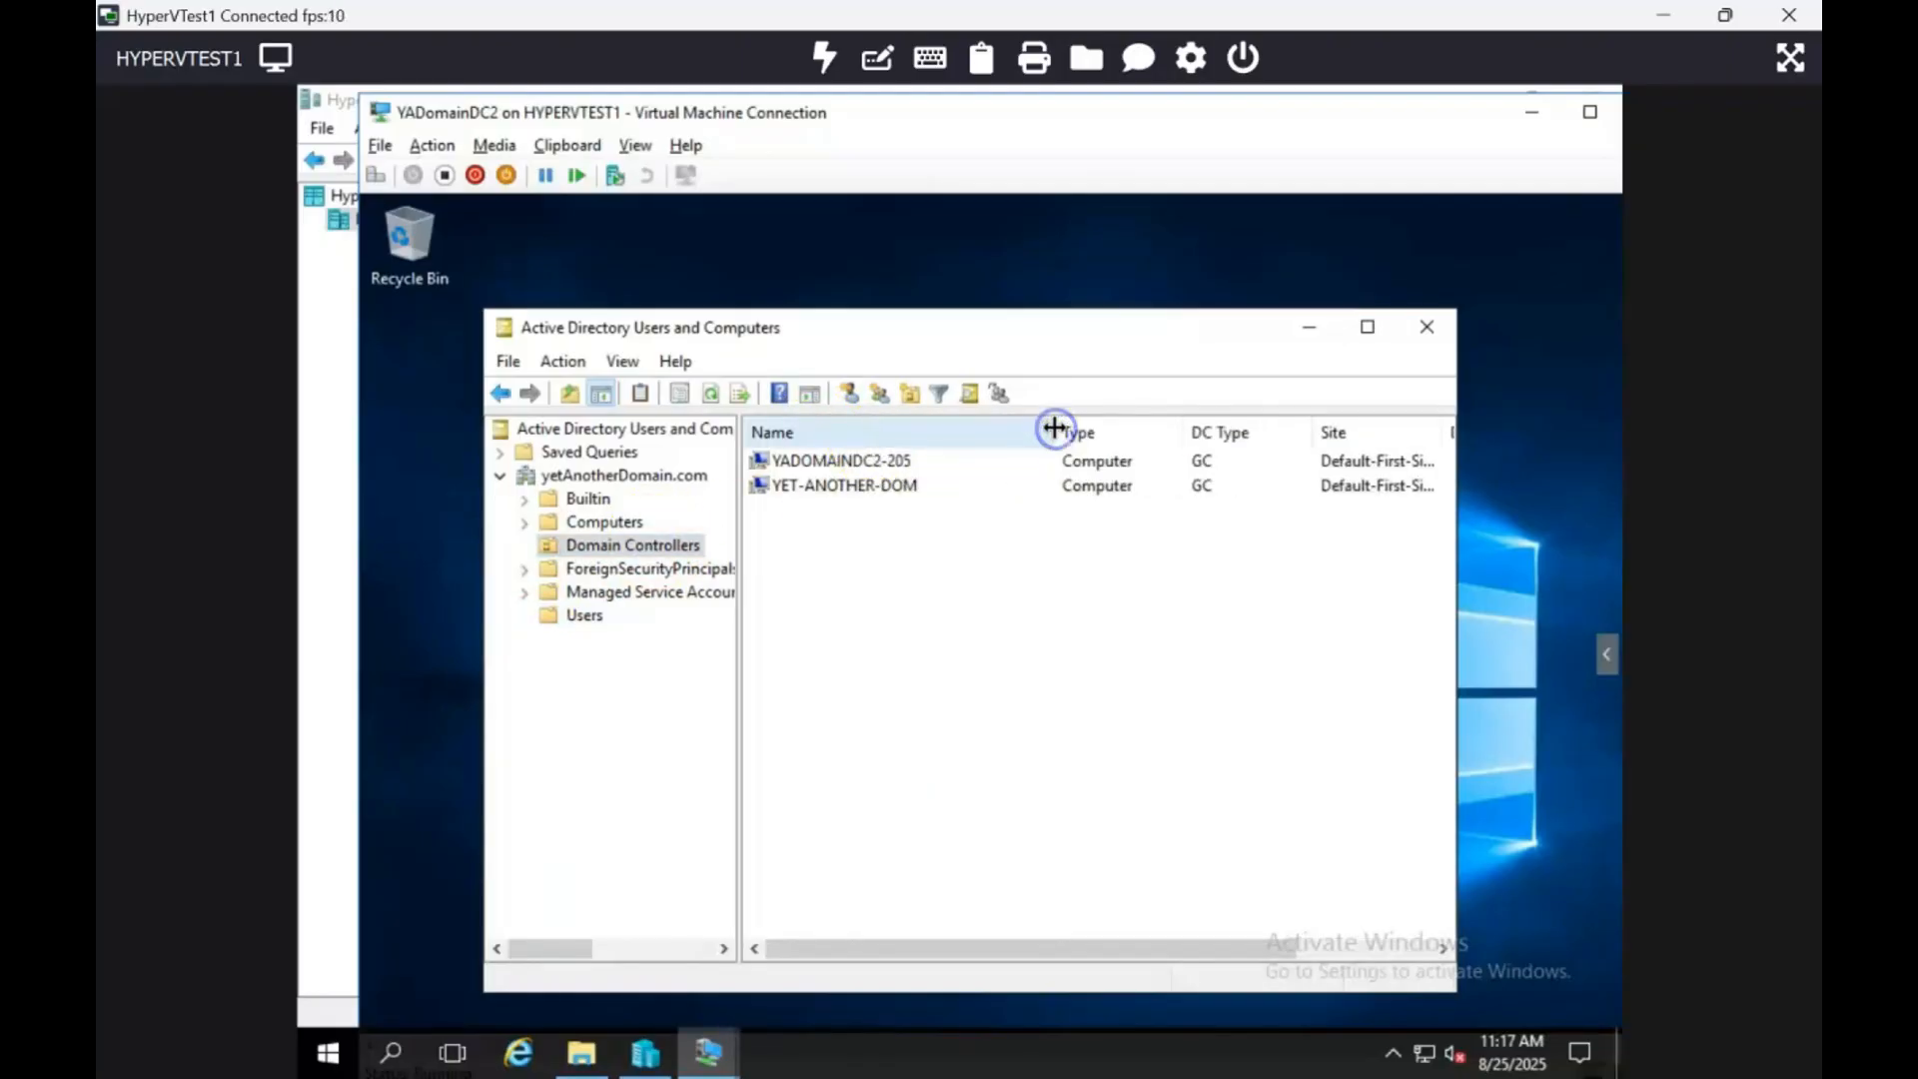
pyautogui.click(892, 490)
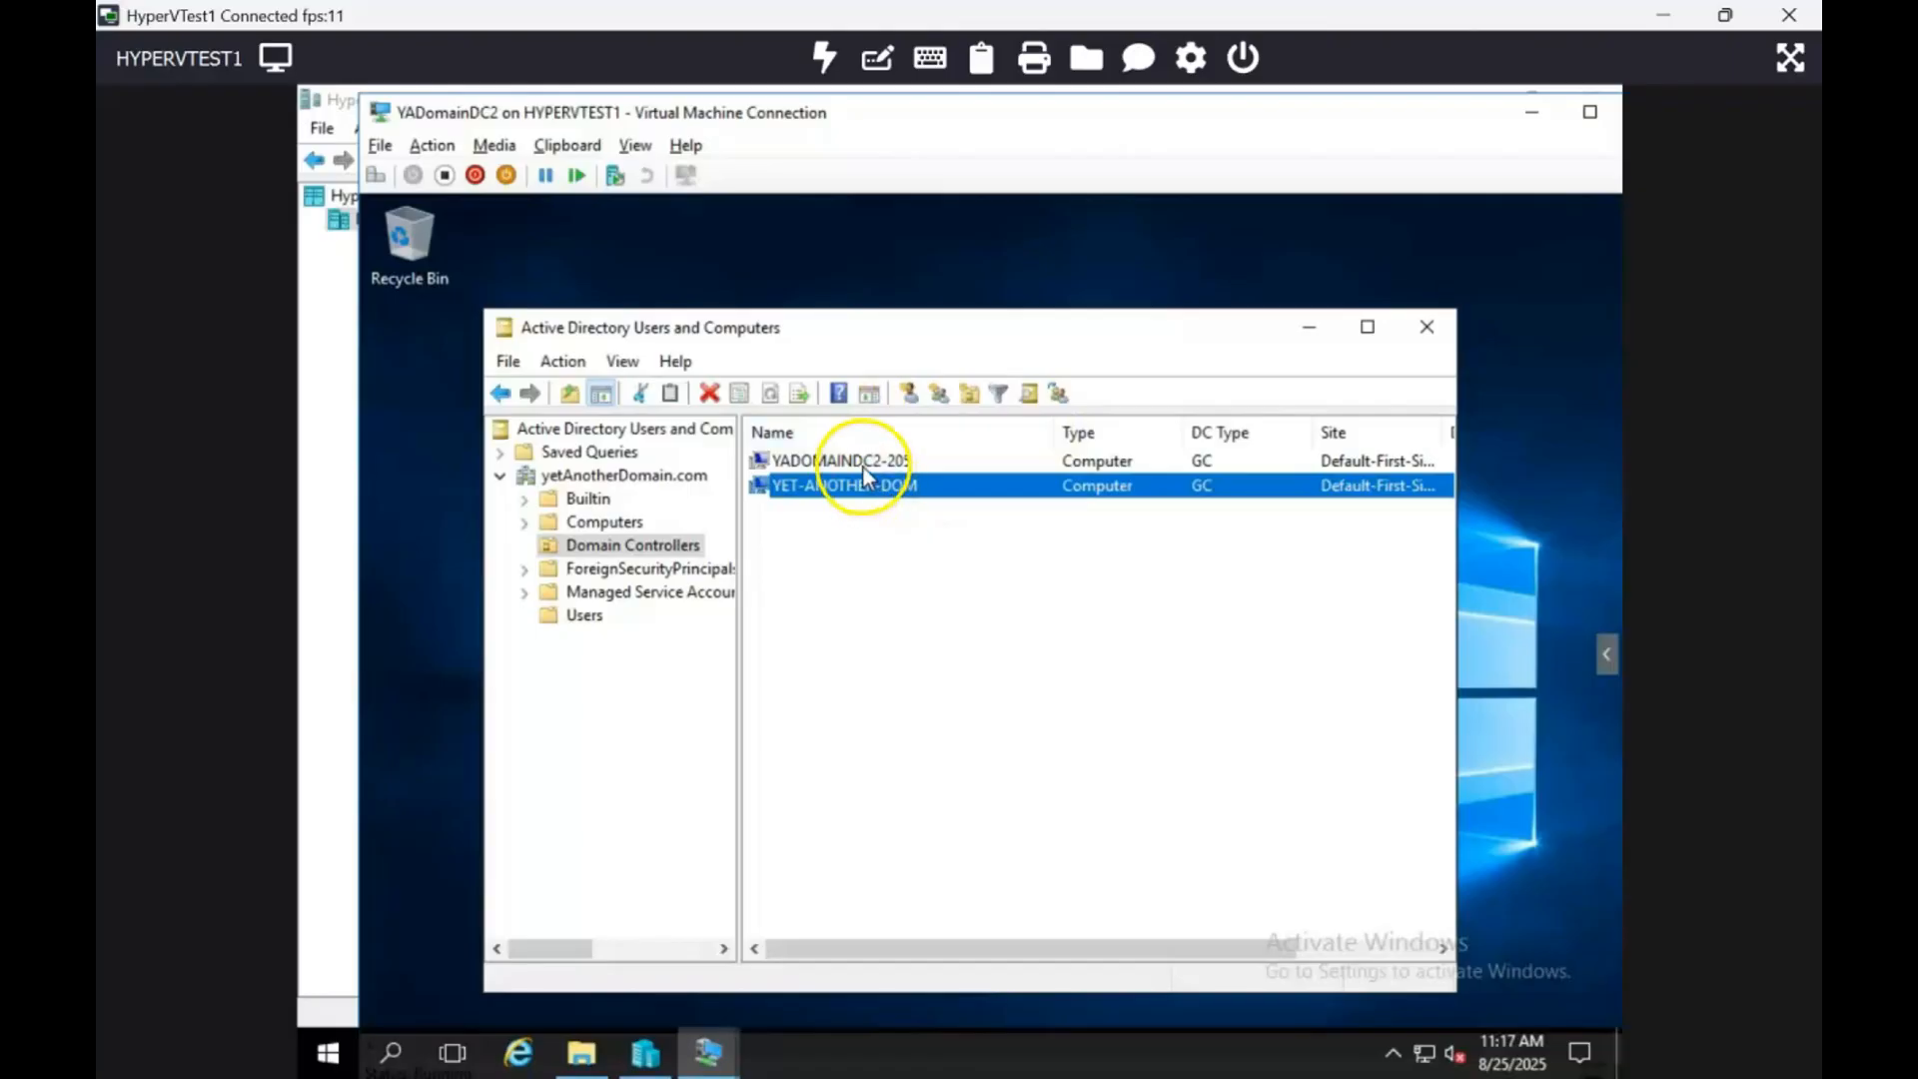
pyautogui.click(863, 462)
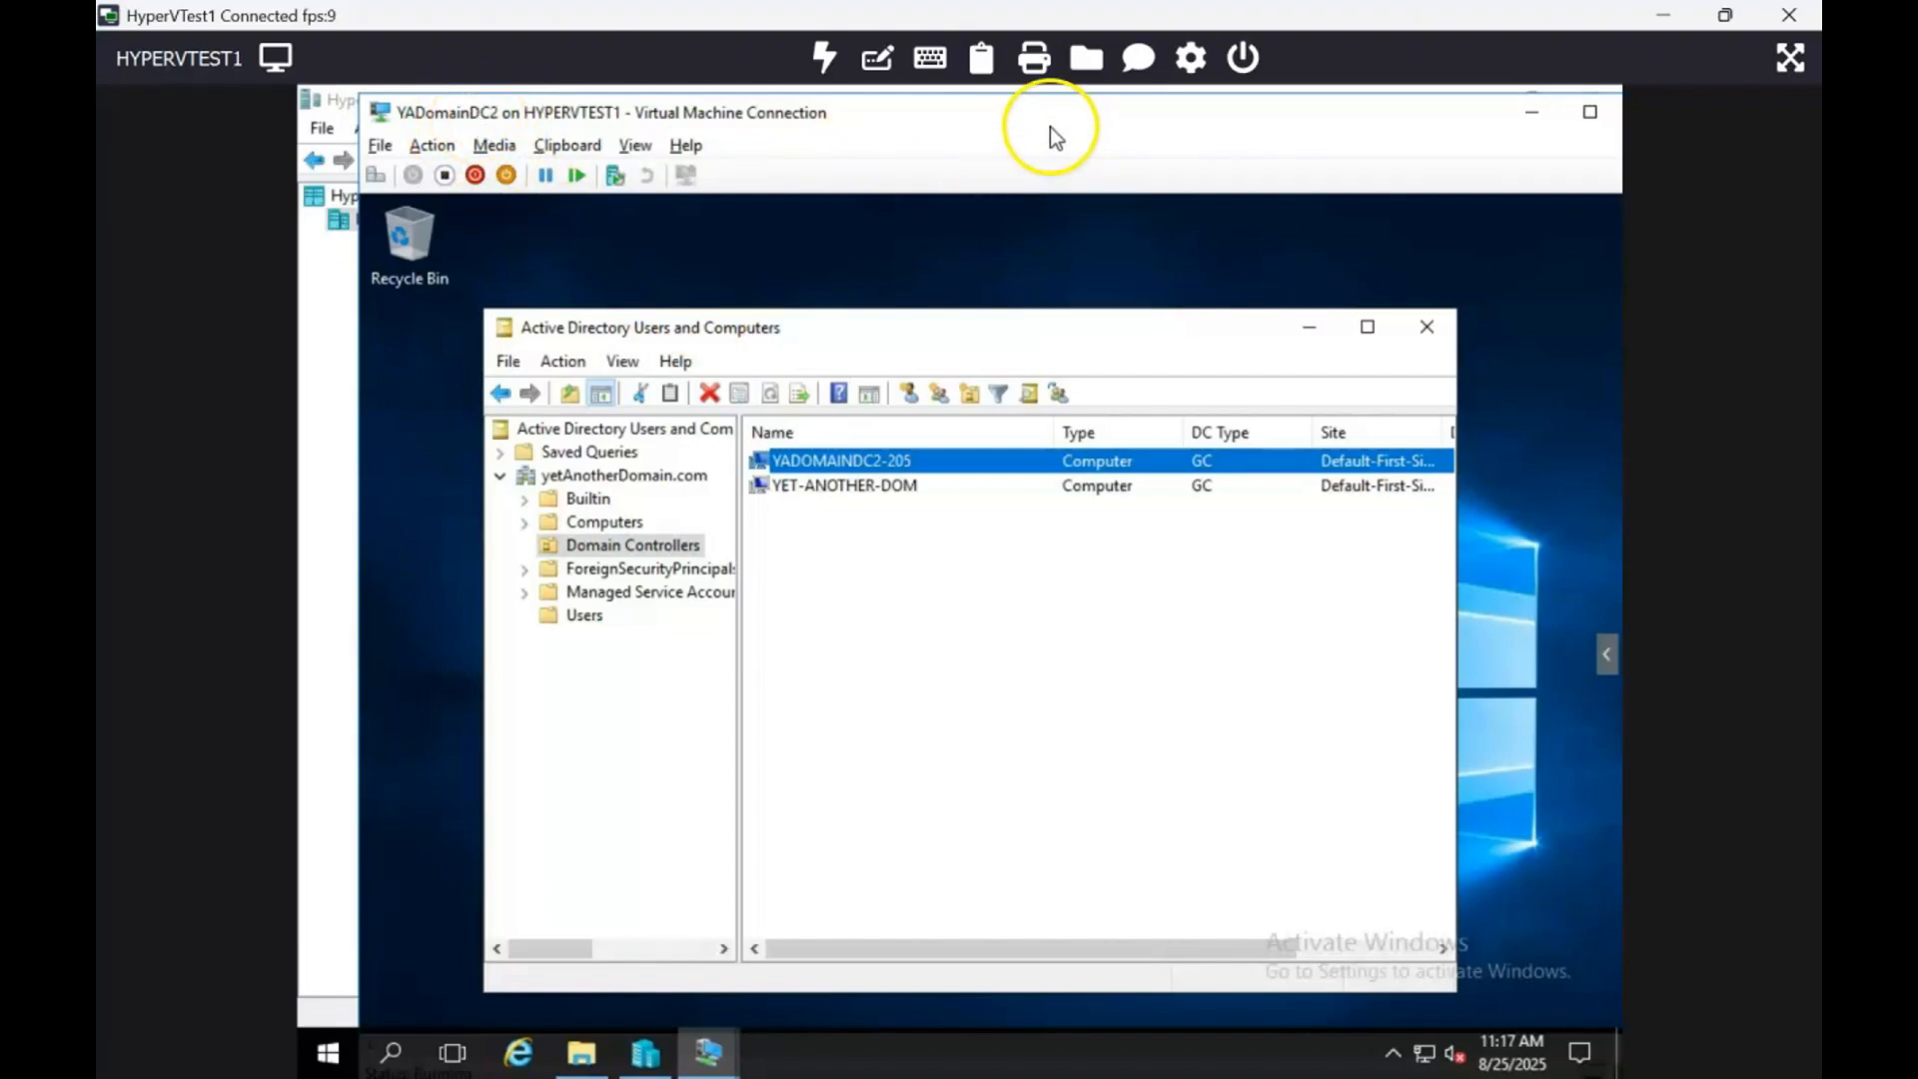
# Step: Shut down the YADomainDC2 virtual machine and shrink its connection window
pyautogui.click(479, 183)
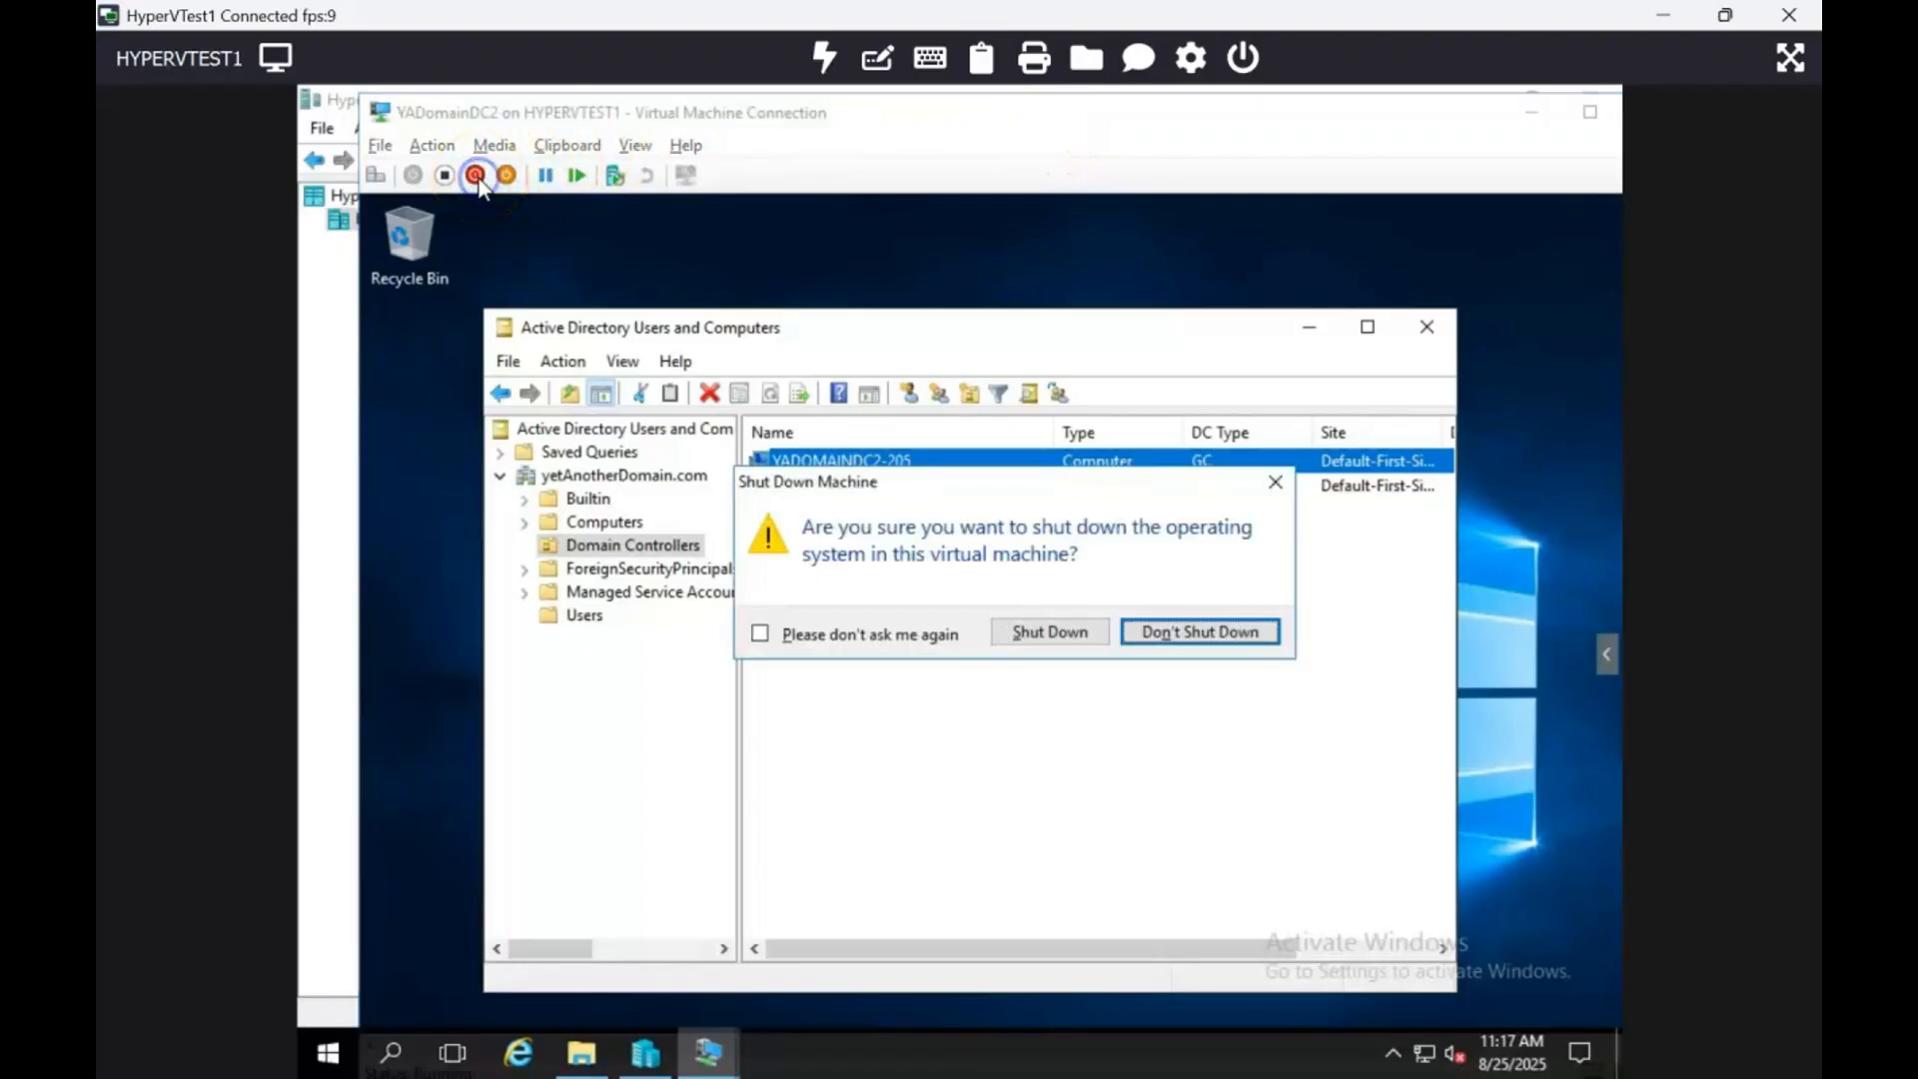
pyautogui.click(1077, 641)
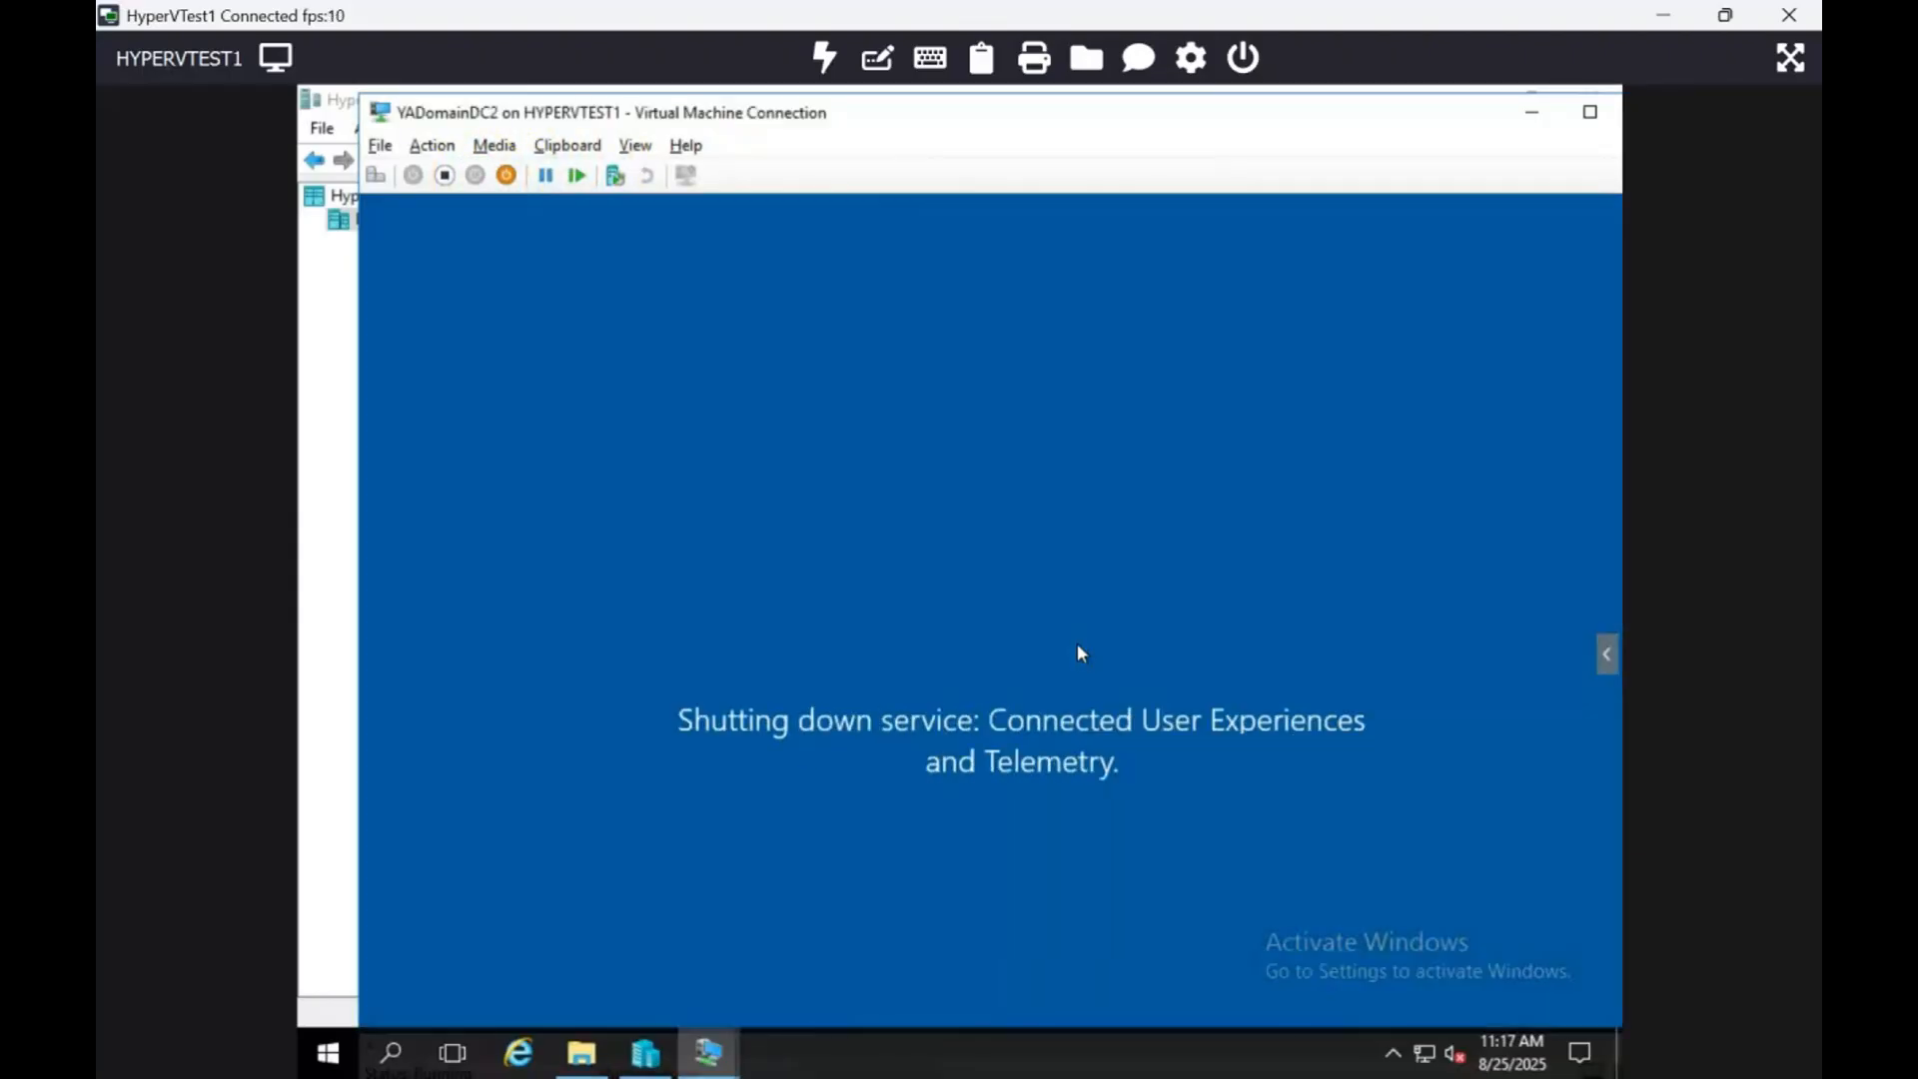
pyautogui.moveTo(1399, 117); pyautogui.dragTo(1184, 165)
# Step: Close the YADomainDC2 connection and delete the YADomainDC2 virtual machine from Hyper-V Manager
pyautogui.click(1438, 150)
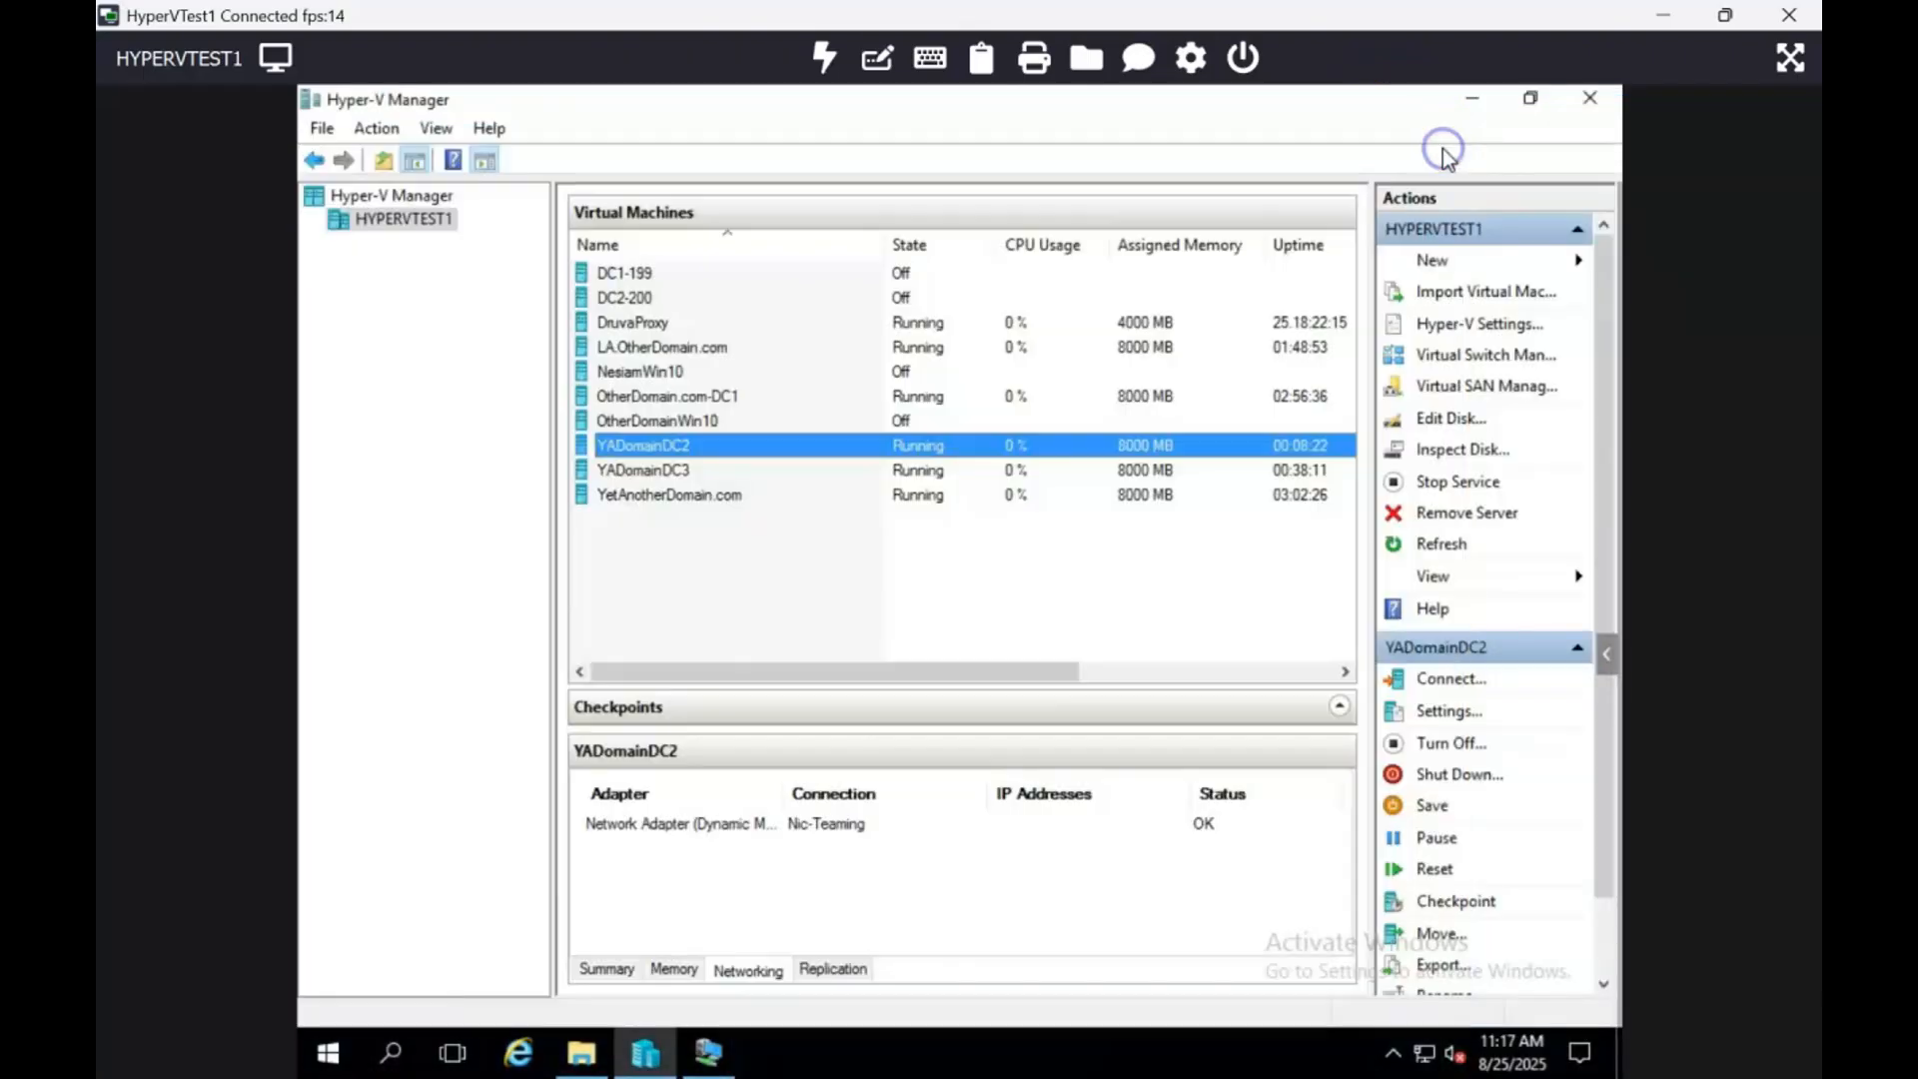
pyautogui.rightClick(673, 443)
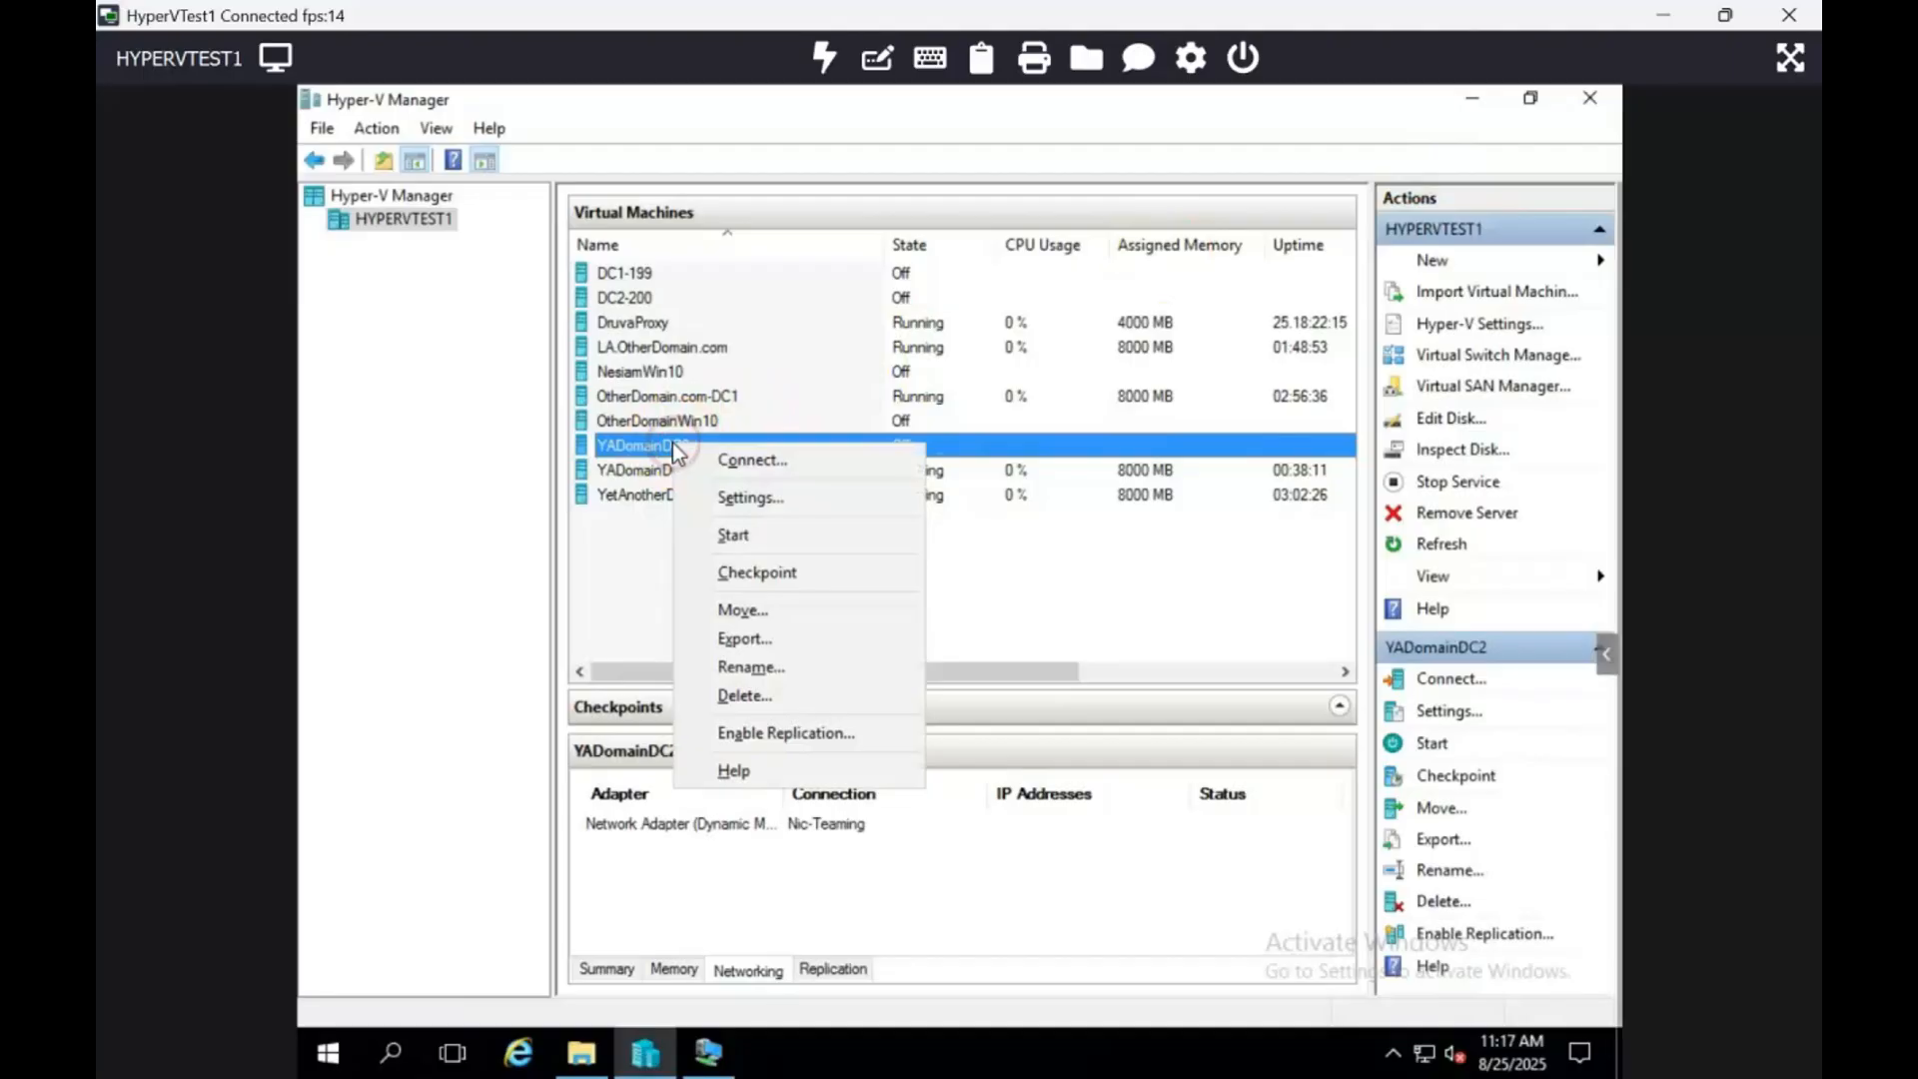
pyautogui.click(771, 698)
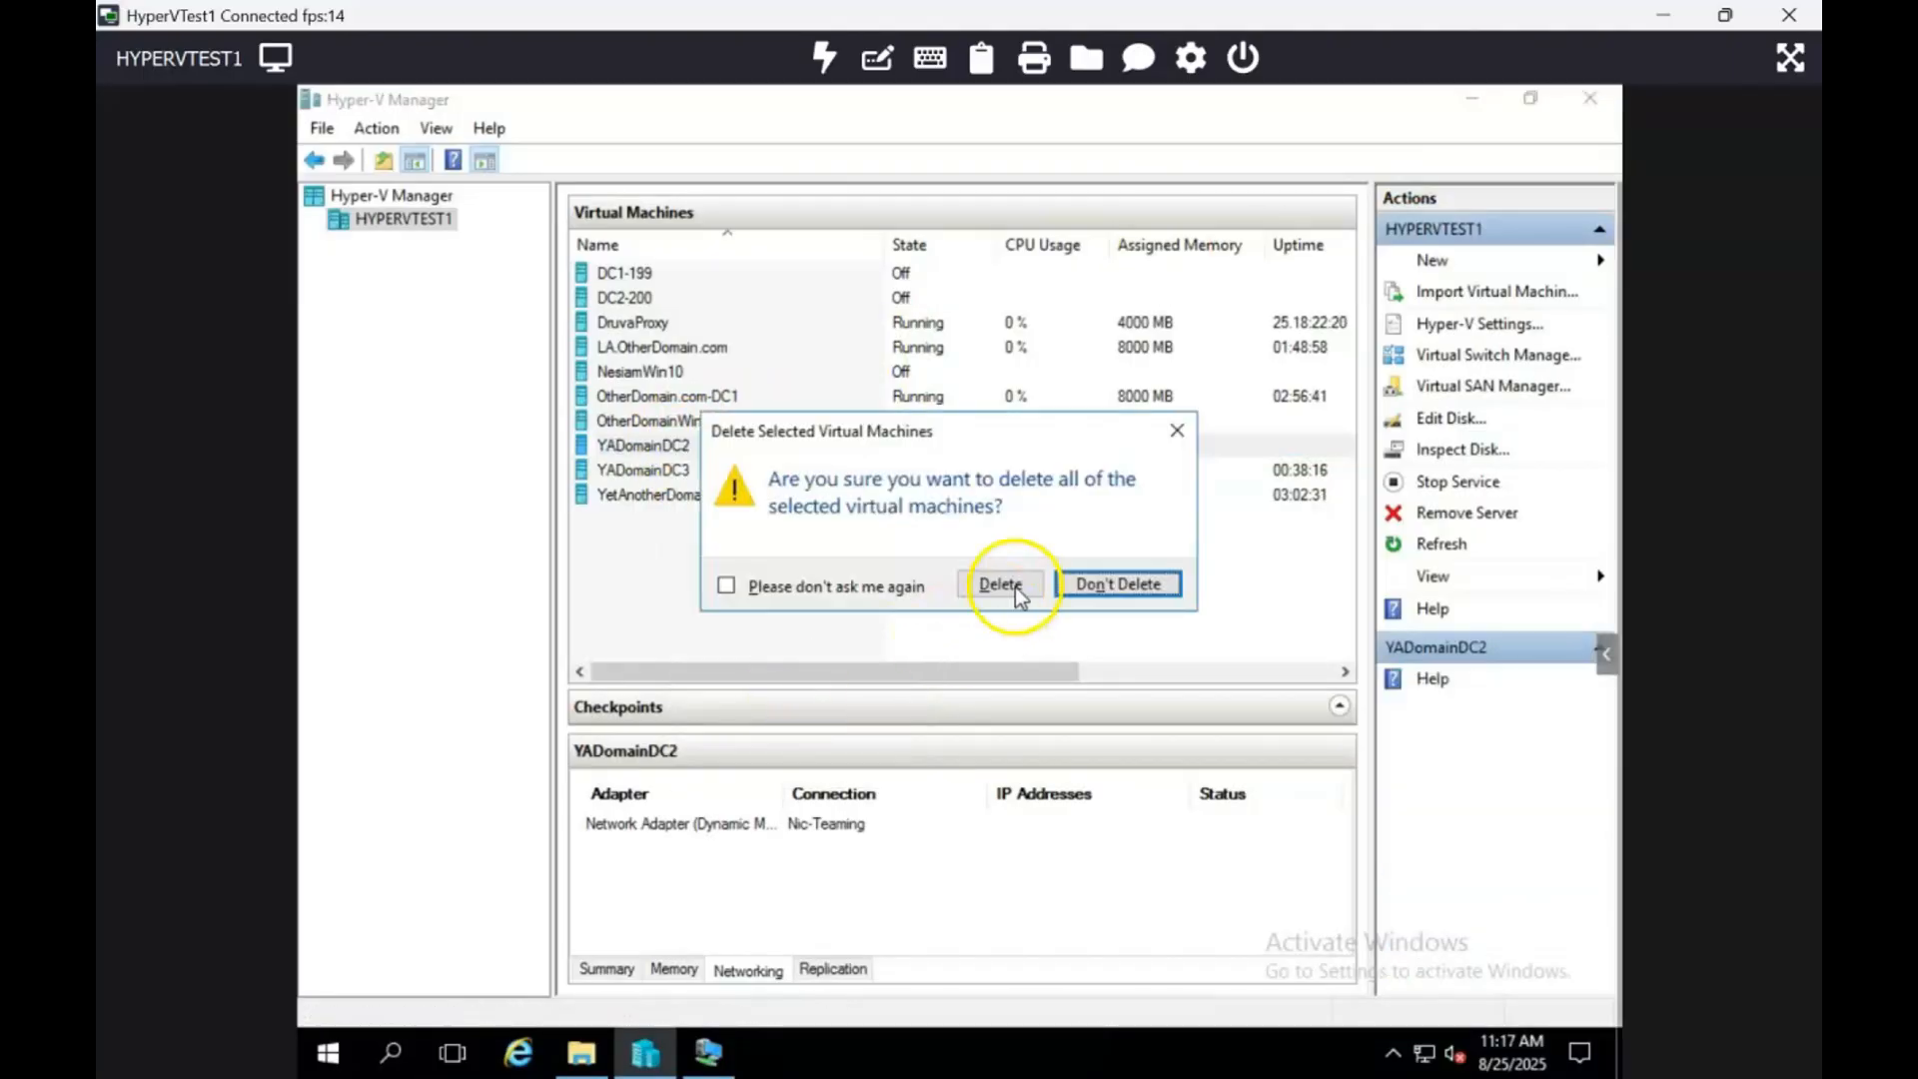
pyautogui.click(1016, 593)
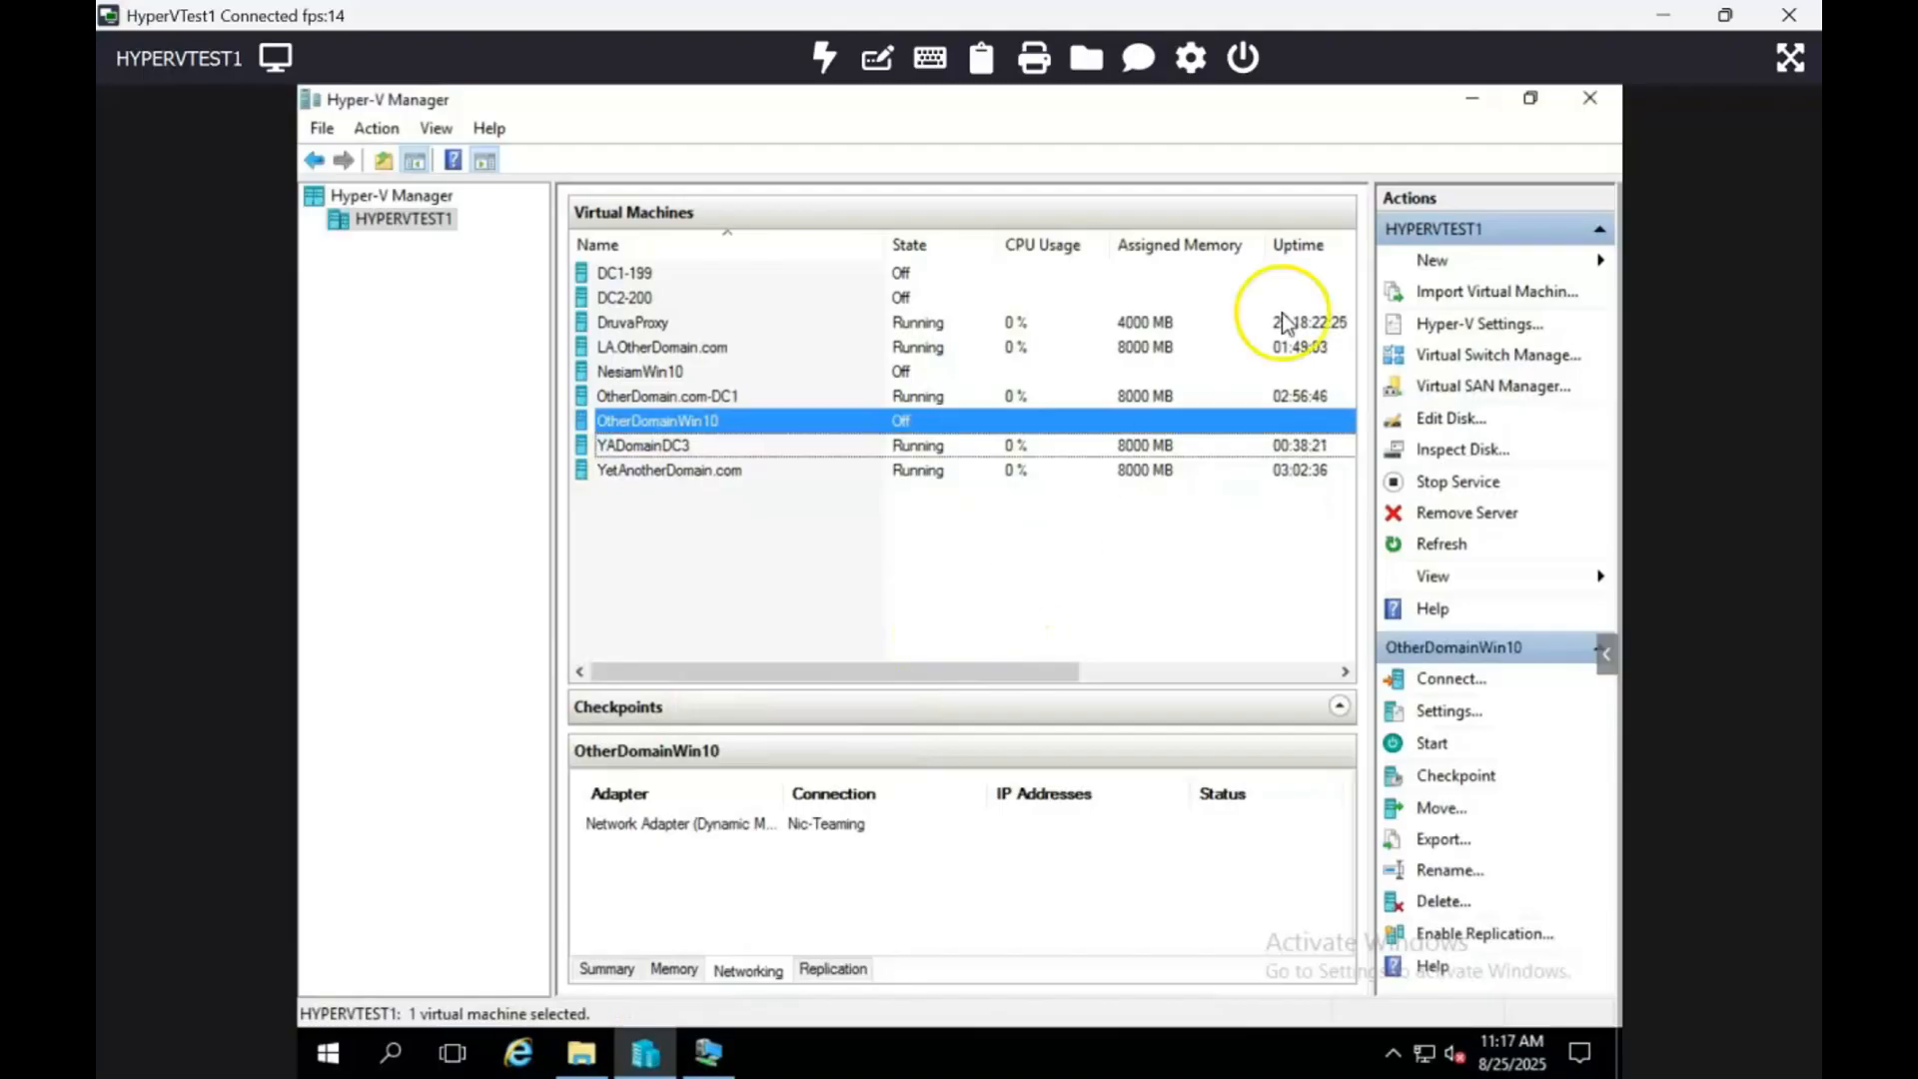
# Step: Connect to the YetAnotherDomain.com virtual machine
pyautogui.click(614, 465)
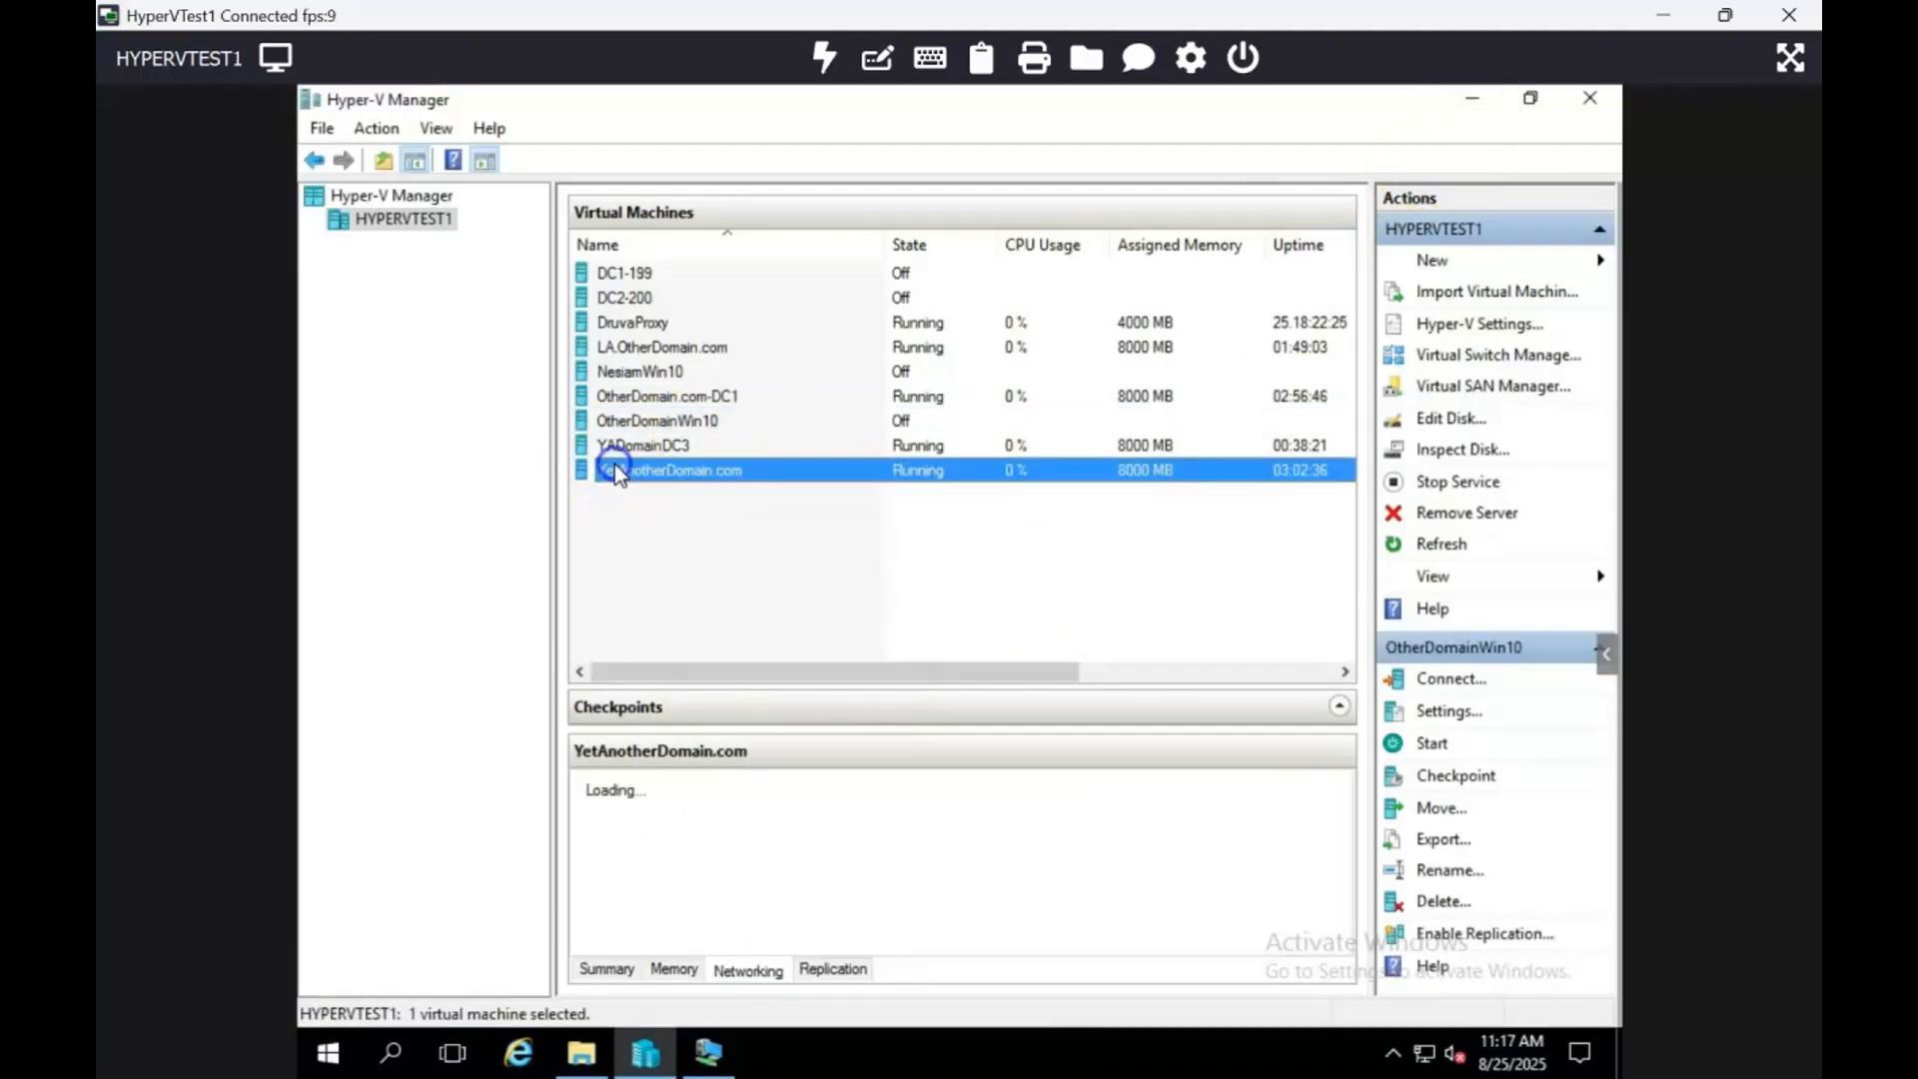
pyautogui.rightClick(687, 461)
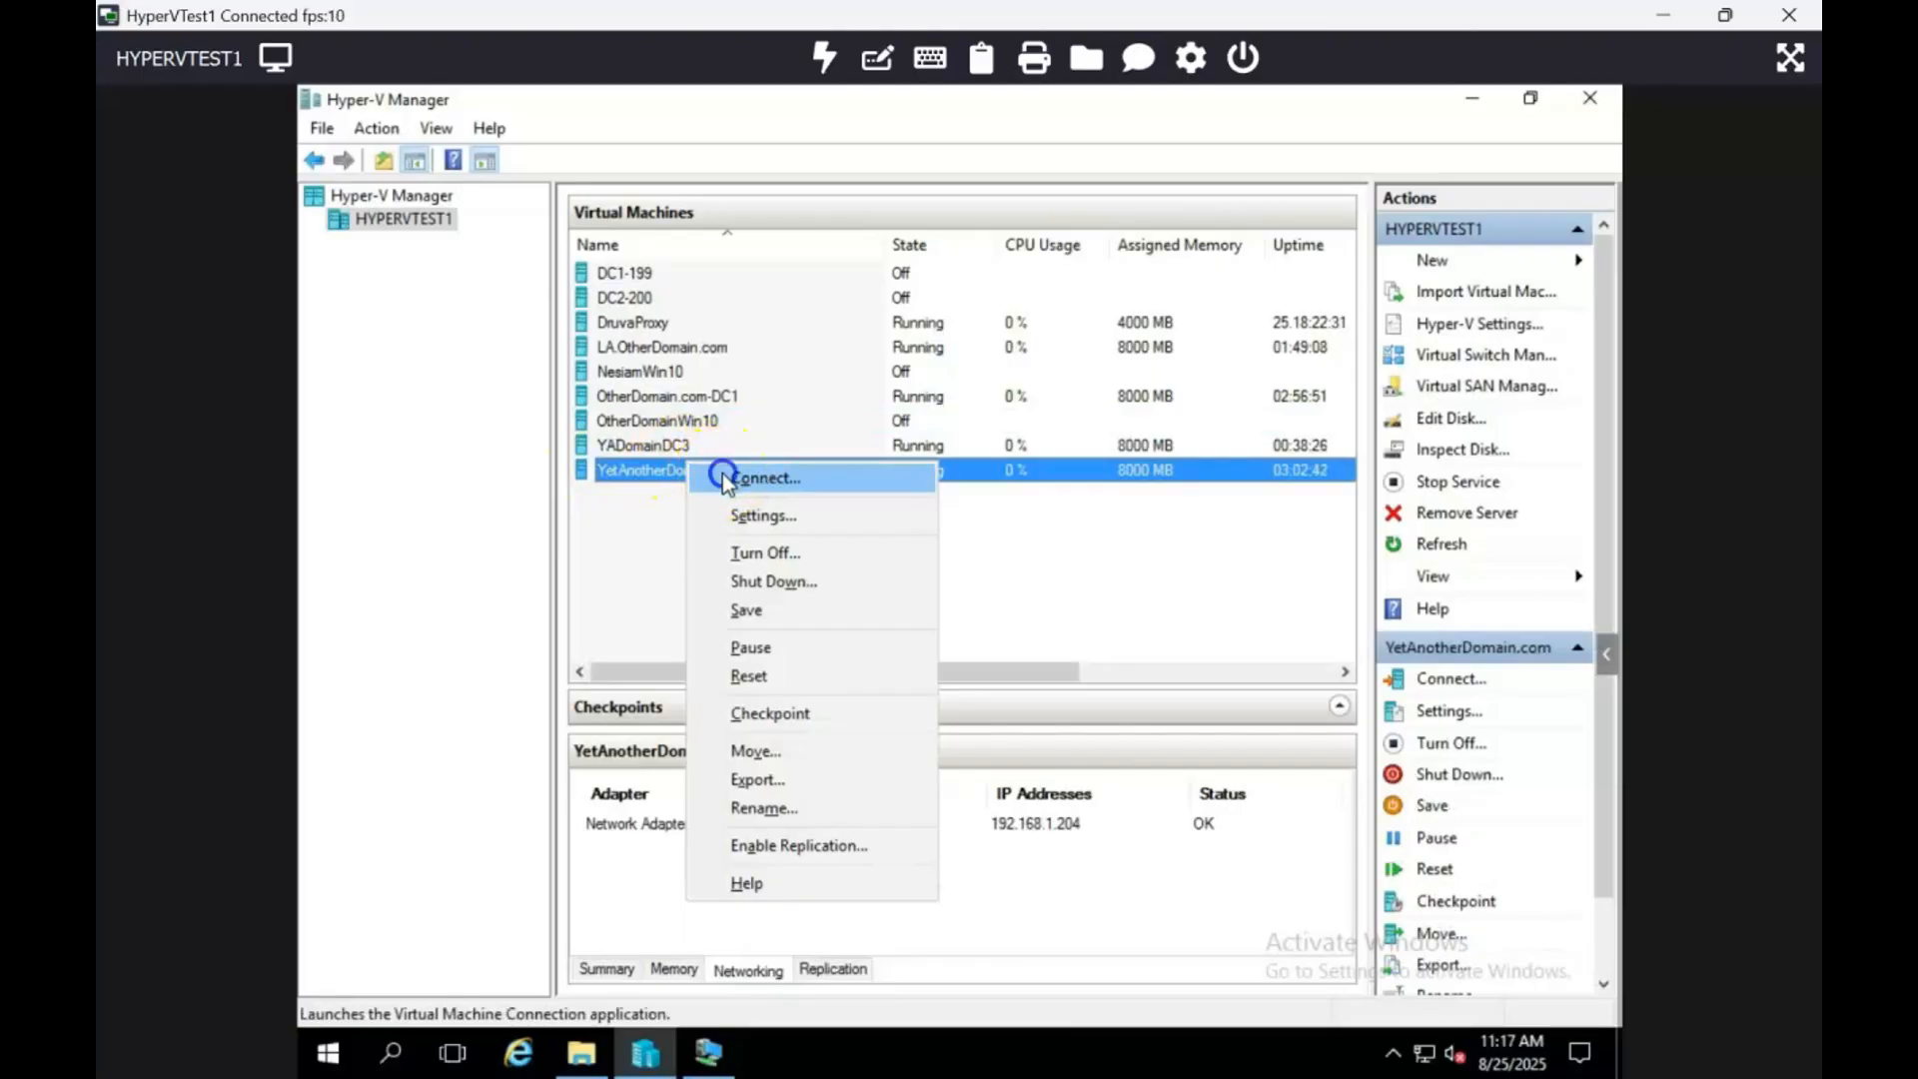
pyautogui.click(722, 476)
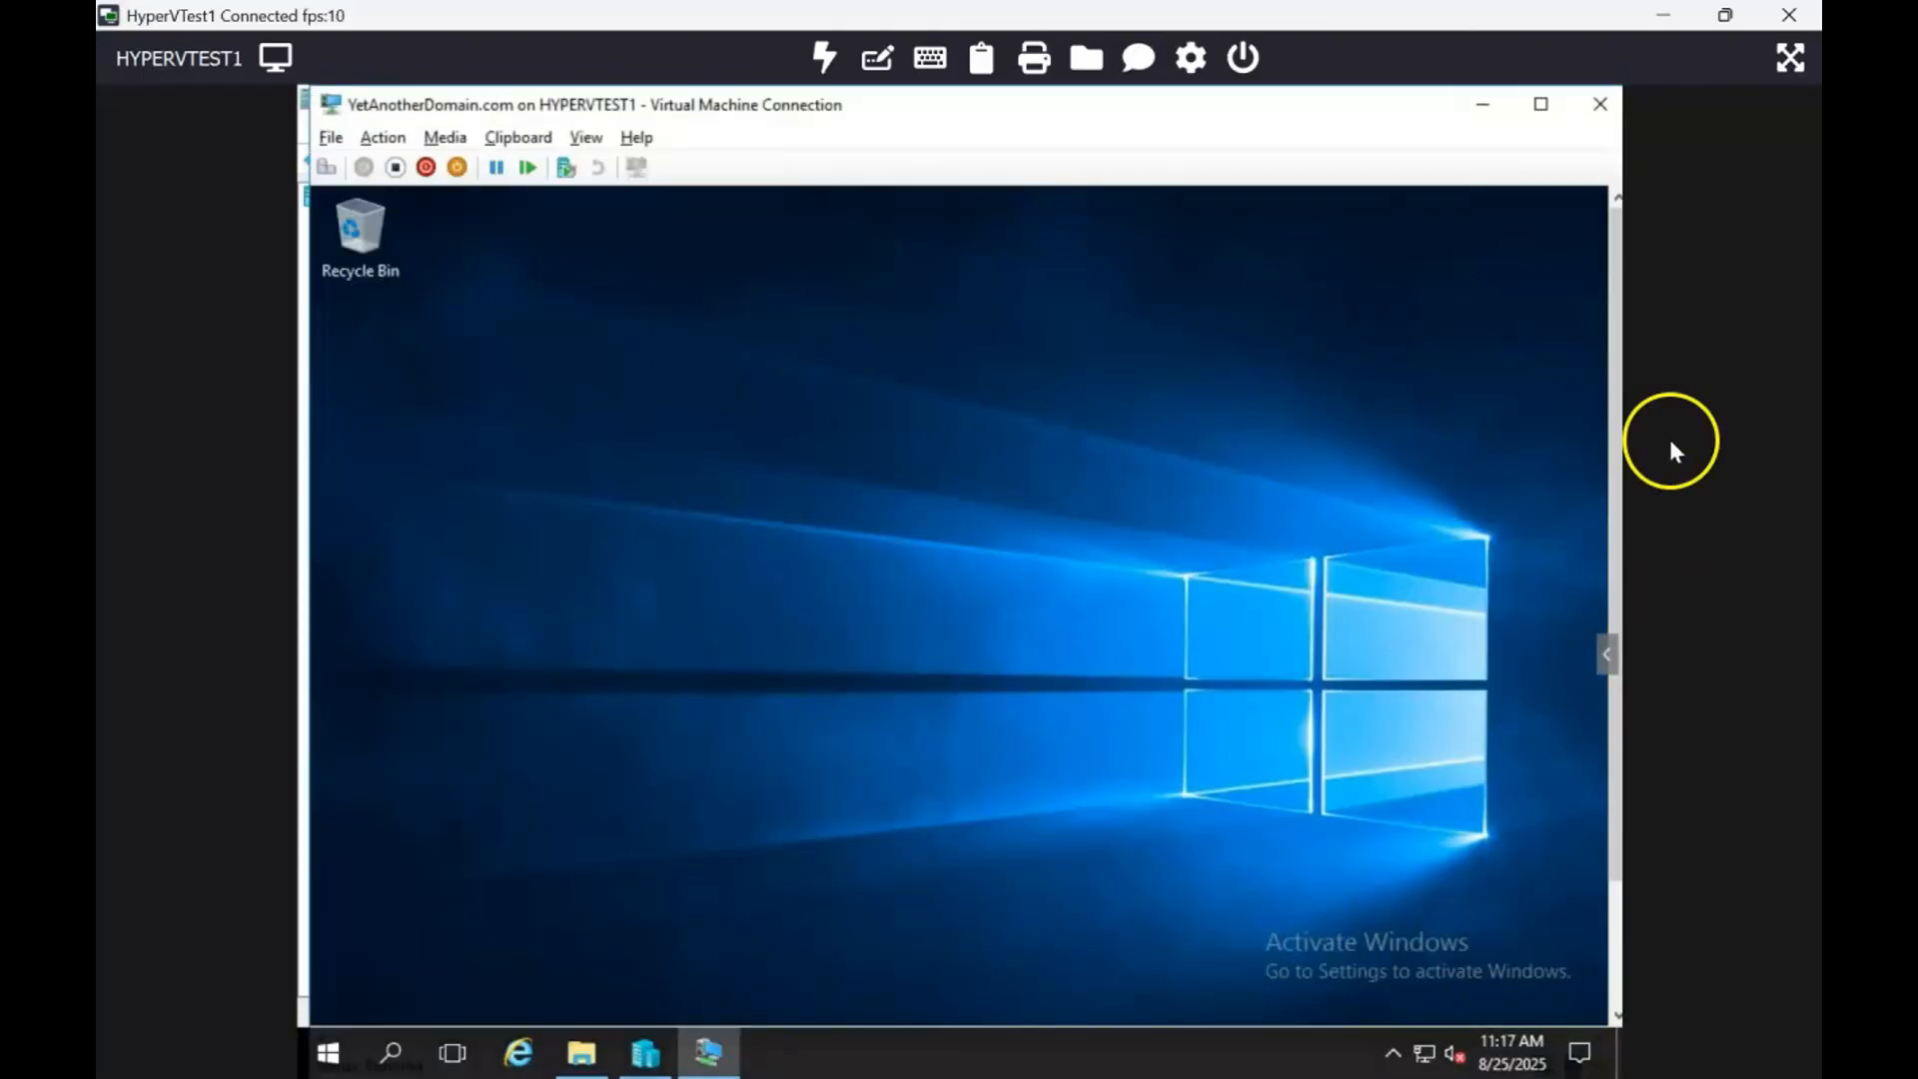
# Step: Go full screen and select the YADOMAINDC2-205 domain controller in Users and Computers
pyautogui.click(1538, 106)
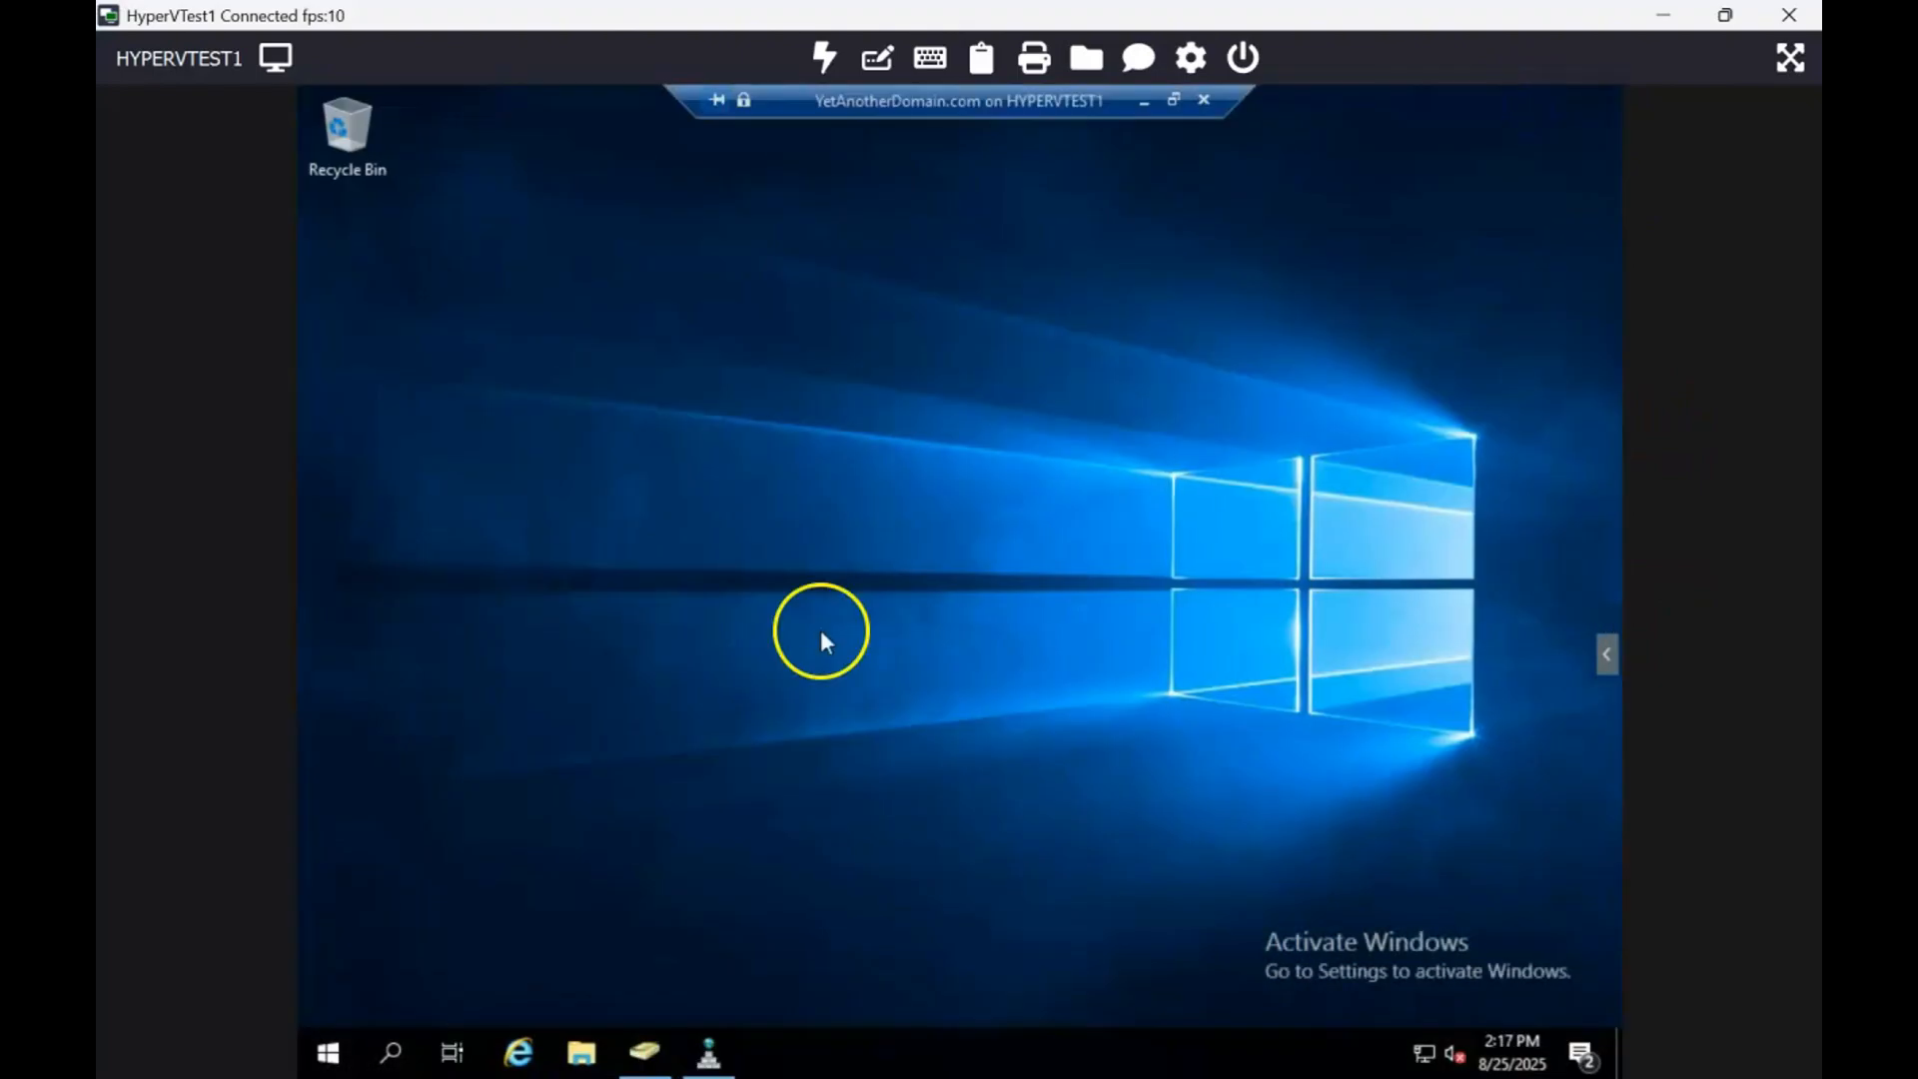
pyautogui.click(647, 1053)
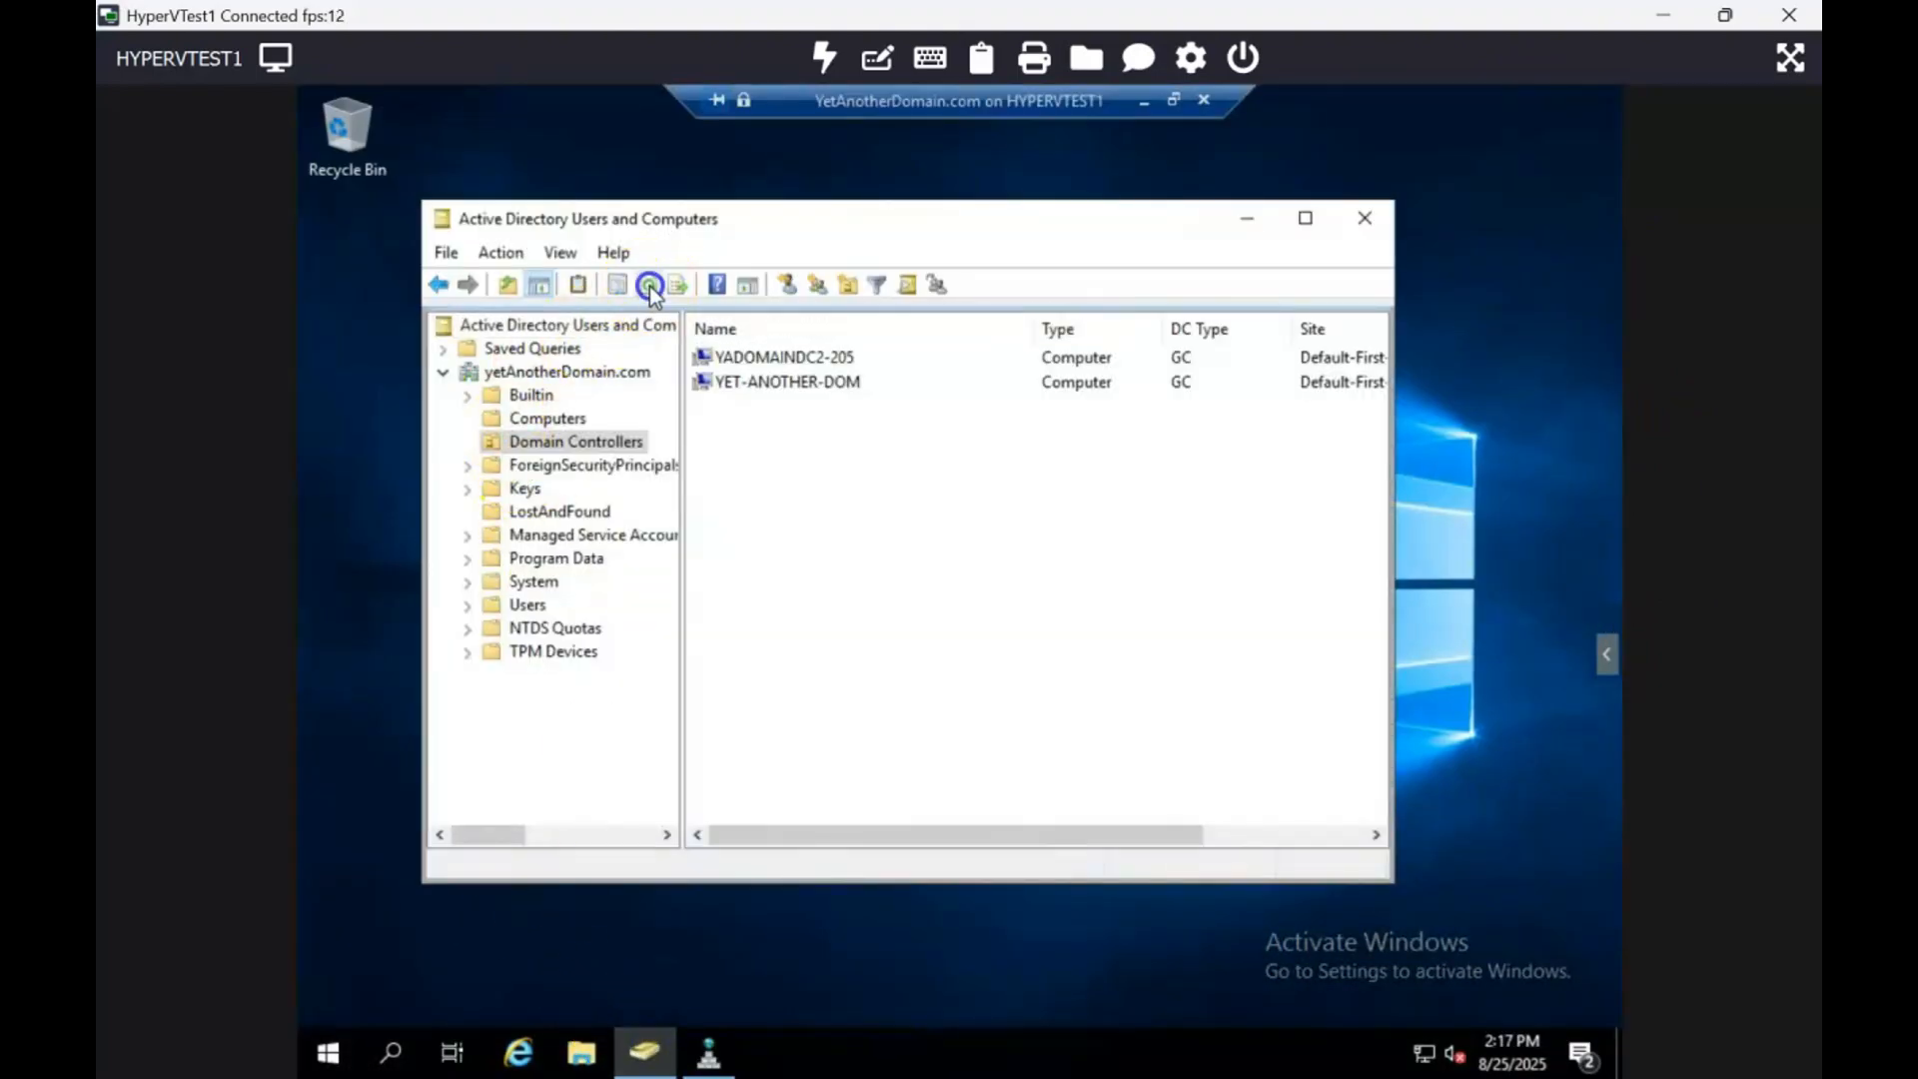
pyautogui.click(799, 358)
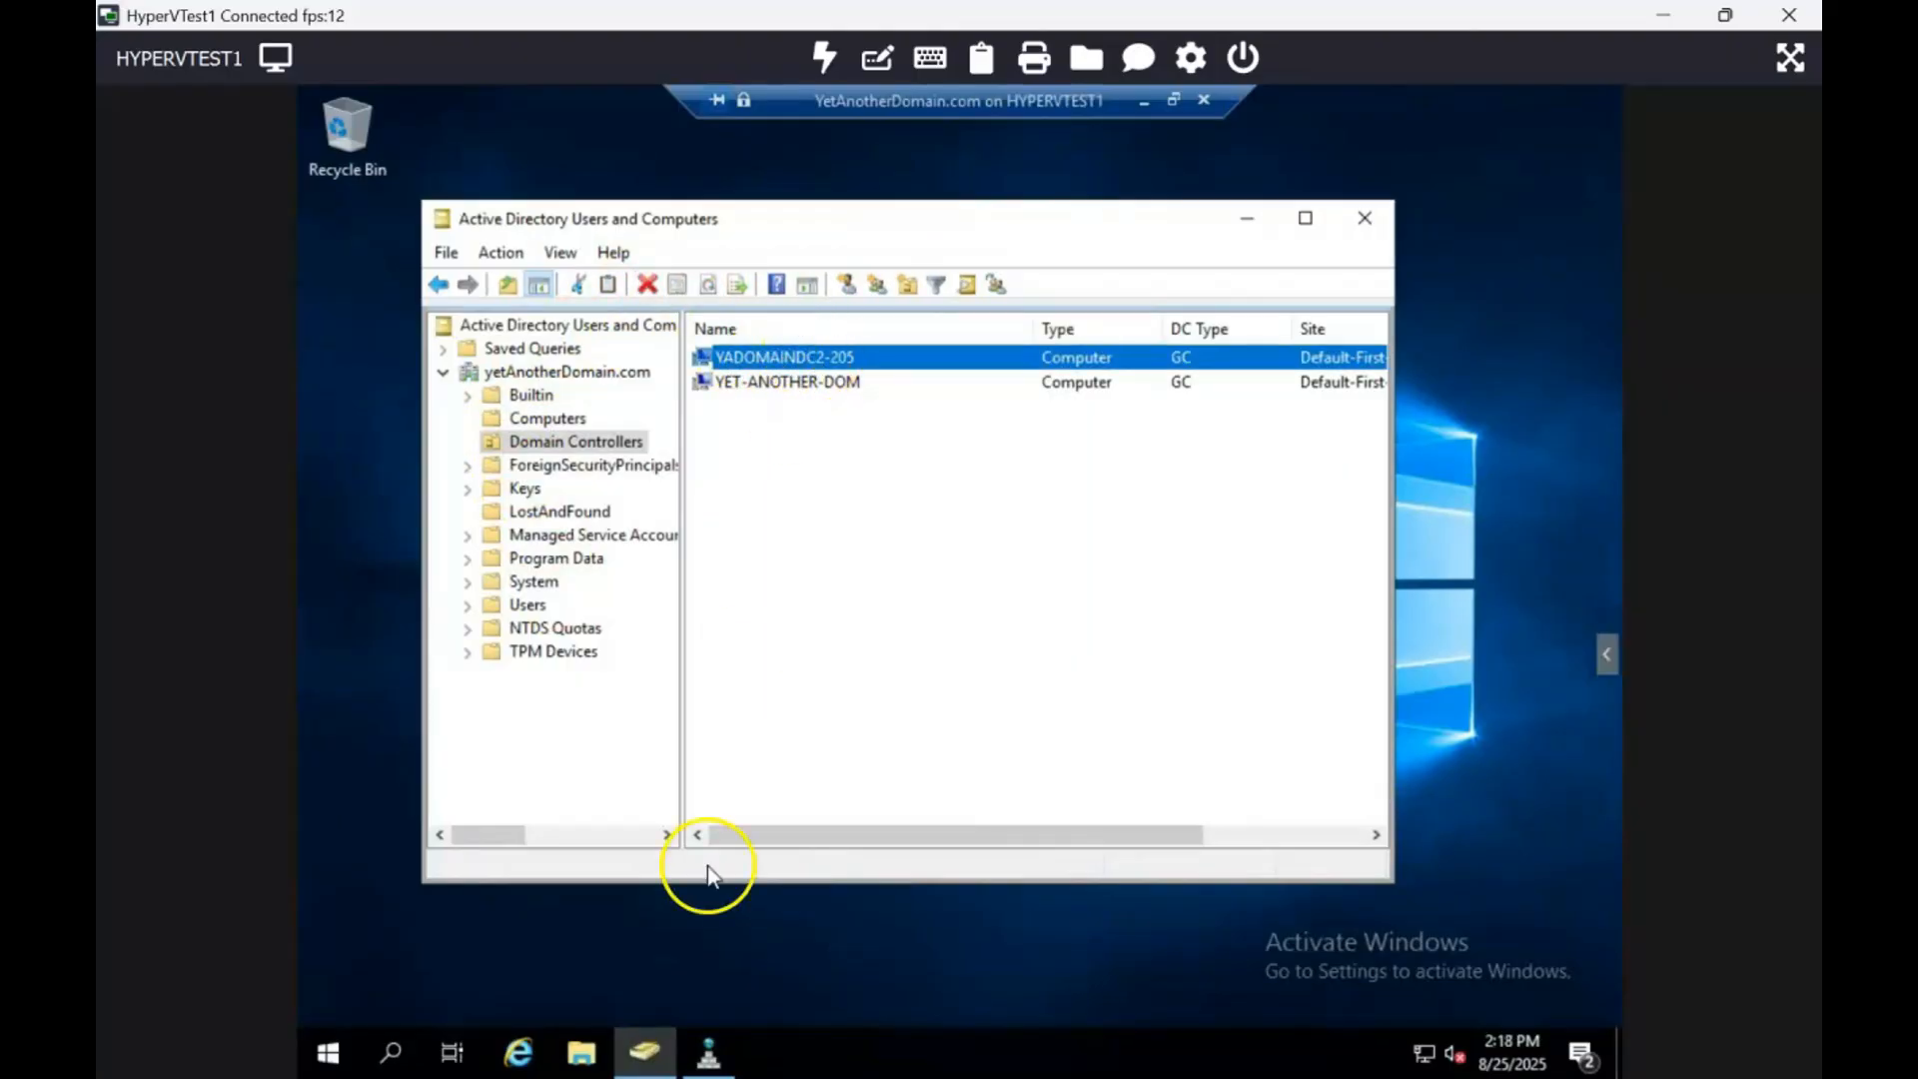
# Step: In DNS Manager, refresh YET-ANOTHER-DOM and select the yadomaindc2-205 alias in _msdcs.otherdomain.com
pyautogui.click(710, 1052)
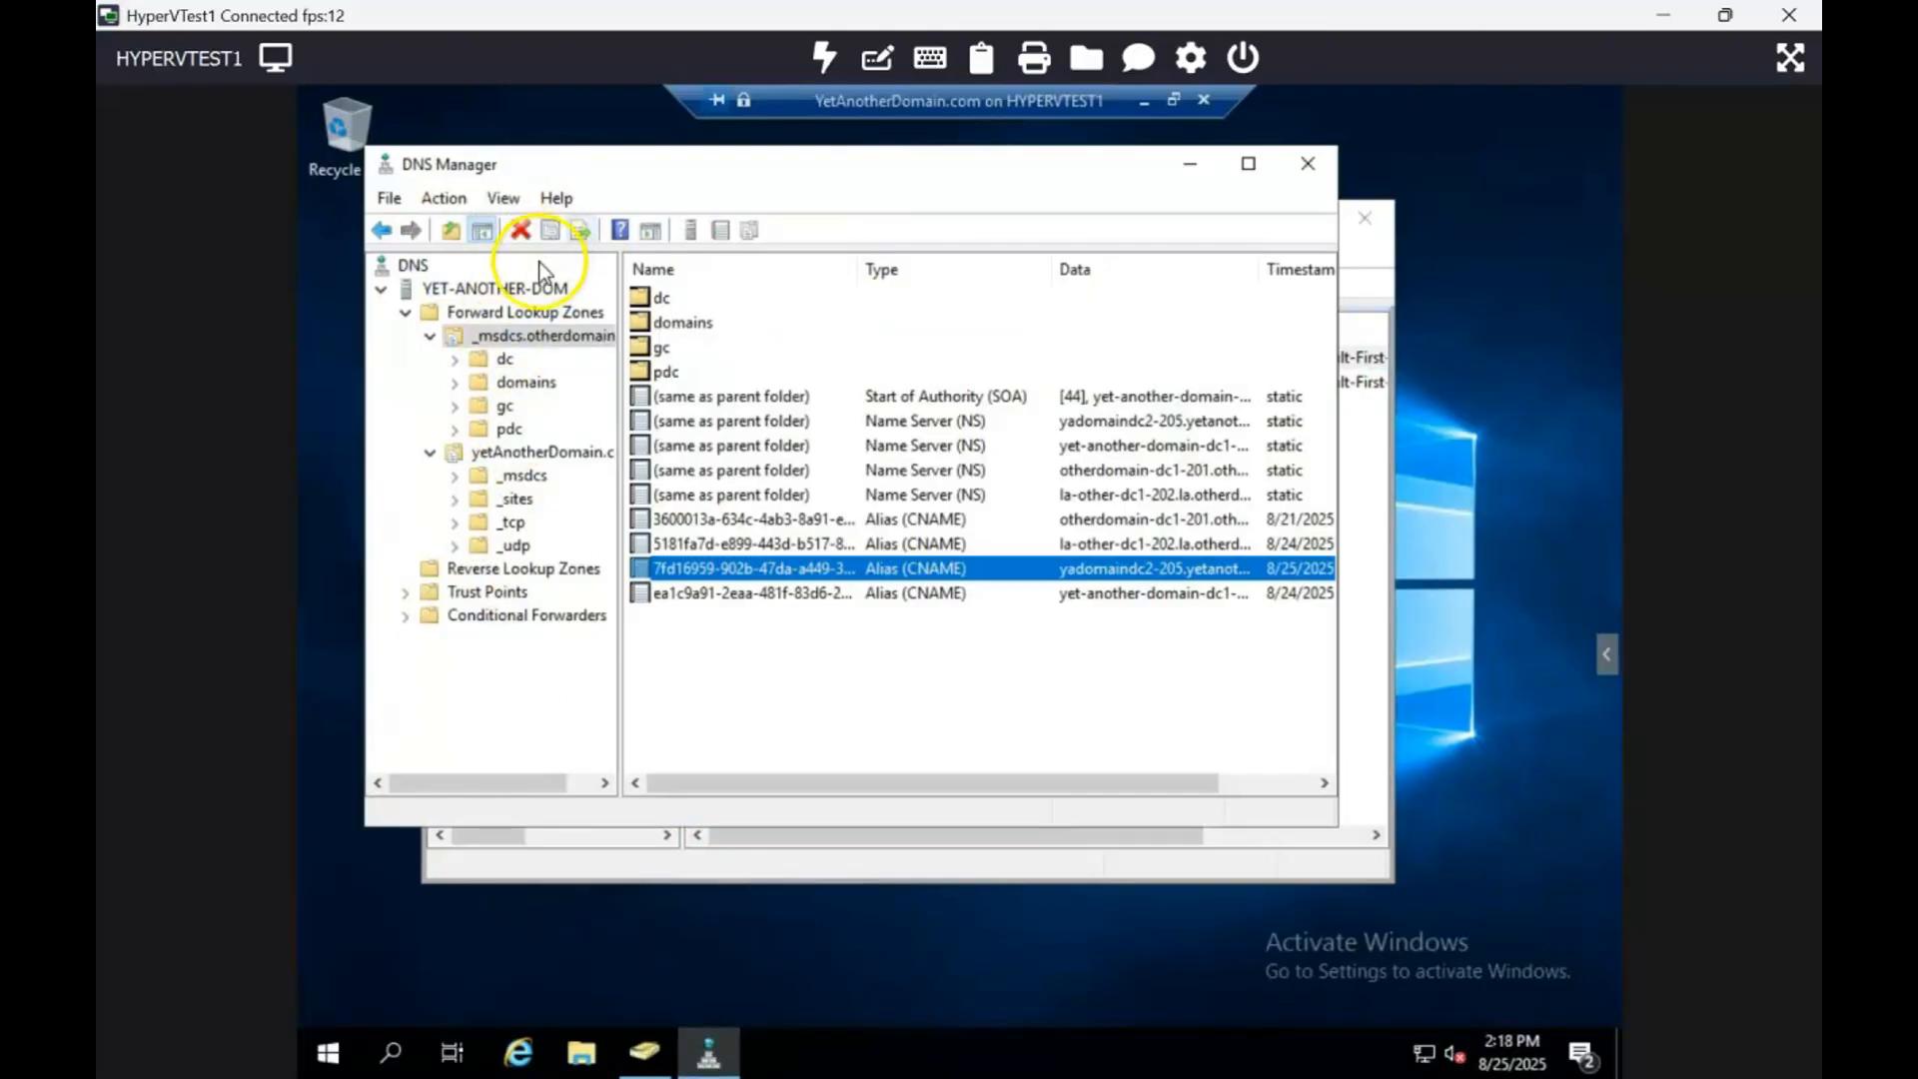
pyautogui.click(521, 288)
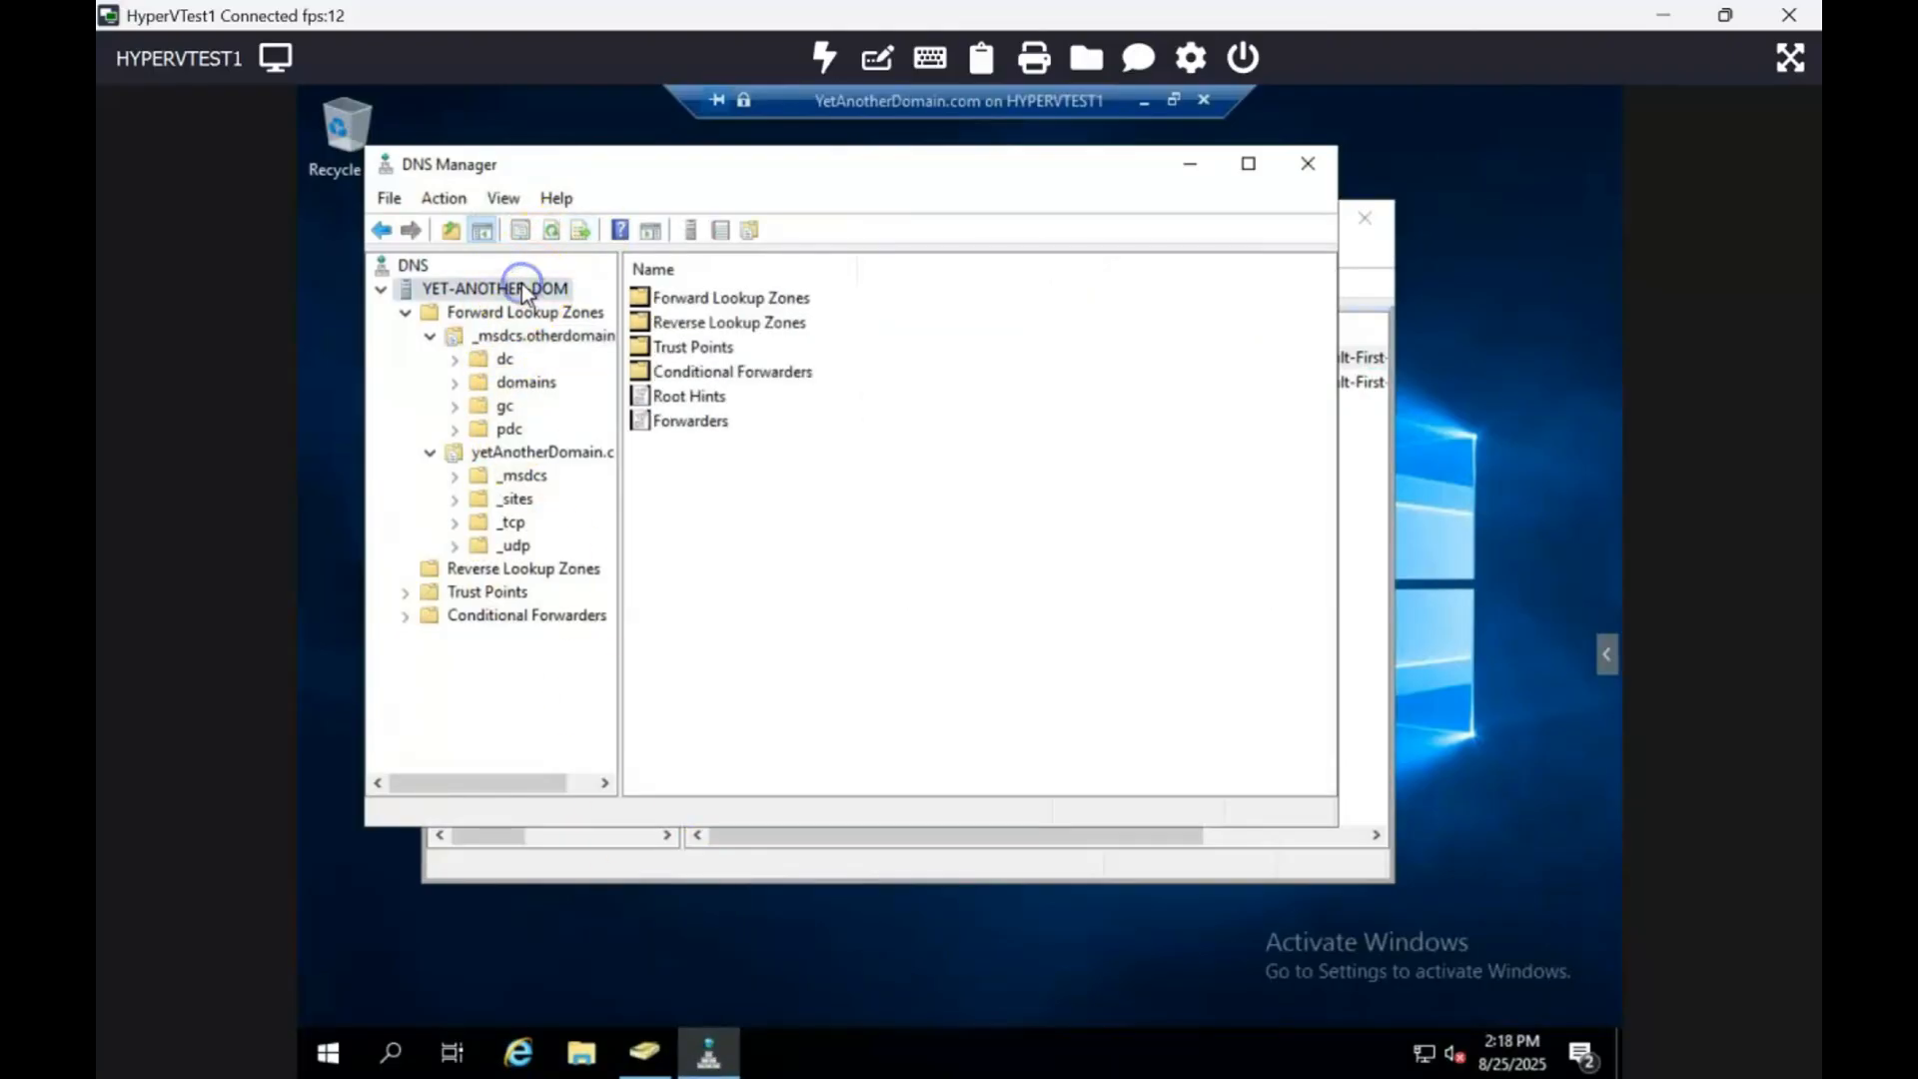
pyautogui.click(552, 231)
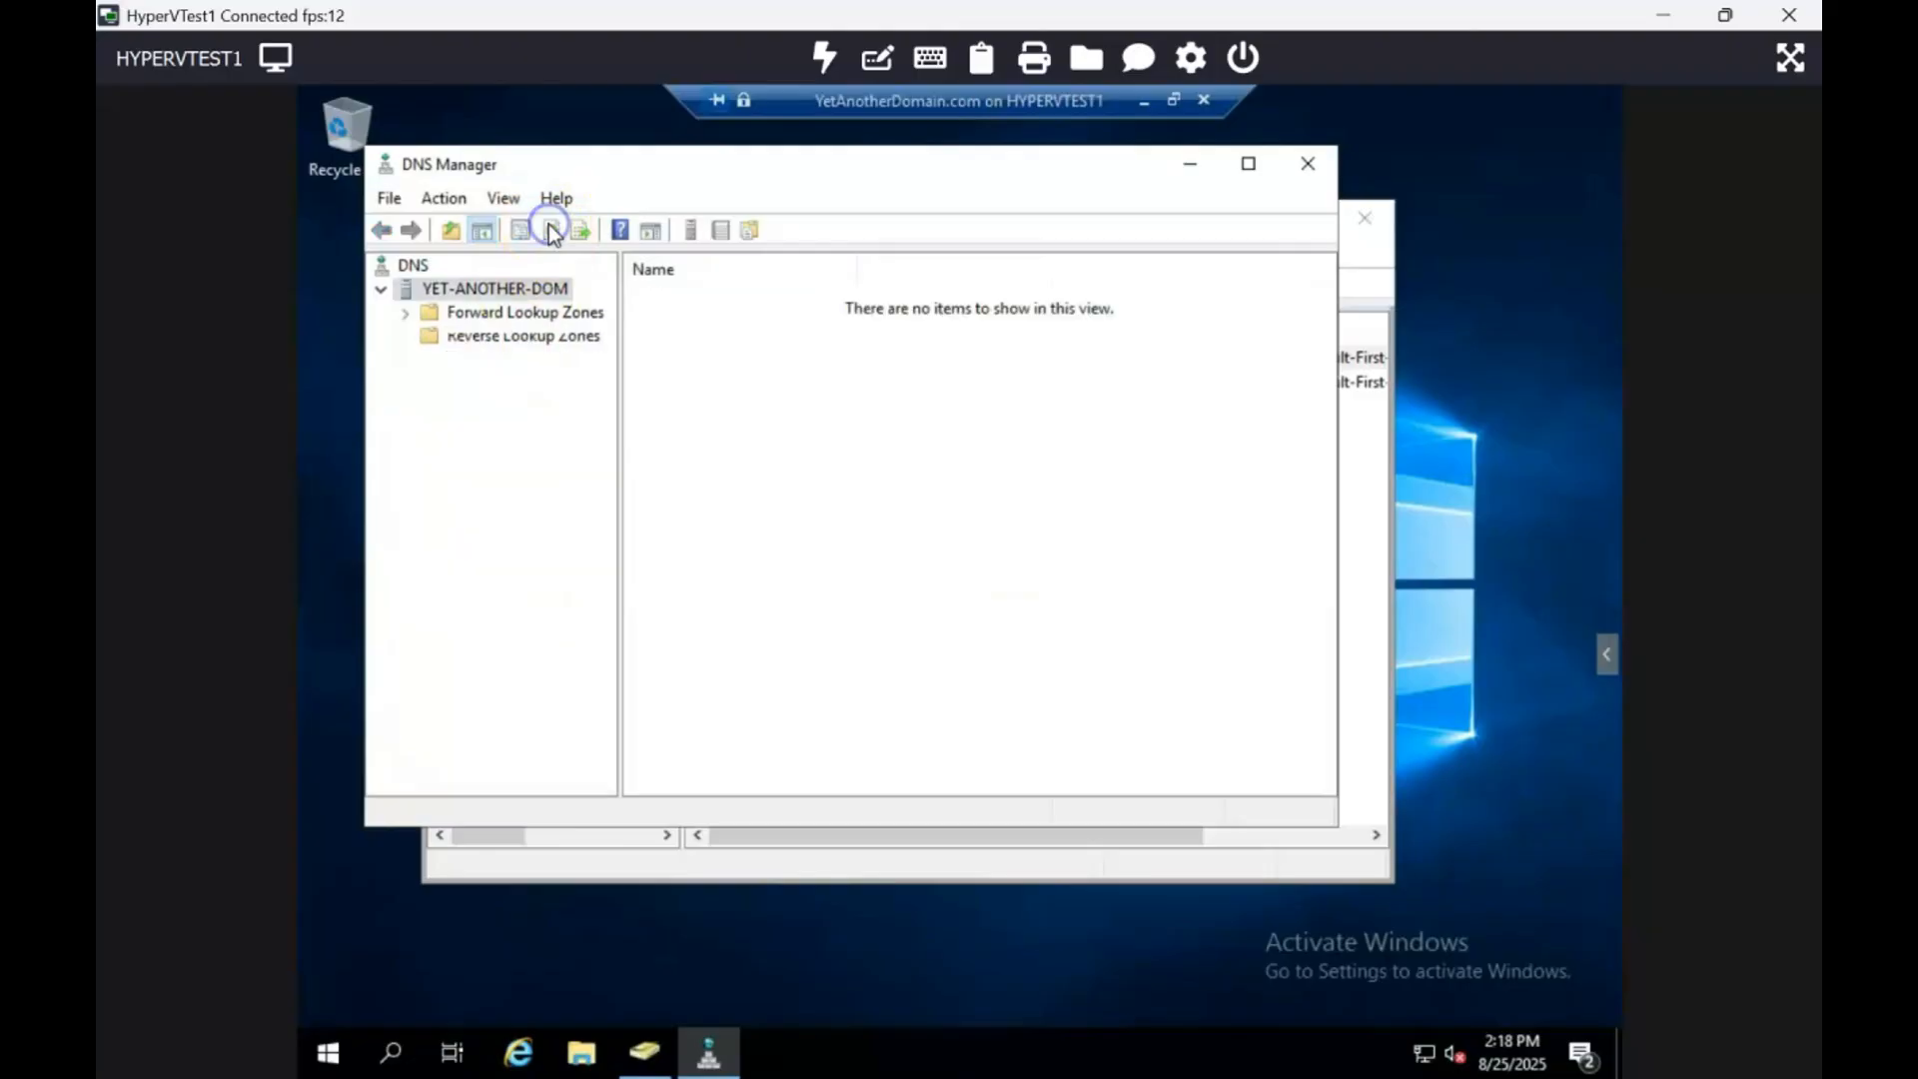
pyautogui.click(405, 314)
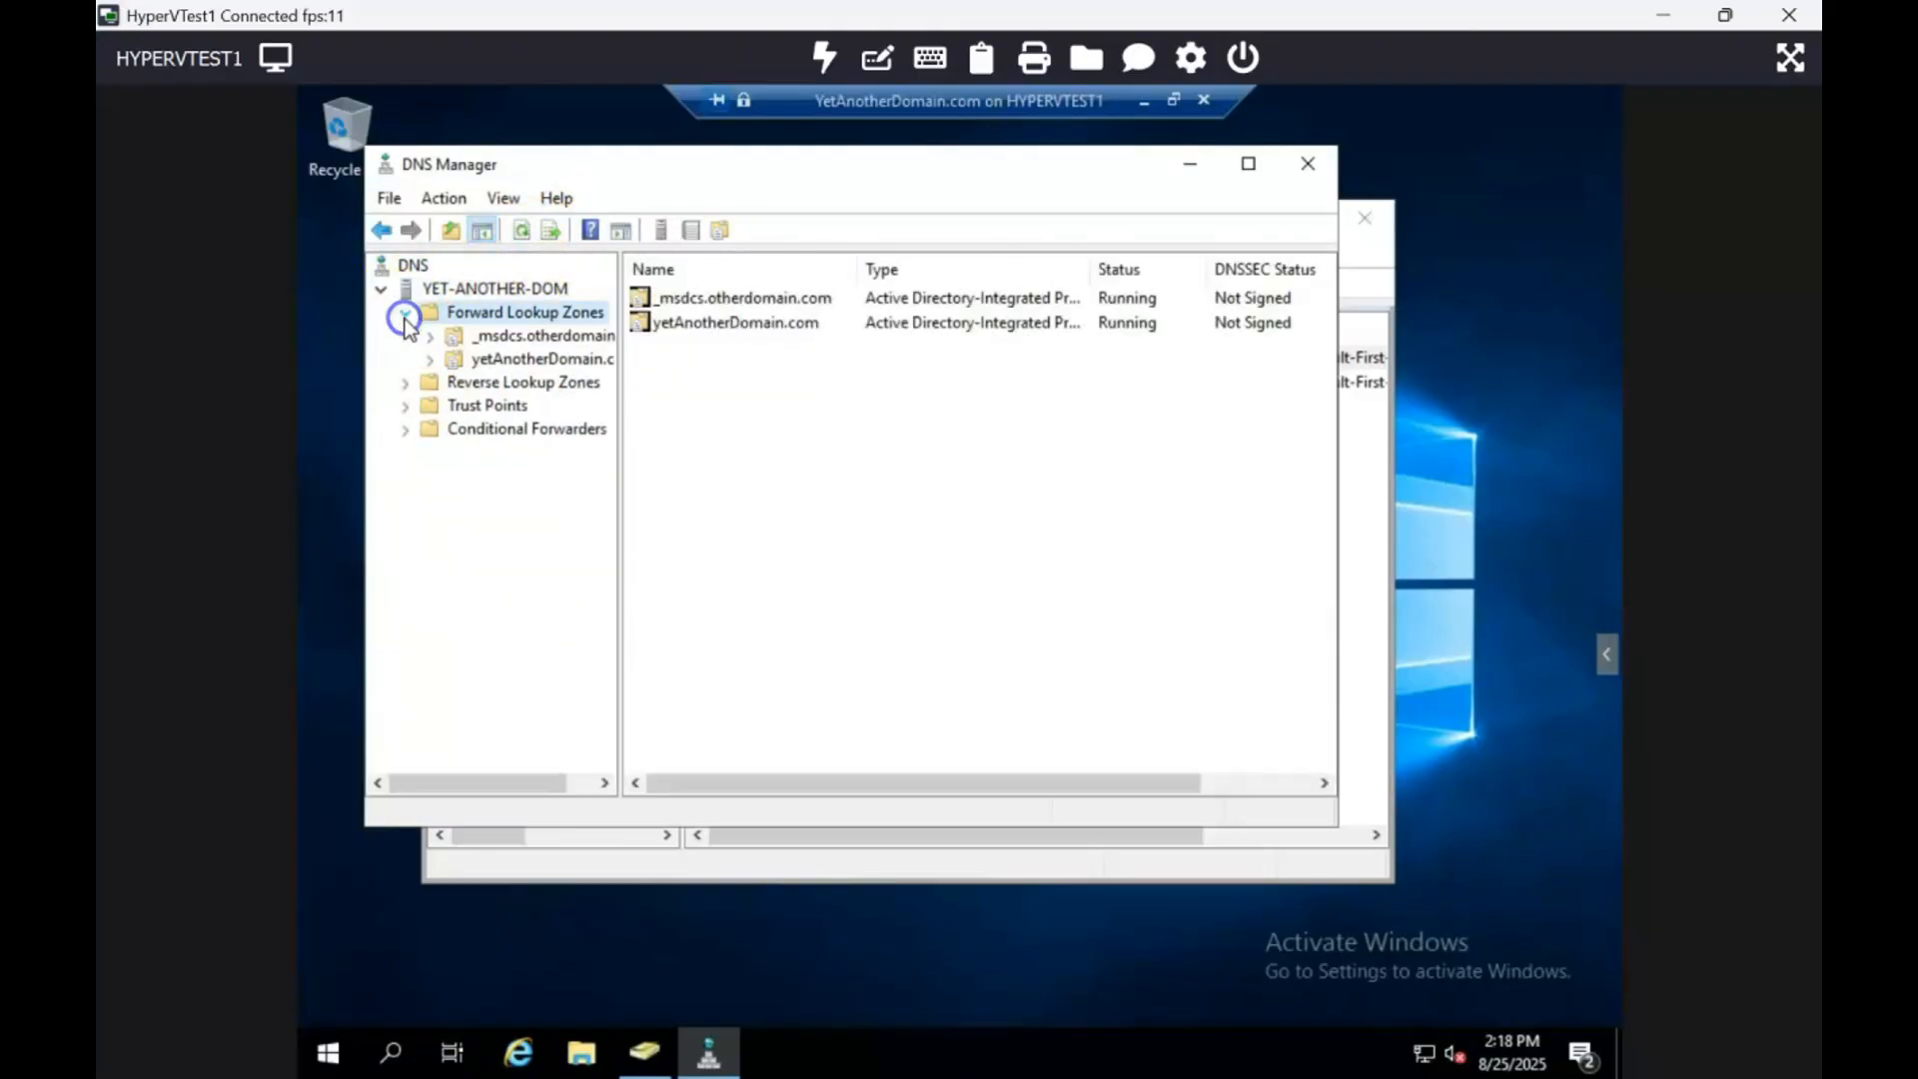
pyautogui.doubleClick(583, 362)
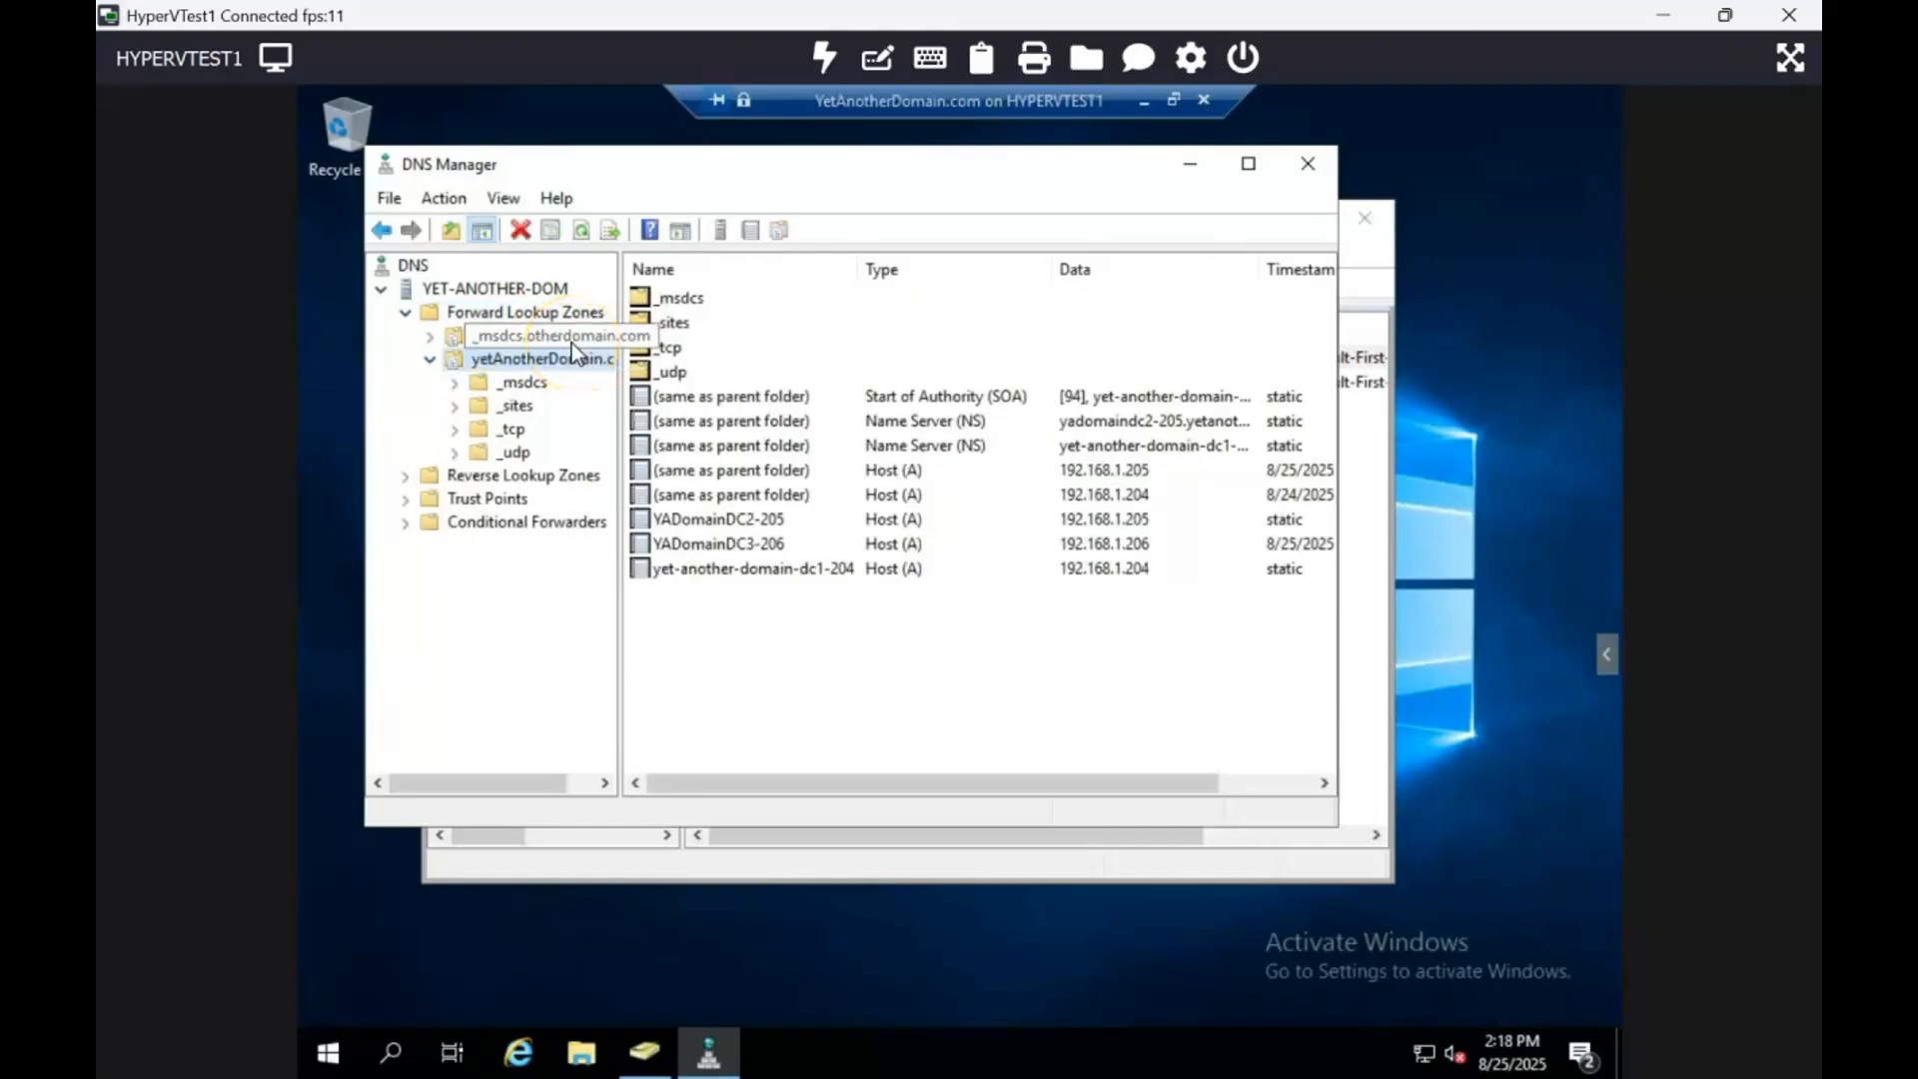
pyautogui.doubleClick(572, 340)
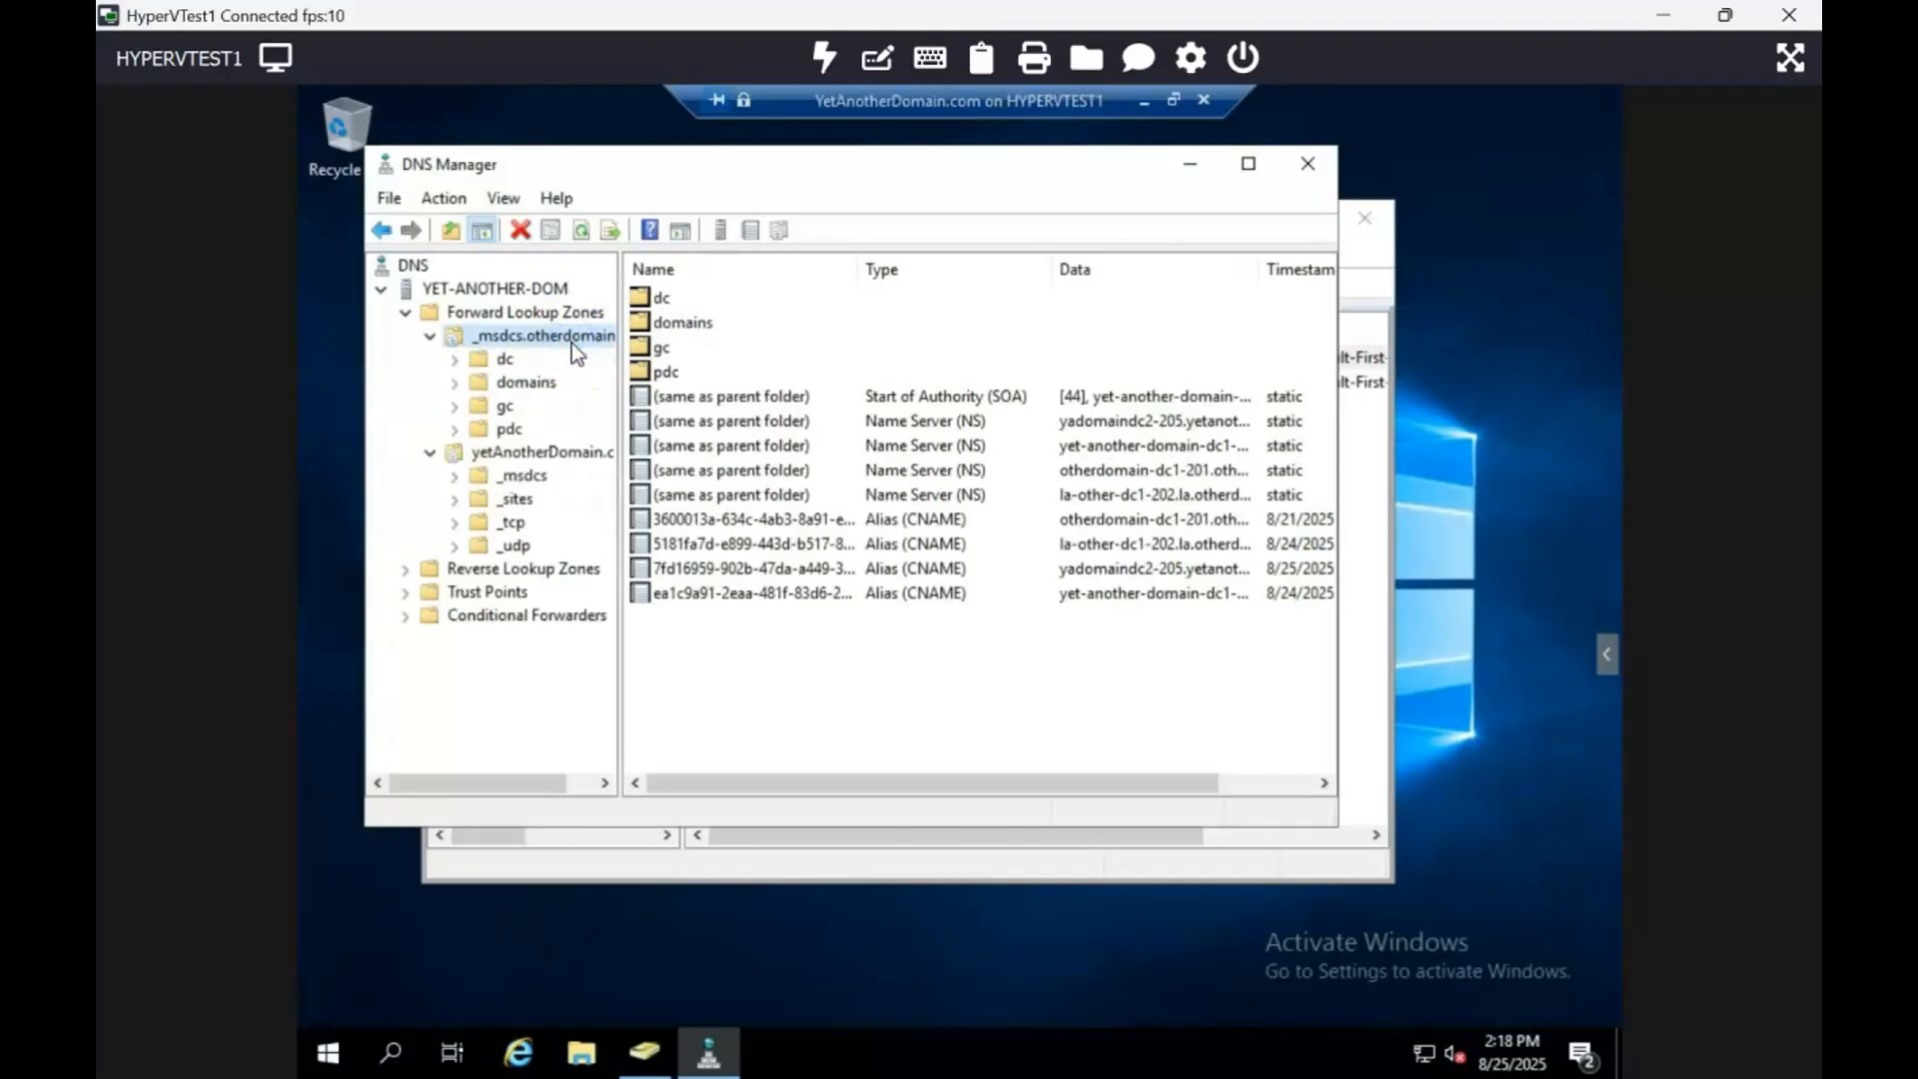
pyautogui.click(1142, 574)
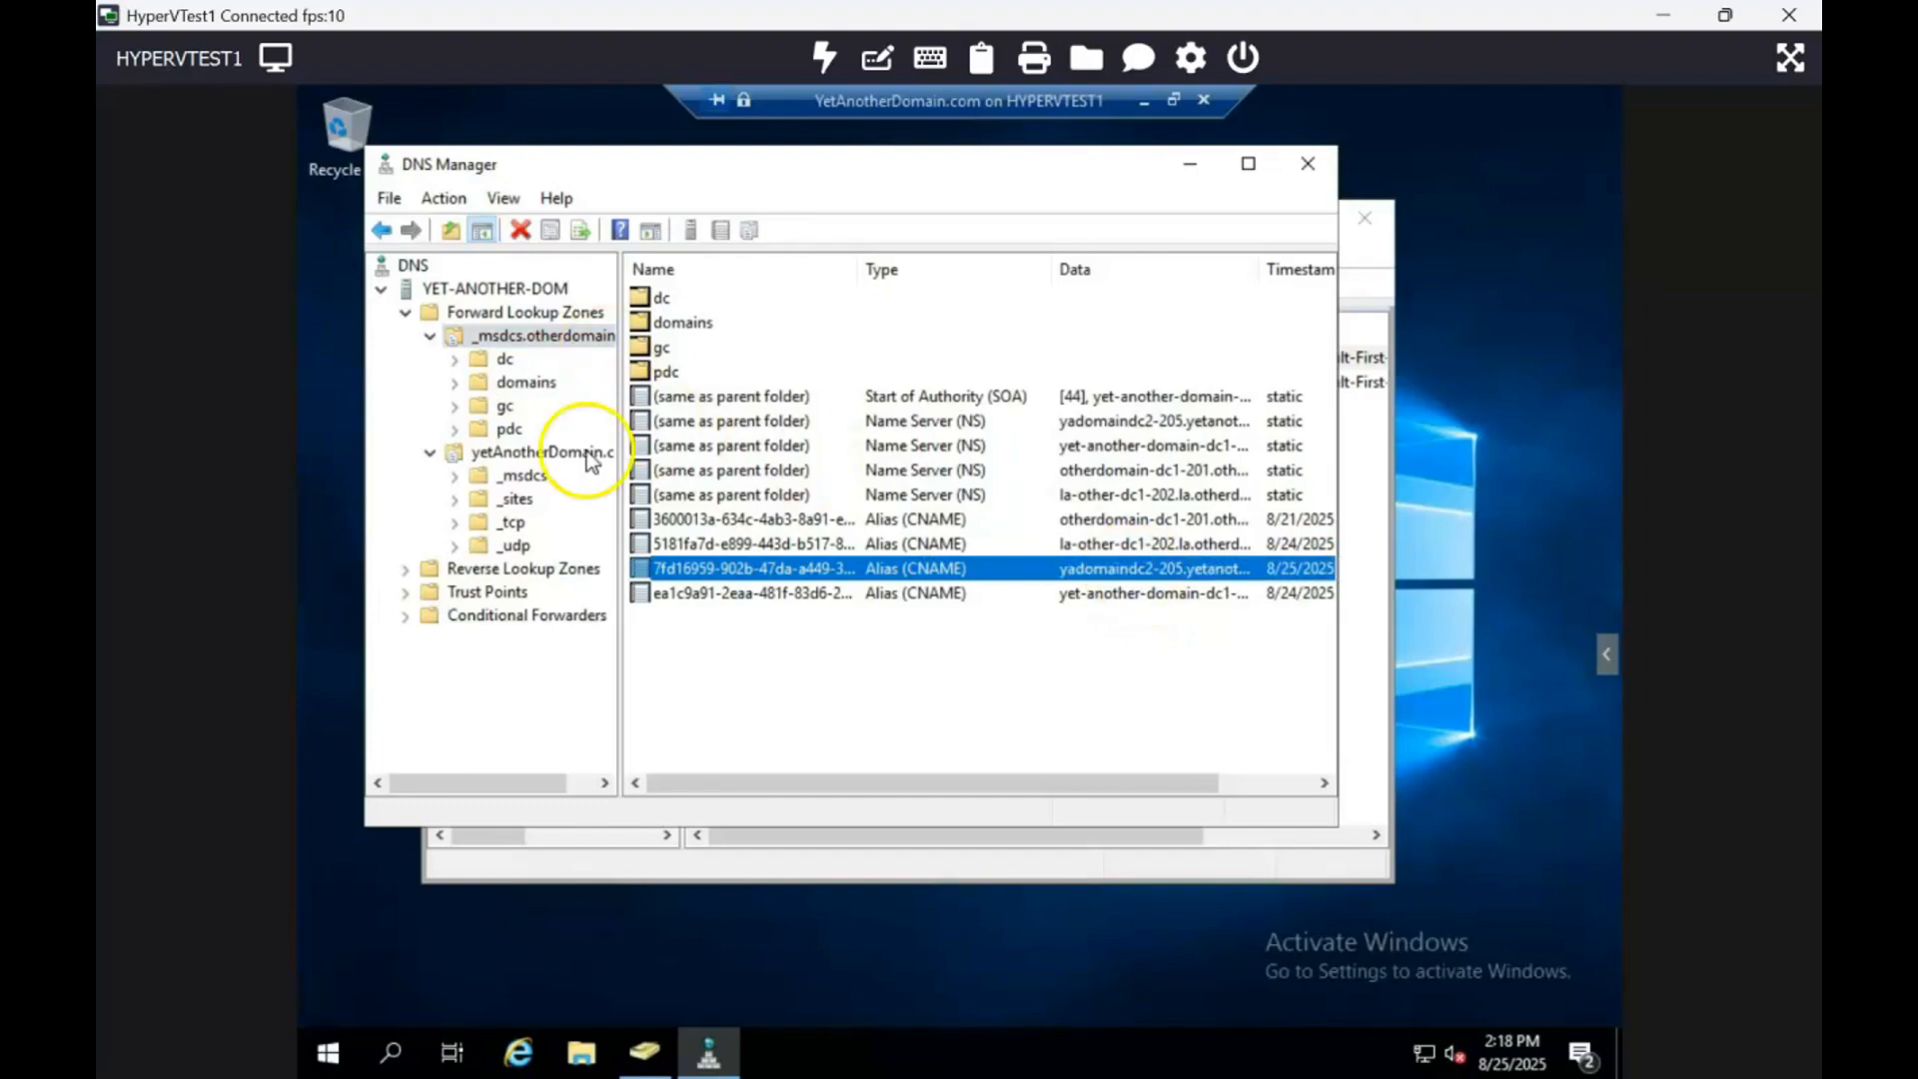
pyautogui.click(330, 1053)
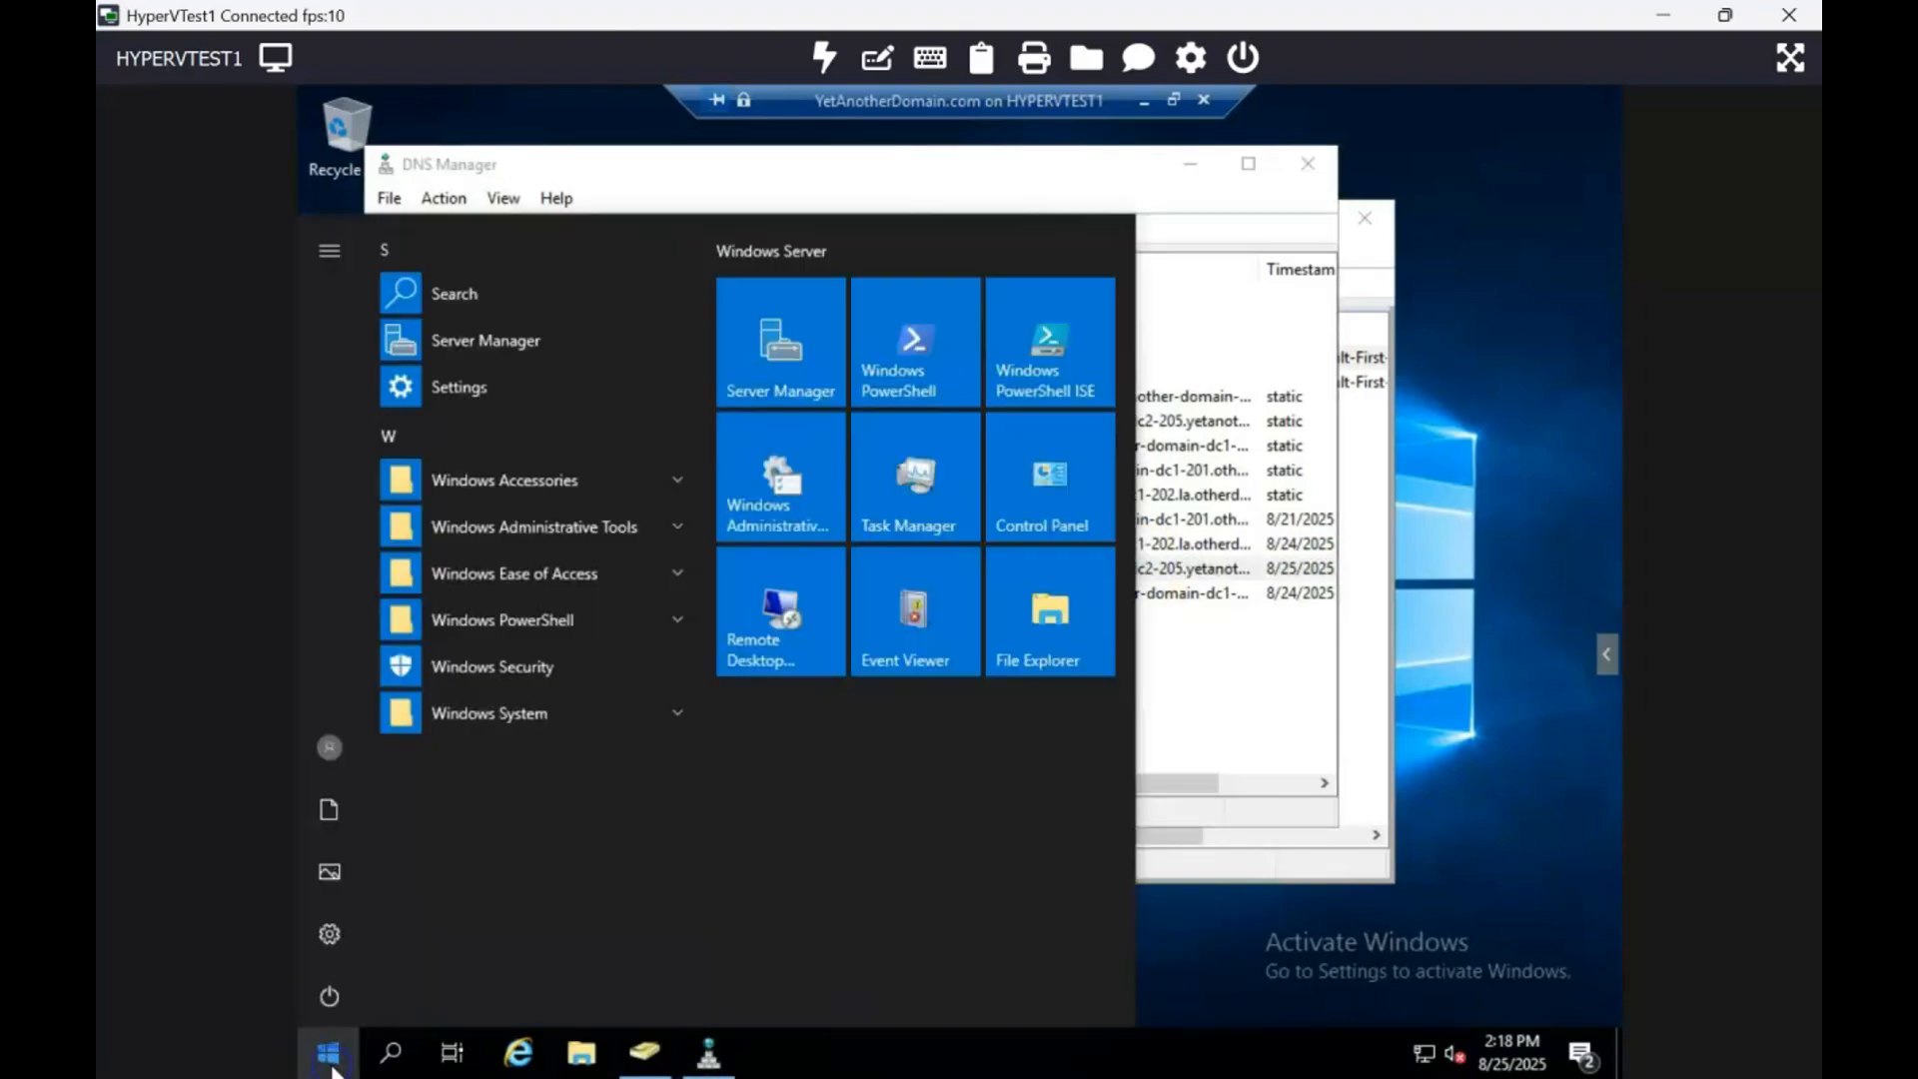
# Step: Open Sites and Services via 'dss', widen the tree, and view YADOMAINDC2-205's NTDS Settings connections
pyautogui.write('dss')
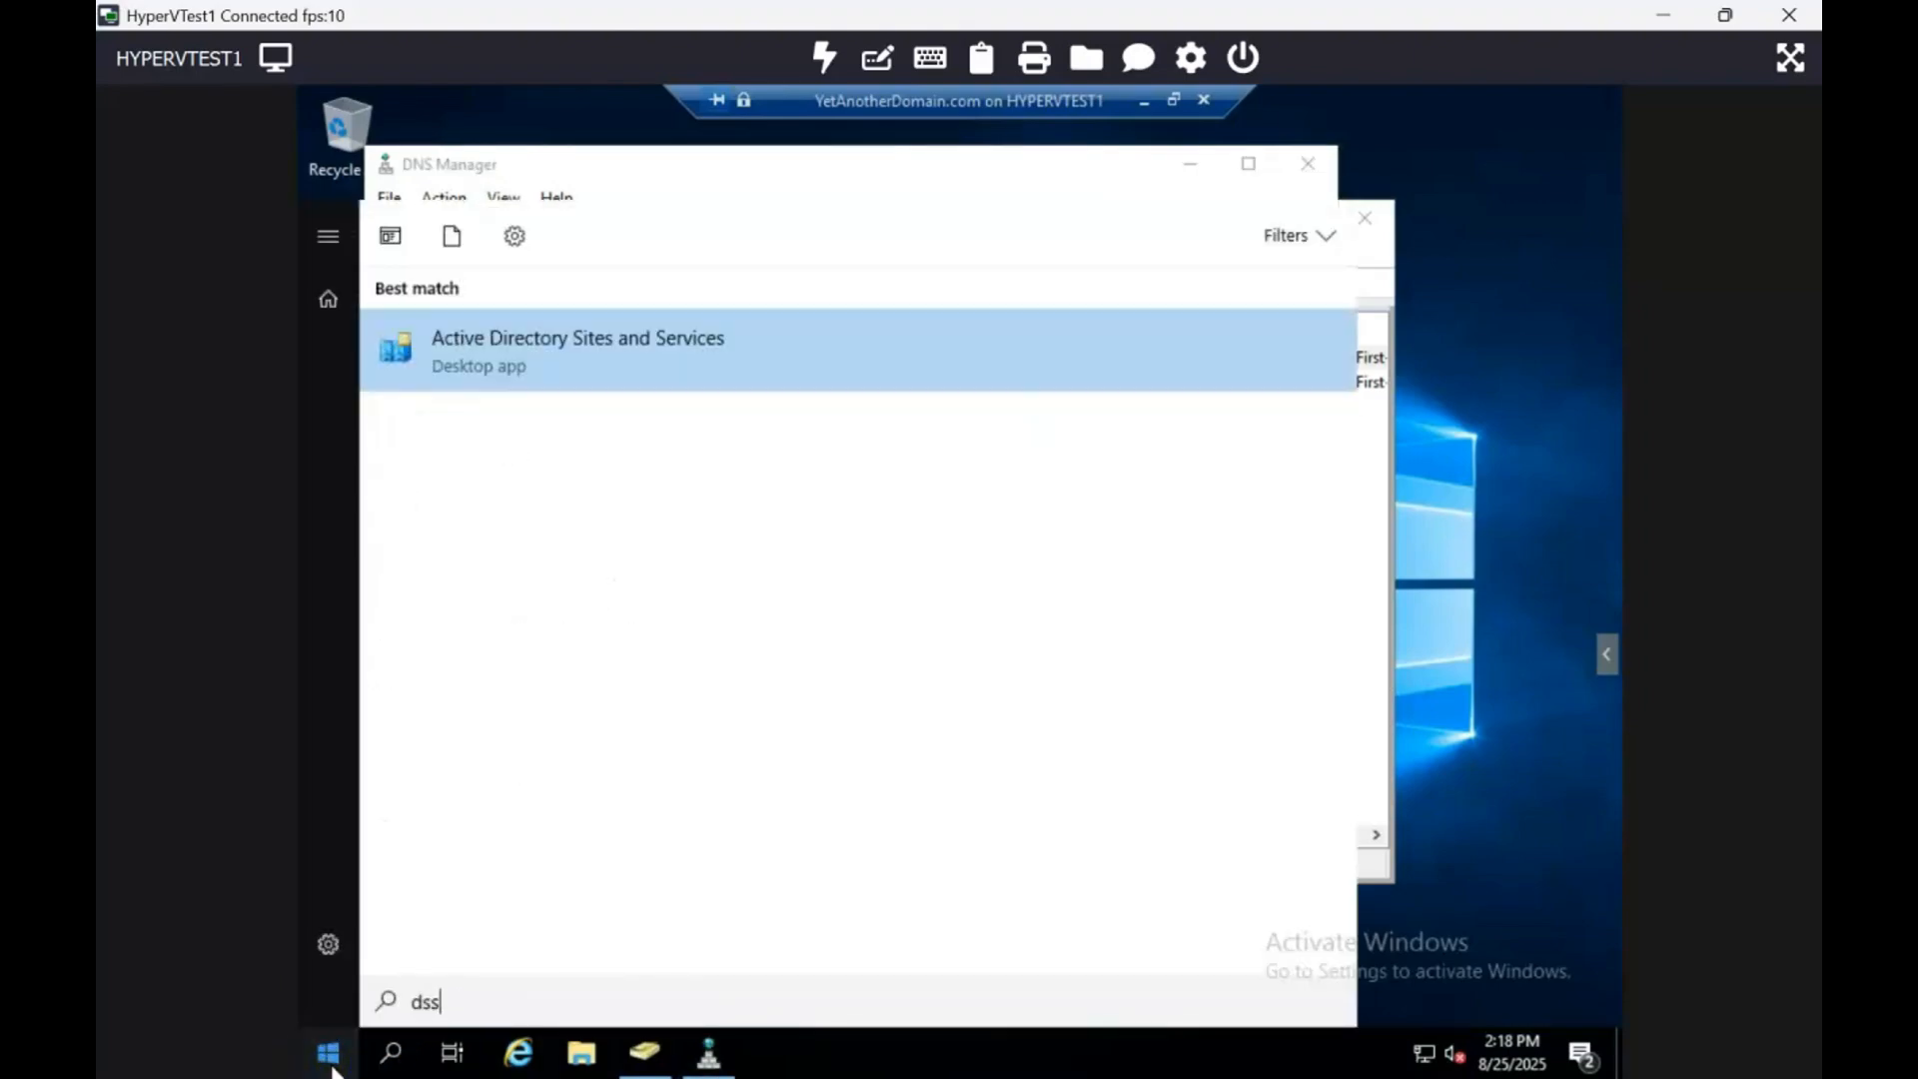
pyautogui.click(707, 371)
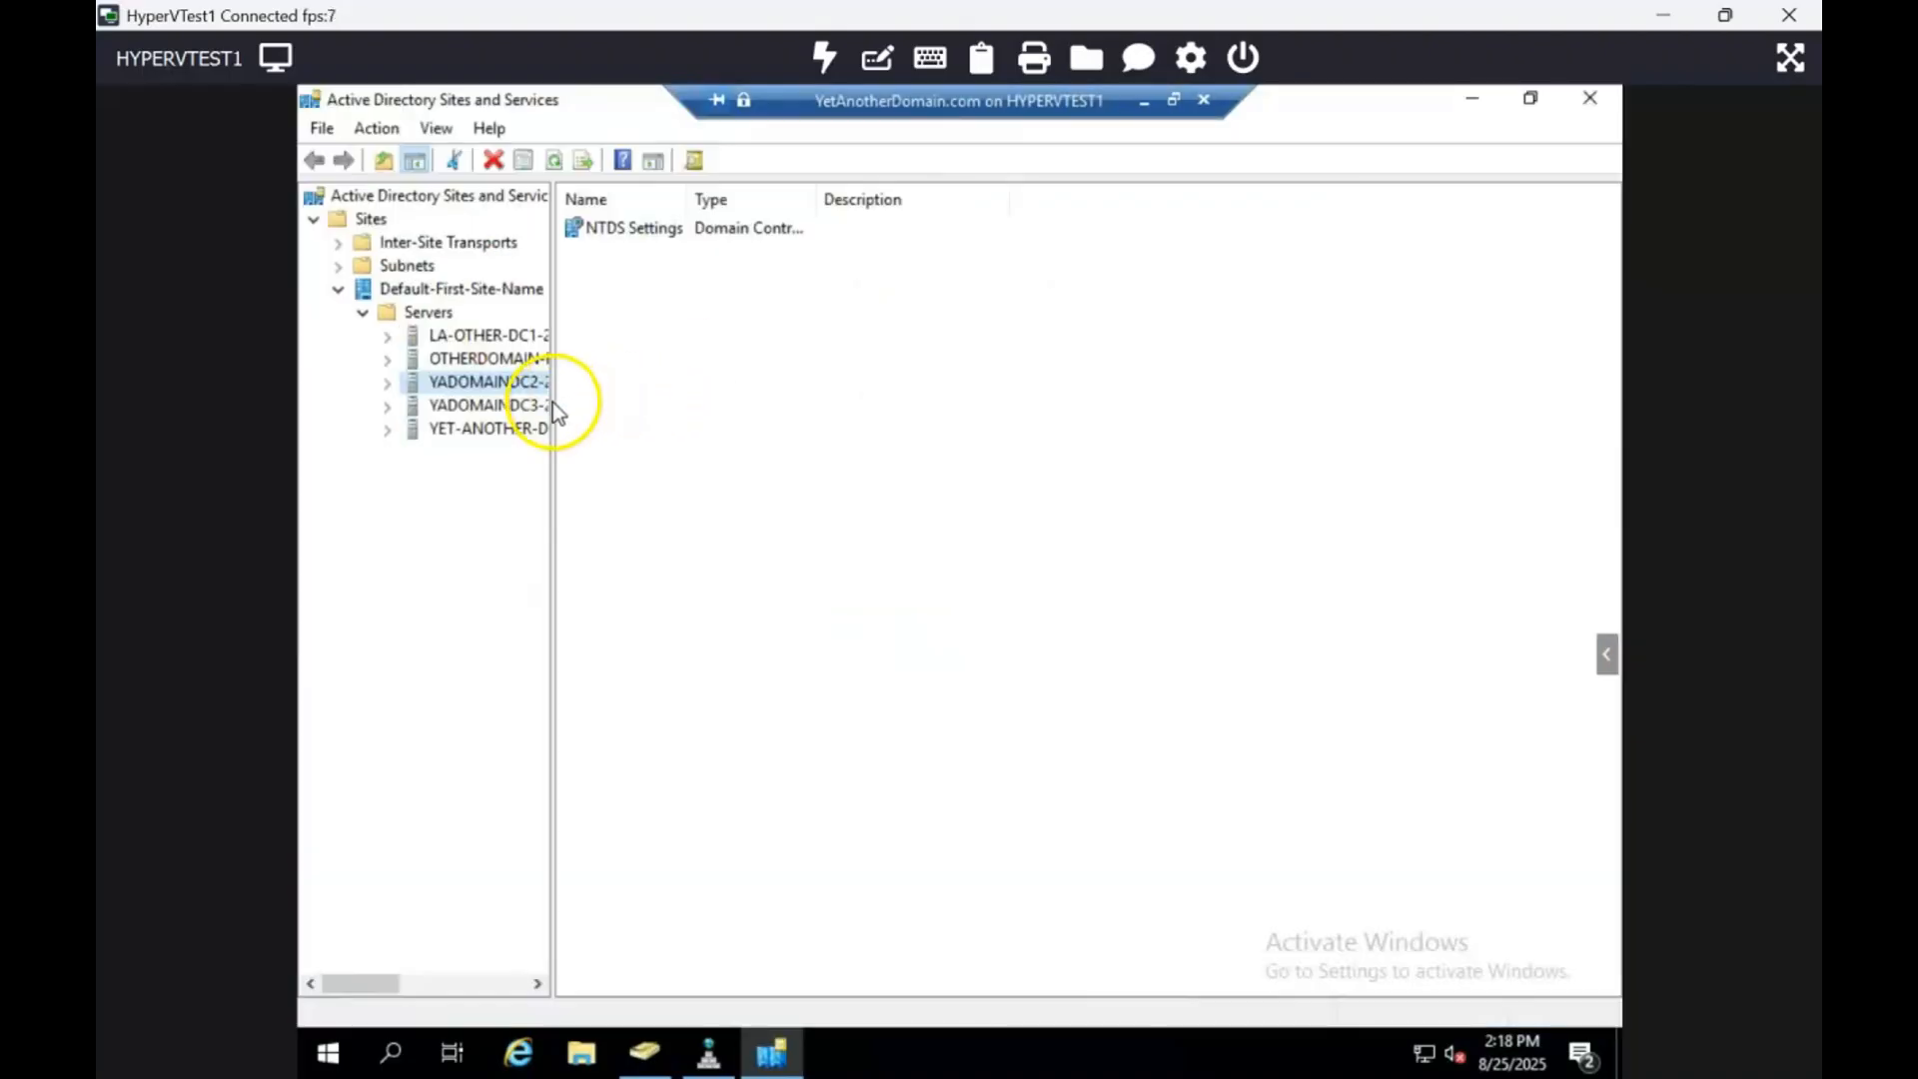
pyautogui.moveTo(551, 402); pyautogui.dragTo(550, 402)
pyautogui.moveTo(554, 404); pyautogui.dragTo(661, 412)
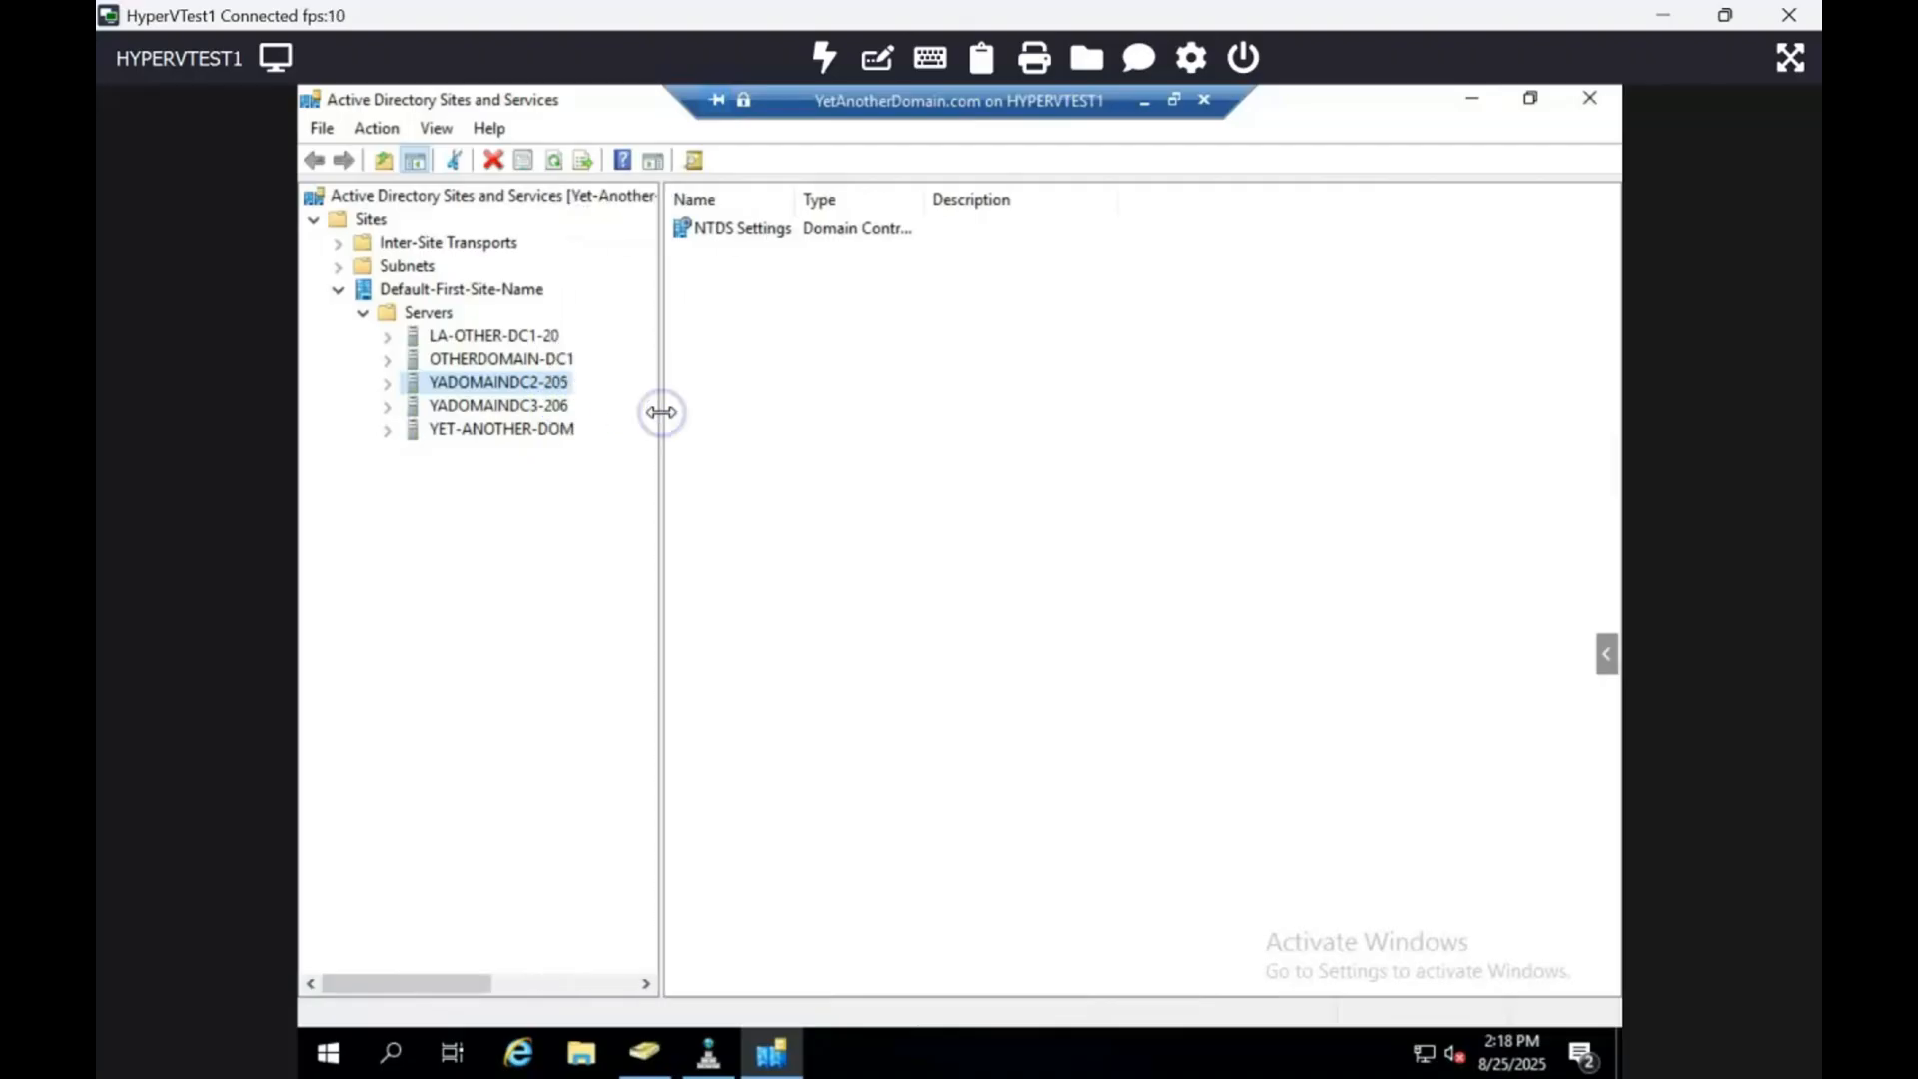
pyautogui.click(391, 385)
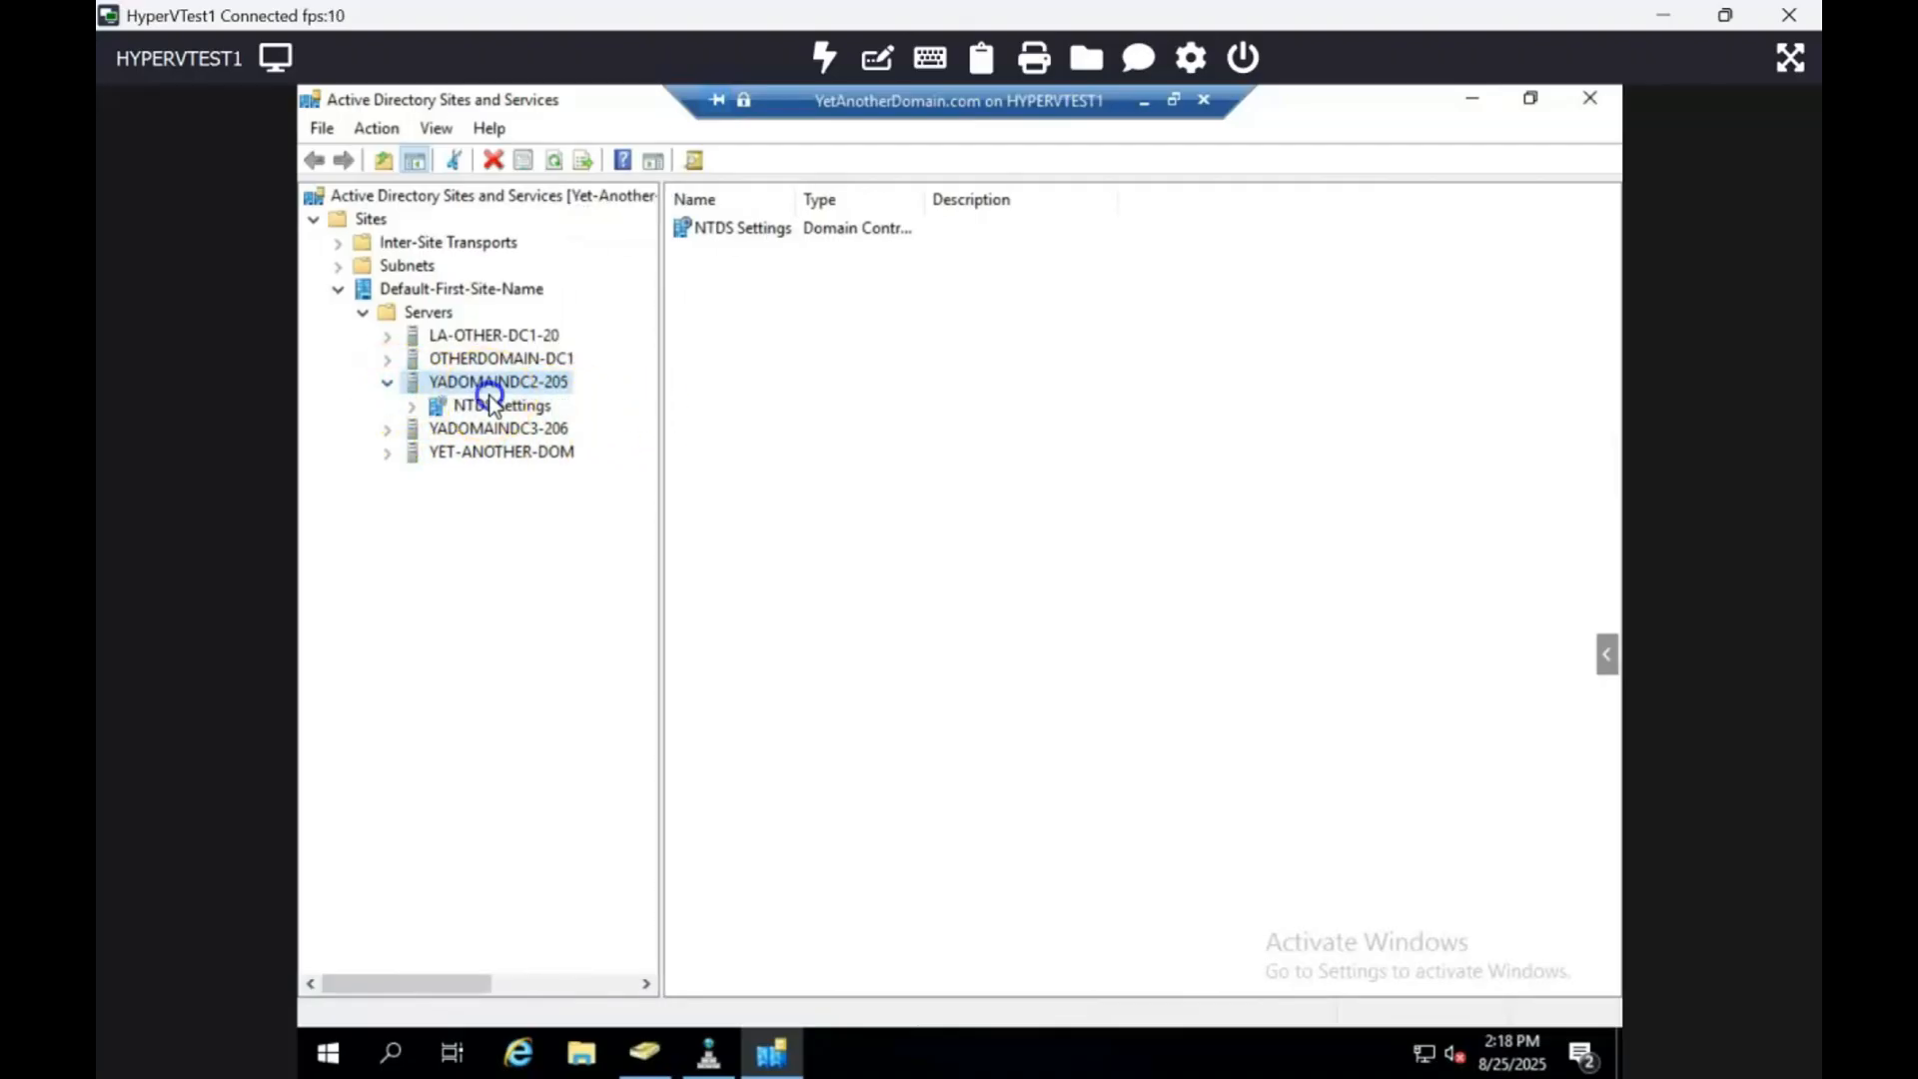
pyautogui.click(500, 411)
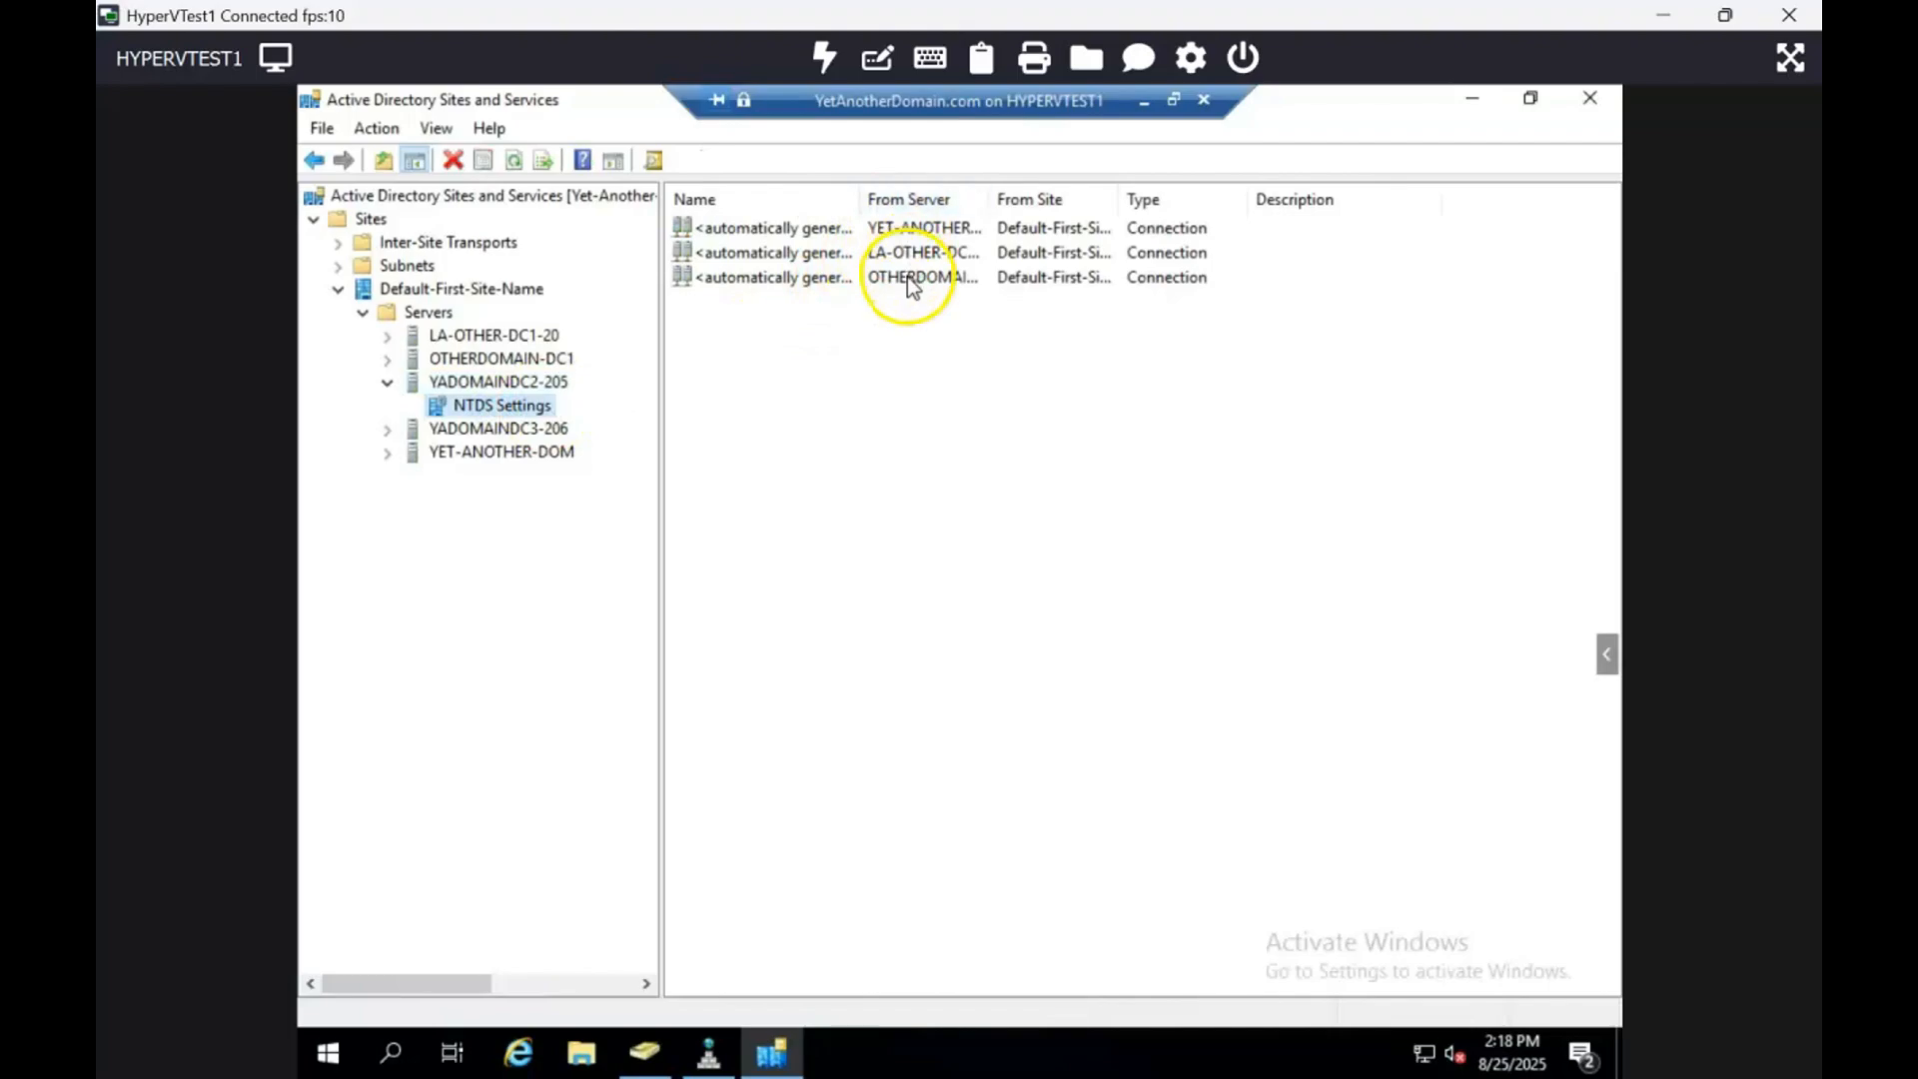
# Step: Open Command Prompt and start ntdsutil in metadata cleanup mode
pyautogui.click(1468, 99)
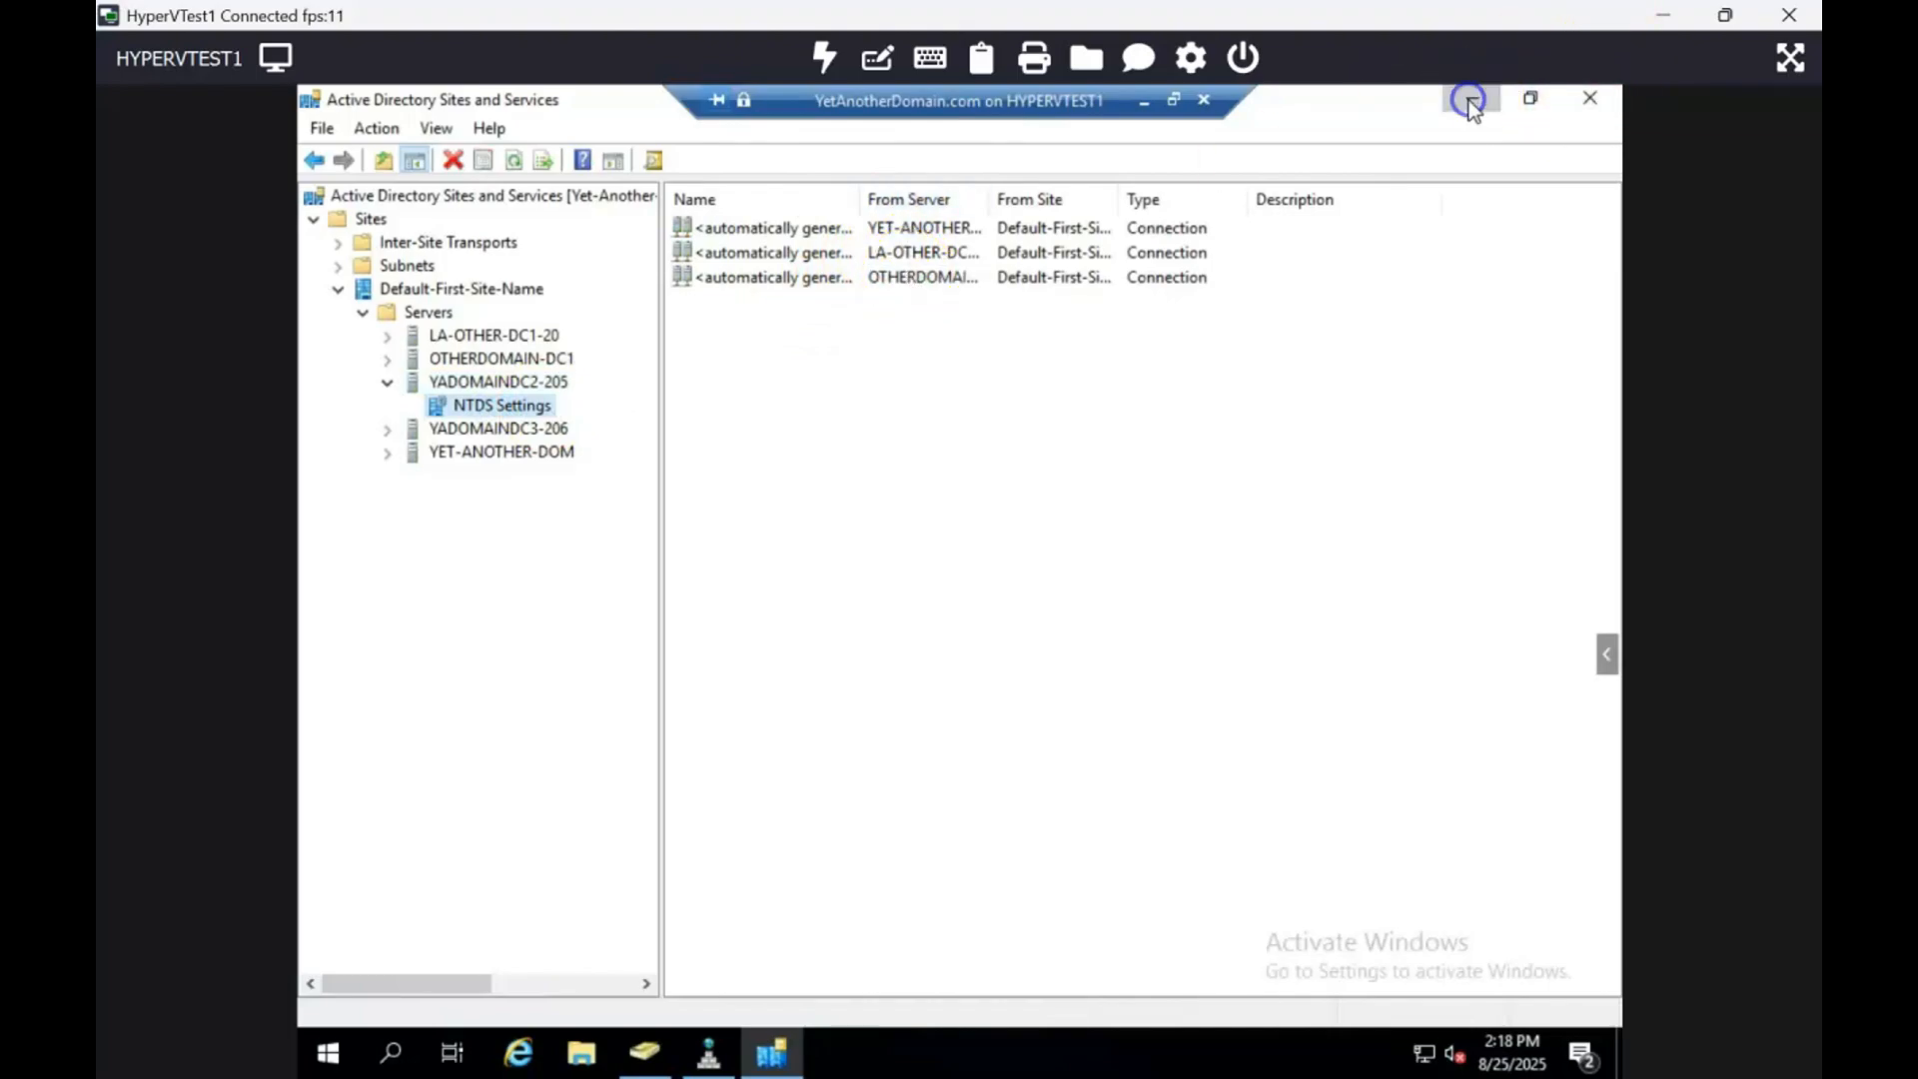
pyautogui.click(326, 1052)
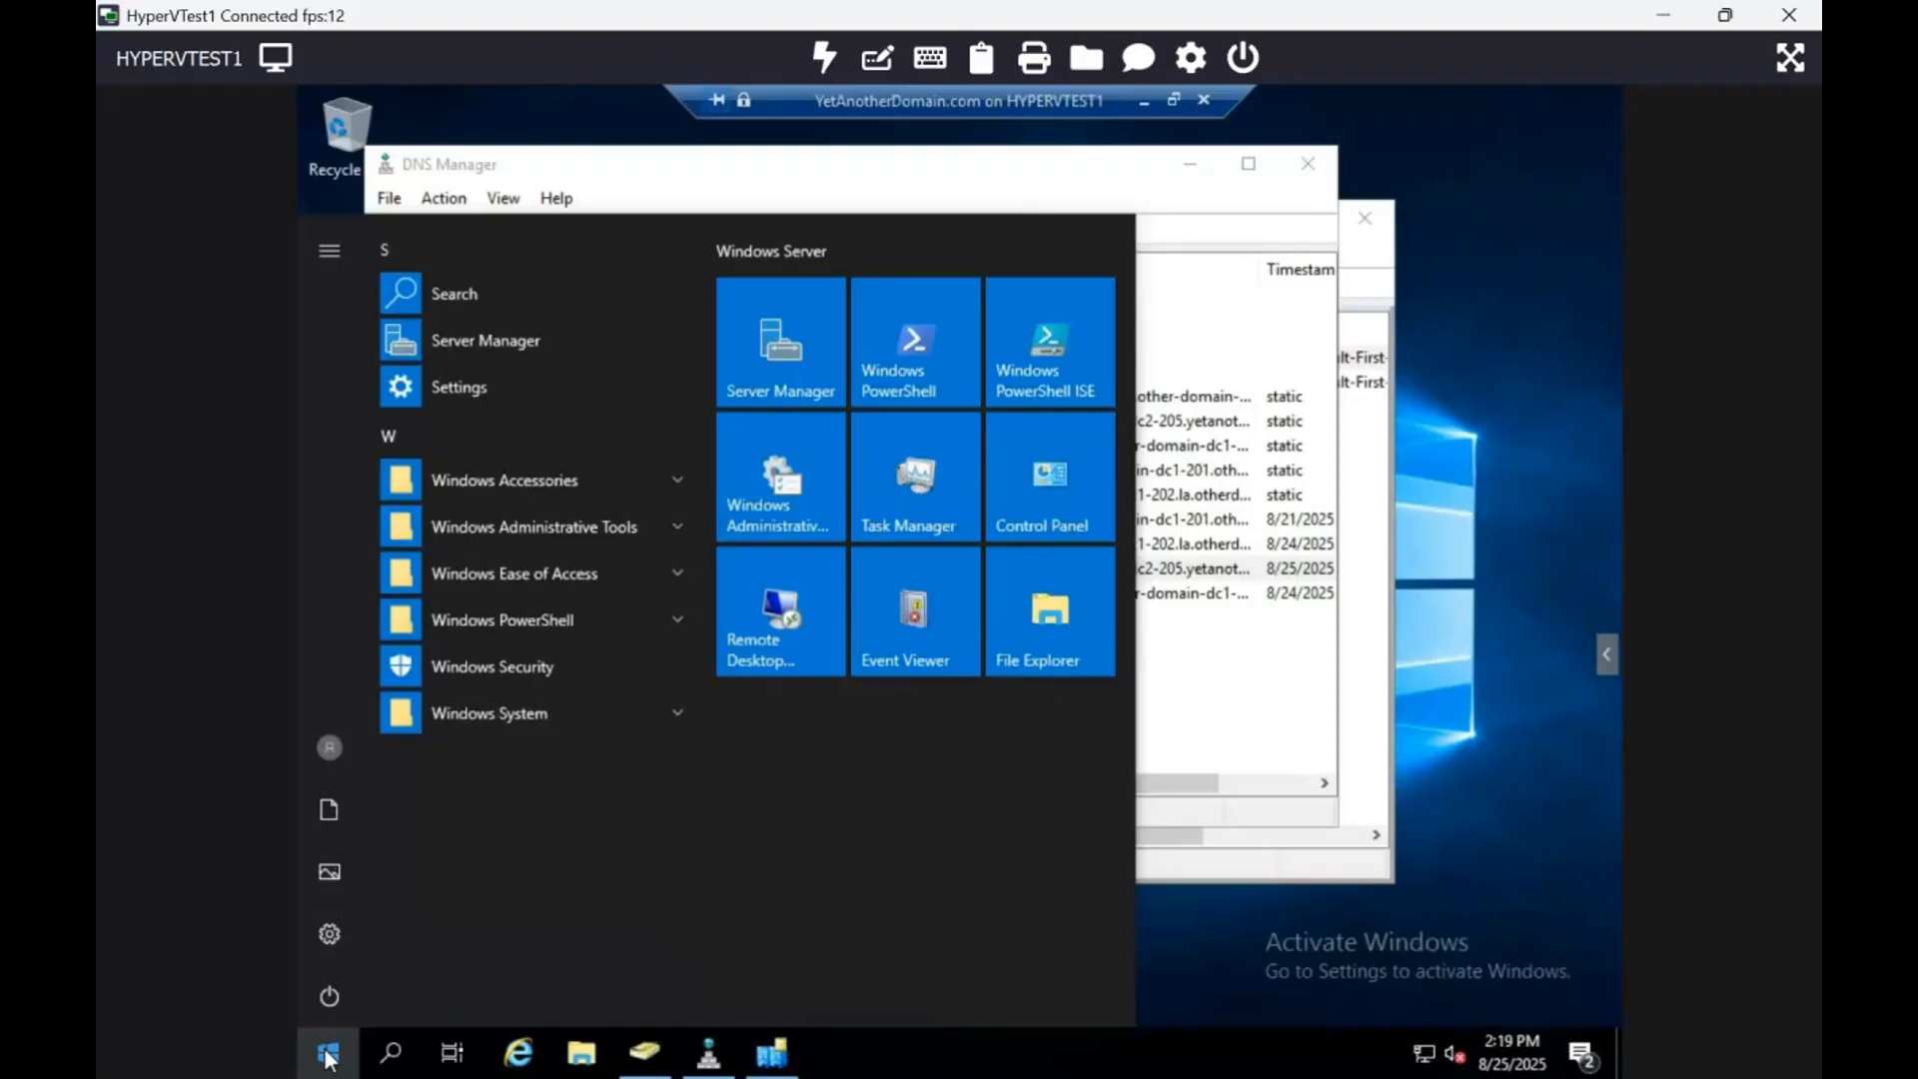
pyautogui.write('cmd')
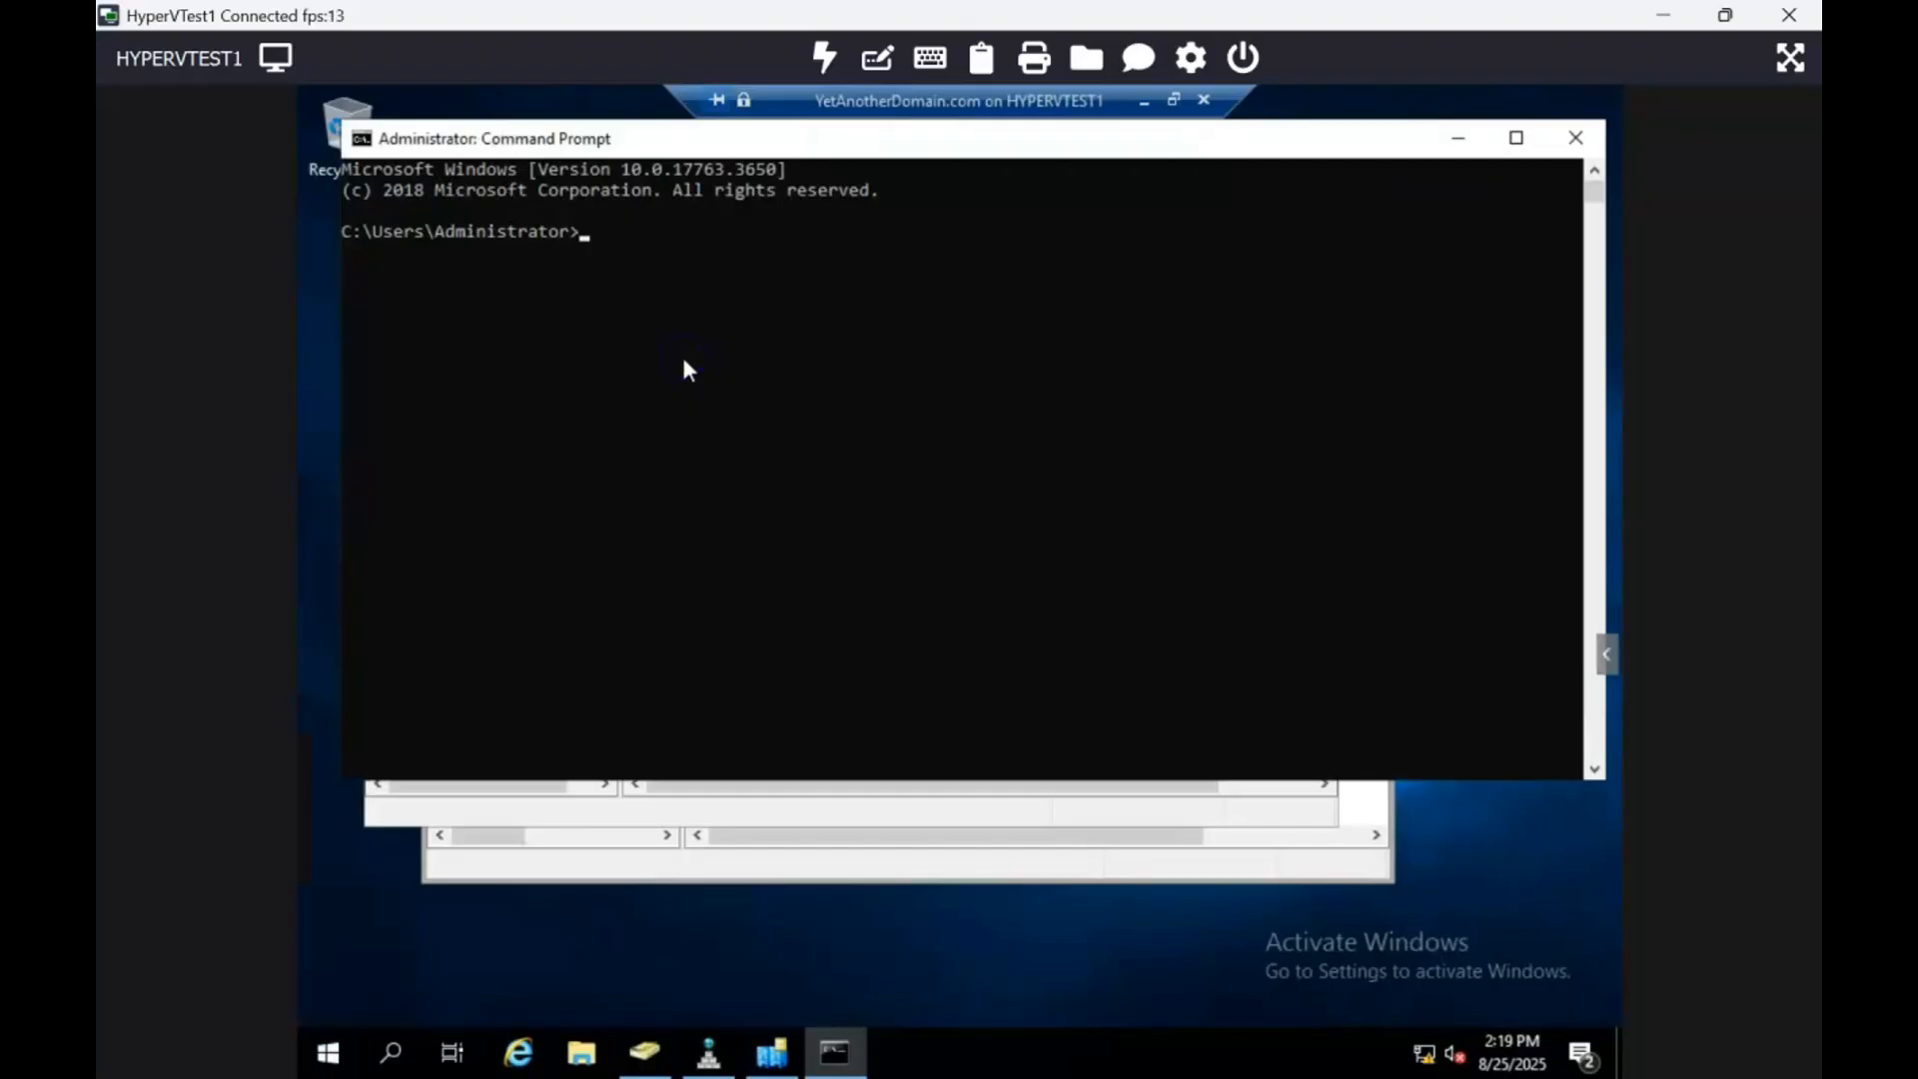
pyautogui.click(759, 338)
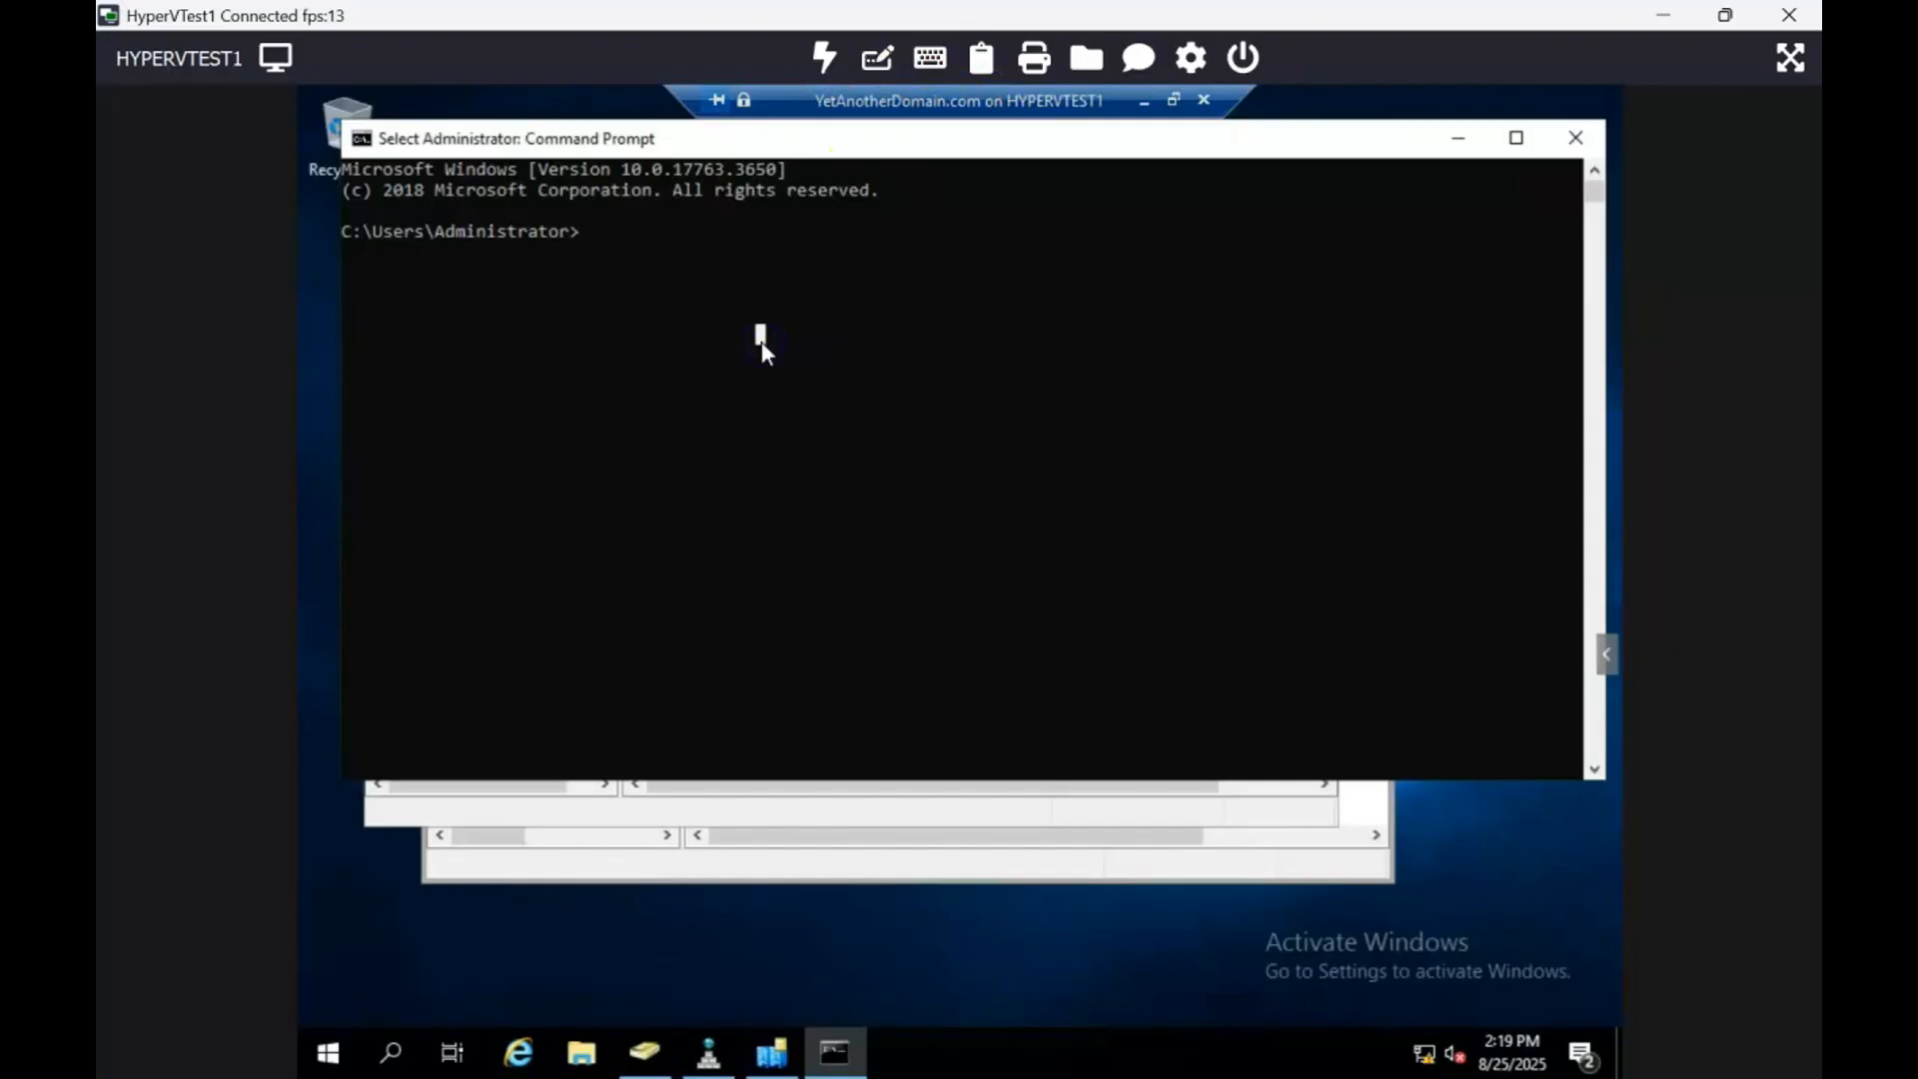
pyautogui.write('ntdsutil')
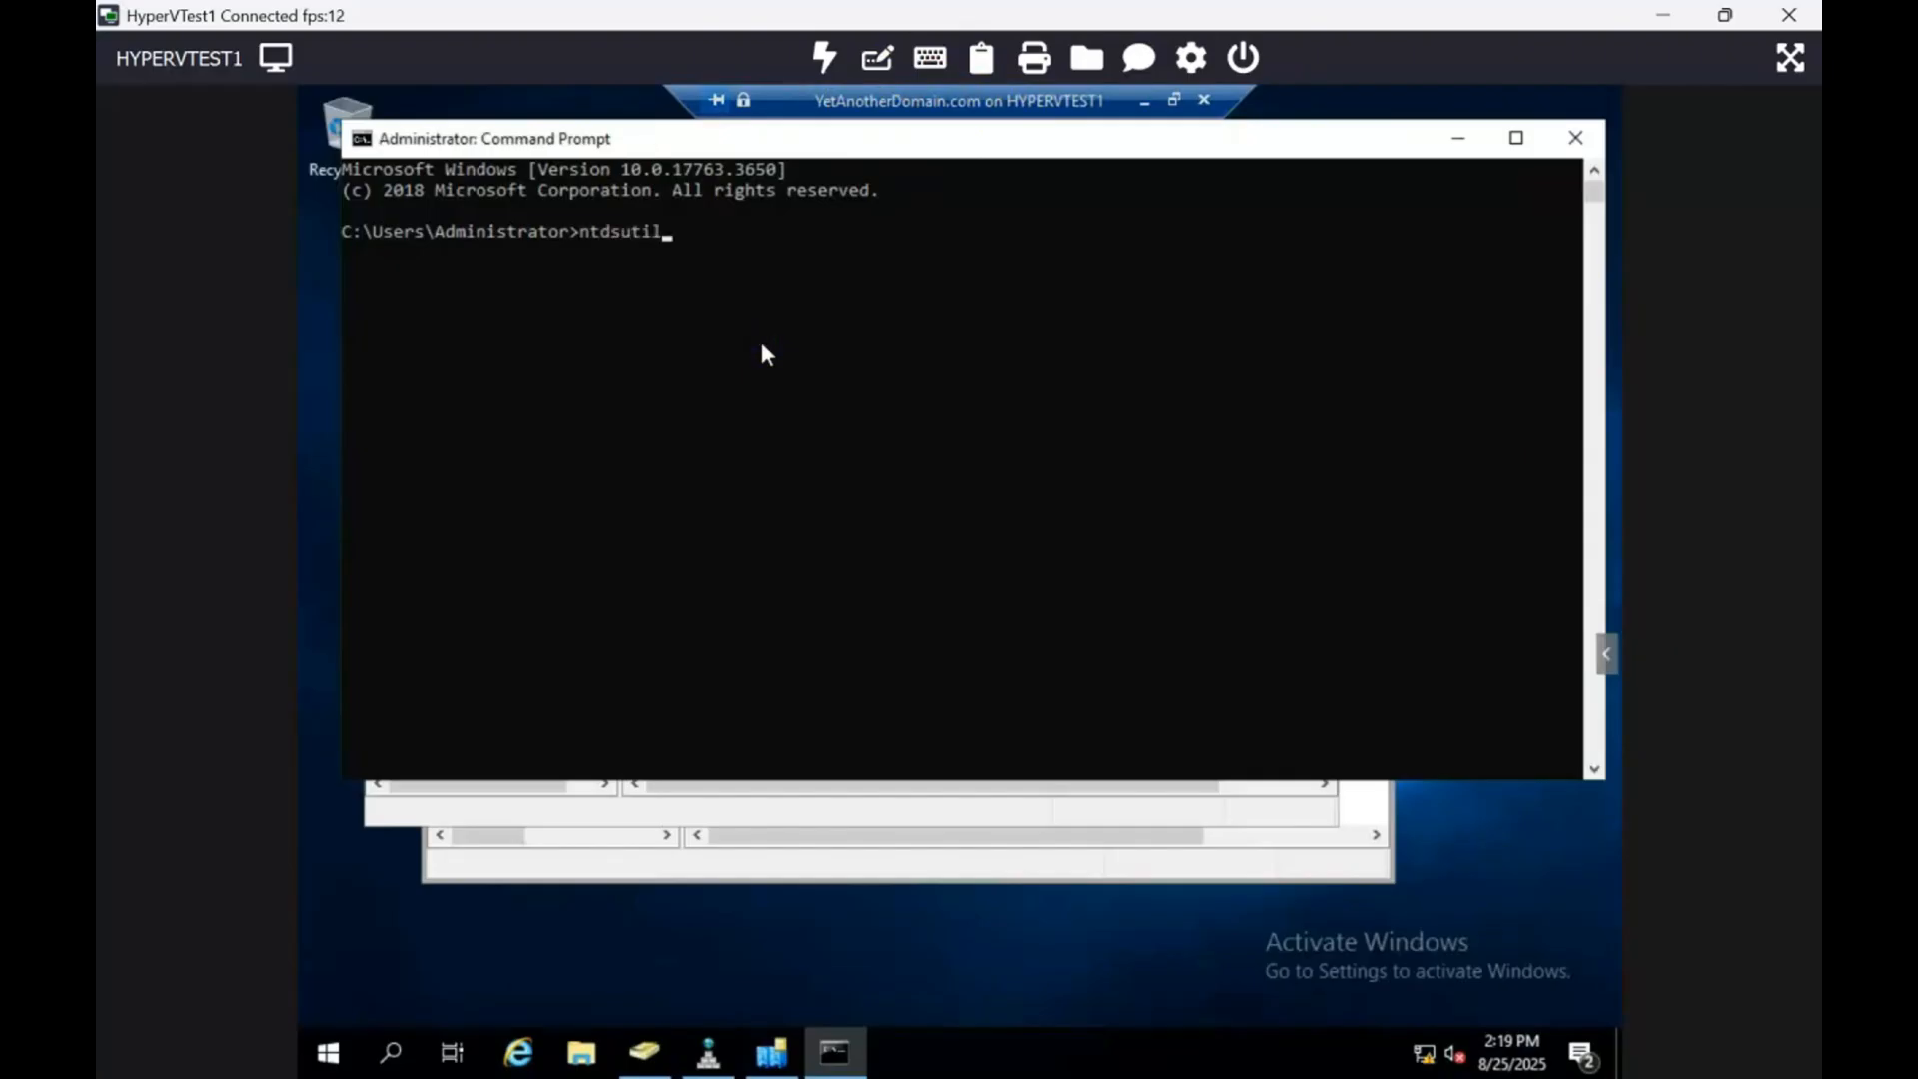
pyautogui.press('Return')
pyautogui.write('m')
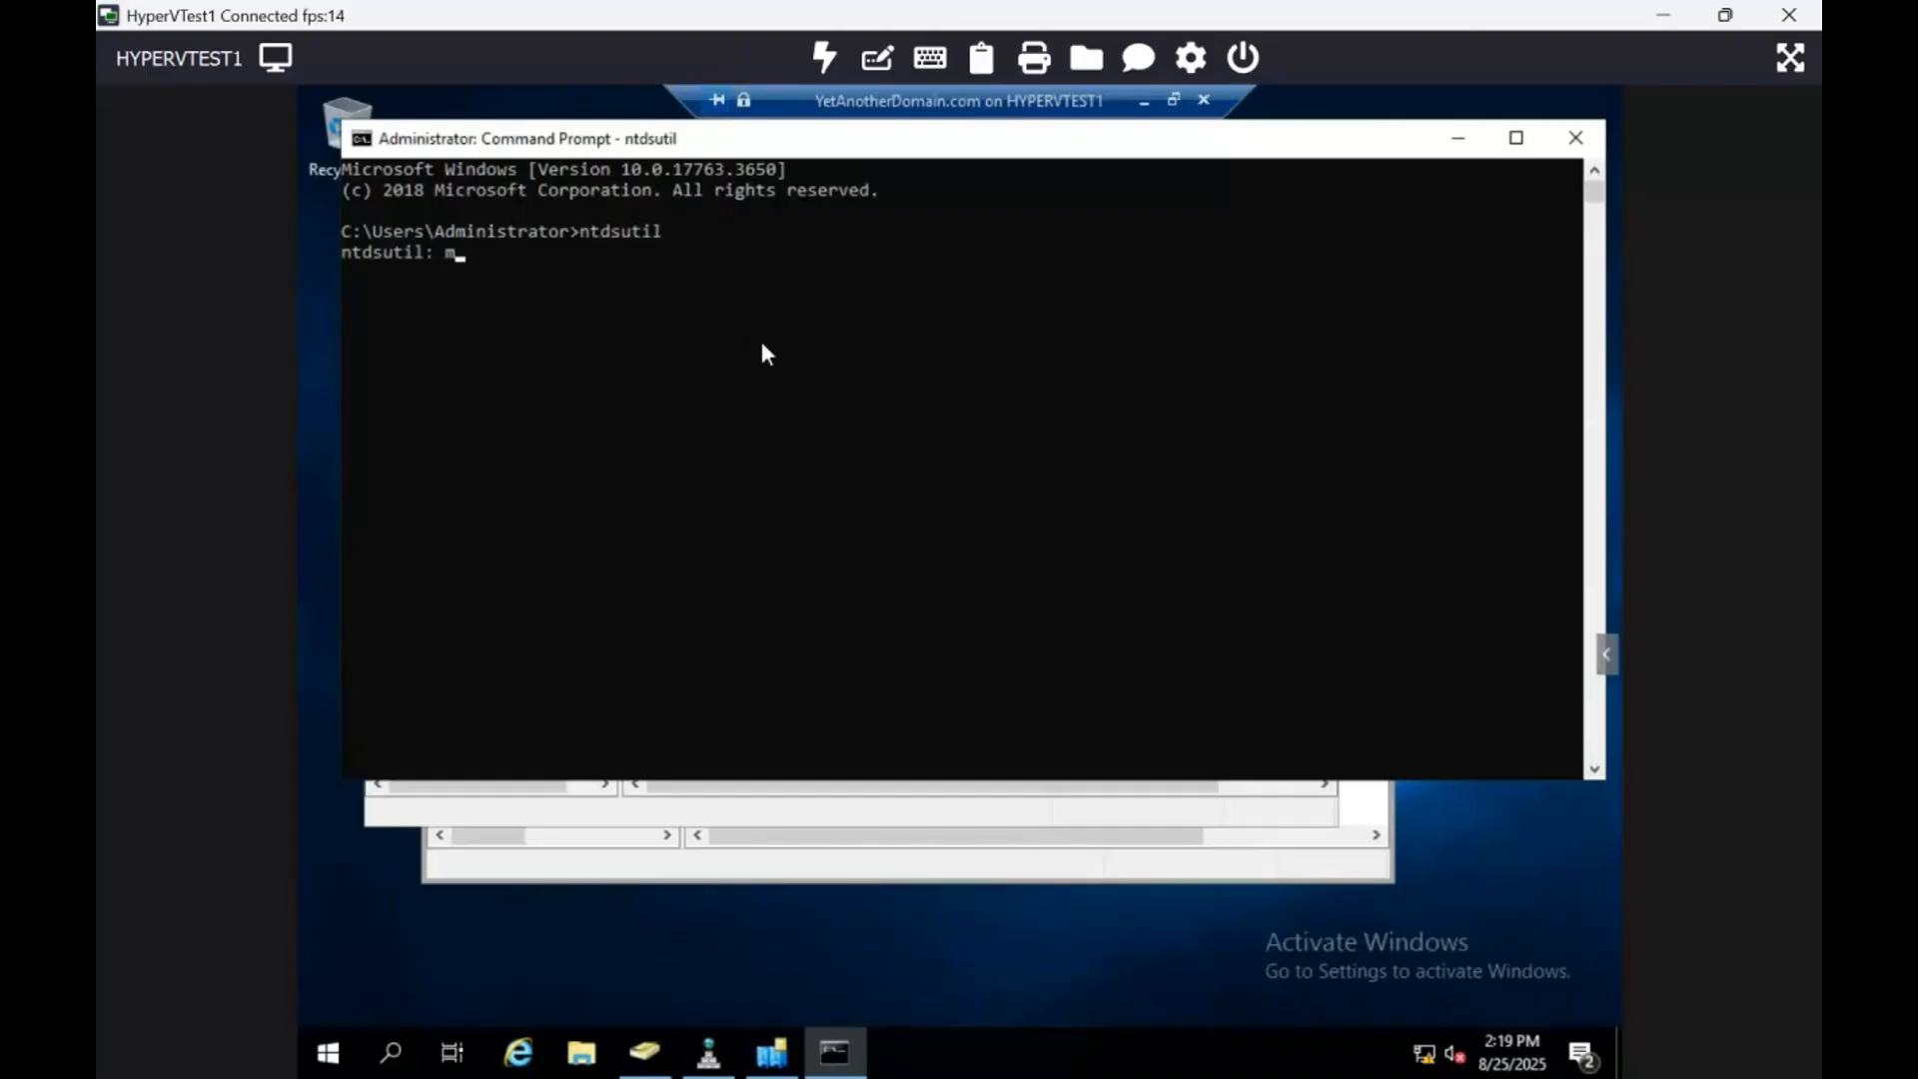
pyautogui.write('etadata cleanup')
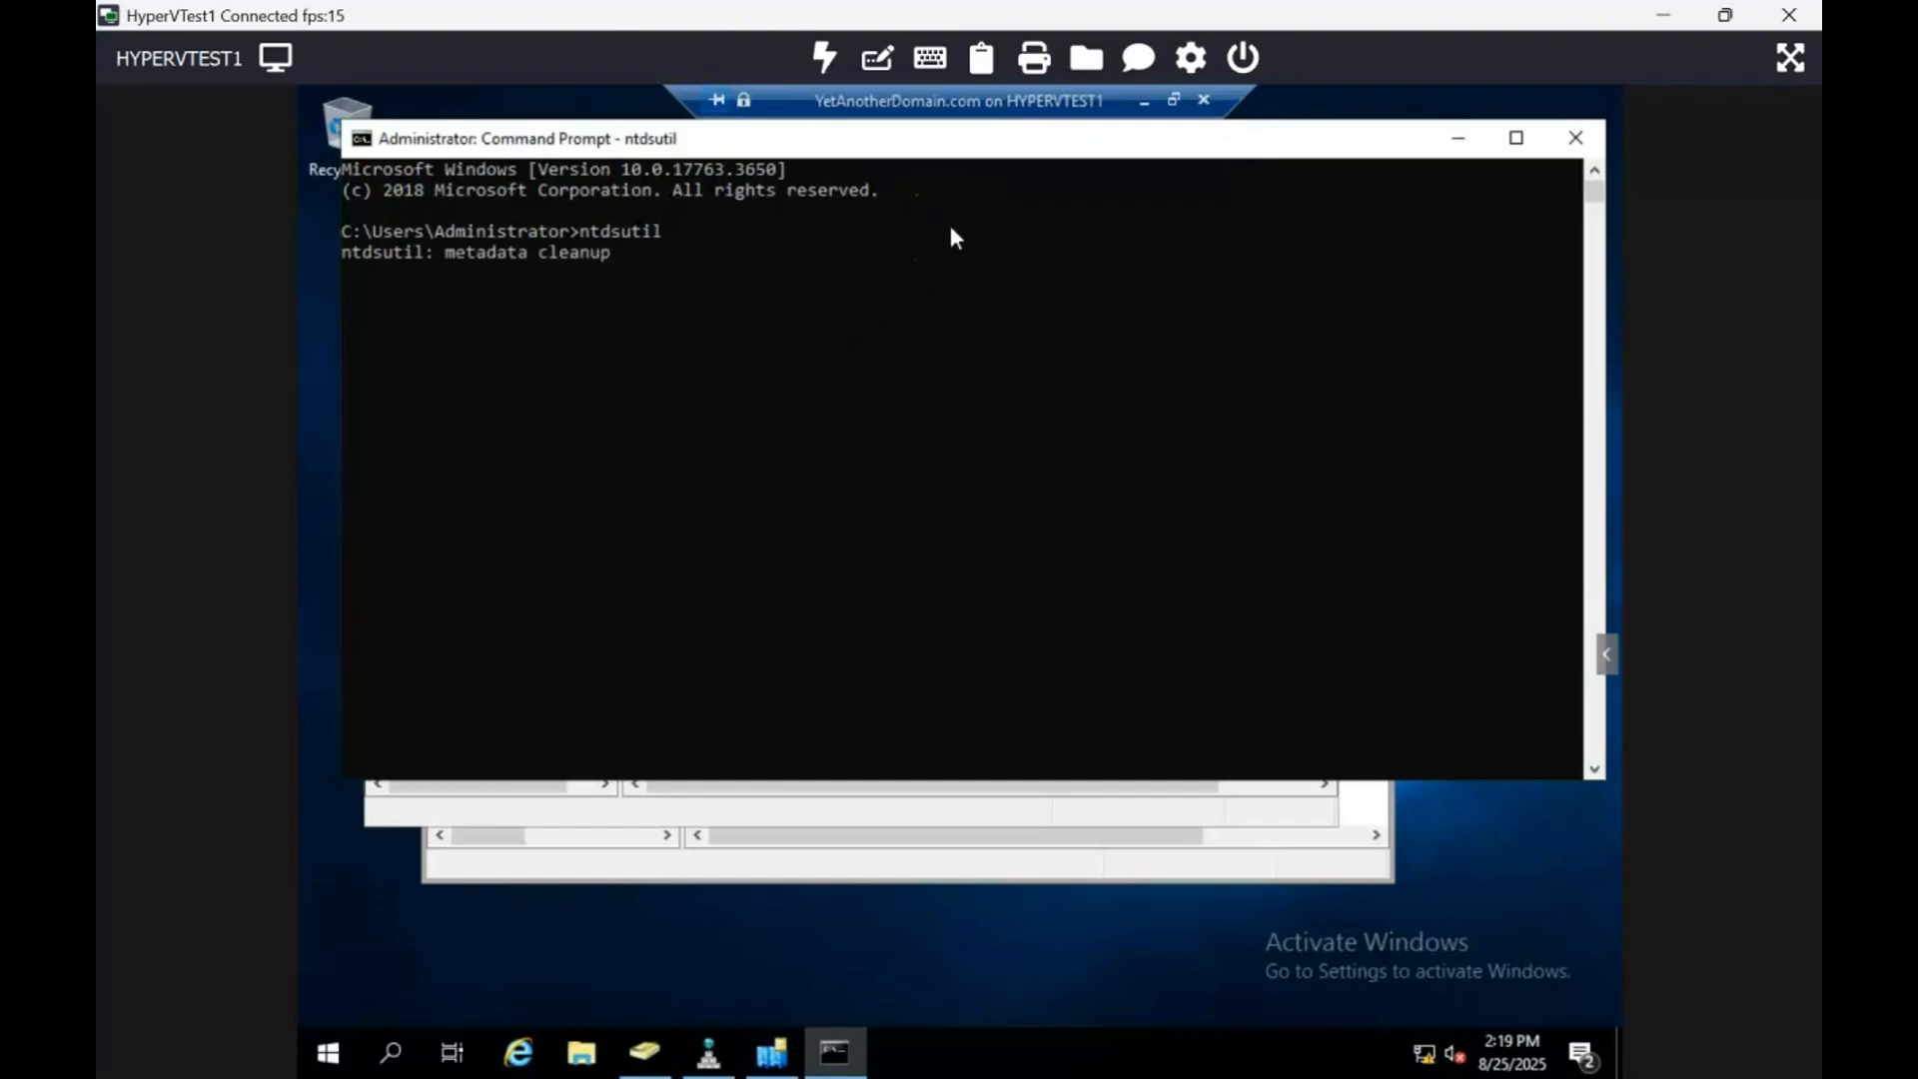
pyautogui.press('Return')
# Step: Under select operation target, connect to domain yetanotherdomain.com, then quit server connections
pyautogui.write('select ')
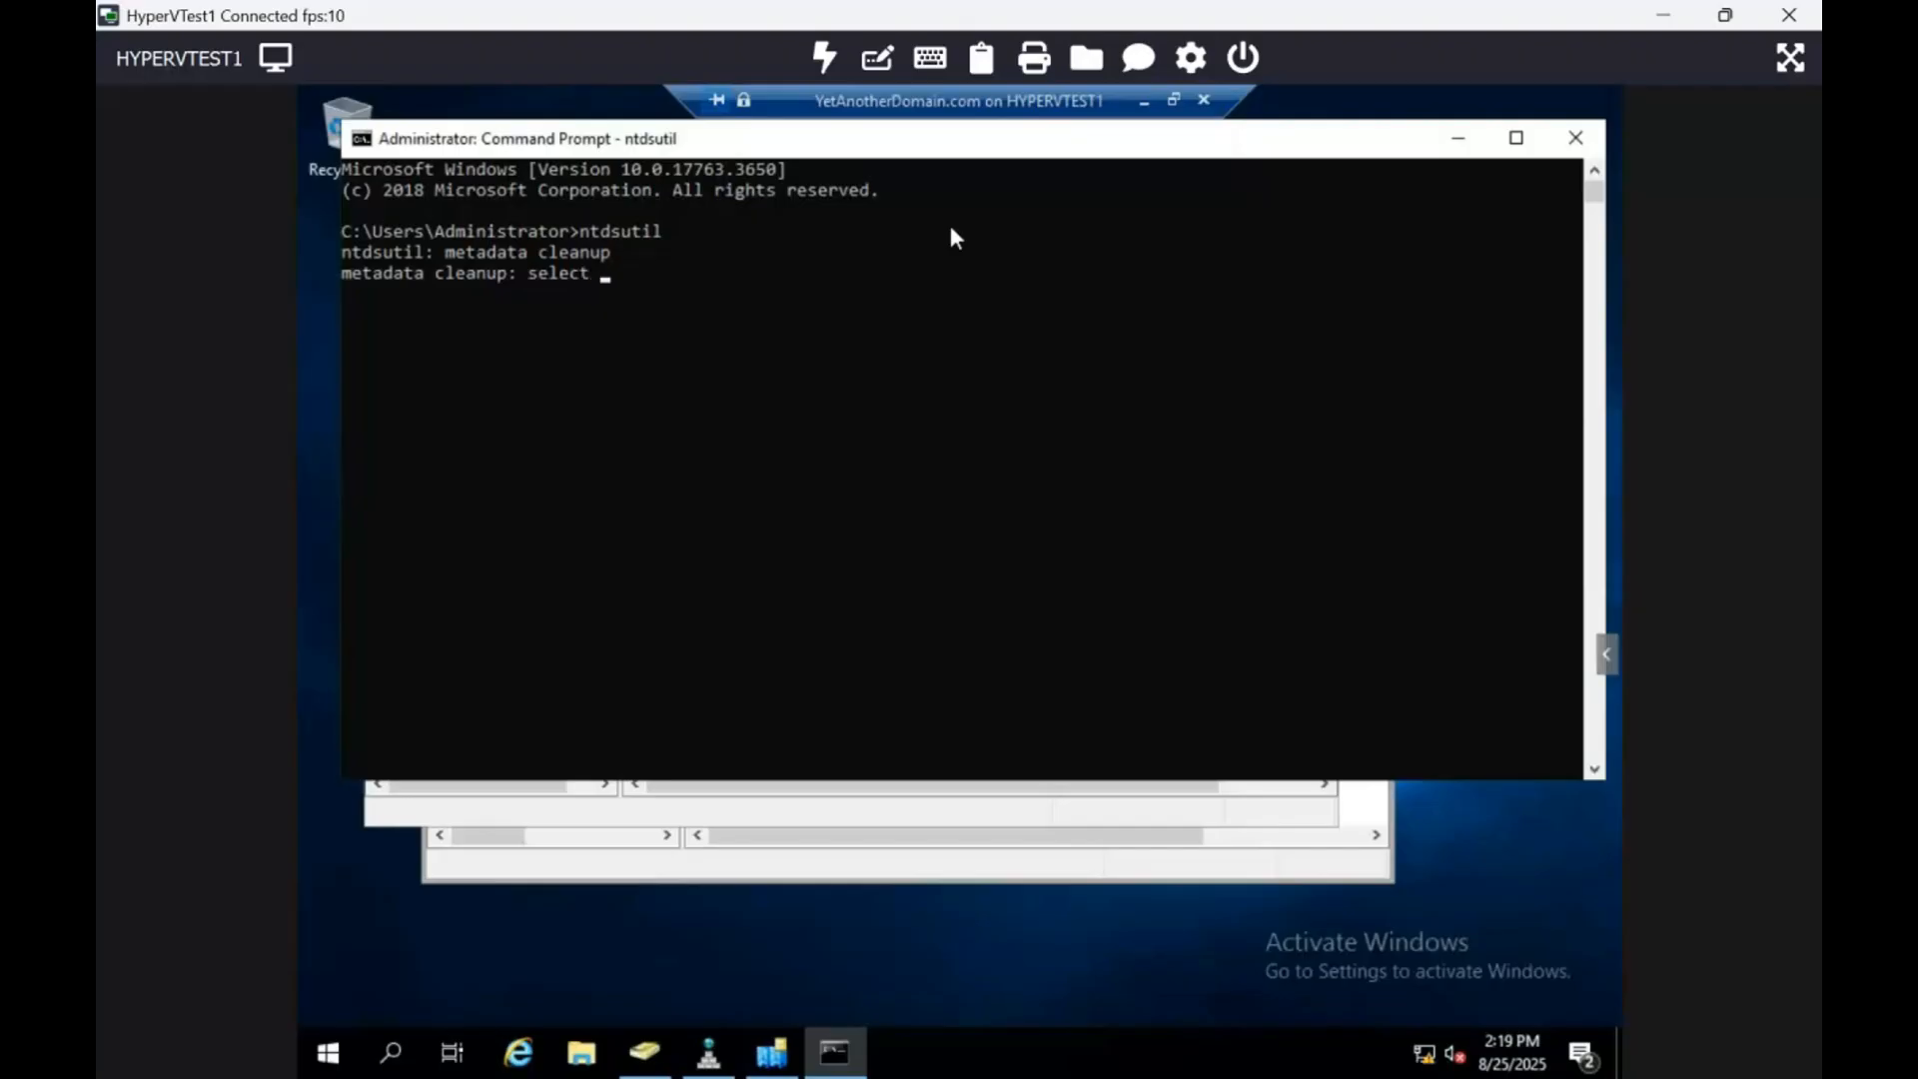
pyautogui.write('operation target')
pyautogui.press('Return')
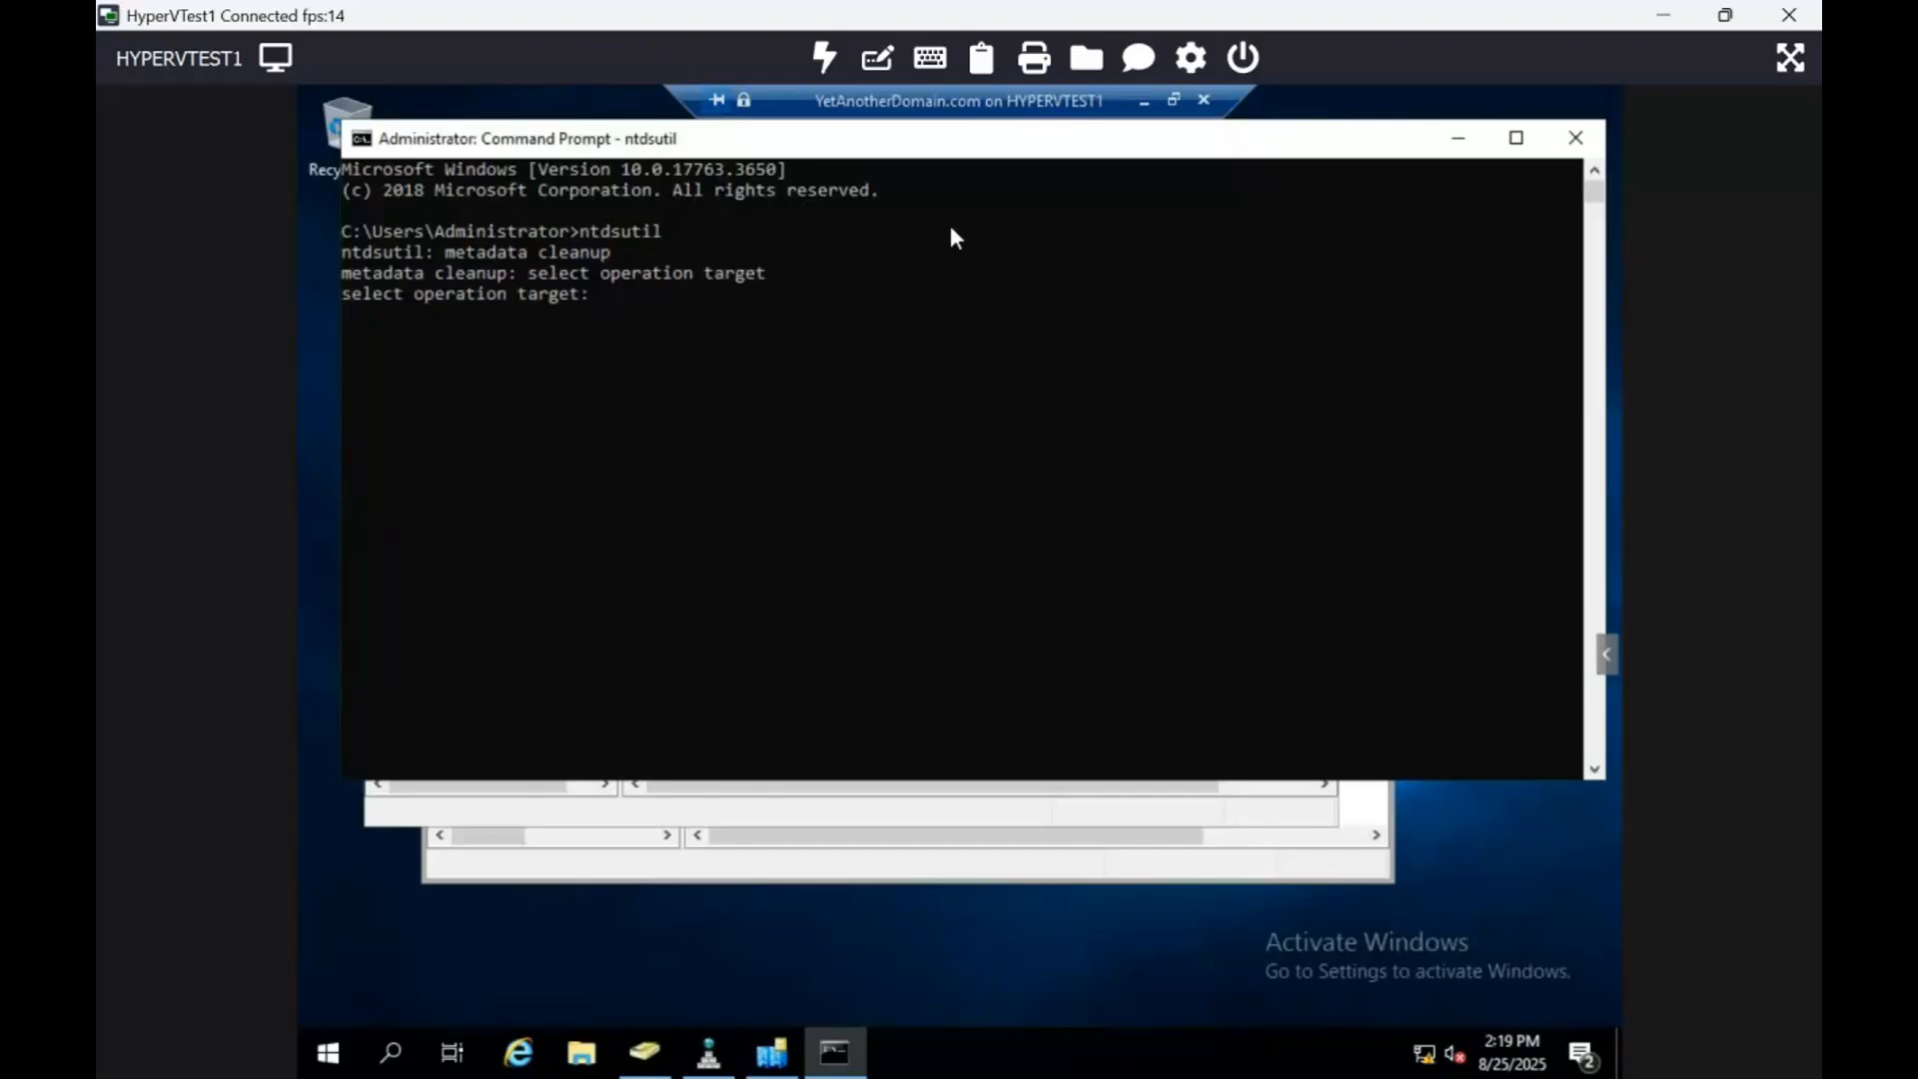
pyautogui.write('connections')
pyautogui.press('Return')
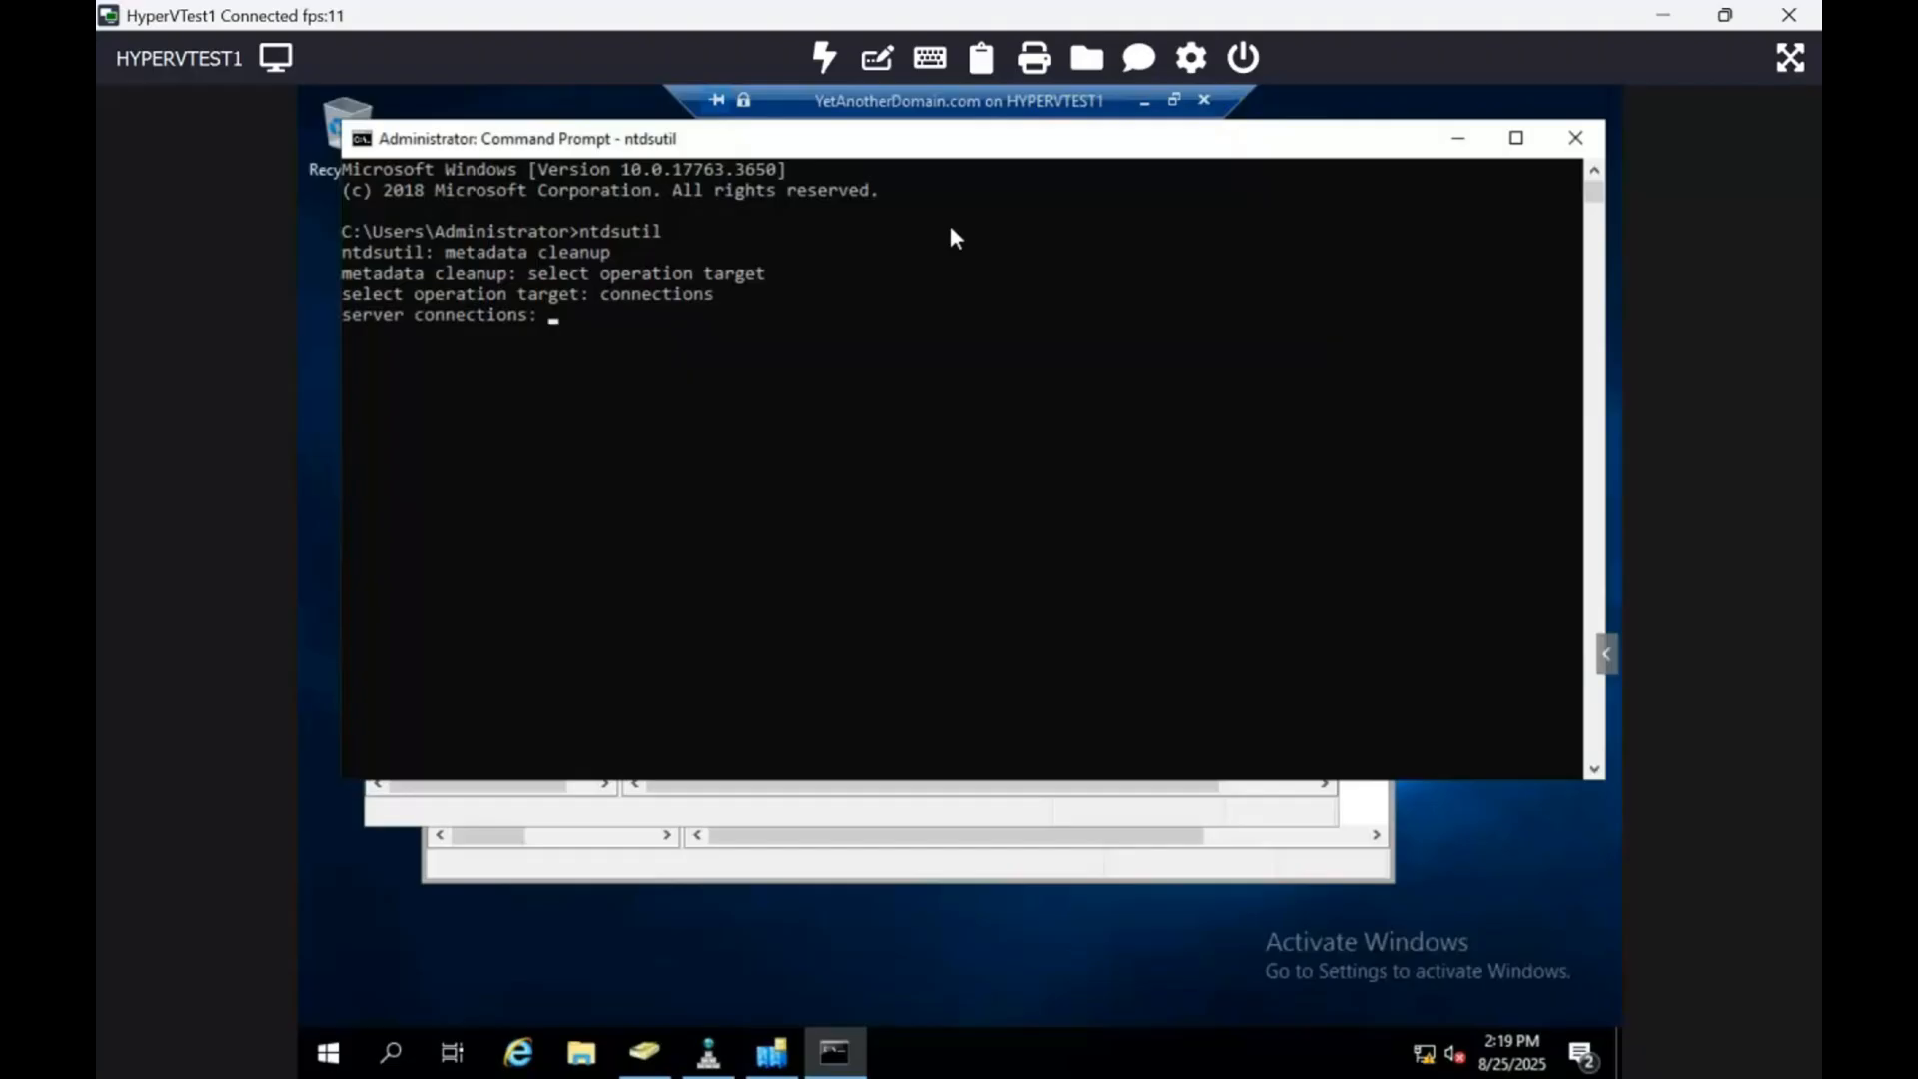
pyautogui.write('connect to domain ye')
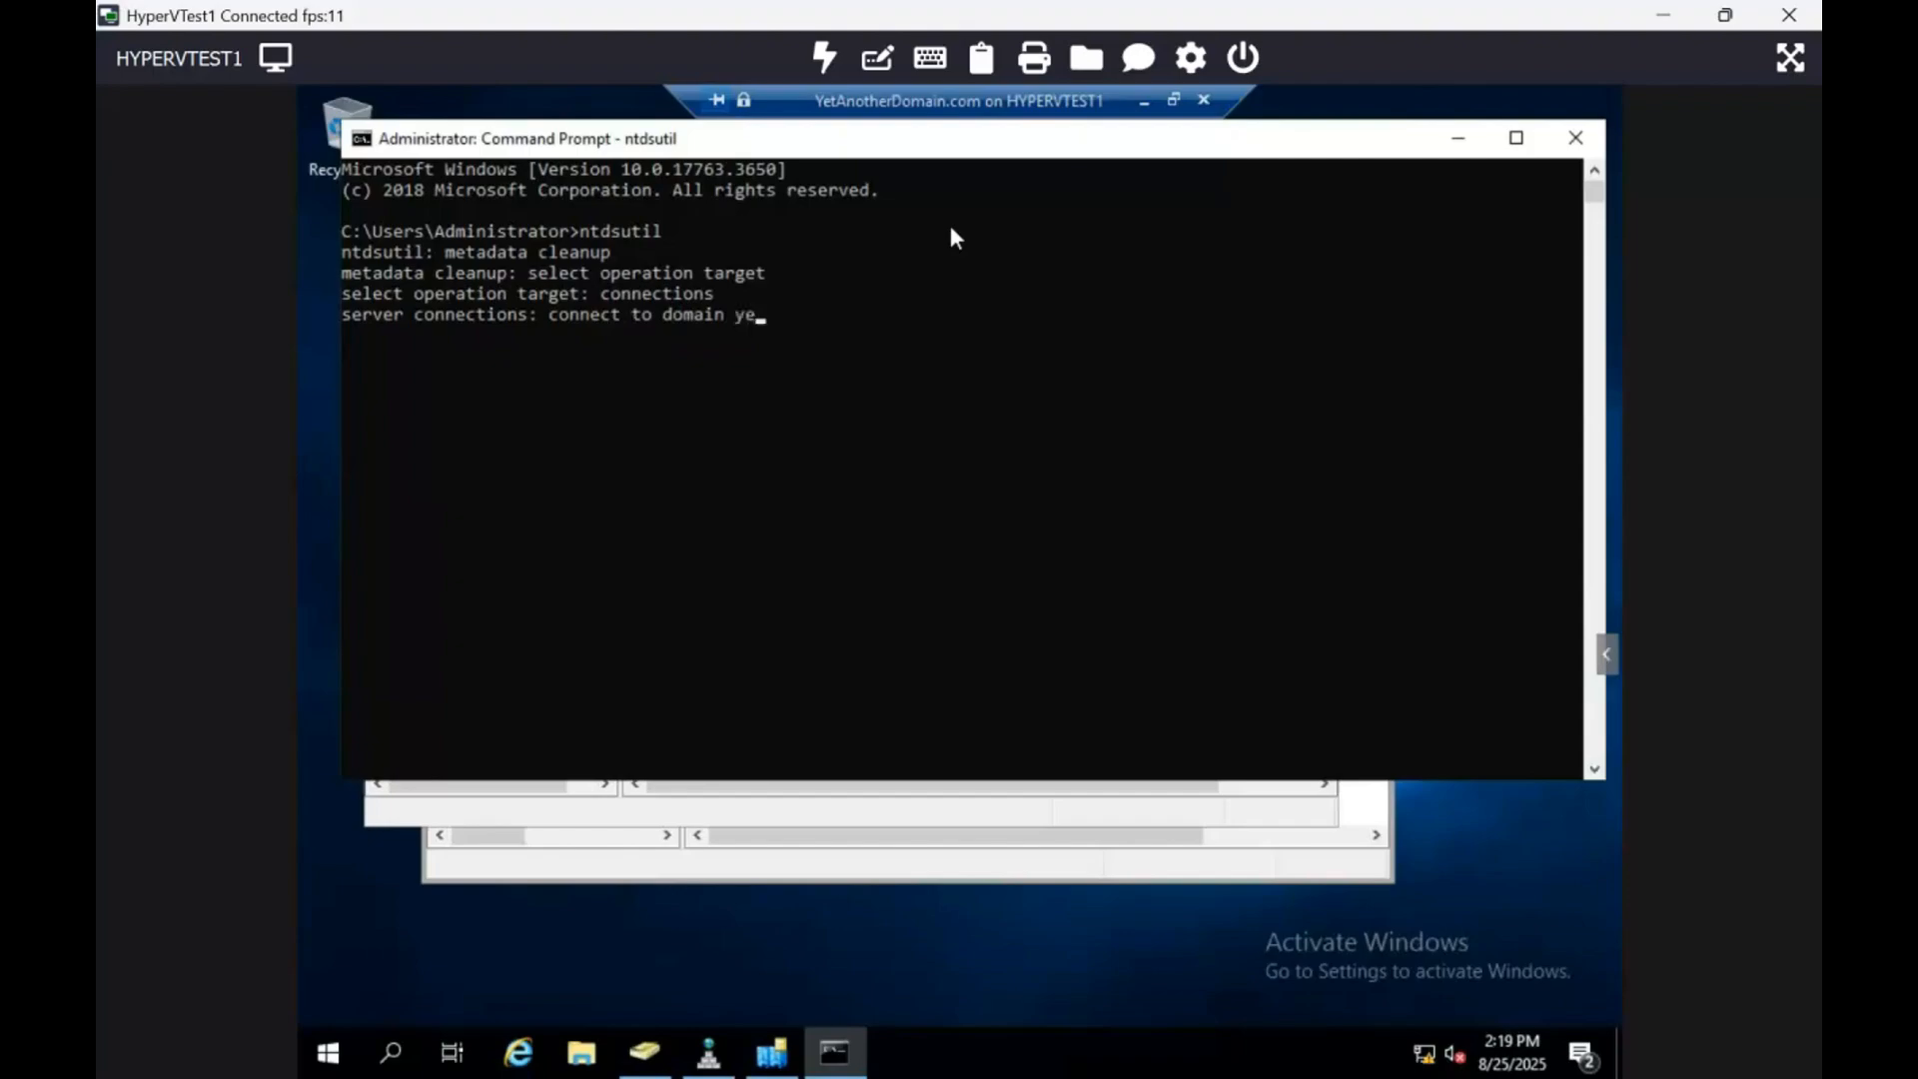
pyautogui.write('tanotherdomain.com')
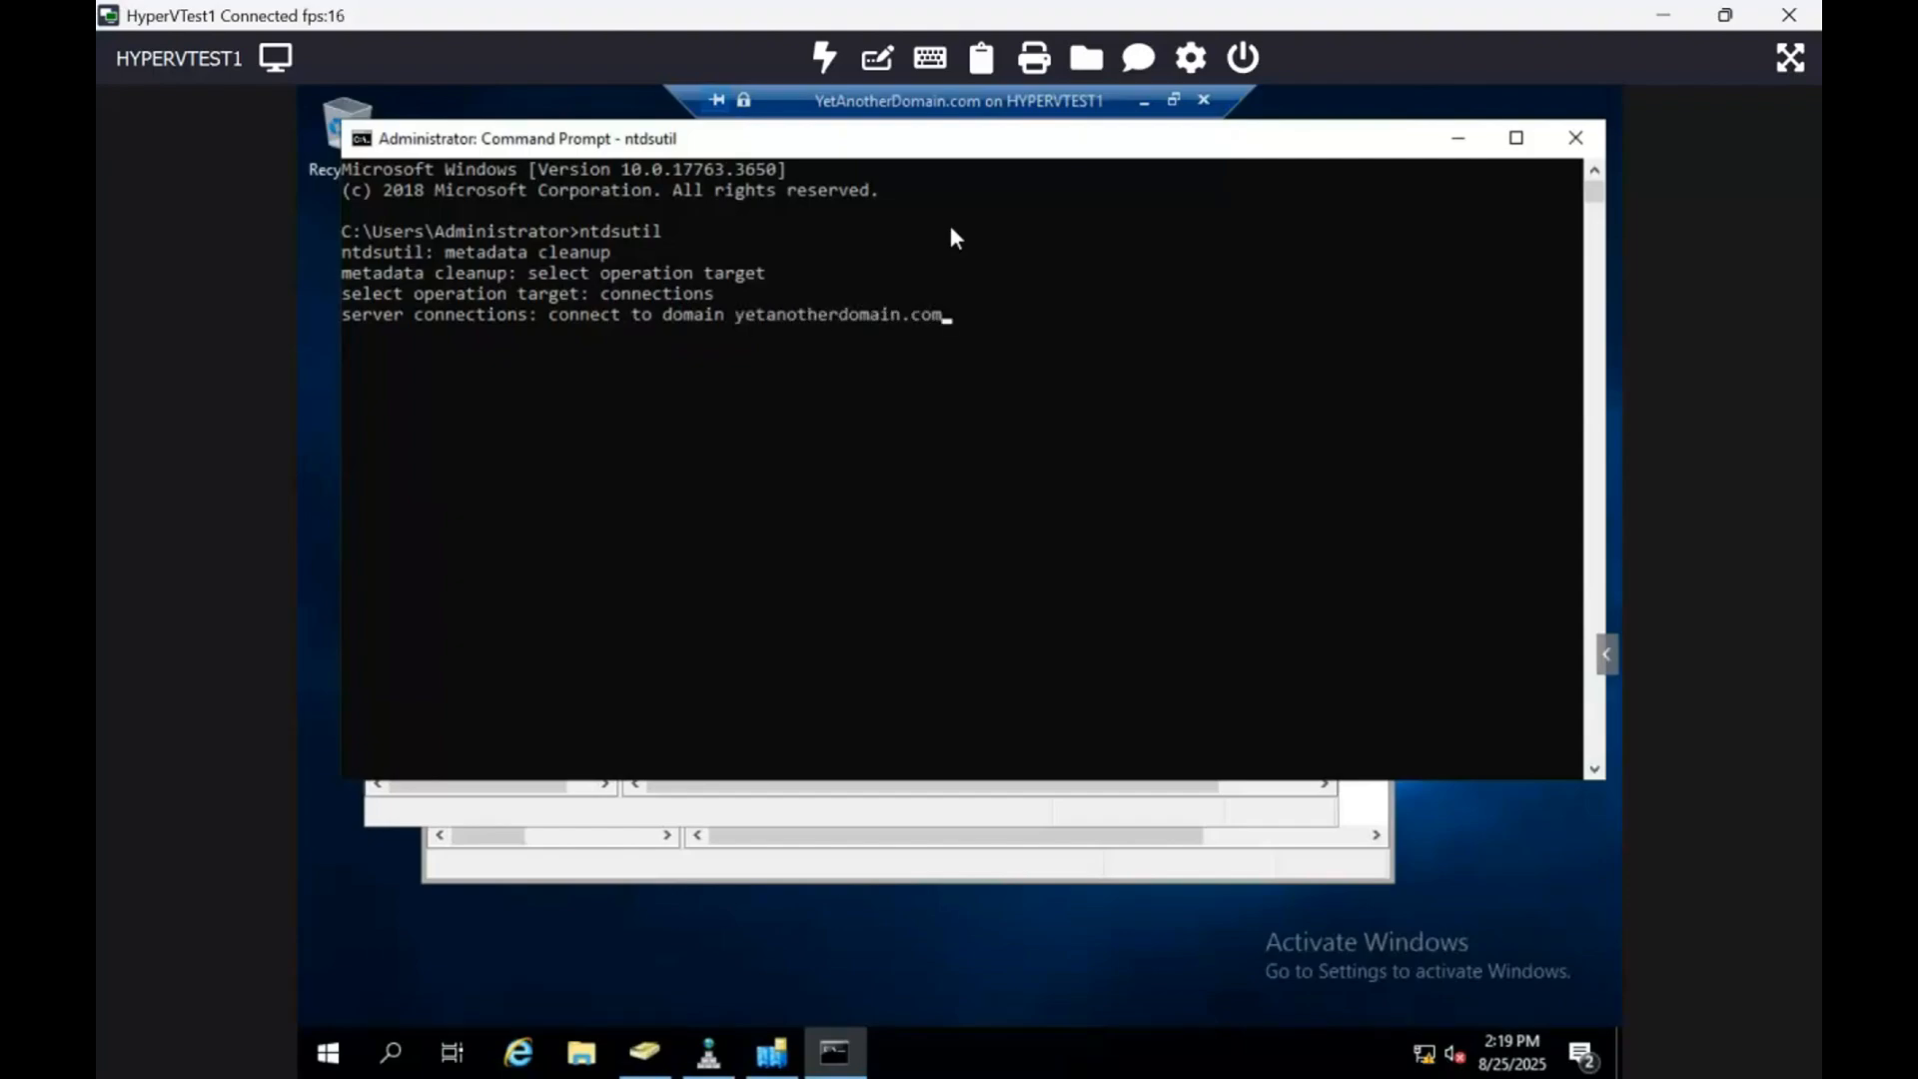
pyautogui.press('Return')
pyautogui.click(941, 239)
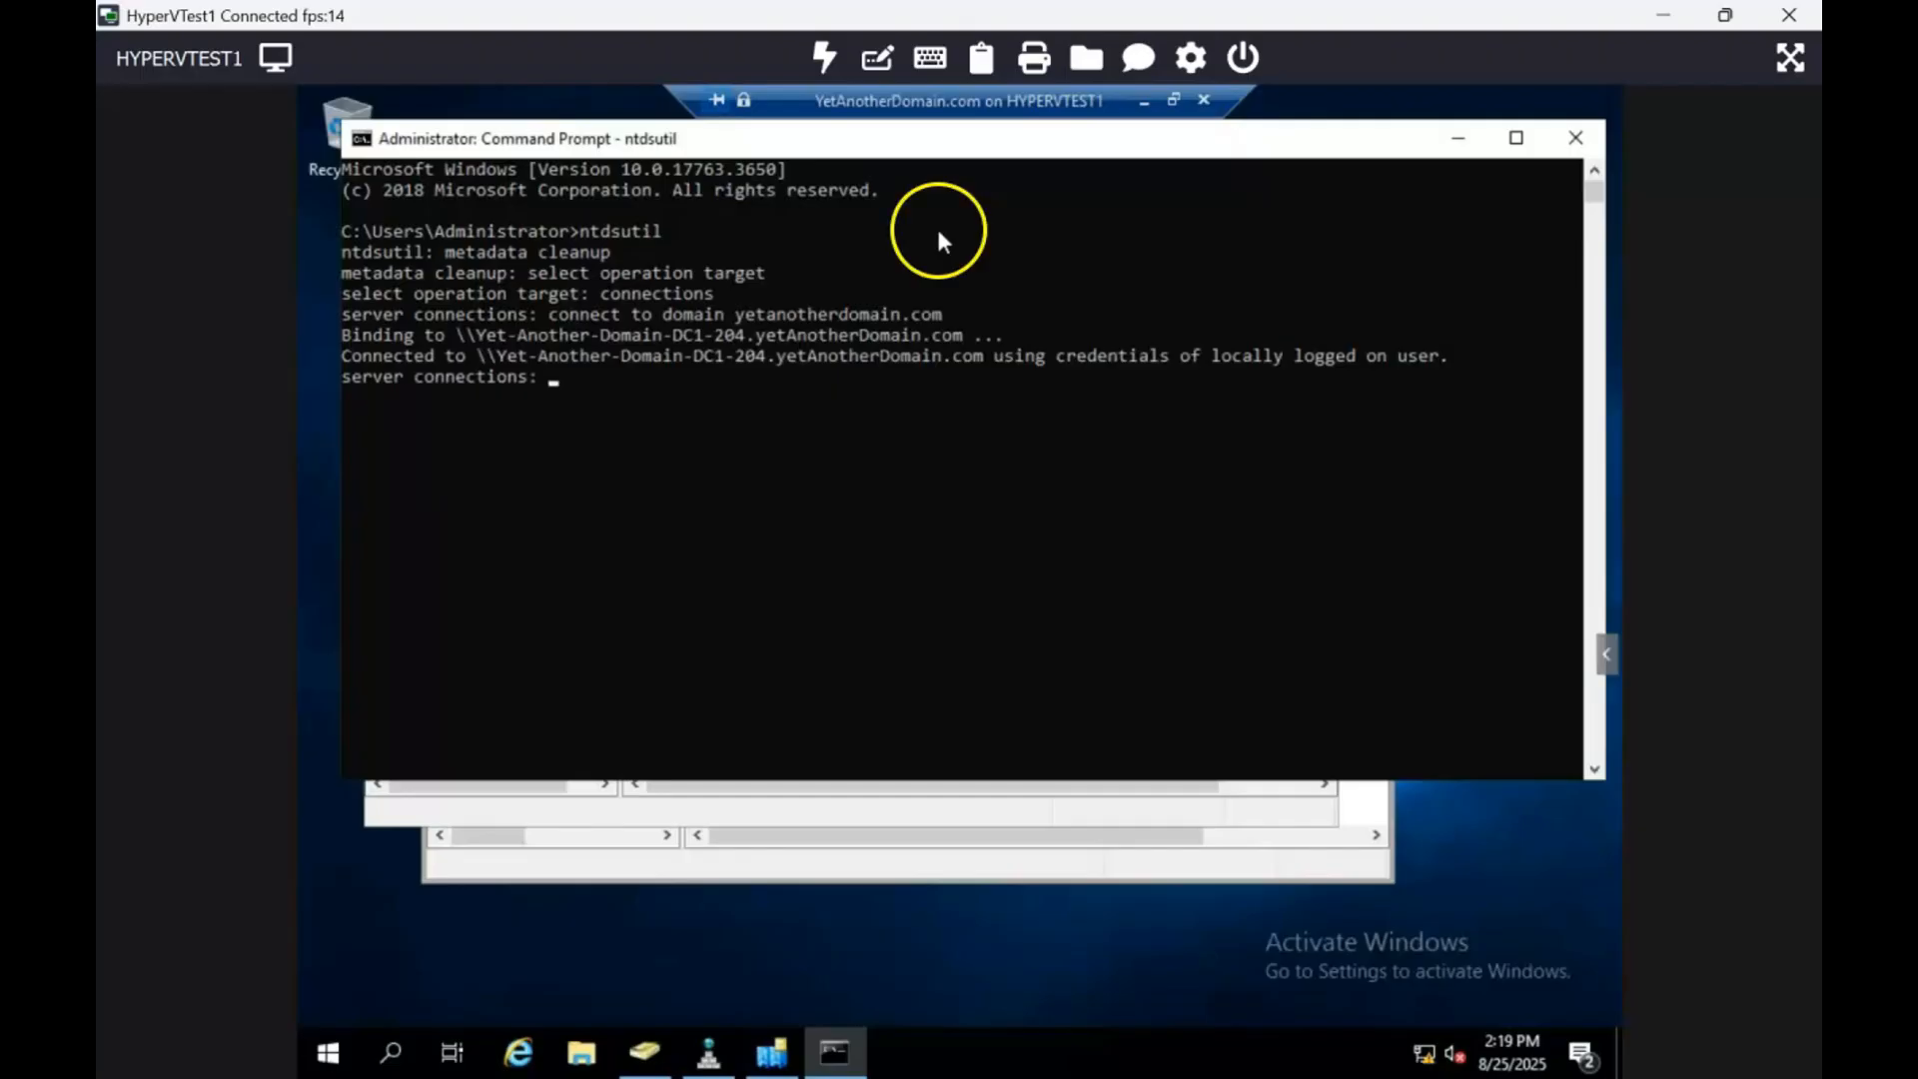
pyautogui.click(755, 398)
pyautogui.write('quit')
pyautogui.press('Return')
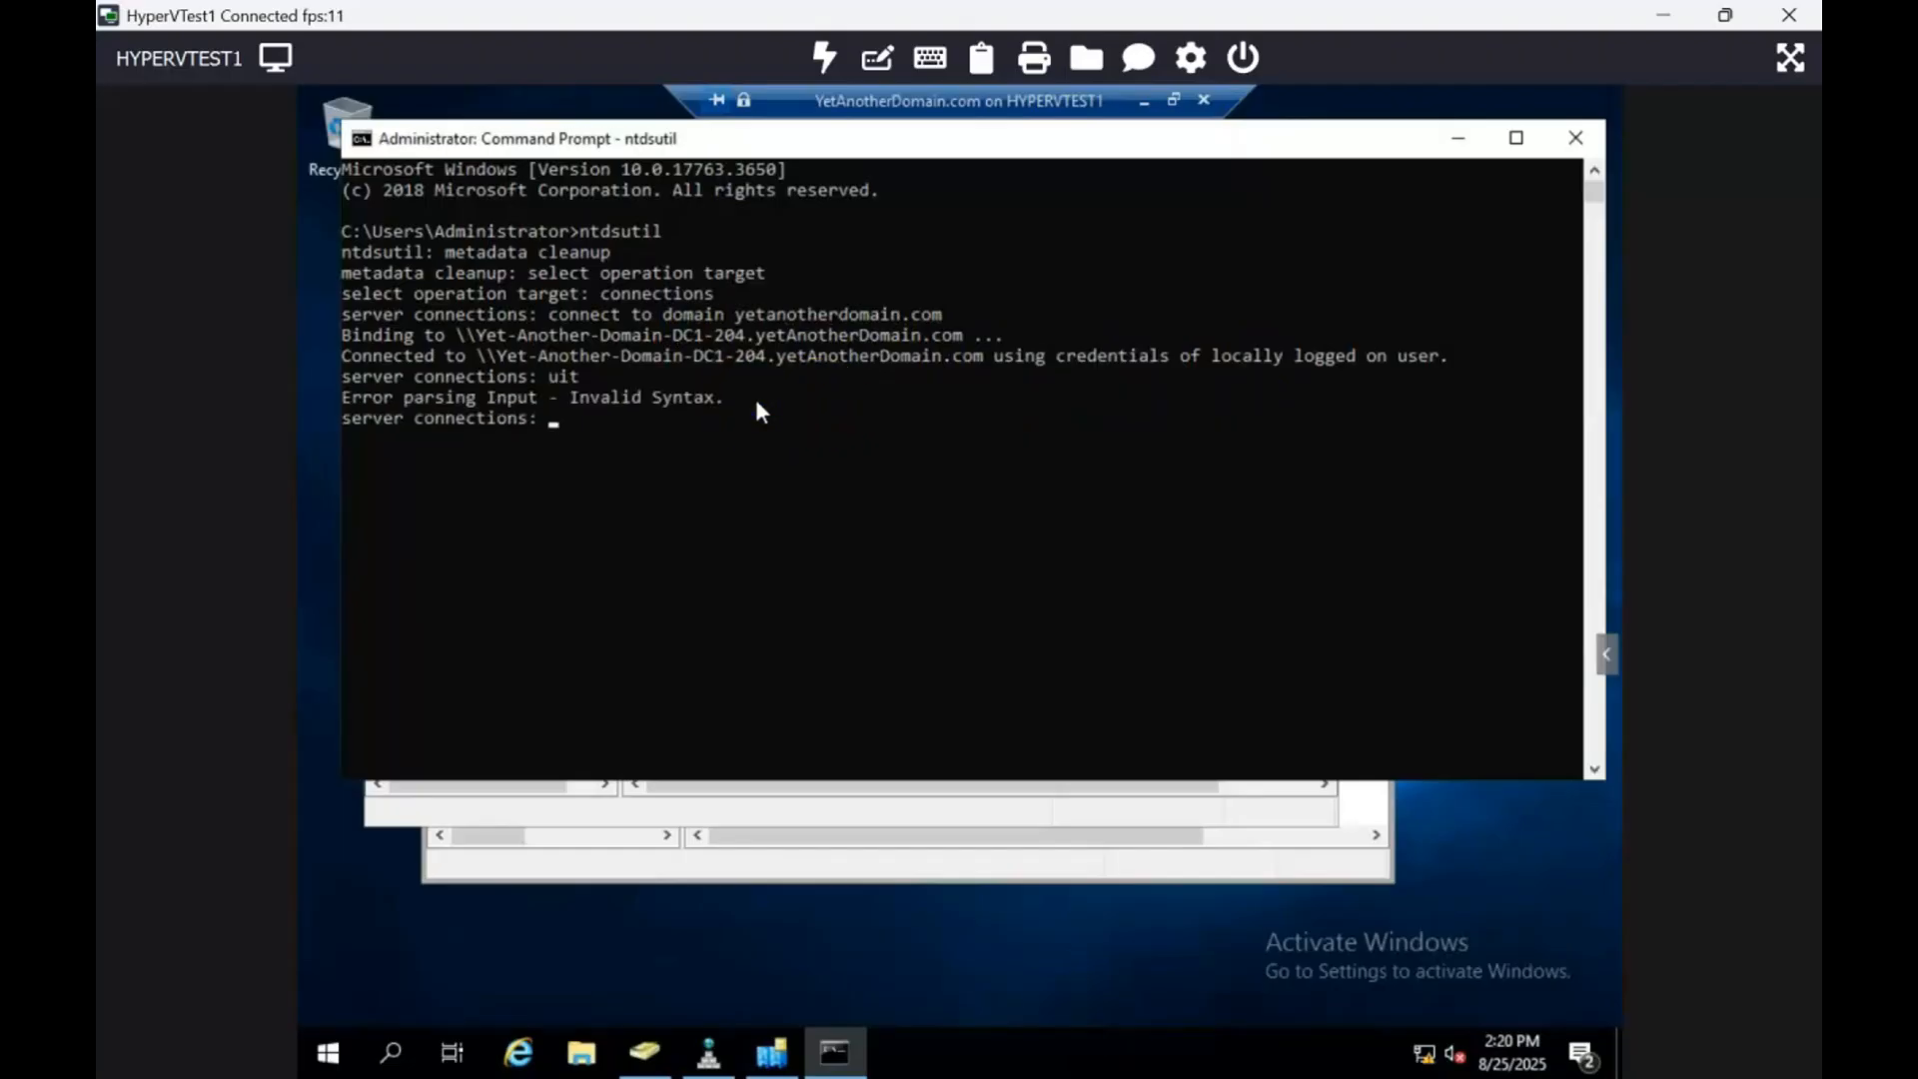
pyautogui.write('quit')
pyautogui.press('Return')
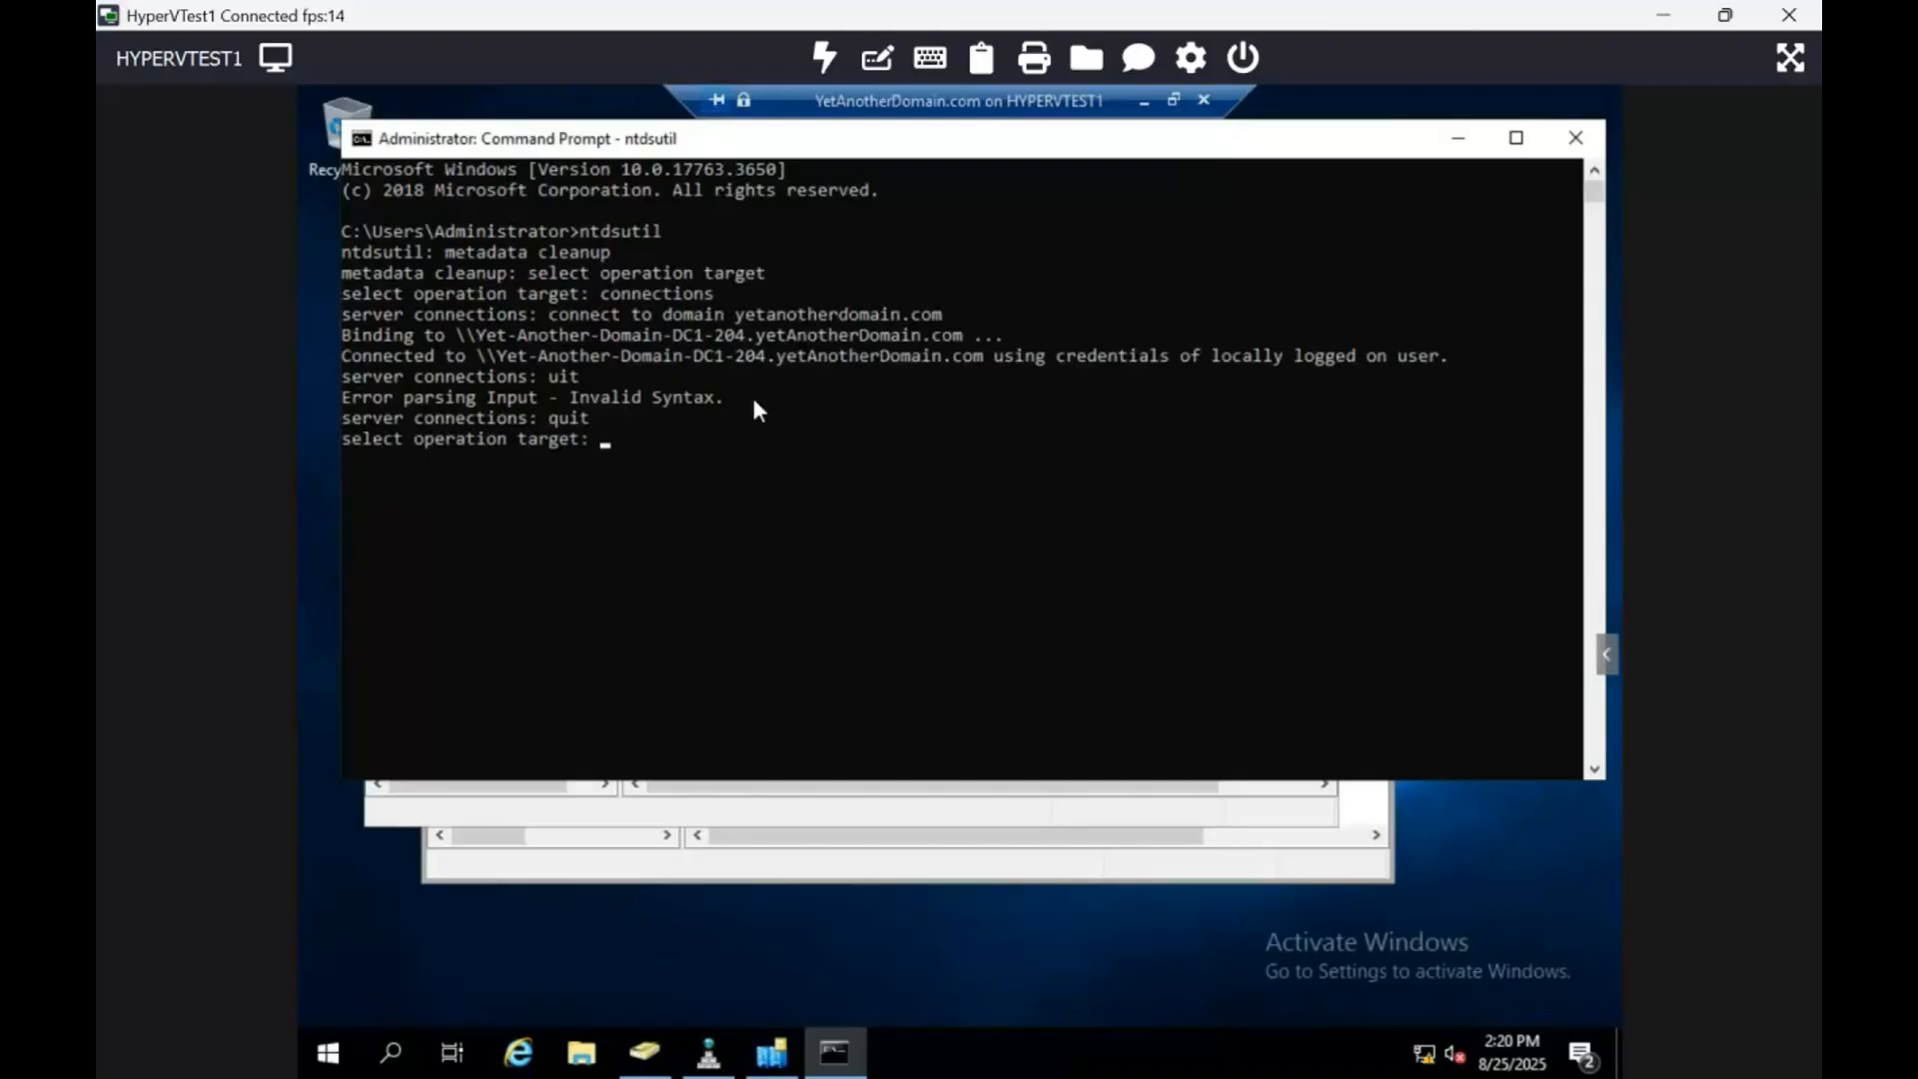
# Step: List the forest's domains and select domain 1, yetAnotherDomain
pyautogui.write('list domains')
pyautogui.press('Return')
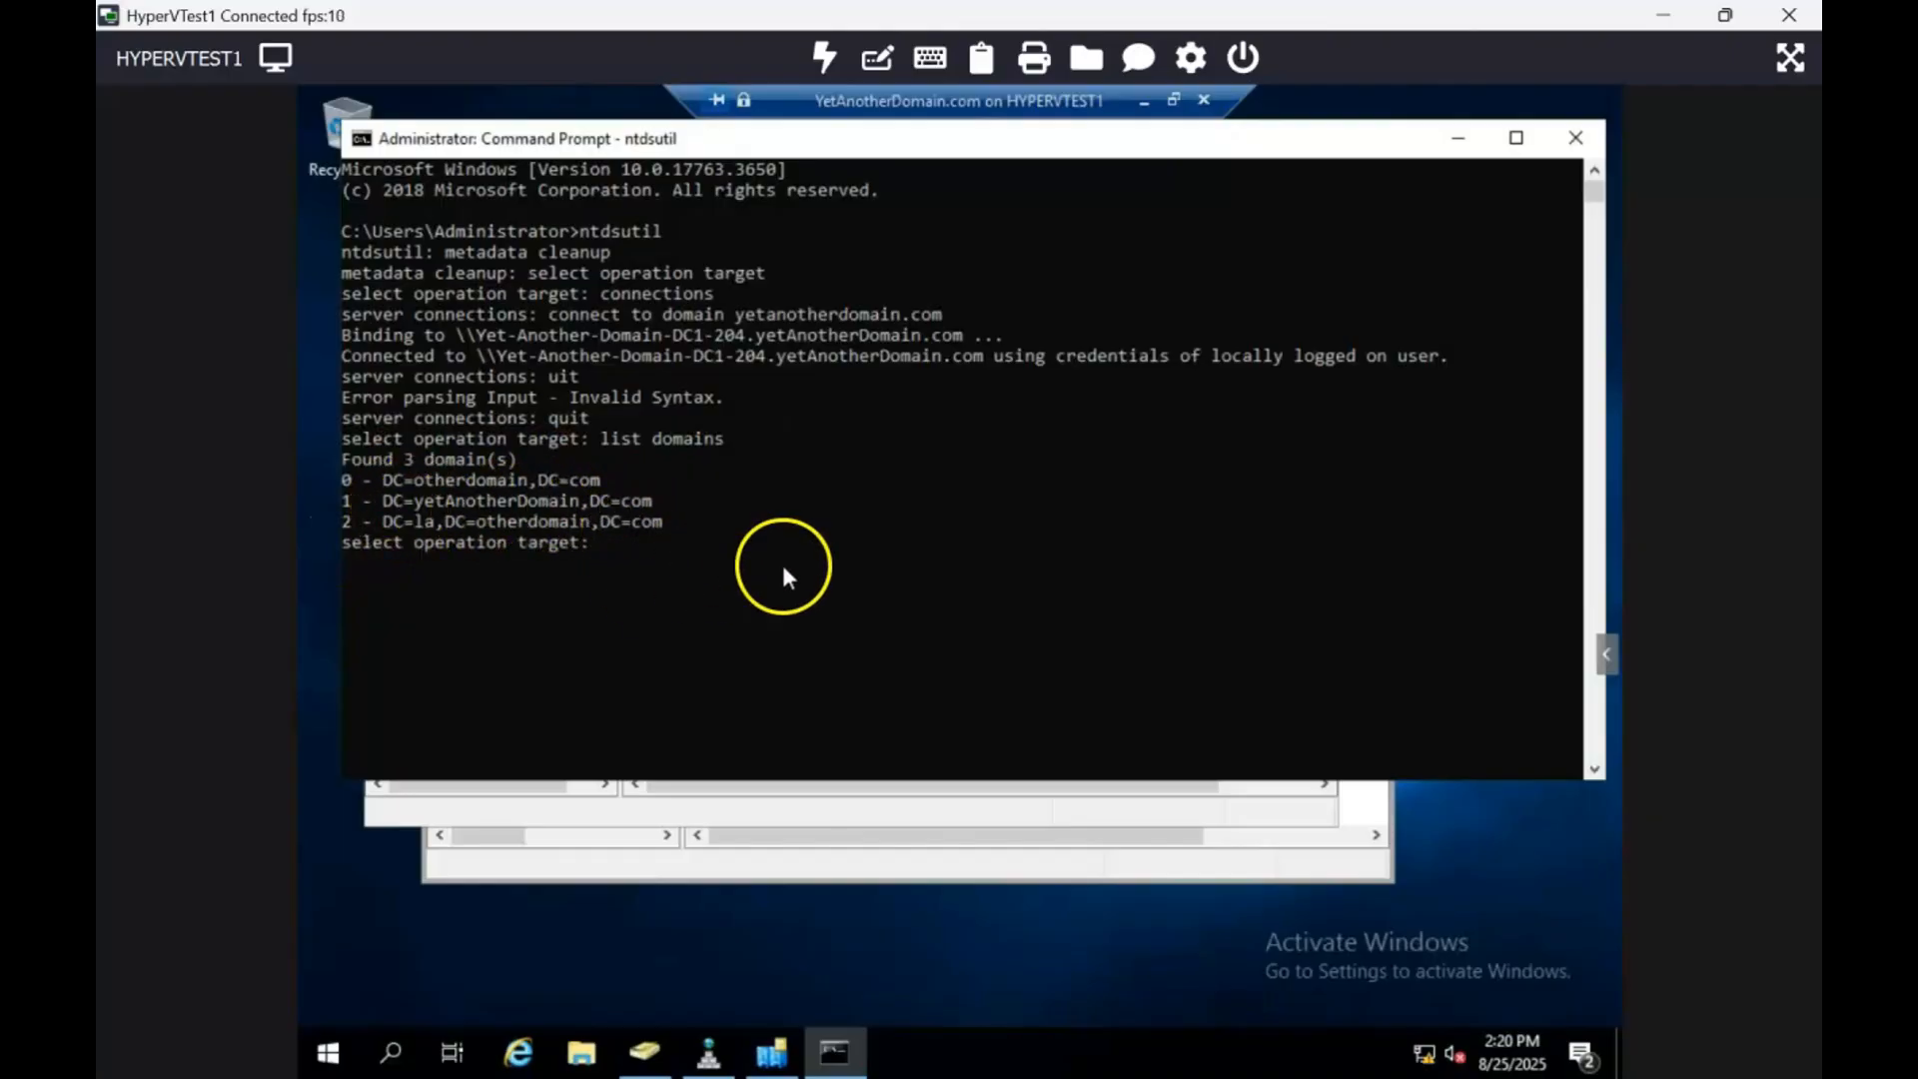
pyautogui.write('select ')
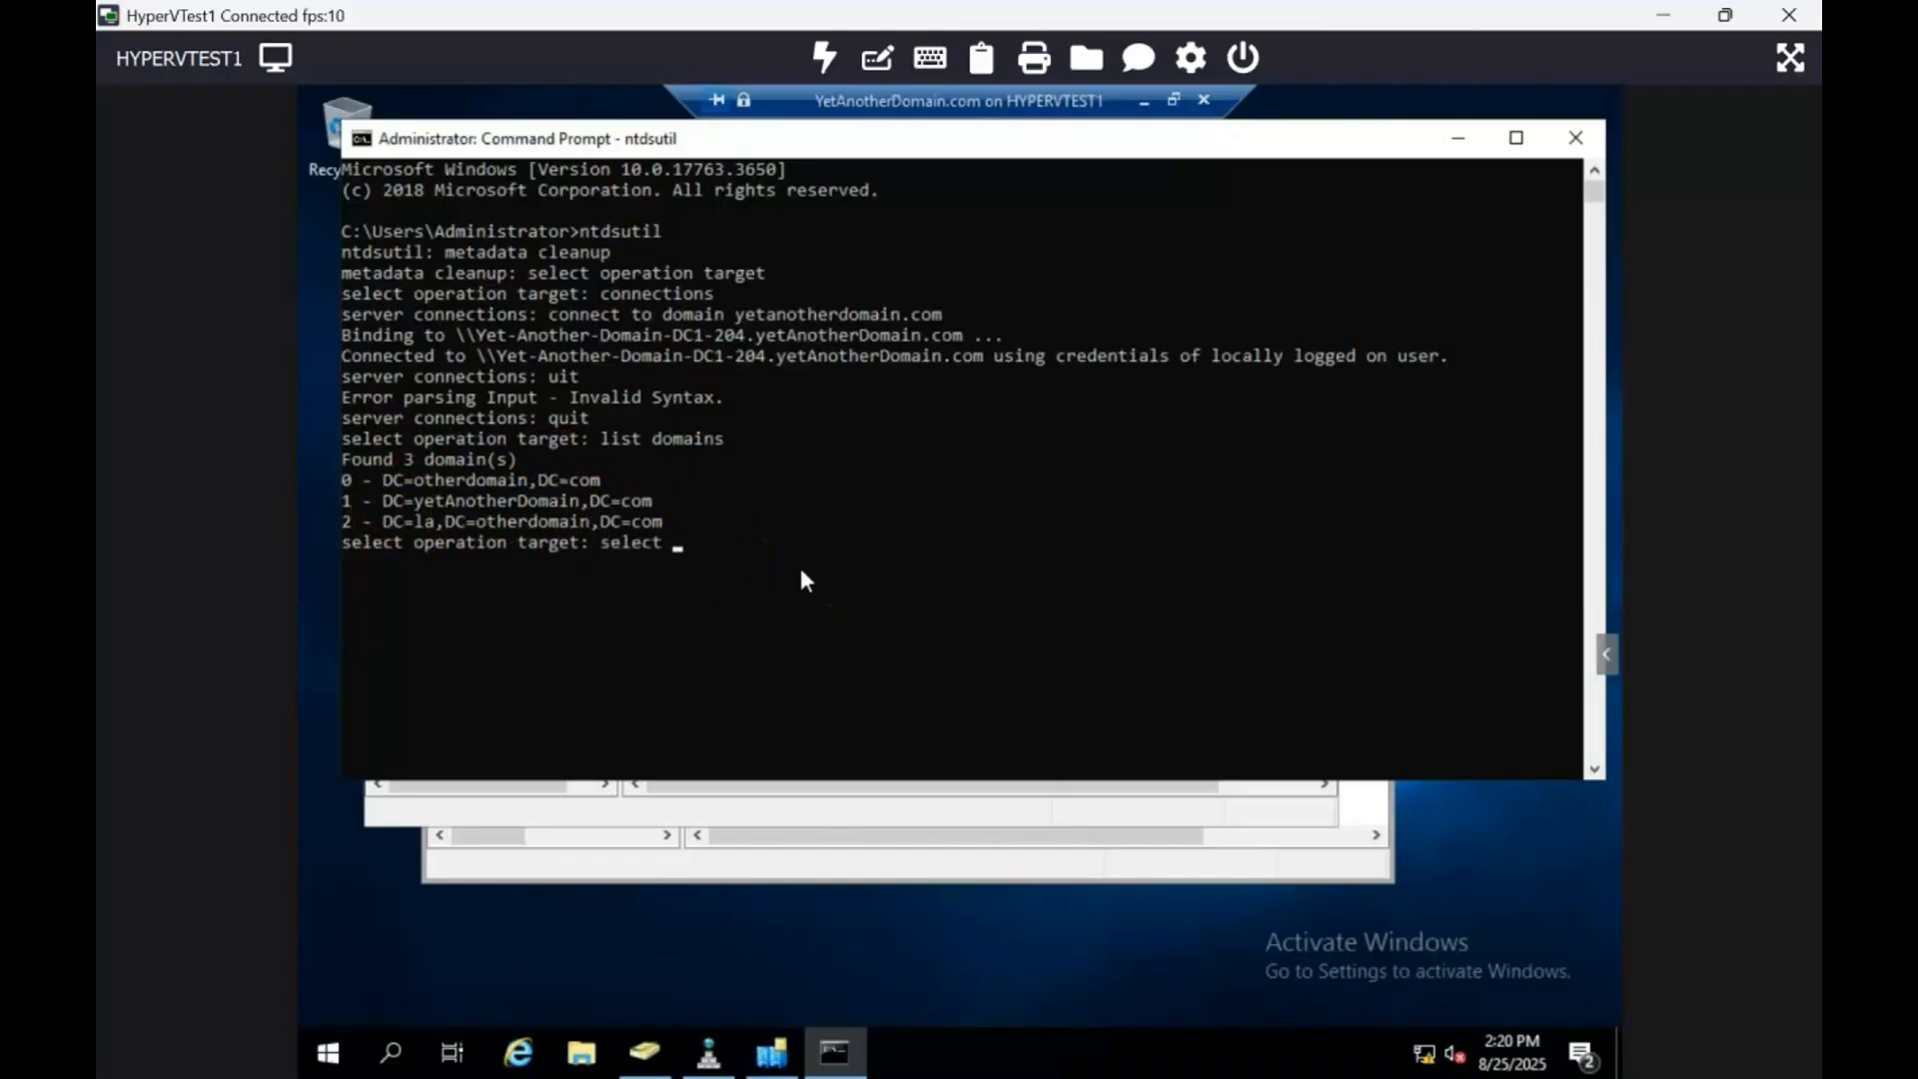
pyautogui.write('domain')
pyautogui.write('1')
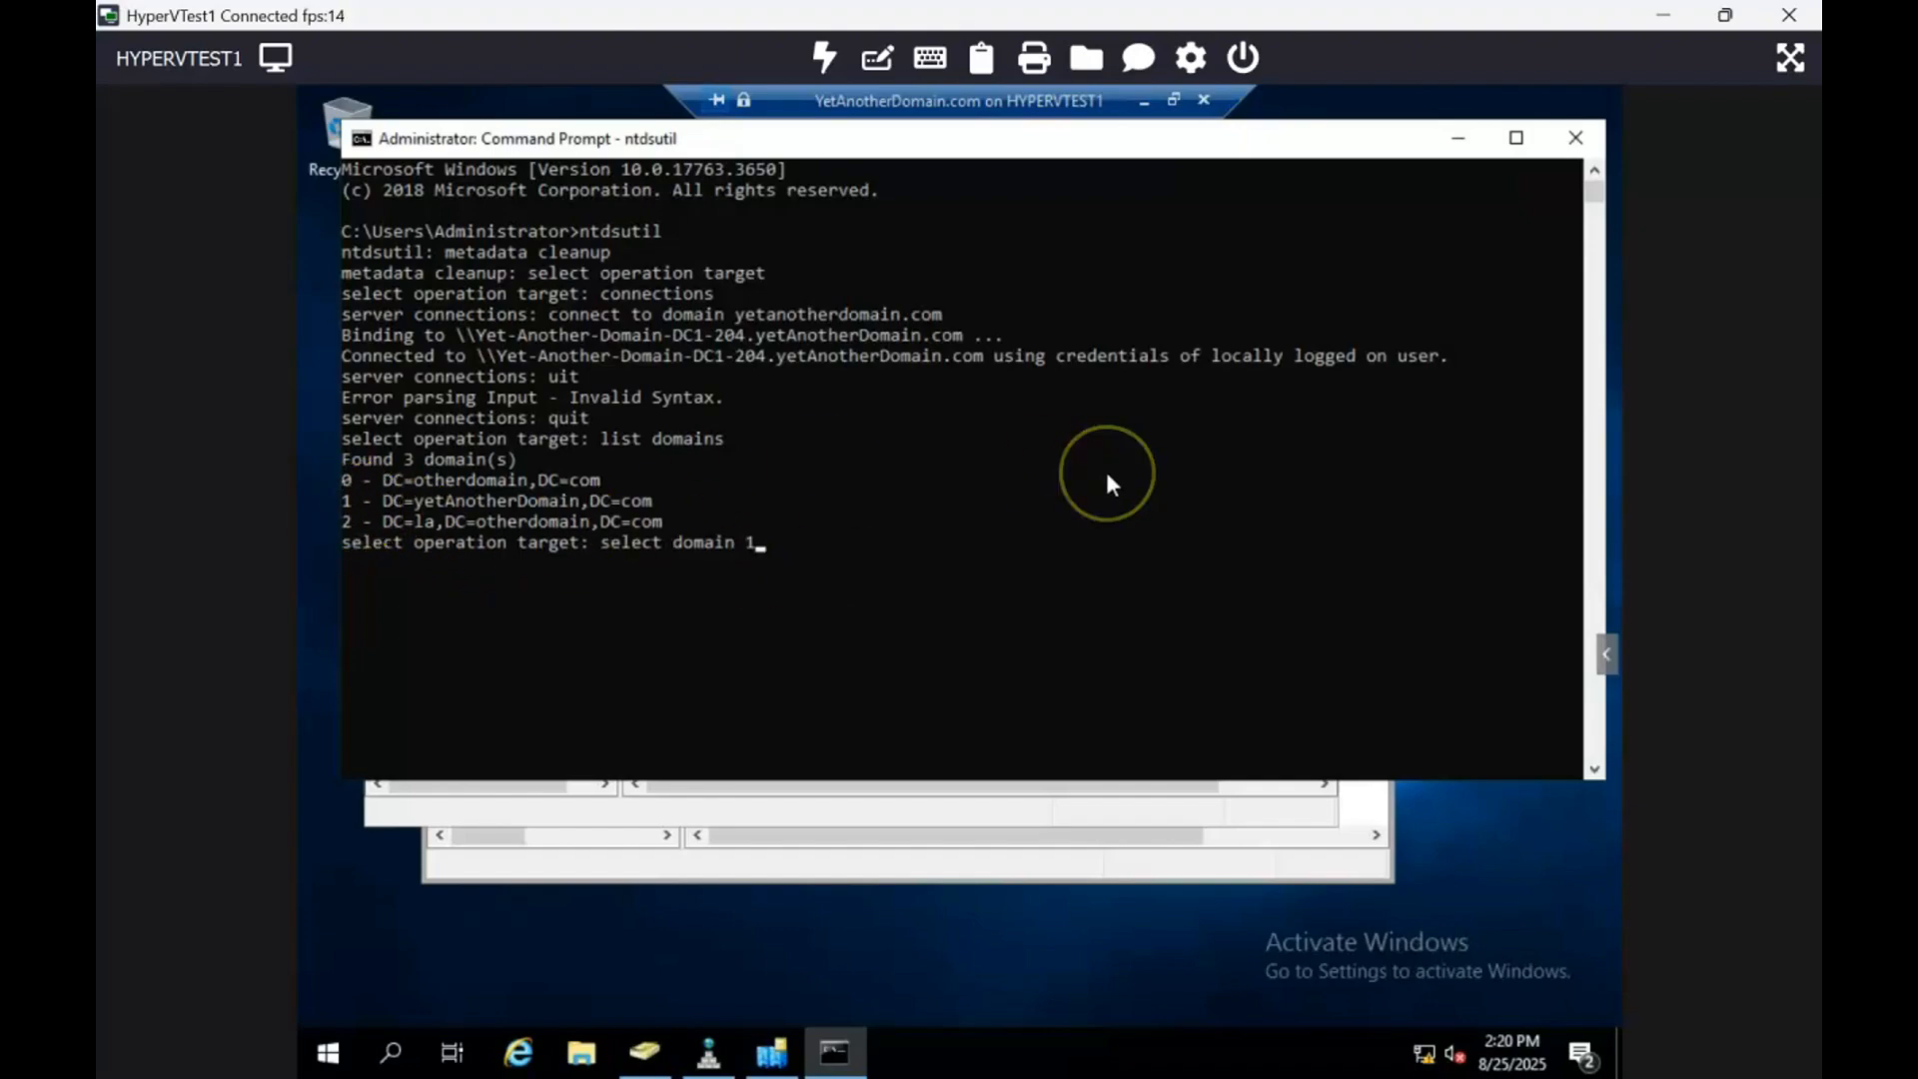
pyautogui.press('Return')
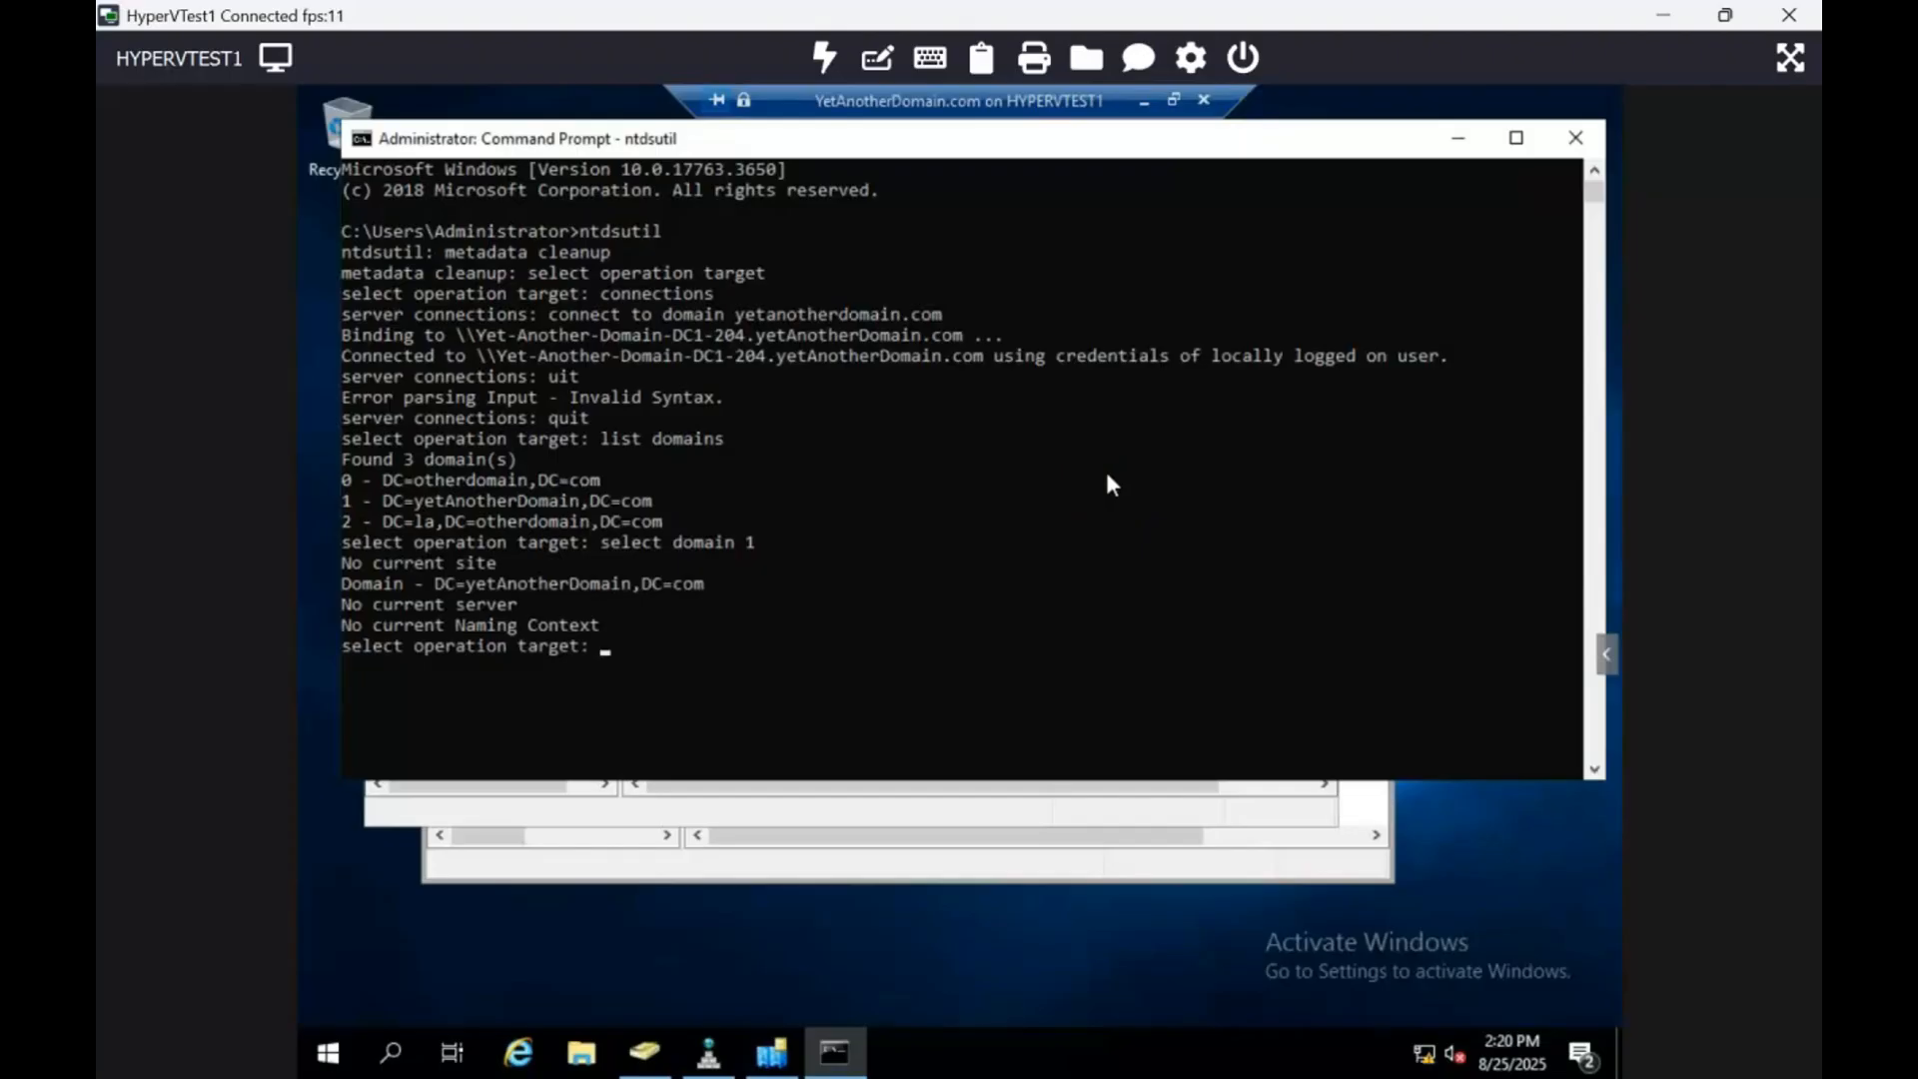
# Step: List sites, select site 0 (Default-First-Site-Name), and list the servers in that site
pyautogui.write('list sties')
pyautogui.press('BackSpace')
pyautogui.press('BackSpace')
pyautogui.press('BackSpace')
pyautogui.write('ites')
pyautogui.press('Return')
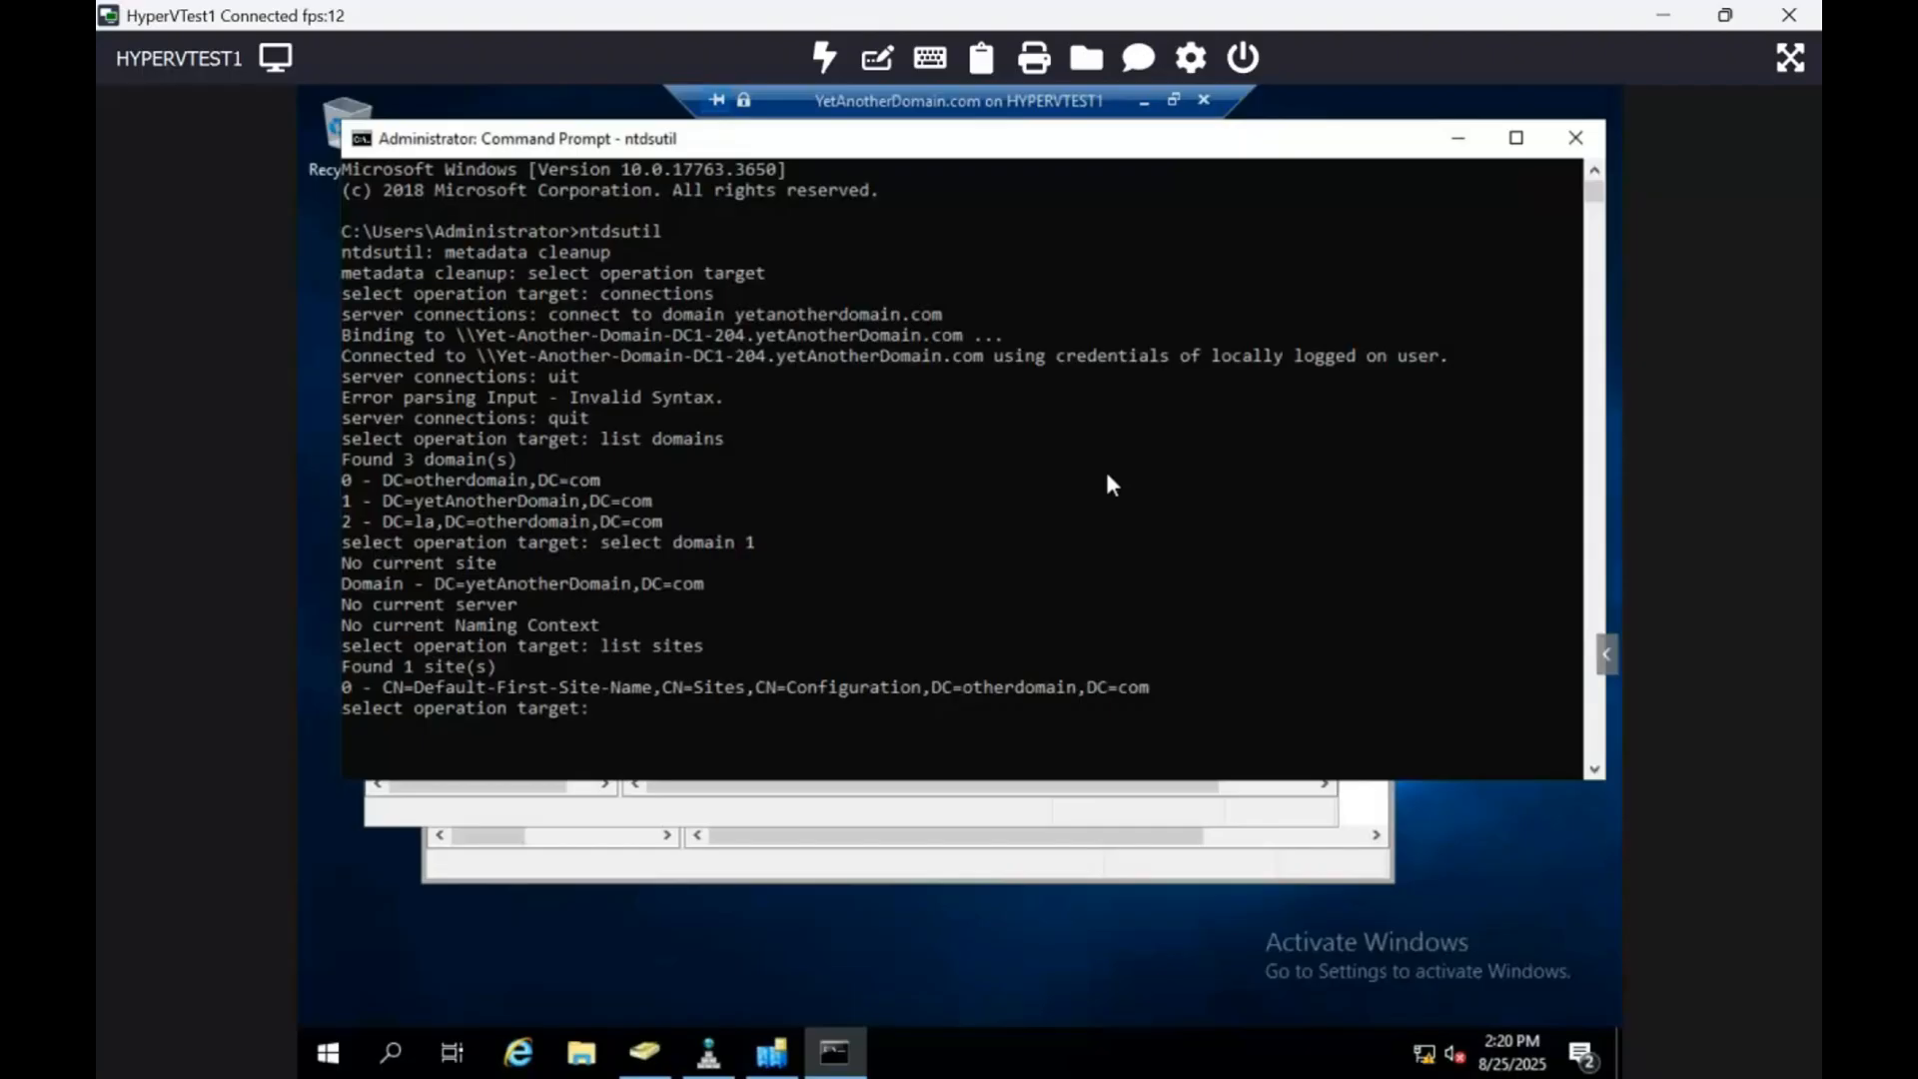
pyautogui.write('select site 0')
pyautogui.press('Return')
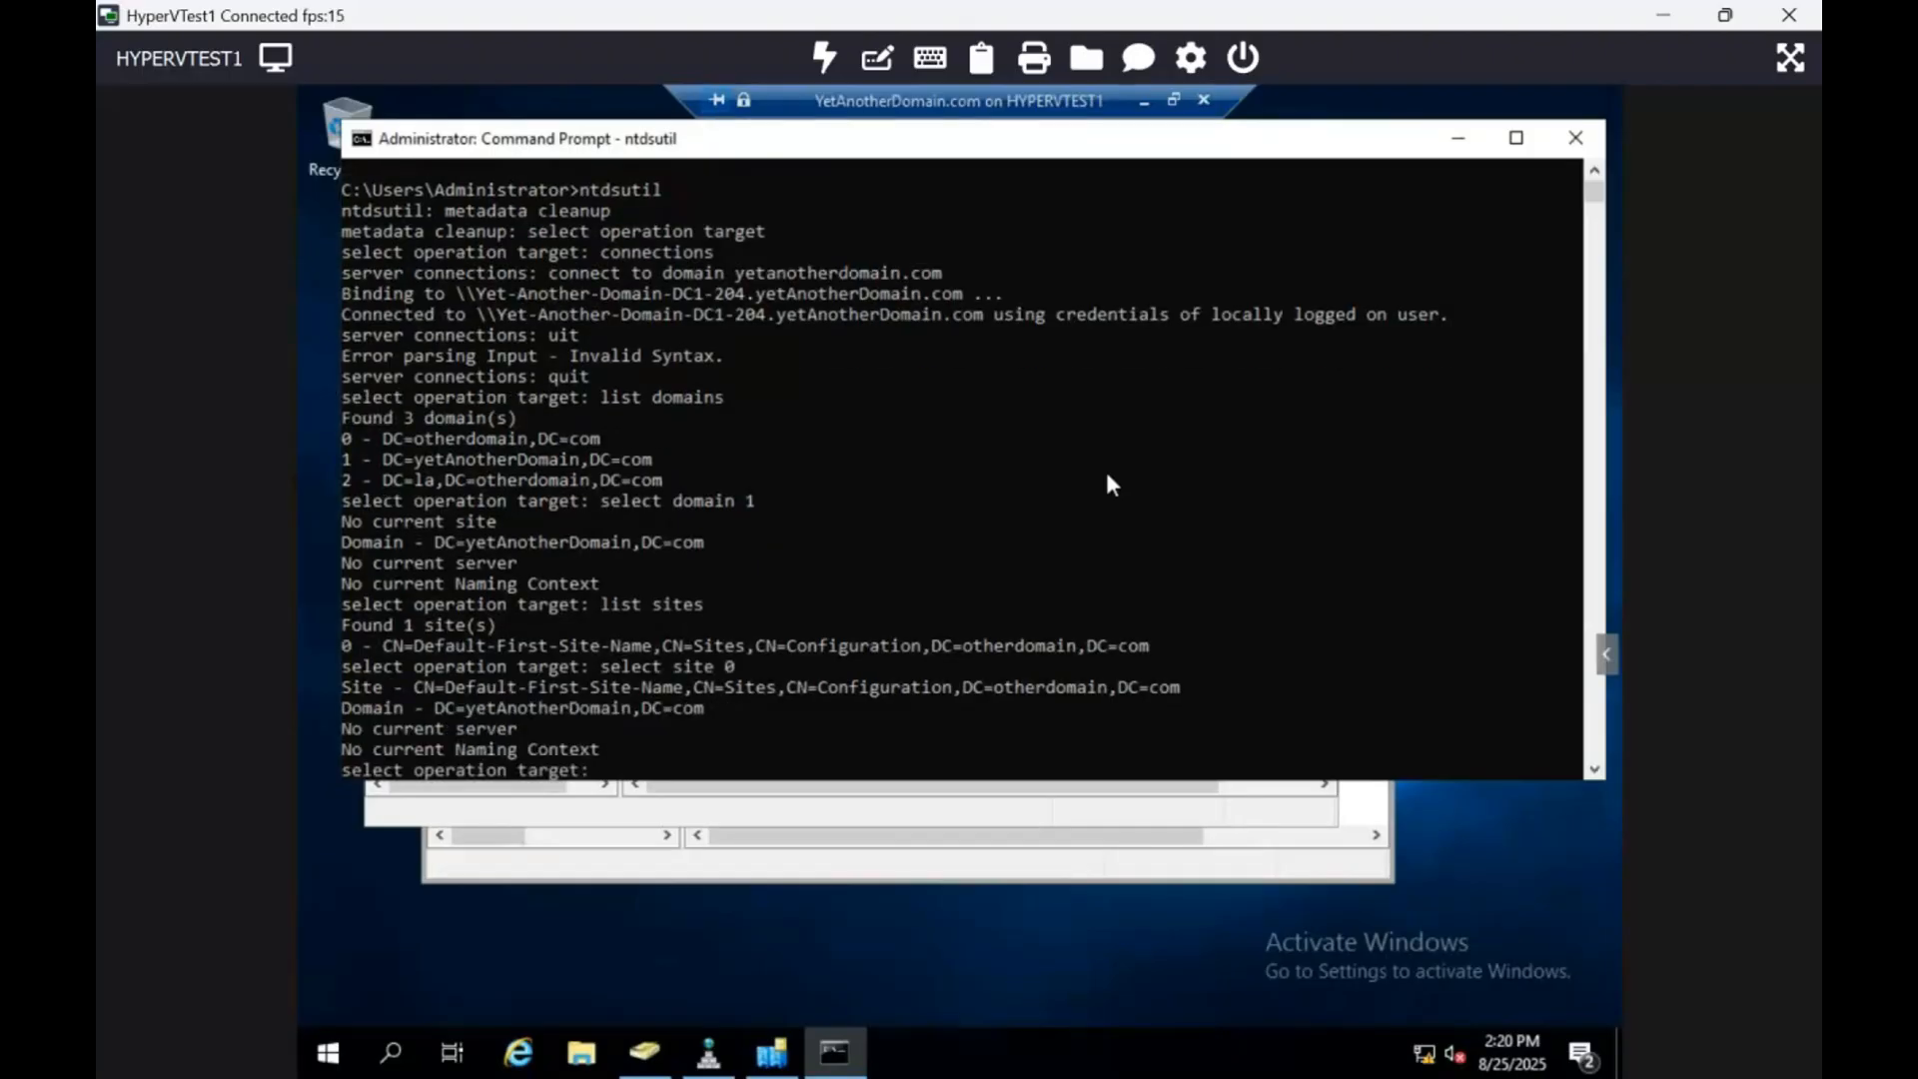
pyautogui.write('list servers in site')
pyautogui.press('Return')
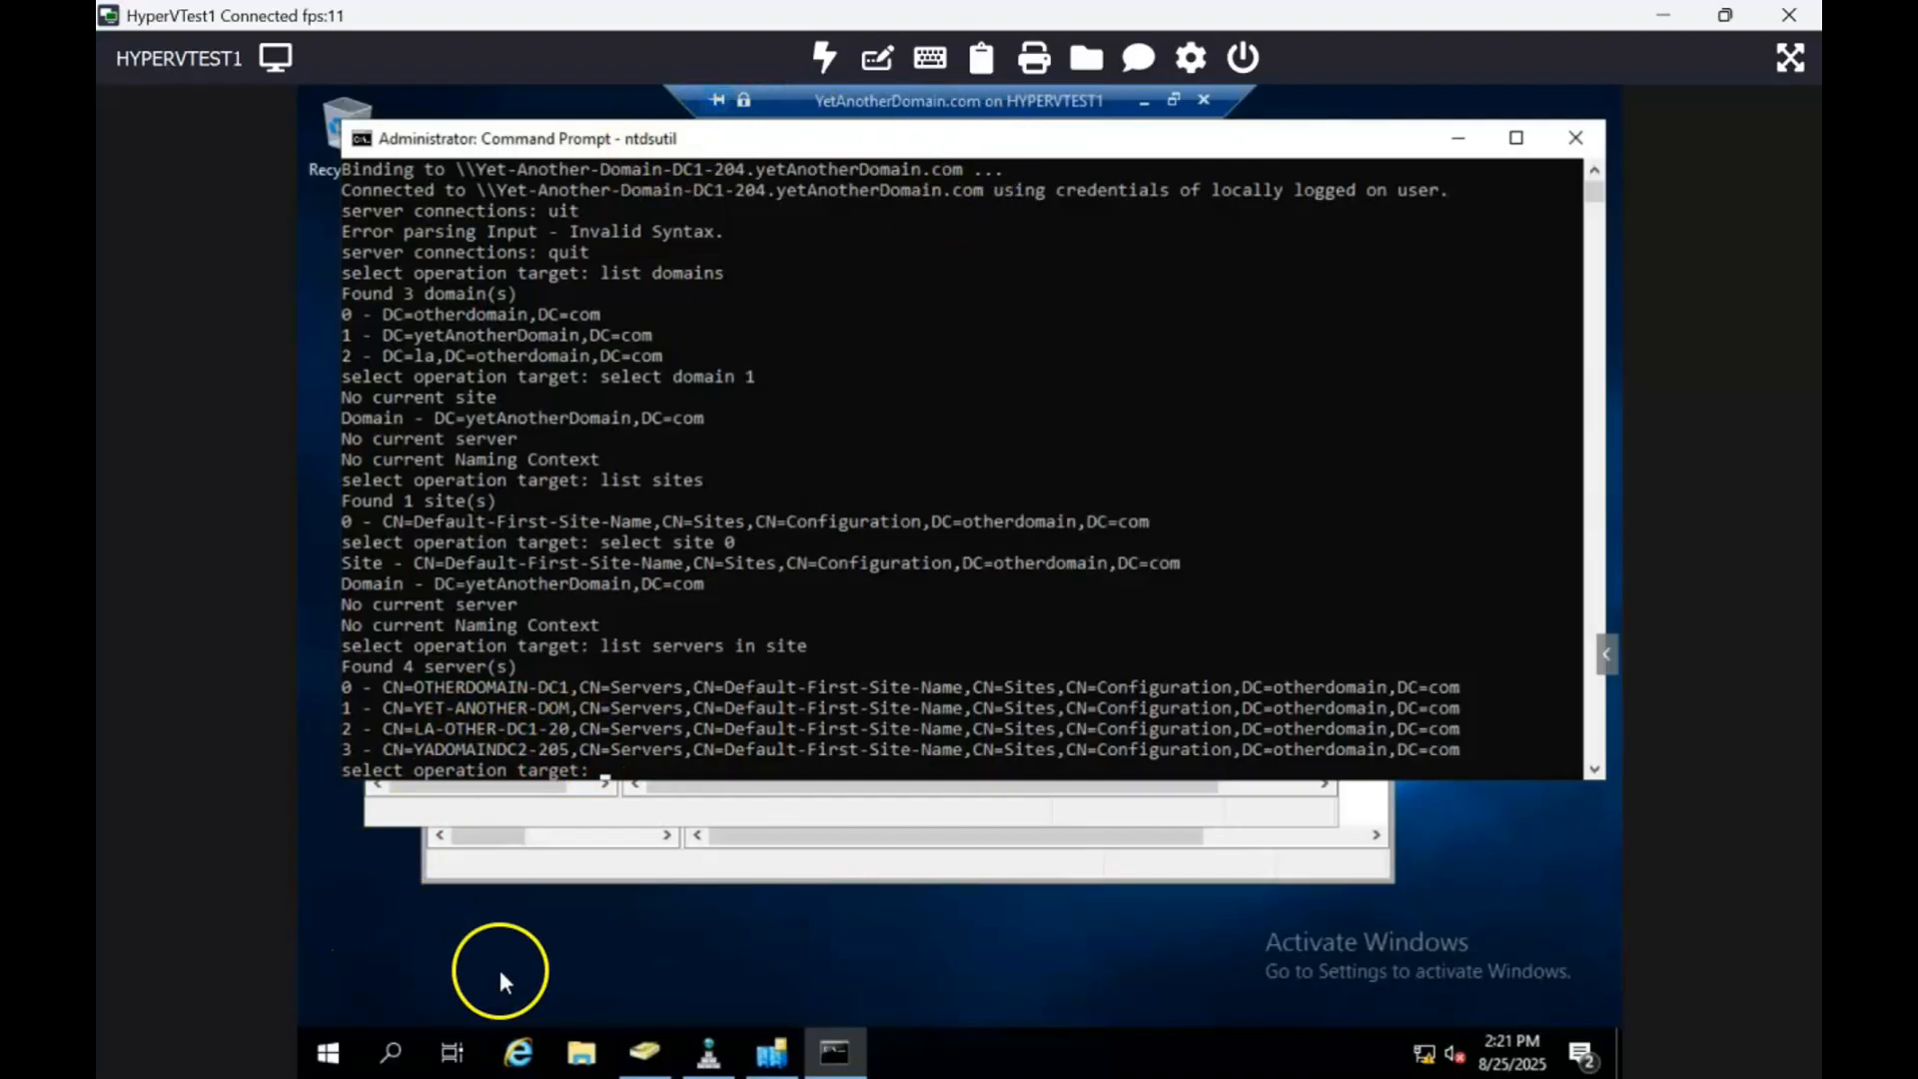
# Step: Move the Users and Computers window aside to reveal the full four-server list
pyautogui.click(636, 1057)
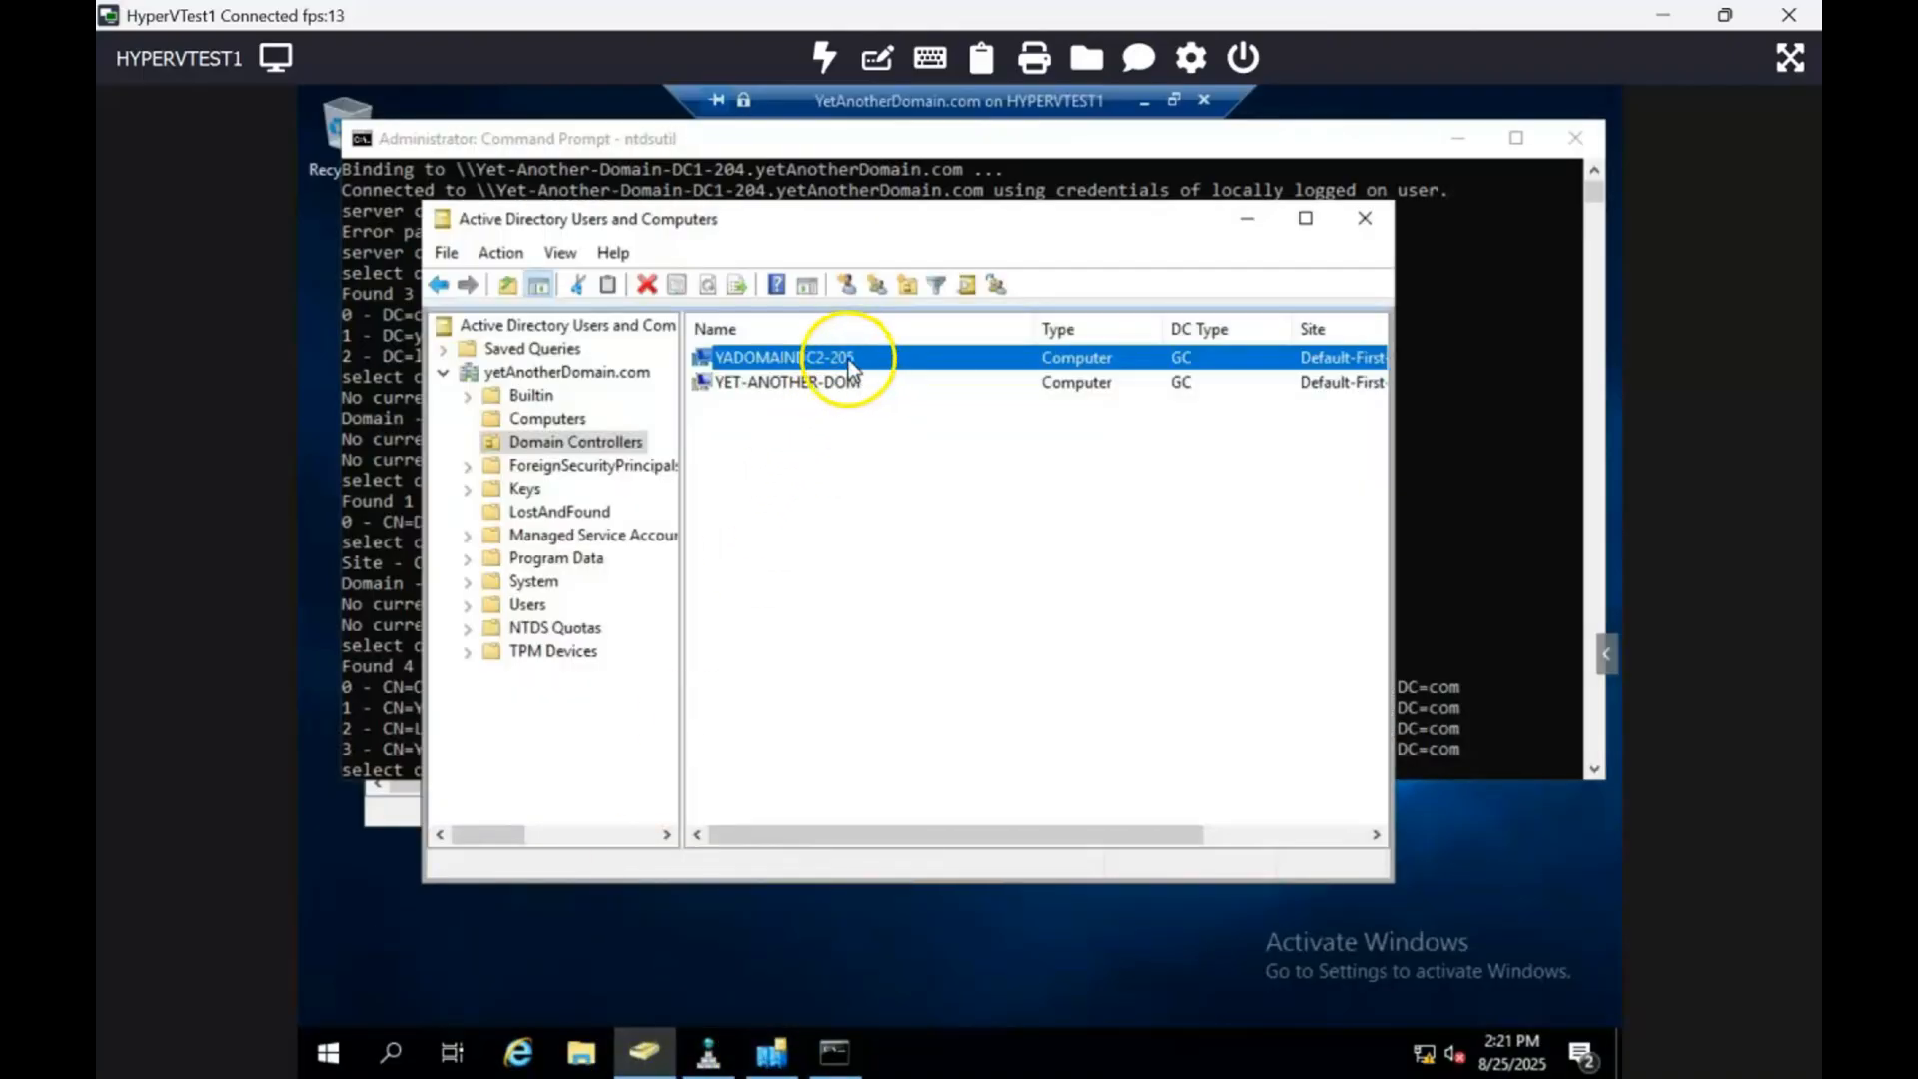
pyautogui.moveTo(759, 221); pyautogui.dragTo(1096, 325)
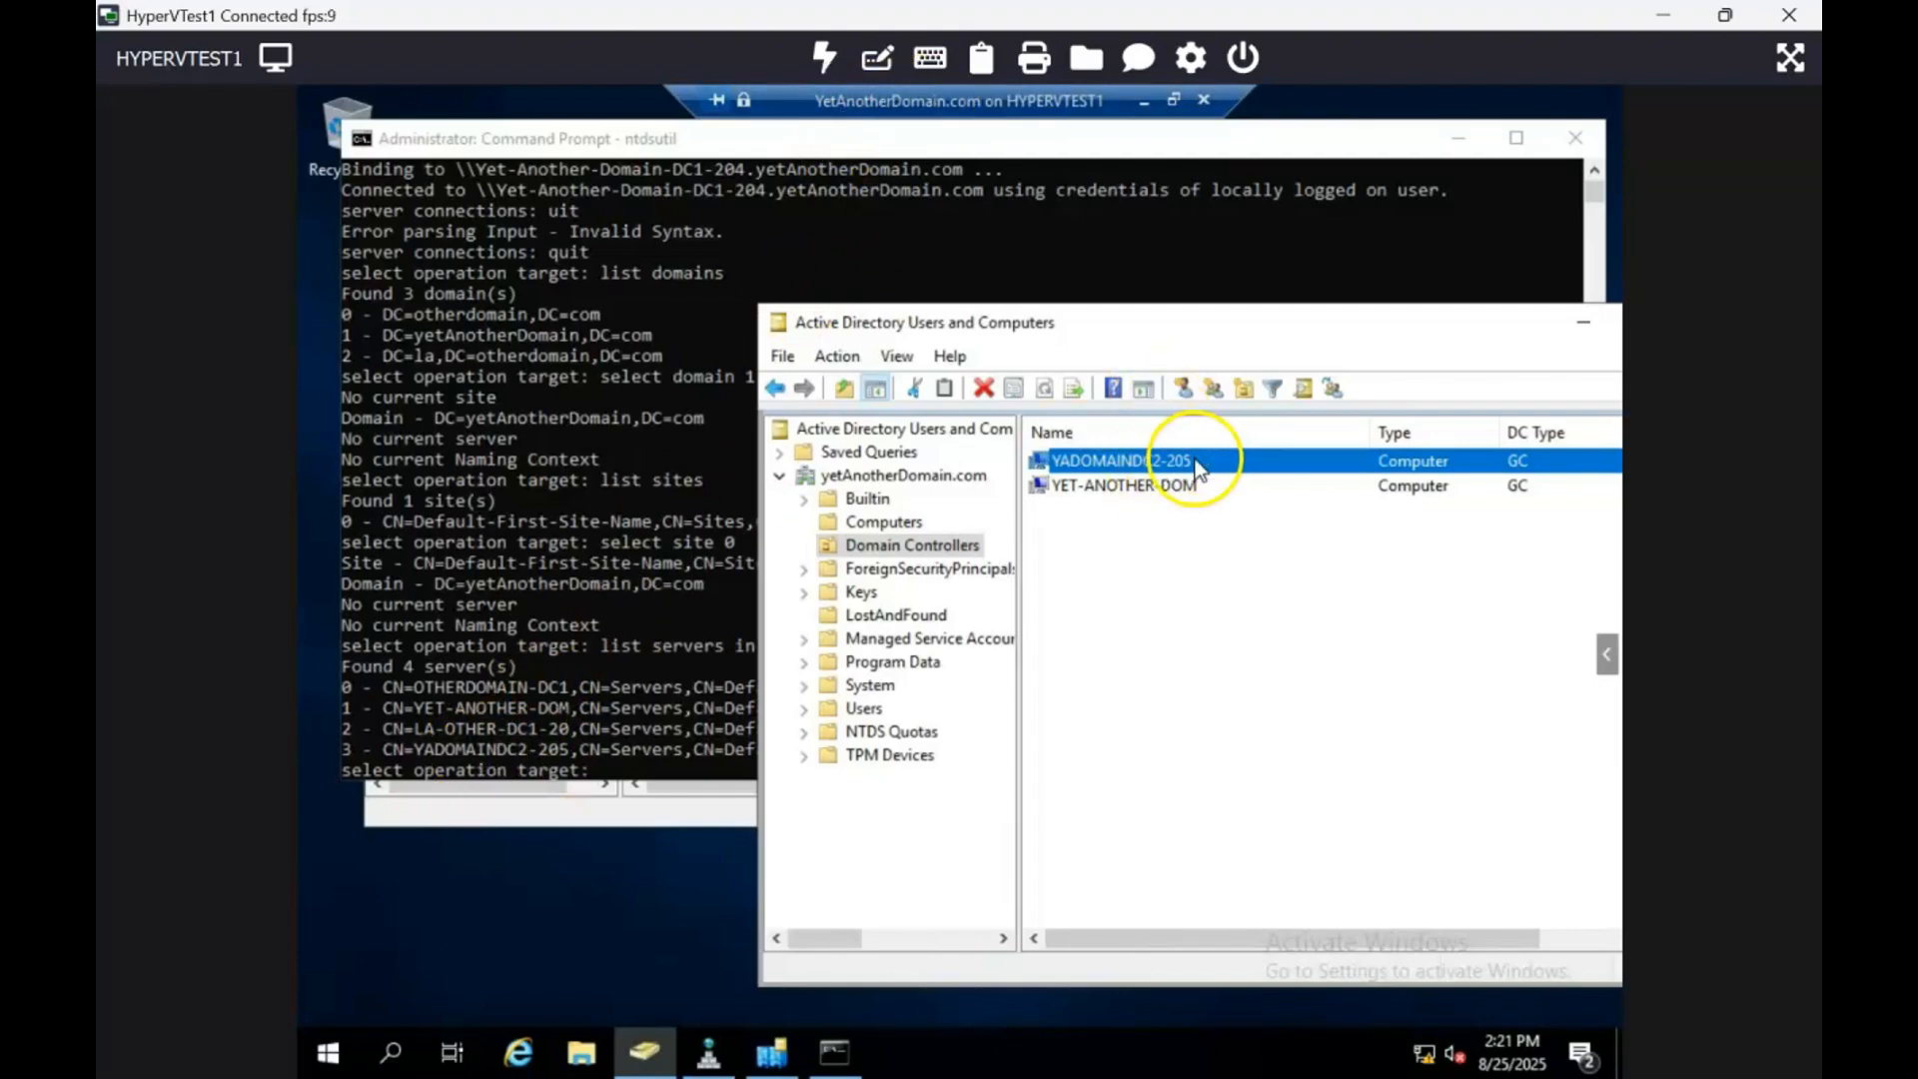
pyautogui.moveTo(1454, 327); pyautogui.dragTo(1354, 867)
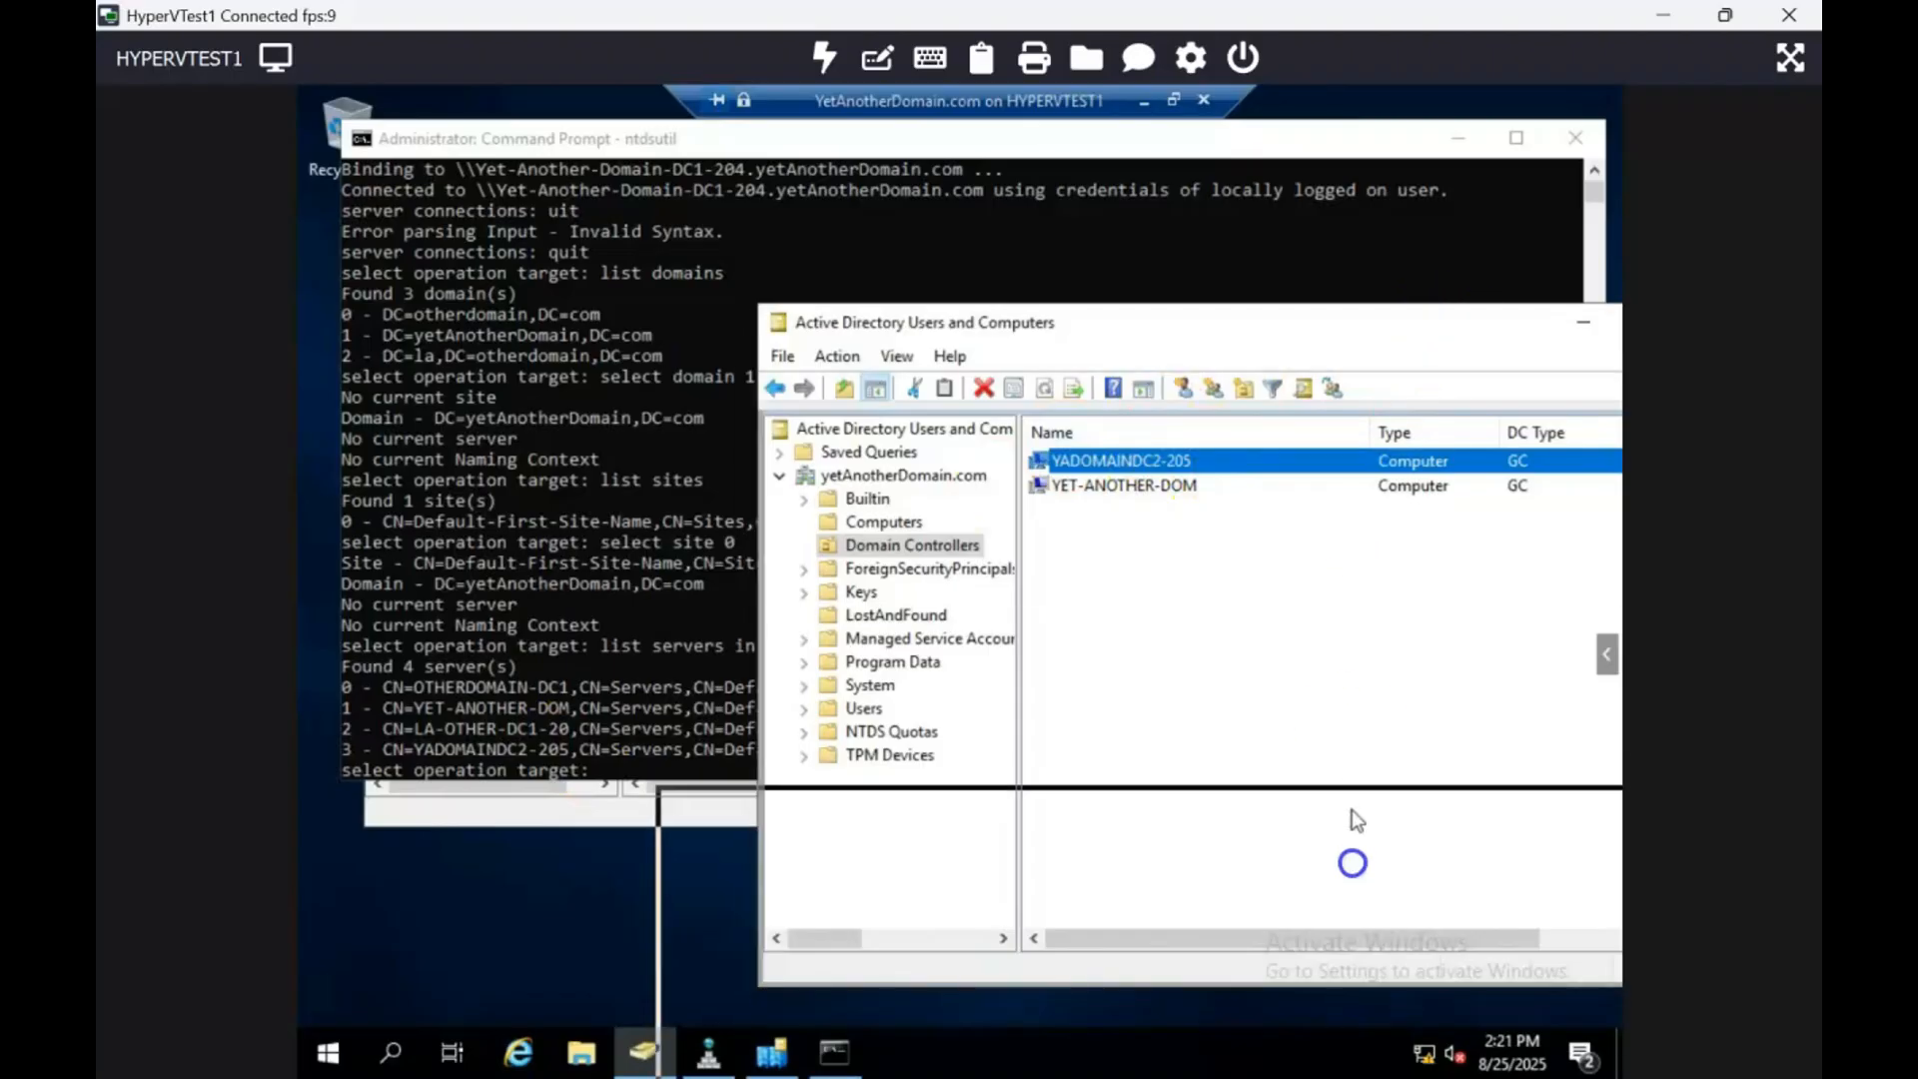
pyautogui.click(890, 277)
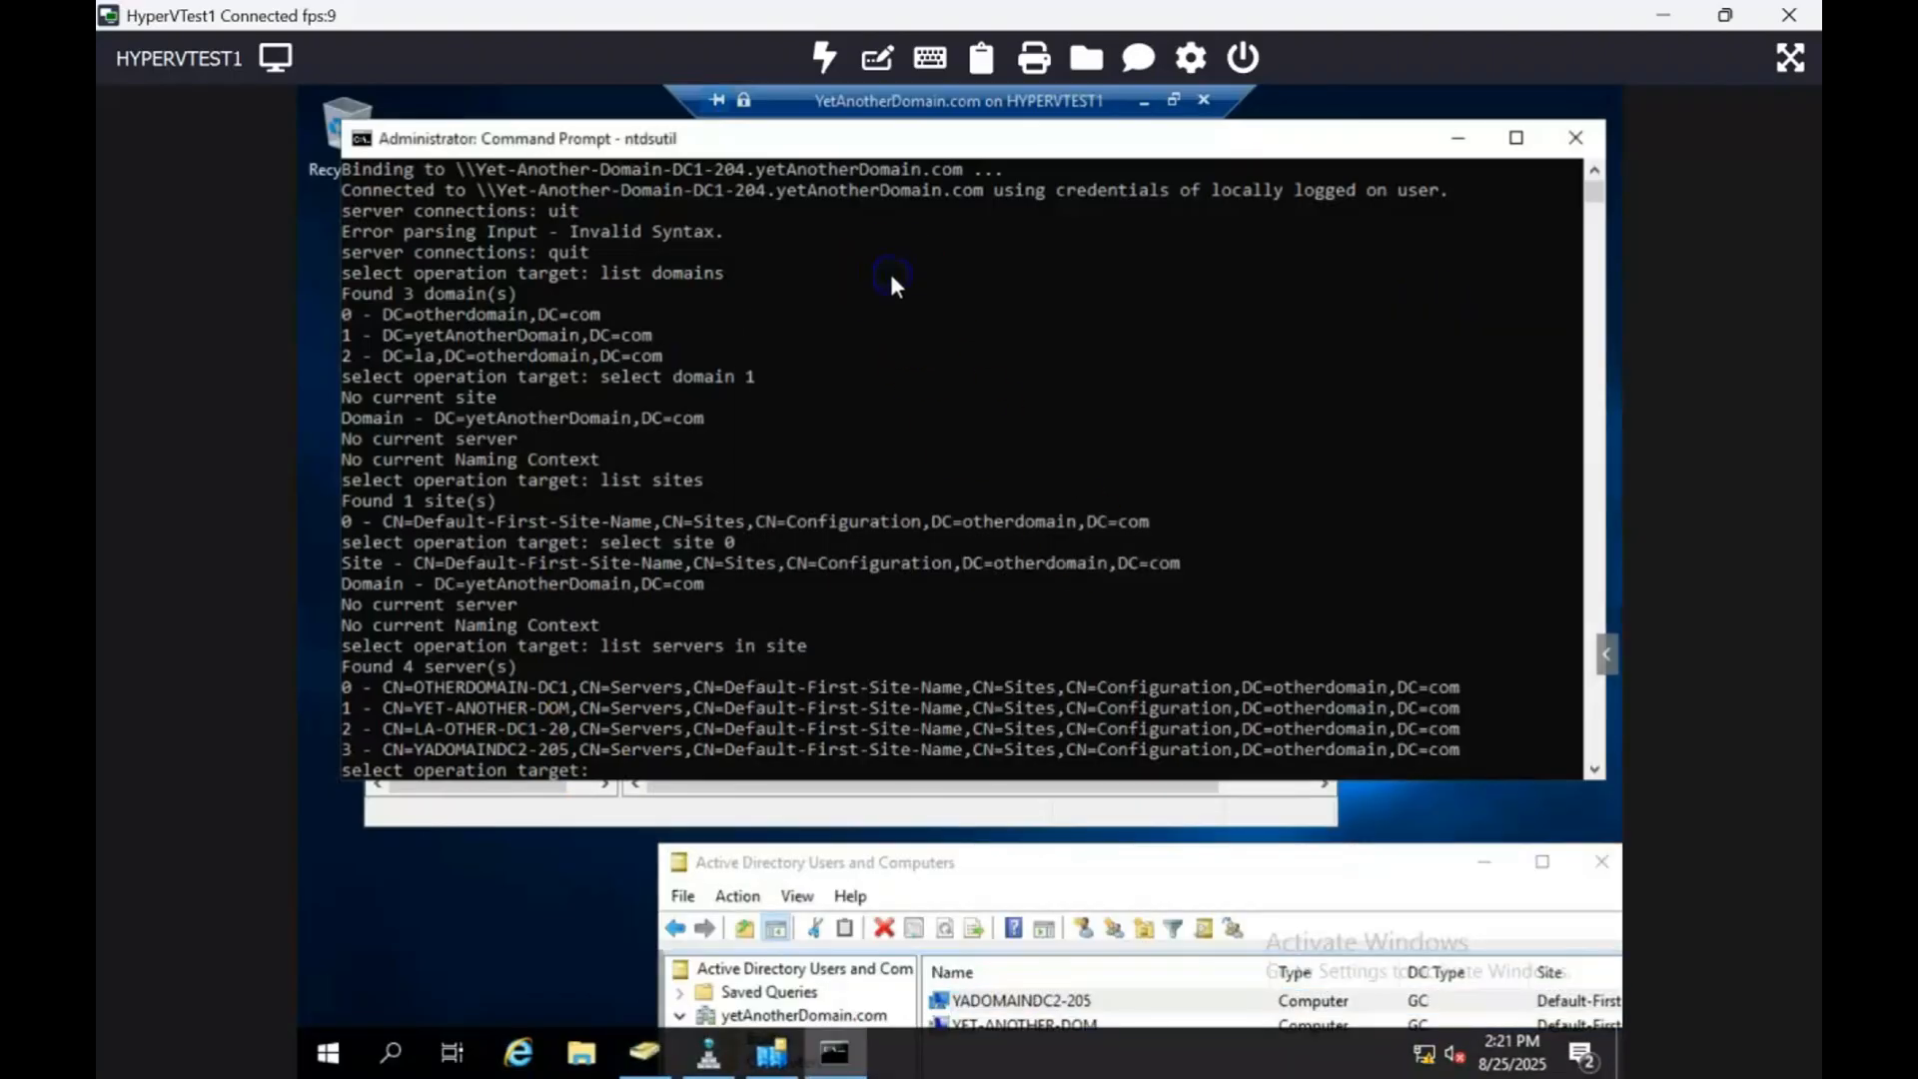
# Step: Select server 3 (YADOMAINDC2-205), return to metadata cleanup, and run 'remove selected server'
pyautogui.write('select server')
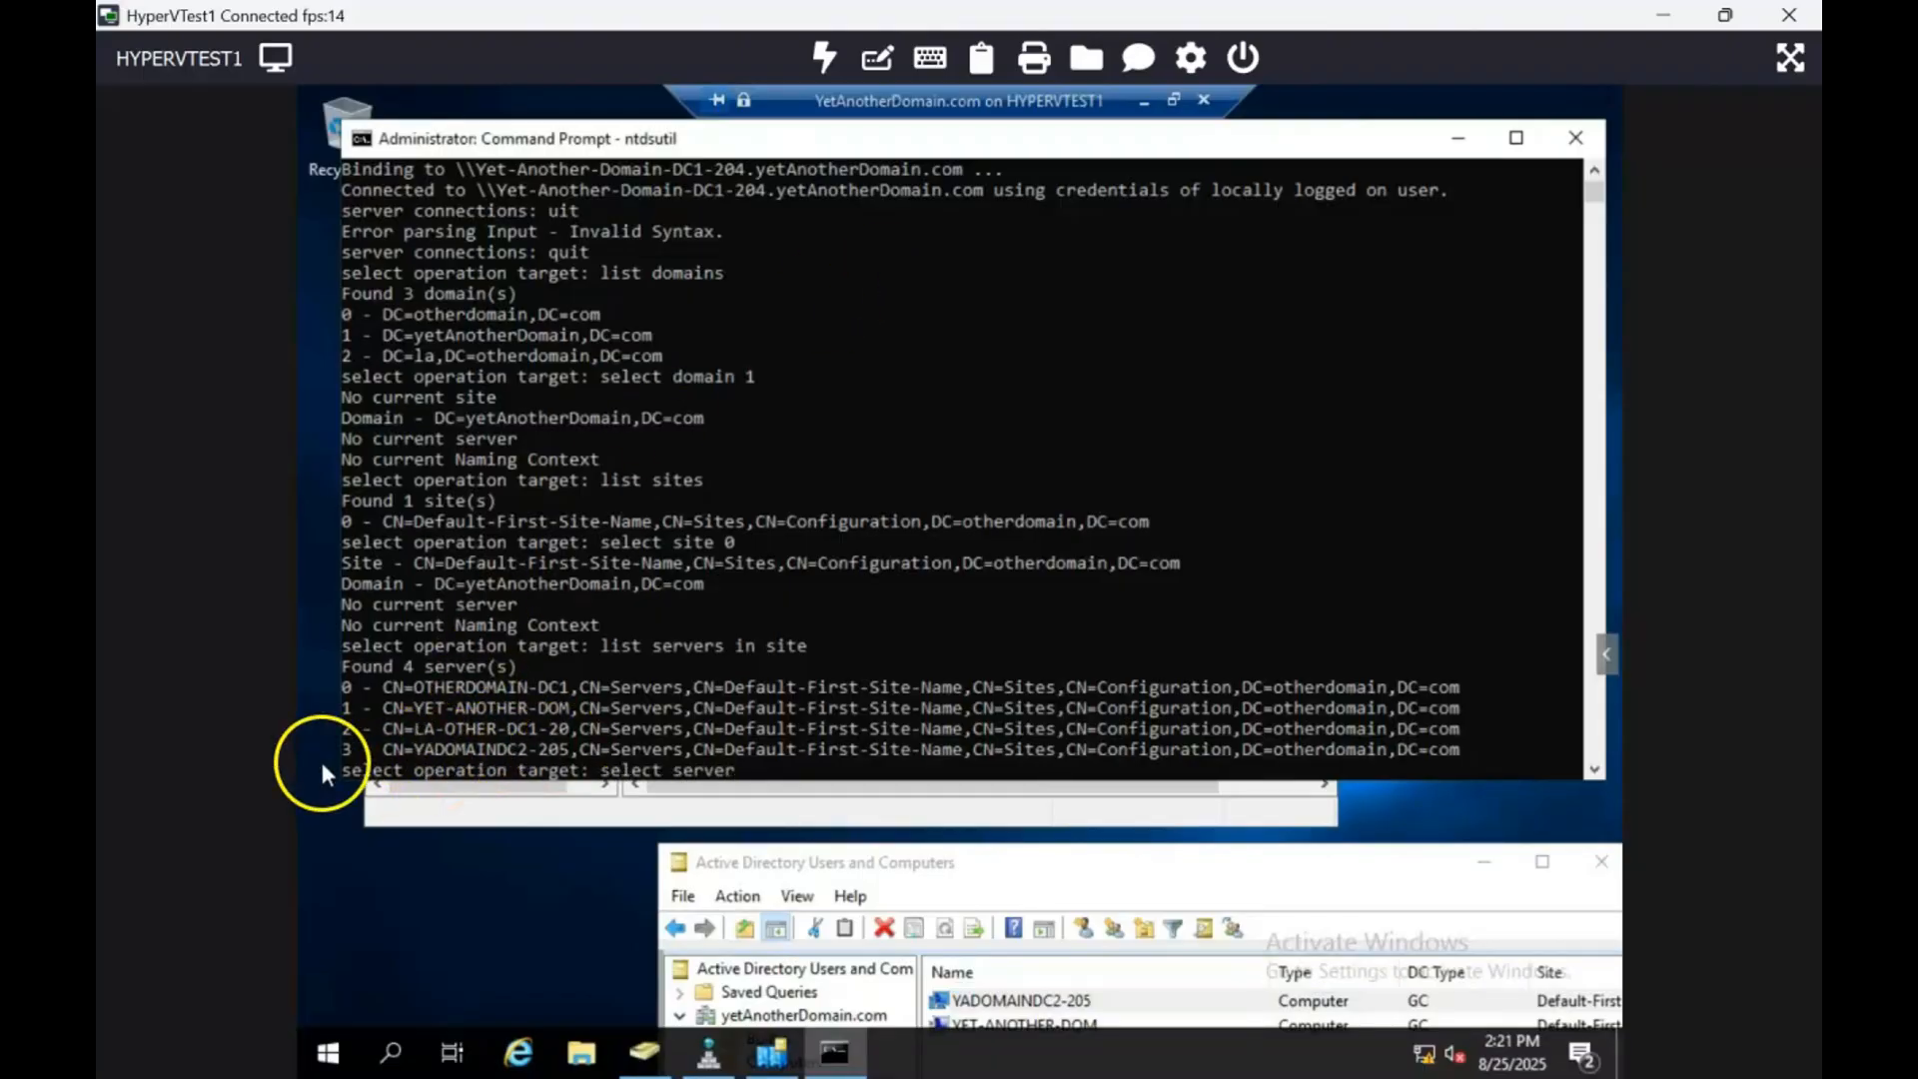
pyautogui.write(' 3')
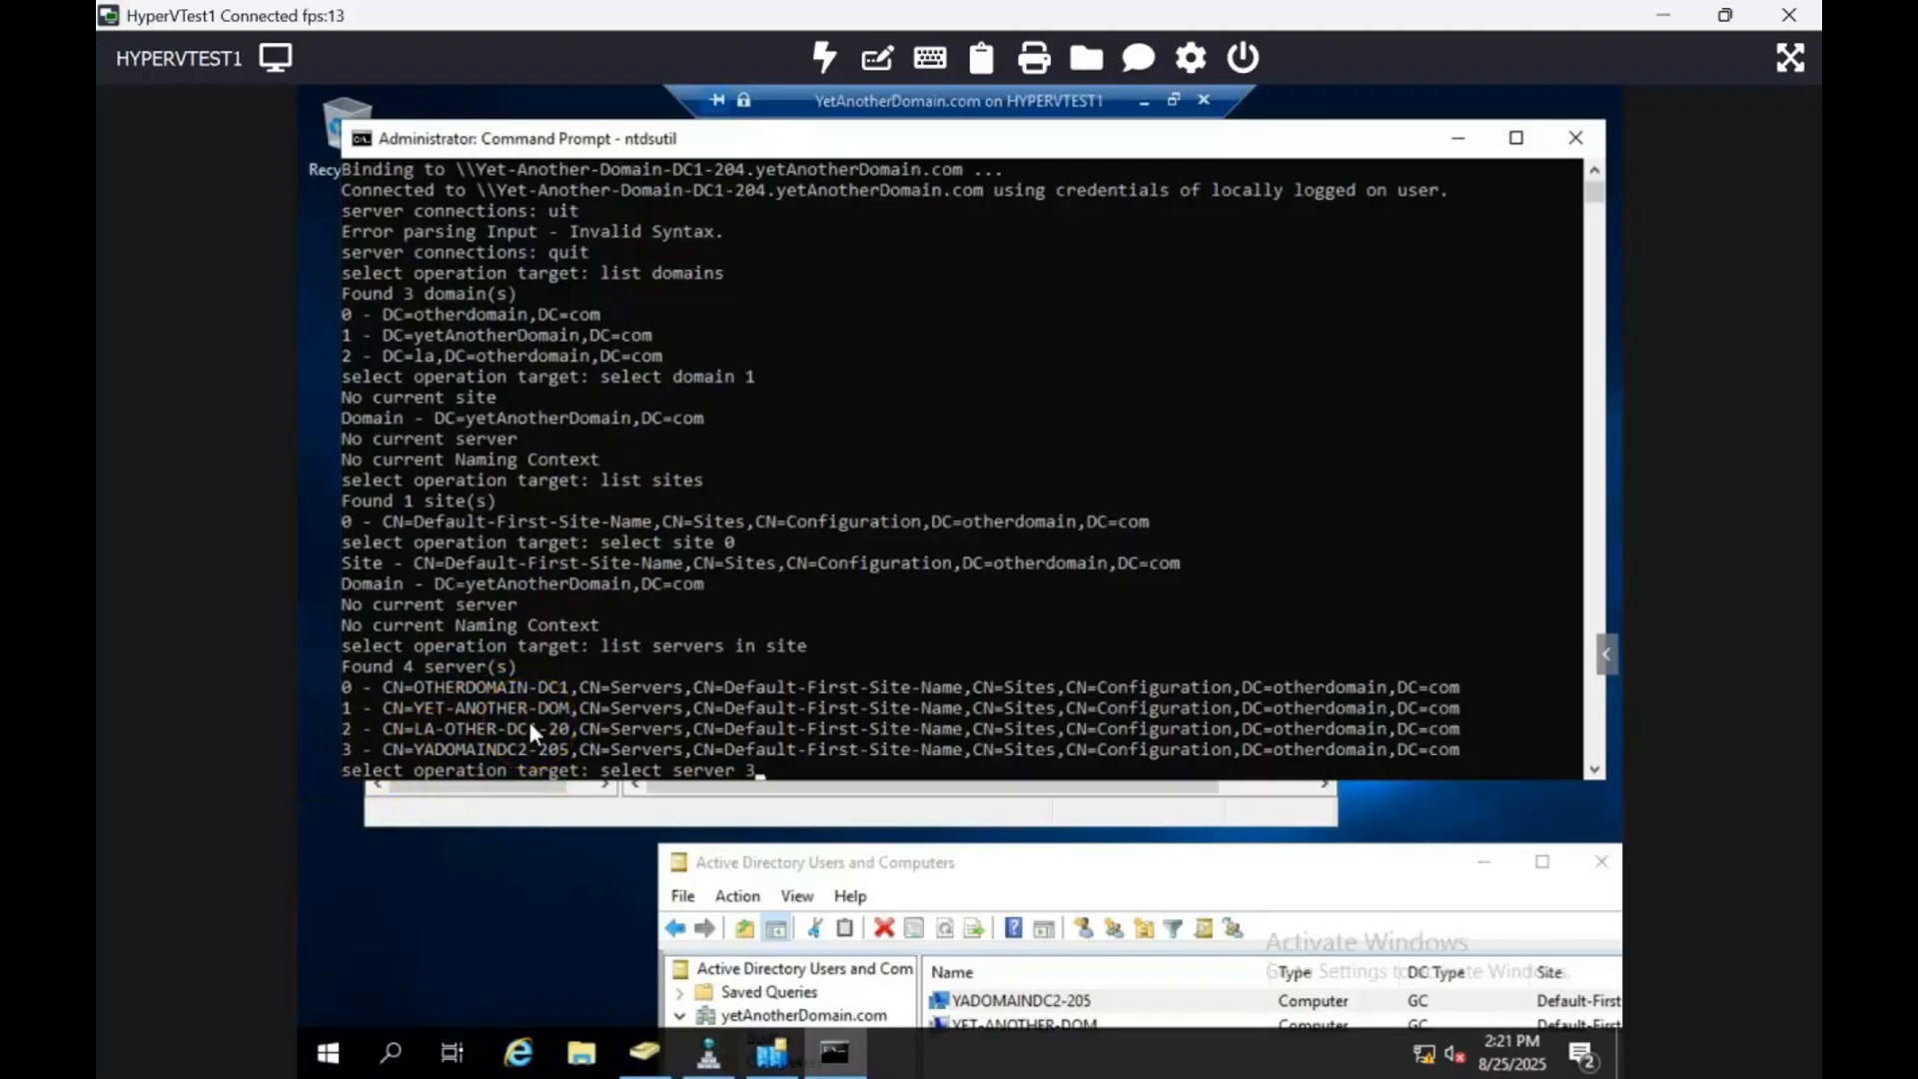
pyautogui.press('Return')
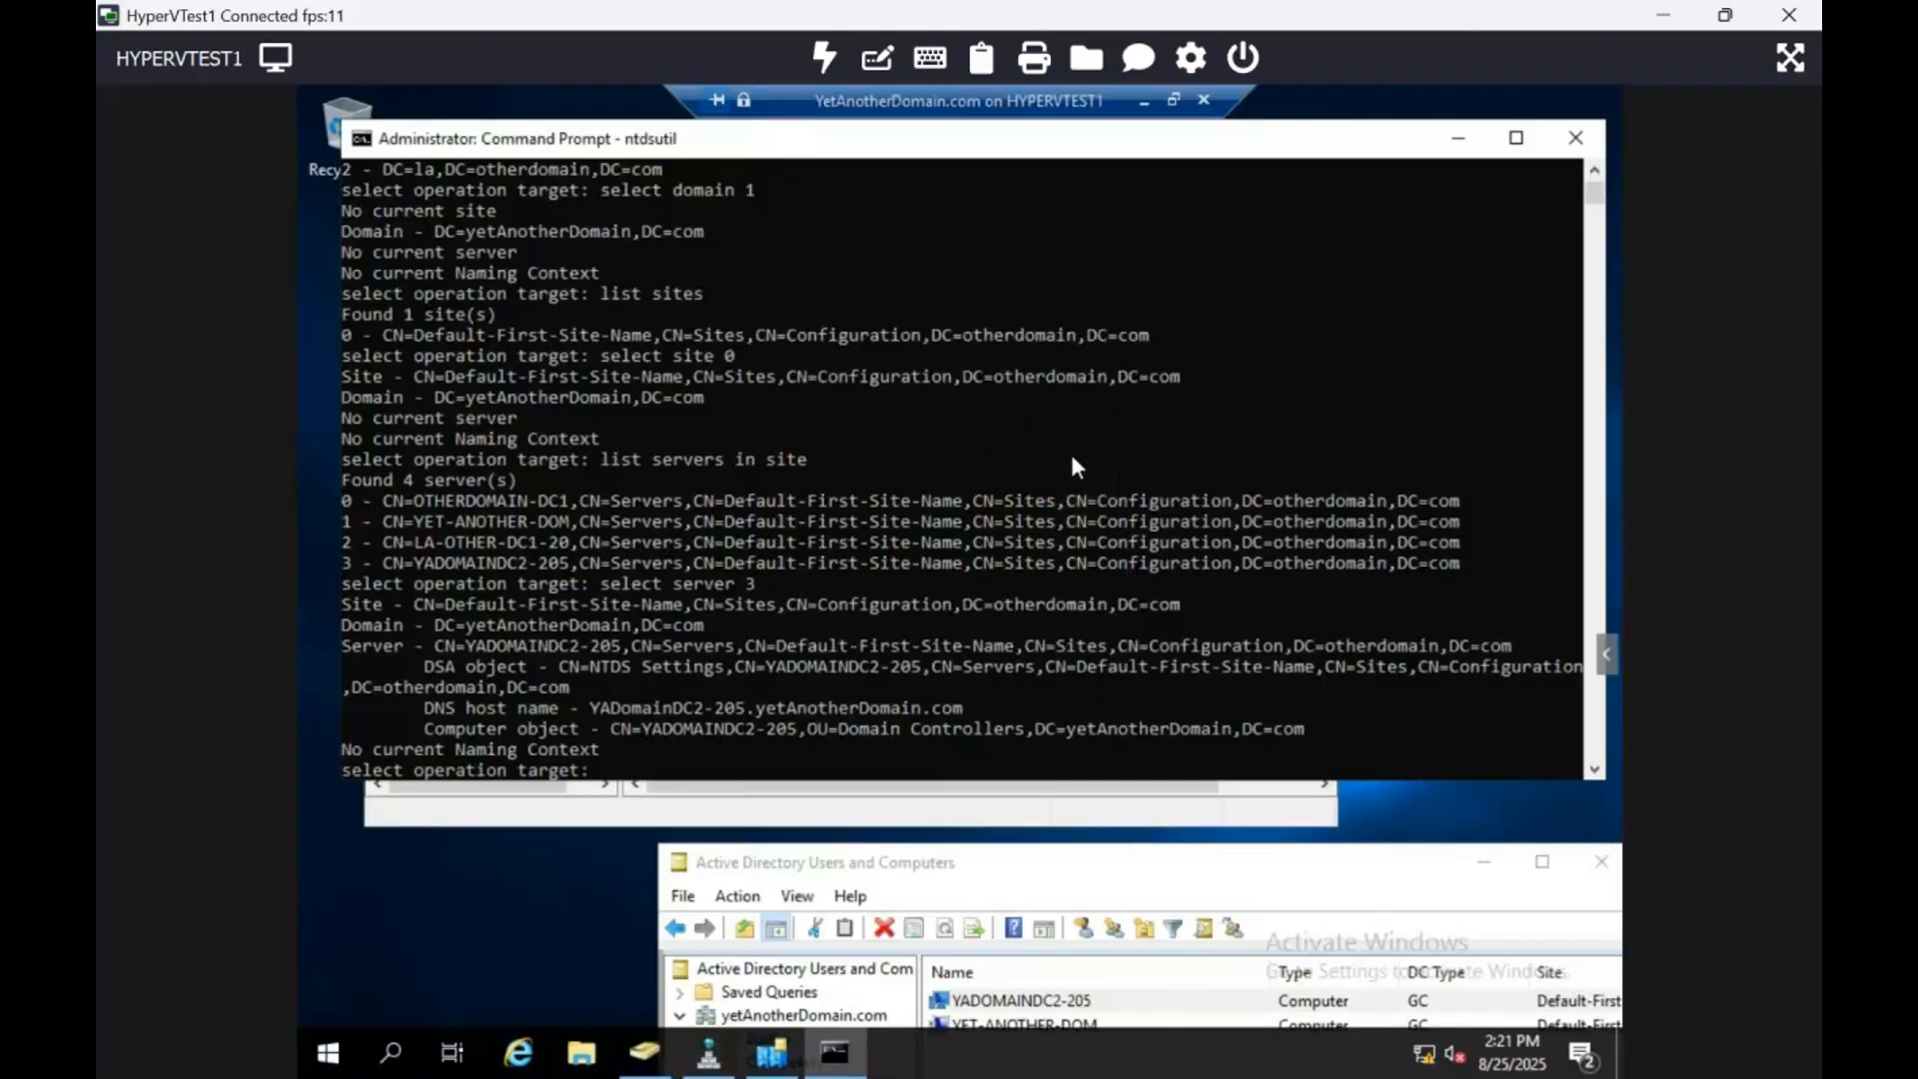
pyautogui.write('quit')
pyautogui.press('Return')
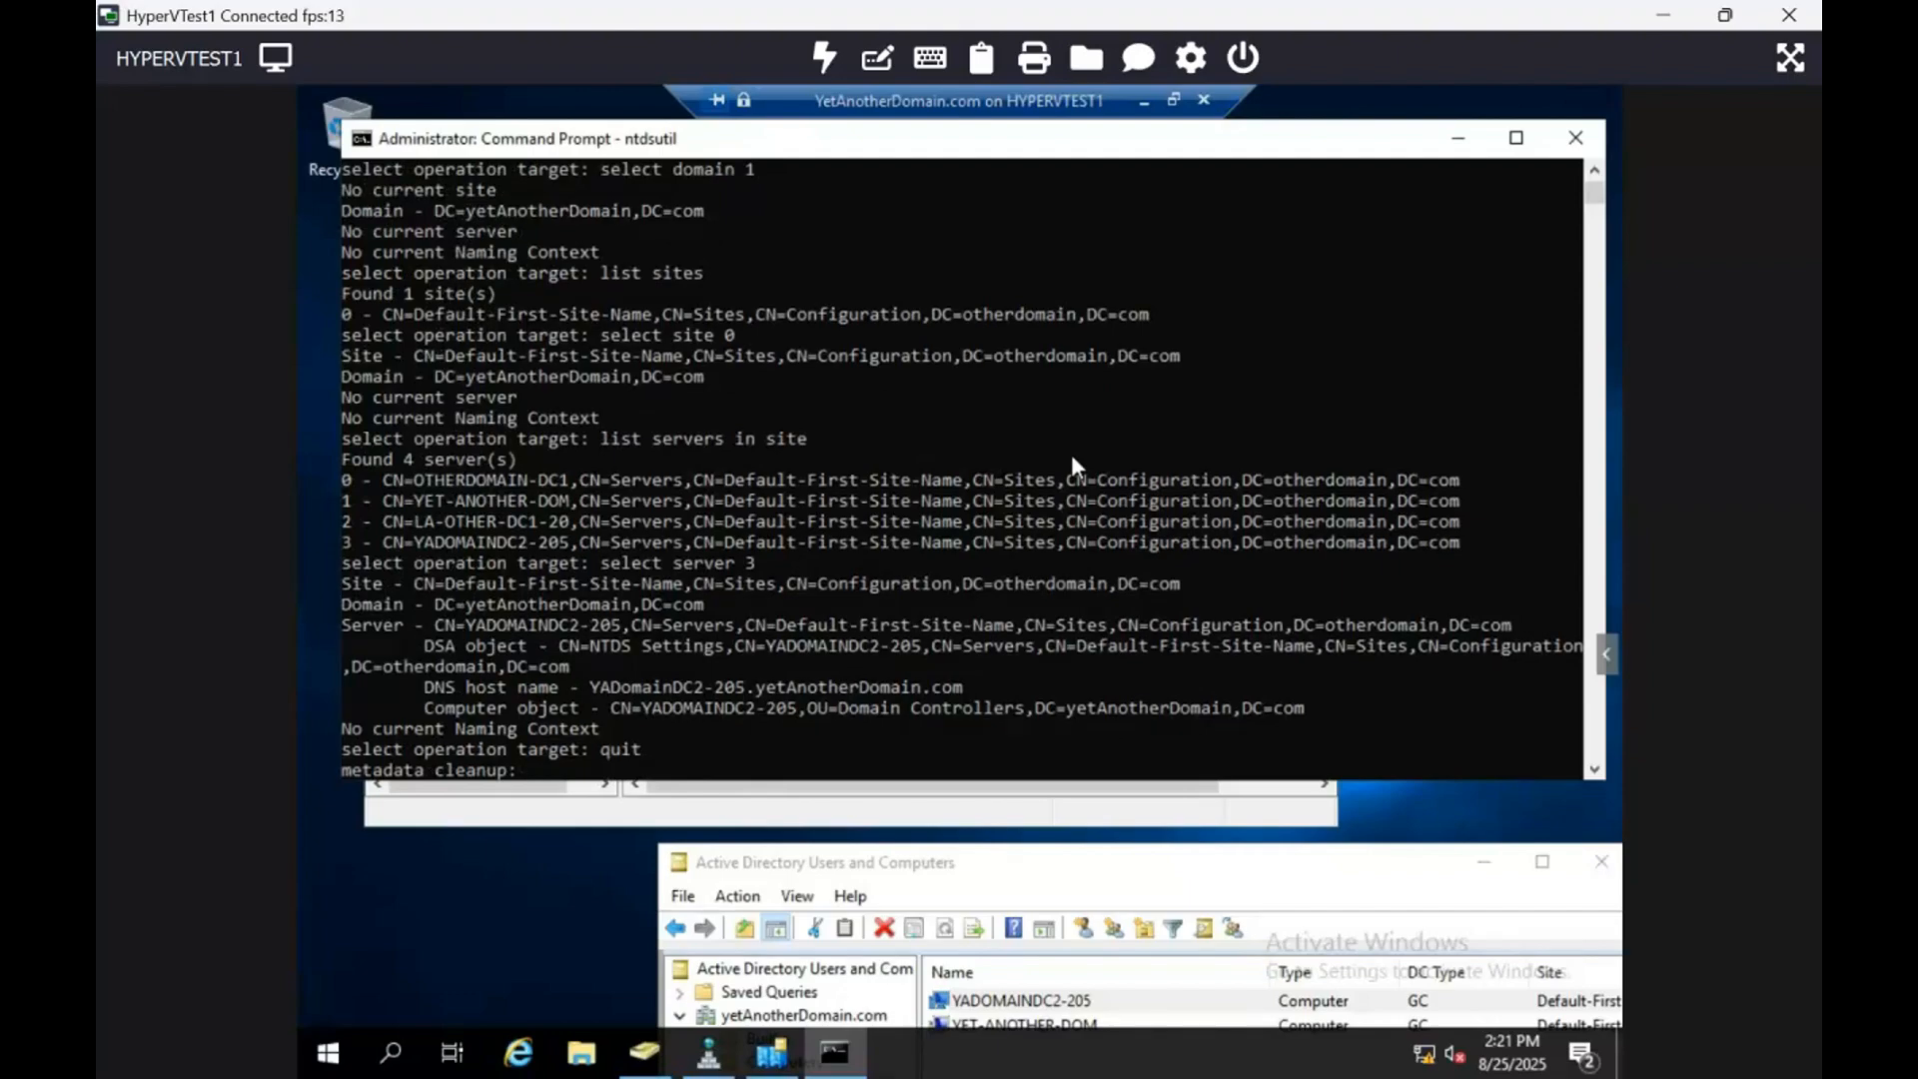
pyautogui.write('remove selected server')
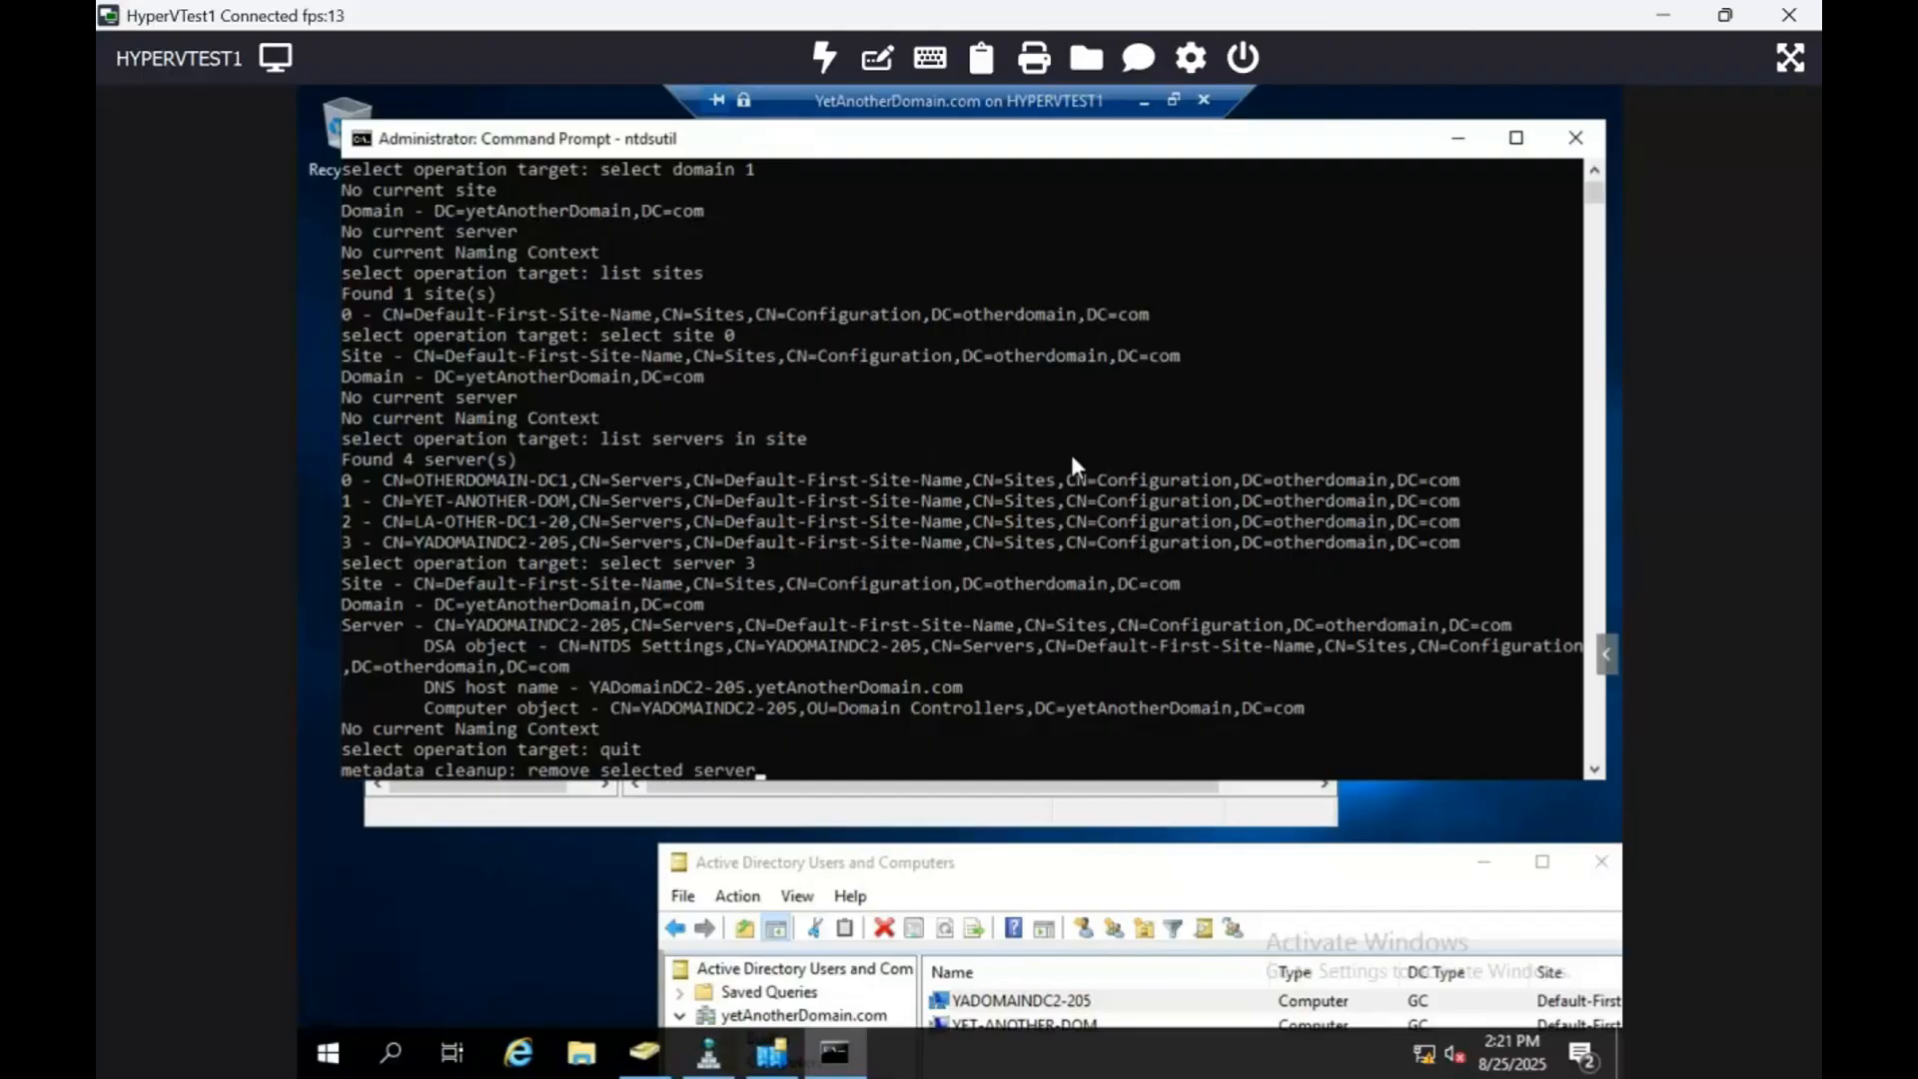
pyautogui.press('Return')
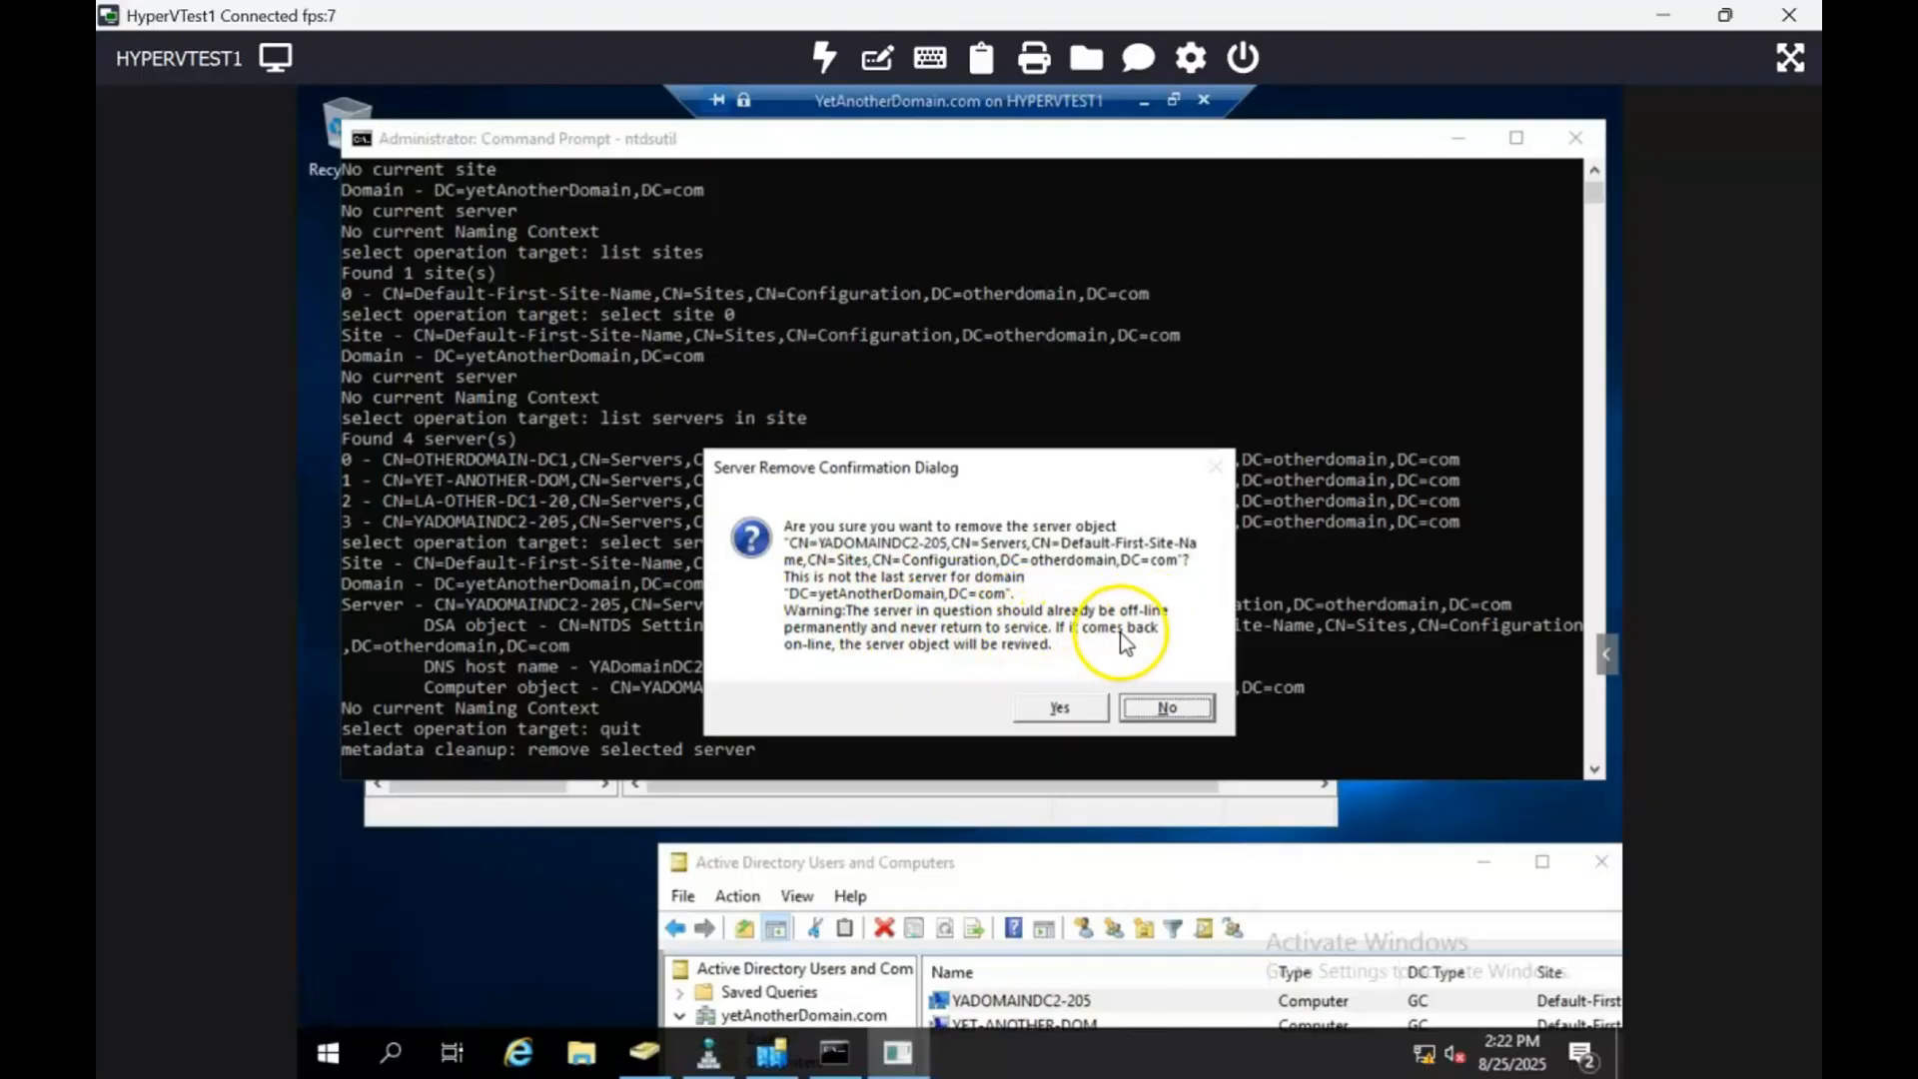
# Step: Confirm removal of YADOMAINDC2-205's server object, then quit metadata cleanup and ntdsutil
pyautogui.click(1081, 709)
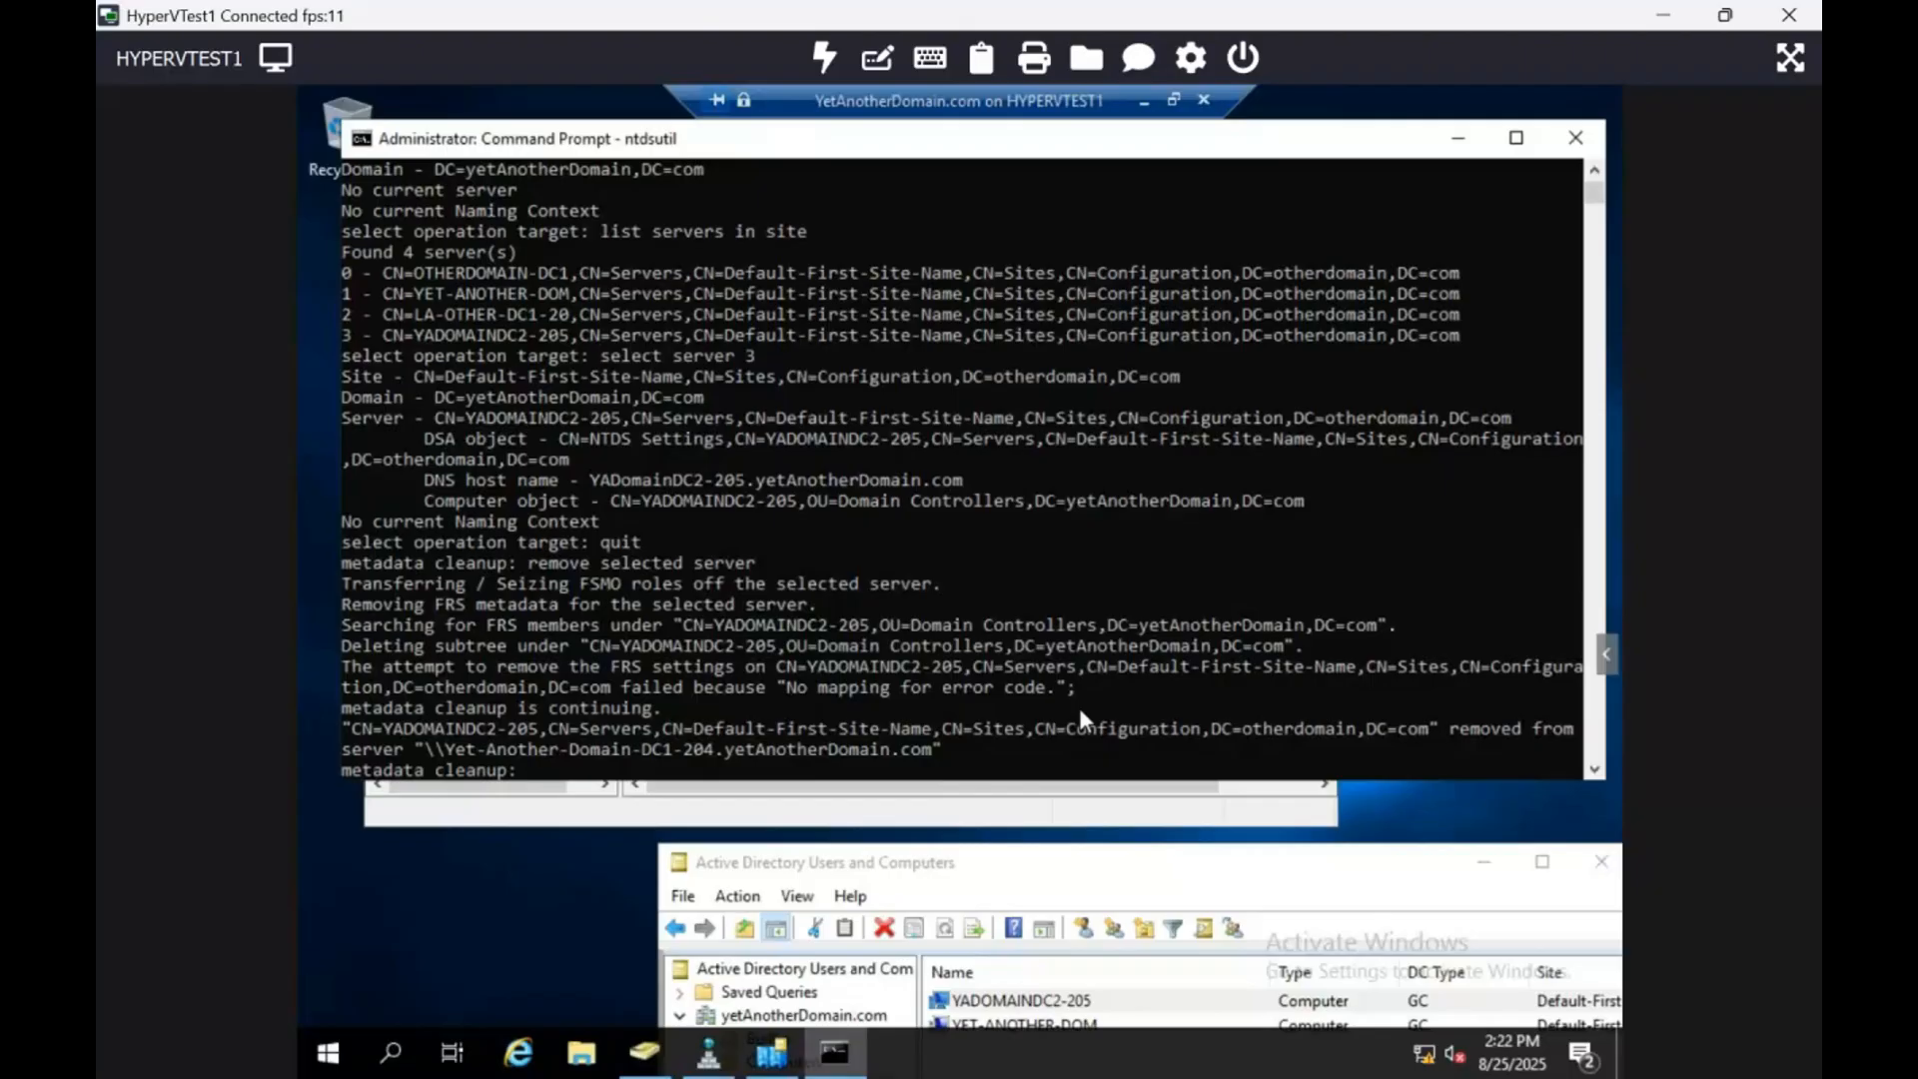
pyautogui.write('quit')
pyautogui.press('Return')
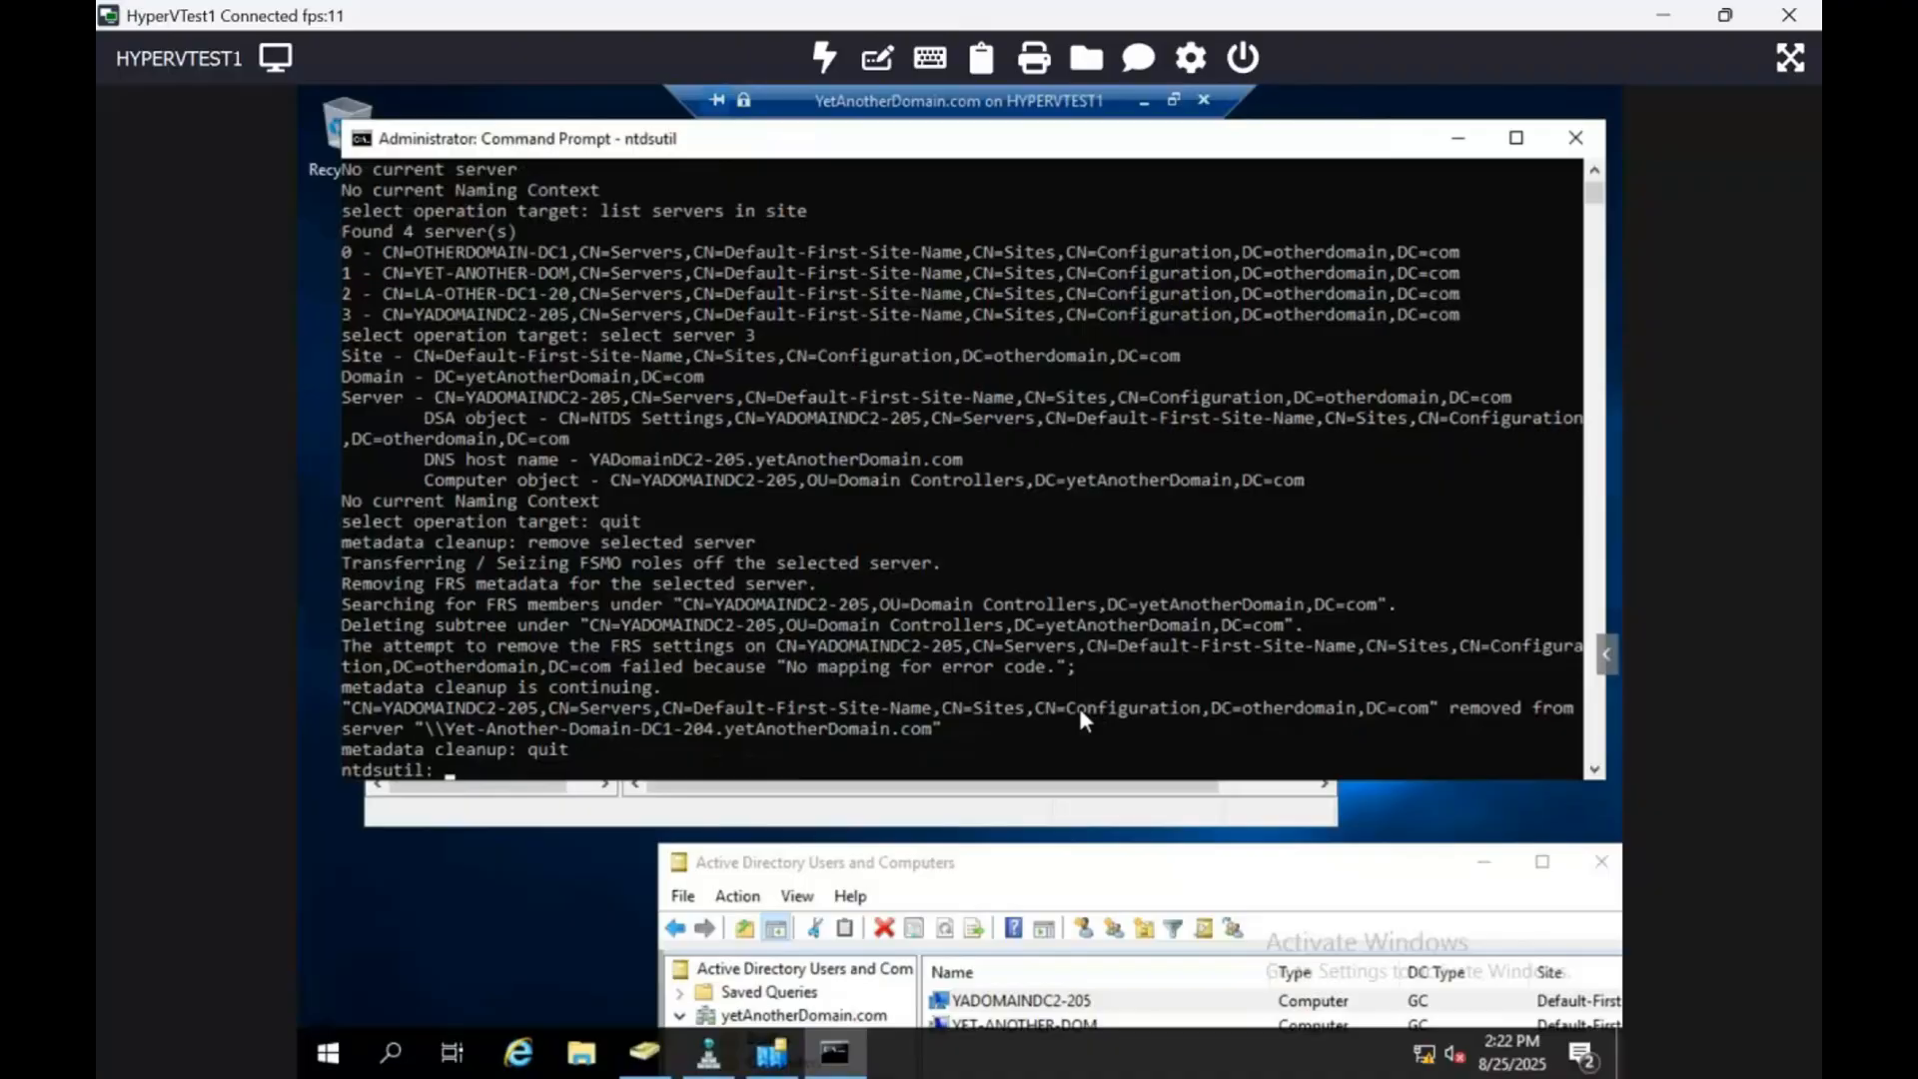
pyautogui.write('quit')
pyautogui.press('Return')
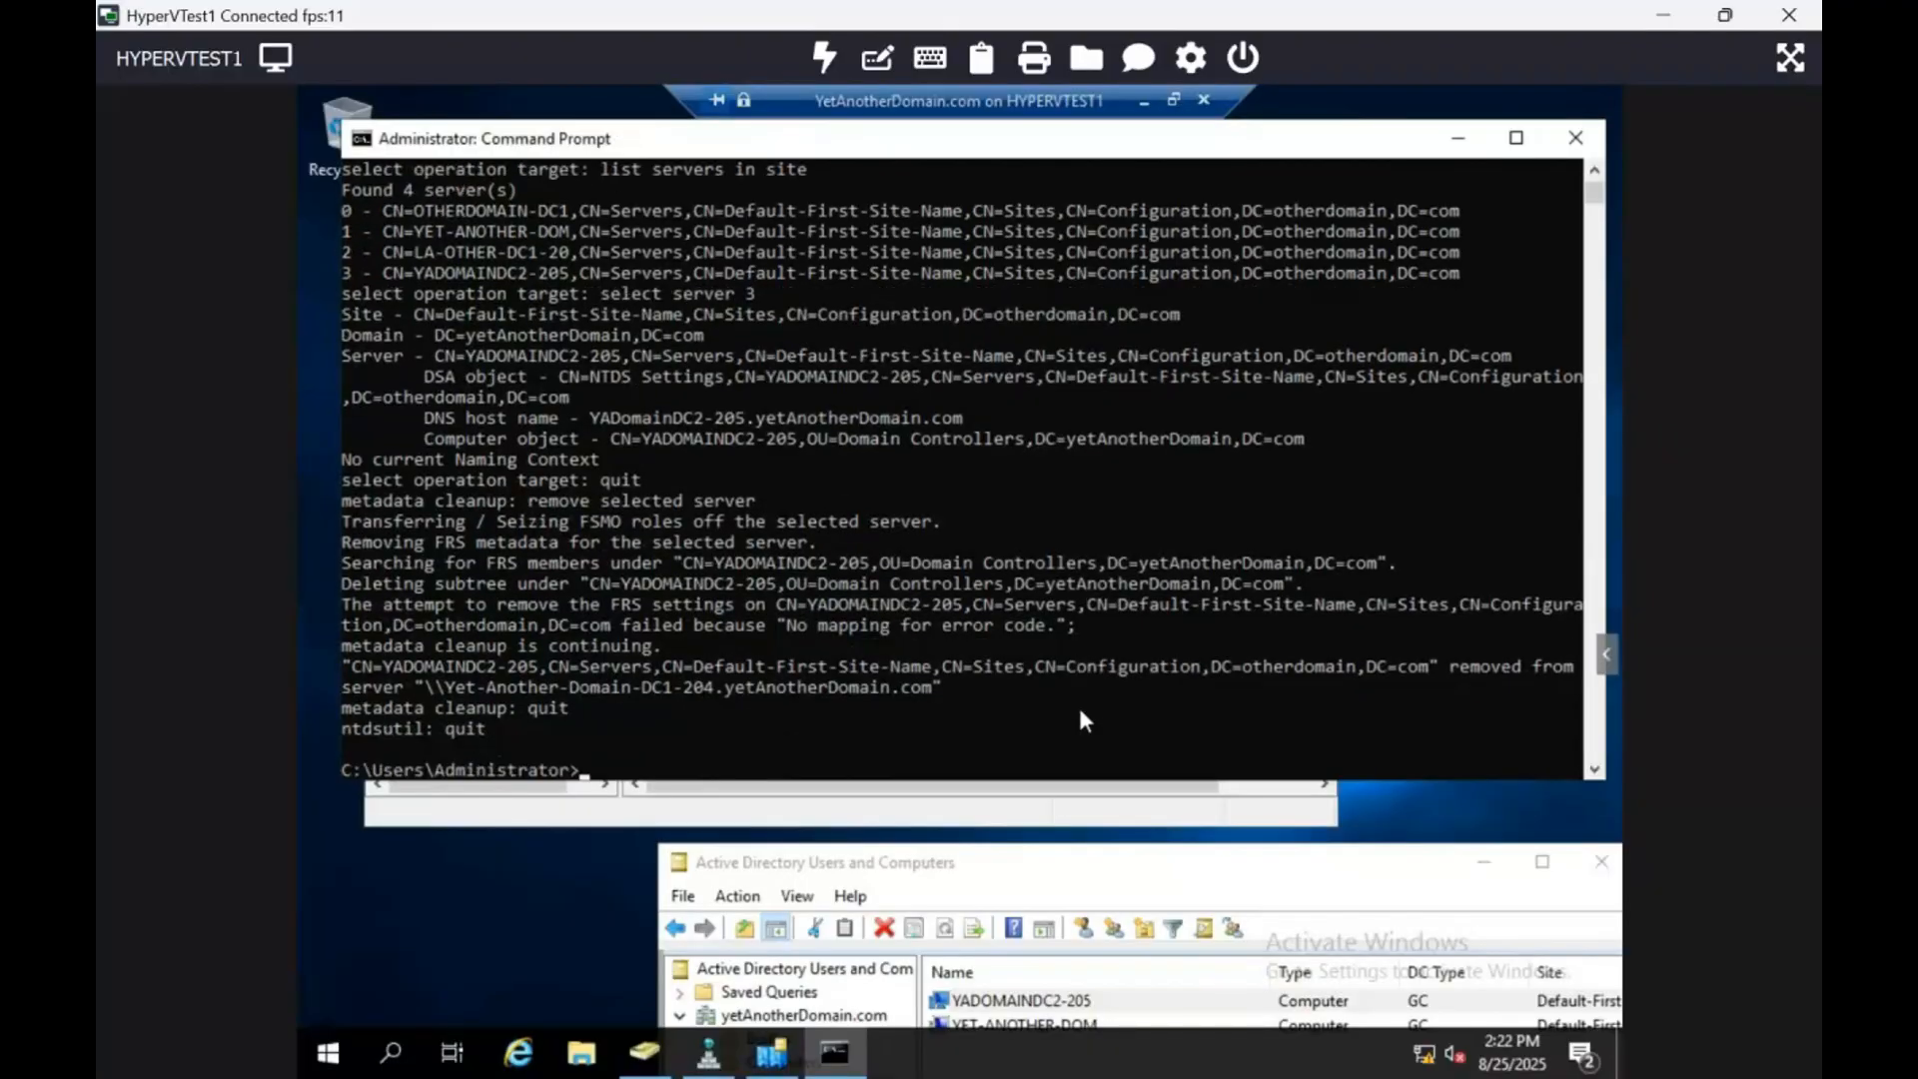
# Step: Exit Command Prompt and refresh the _msdcs.otherdomain.com zone to drop the stale alias
pyautogui.write('exit')
pyautogui.press('Return')
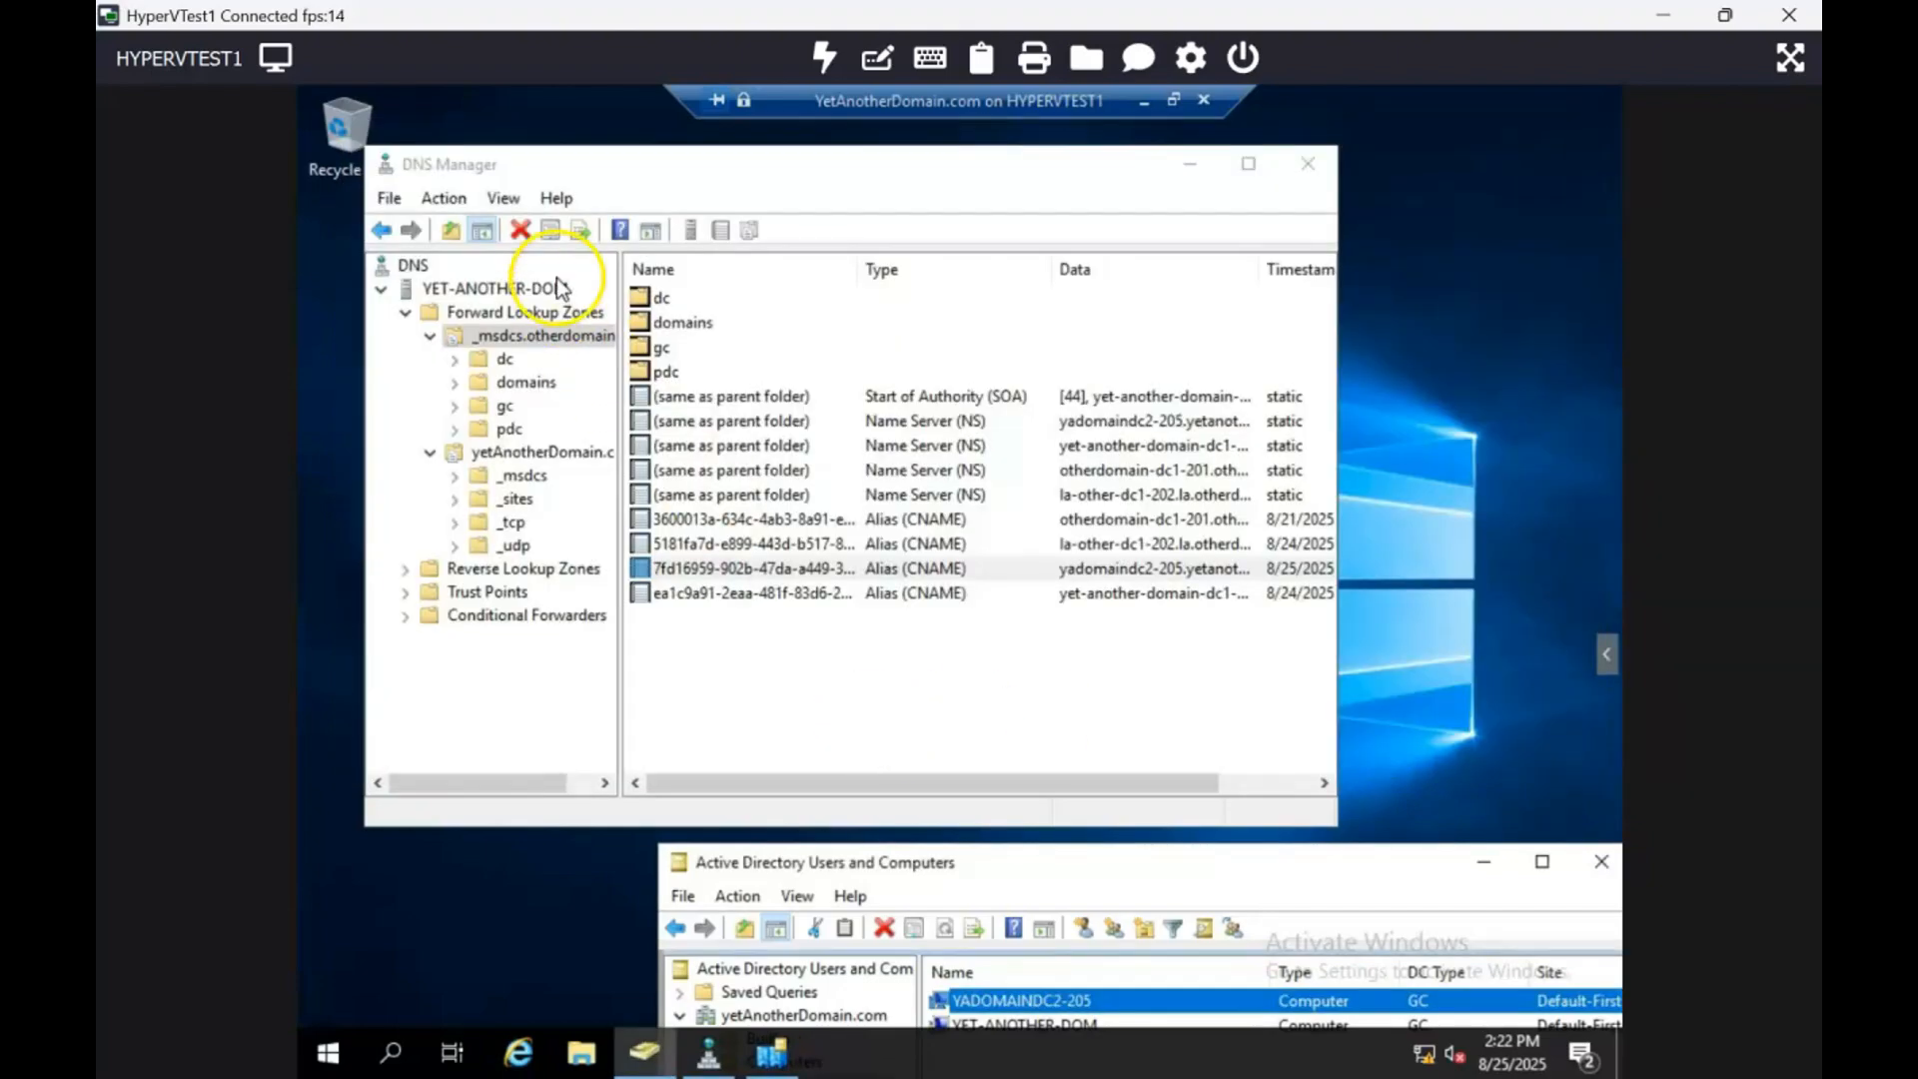
pyautogui.click(504, 311)
pyautogui.click(513, 339)
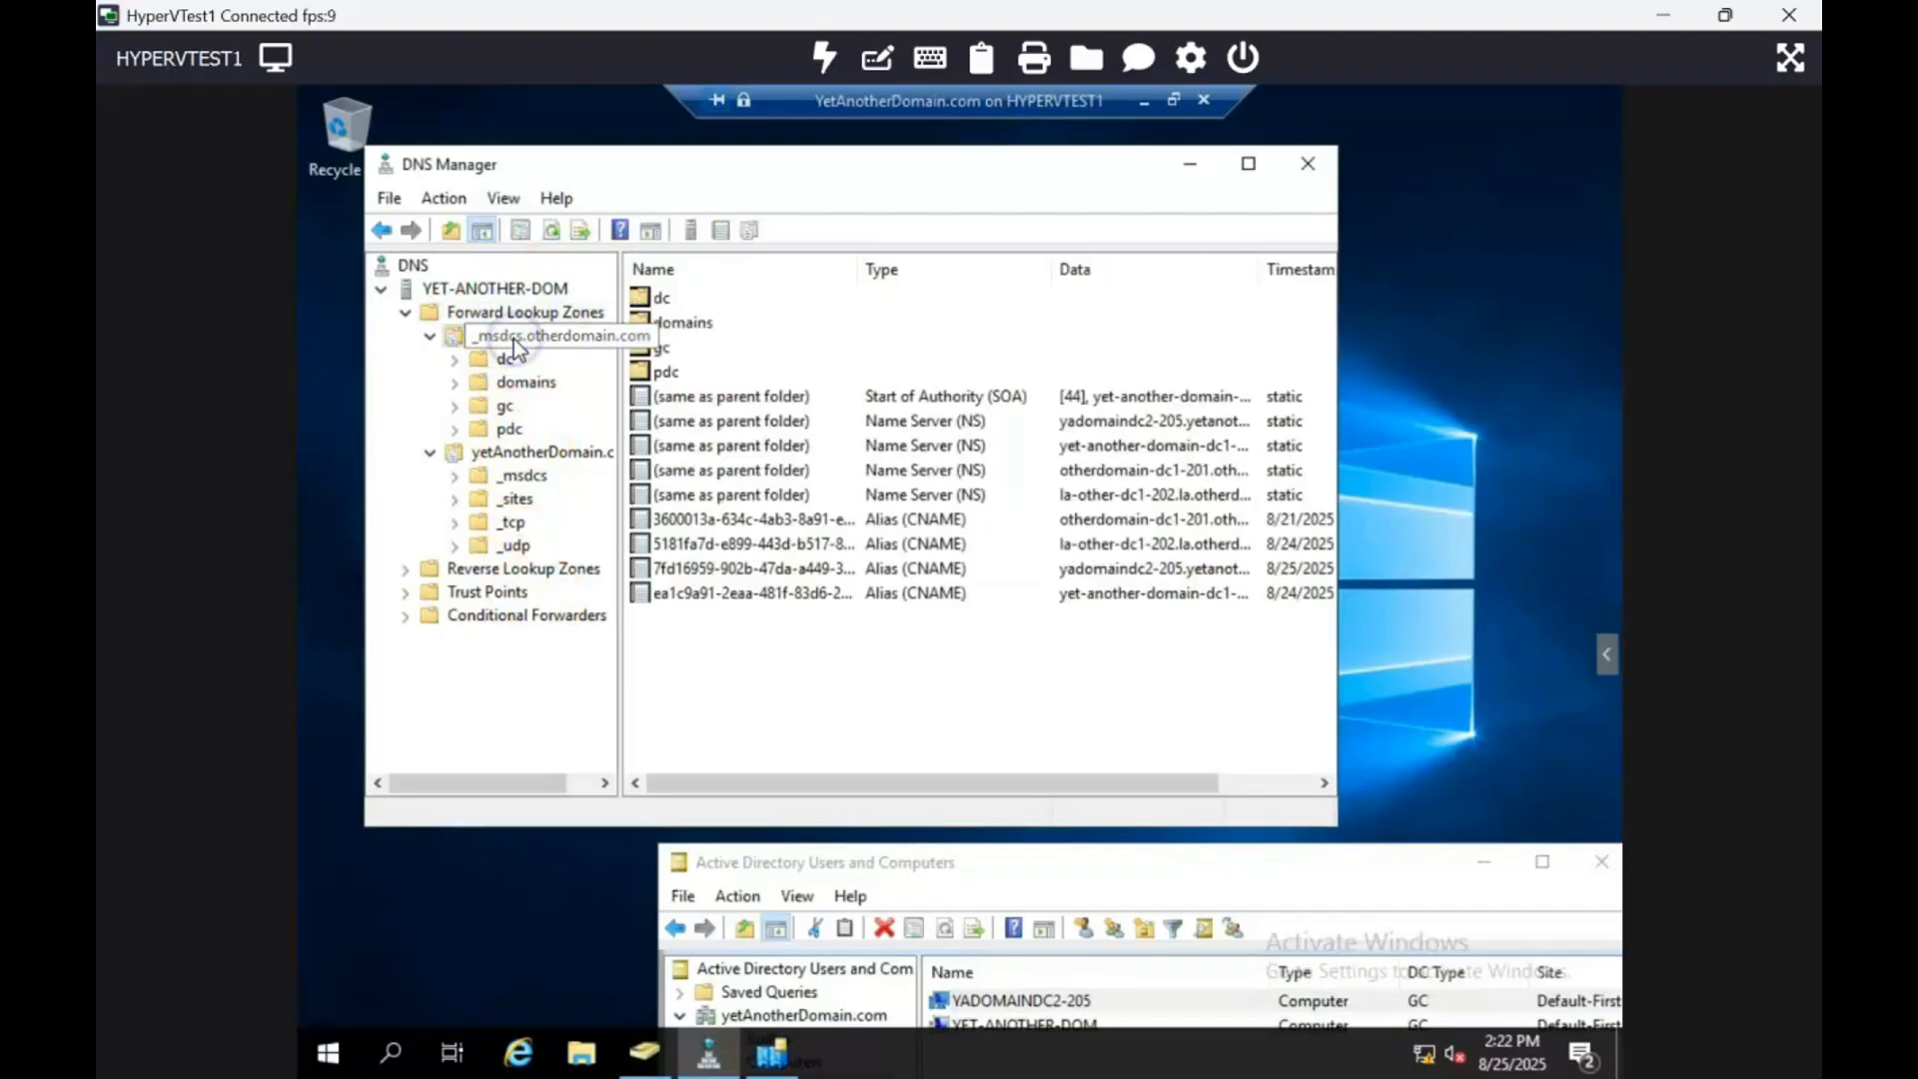
pyautogui.click(549, 232)
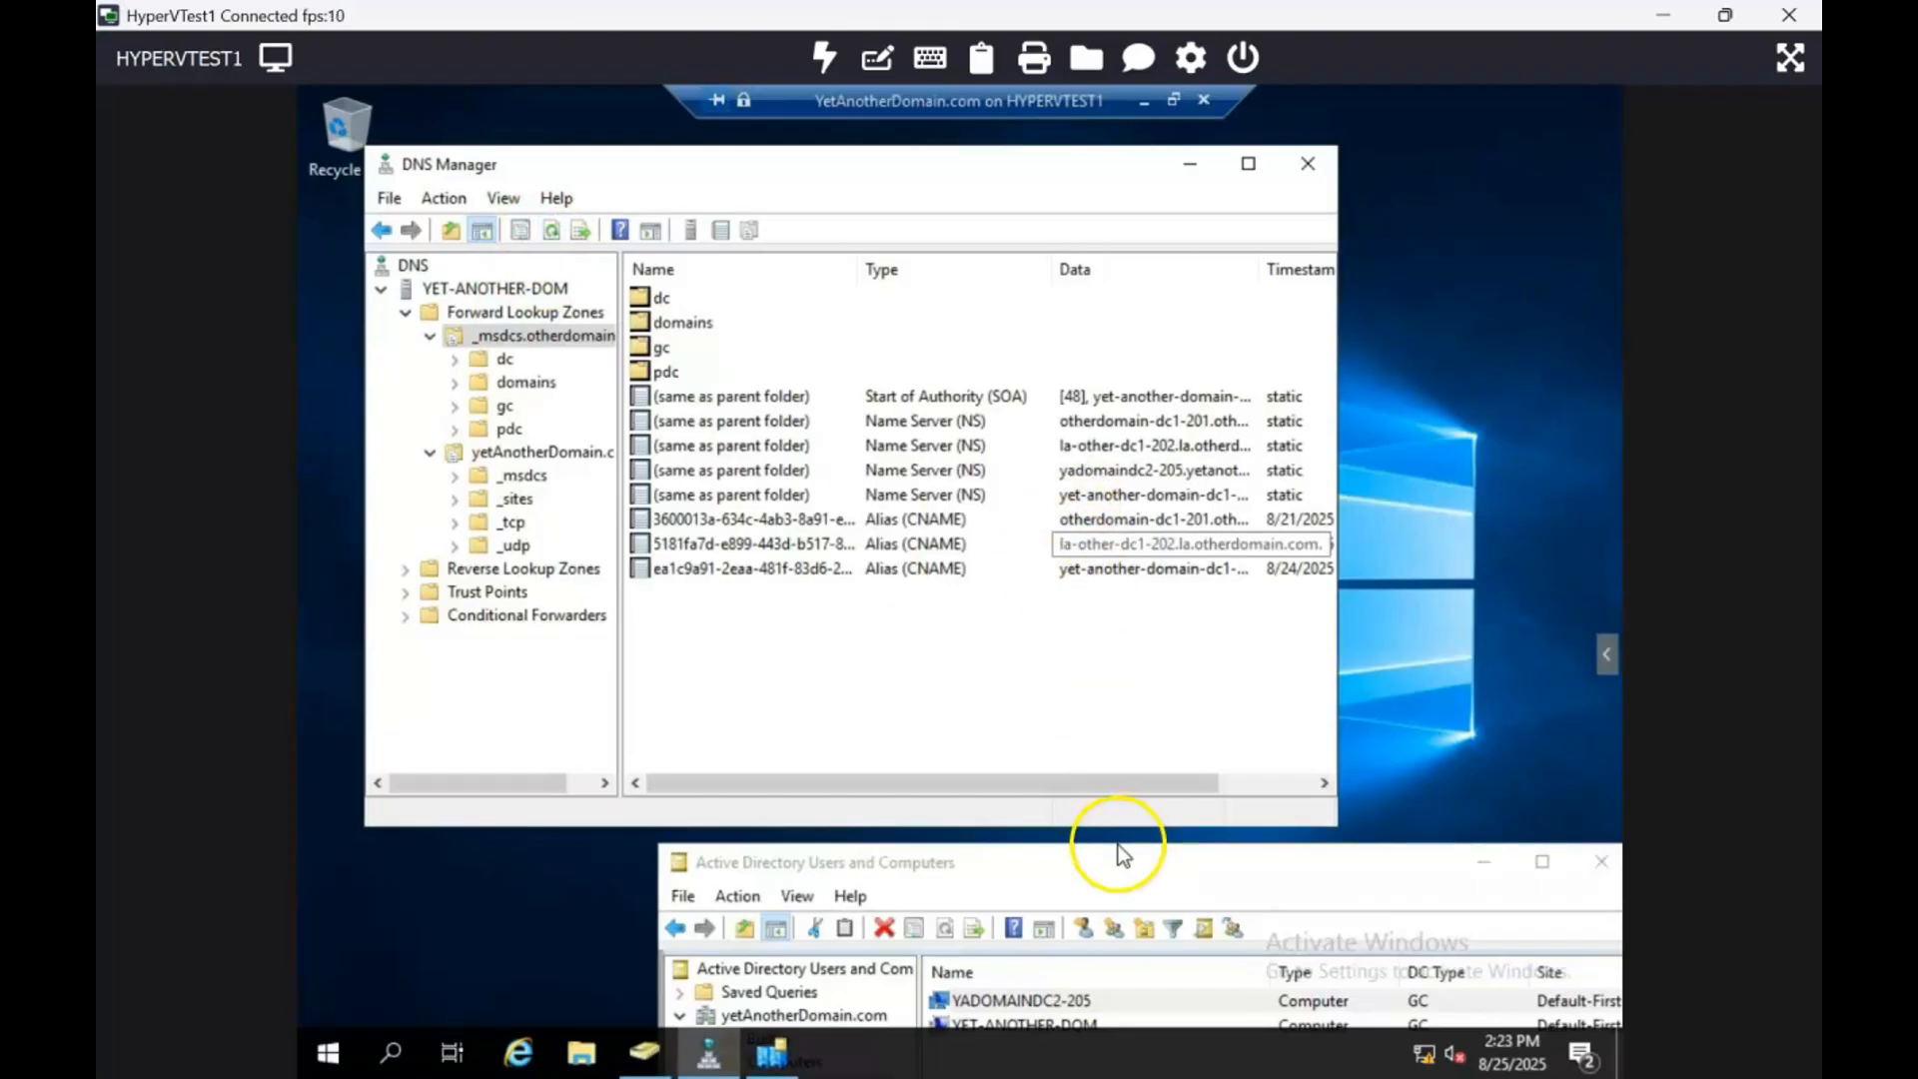
# Step: Refresh Domain Controllers in Users and Computers to confirm YADOMAINDC2-205 is gone
pyautogui.moveTo(1114, 856); pyautogui.dragTo(841, 255)
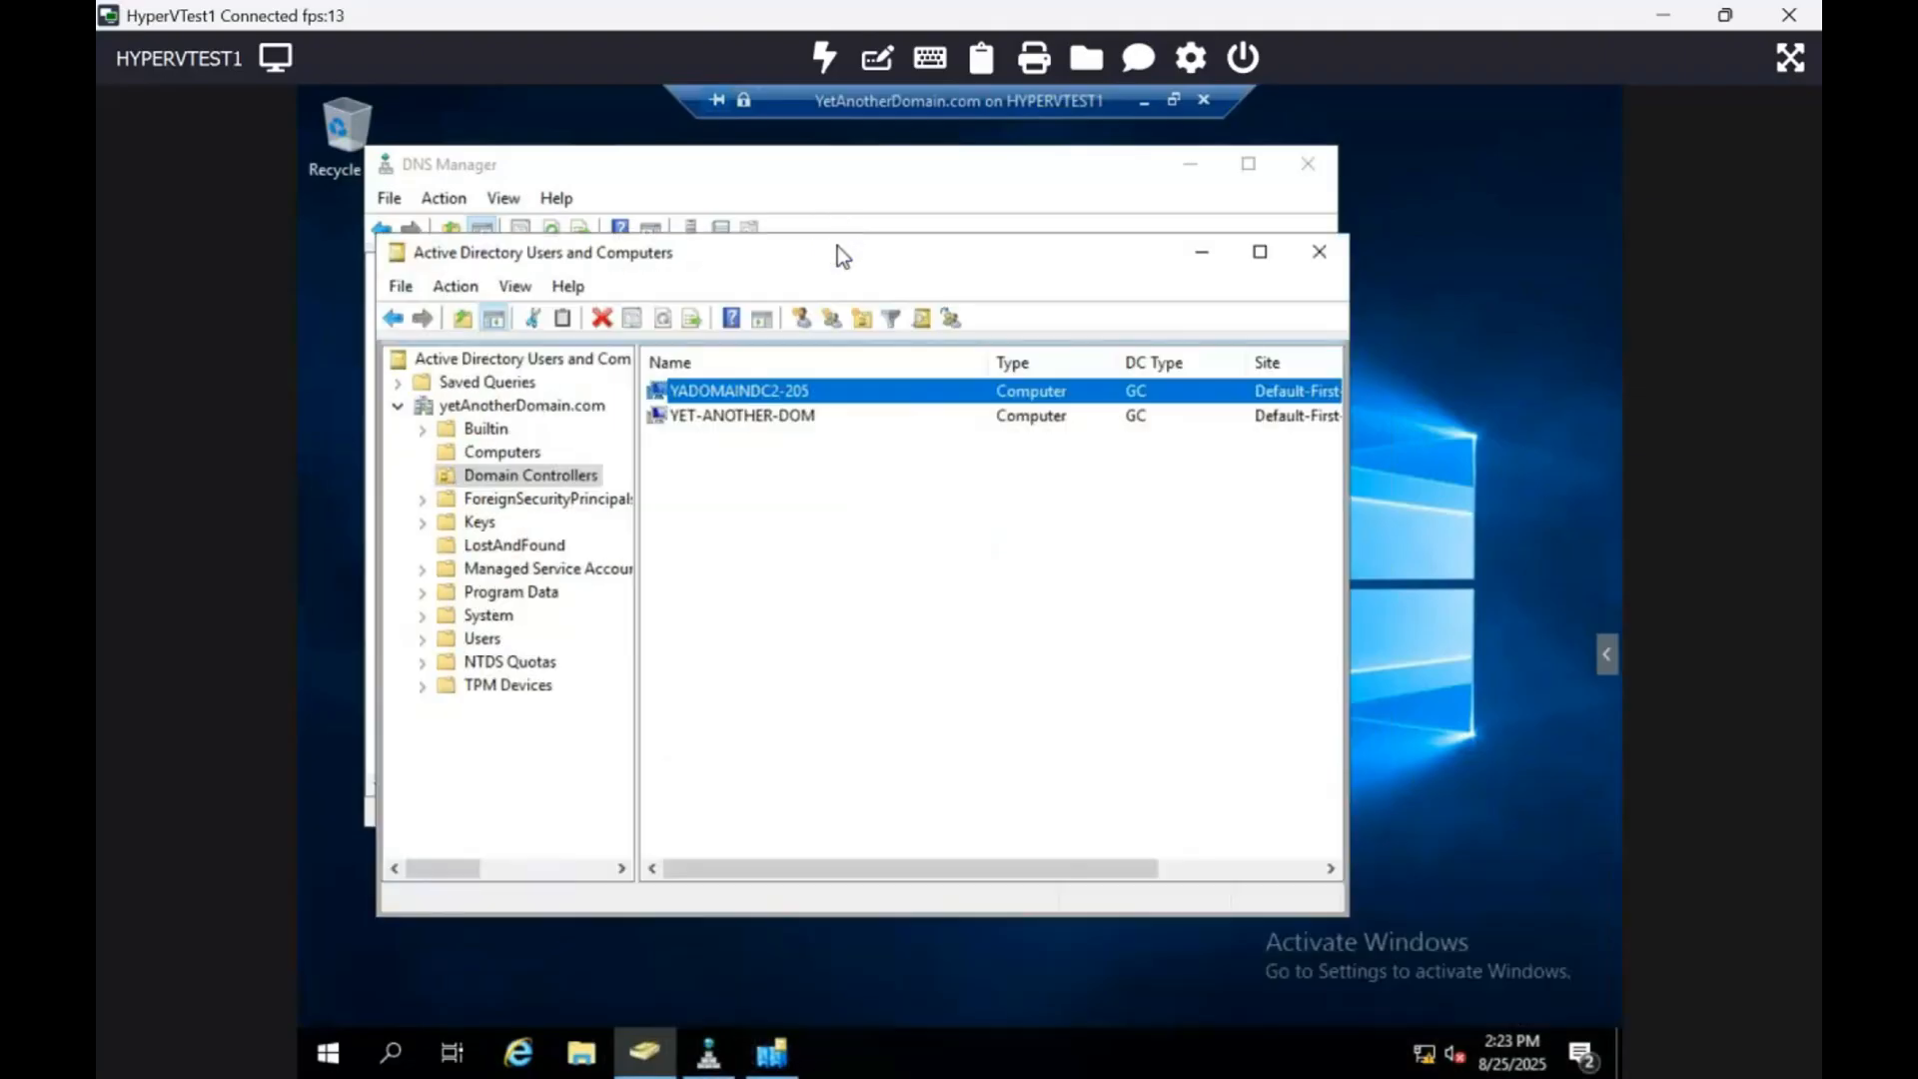
pyautogui.click(526, 474)
pyautogui.click(663, 322)
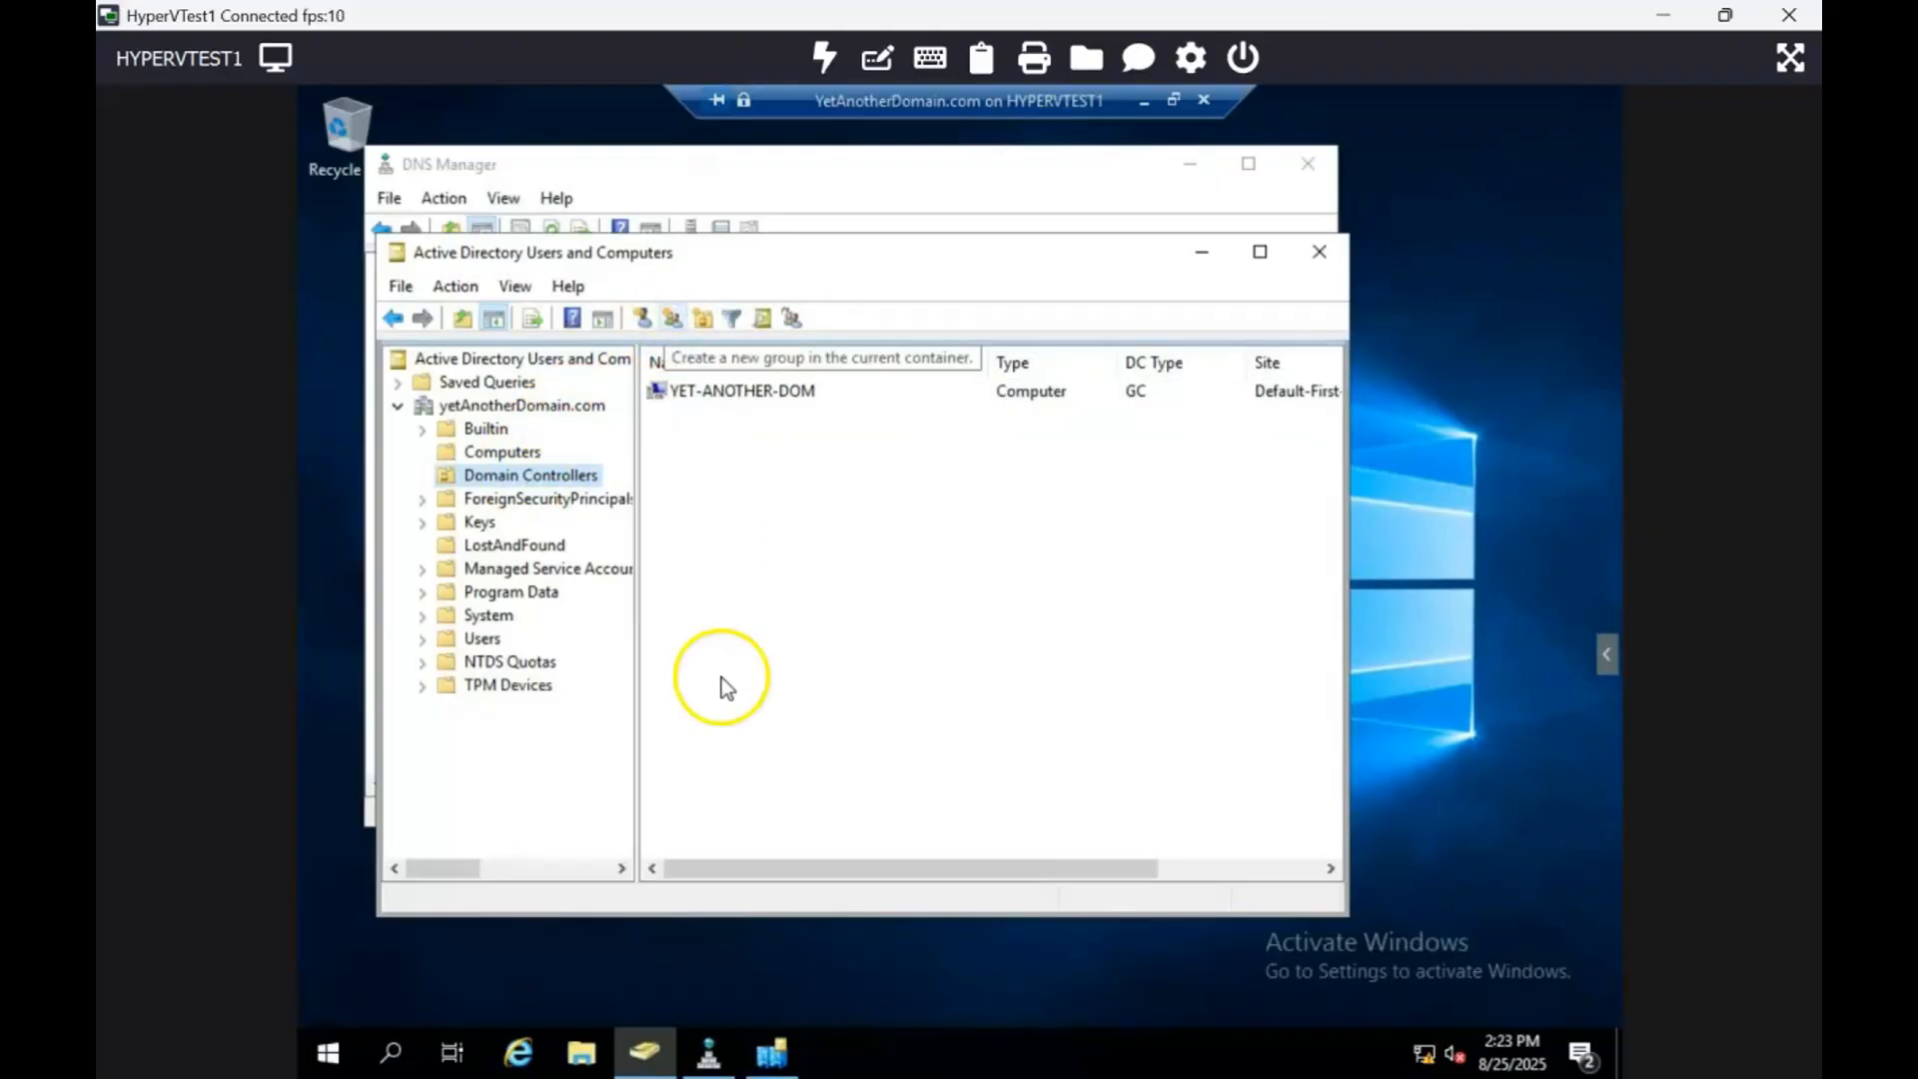
pyautogui.click(767, 1057)
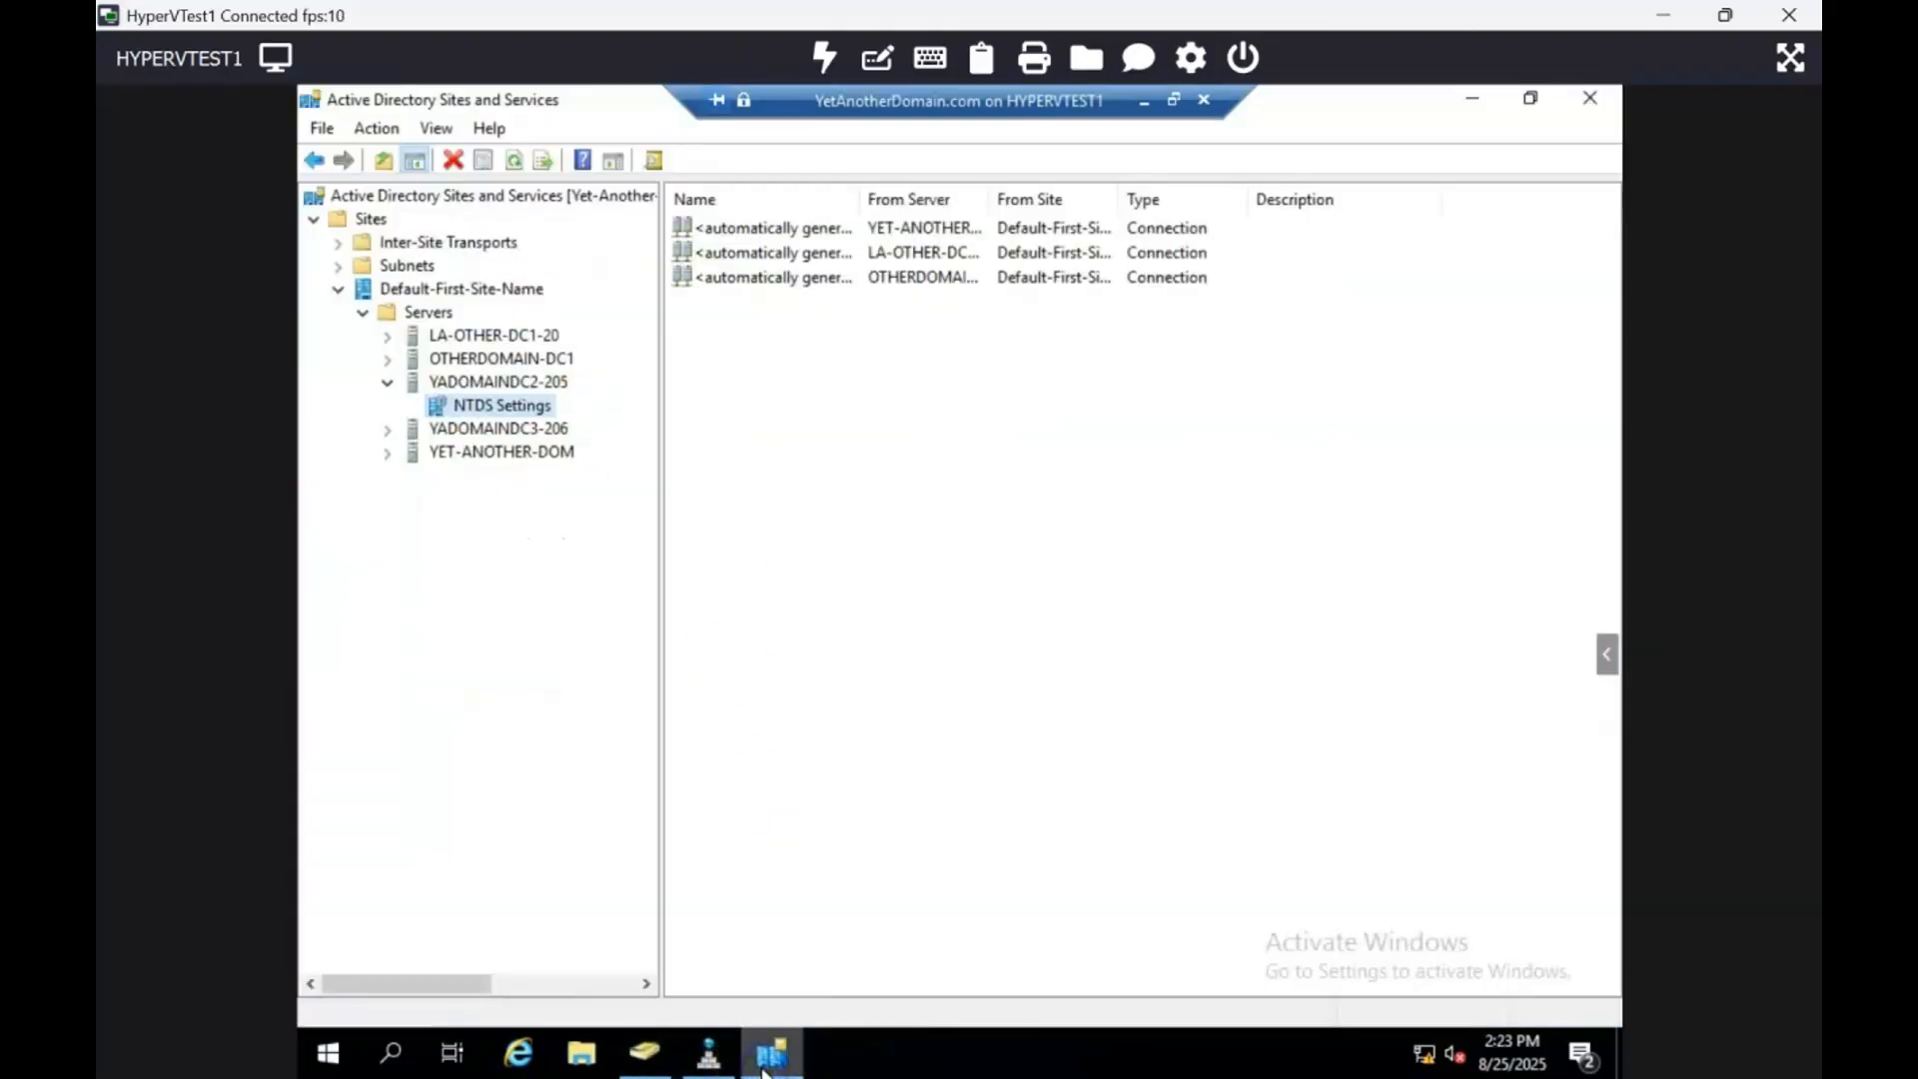
# Step: Refresh the view, dismiss the missing-object error, and confirm YADOMAINDC2-205's NTDS Settings is gone
pyautogui.click(513, 162)
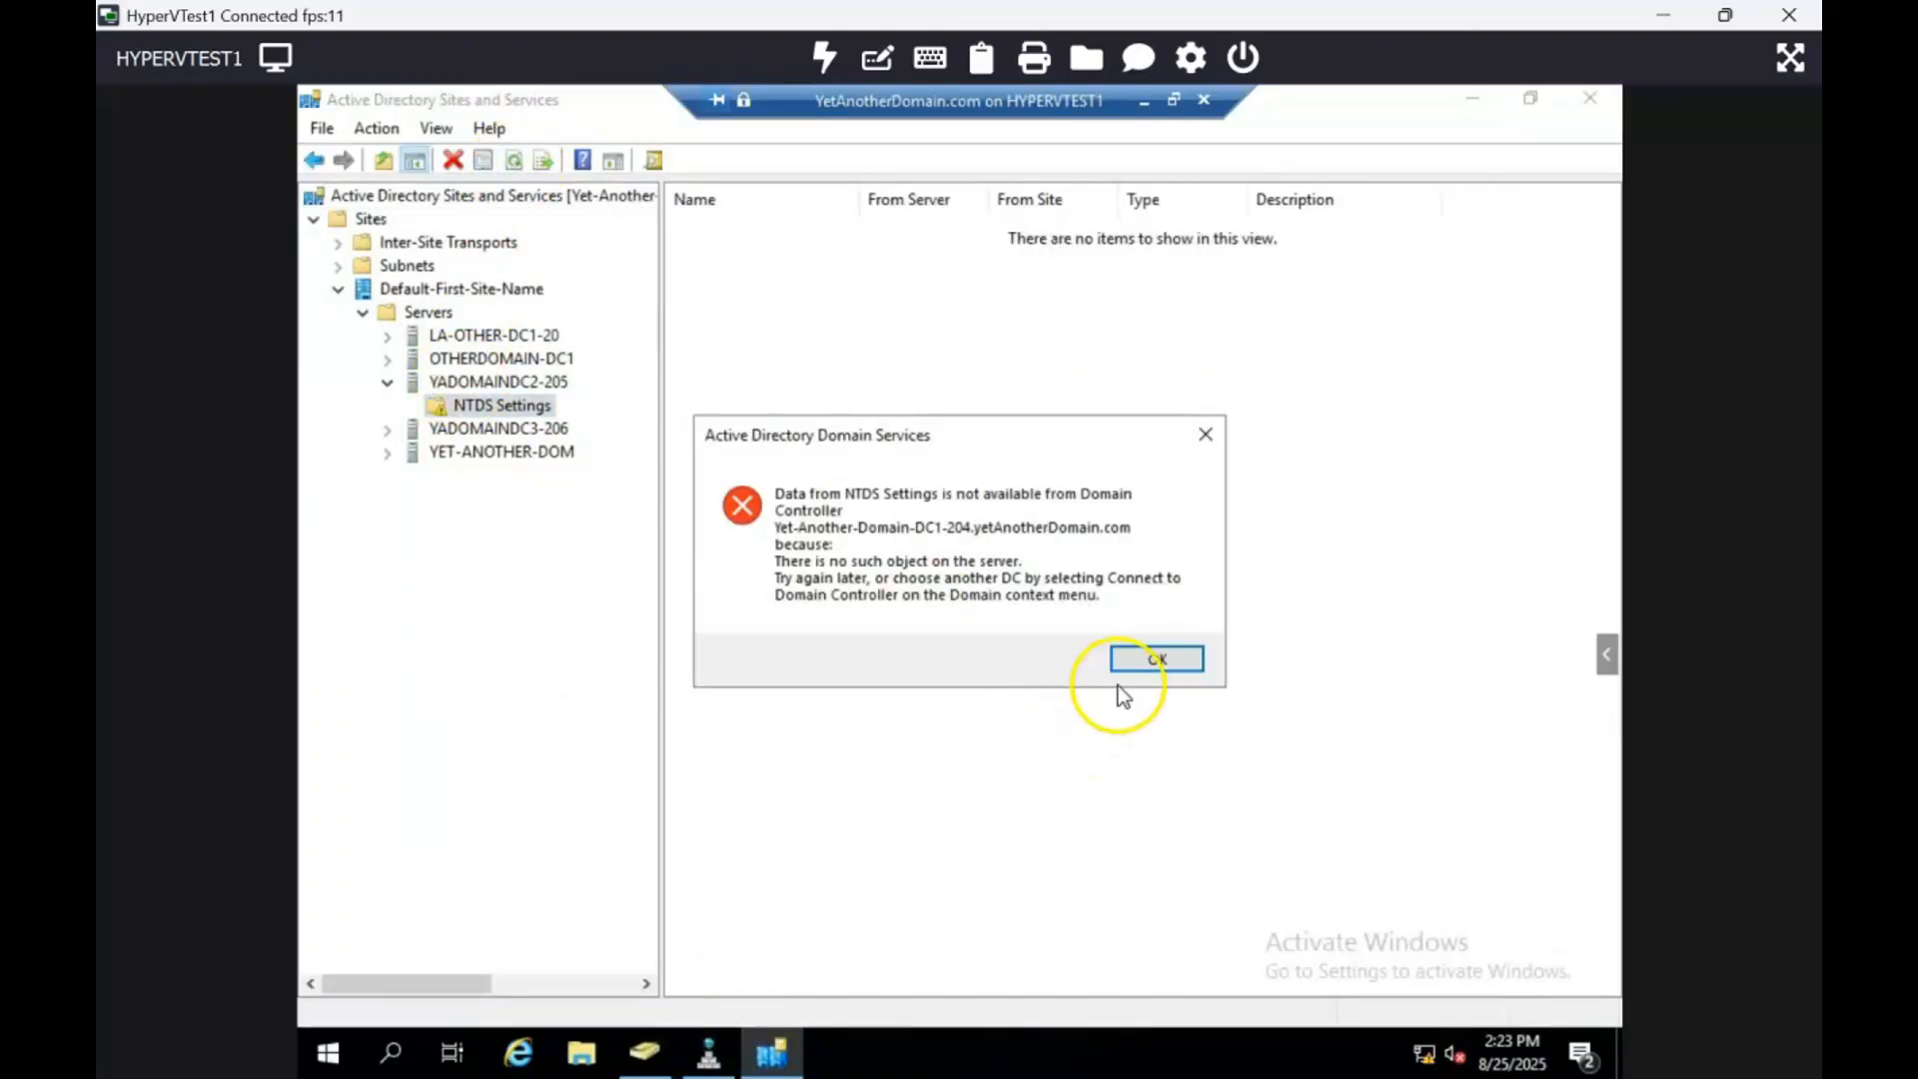
pyautogui.click(1139, 655)
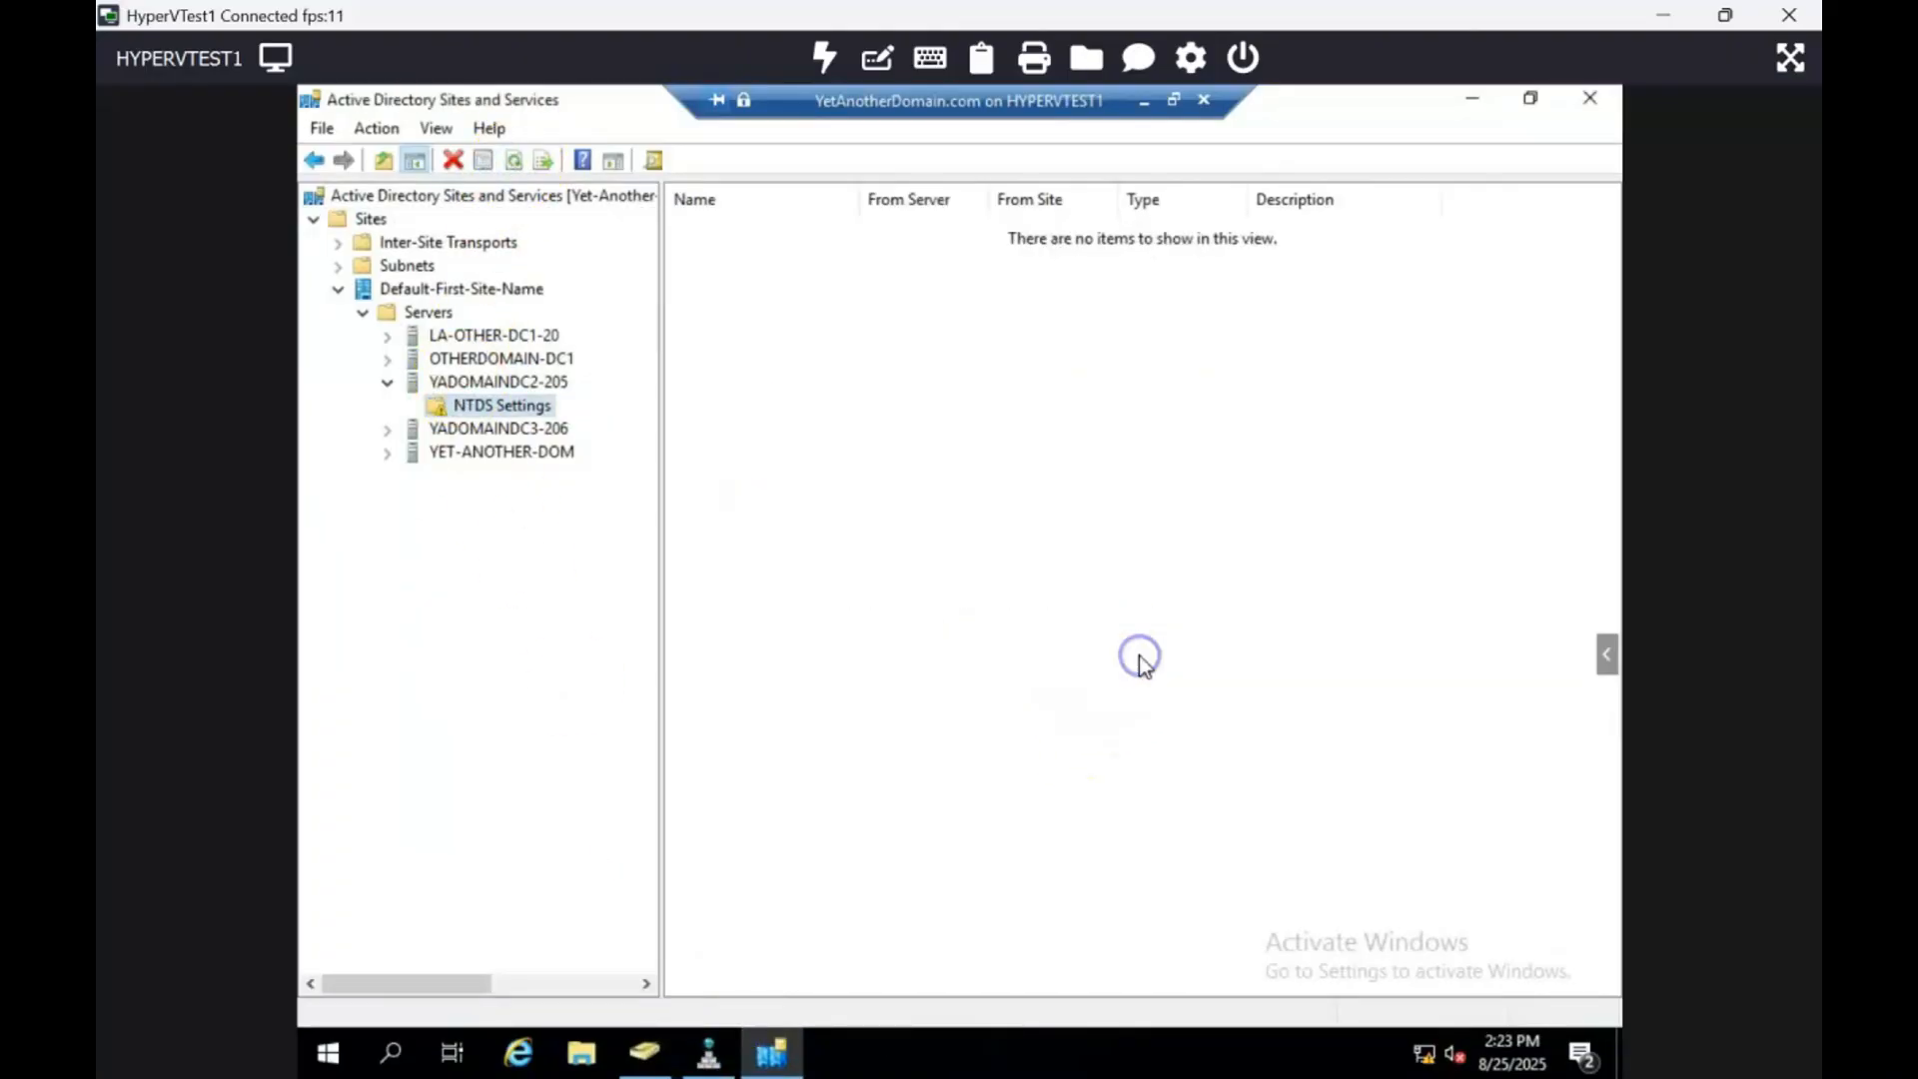
pyautogui.click(541, 385)
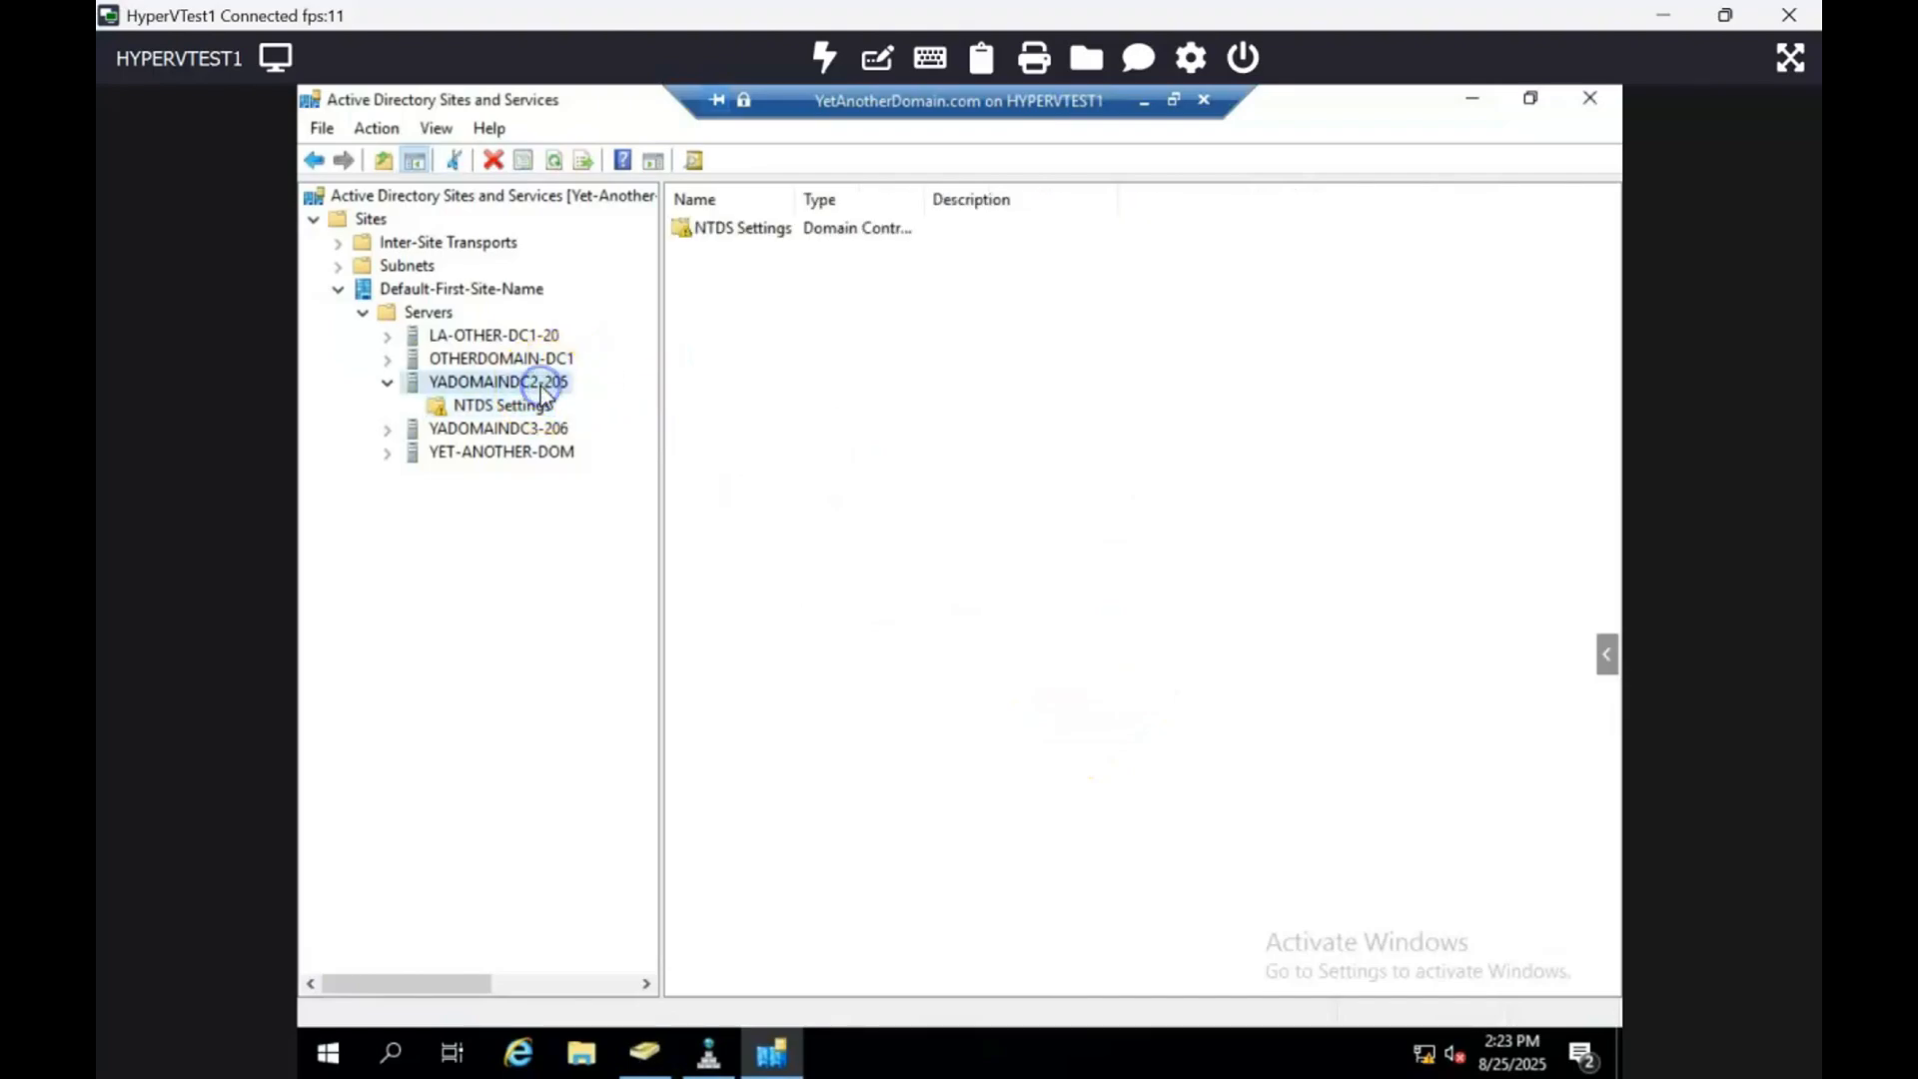
pyautogui.click(553, 160)
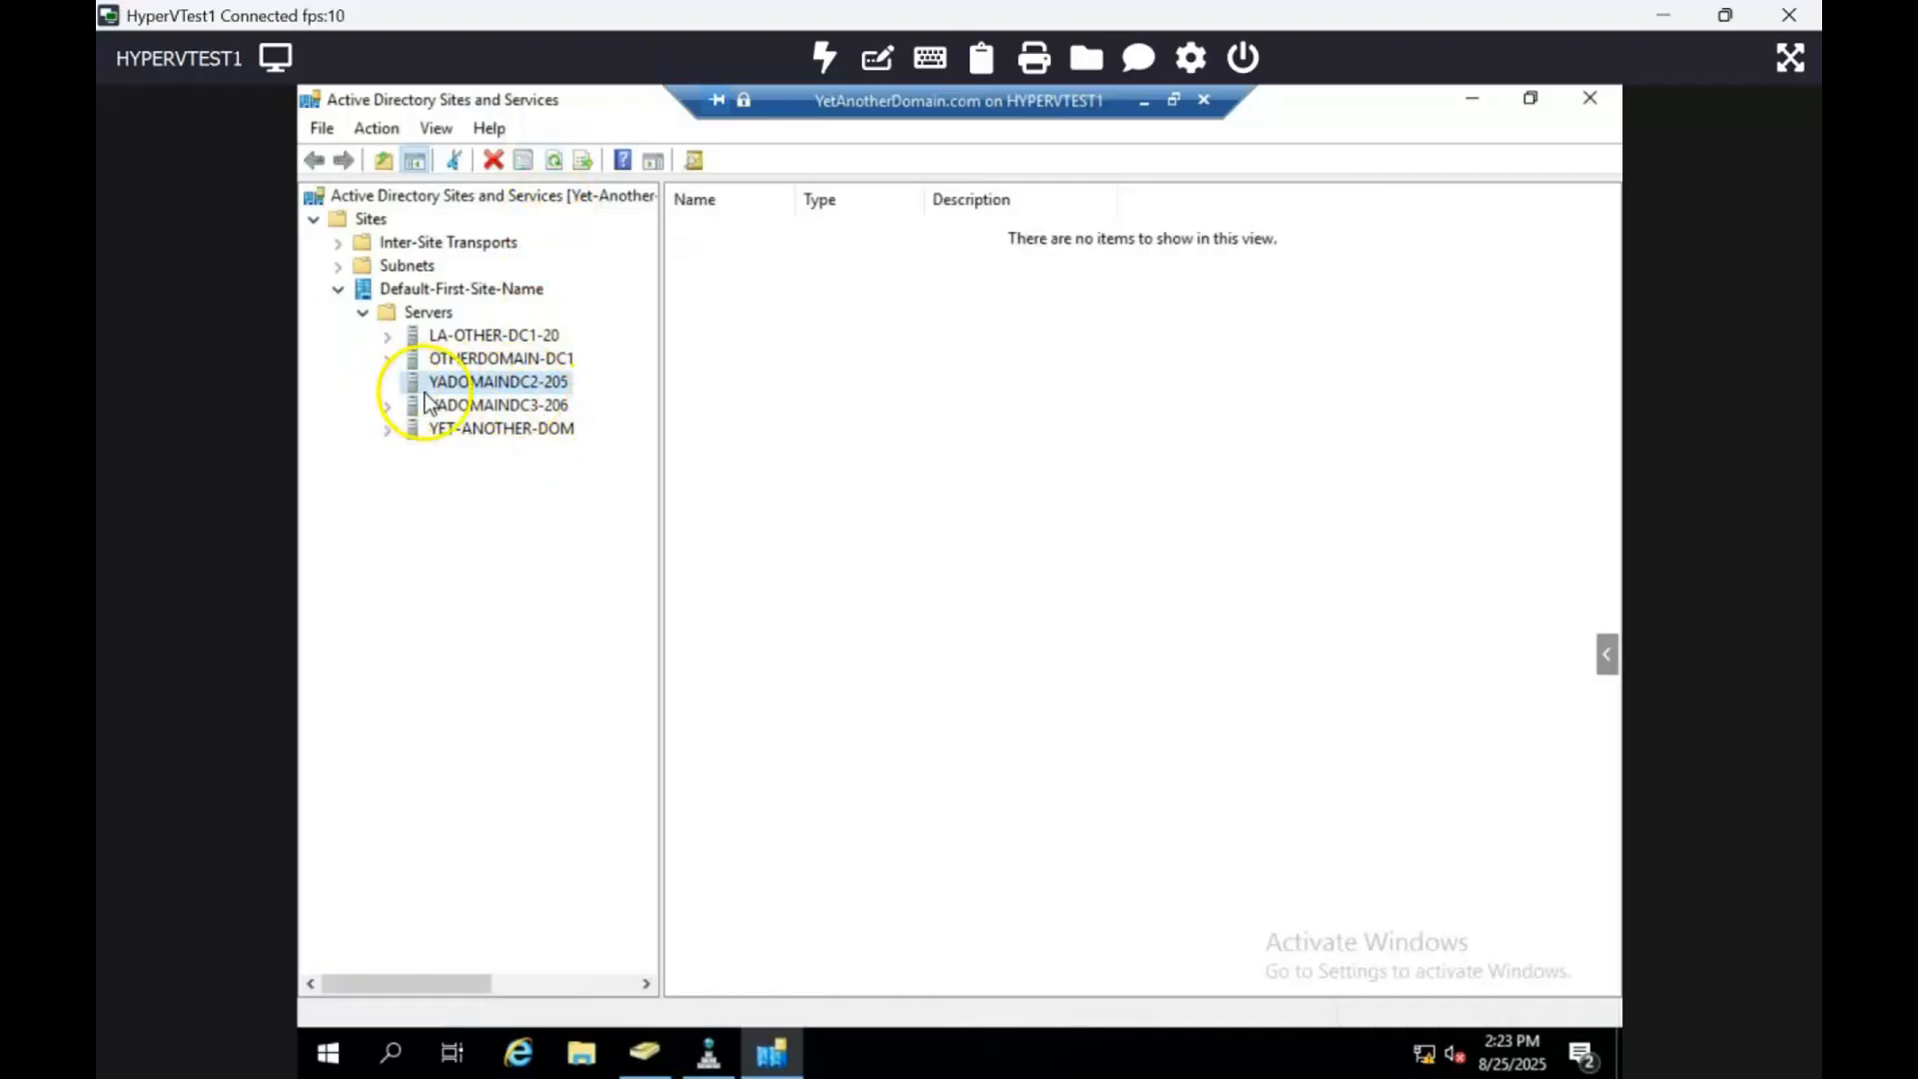
# Step: Delete the YADOMAINDC2-205 server object from the site's Servers container
pyautogui.rightClick(513, 383)
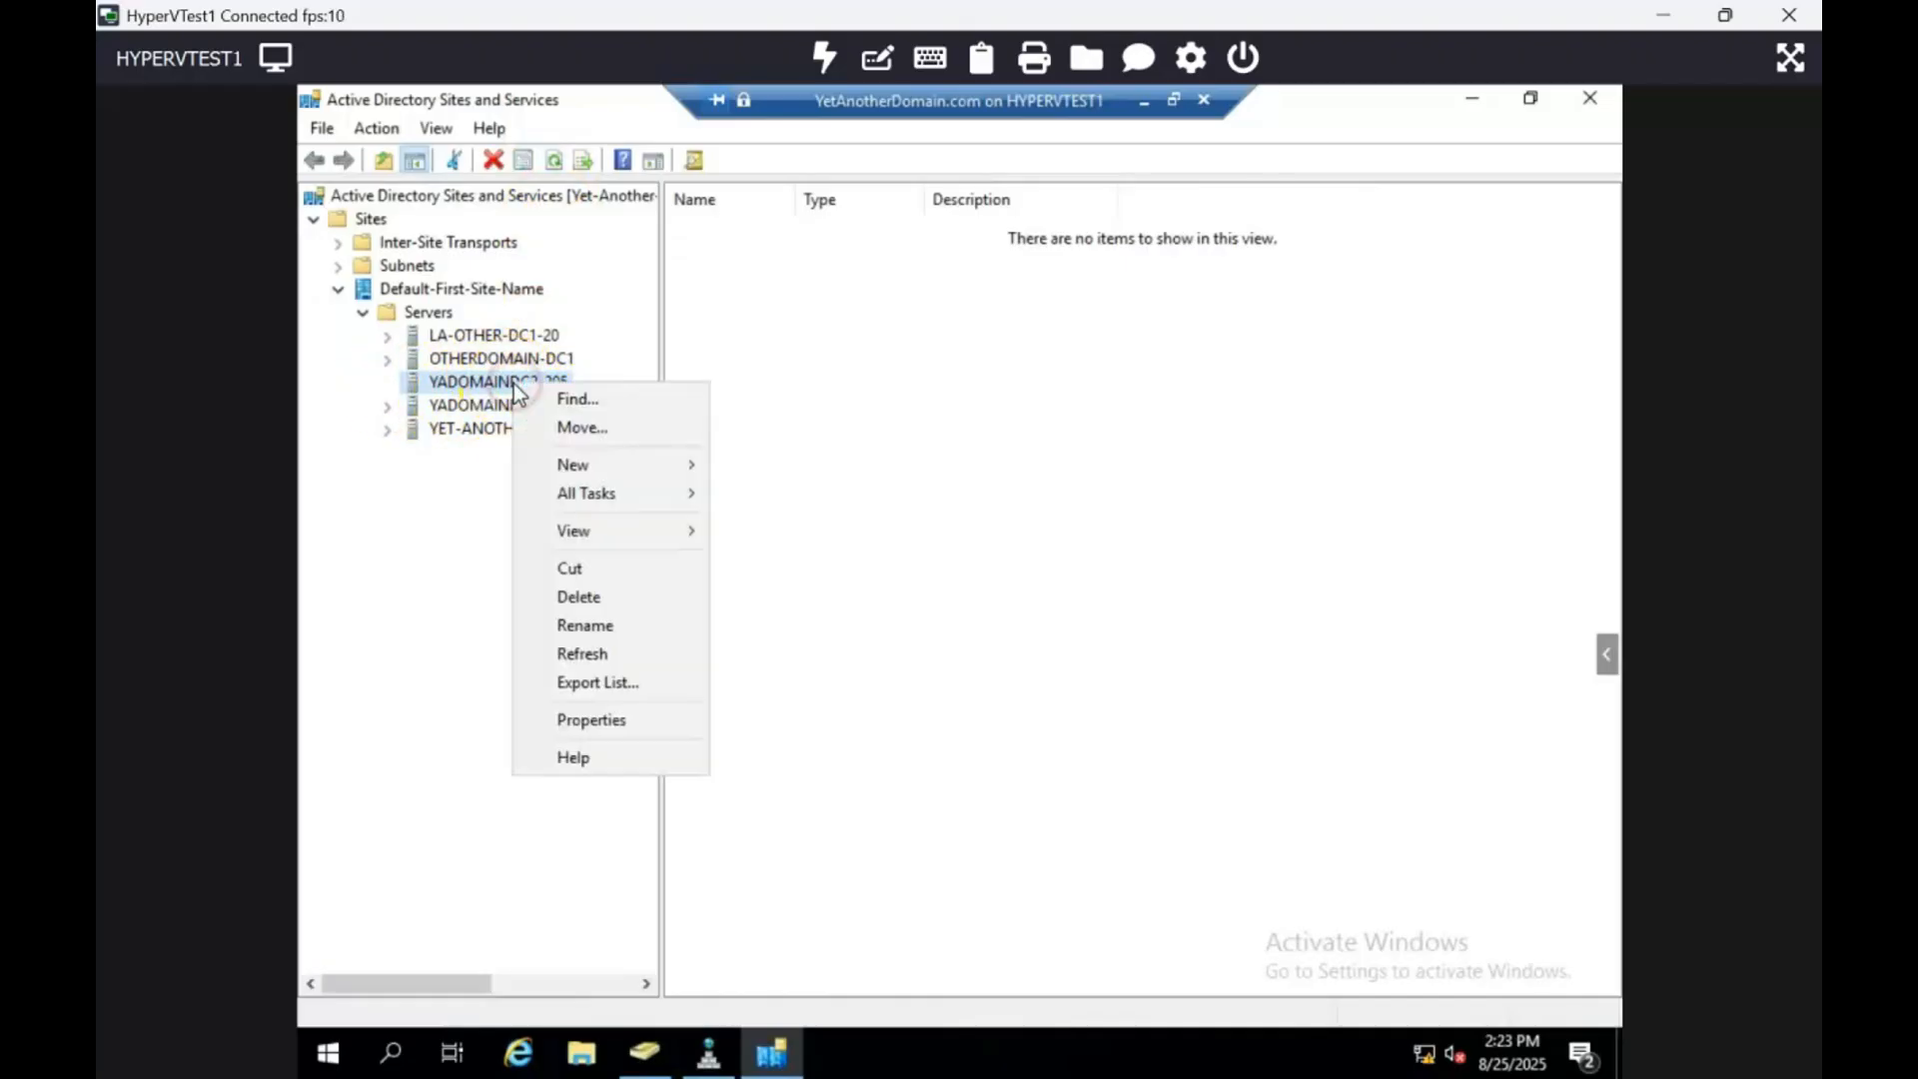
pyautogui.click(632, 596)
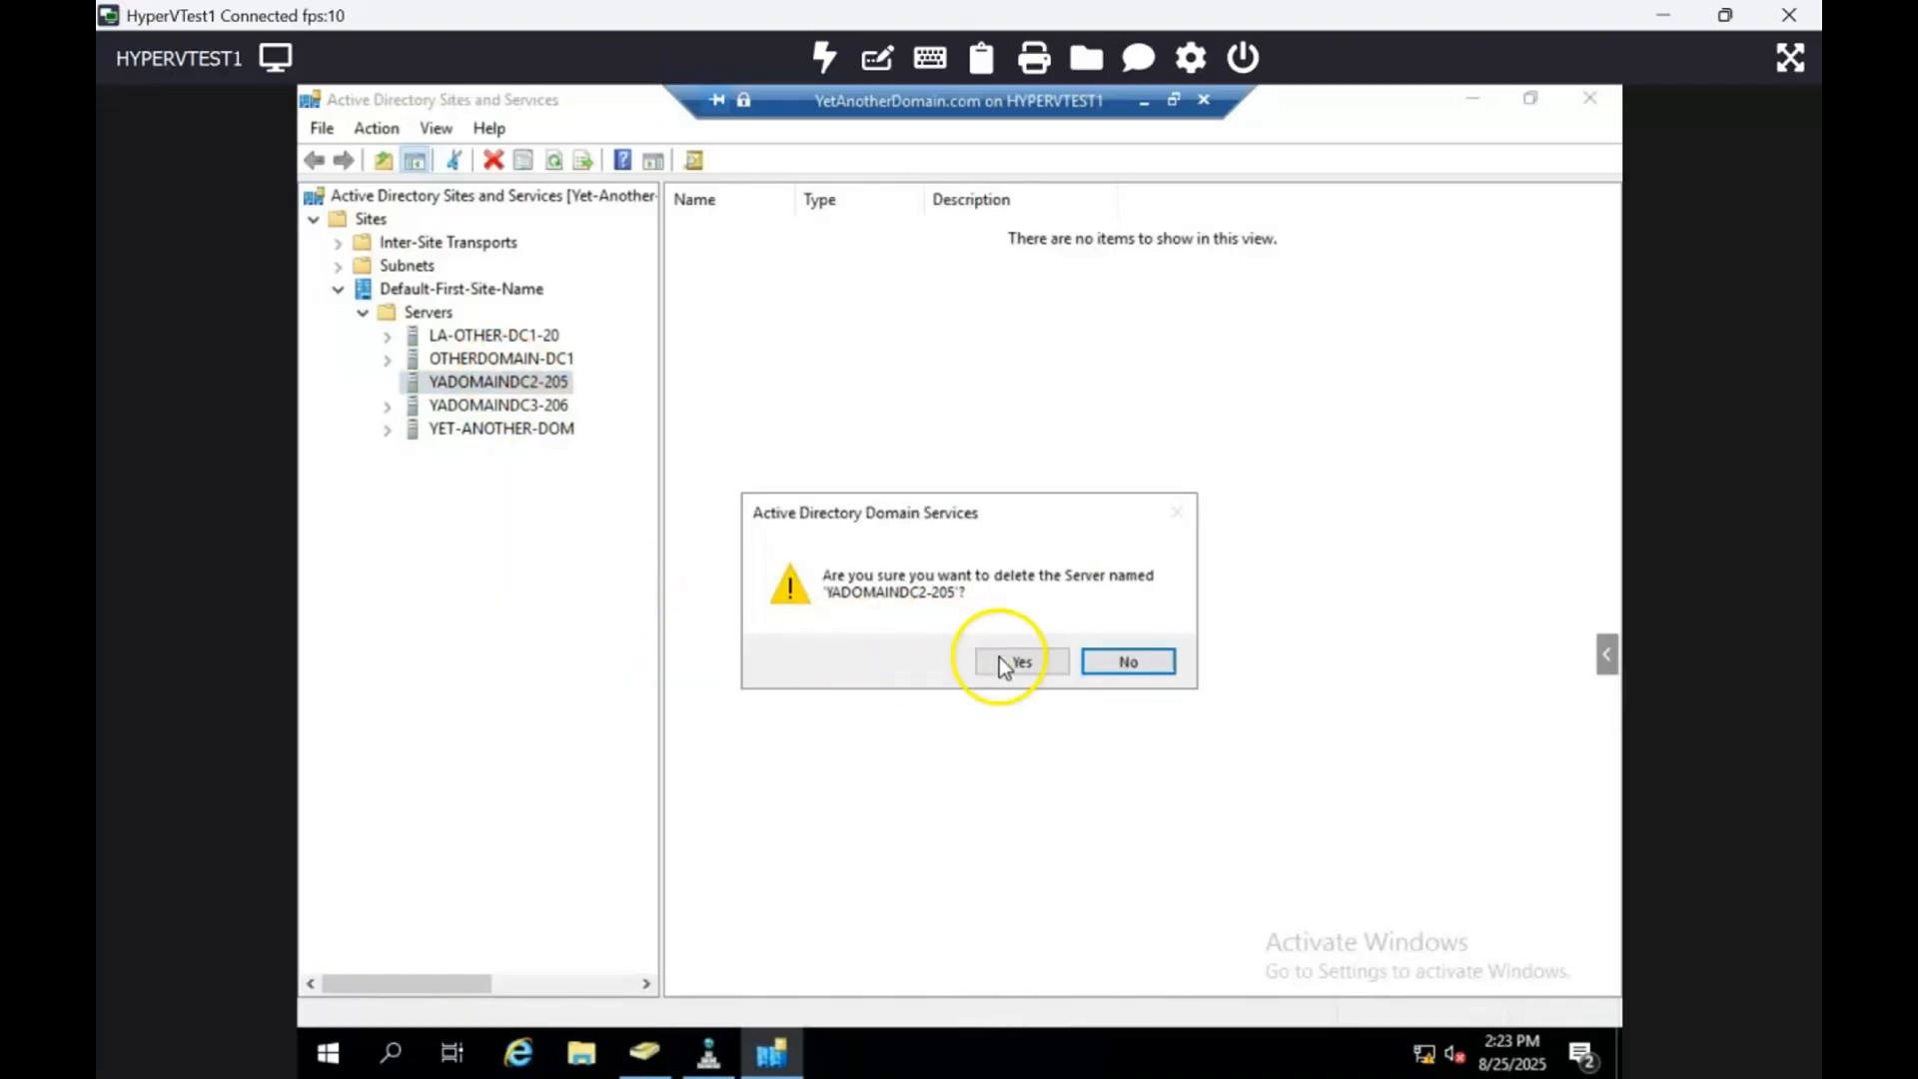
pyautogui.click(1002, 662)
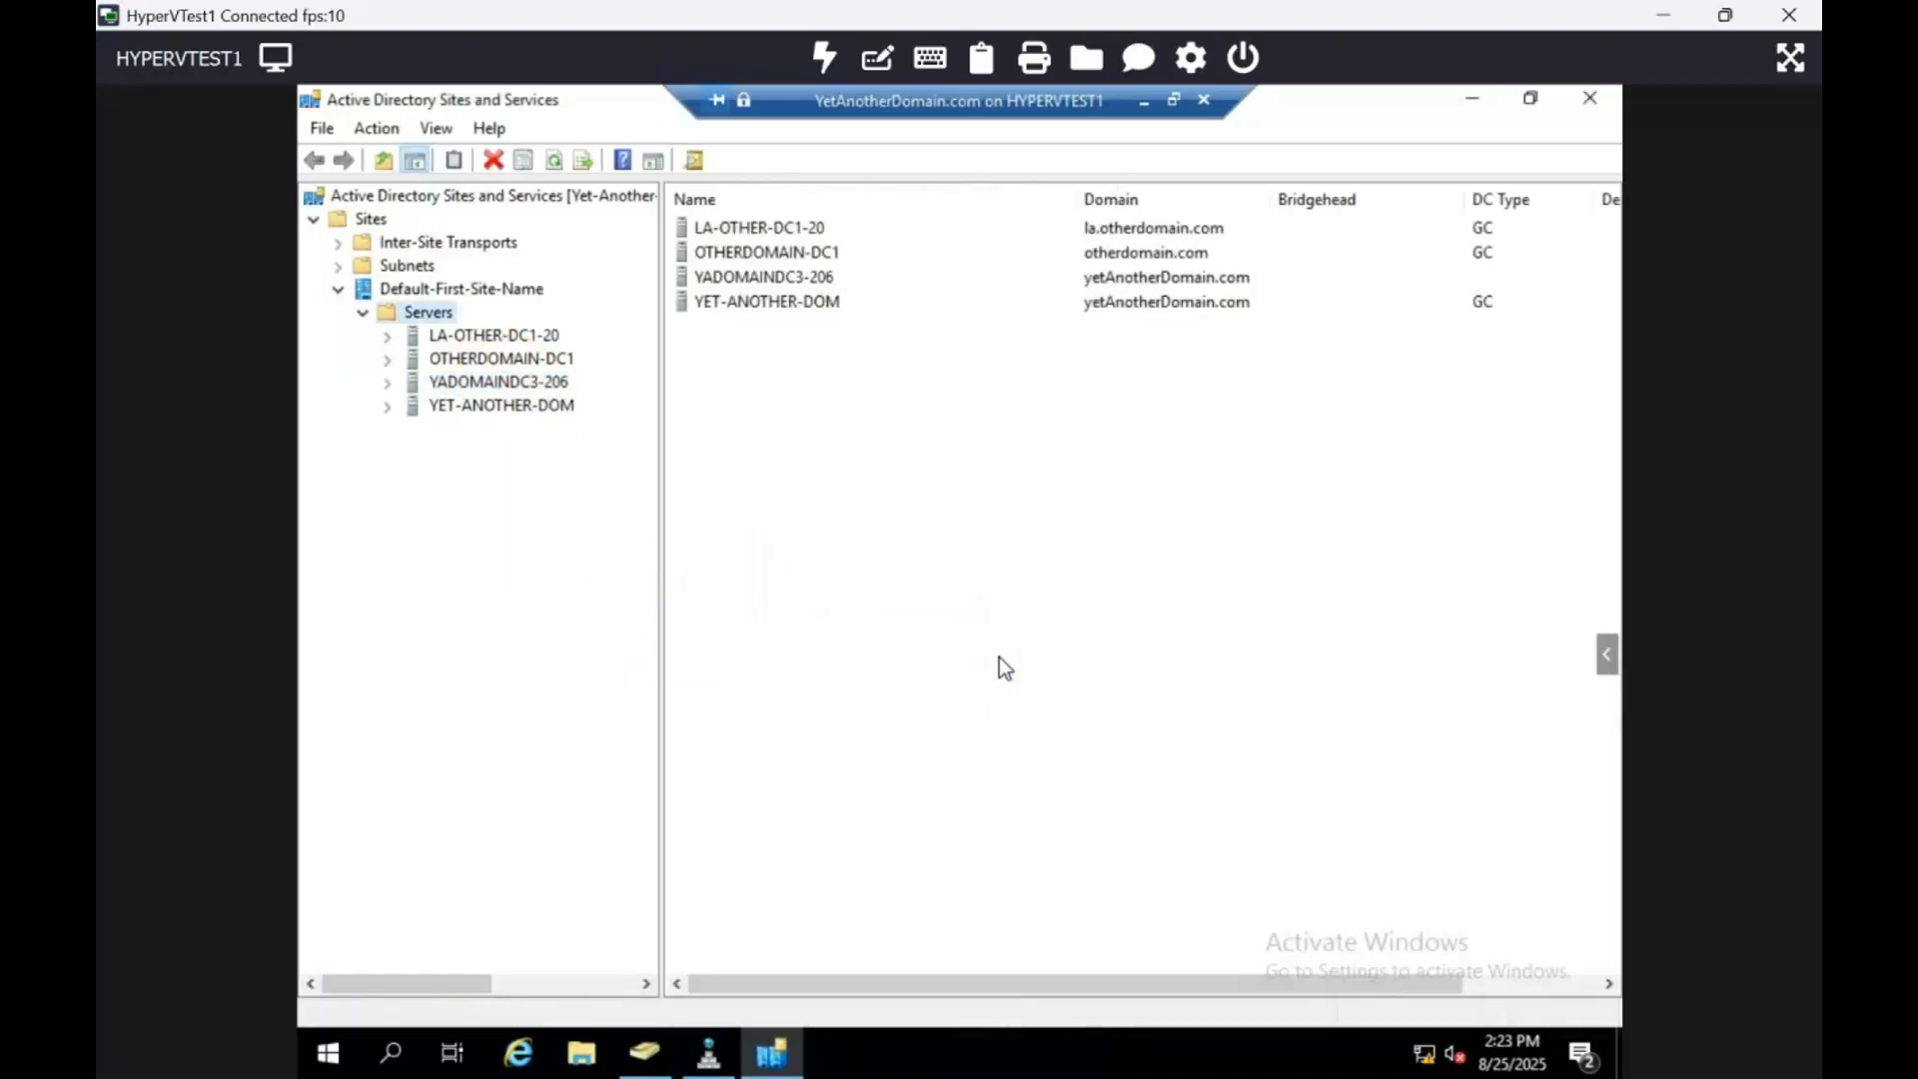